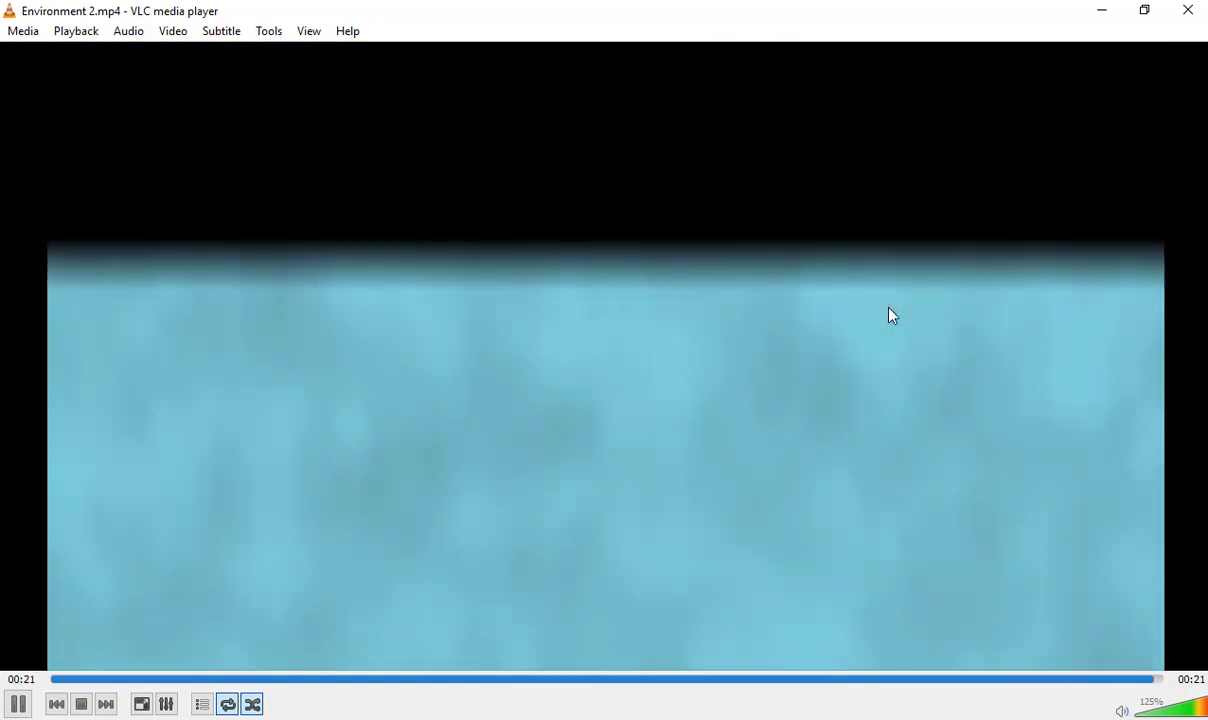
# Review the parallax animation in Environment 2.mp4, muting the sound and skimming through the forest scene to the character's appearance around 00:18
pyautogui.press('space')
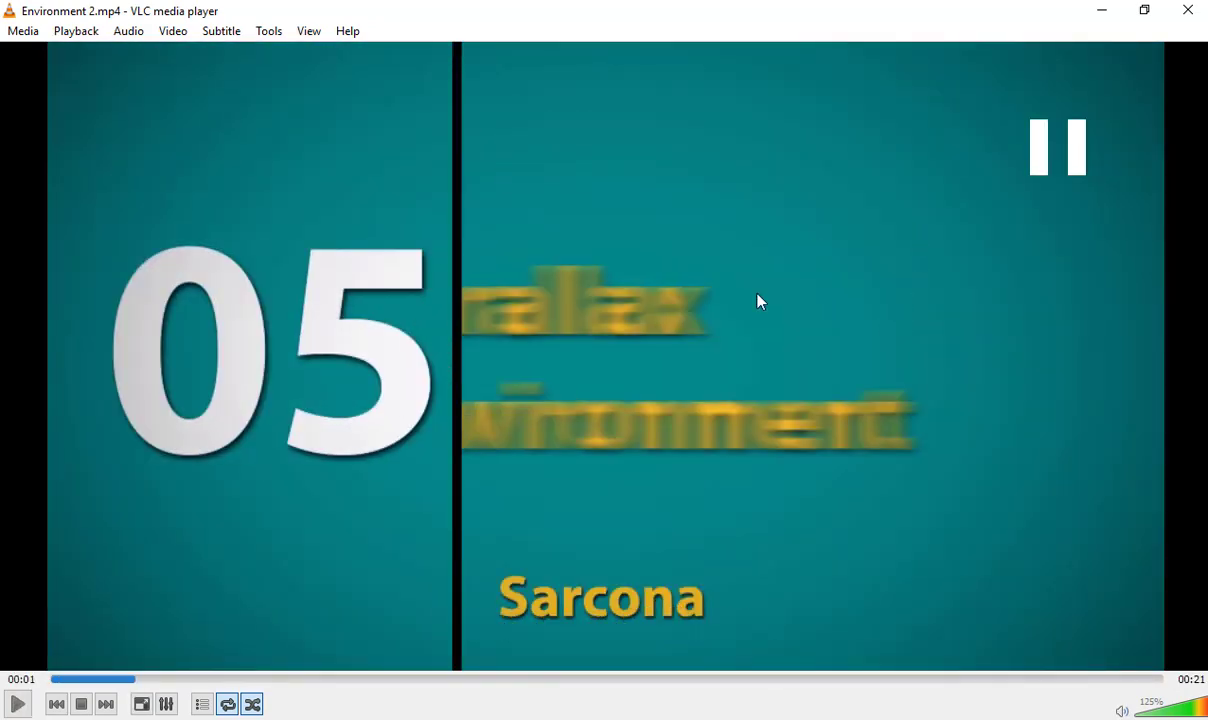
pyautogui.click(319, 689)
pyautogui.moveTo(326, 689); pyautogui.dragTo(345, 689)
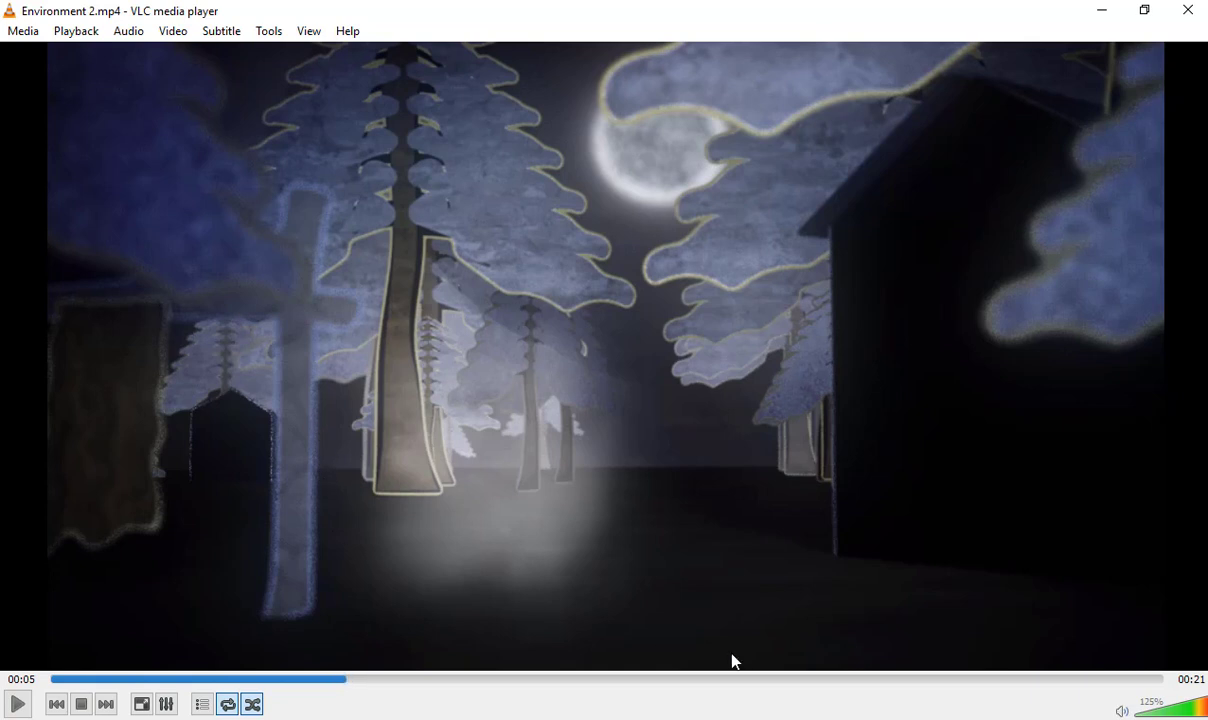
pyautogui.click(561, 681)
pyautogui.moveTo(508, 685); pyautogui.dragTo(411, 682)
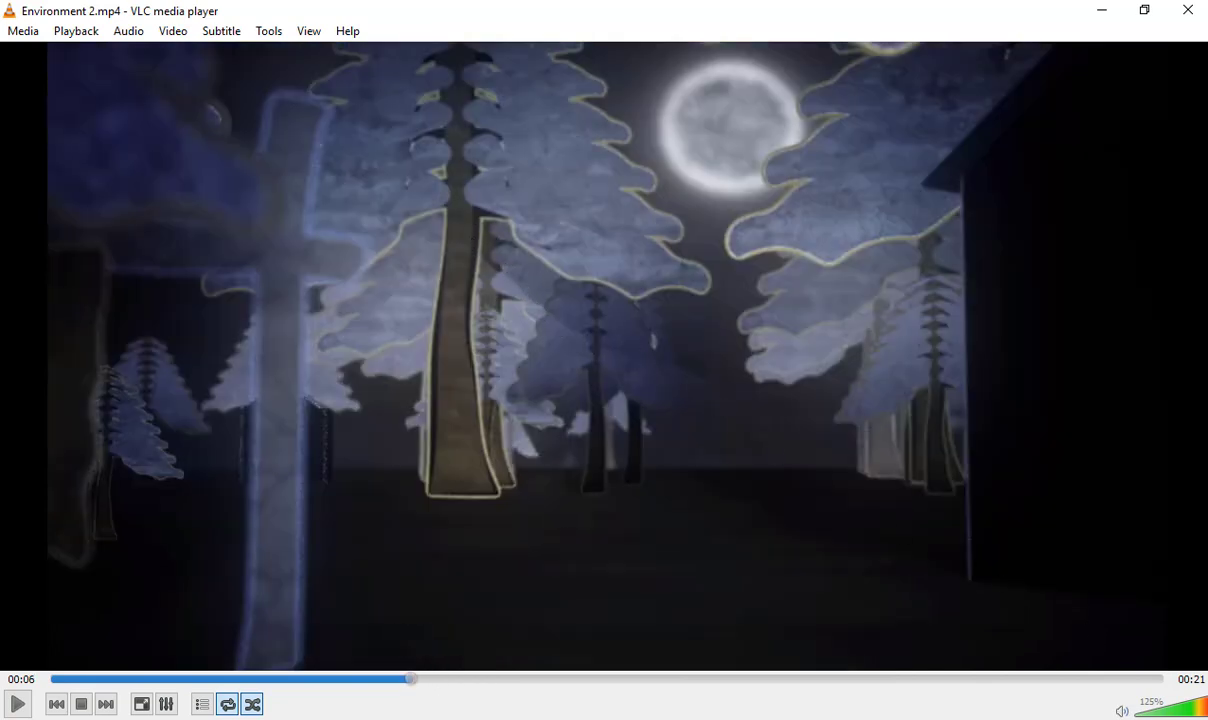
pyautogui.click(1124, 711)
pyautogui.press('space')
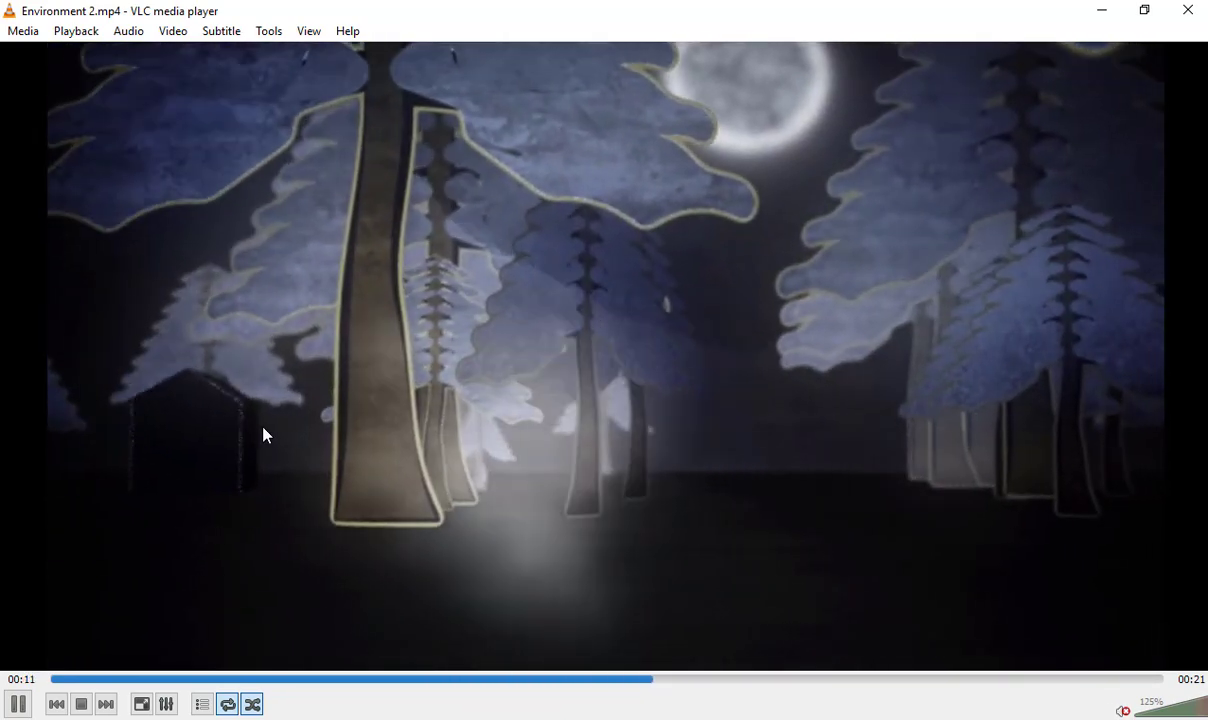
pyautogui.press('space')
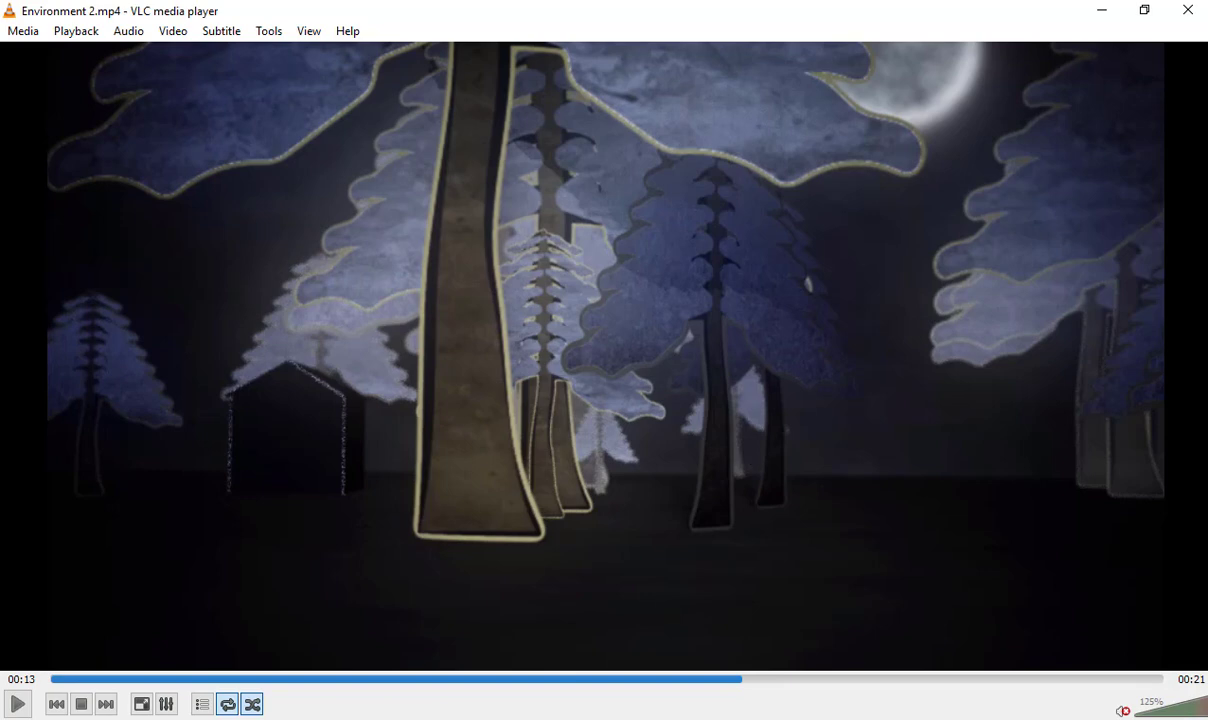
pyautogui.moveTo(801, 687); pyautogui.dragTo(1030, 683)
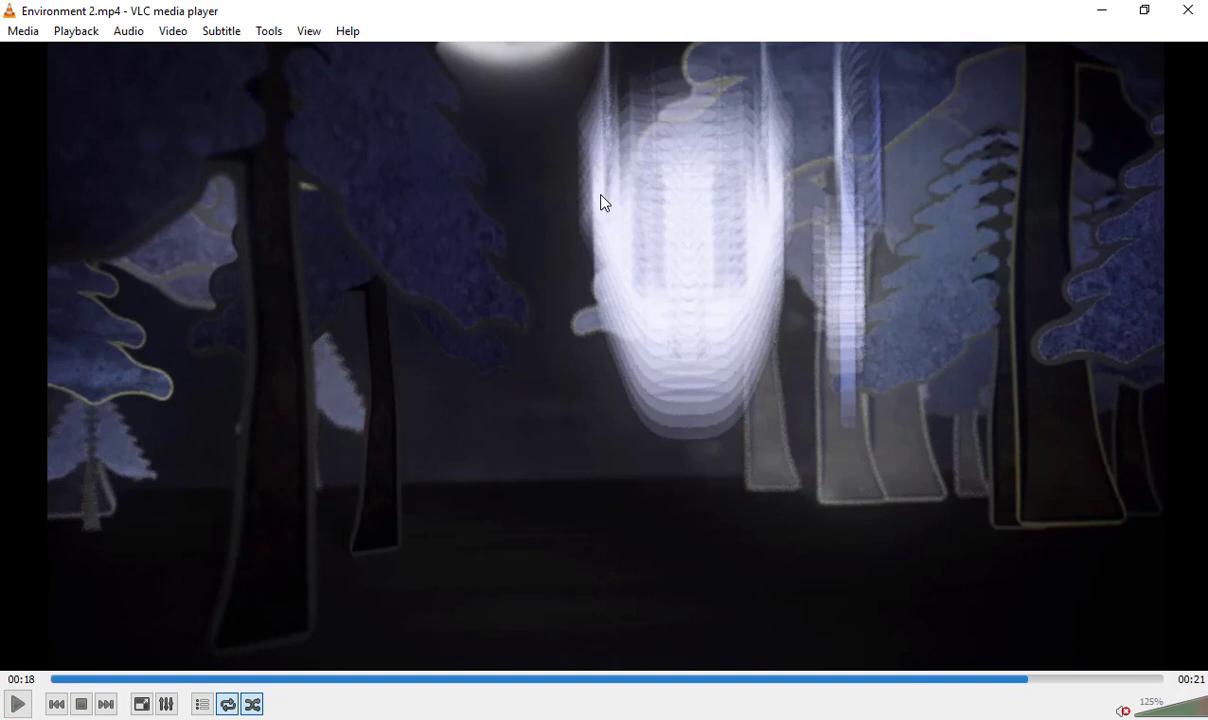
# Close the video player and the file browser window, and switch to ParallaxCharacter.ai in Illustrator
pyautogui.click(1182, 11)
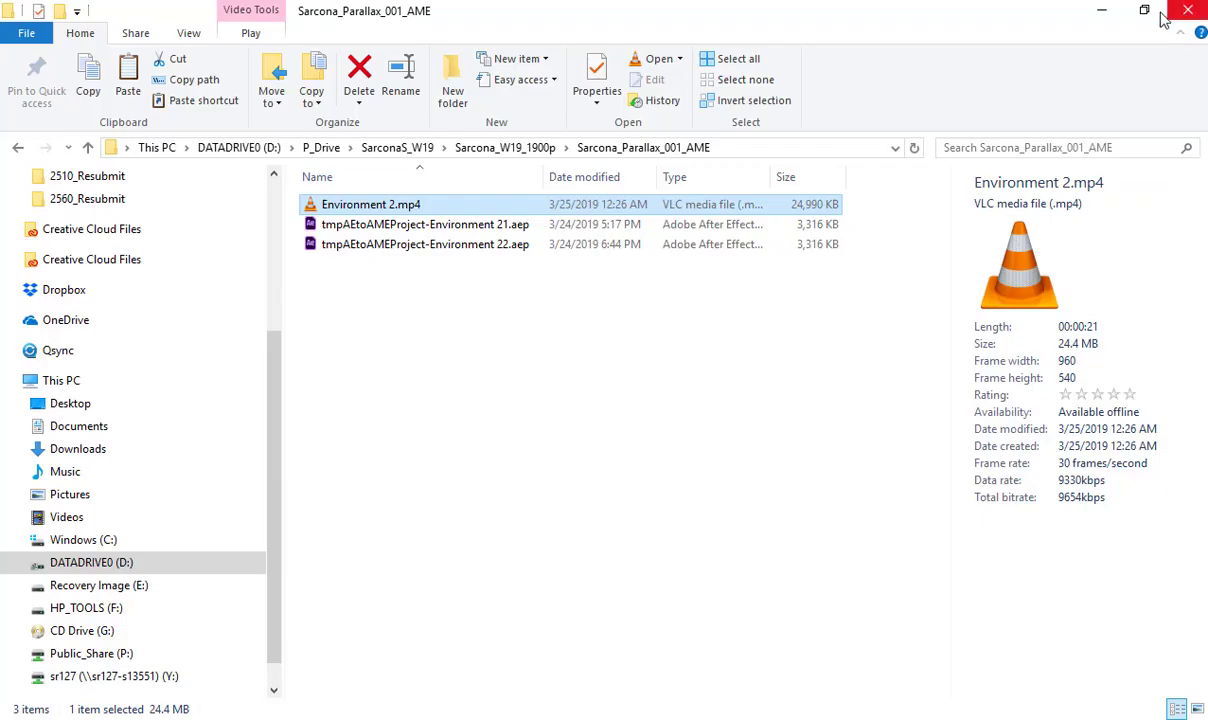
pyautogui.click(871, 251)
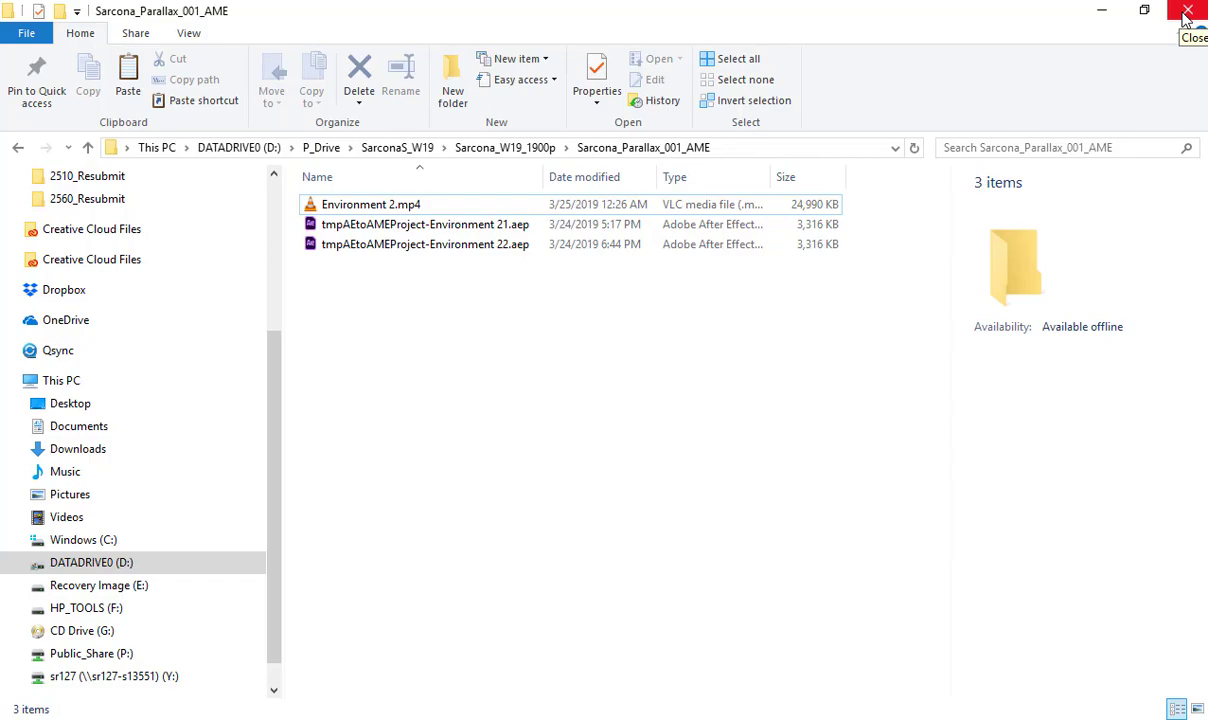
pyautogui.click(1187, 12)
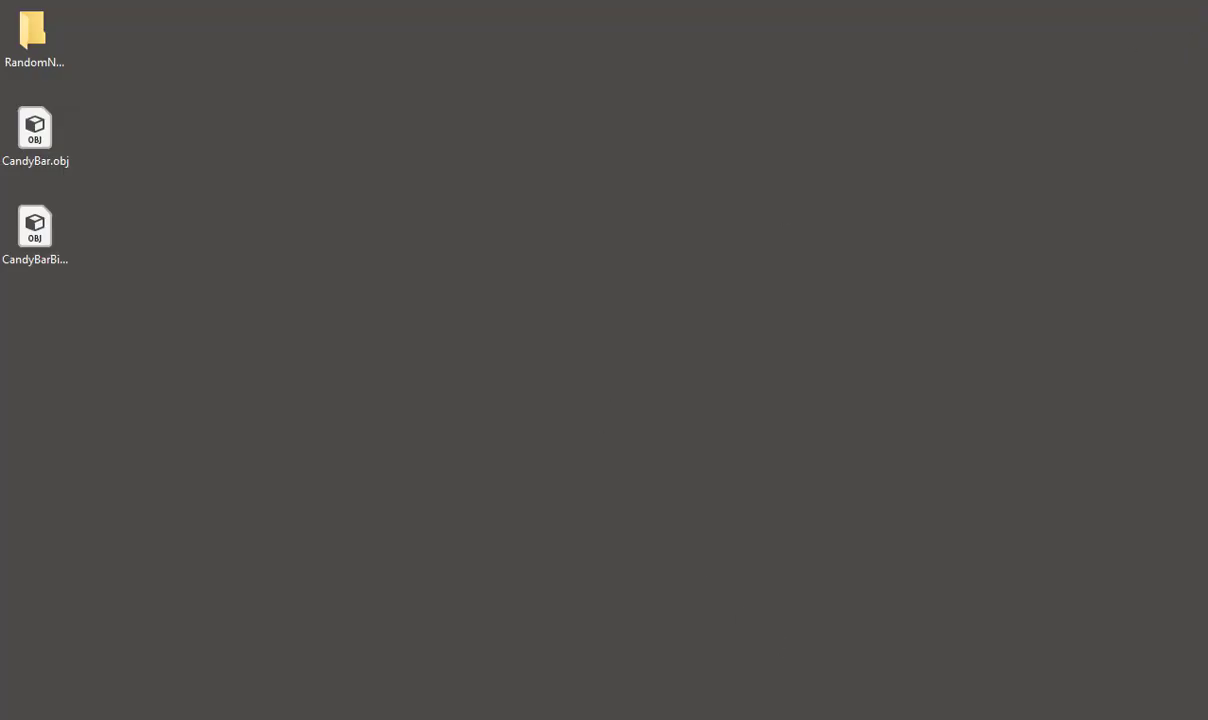
pyautogui.hotkey('alt', 'Tab')
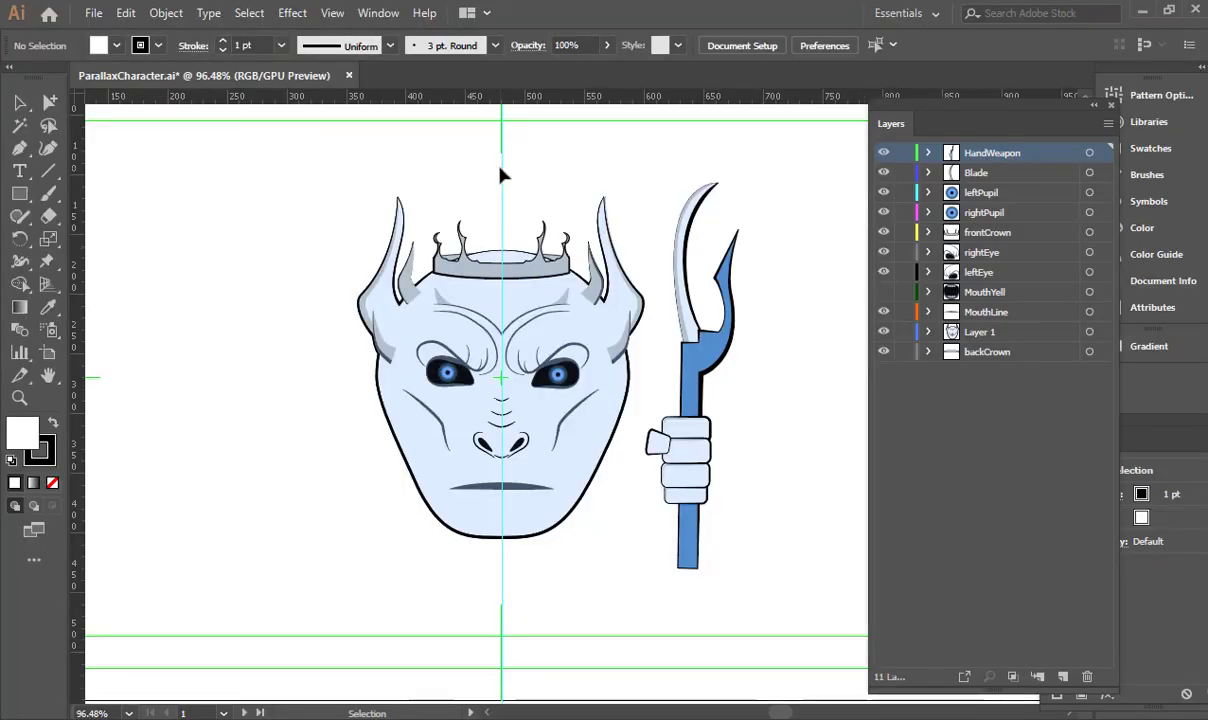
# Briefly hide and show the HandWeapon, Blade, leftPupil and rightPupil layers to identify their artwork
pyautogui.click(882, 154)
pyautogui.click(883, 153)
pyautogui.click(883, 172)
pyautogui.click(883, 172)
pyautogui.click(882, 196)
pyautogui.click(882, 214)
pyautogui.click(882, 214)
# Check how the crown is split by briefly hiding and showing the frontCrown and backCrown layers
pyautogui.click(883, 233)
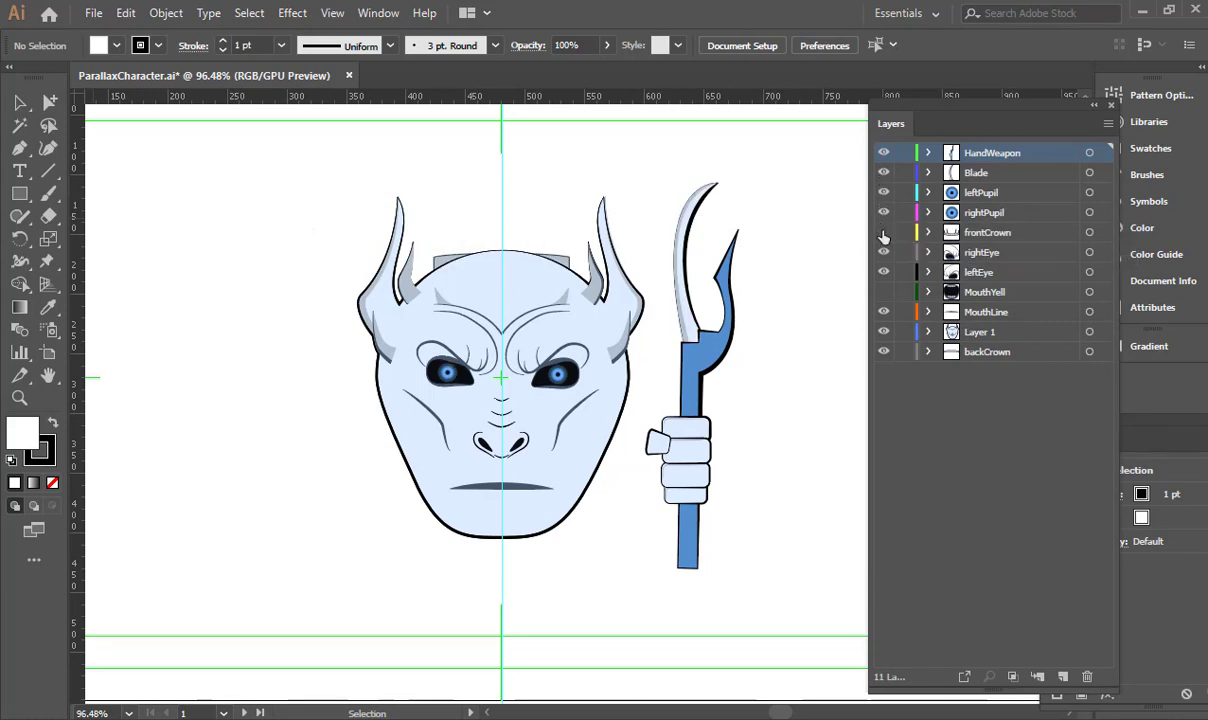
pyautogui.click(883, 234)
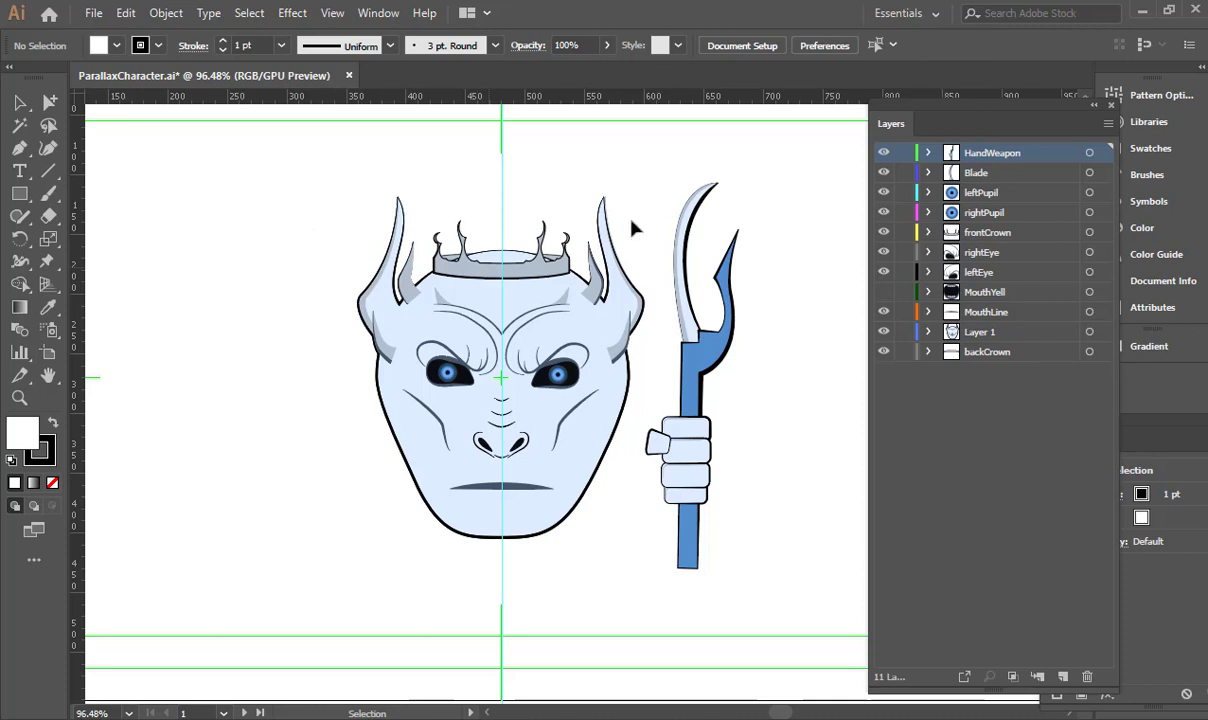
pyautogui.click(980, 232)
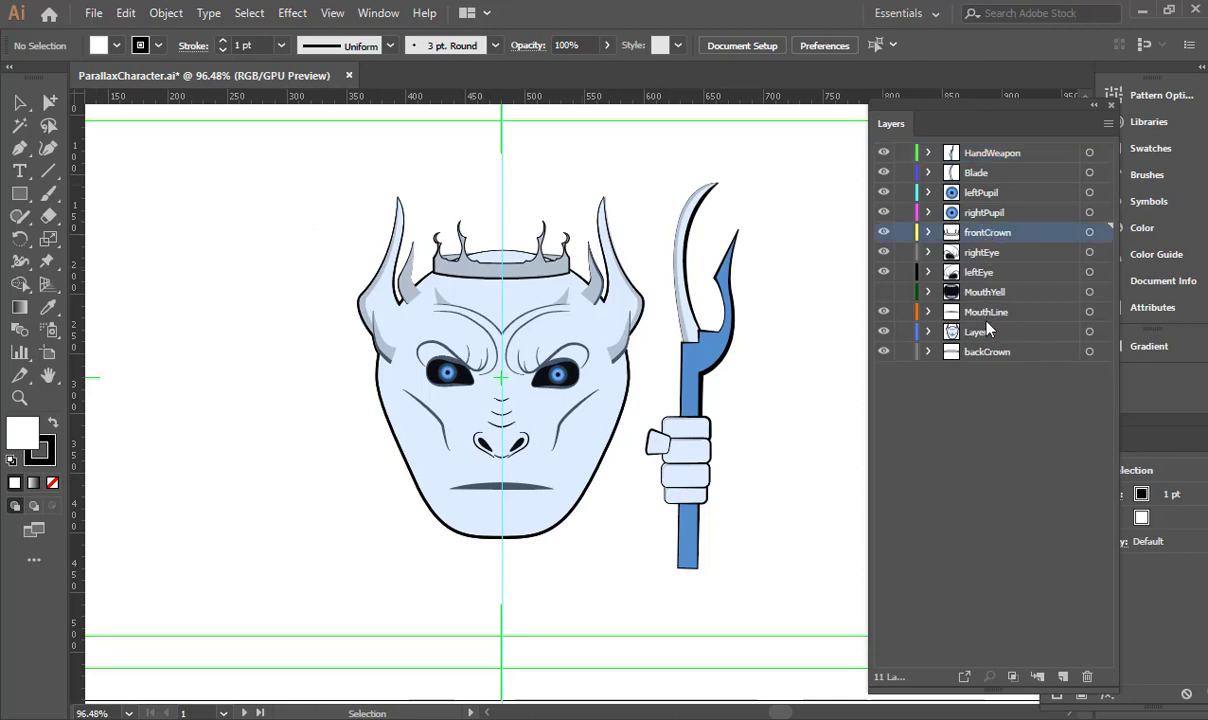
pyautogui.click(884, 352)
pyautogui.click(884, 352)
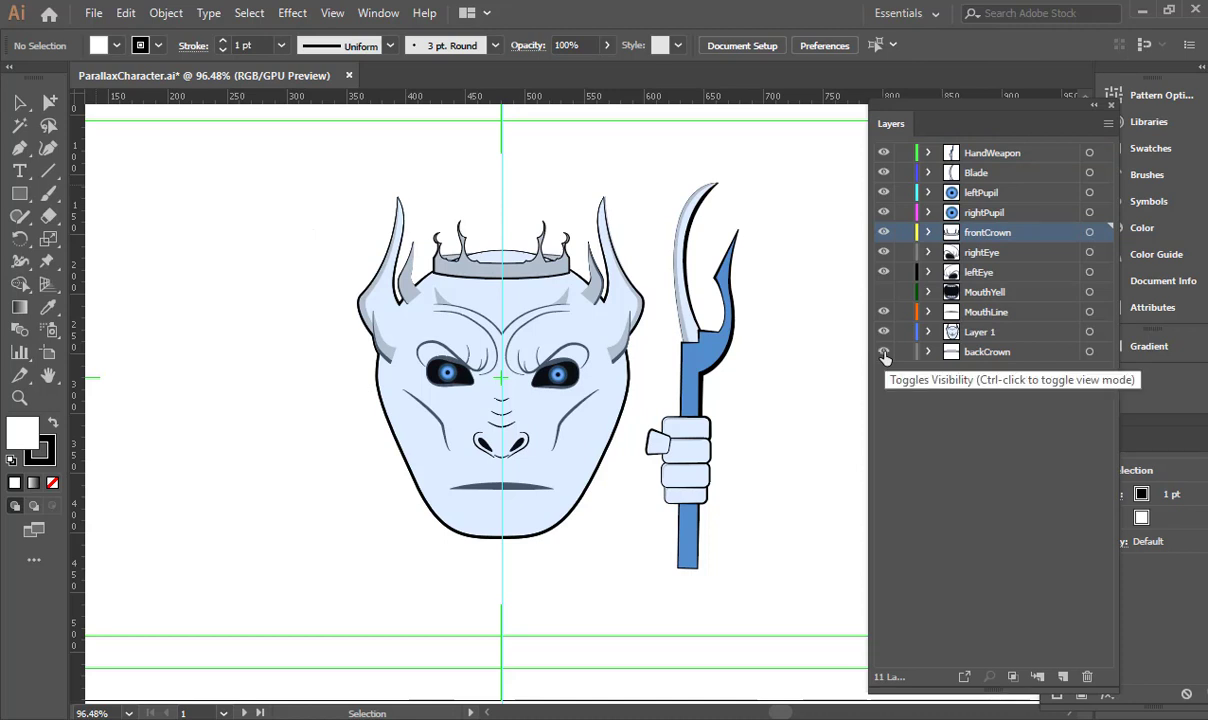
# Toggle the visibility of the rightEye and leftEye layers to check each eye's separate artwork
pyautogui.click(884, 252)
pyautogui.click(884, 252)
pyautogui.click(884, 252)
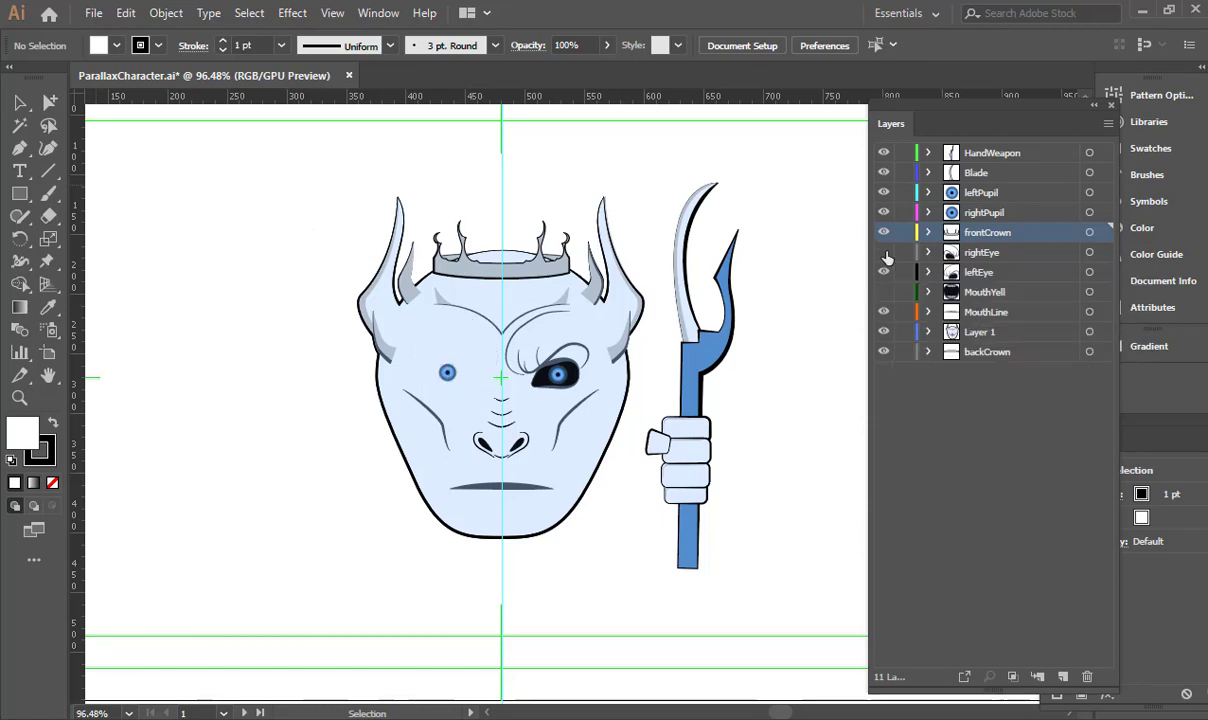
pyautogui.click(884, 252)
pyautogui.click(884, 272)
pyautogui.click(884, 272)
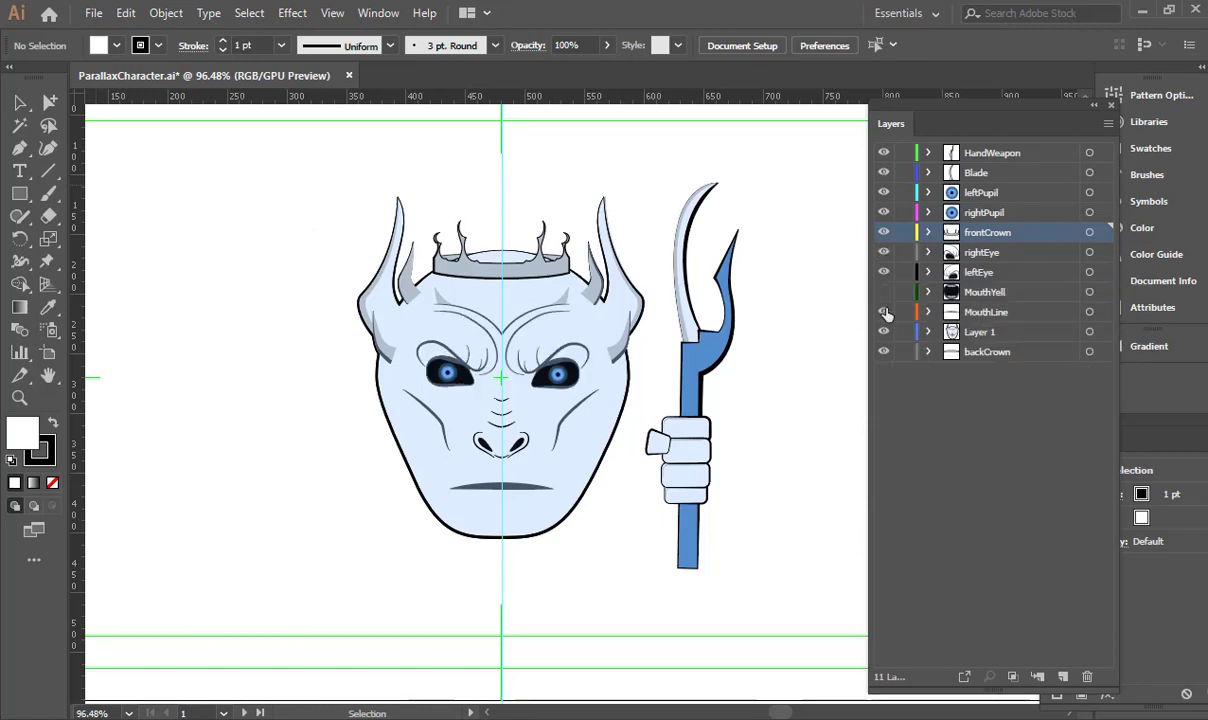
# Compare the two mouth versions by alternating the visibility of the MouthYell and MouthLine layers
pyautogui.click(884, 292)
pyautogui.click(884, 313)
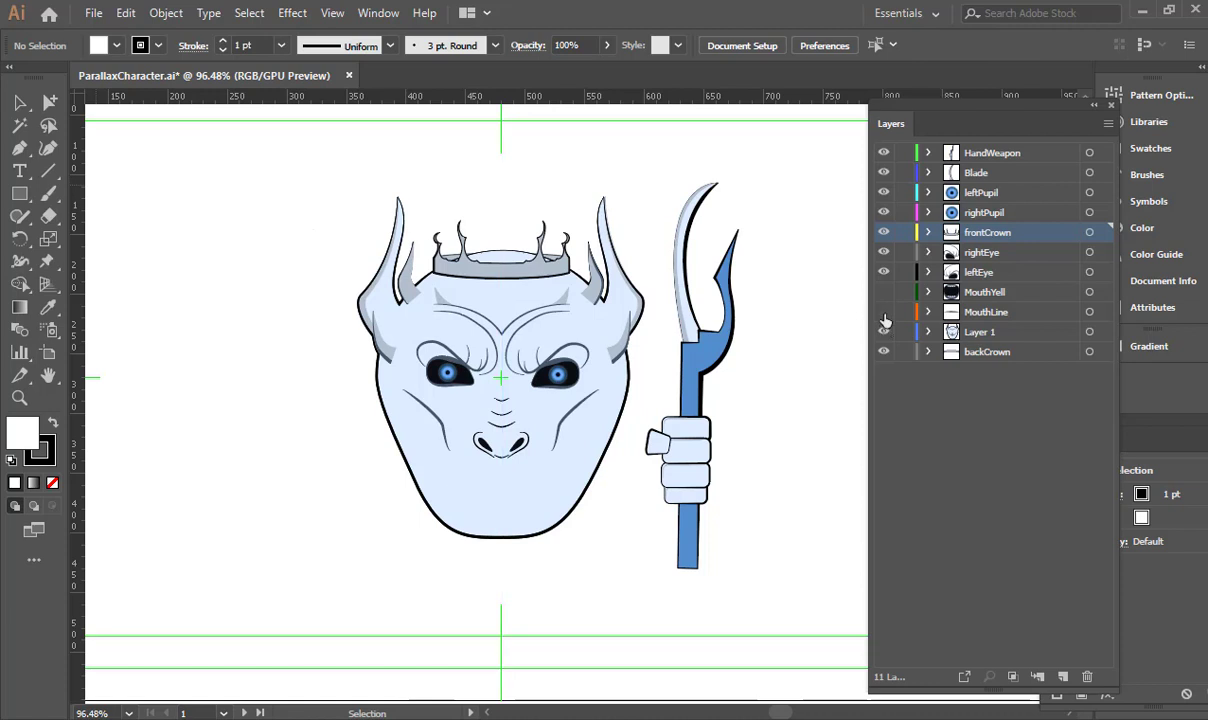
pyautogui.click(884, 292)
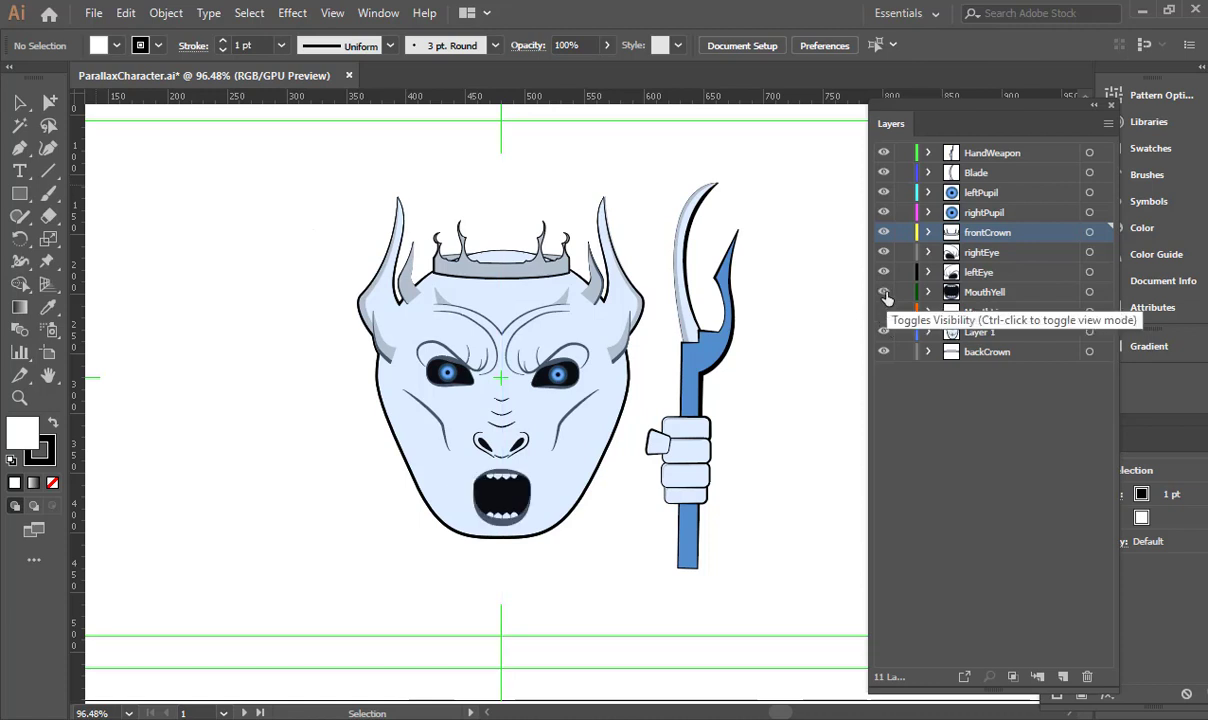
pyautogui.click(884, 292)
pyautogui.click(884, 312)
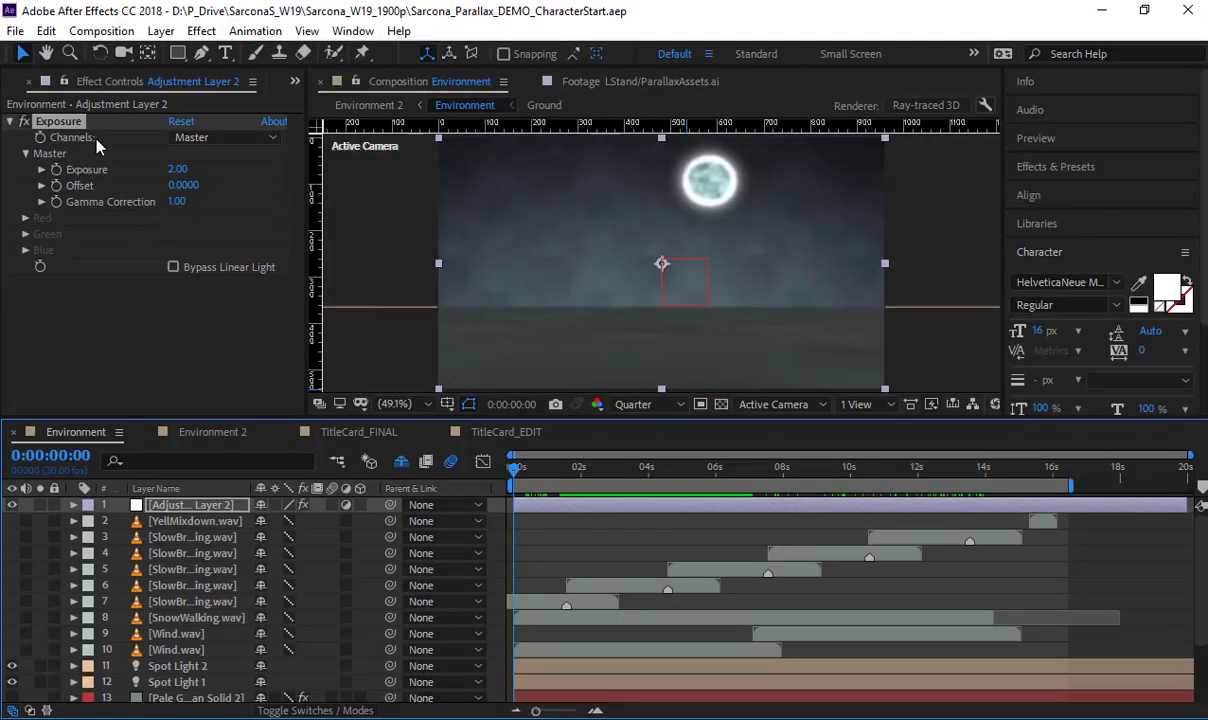
# Start a file import into the project and browse from P_Drive to the parallax project's Artwork folder
pyautogui.click(12, 86)
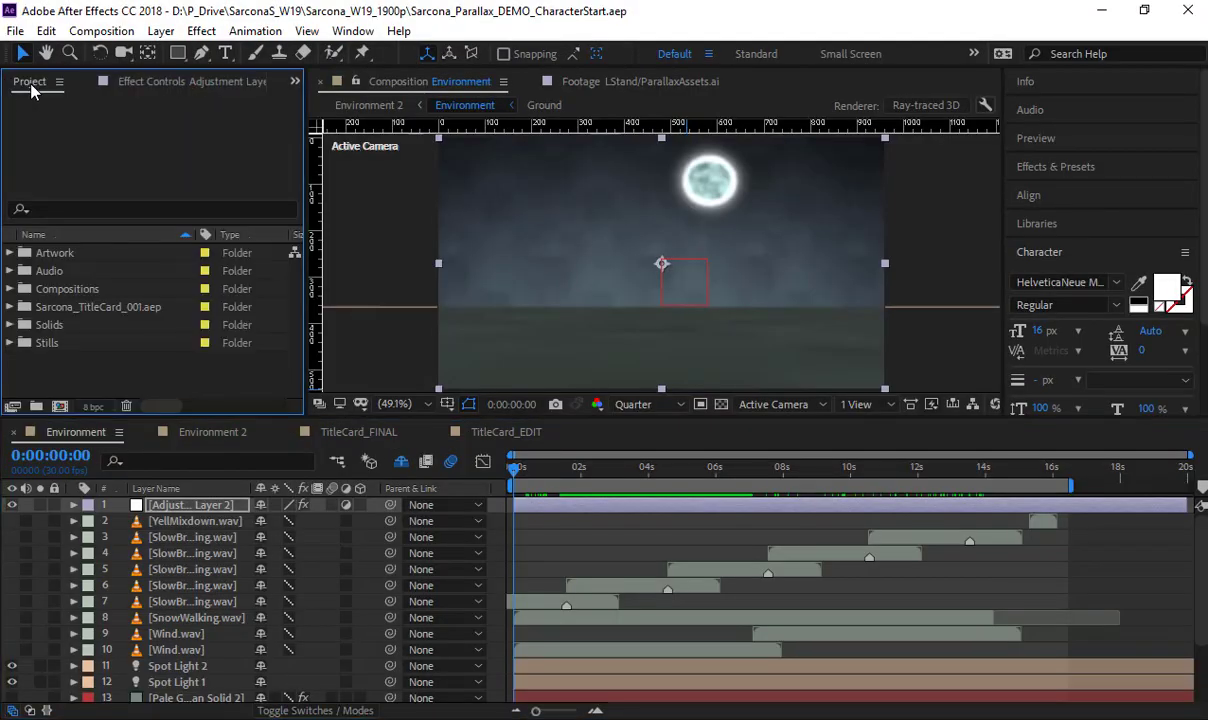
pyautogui.doubleClick(92, 381)
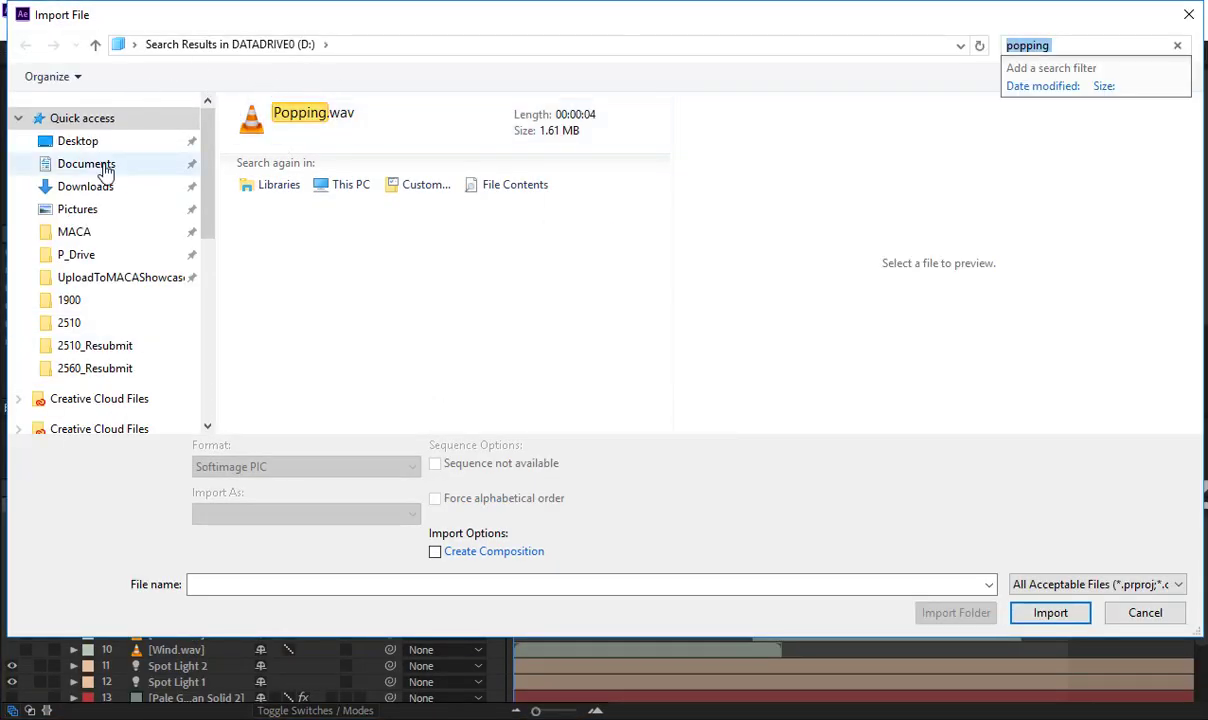
pyautogui.click(90, 256)
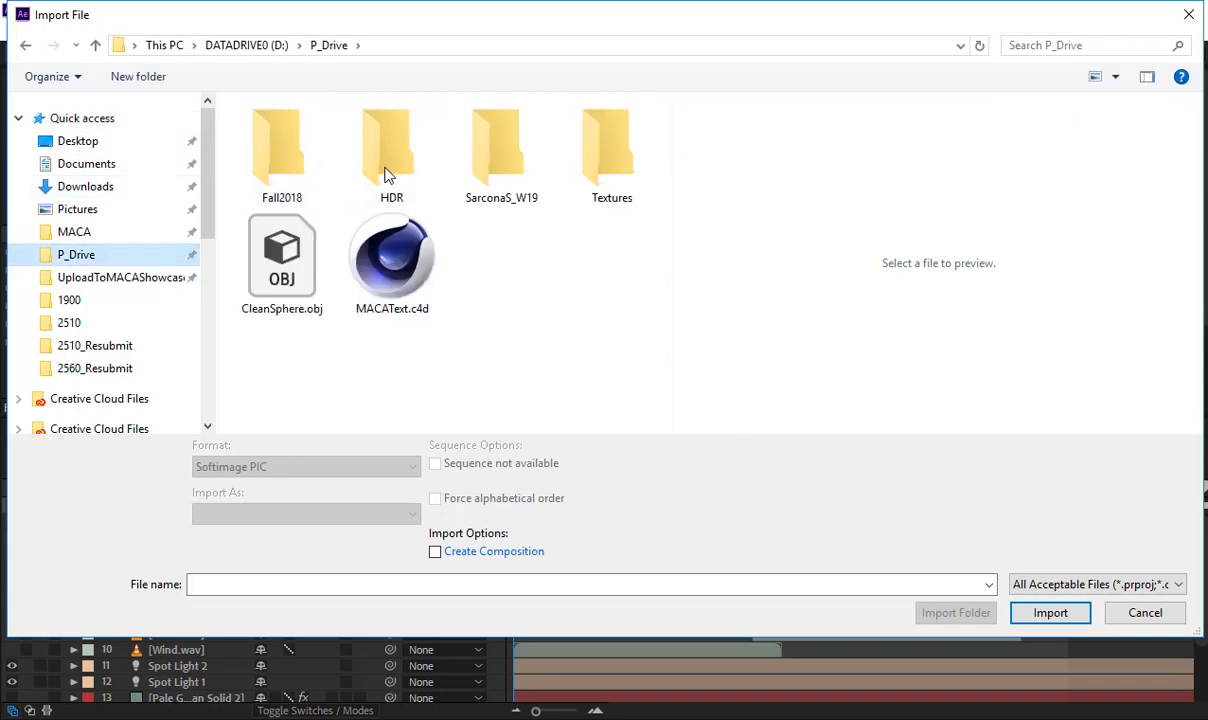
pyautogui.click(491, 152)
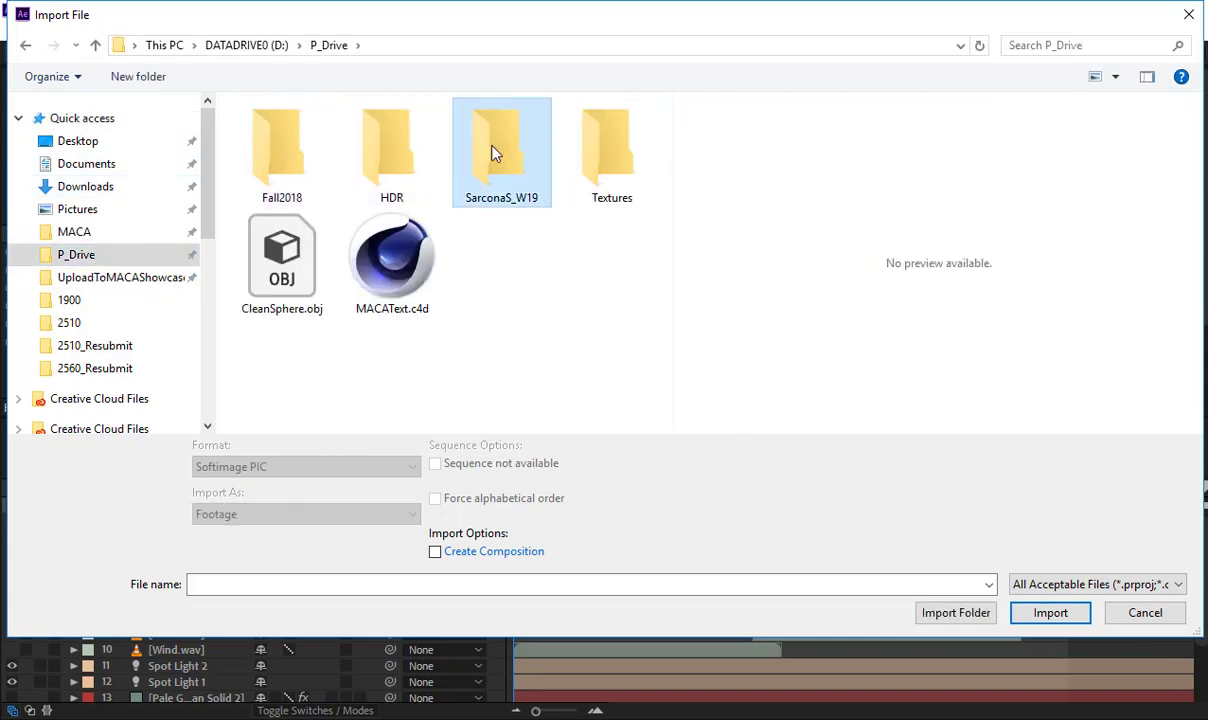
pyautogui.doubleClick(491, 152)
pyautogui.doubleClick(313, 175)
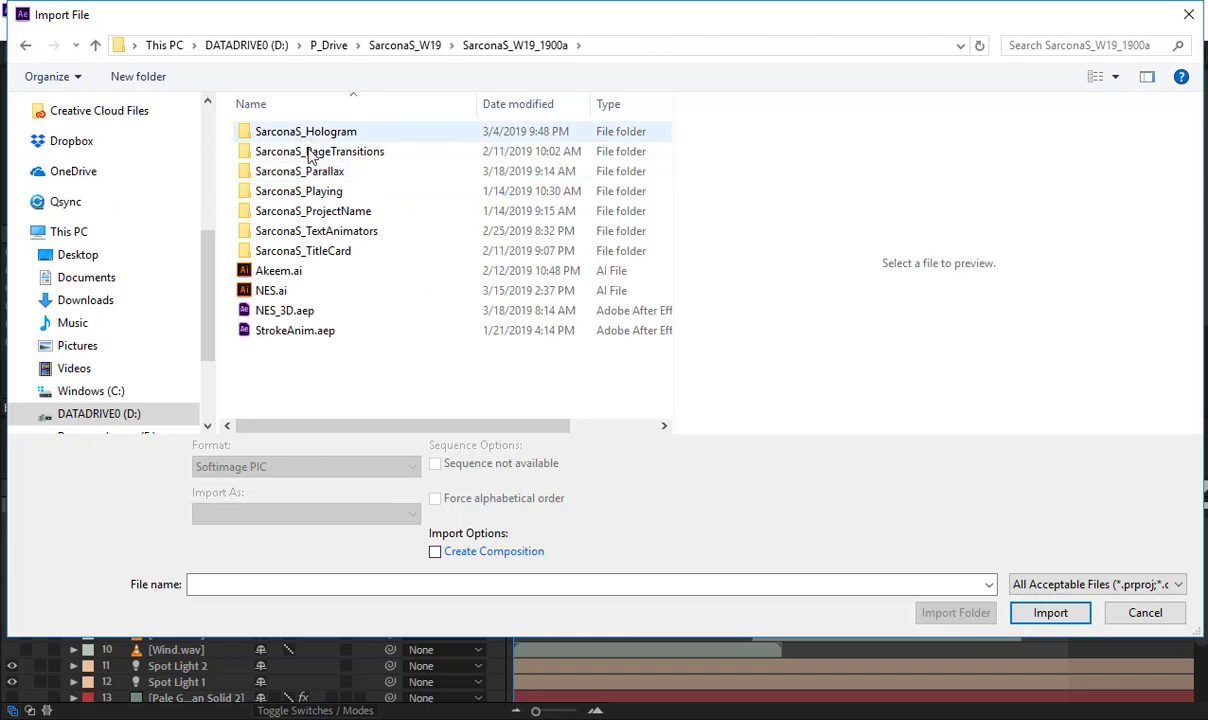
pyautogui.doubleClick(305, 172)
pyautogui.click(303, 153)
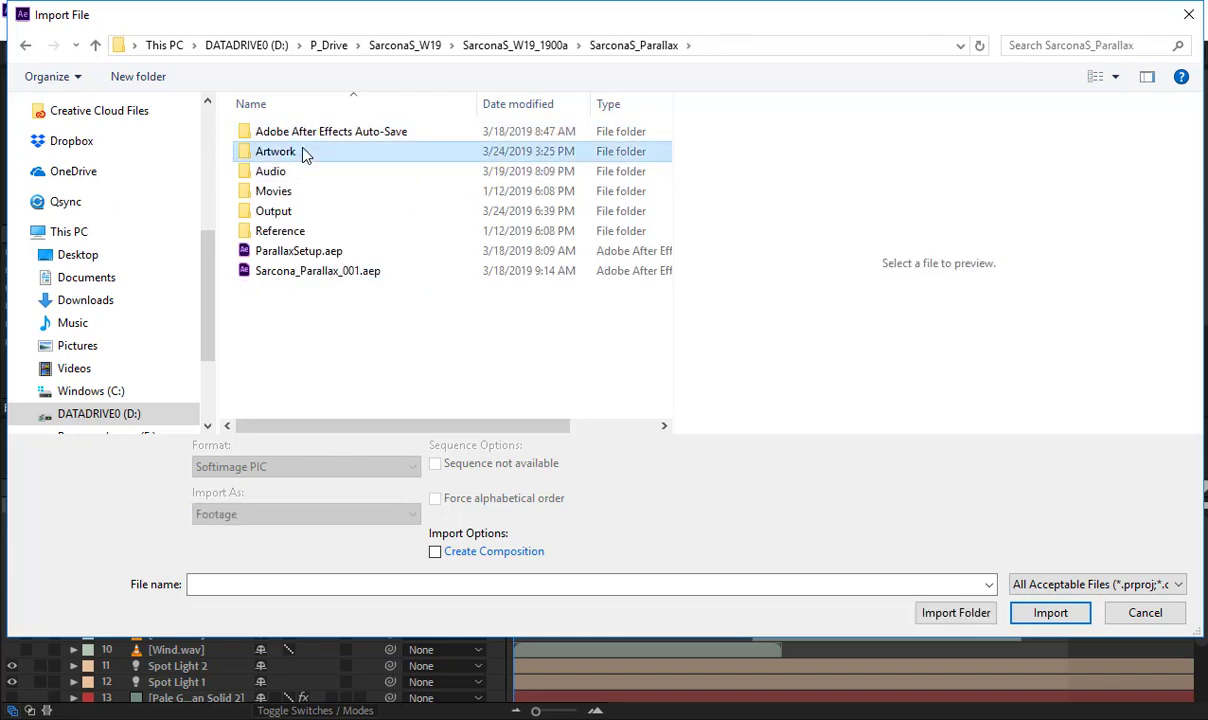
pyautogui.doubleClick(305, 153)
# Import ParallaxCharacter.ai as Composition - Retain Layer Sizes
pyautogui.click(360, 150)
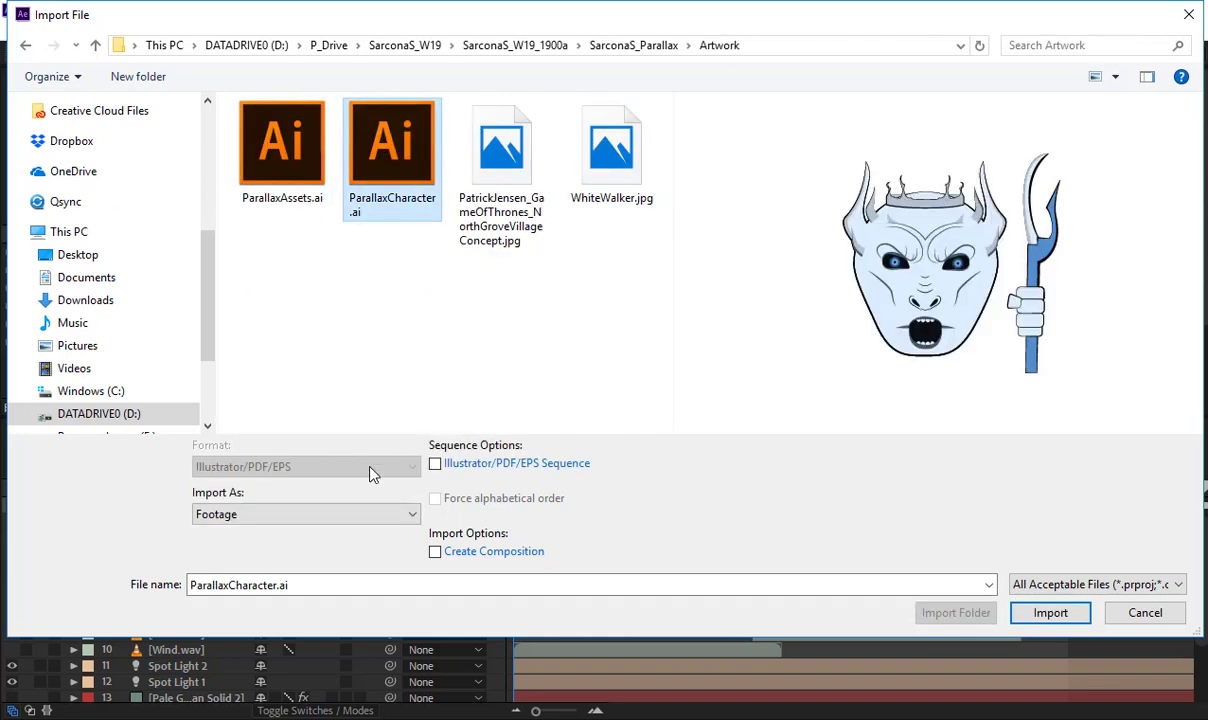
pyautogui.click(309, 514)
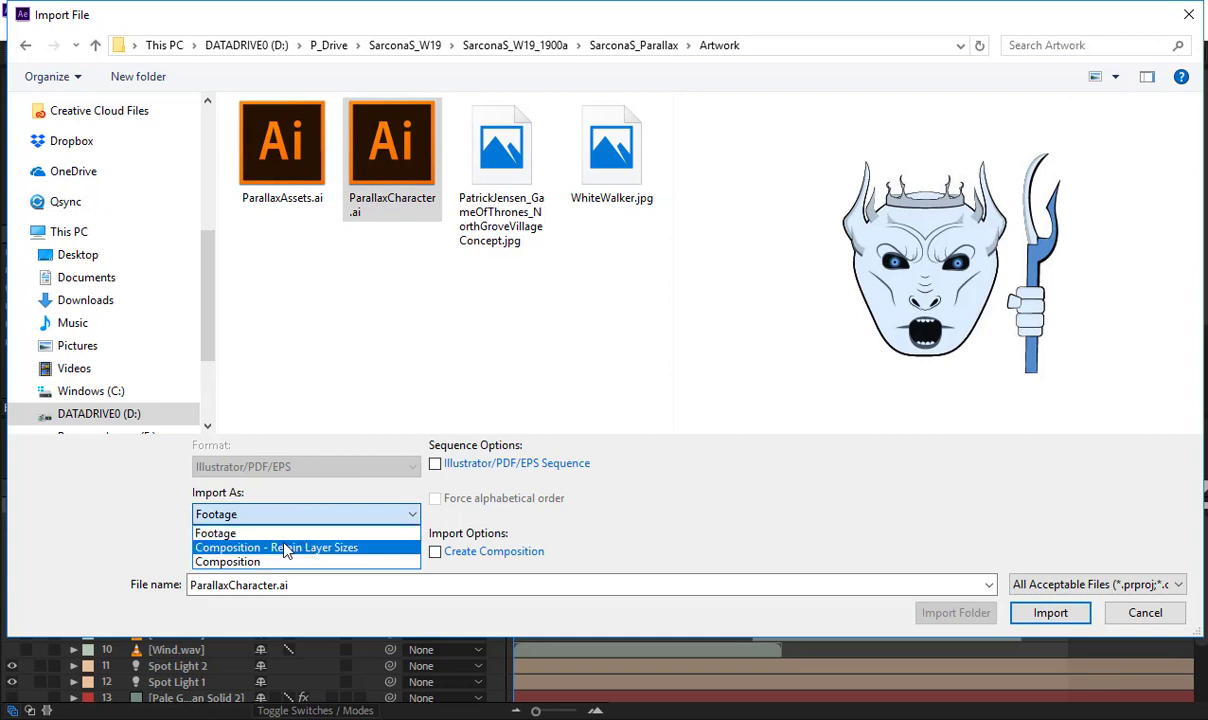
pyautogui.click(300, 547)
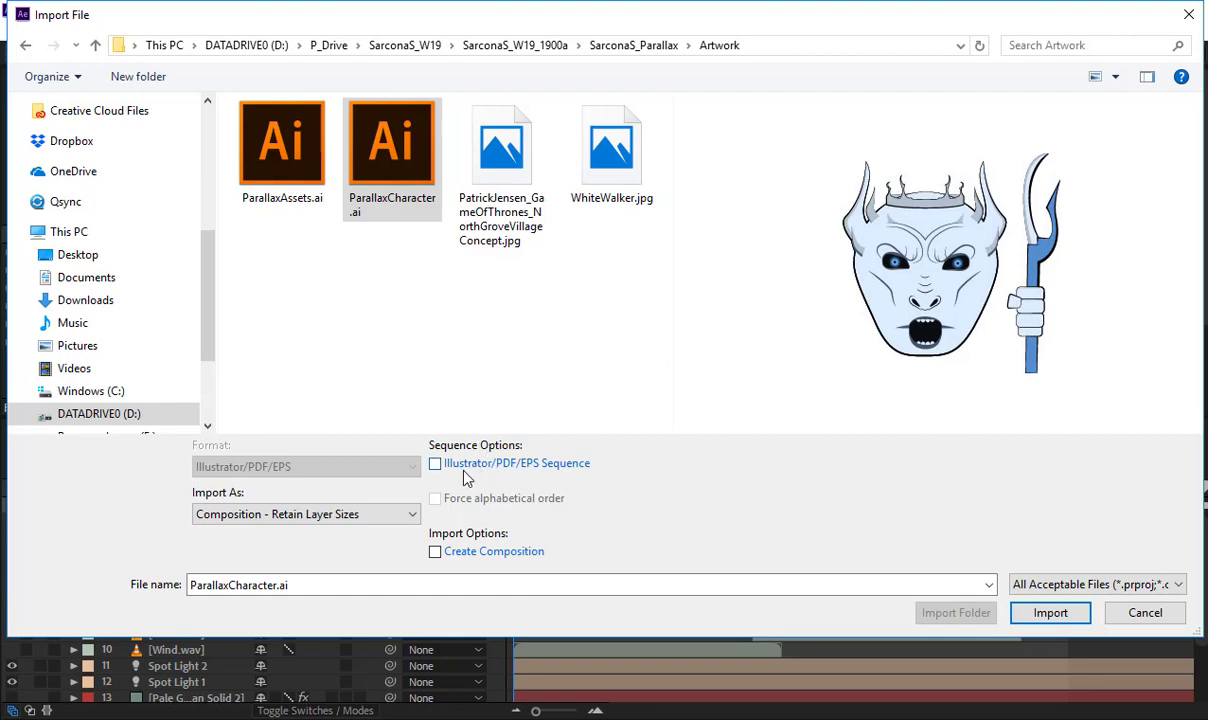
pyautogui.click(1050, 612)
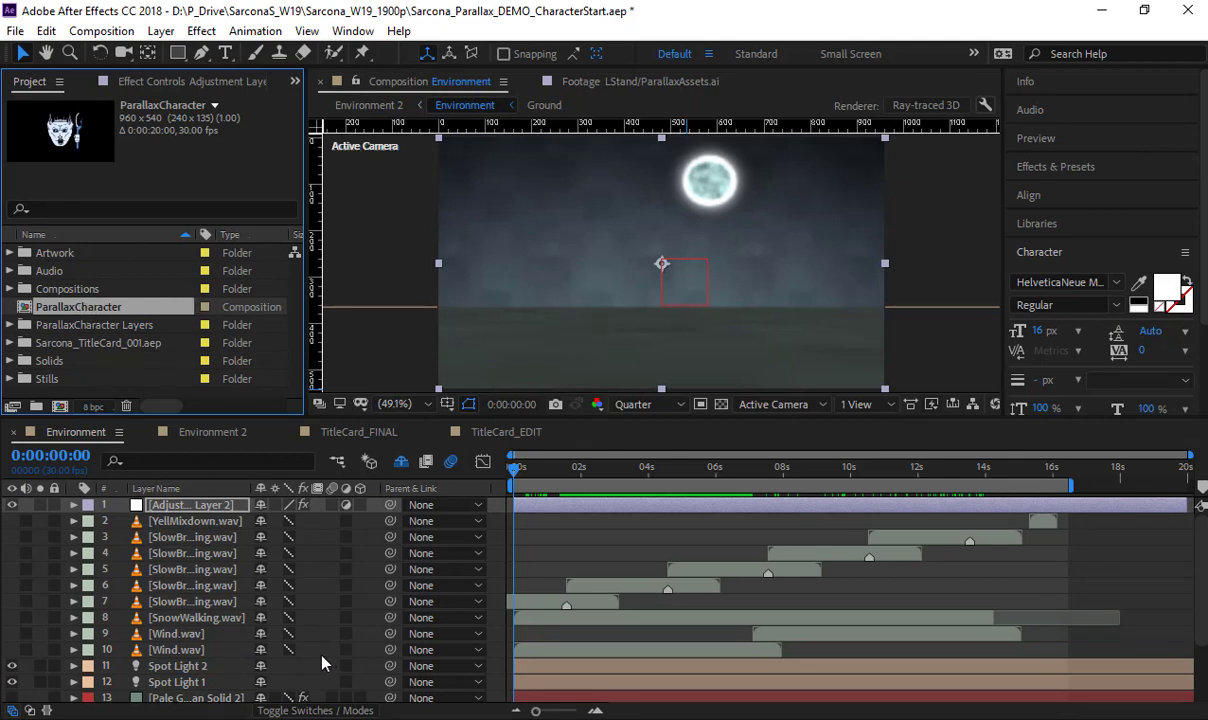
# Open the ParallaxCharacter composition, set its preview resolution to Full and enlarge the viewer area for a closer view of the character
pyautogui.doubleClick(114, 313)
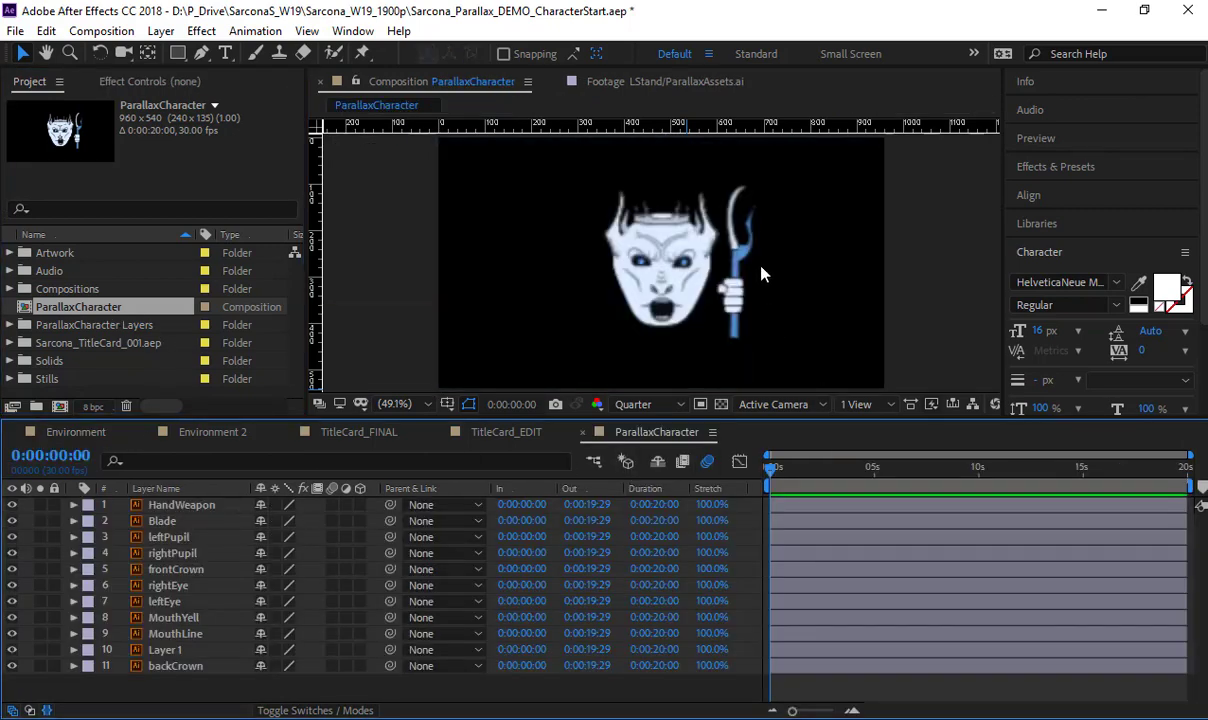
pyautogui.scroll(1, 667, 267)
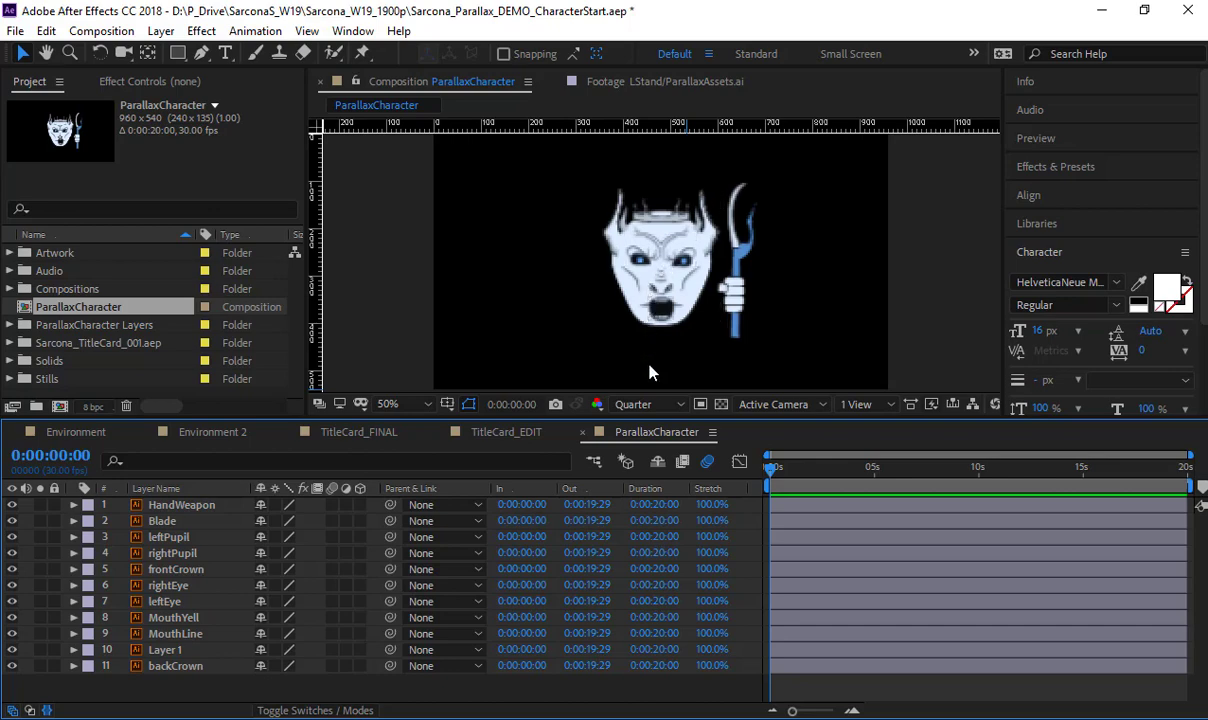
pyautogui.click(645, 404)
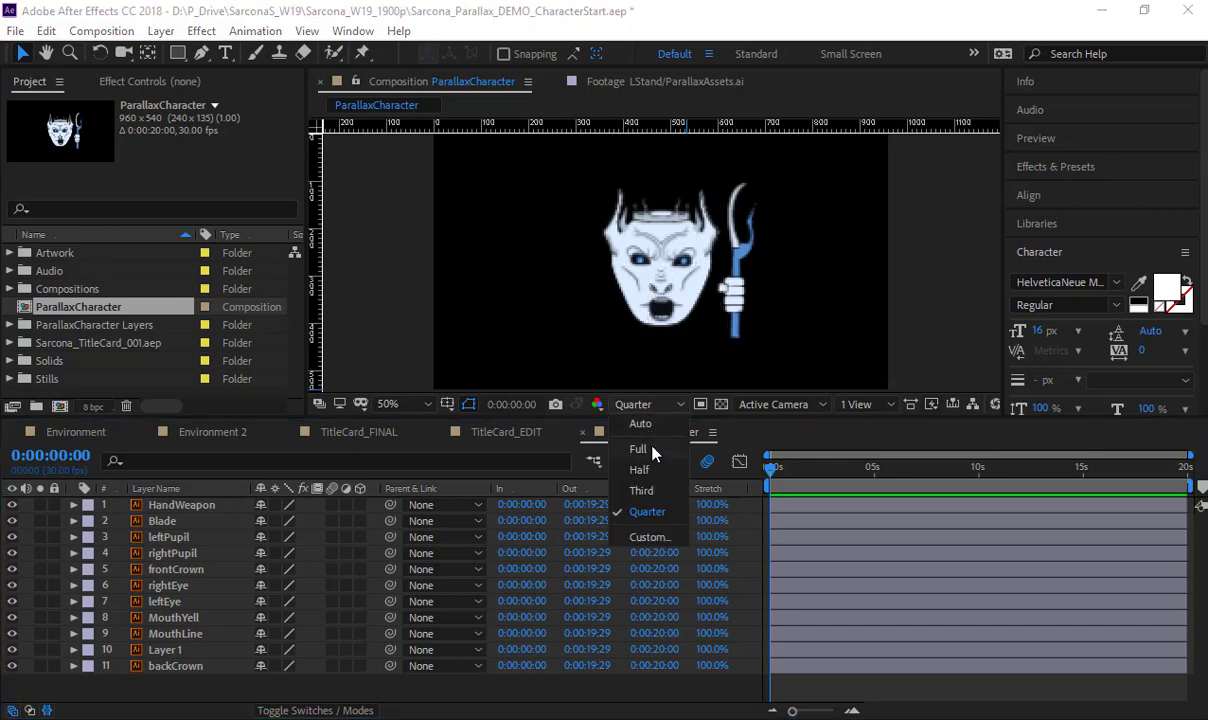
pyautogui.click(652, 451)
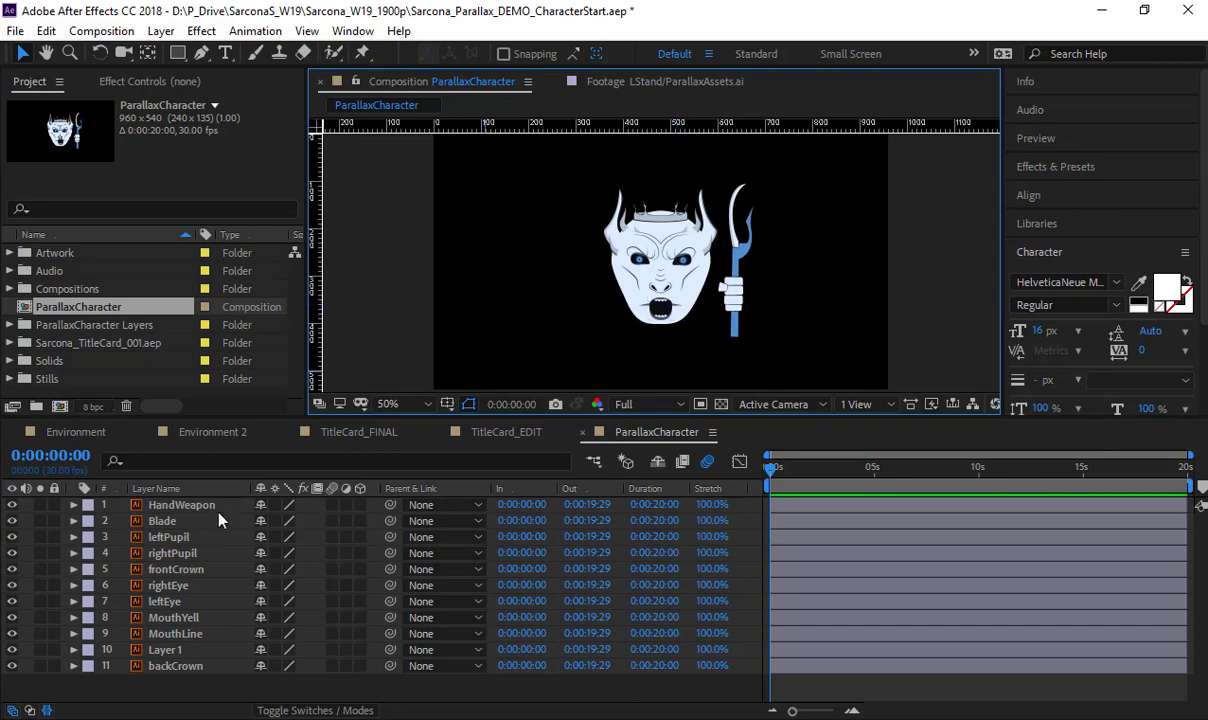
pyautogui.moveTo(580, 417); pyautogui.dragTo(570, 452)
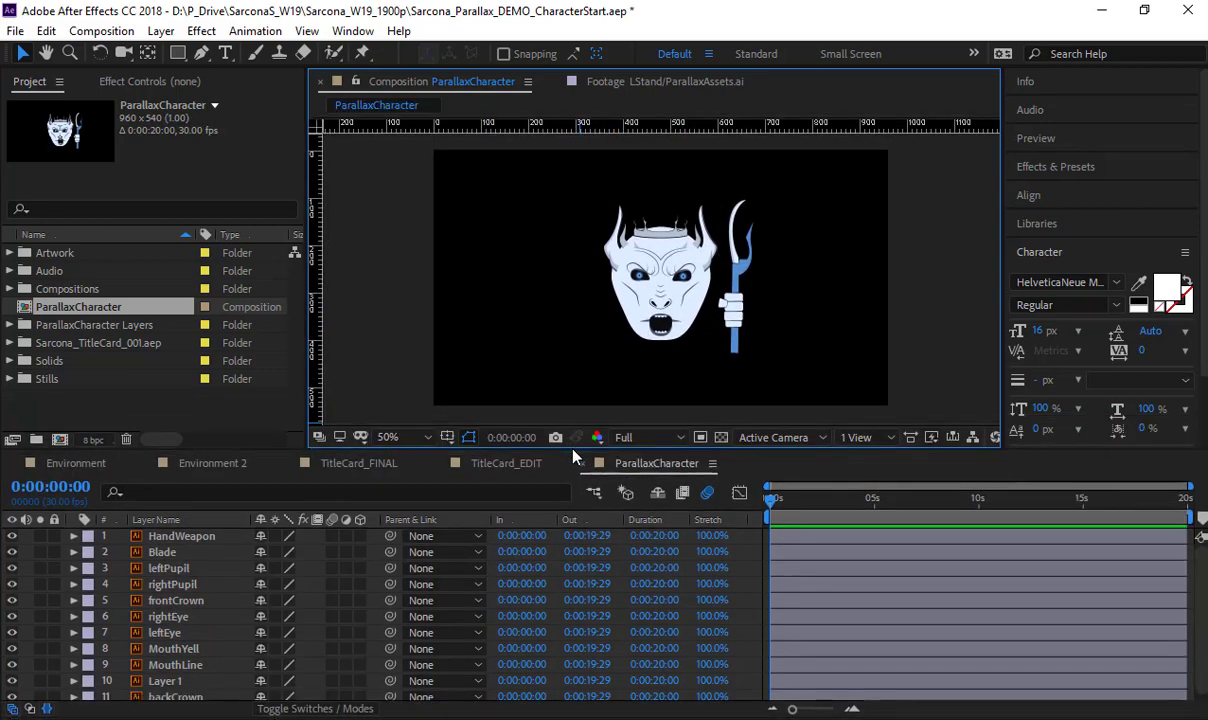
pyautogui.scroll(2, 665, 320)
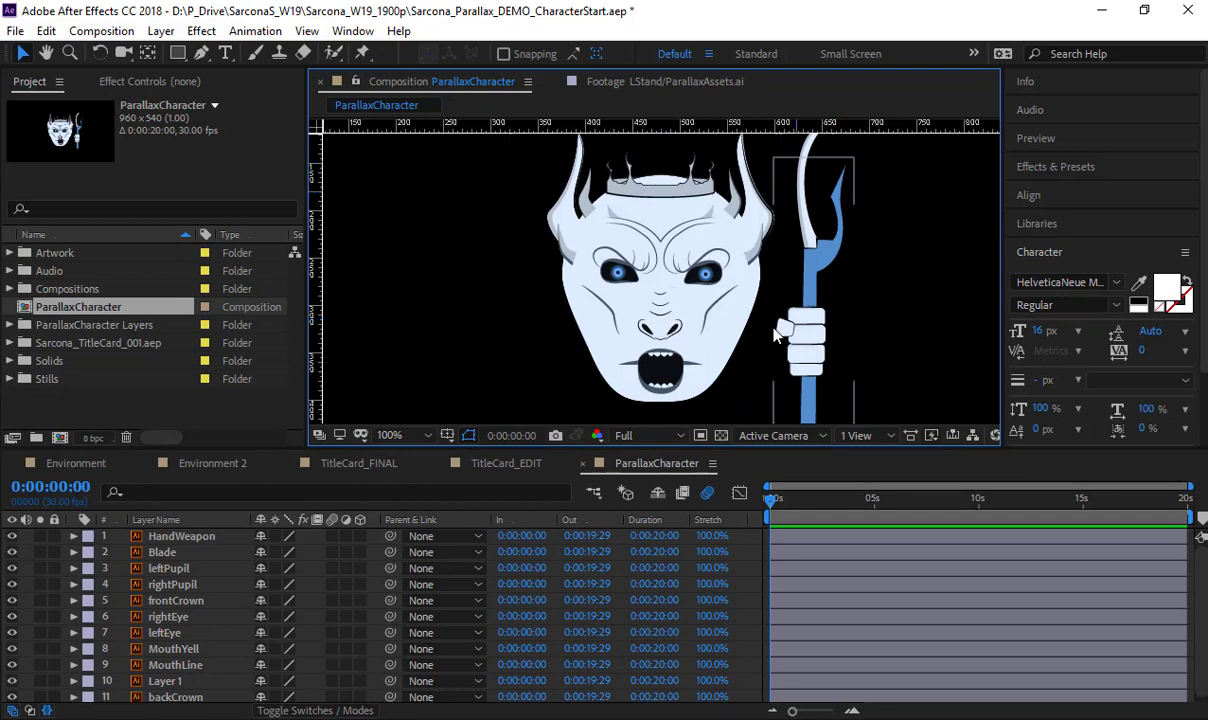
# Parent the Blade layer to HandWeapon and test the link with a trial move of the weapon, undoing that move
pyautogui.moveTo(800, 320)
pyautogui.mouseDown()
pyautogui.moveTo(920, 305)
pyautogui.moveTo(955, 320)
pyautogui.moveTo(890, 337)
pyautogui.moveTo(799, 331)
pyautogui.mouseUp()
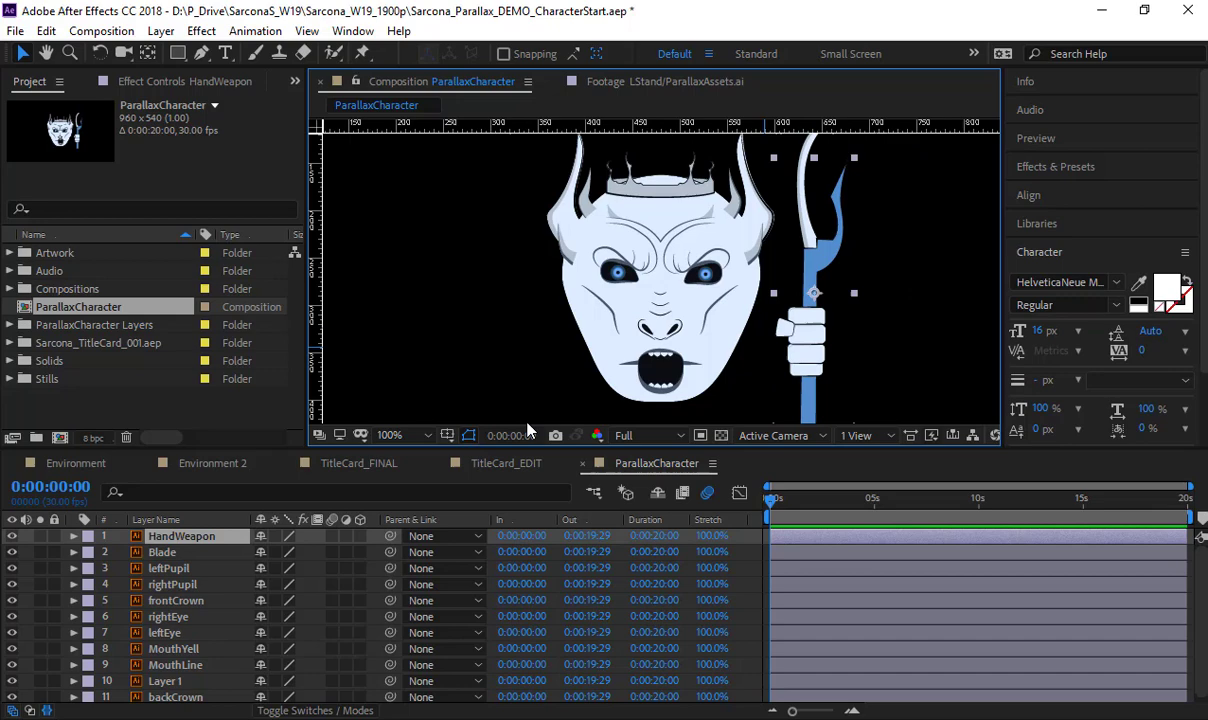
pyautogui.click(208, 554)
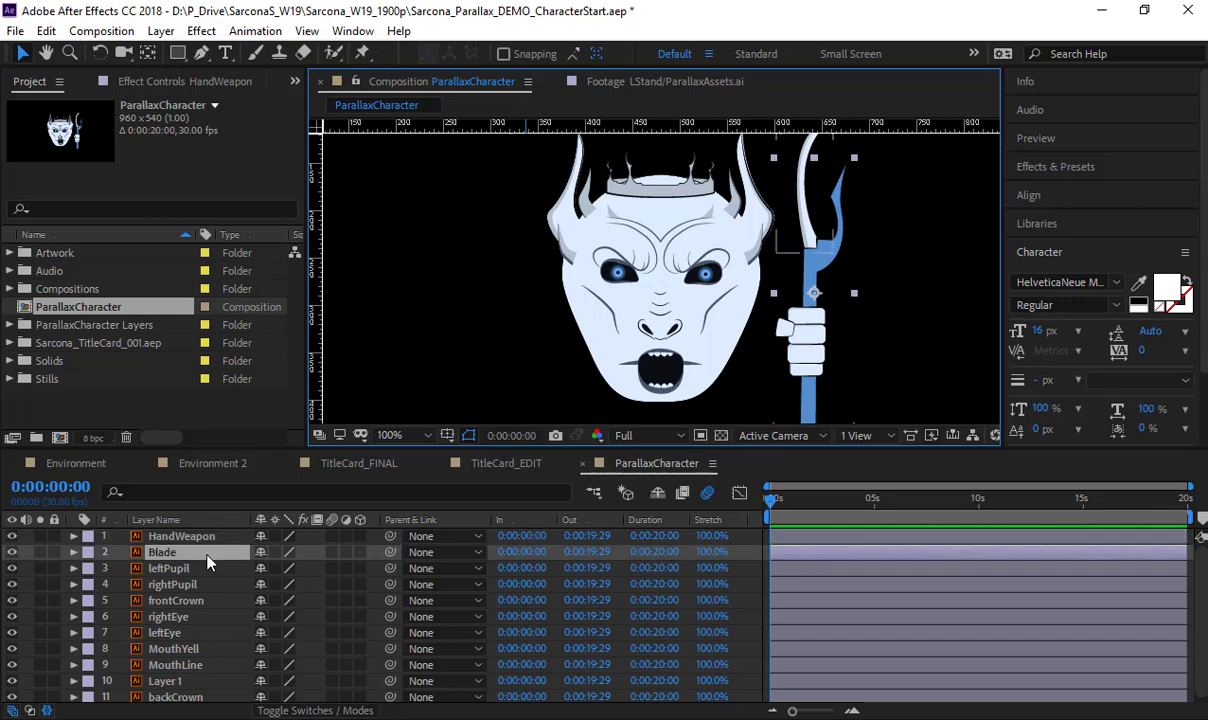
pyautogui.click(442, 553)
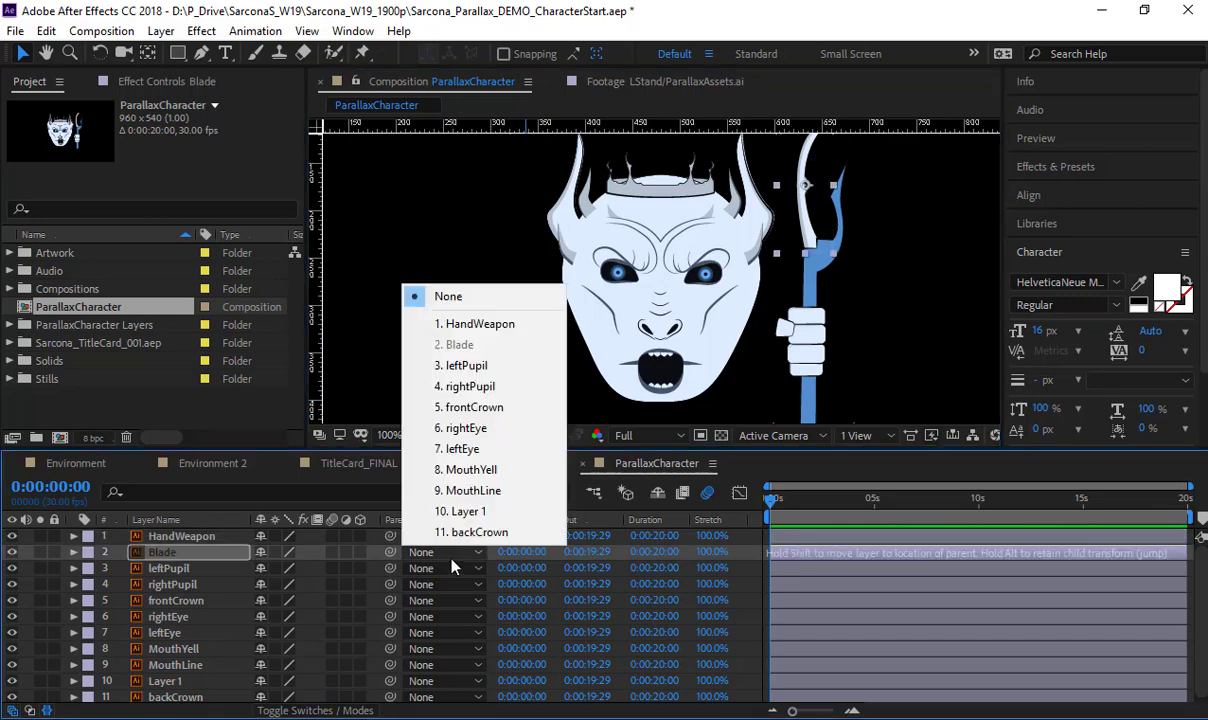
pyautogui.click(478, 323)
pyautogui.moveTo(815, 347); pyautogui.dragTo(870, 304)
pyautogui.hotkey('ctrl', 'z')
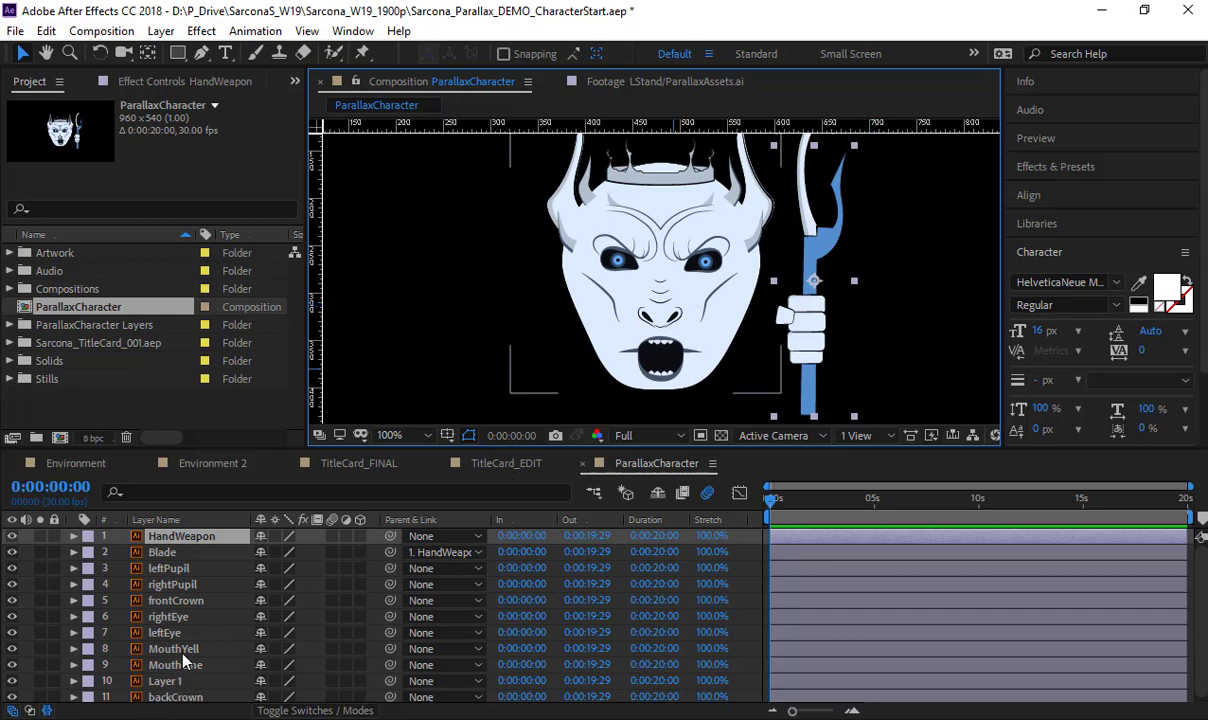
# Rename Layer 1 as Face and try moving it away from the other features, undoing the move
pyautogui.click(168, 682)
pyautogui.press('Return')
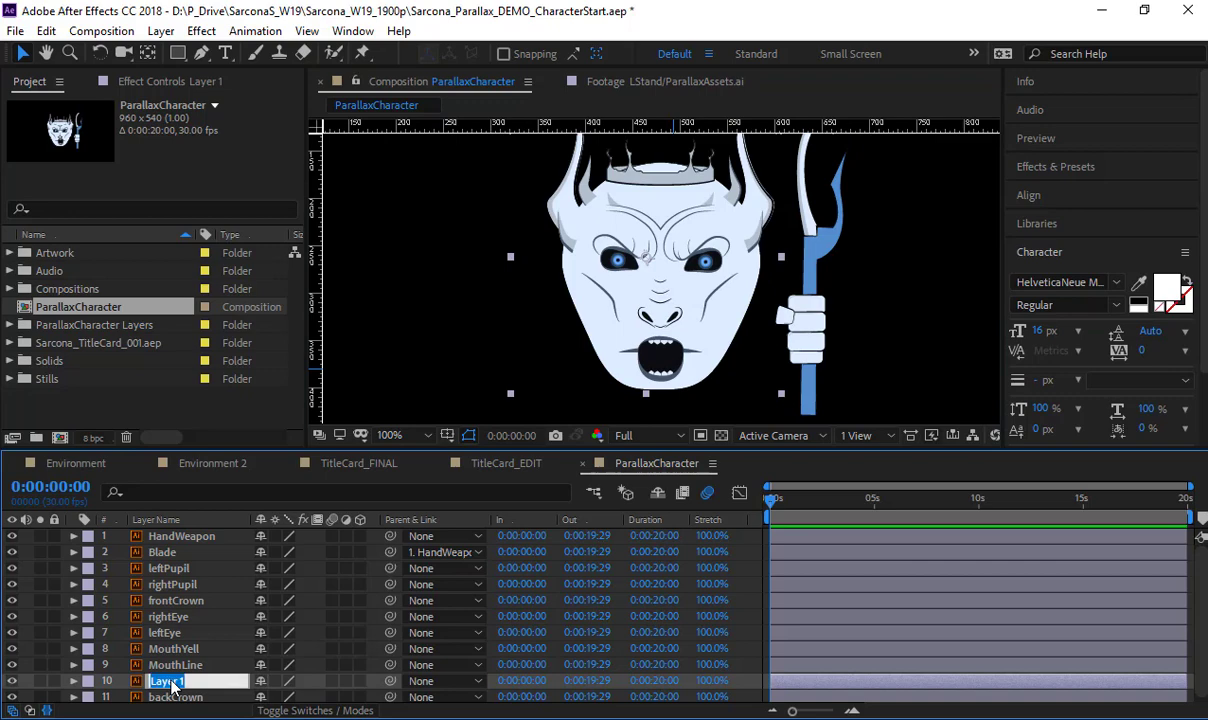
pyautogui.write('Face')
pyautogui.press('Return')
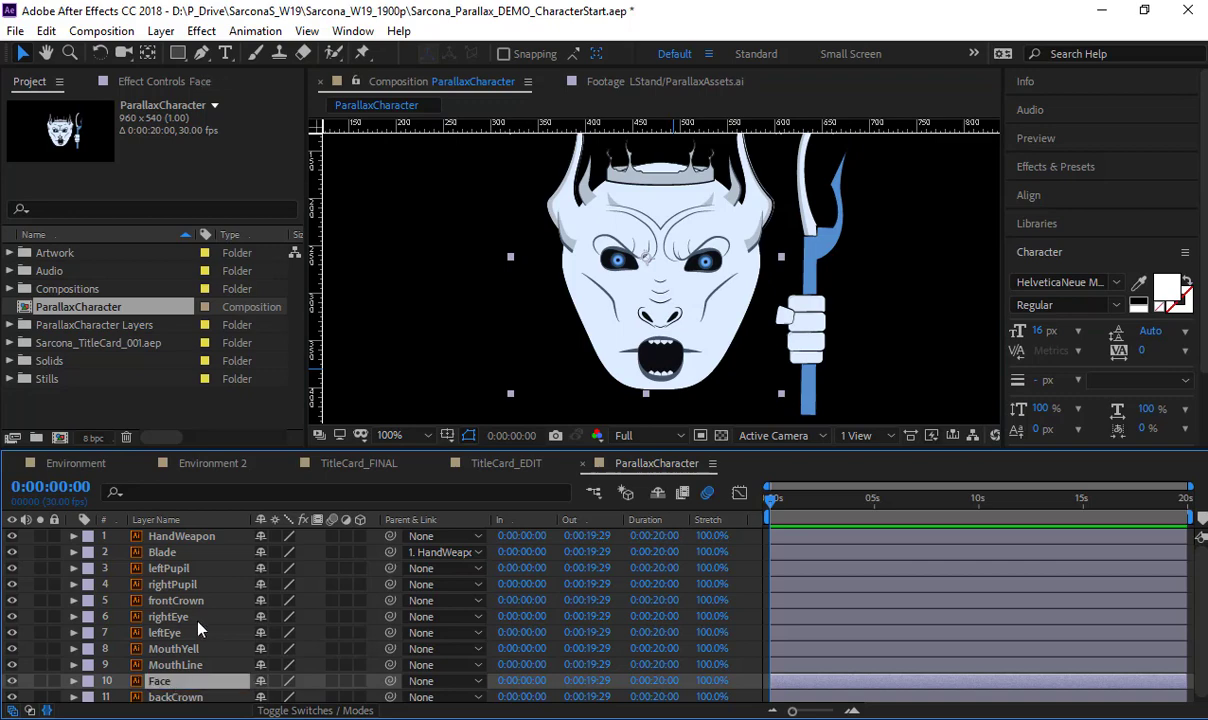
pyautogui.moveTo(574, 298); pyautogui.dragTo(523, 312)
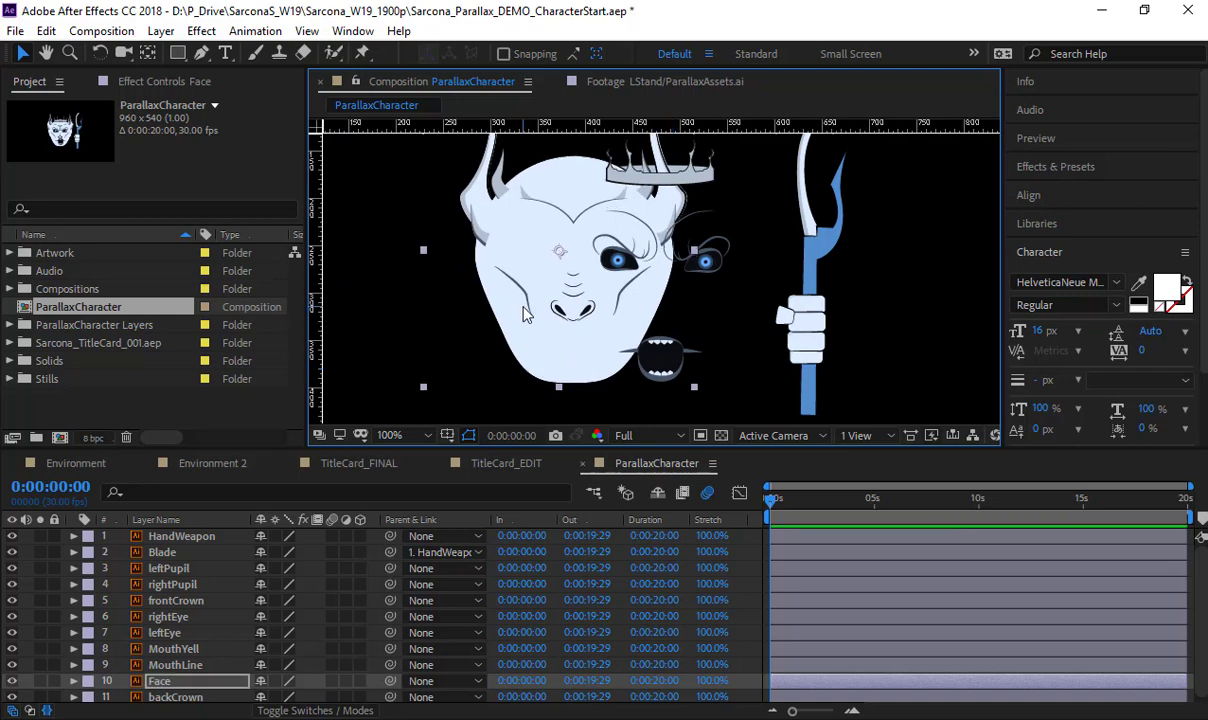
pyautogui.hotkey('ctrl', 'z')
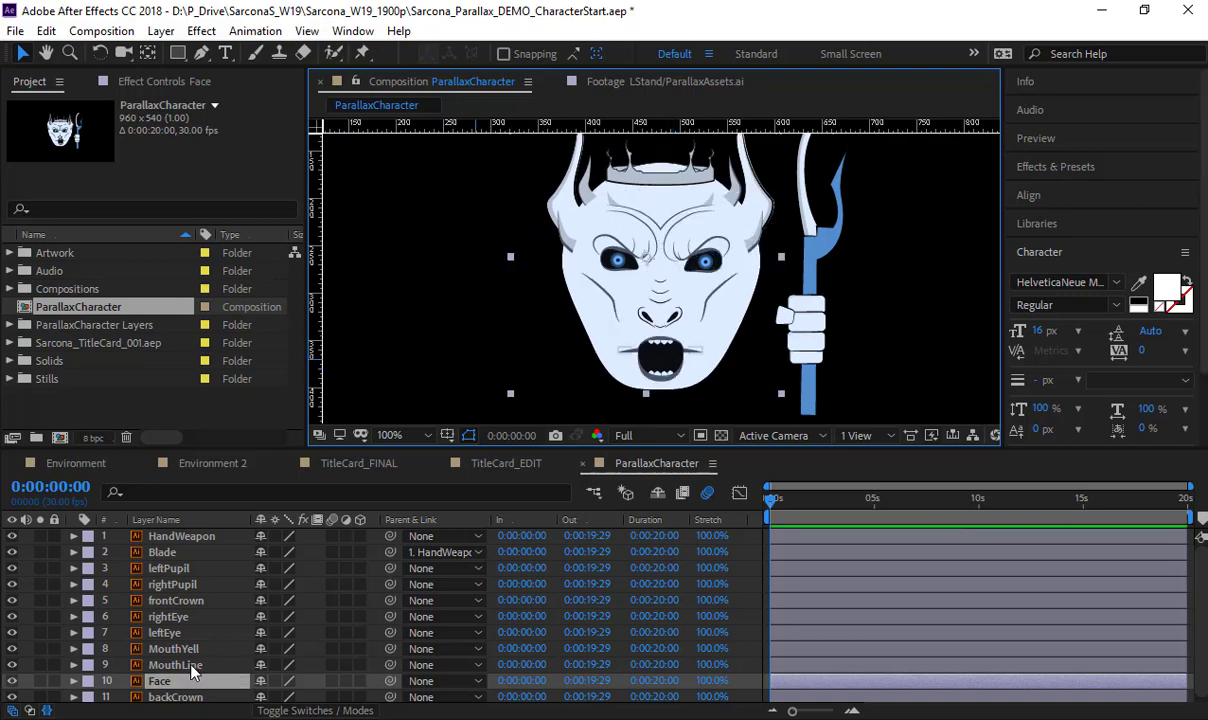
# Parent the leftPupil, rightPupil, frontCrown, rightEye, leftEye, MouthYell and MouthLine layers to Face
pyautogui.click(185, 665)
pyautogui.keyDown('ctrl'); pyautogui.click(175, 648); pyautogui.keyUp('ctrl')
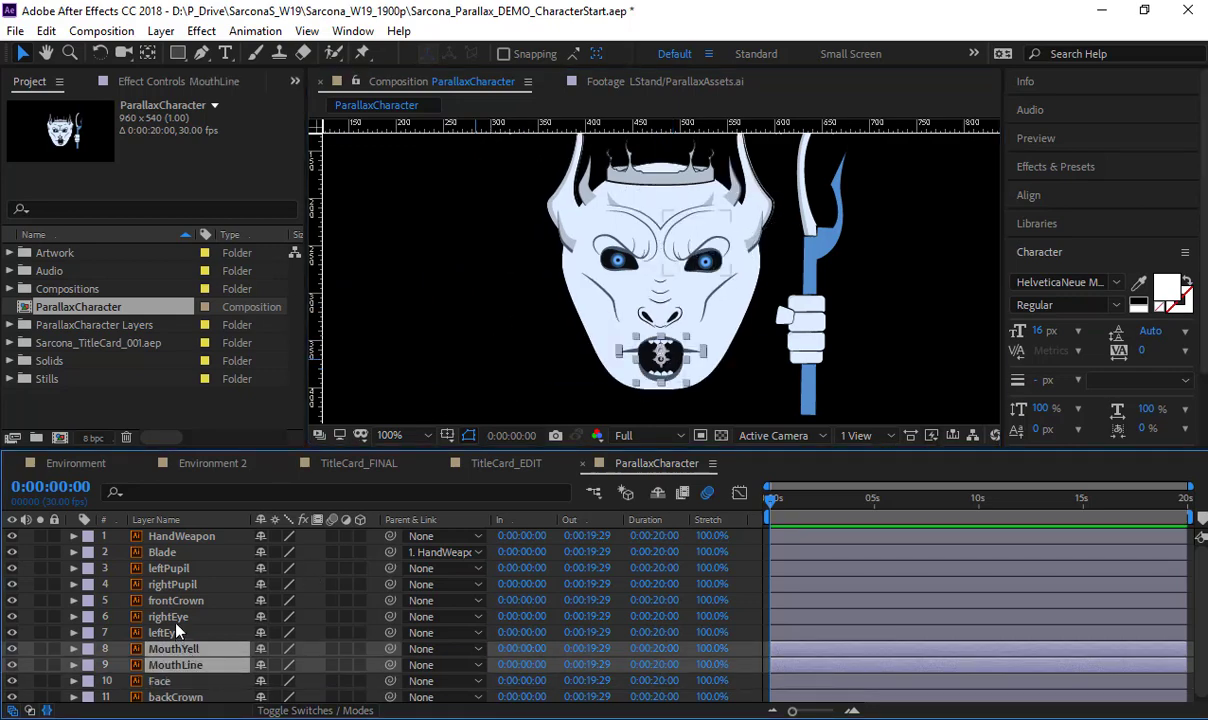
pyautogui.keyDown('ctrl'); pyautogui.click(168, 632); pyautogui.keyUp('ctrl')
pyautogui.keyDown('ctrl'); pyautogui.click(176, 614); pyautogui.keyUp('ctrl')
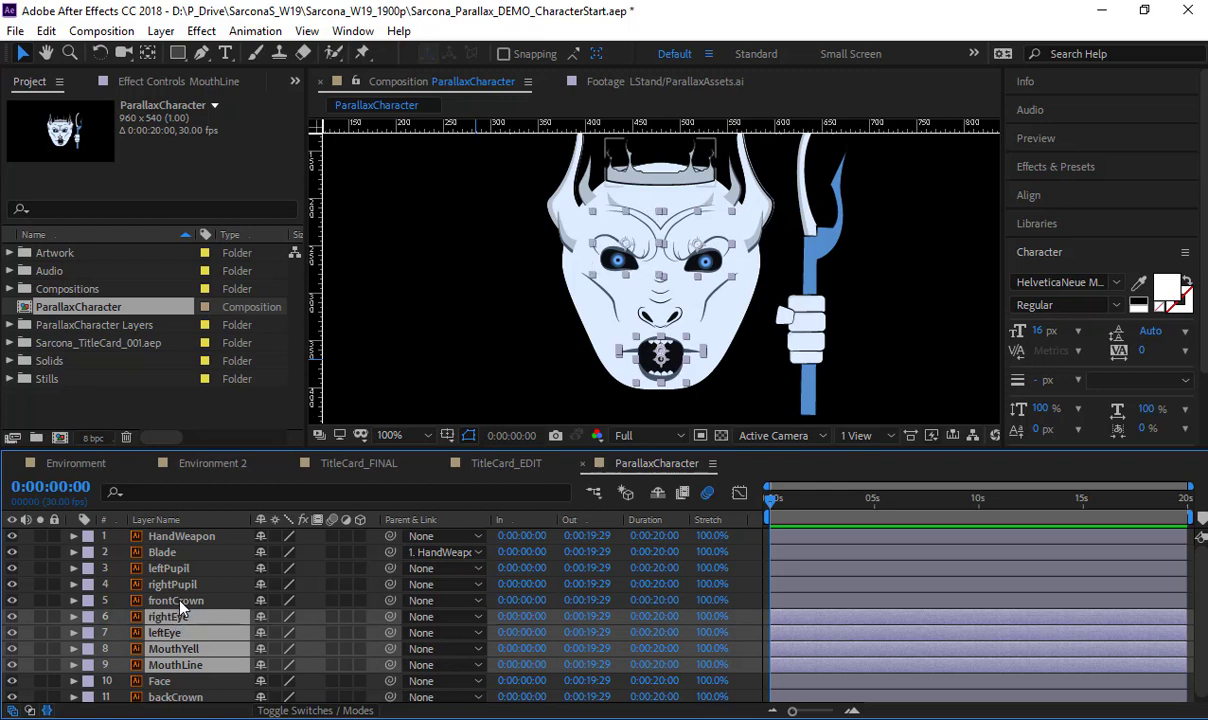
pyautogui.keyDown('ctrl'); pyautogui.click(180, 601); pyautogui.keyUp('ctrl')
pyautogui.keyDown('ctrl'); pyautogui.click(173, 584); pyautogui.keyUp('ctrl')
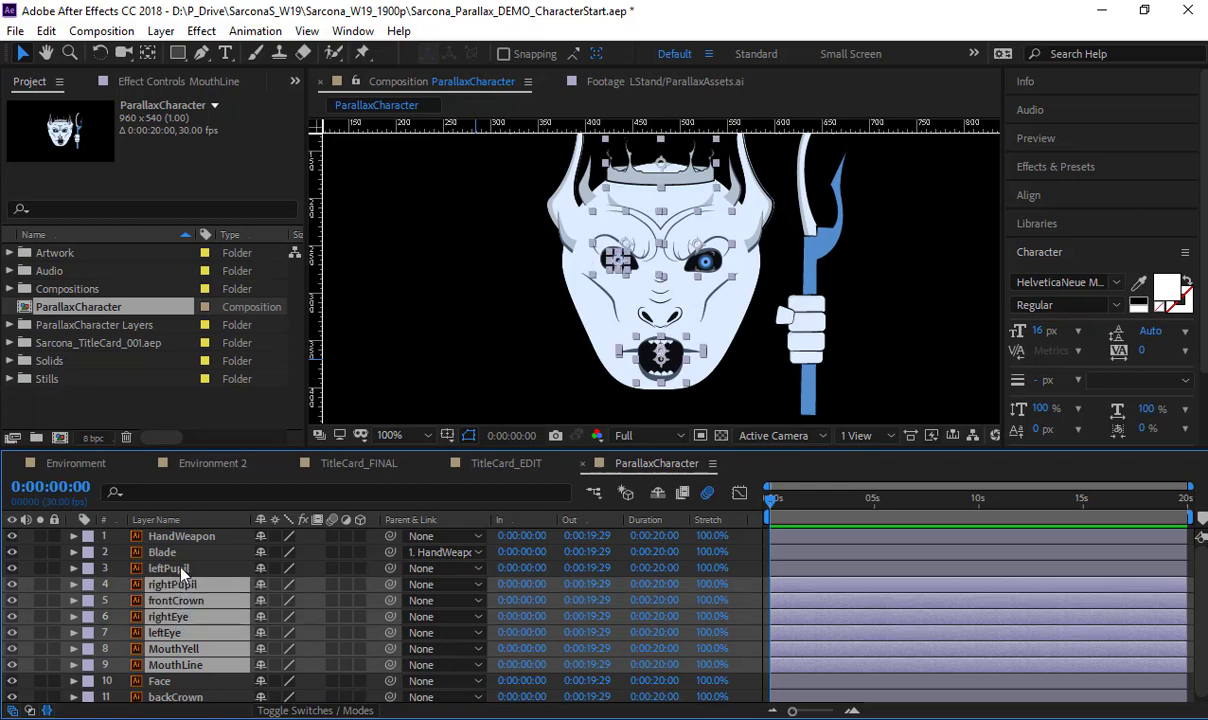
pyautogui.keyDown('ctrl'); pyautogui.click(168, 568); pyautogui.keyUp('ctrl')
pyautogui.keyDown('ctrl'); pyautogui.click(180, 696); pyautogui.keyUp('ctrl')
pyautogui.scroll(-1, 195, 621)
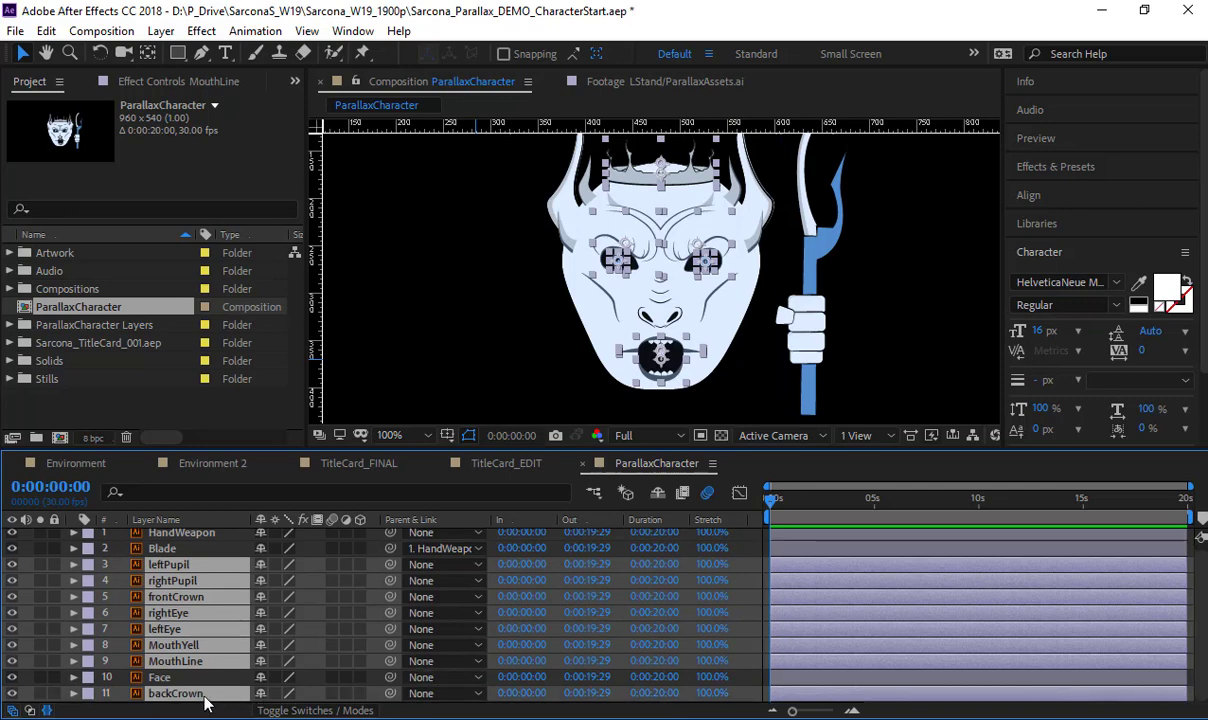
pyautogui.click(440, 661)
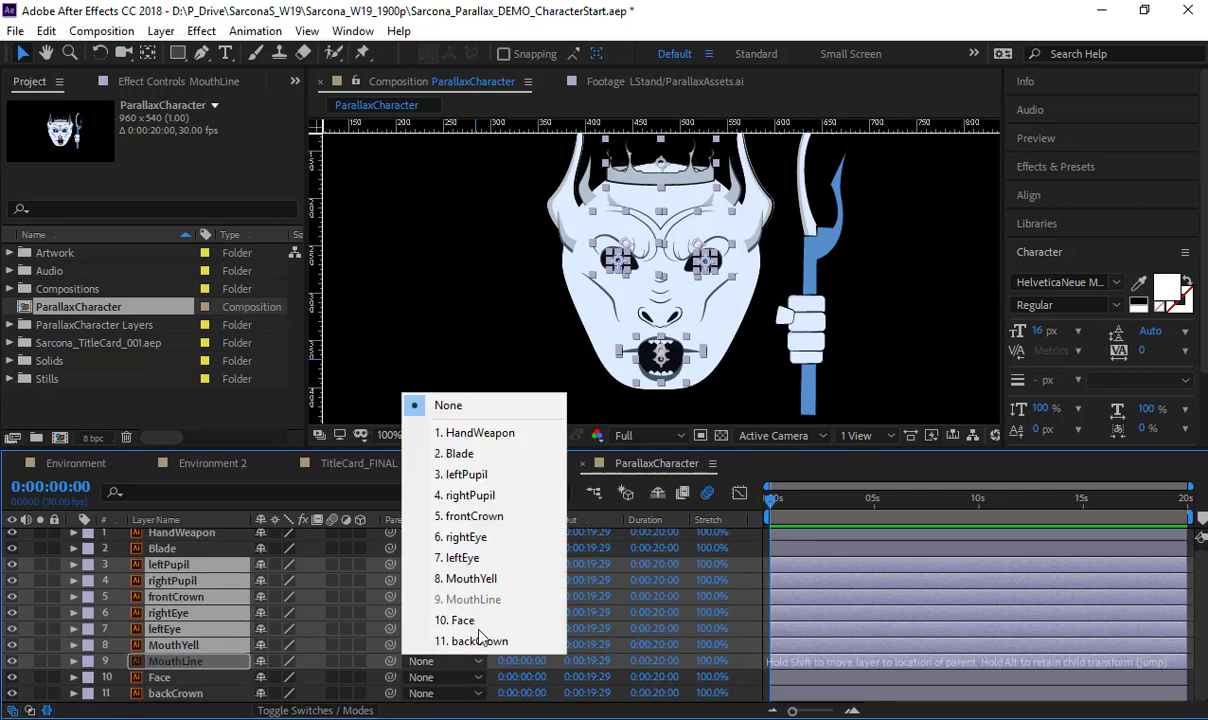
pyautogui.click(478, 618)
# Parent the backCrown layer to frontCrown
pyautogui.click(200, 693)
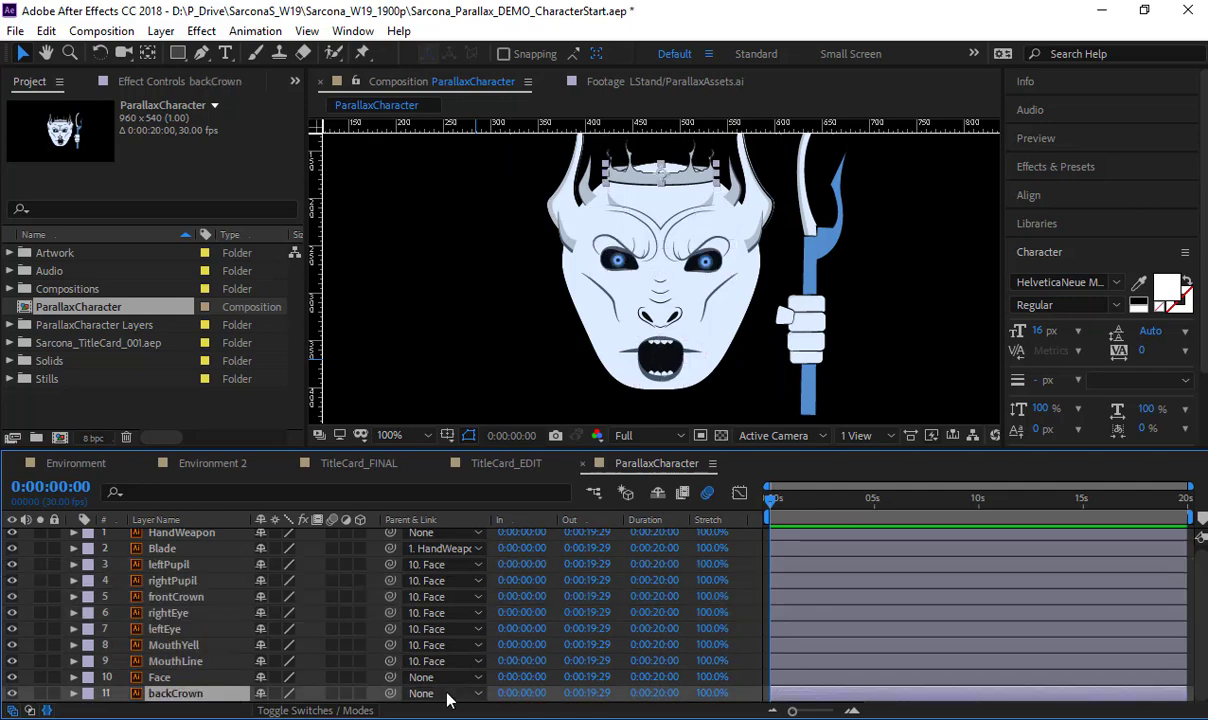
pyautogui.click(440, 693)
pyautogui.click(474, 548)
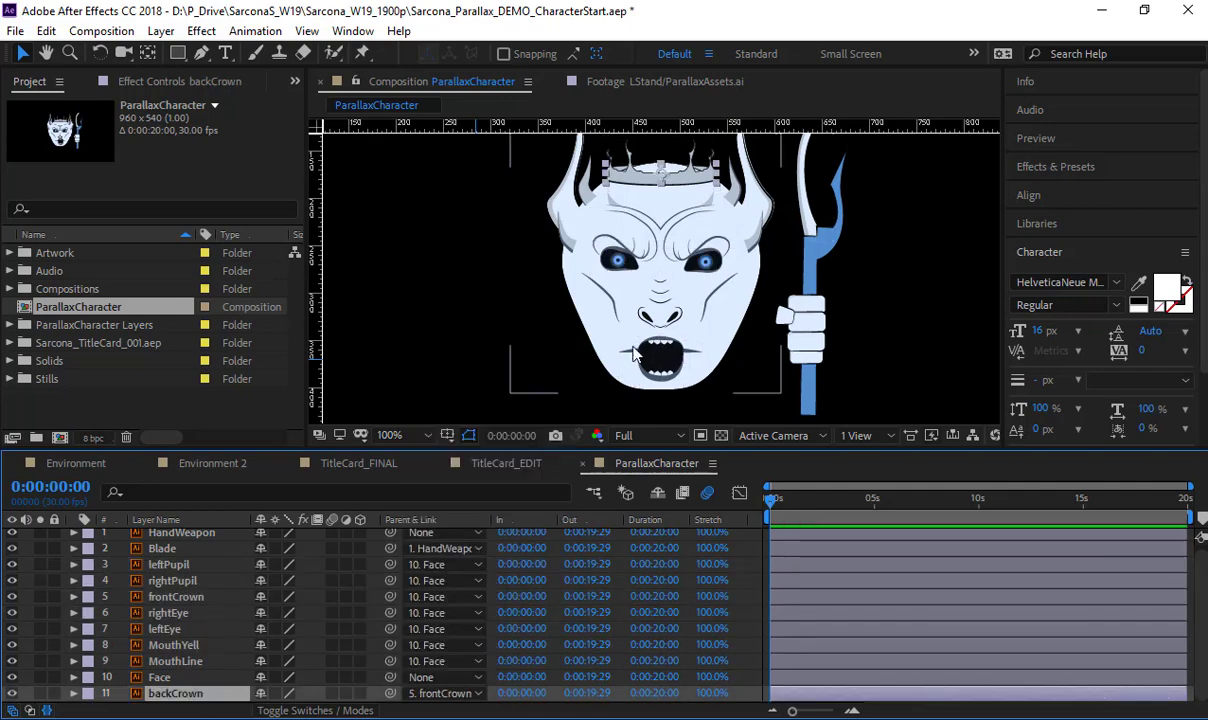
# Try moving the backCrown and frontCrown layers to test how the two crown parts are linked, undoing each move
pyautogui.moveTo(655, 271); pyautogui.dragTo(639, 268)
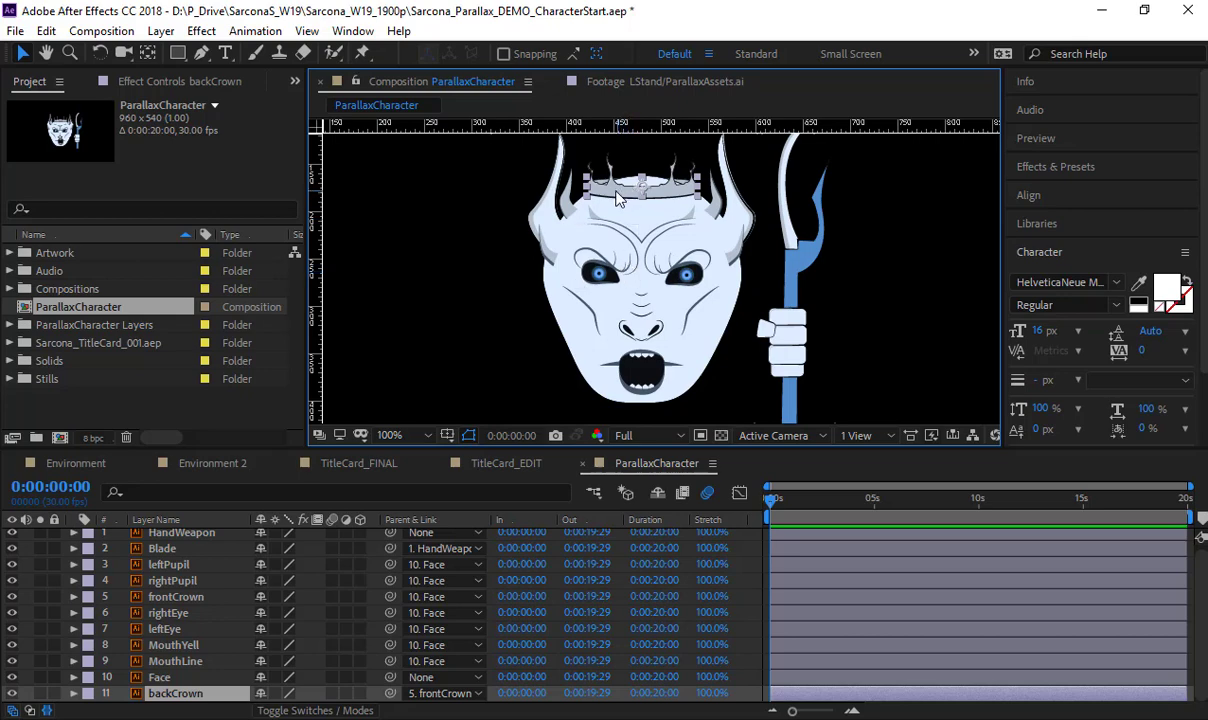
pyautogui.press('.')
pyautogui.scroll(5, 600, 288)
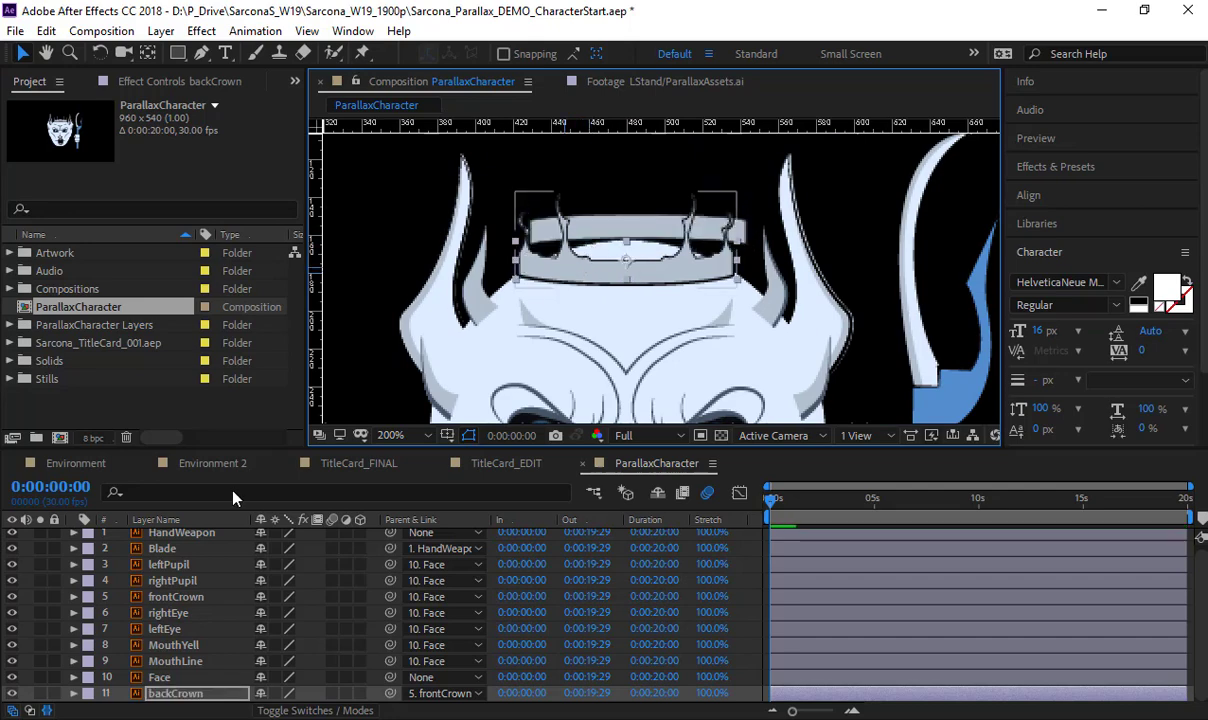
pyautogui.click(178, 596)
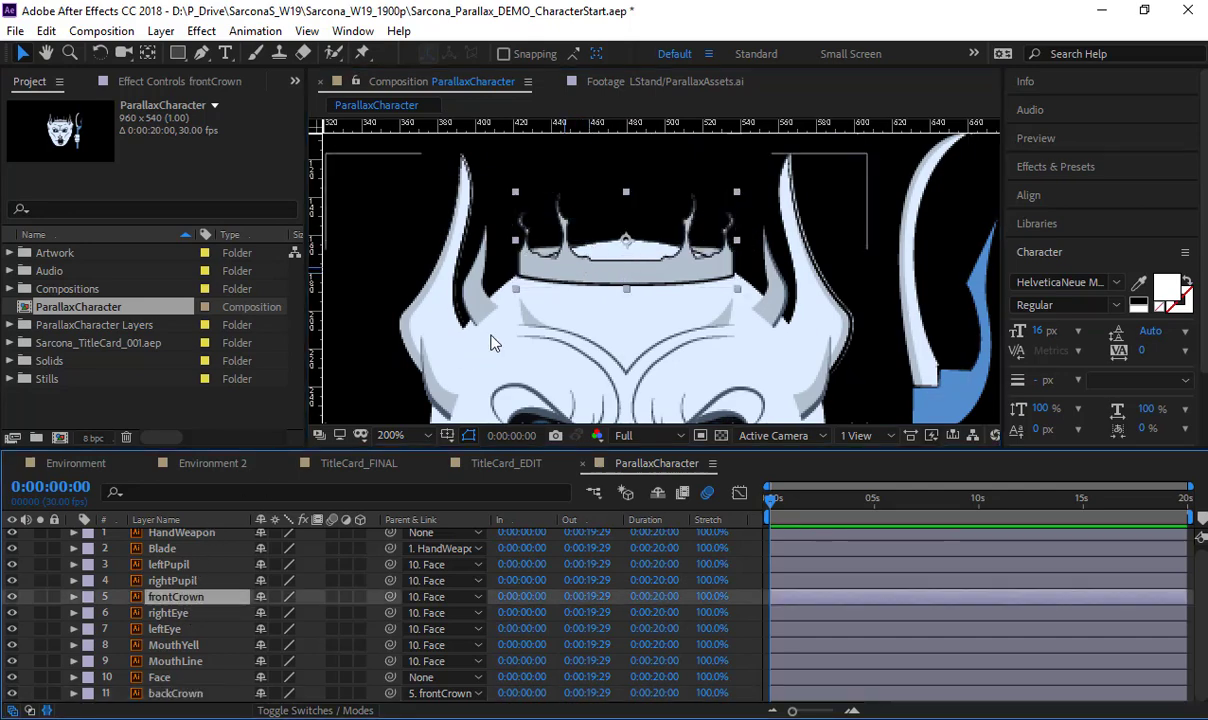
pyautogui.moveTo(574, 274)
pyautogui.mouseDown()
pyautogui.moveTo(662, 226)
pyautogui.moveTo(553, 264)
pyautogui.moveTo(585, 225)
pyautogui.moveTo(580, 250)
pyautogui.moveTo(574, 215)
pyautogui.moveTo(576, 281)
pyautogui.mouseUp()
# Try moving the right pupil, left pupil and whole Face to test the parenting, undoing each move
pyautogui.moveTo(580, 342); pyautogui.dragTo(575, 195)
pyautogui.scroll(-1, 607, 217)
pyautogui.scroll(2, 610, 217)
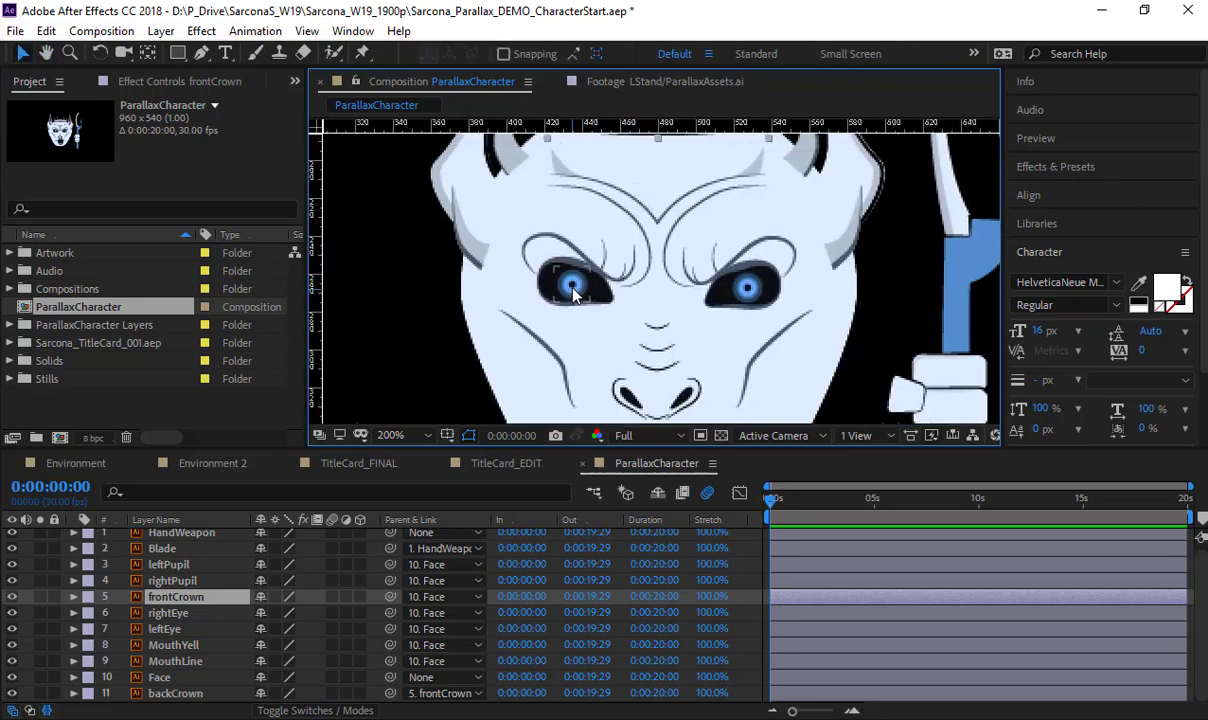
pyautogui.click(565, 285)
pyautogui.moveTo(561, 285)
pyautogui.mouseDown()
pyautogui.moveTo(557, 275)
pyautogui.moveTo(568, 285)
pyautogui.mouseUp()
pyautogui.moveTo(752, 297)
pyautogui.mouseDown()
pyautogui.moveTo(760, 289)
pyautogui.moveTo(752, 296)
pyautogui.mouseUp()
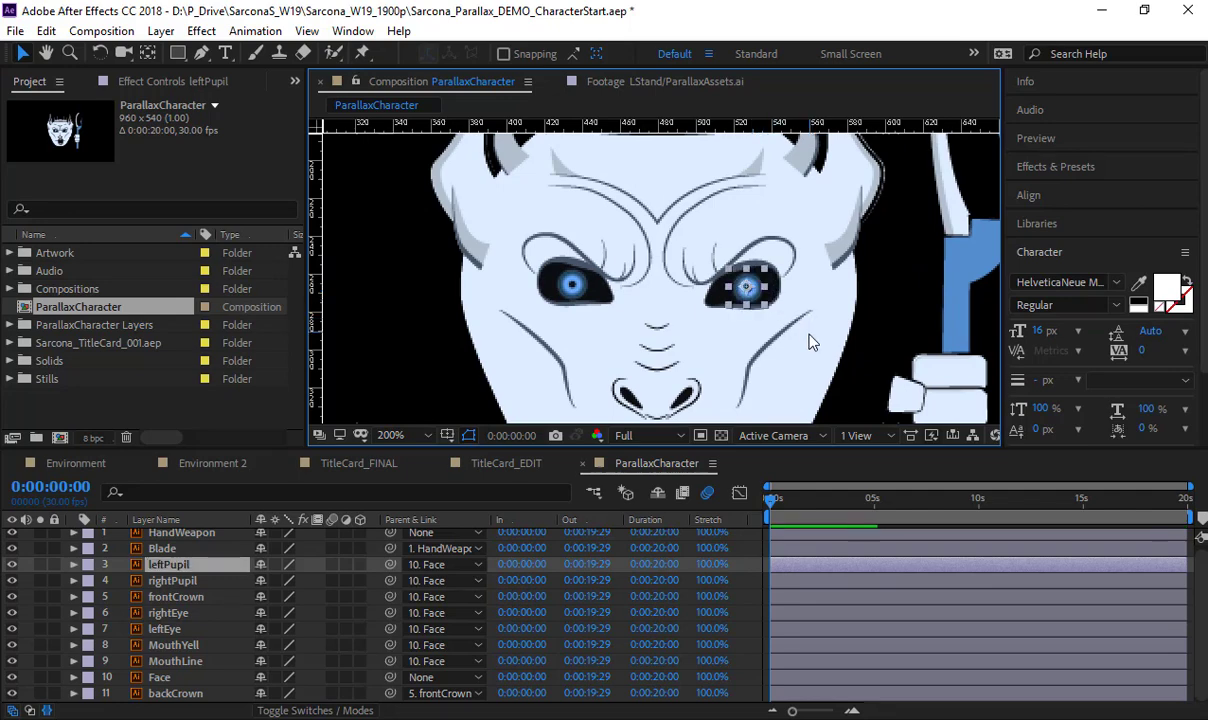
pyautogui.scroll(-1, 808, 340)
pyautogui.moveTo(722, 340); pyautogui.dragTo(849, 198)
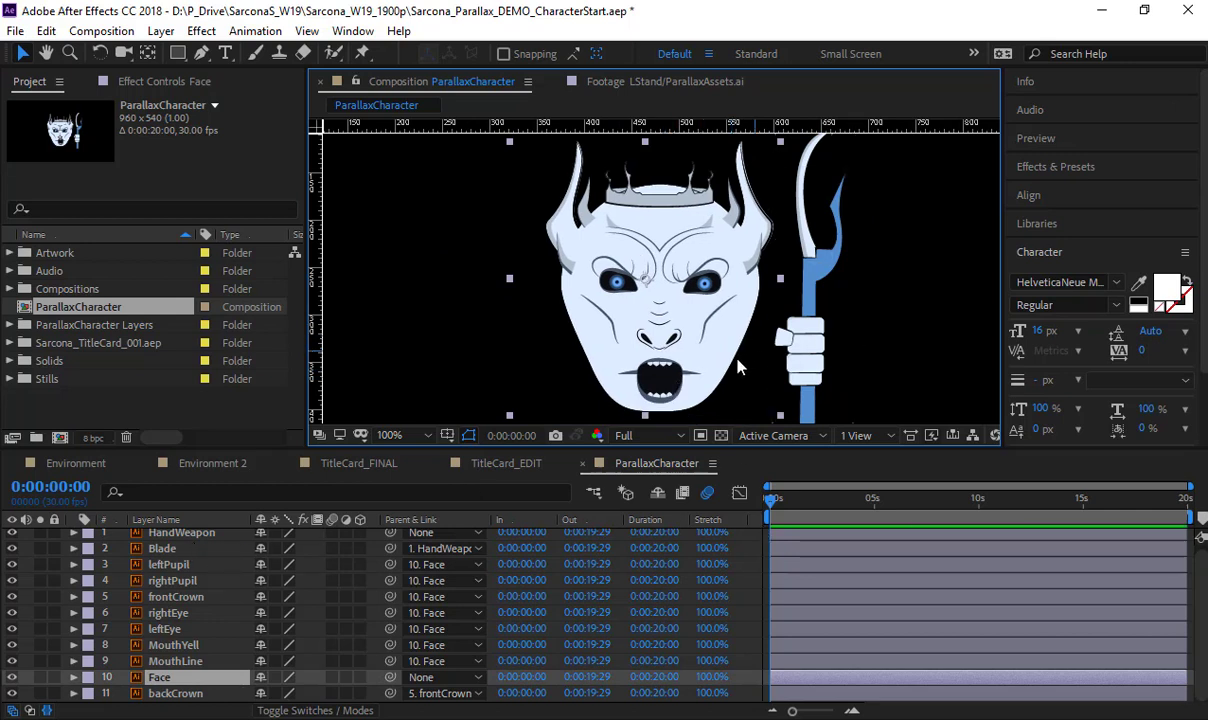
# Set the parent of both the leftPupil and rightPupil layers to None
pyautogui.click(170, 612)
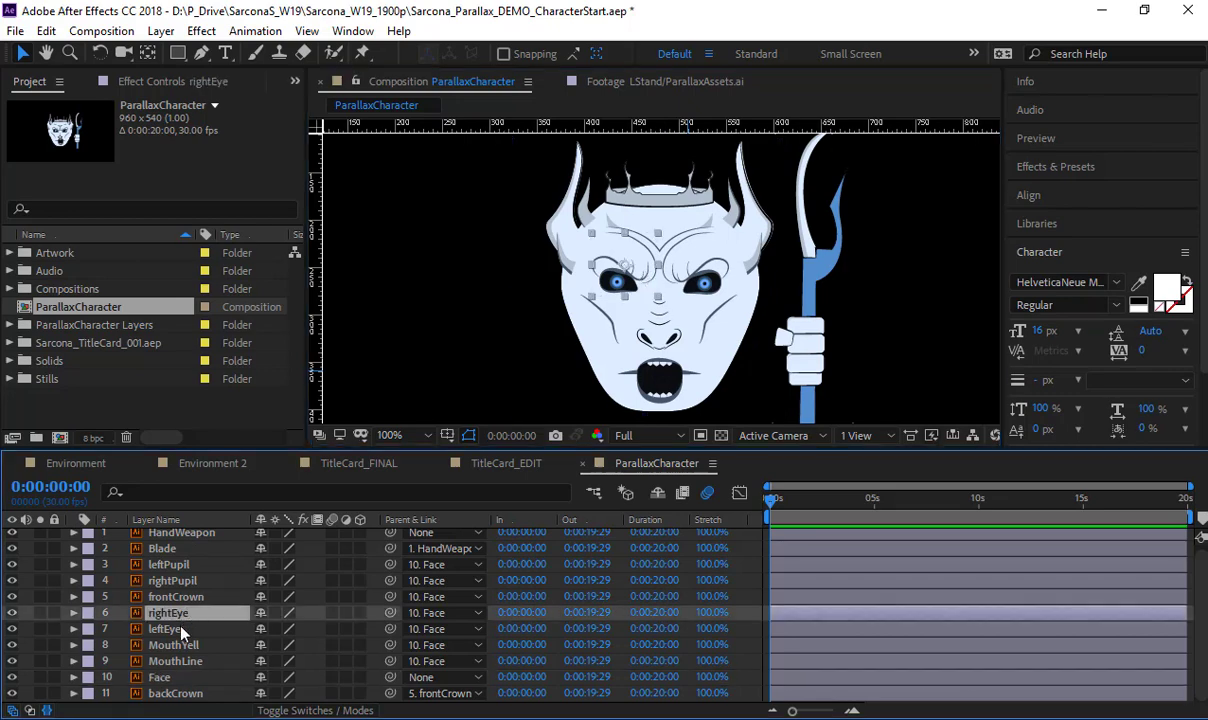
pyautogui.click(172, 580)
pyautogui.keyDown('ctrl'); pyautogui.click(168, 564); pyautogui.keyUp('ctrl')
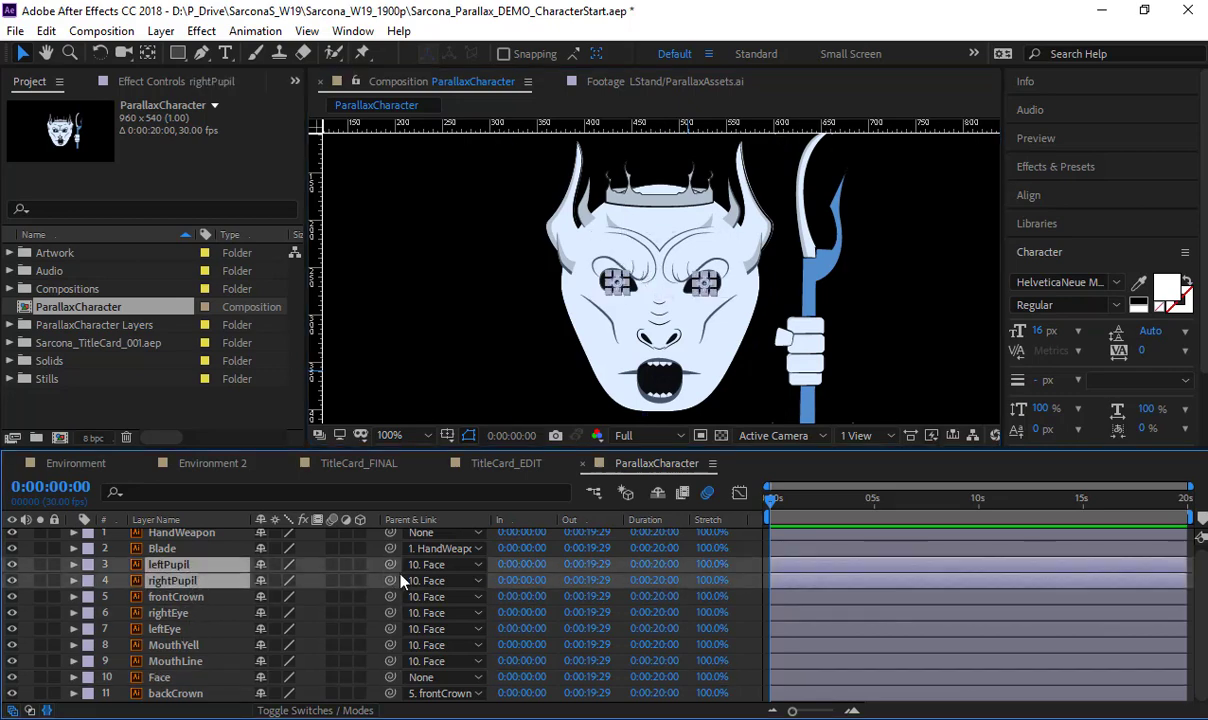
pyautogui.click(425, 581)
pyautogui.click(445, 324)
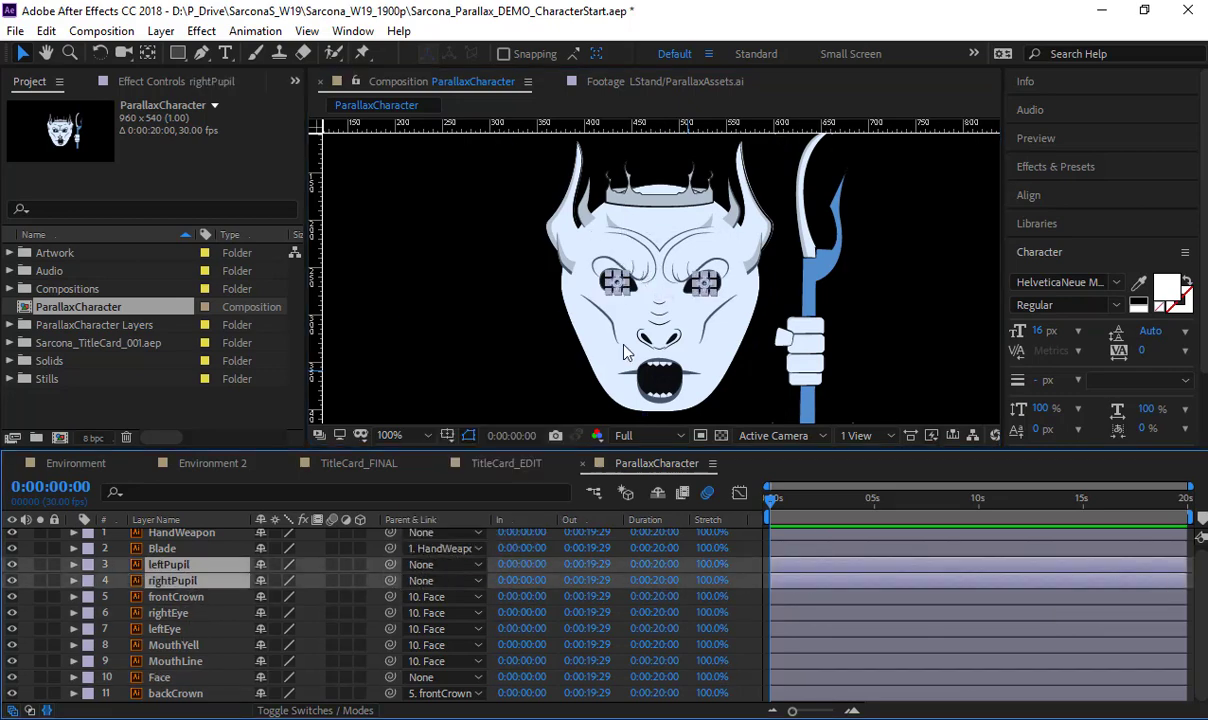
pyautogui.click(310, 601)
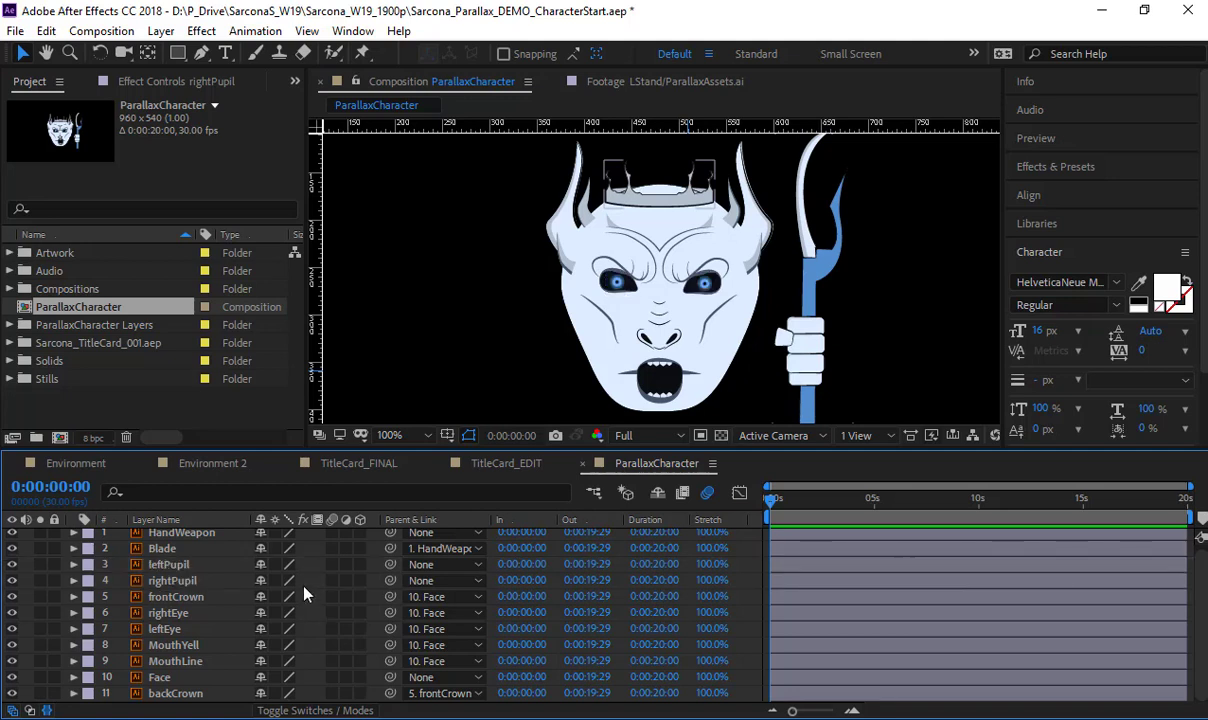
# Set the parent of the frontCrown layer to None
pyautogui.click(187, 596)
pyautogui.click(440, 596)
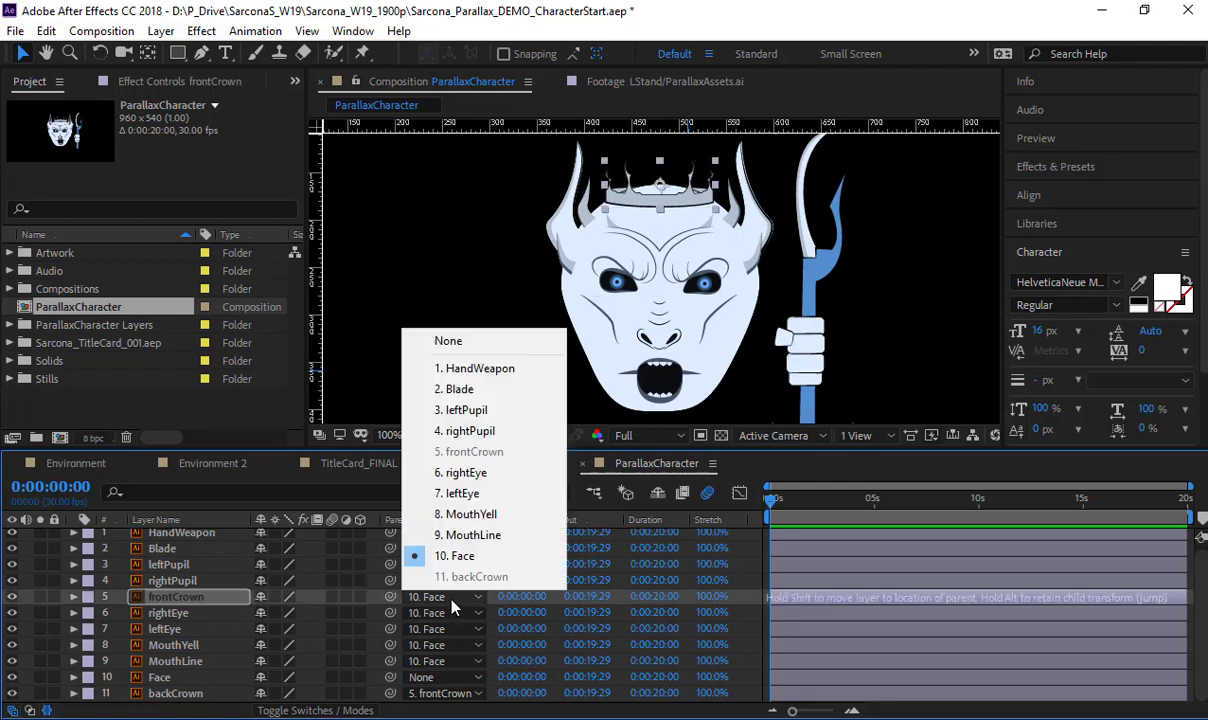
pyautogui.click(448, 341)
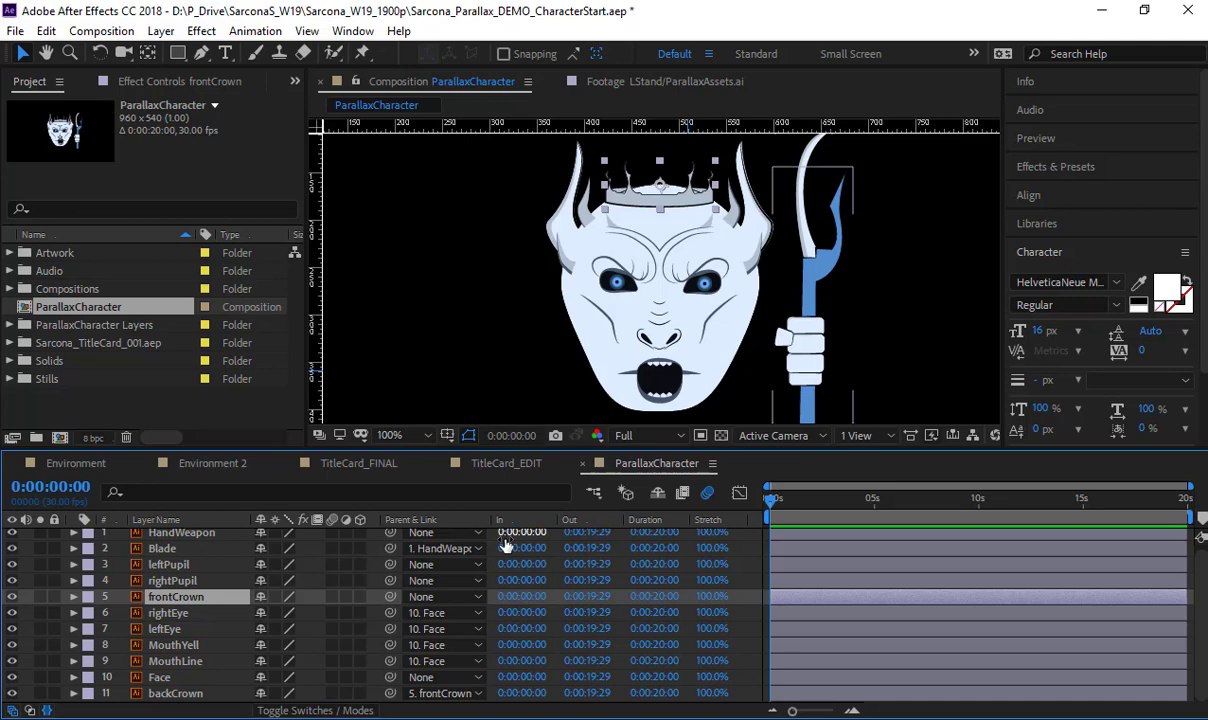
# Switch to the Environment composition
pyautogui.click(203, 465)
pyautogui.click(70, 464)
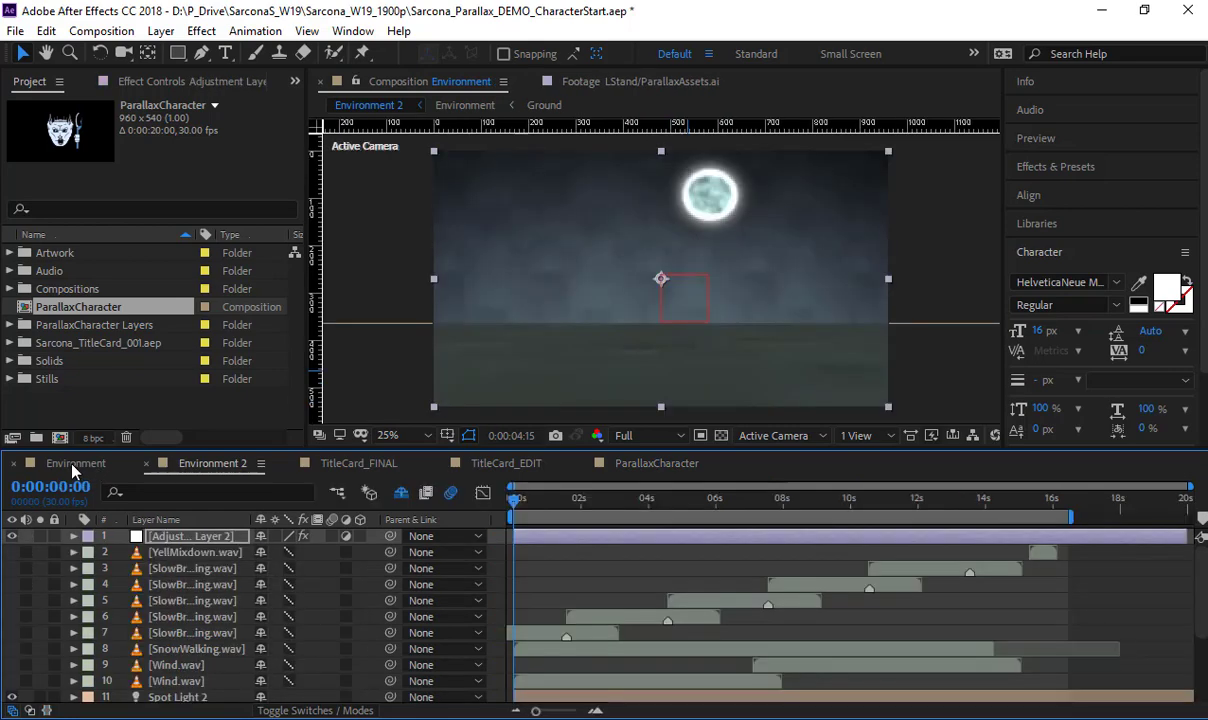
pyautogui.click(10, 325)
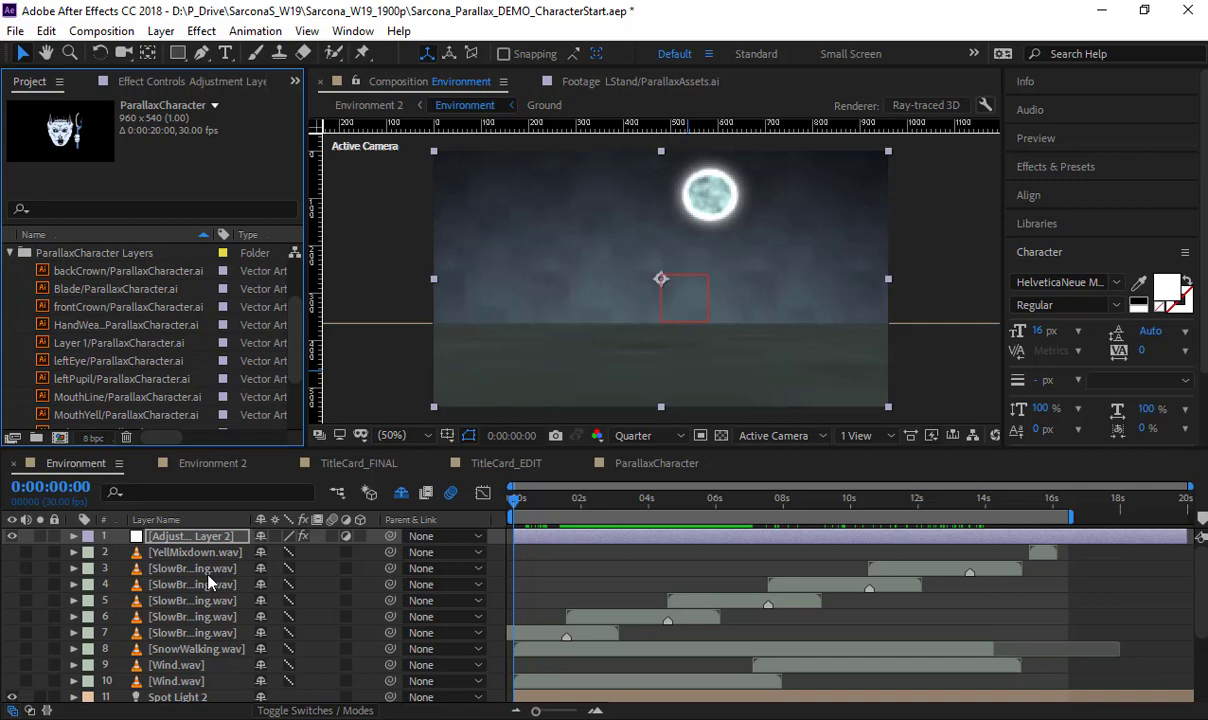
pyautogui.hotkey('alt', 'Tab')
pyautogui.hotkey('alt', 'Tab')
pyautogui.hotkey('alt', 'Tab')
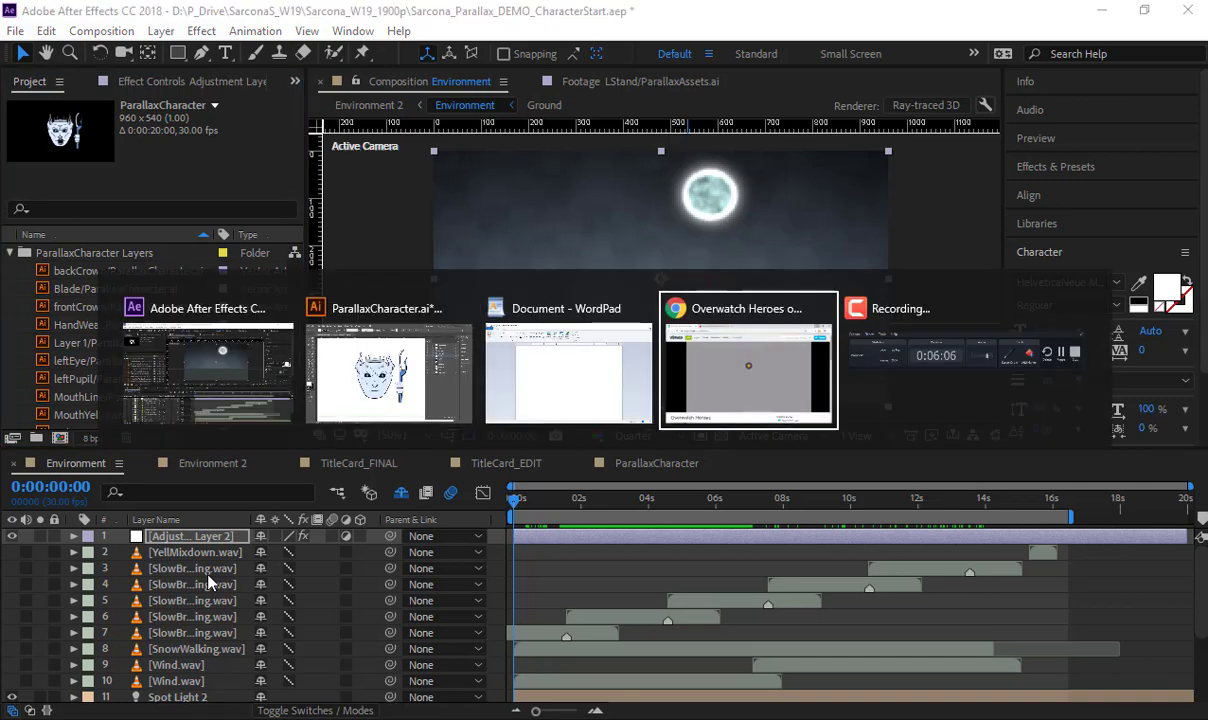
pyautogui.hotkey('ctrl', 'Tab')
pyautogui.hotkey('alt', 'Tab')
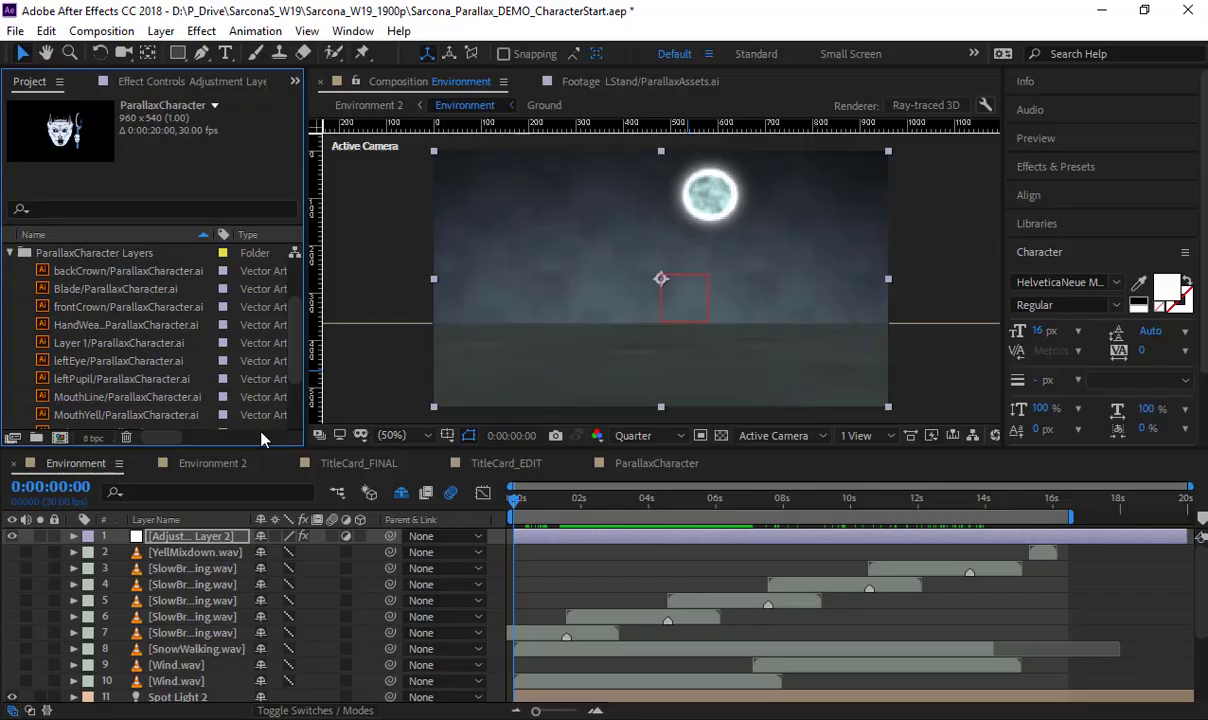
pyautogui.click(10, 254)
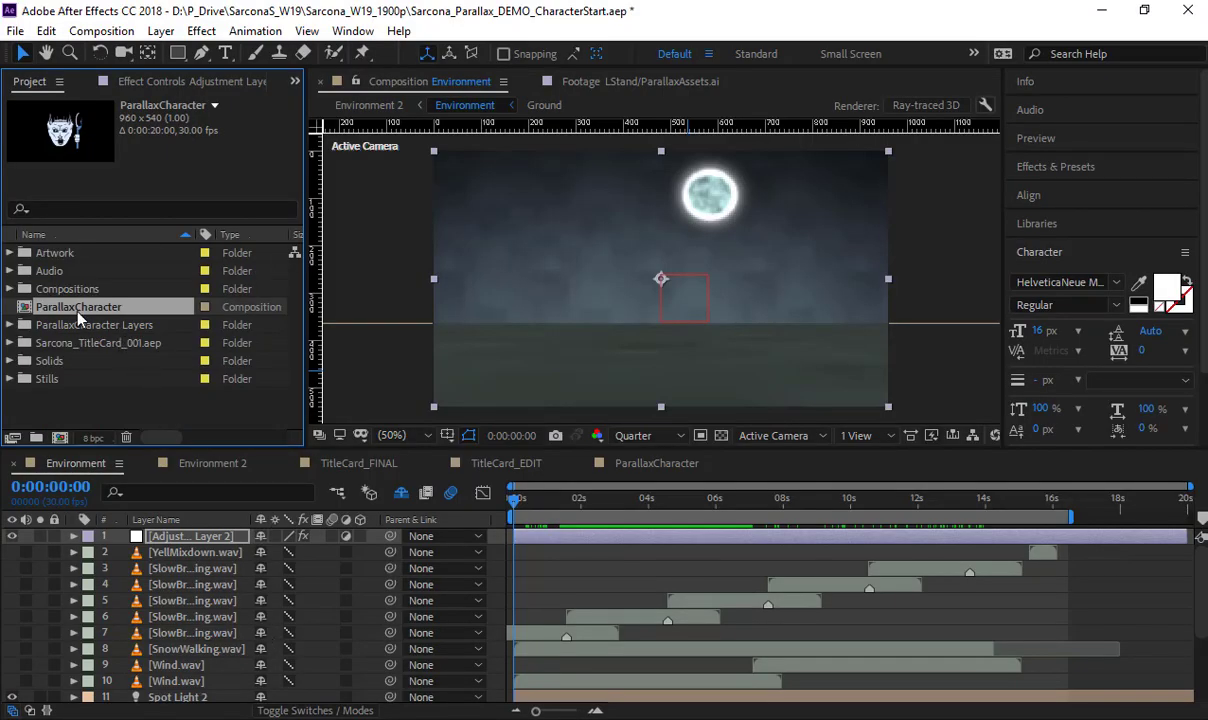
# Add the ParallaxCharacter composition to Environment as a 3D layer and place it above the Adjustment Layer 2 layer
pyautogui.moveTo(97, 306); pyautogui.dragTo(170, 548)
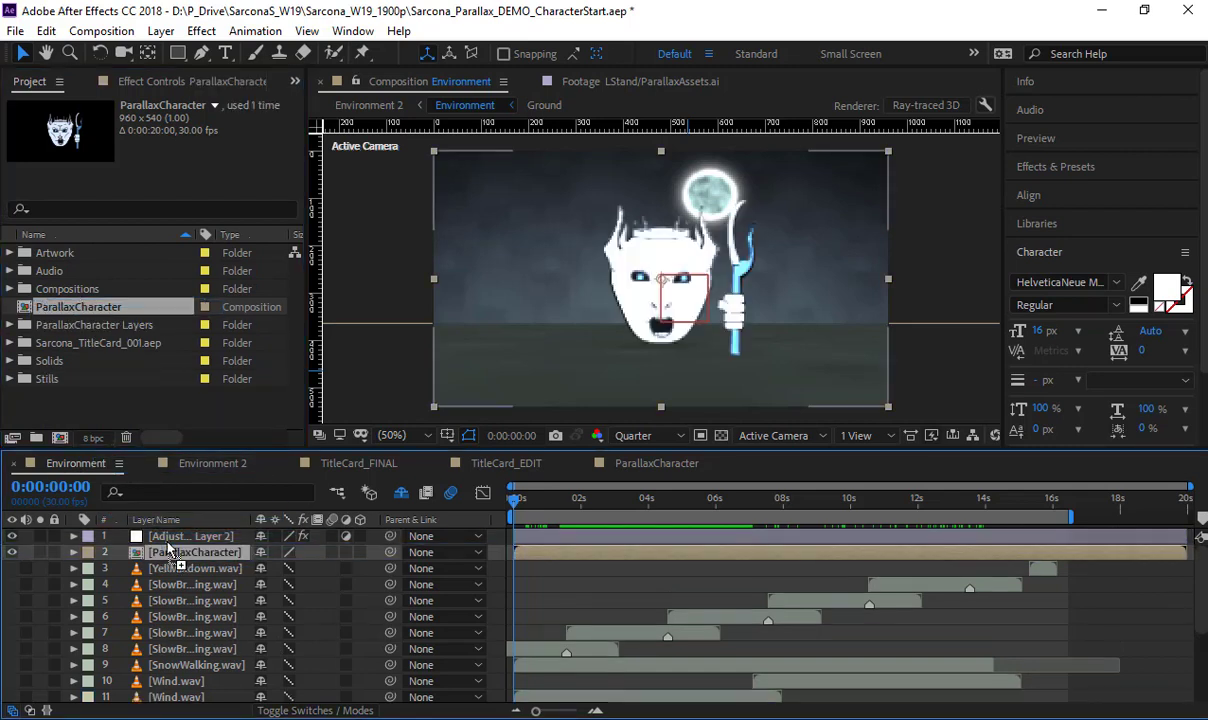
pyautogui.click(359, 552)
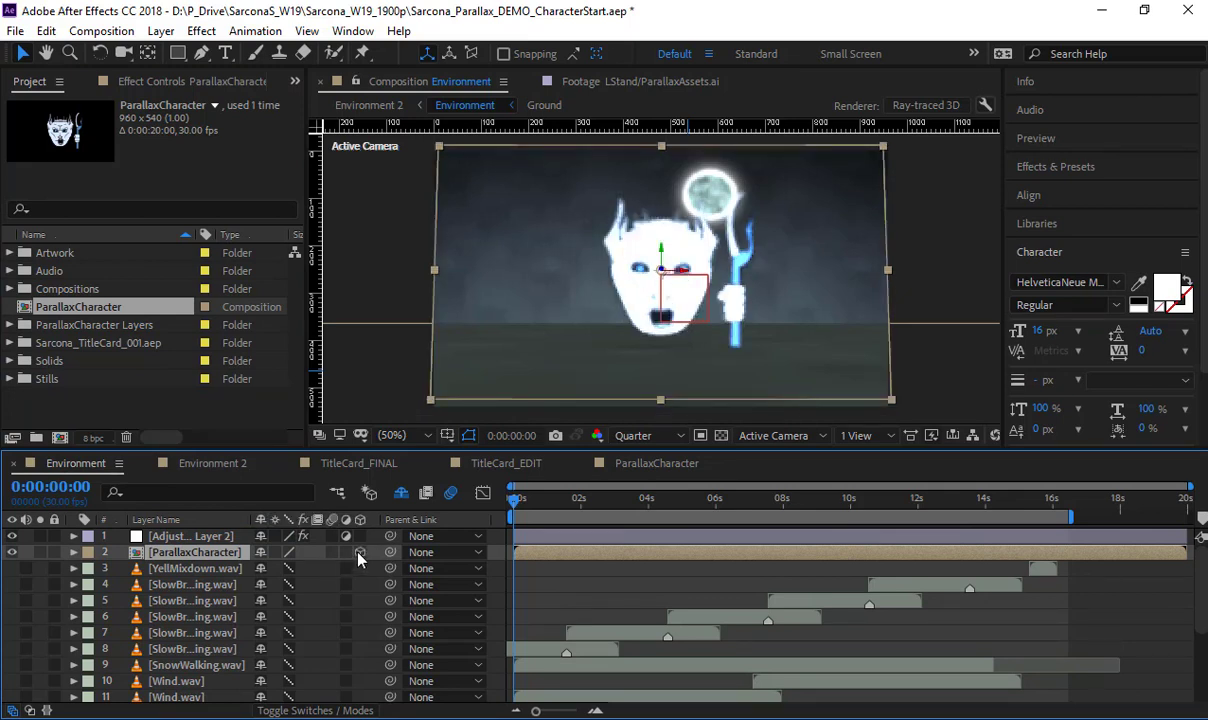
pyautogui.moveTo(192, 556); pyautogui.dragTo(196, 540)
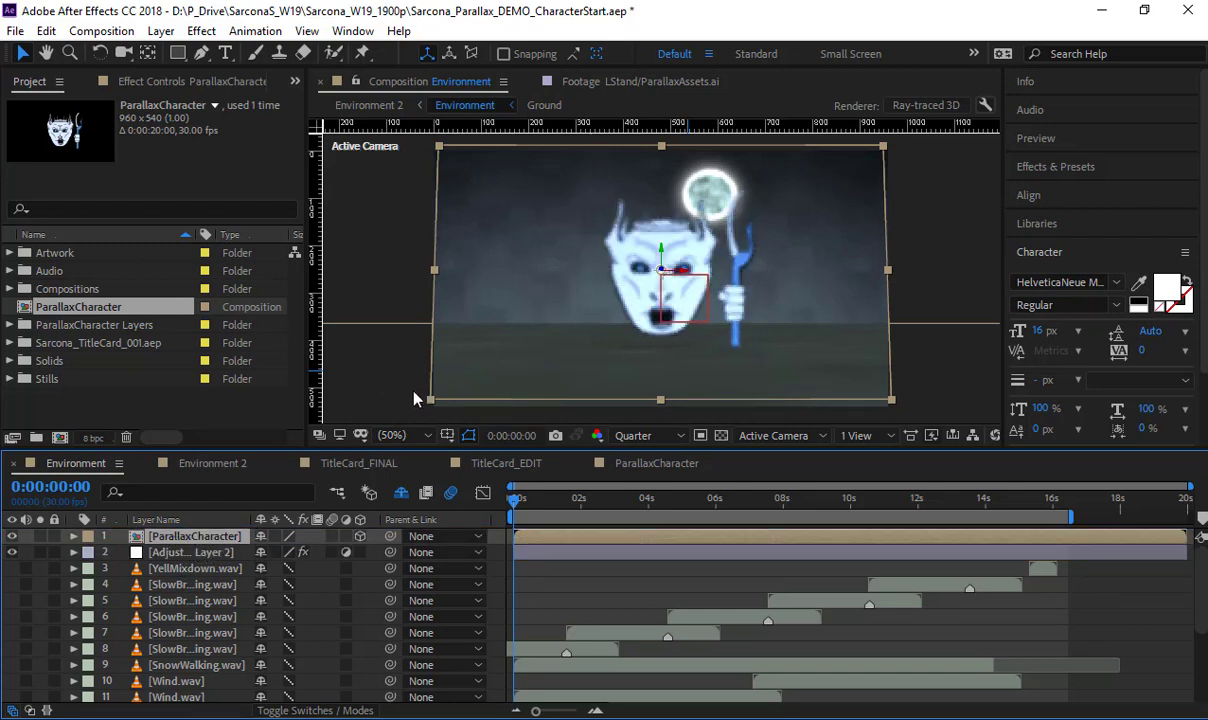
# Apply a Point Control expression effect to the ParallaxCharacter layer in Environment
pyautogui.click(207, 84)
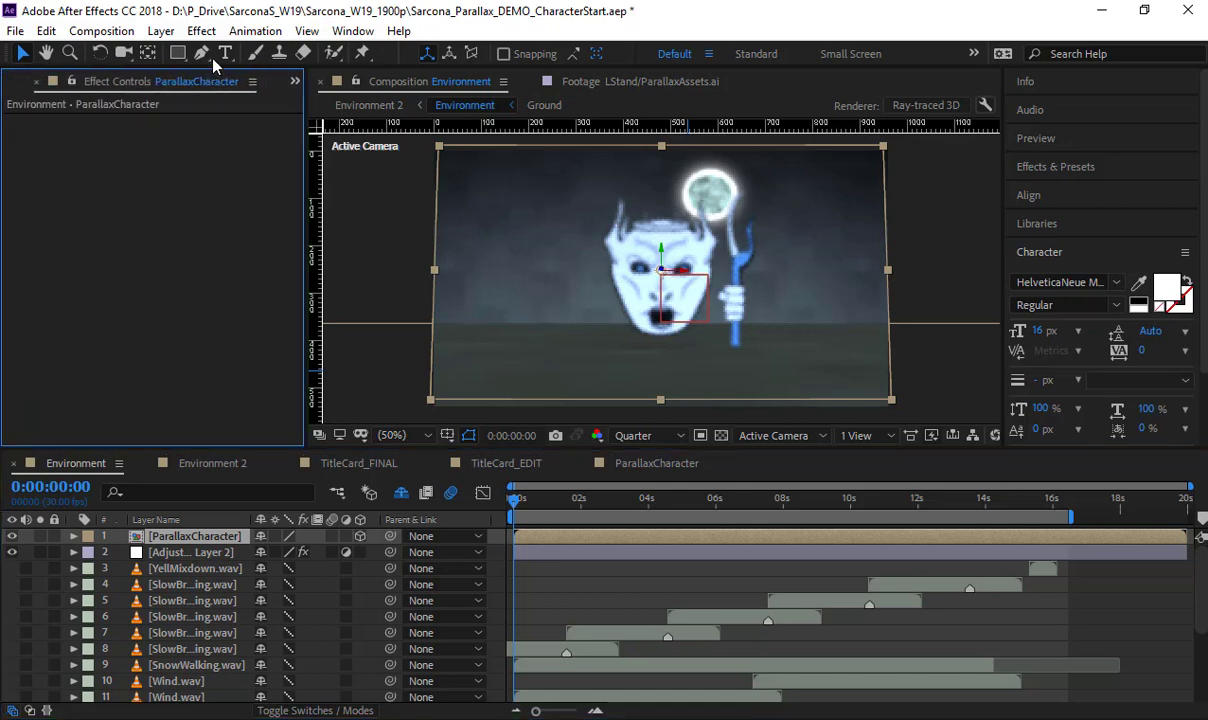
pyautogui.click(207, 32)
pyautogui.moveTo(211, 268)
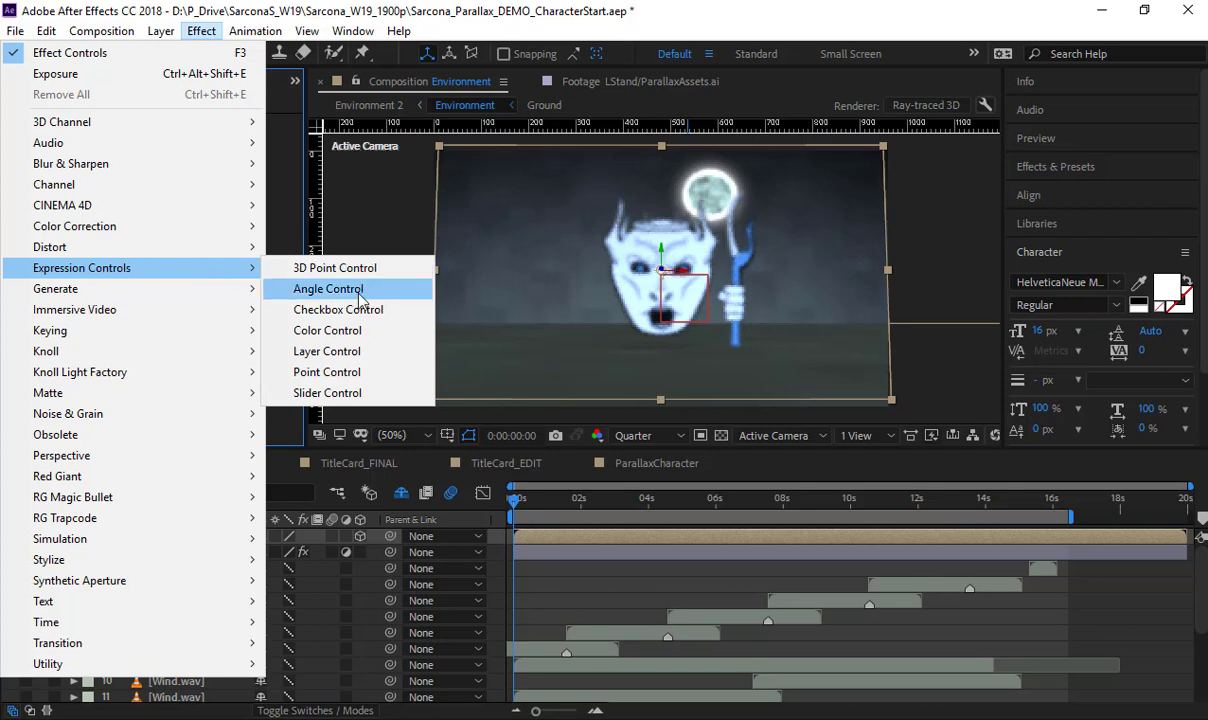
pyautogui.click(322, 371)
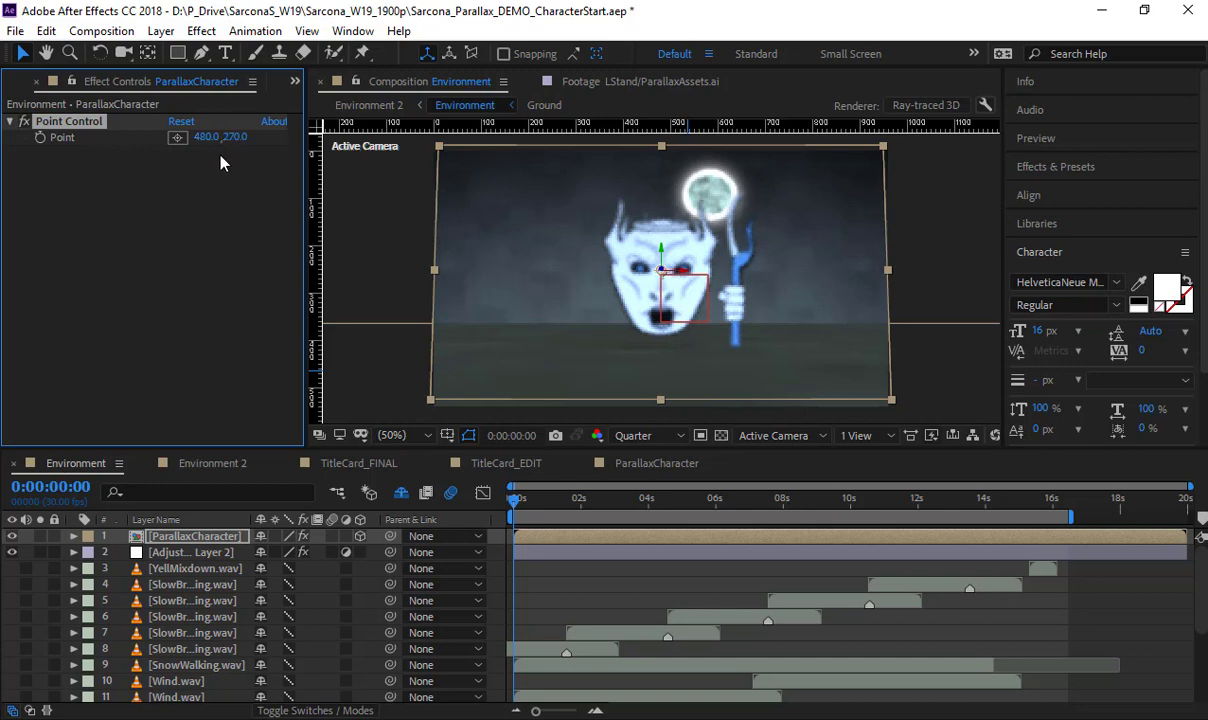
# Set the Point Control's Point on the ParallaxCharacter layer to 0, 0
pyautogui.moveTo(220, 157); pyautogui.dragTo(204, 160)
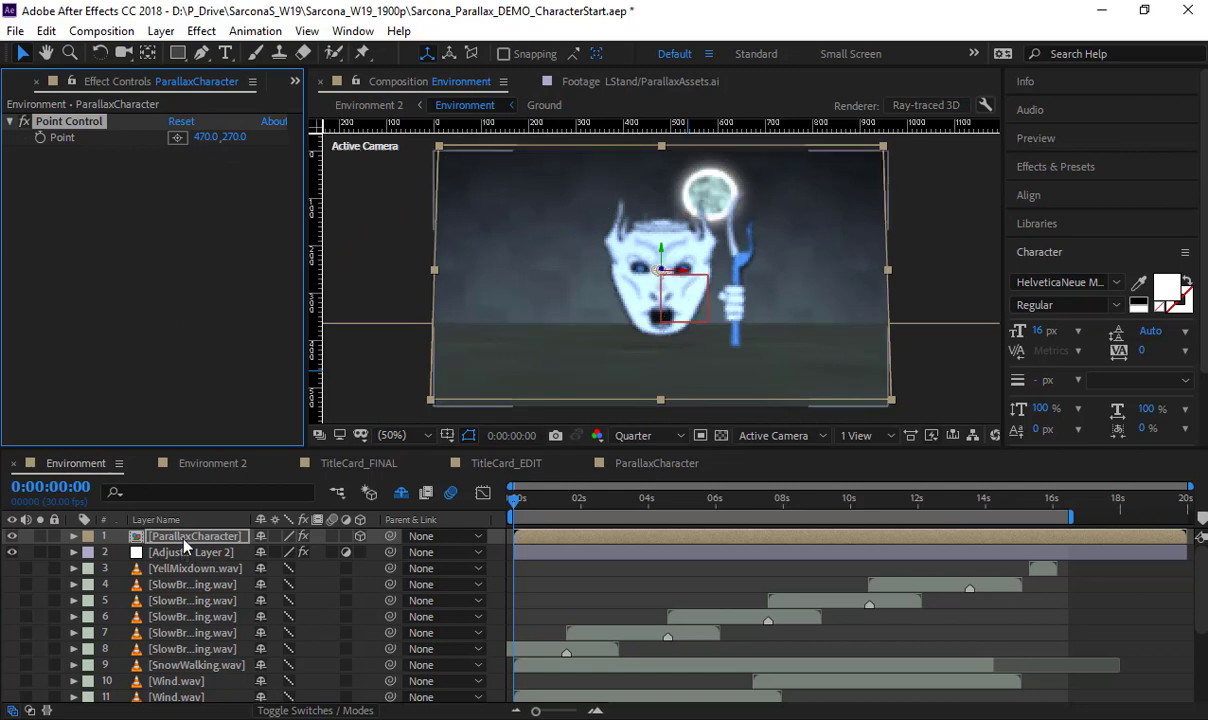
pyautogui.click(184, 540)
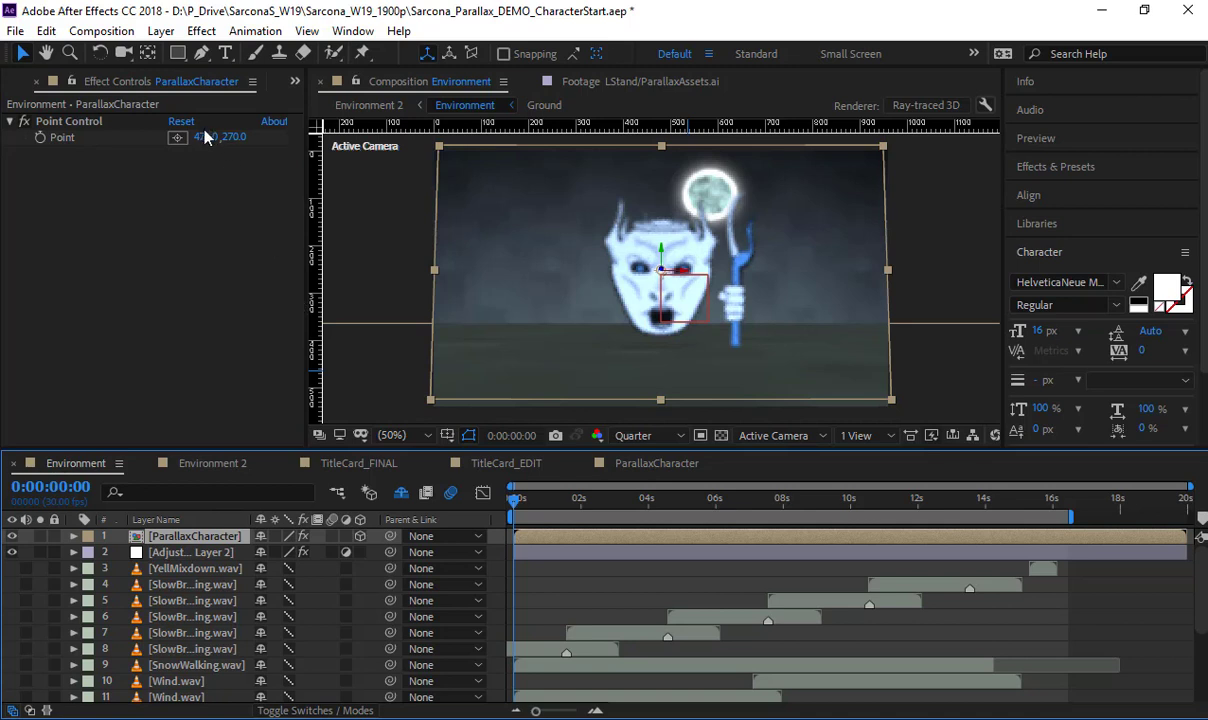
pyautogui.moveTo(205, 136); pyautogui.dragTo(201, 146)
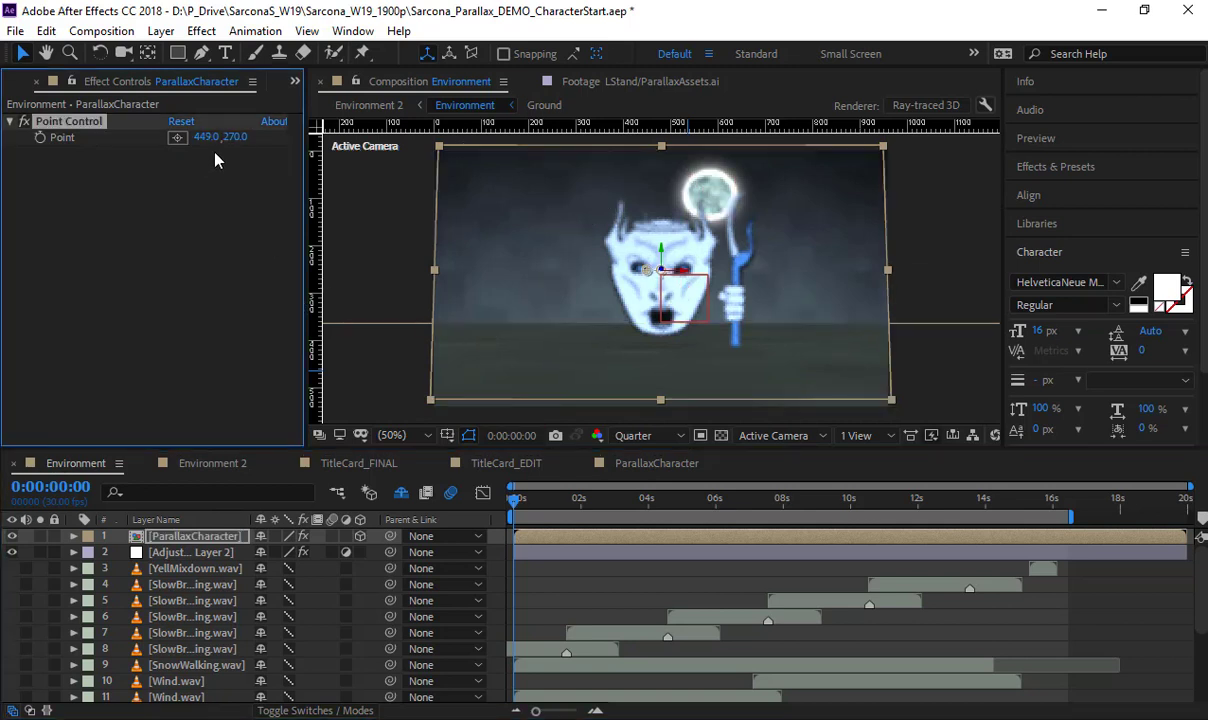
pyautogui.click(208, 138)
pyautogui.write('0')
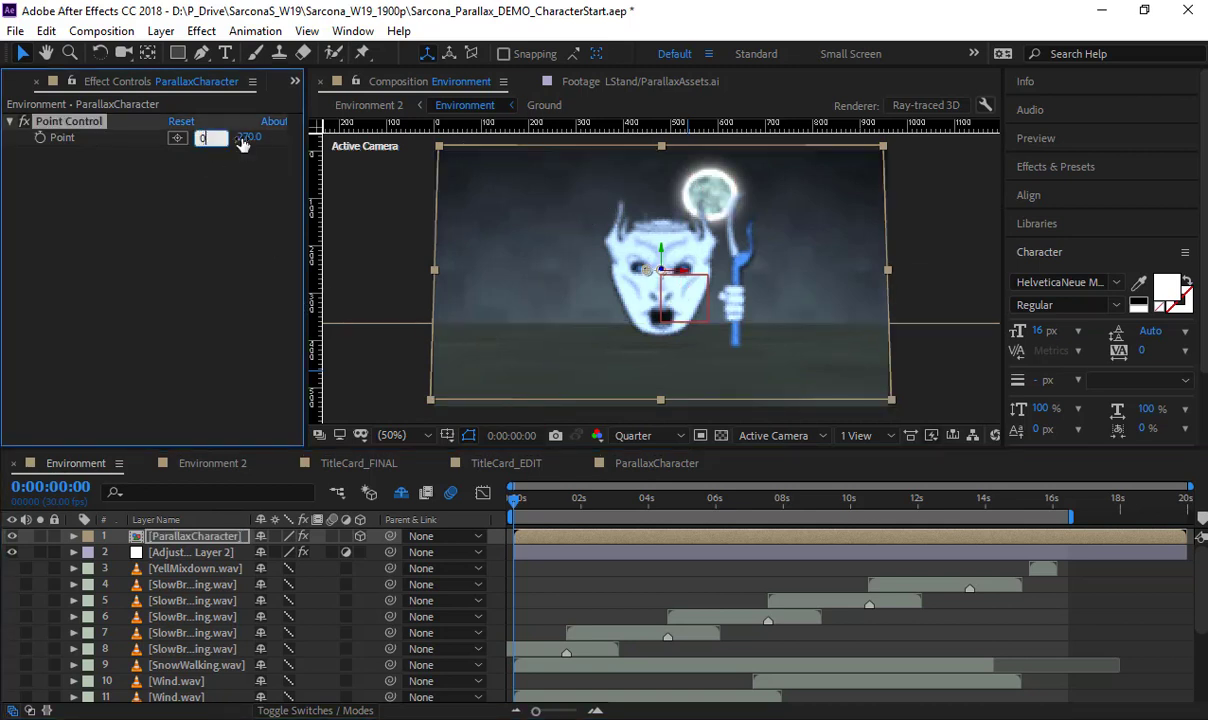
pyautogui.press('Return')
pyautogui.click(231, 139)
pyautogui.write('0')
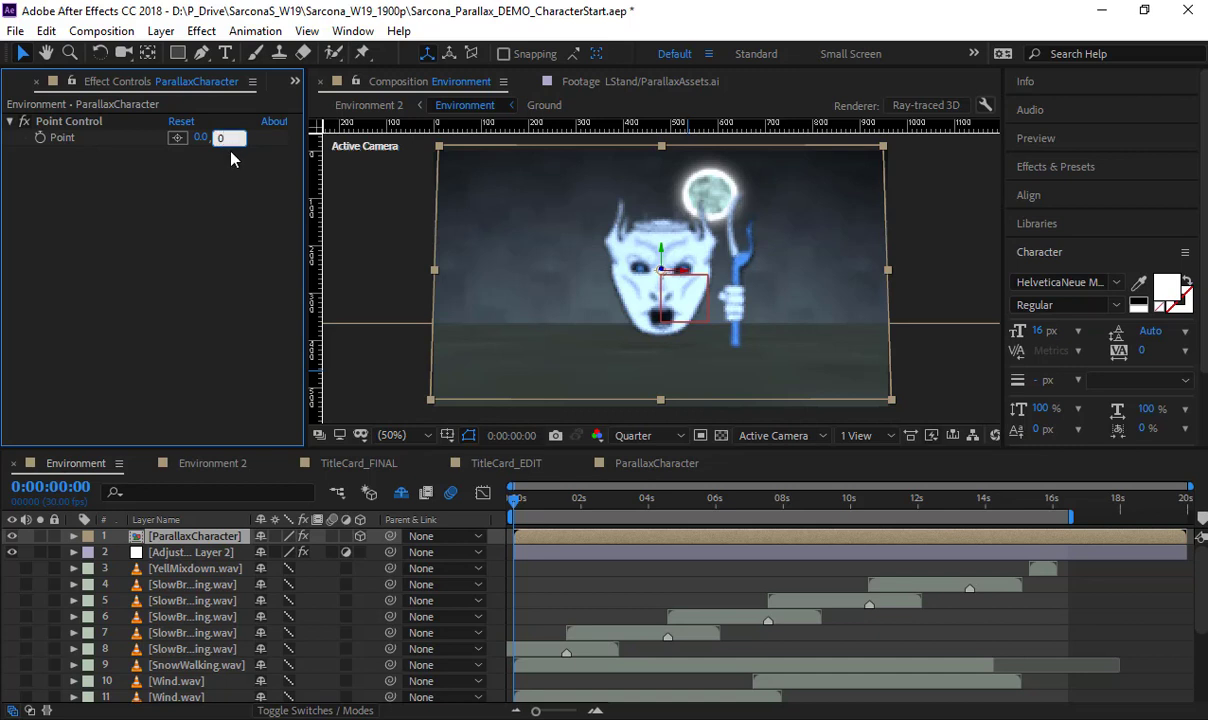
pyautogui.press('Return')
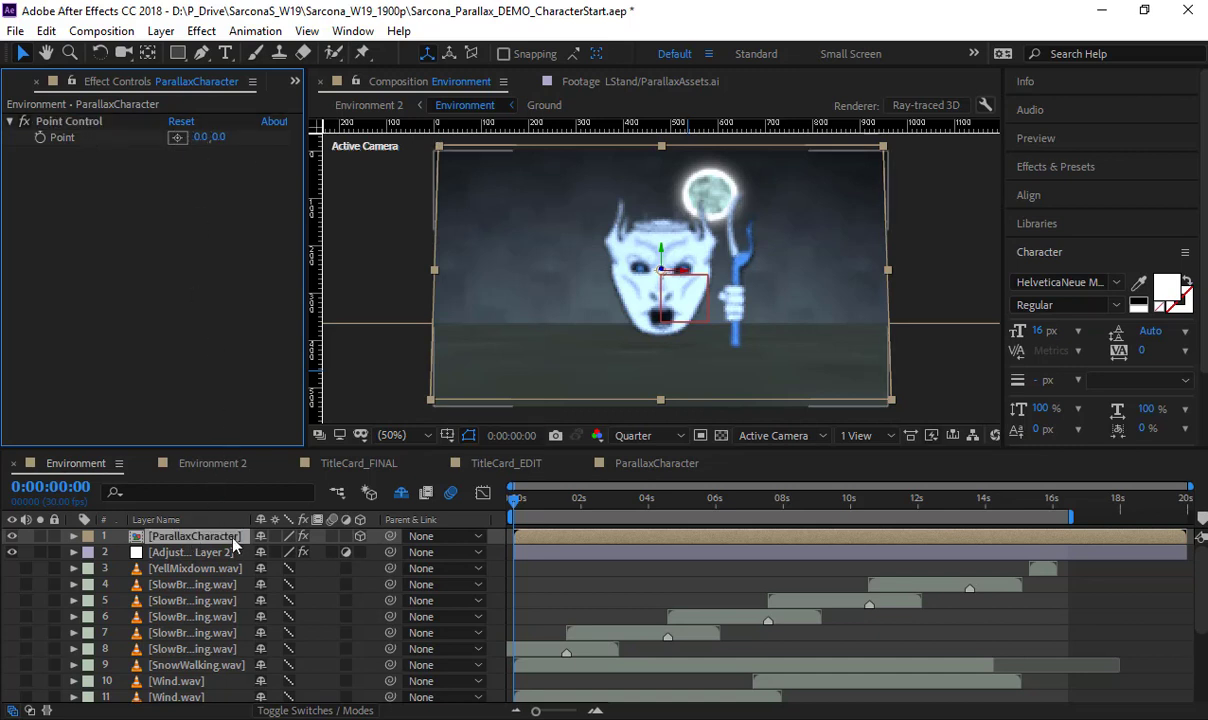
# Switch to the ParallaxCharacter composition and reveal the Position property of the HandWeapon layer
pyautogui.click(658, 463)
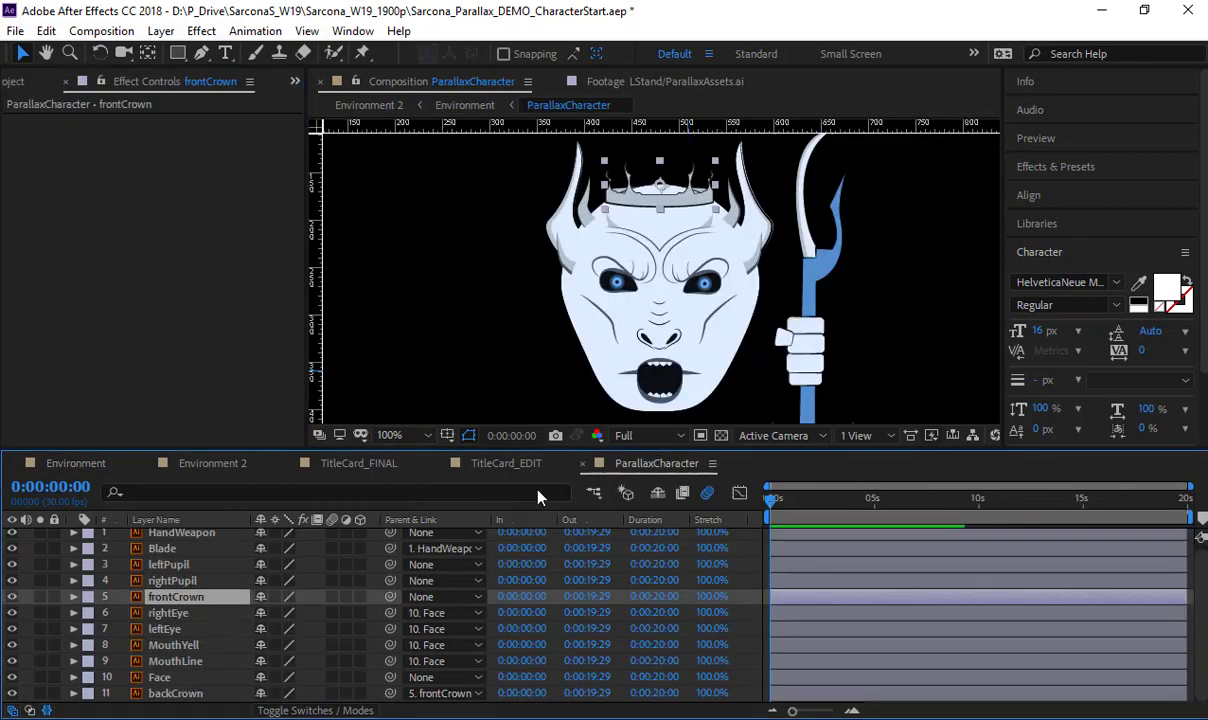
pyautogui.click(203, 539)
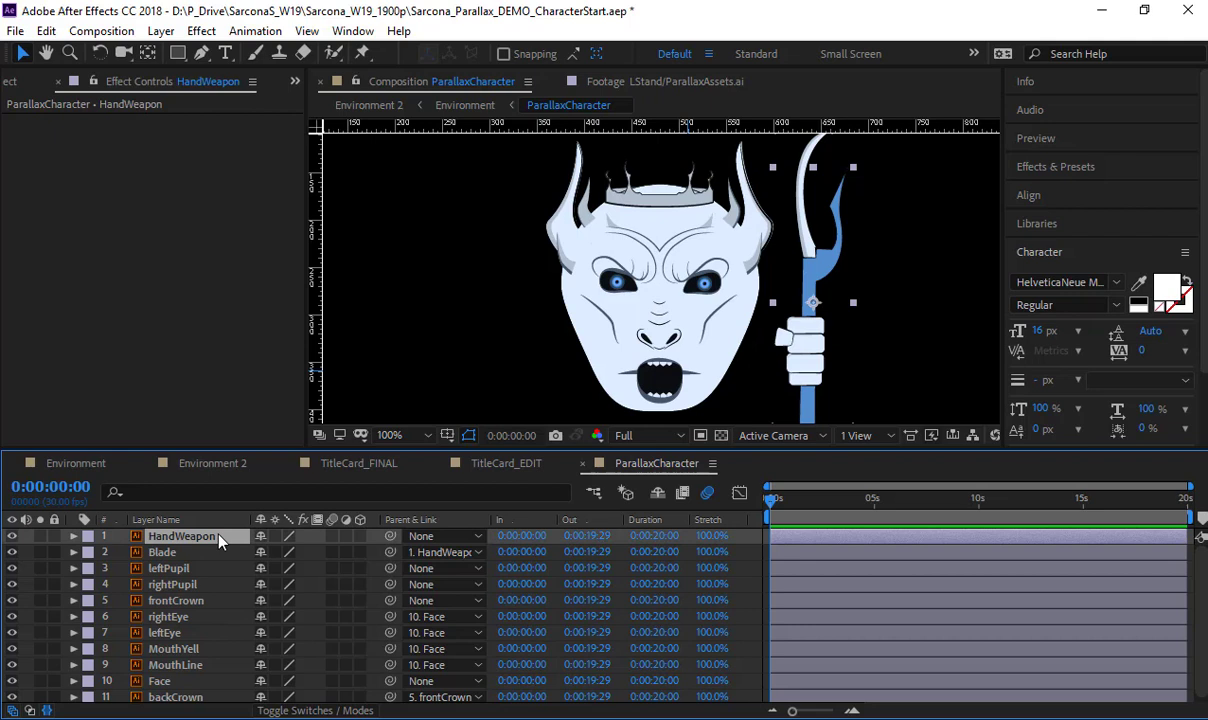
pyautogui.press('p')
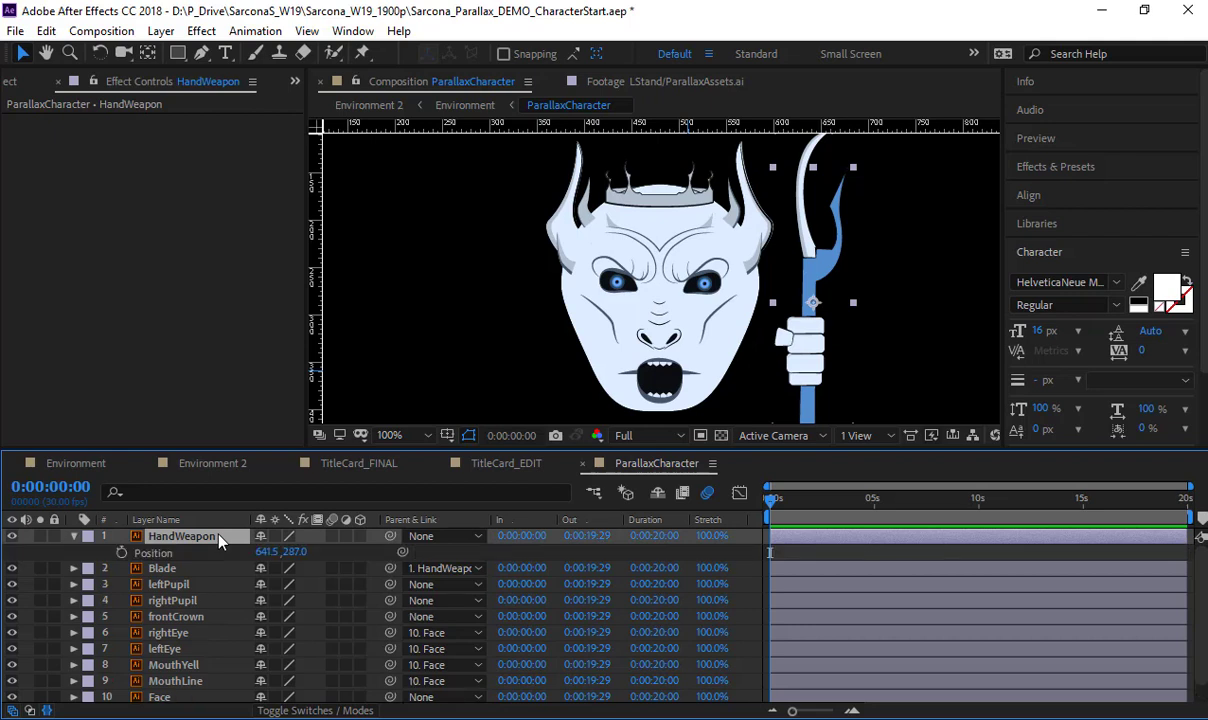
pyautogui.click(148, 555)
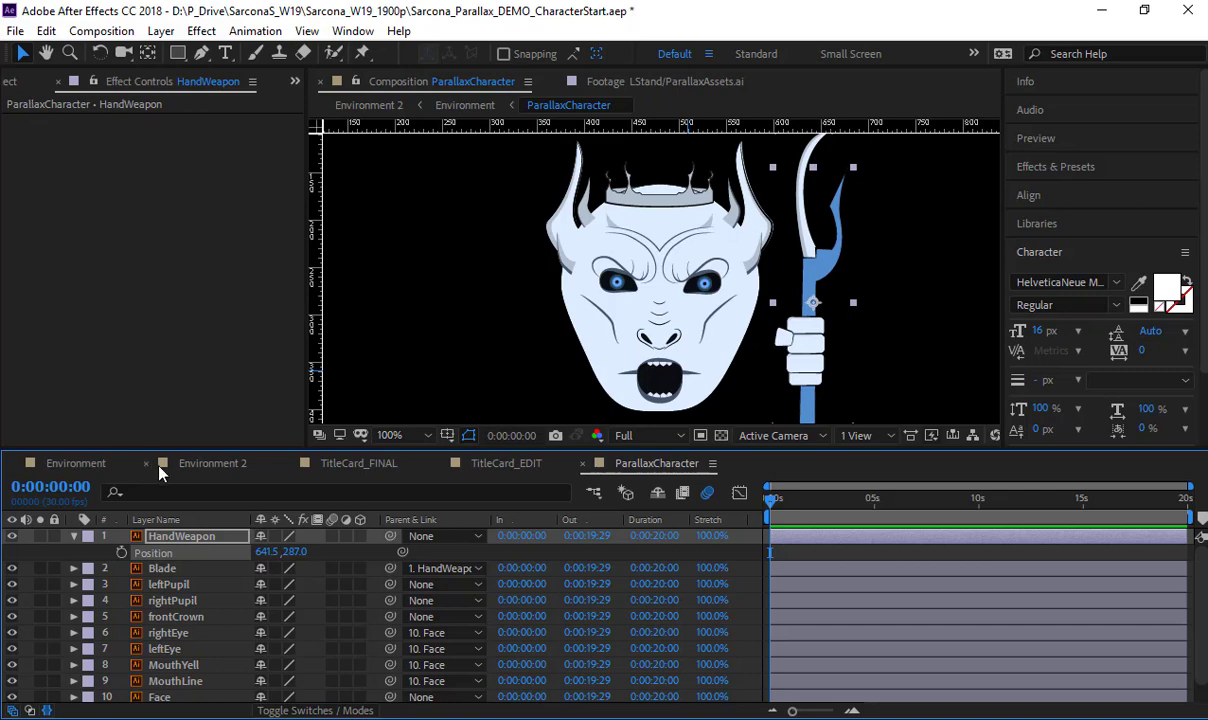
# Rename Environment's Point Control effect to staffPos, and return to the ParallaxCharacter composition with those effect controls locked in view
pyautogui.click(82, 464)
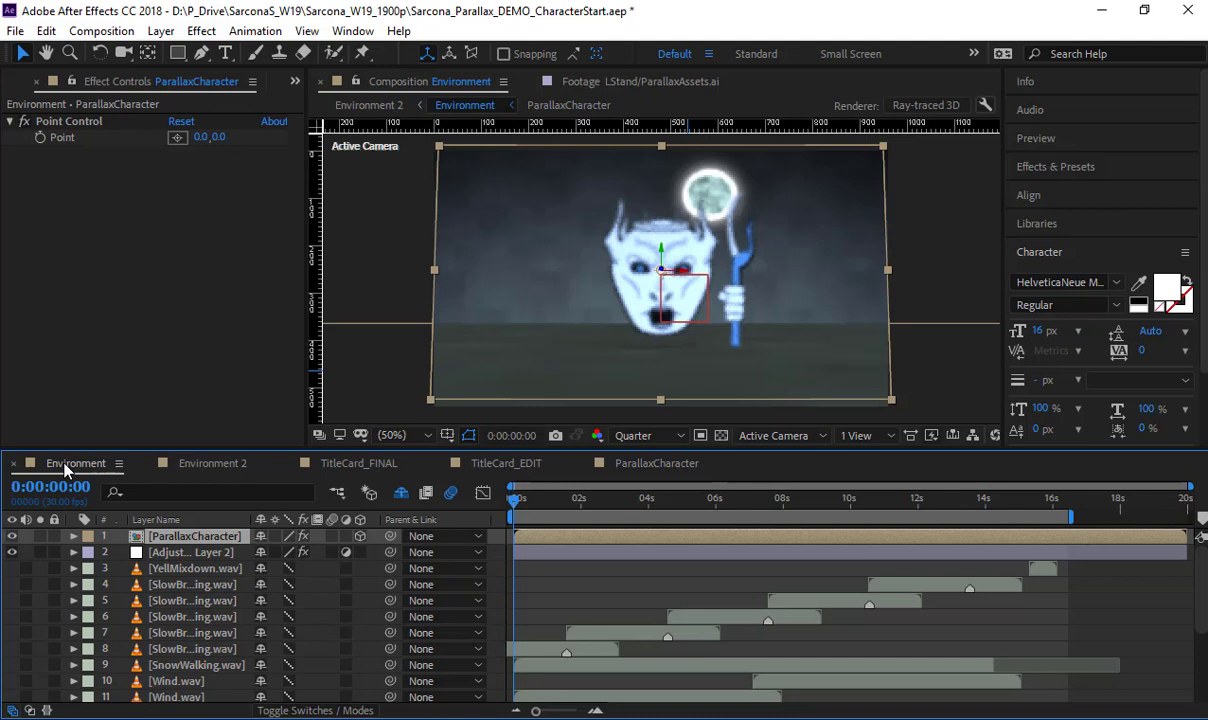
pyautogui.click(84, 124)
pyautogui.press('Return')
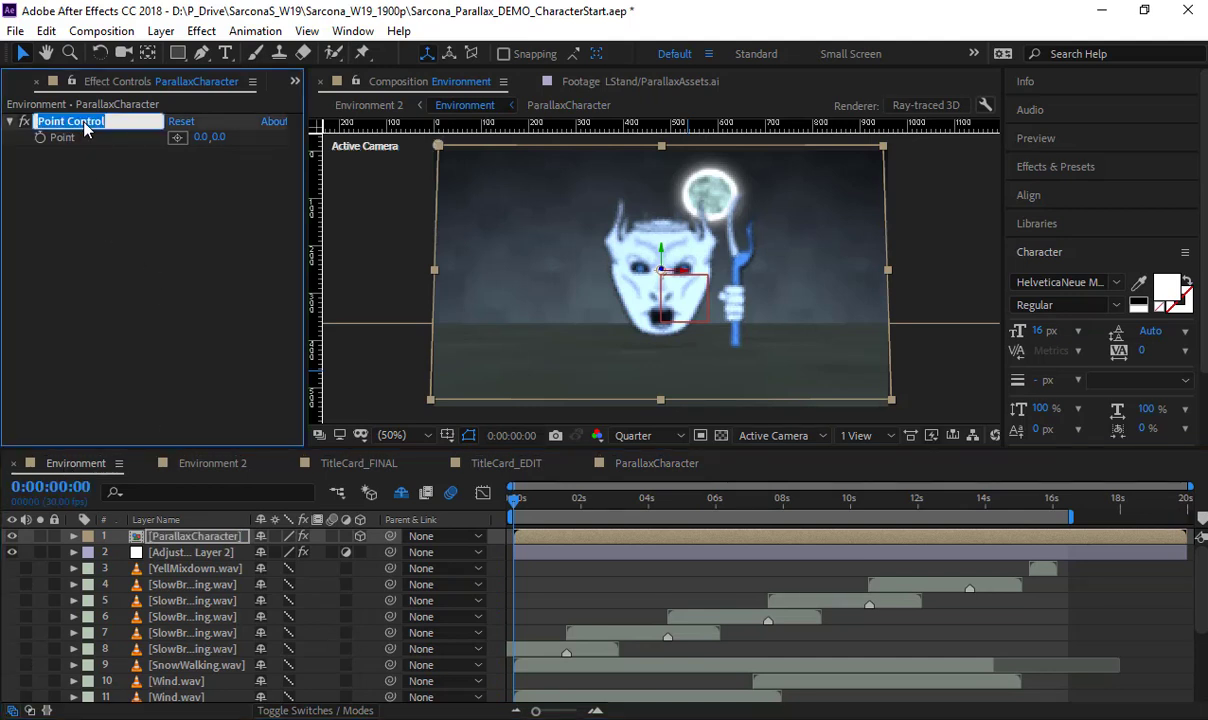
pyautogui.write('staffPos')
pyautogui.press('Return')
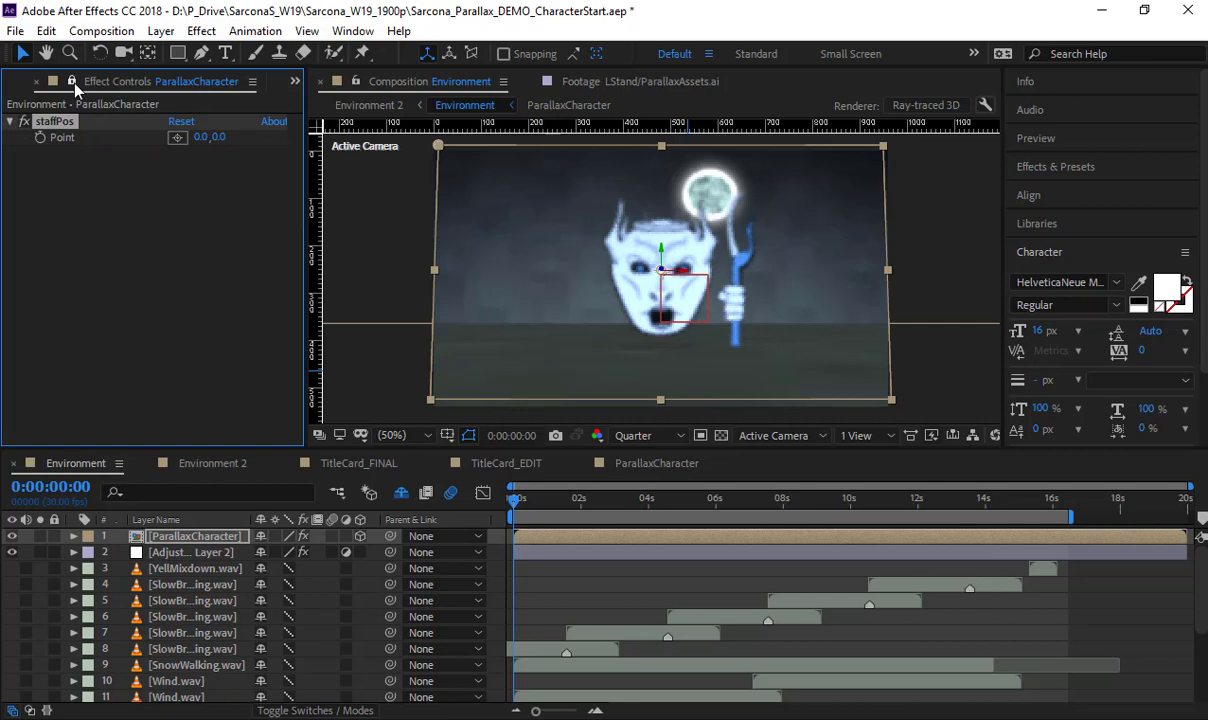
pyautogui.click(650, 464)
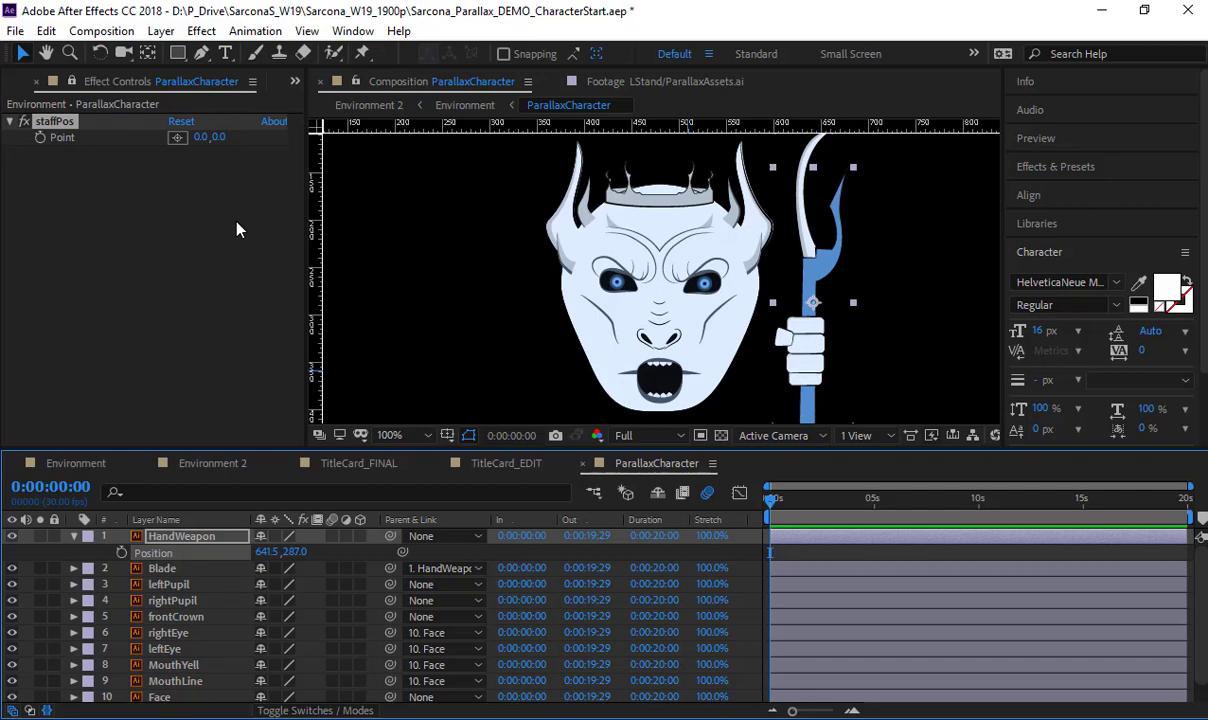
# Try linking the HandWeapon layer's Position directly to the staffPos Point with an expression
pyautogui.keyDown('alt'); pyautogui.click(122, 554); pyautogui.keyUp('alt')
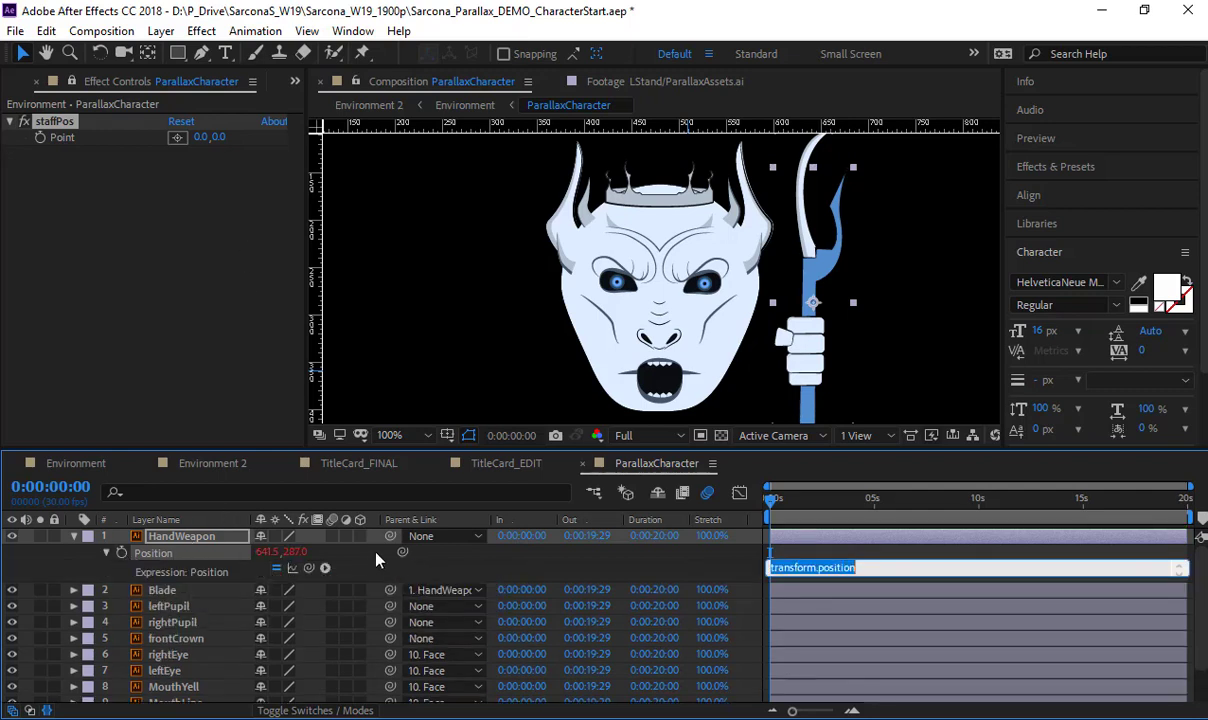
pyautogui.moveTo(308, 568); pyautogui.dragTo(58, 131)
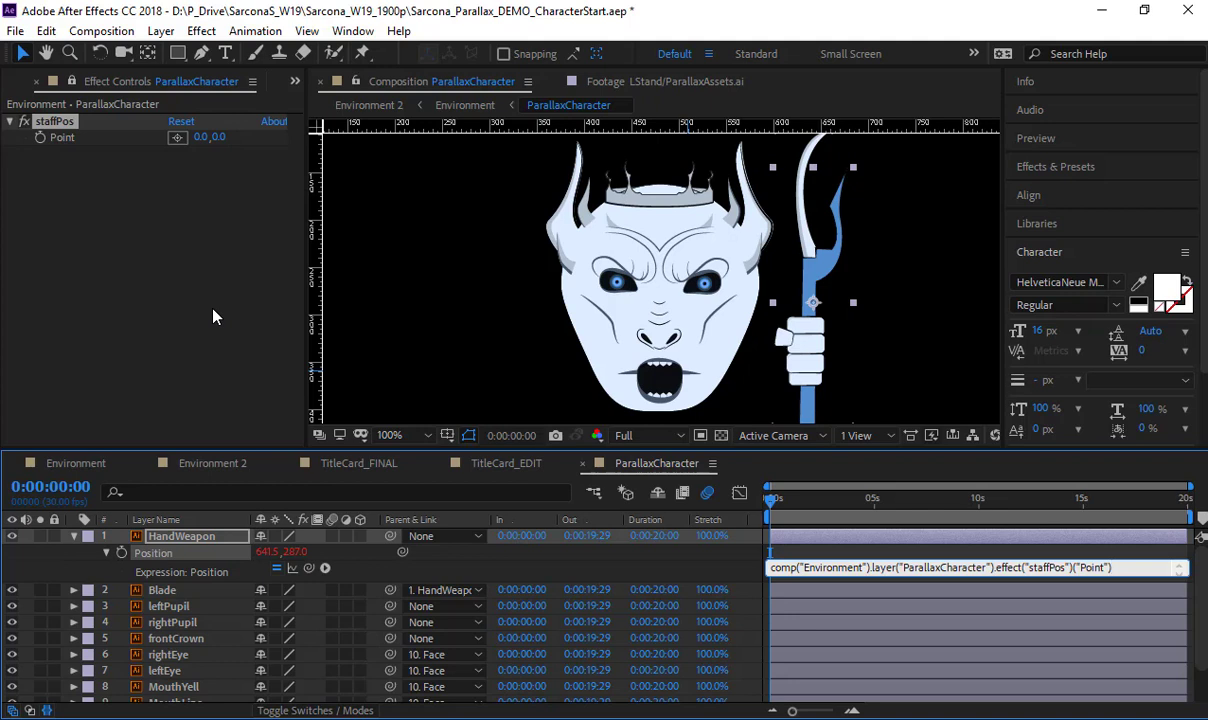
pyautogui.press('KP_Enter')
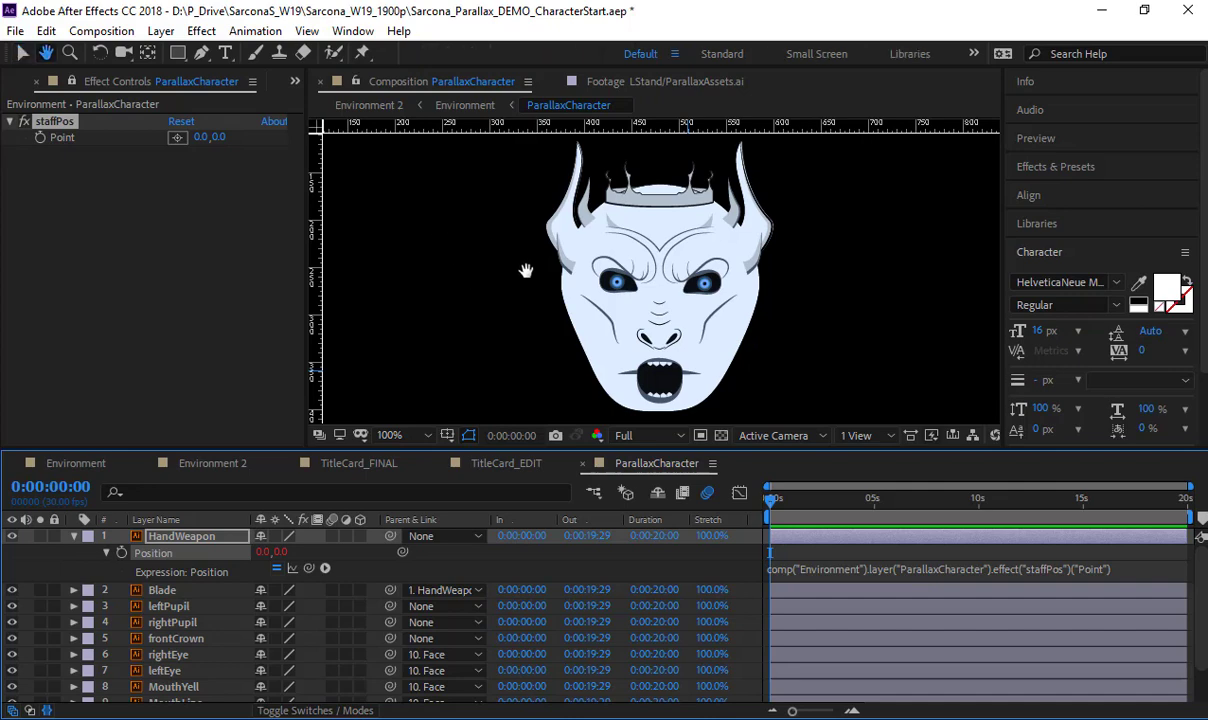
pyautogui.moveTo(423, 232); pyautogui.dragTo(800, 420)
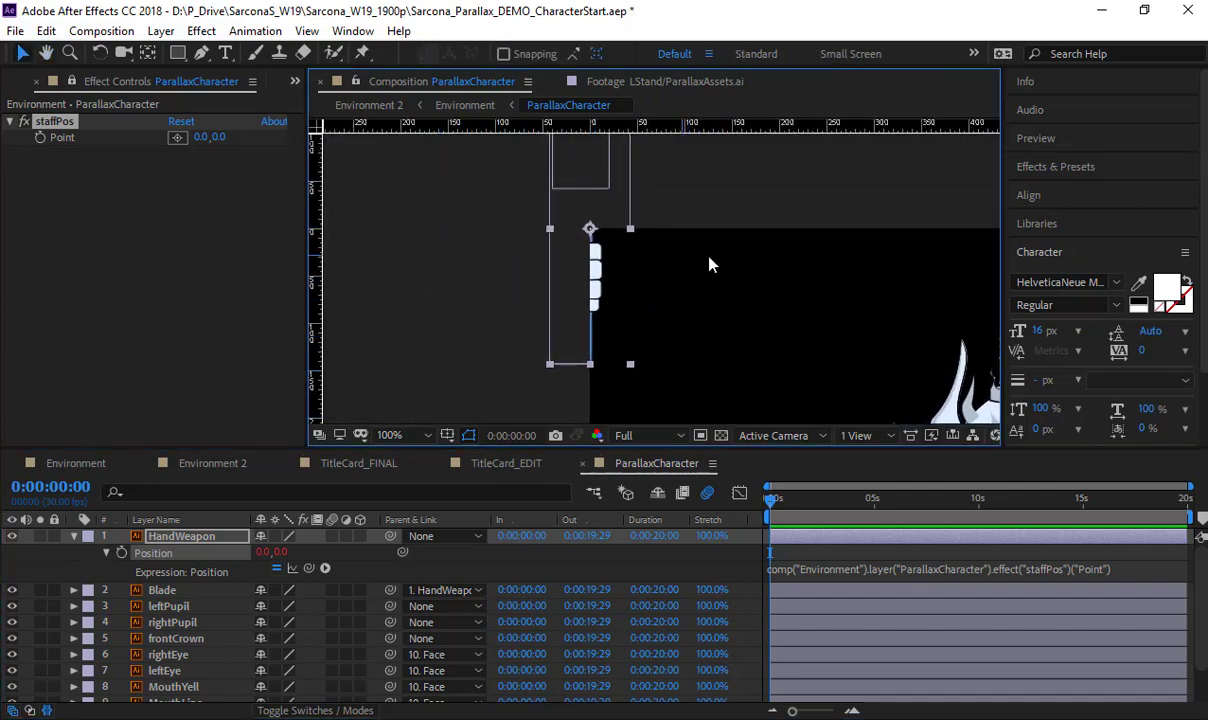
# Undo the HandWeapon layer's Position expression
pyautogui.hotkey('ctrl', 'z')
pyautogui.press('space')
pyautogui.moveTo(955, 410); pyautogui.dragTo(499, 159)
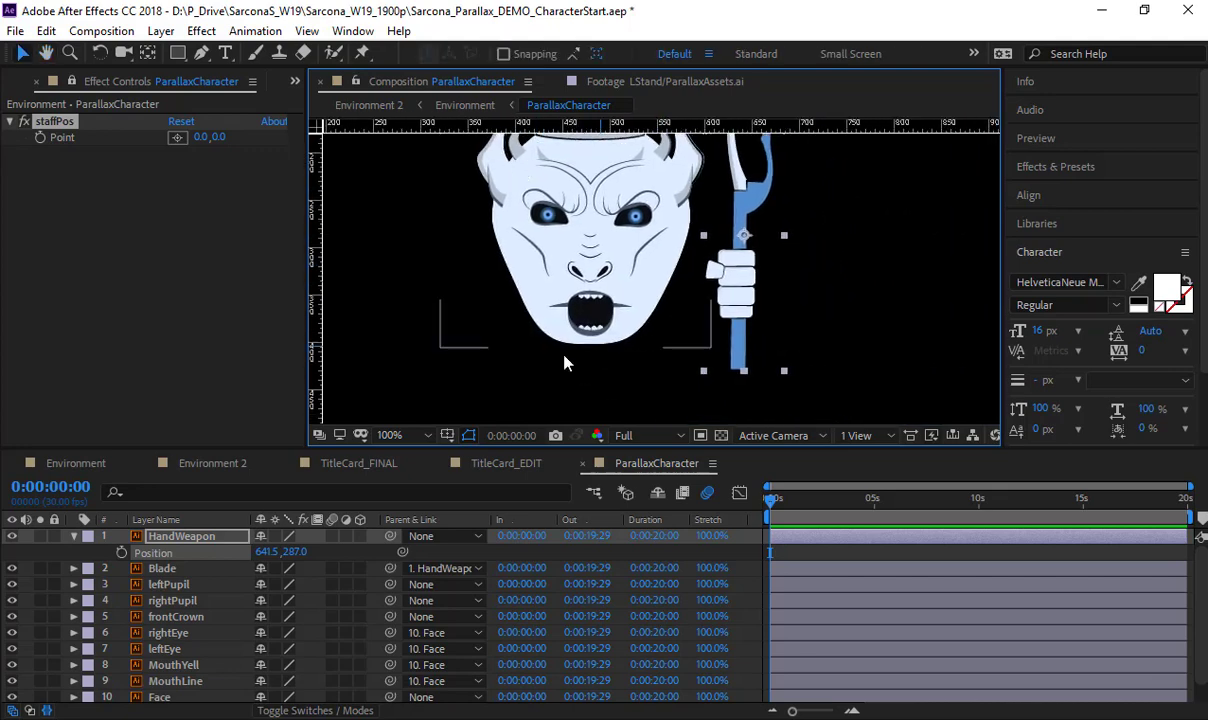
# Give HandWeapon's Position an expression that adds its own transform.position to the staffPos Point of the ParallaxCharacter layer in Environment
pyautogui.keyDown('alt'); pyautogui.click(121, 552); pyautogui.keyUp('alt')
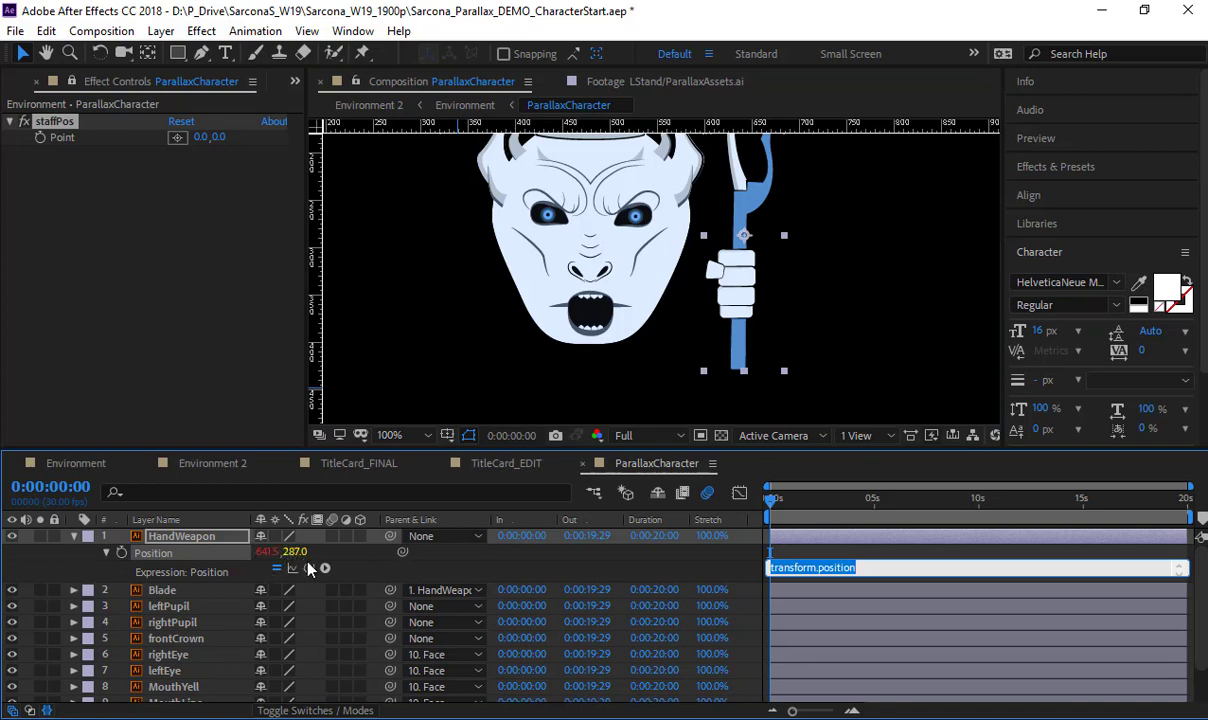
pyautogui.moveTo(310, 569); pyautogui.dragTo(73, 133)
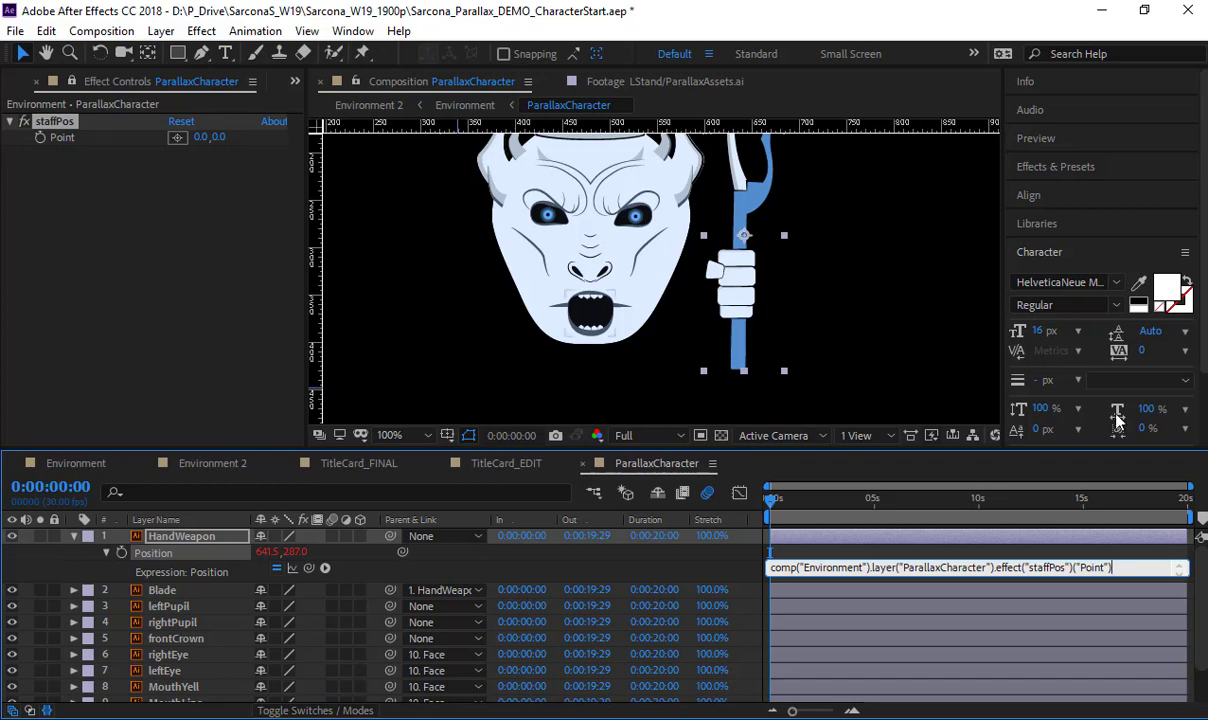
pyautogui.write('+')
pyautogui.moveTo(250, 559); pyautogui.dragTo(214, 560)
pyautogui.click(483, 572)
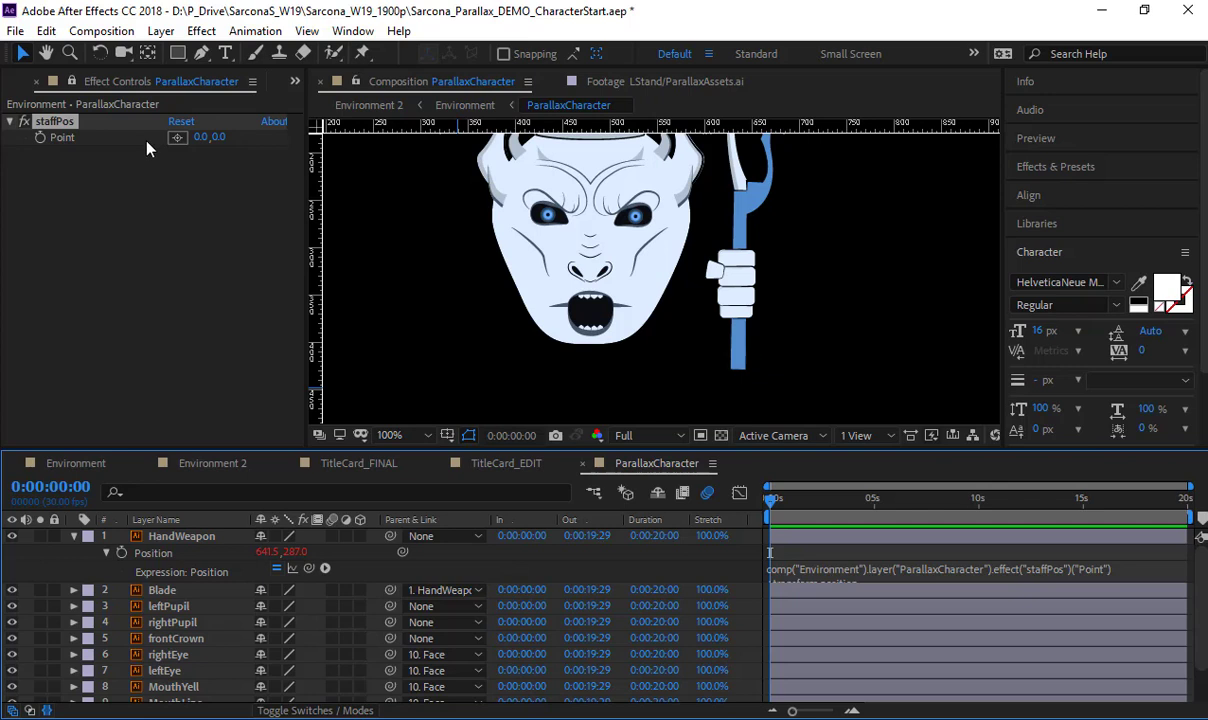
# Test the link by varying the staffPos Point values, and set both values back to 0
pyautogui.moveTo(199, 139); pyautogui.dragTo(129, 138)
pyautogui.moveTo(205, 138)
pyautogui.mouseDown()
pyautogui.moveTo(253, 141)
pyautogui.moveTo(166, 140)
pyautogui.moveTo(194, 139)
pyautogui.mouseUp()
pyautogui.click(198, 138)
pyautogui.write('0')
pyautogui.press('Tab')
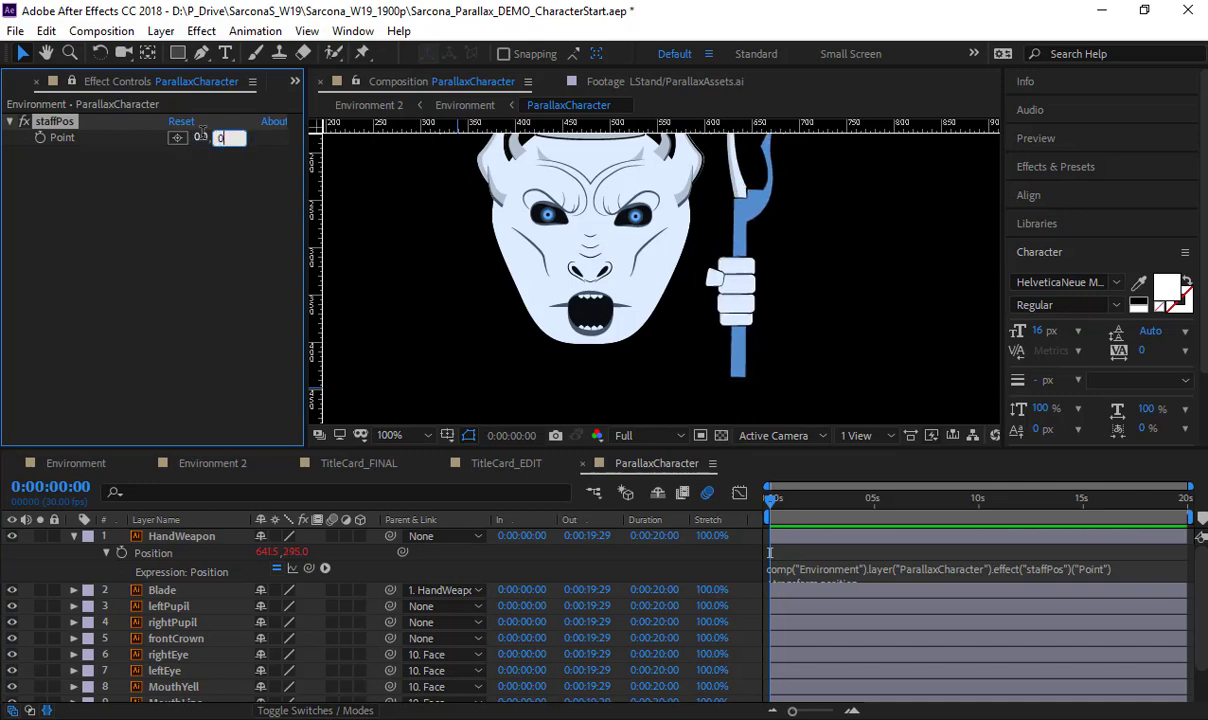
pyautogui.write('0')
pyautogui.press('Tab')
# Switch to Environment and try moving the staff by changing the staffPos Point X value to 22
pyautogui.click(76, 463)
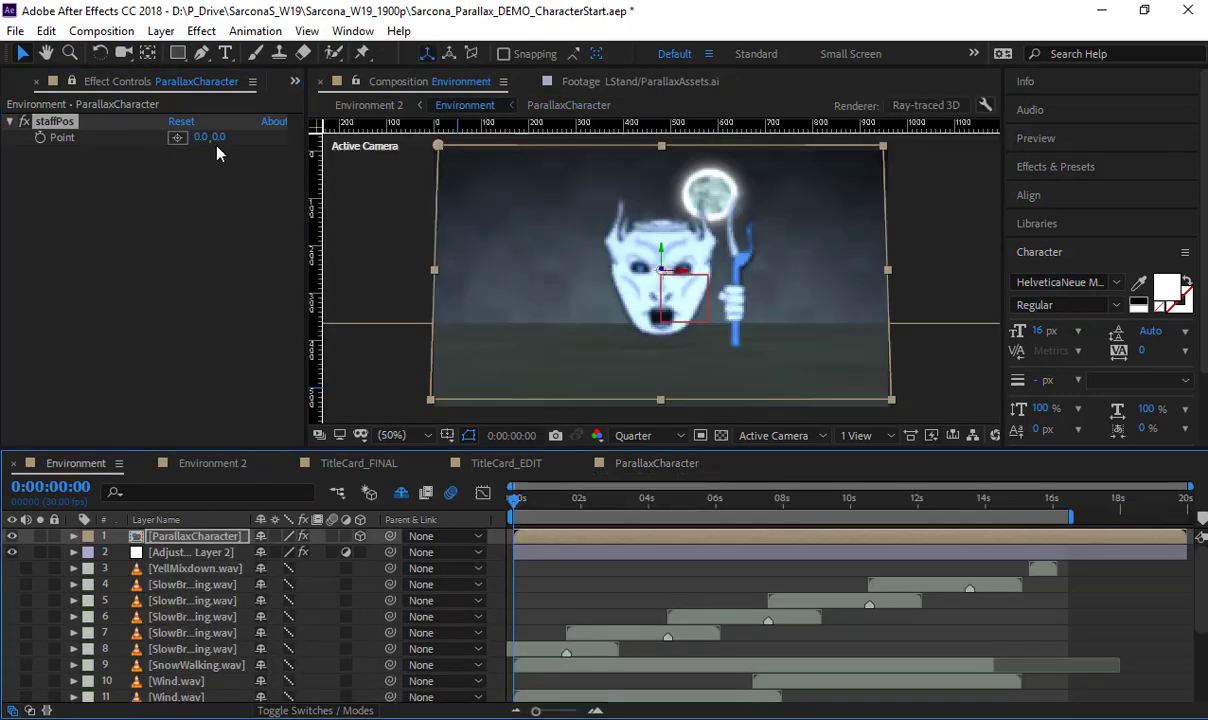
pyautogui.moveTo(204, 137); pyautogui.dragTo(218, 141)
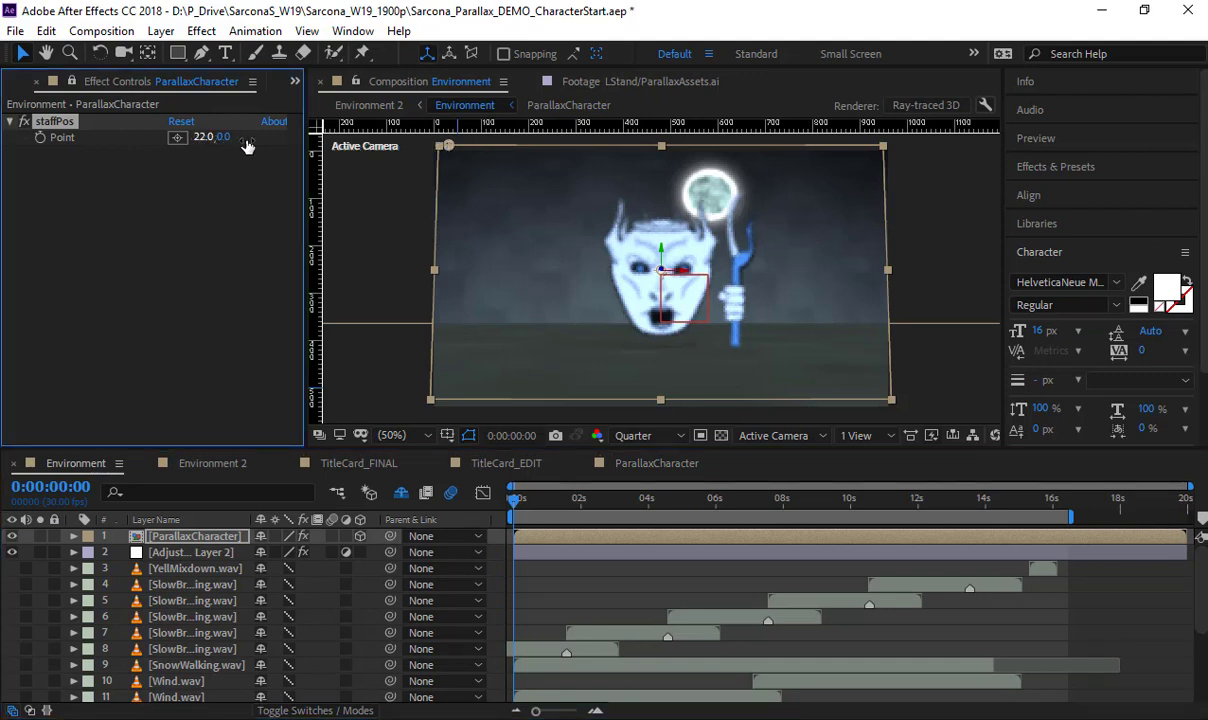
pyautogui.click(204, 137)
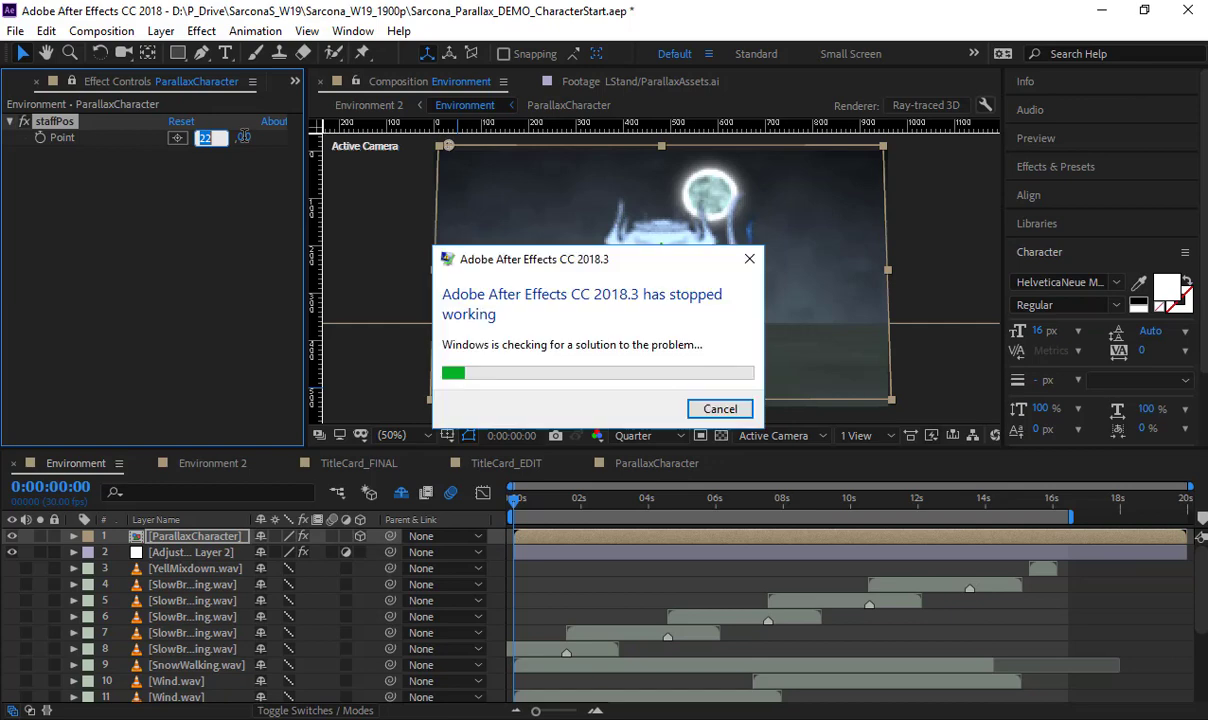
# Dismiss the crash dialog and relaunch After Effects CC 2018
pyautogui.click(722, 409)
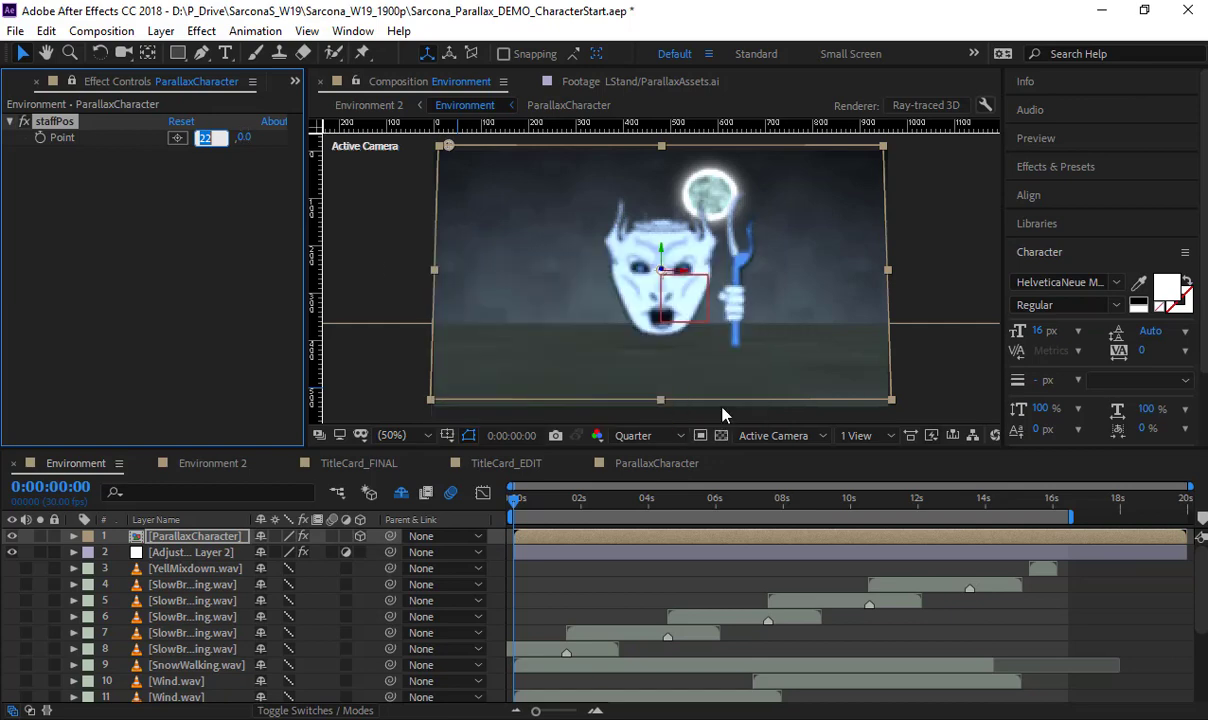
pyautogui.press('super')
pyautogui.write('afte')
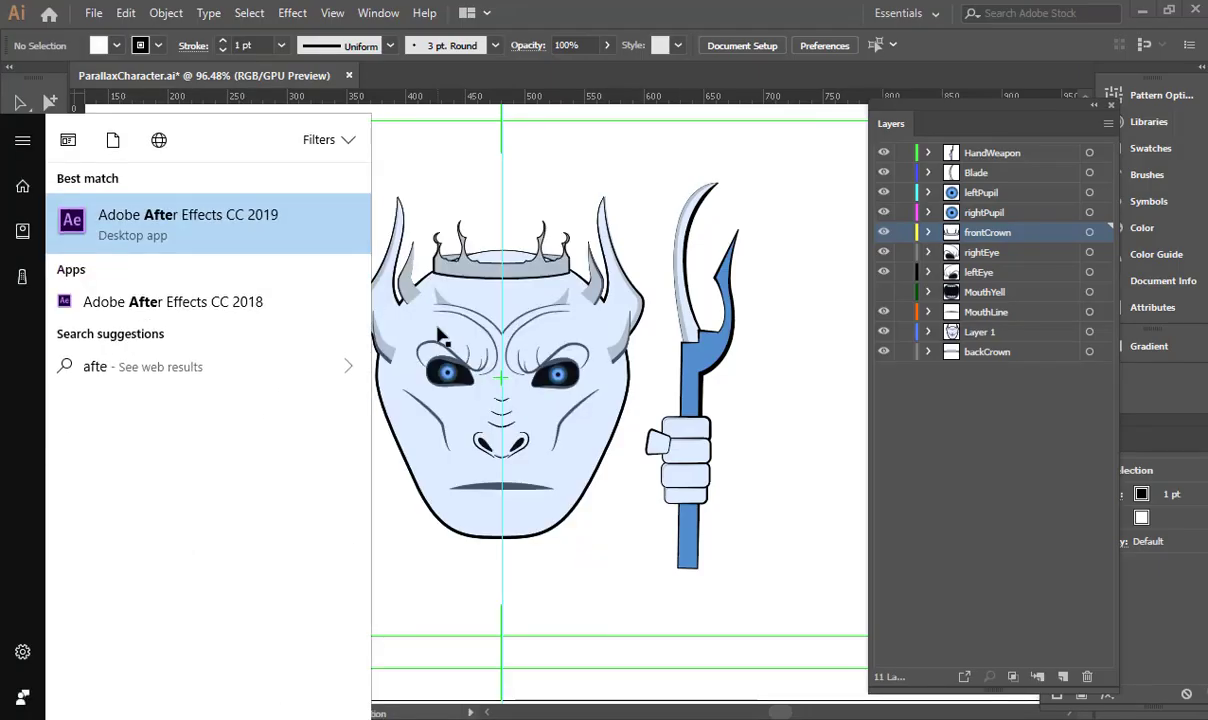
pyautogui.write('r')
pyautogui.press('Return')
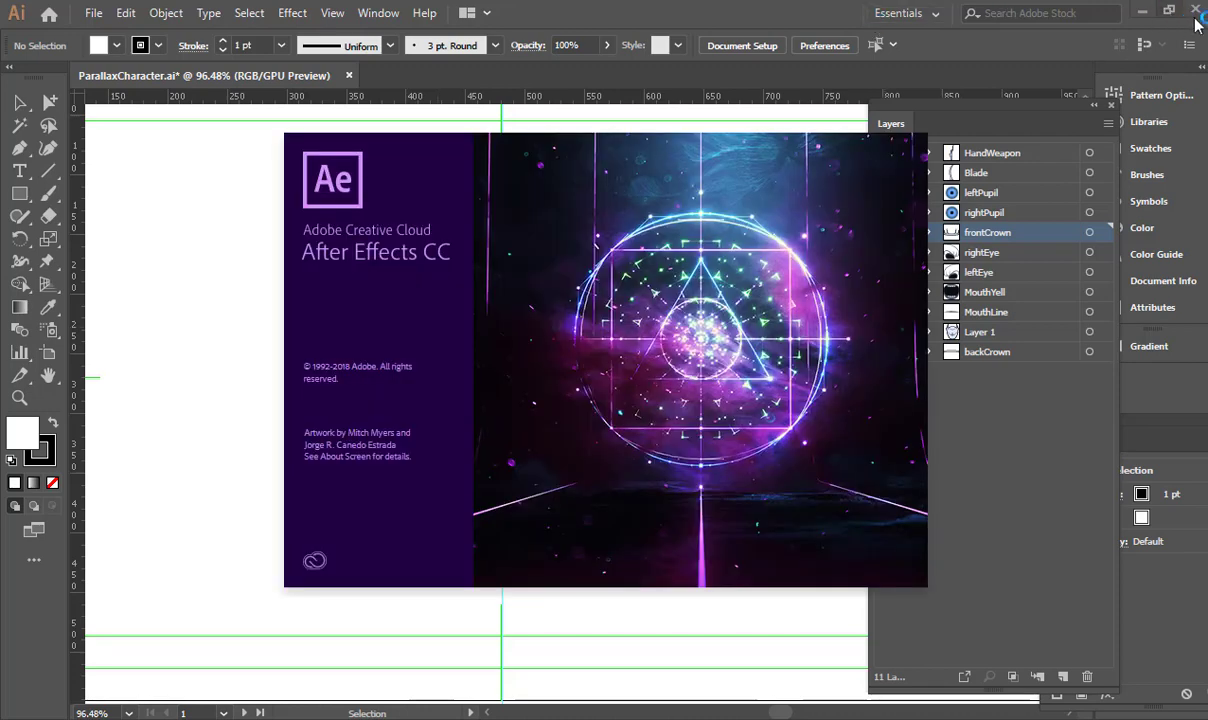
# Close Illustrator without saving the changes to ParallaxCharacter.ai
pyautogui.click(1196, 10)
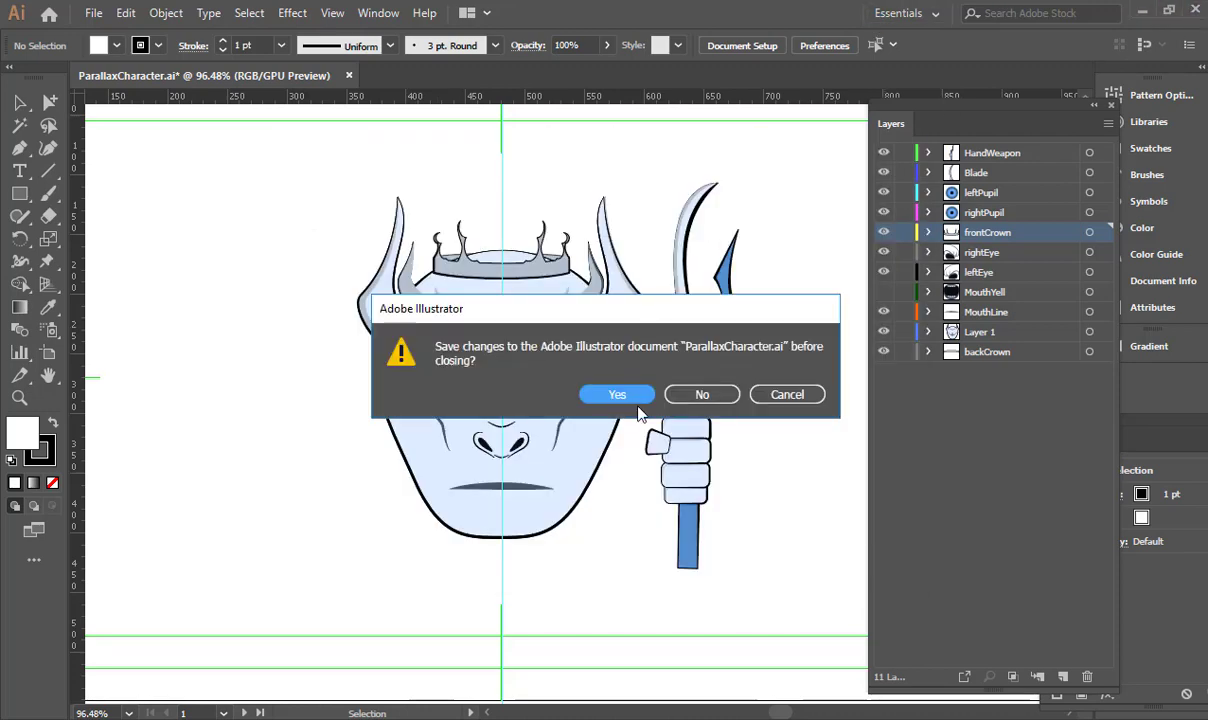
pyautogui.click(696, 394)
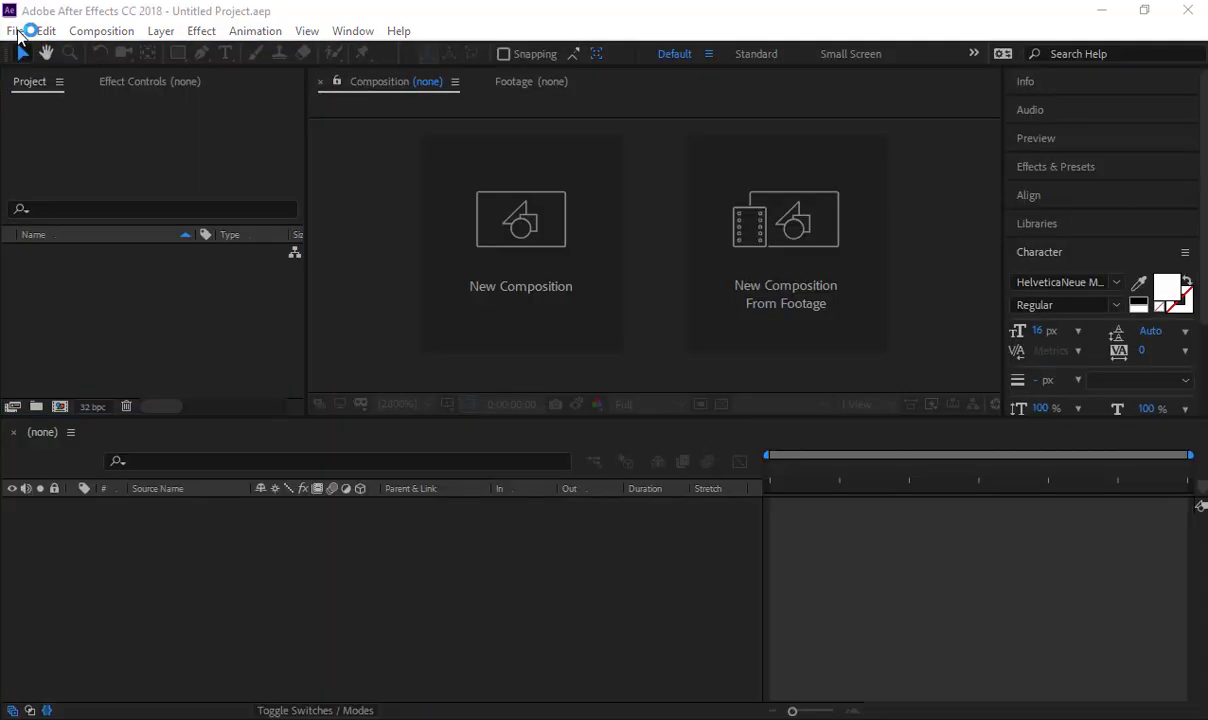
# Reopen the recent Parallax_DEMO_CharacterStart project
pyautogui.click(18, 32)
pyautogui.press('Right')
pyautogui.moveTo(16, 31)
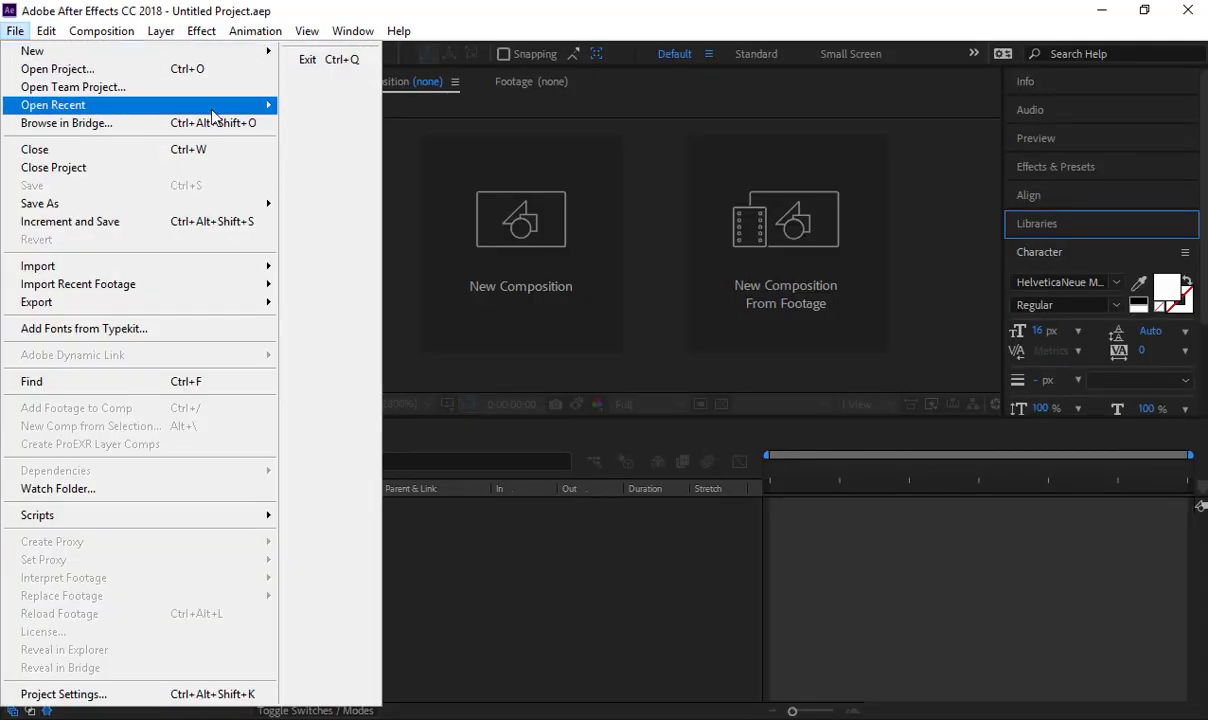
pyautogui.moveTo(150, 105)
pyautogui.click(308, 108)
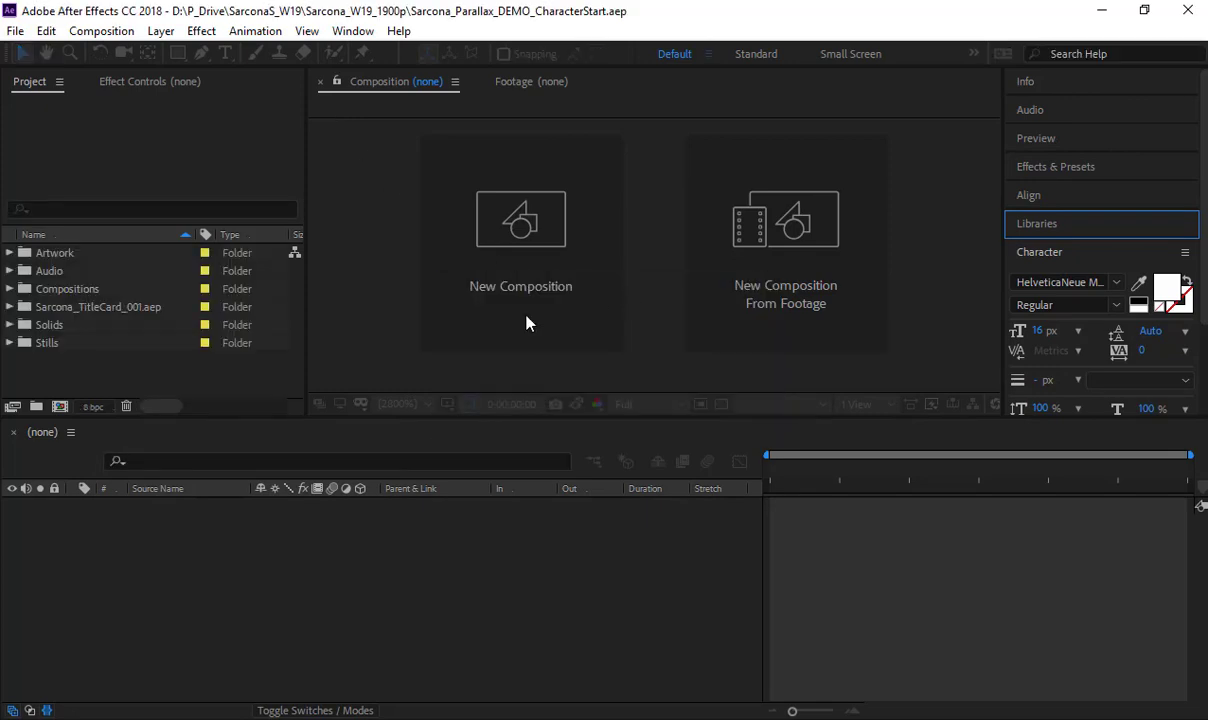
pyautogui.click(203, 32)
pyautogui.click(233, 38)
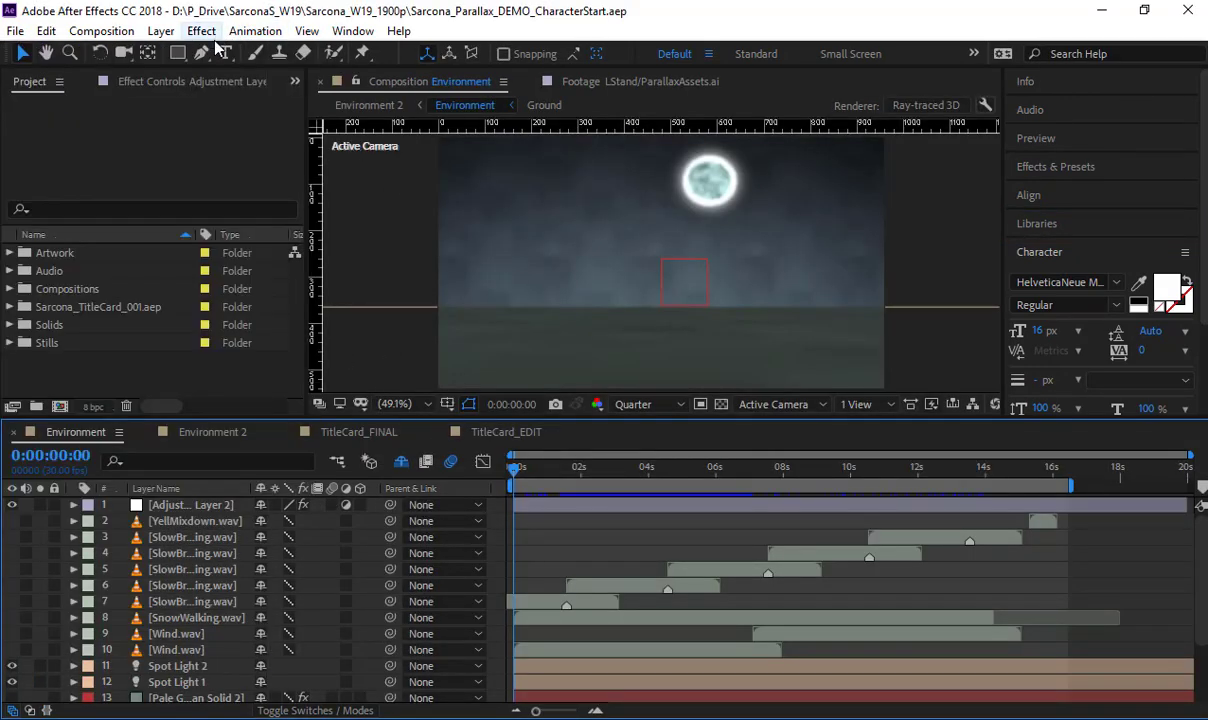
pyautogui.click(45, 369)
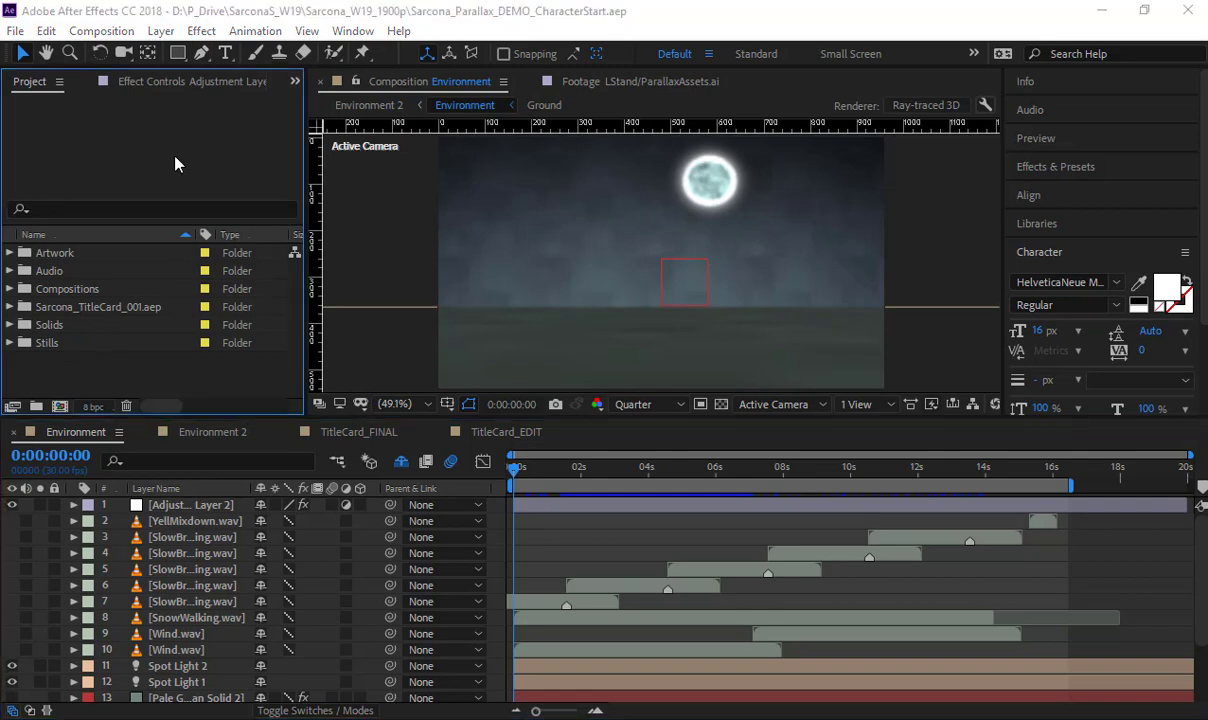
# Import ParallaxCharacter.ai as a composition retaining layer sizes, and place it as the topmost layer of Environment
pyautogui.doubleClick(172, 158)
pyautogui.click(392, 150)
pyautogui.click(337, 516)
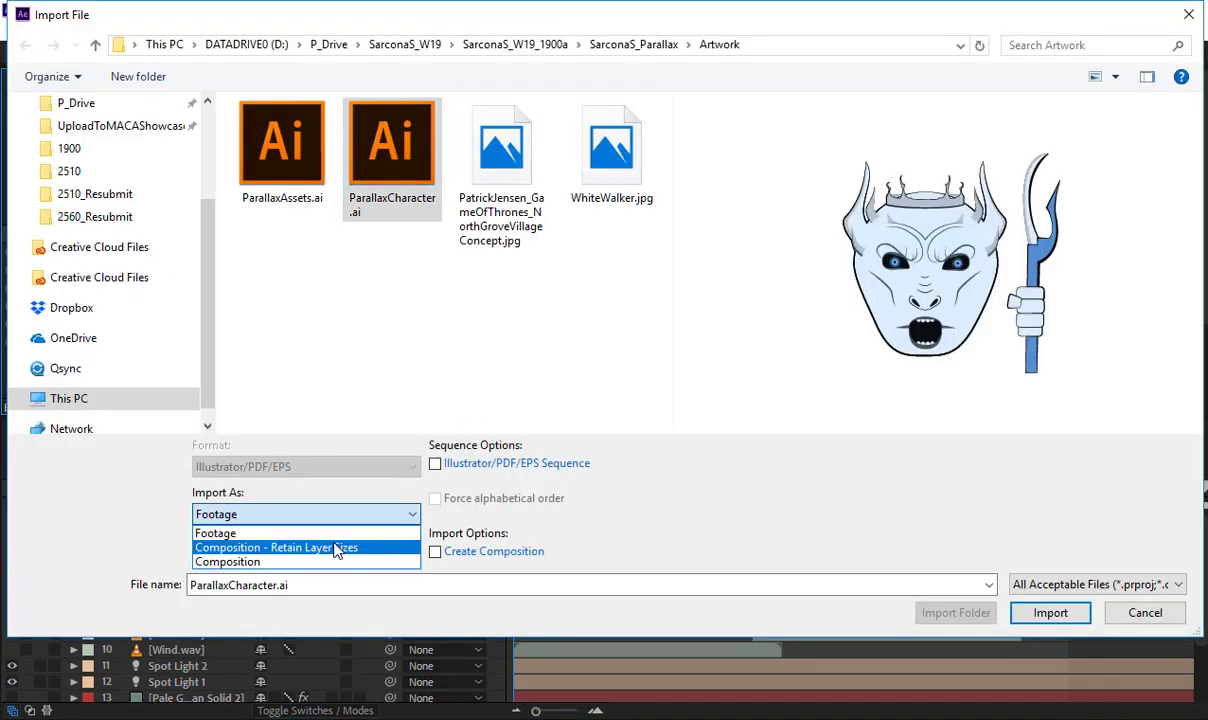
pyautogui.click(318, 518)
pyautogui.click(1050, 613)
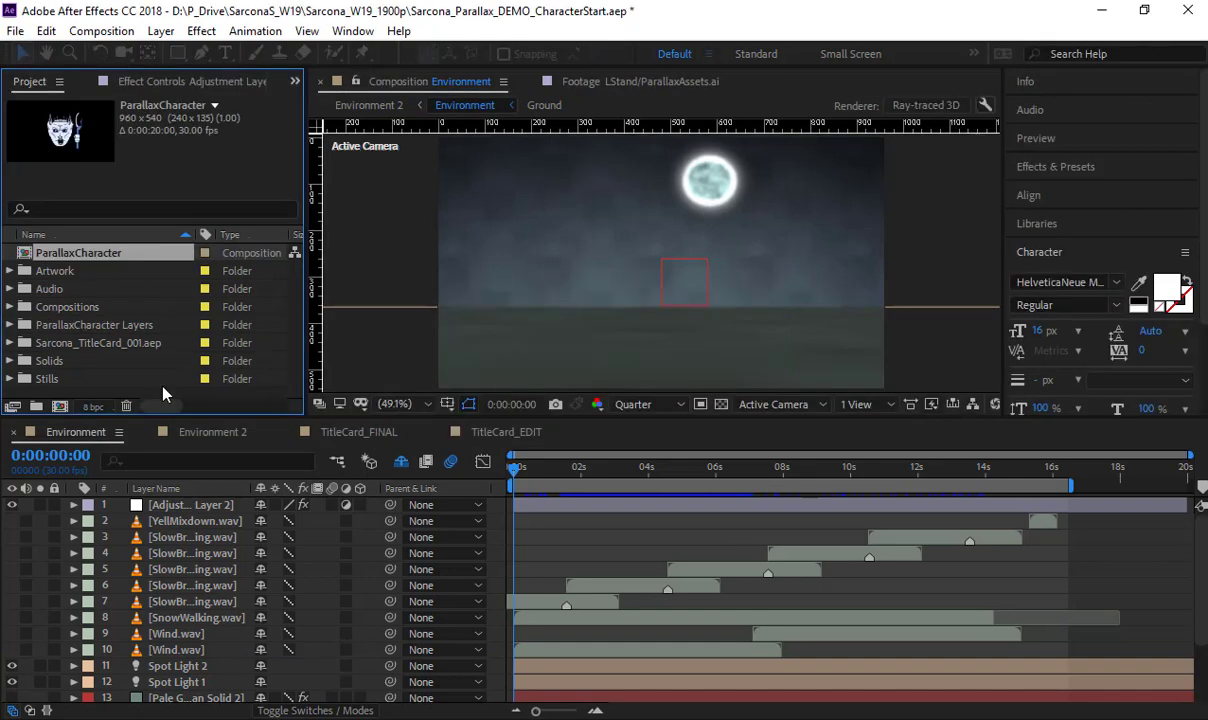
pyautogui.moveTo(98, 311); pyautogui.dragTo(177, 471)
# Apply a Point Control expression effect to the ParallaxCharacter layer and rename it staffPOS
pyautogui.click(201, 31)
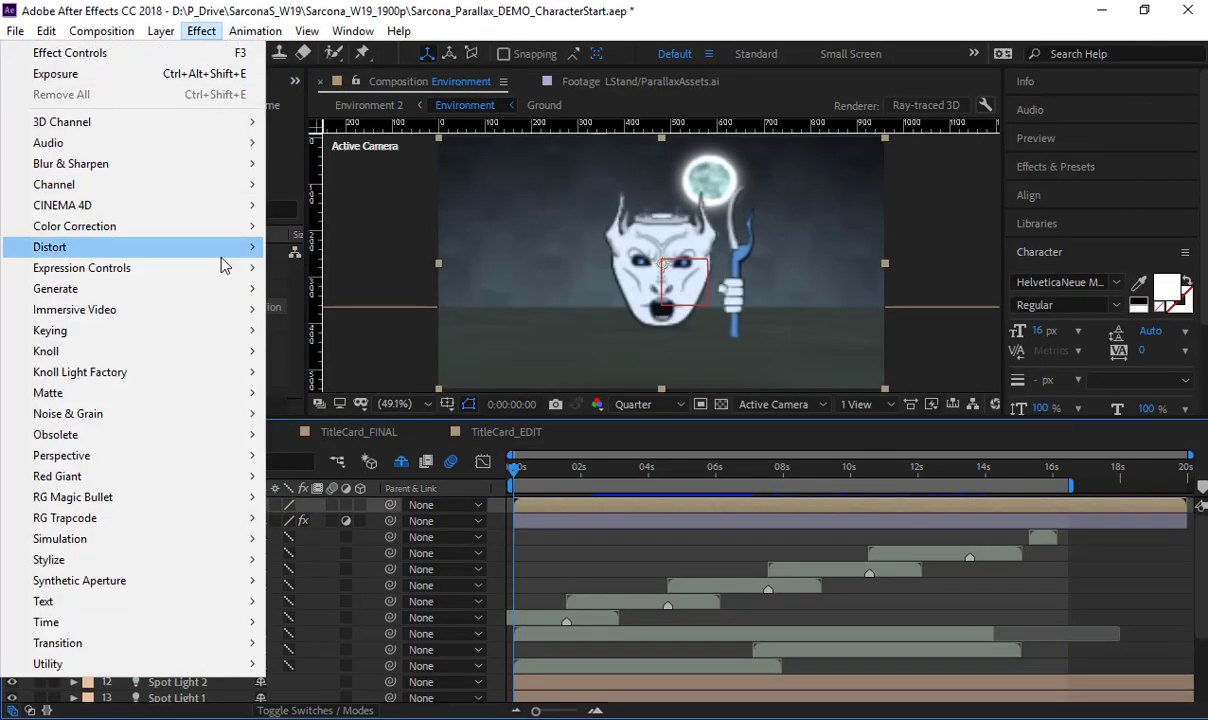
pyautogui.moveTo(225, 267)
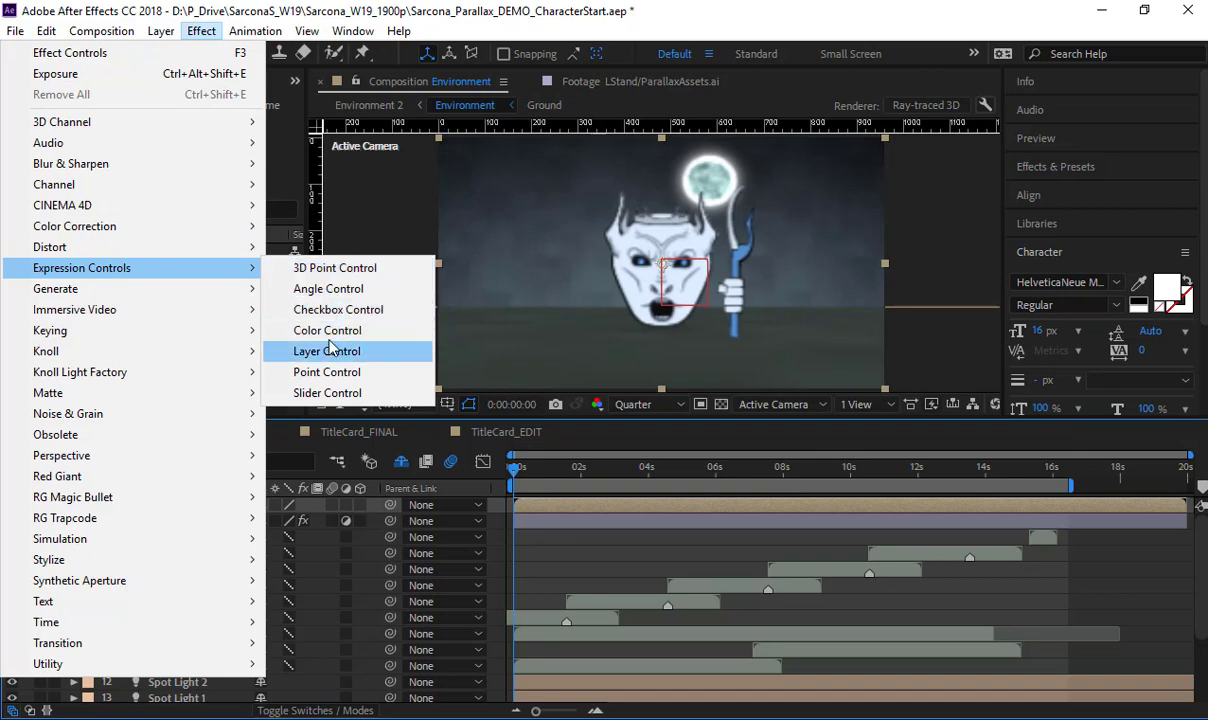
pyautogui.click(318, 371)
pyautogui.press('Return')
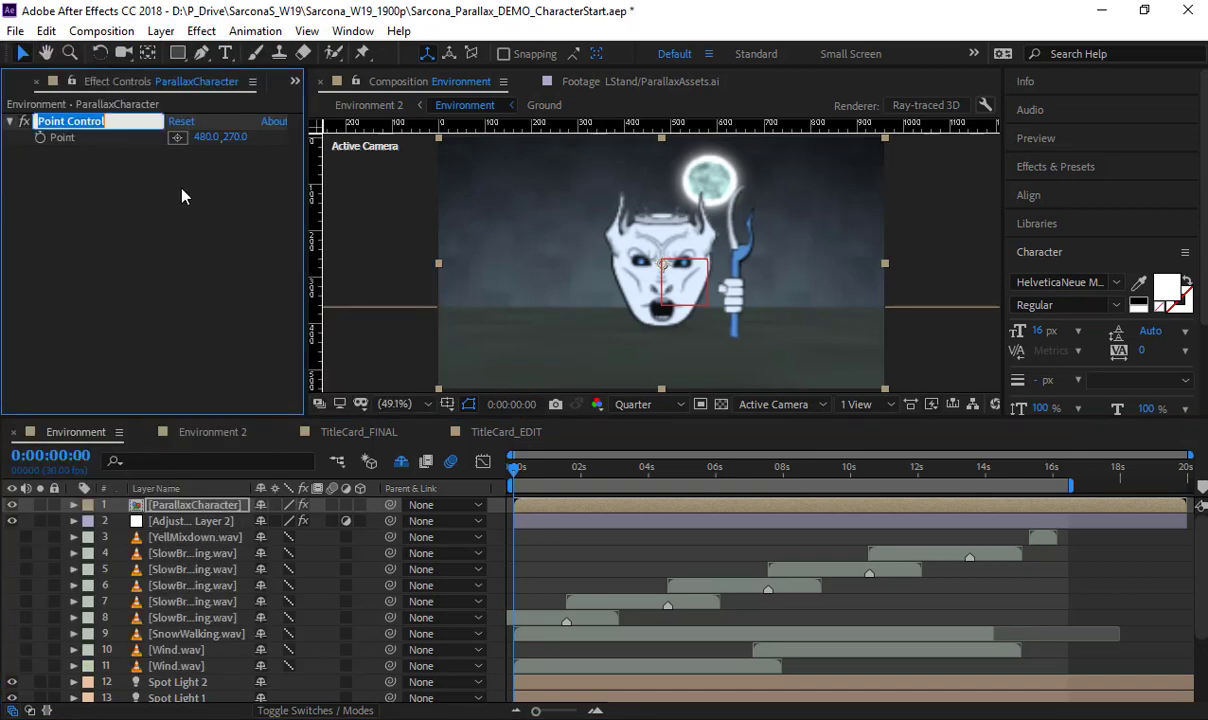
pyautogui.write('sta')
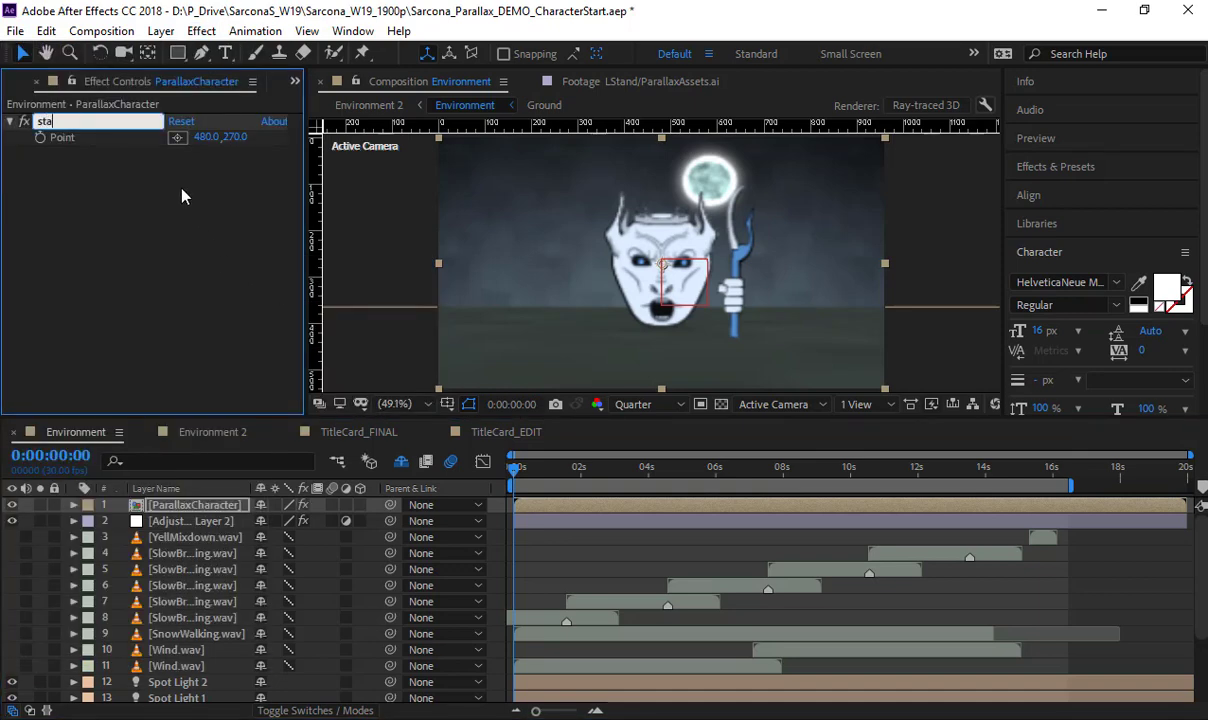
pyautogui.write('ffPOS')
pyautogui.press('Return')
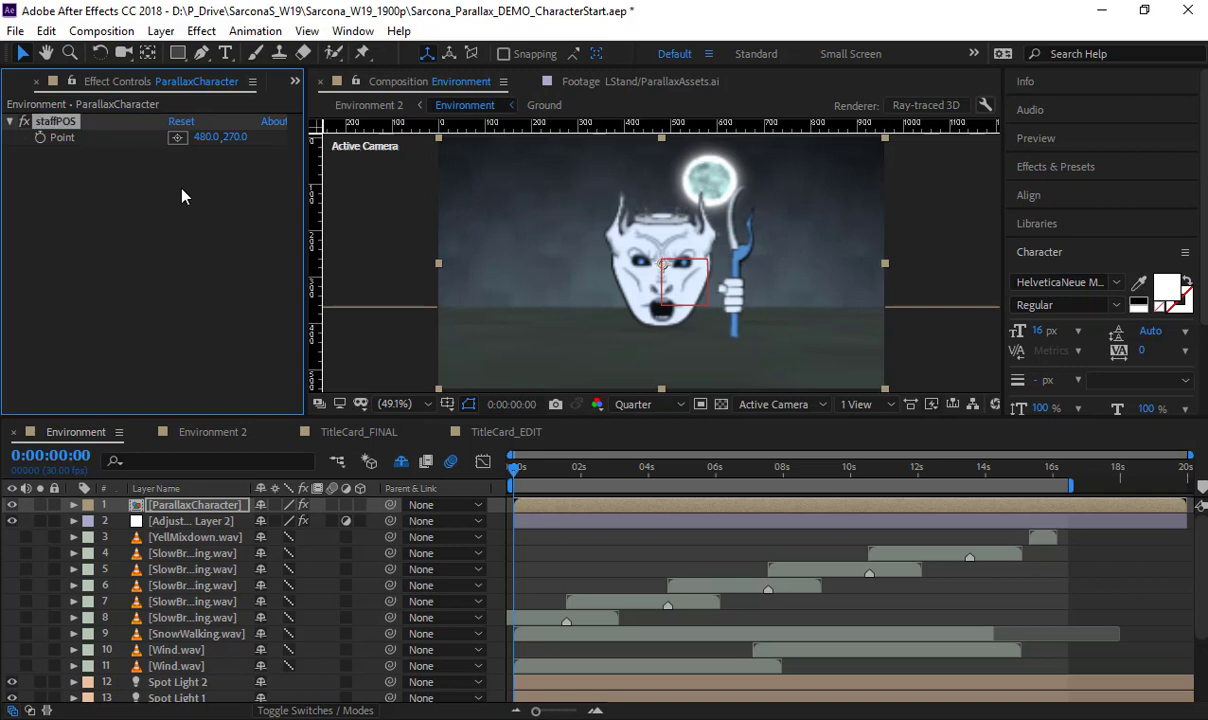
# Set both staffPOS Point values to 0
pyautogui.click(206, 137)
pyautogui.write('0')
pyautogui.press('Tab')
pyautogui.write('0')
pyautogui.press('Tab')
# In the ParallaxCharacter composition, parent Blade to HandWeapon and backCrown to frontCrown
pyautogui.doubleClick(169, 511)
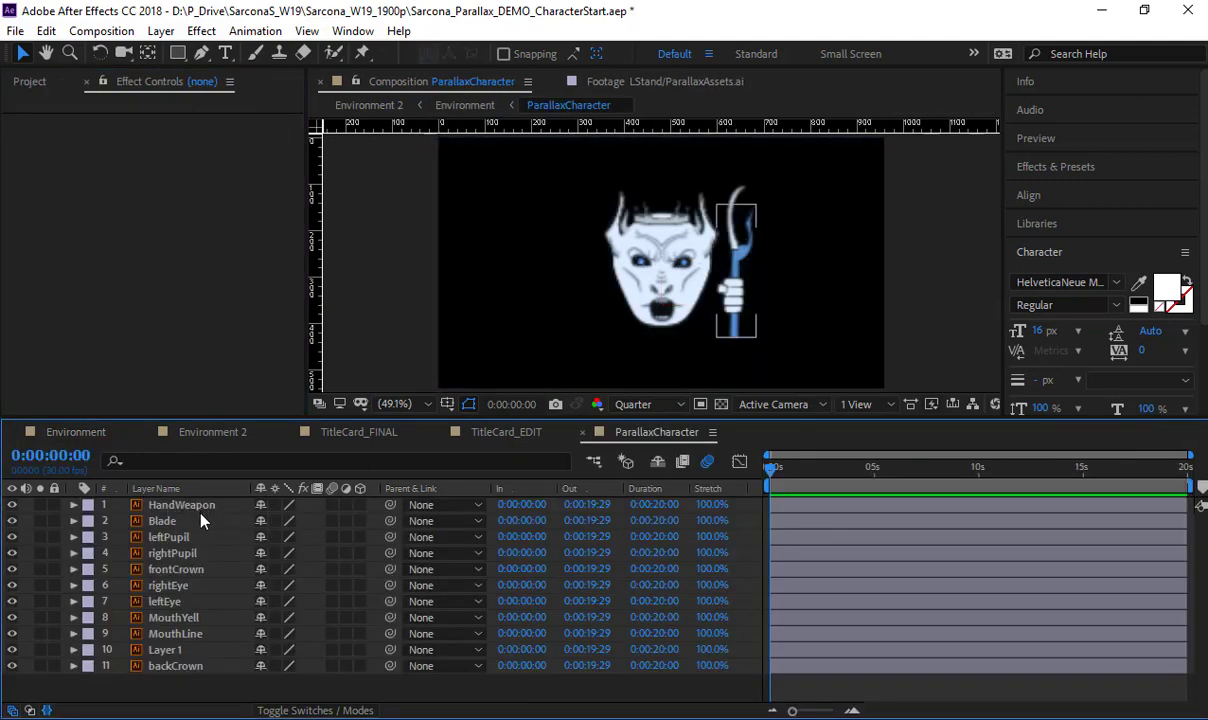
pyautogui.click(182, 505)
pyautogui.click(440, 521)
pyautogui.click(432, 291)
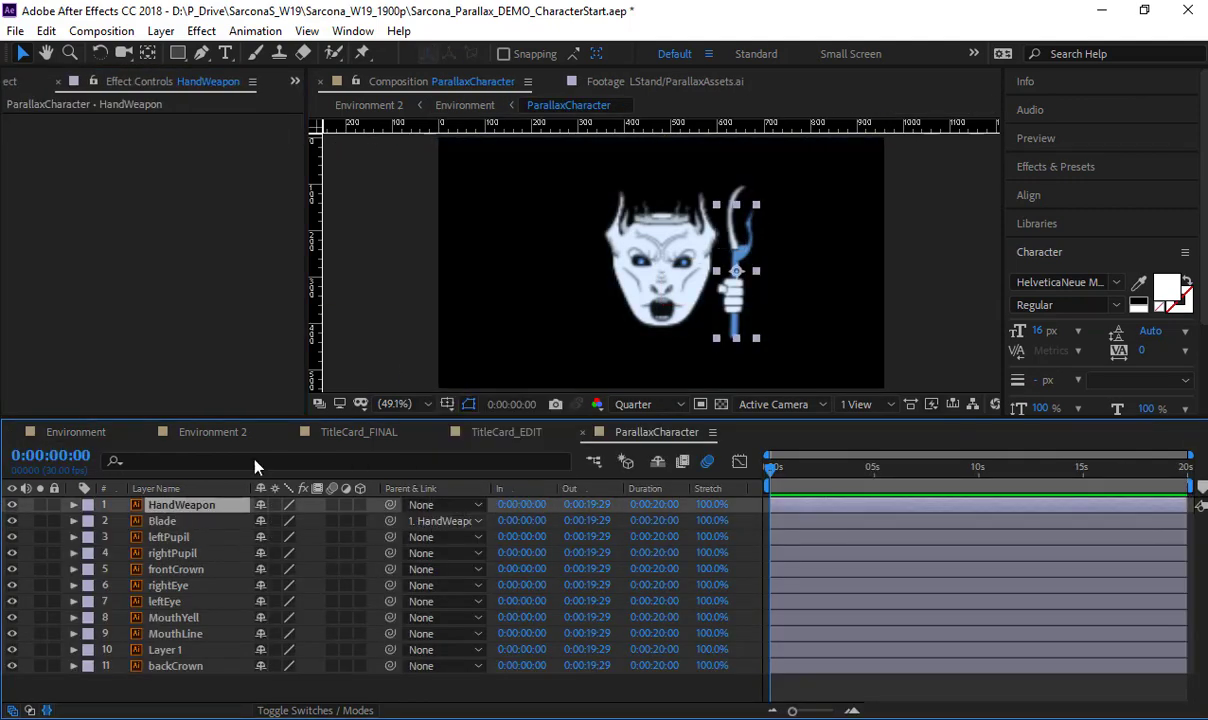
pyautogui.click(190, 569)
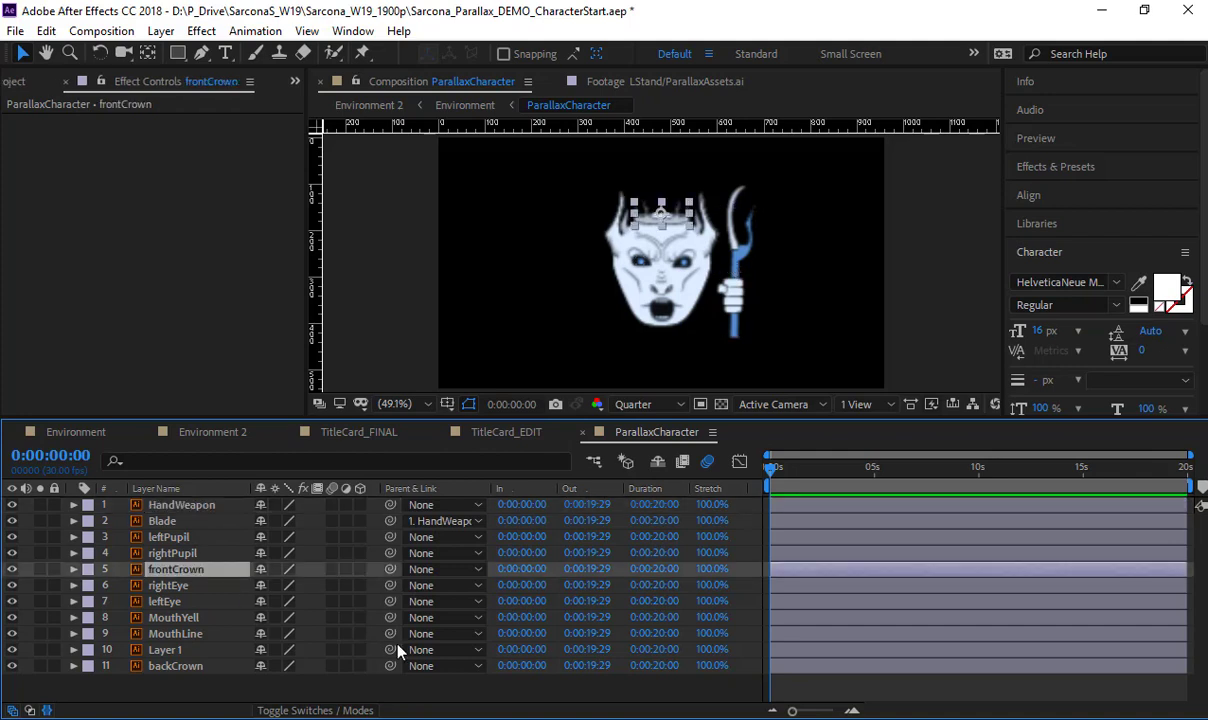
pyautogui.click(424, 666)
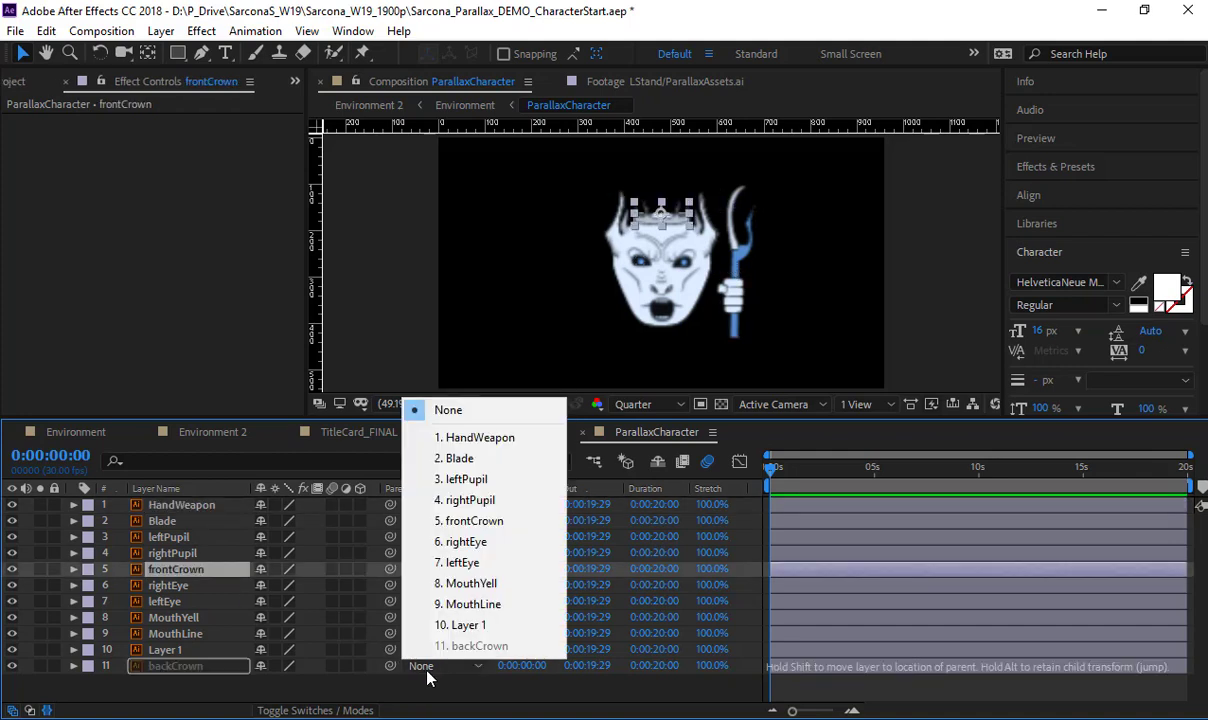
pyautogui.click(472, 521)
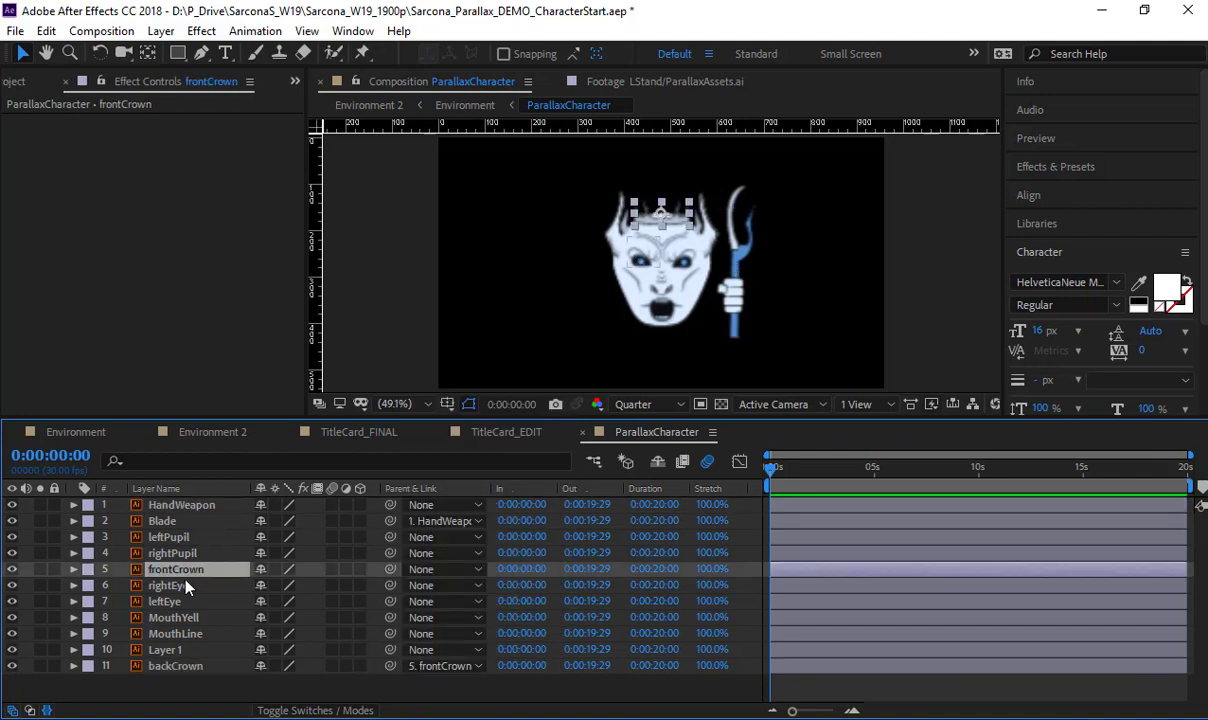
# Parent the rightEye, leftEye, MouthYell and MouthLine layers to Layer 1
pyautogui.click(170, 585)
pyautogui.keyDown('shift'); pyautogui.click(170, 601); pyautogui.keyUp('shift')
pyautogui.keyDown('shift'); pyautogui.click(185, 618); pyautogui.keyUp('shift')
pyautogui.keyDown('shift'); pyautogui.click(185, 634); pyautogui.keyUp('shift')
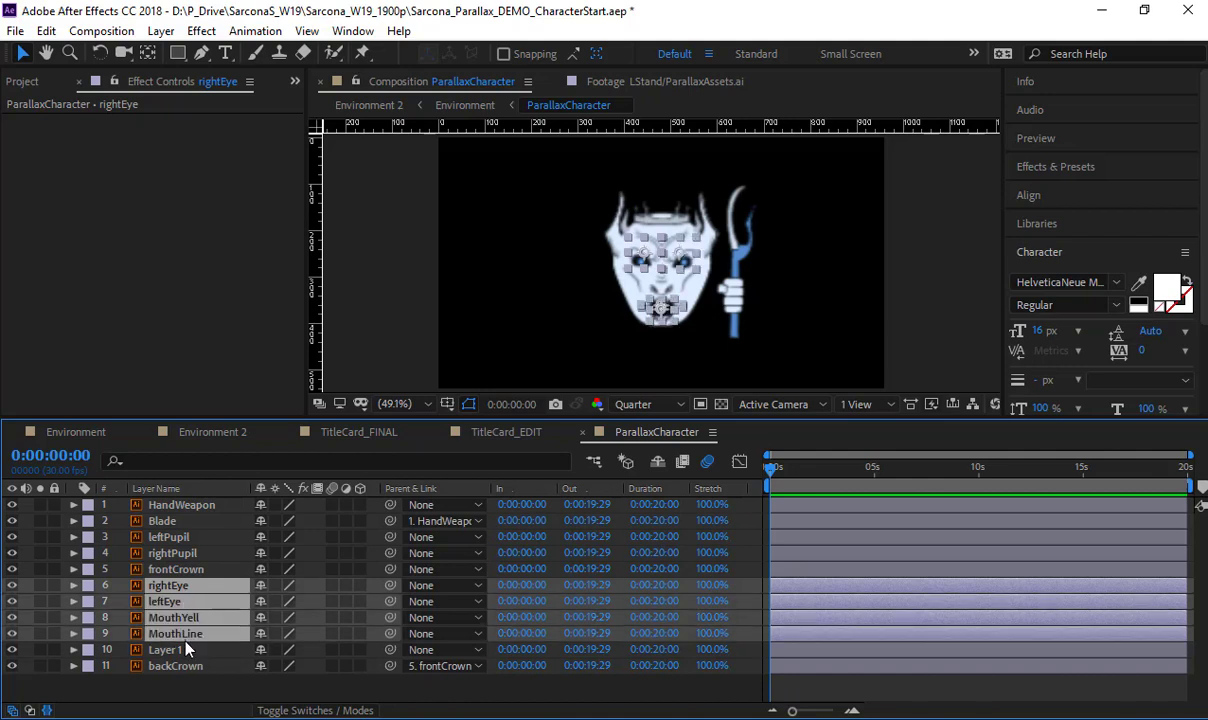
pyautogui.click(432, 634)
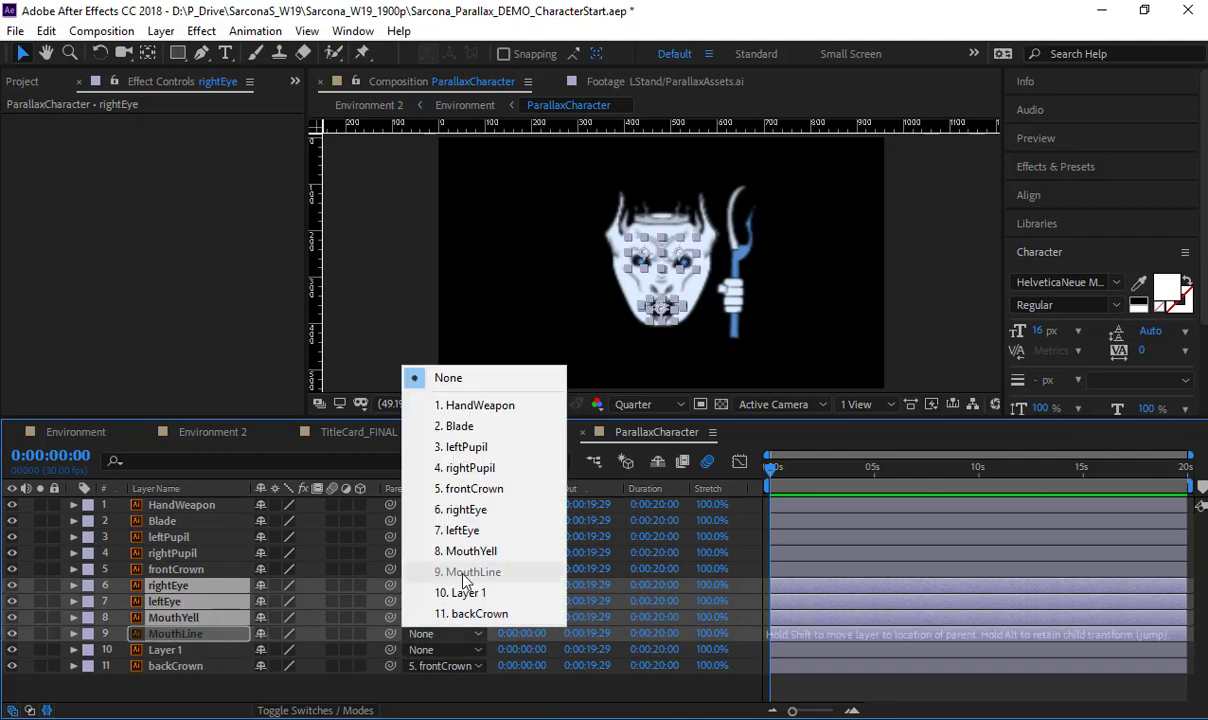
pyautogui.click(440, 592)
# Rename Layer 1 as Face and save the project
pyautogui.click(169, 652)
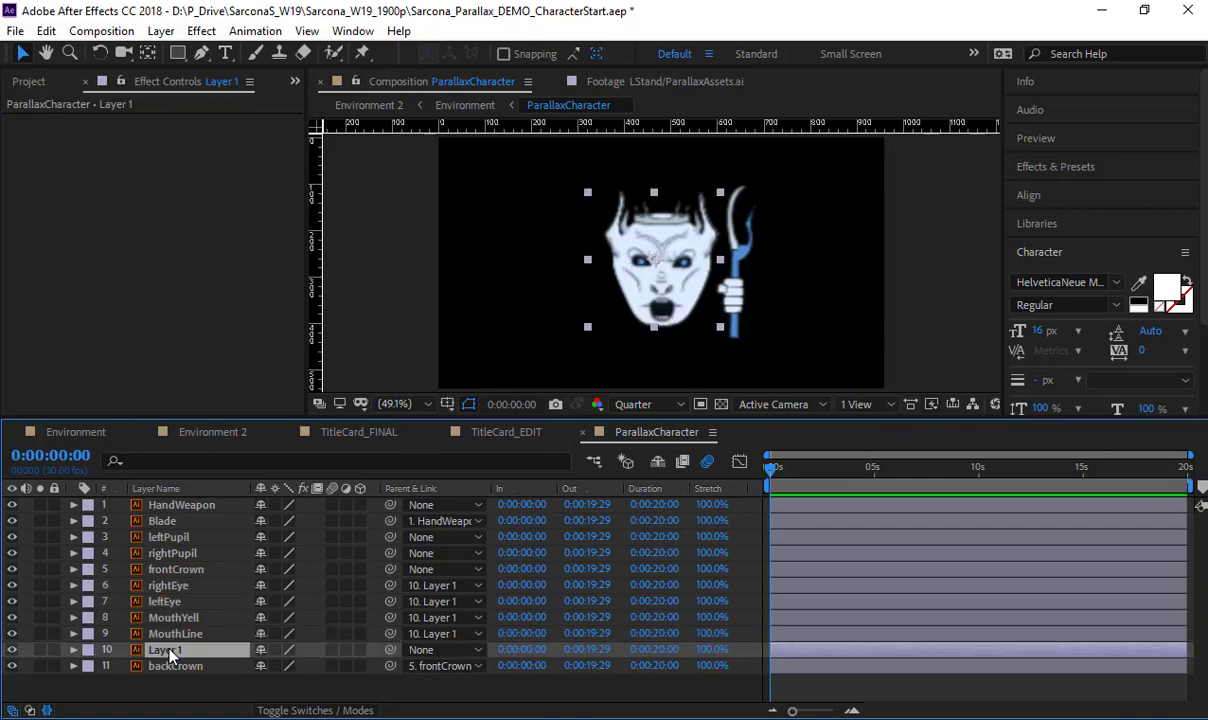
pyautogui.press('Return')
pyautogui.write('Face')
pyautogui.press('Return')
pyautogui.hotkey('ctrl', 's')
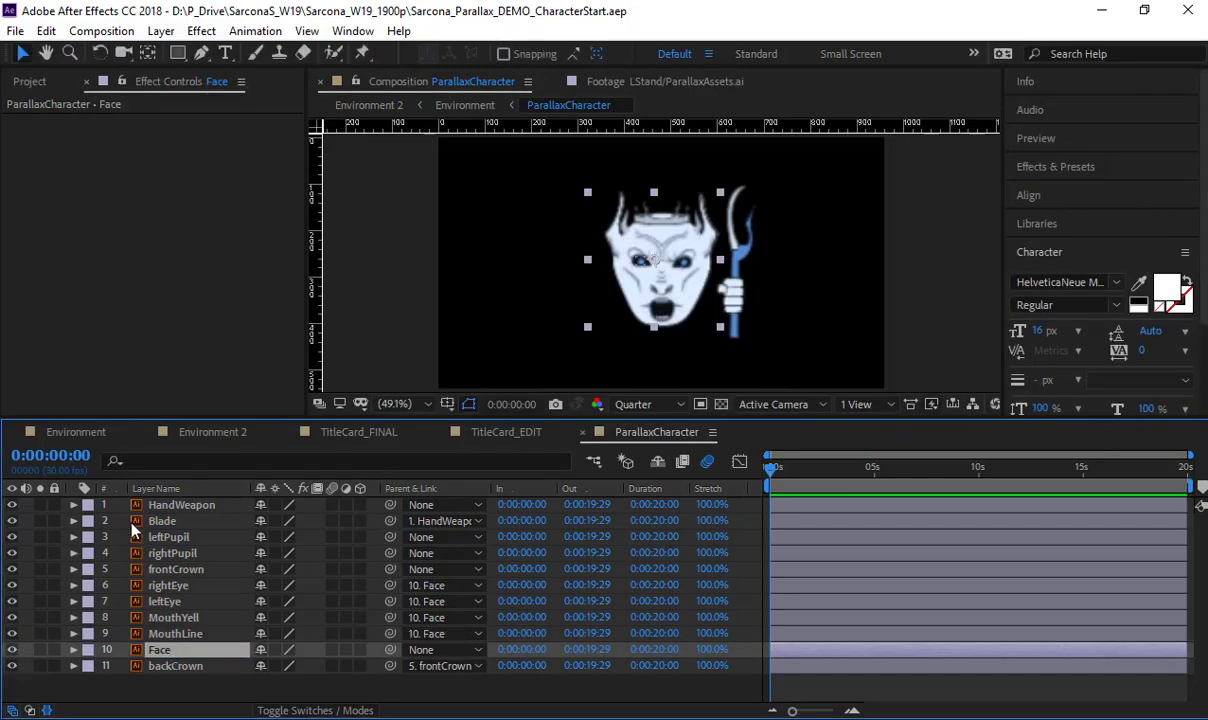
# Lock the effect controls on Environment's ParallaxCharacter layer and return to the ParallaxCharacter composition
pyautogui.click(41, 80)
pyautogui.click(75, 432)
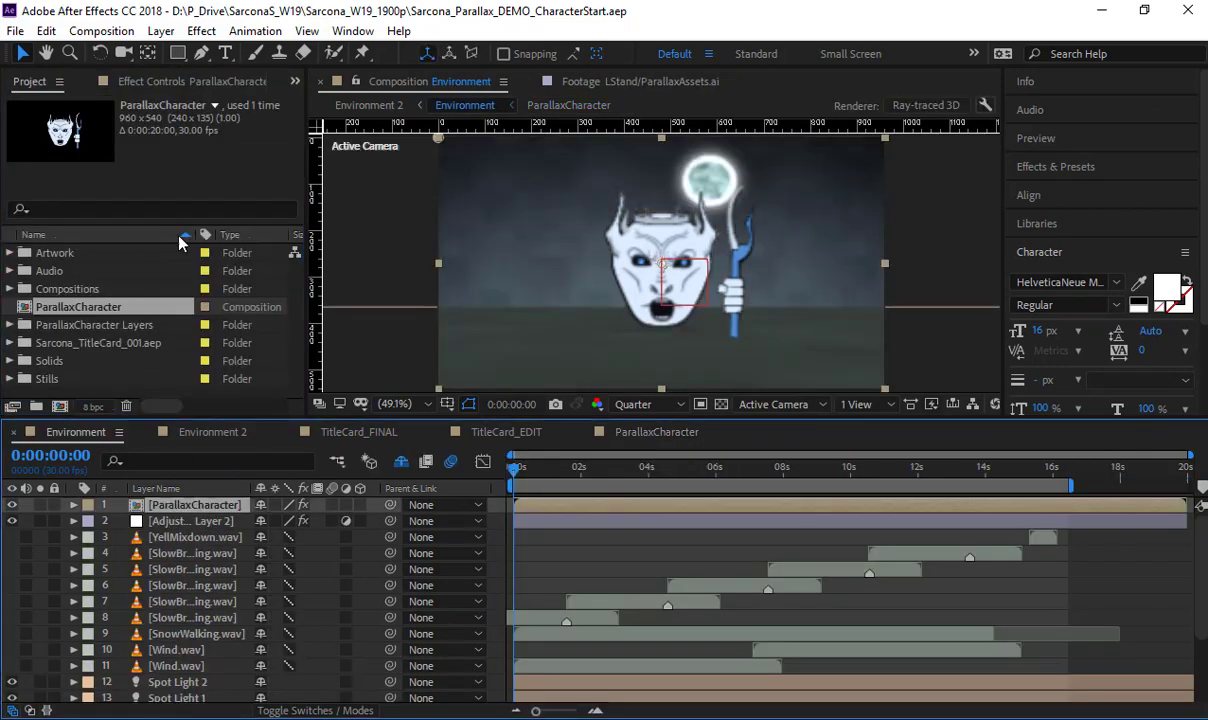
pyautogui.click(171, 81)
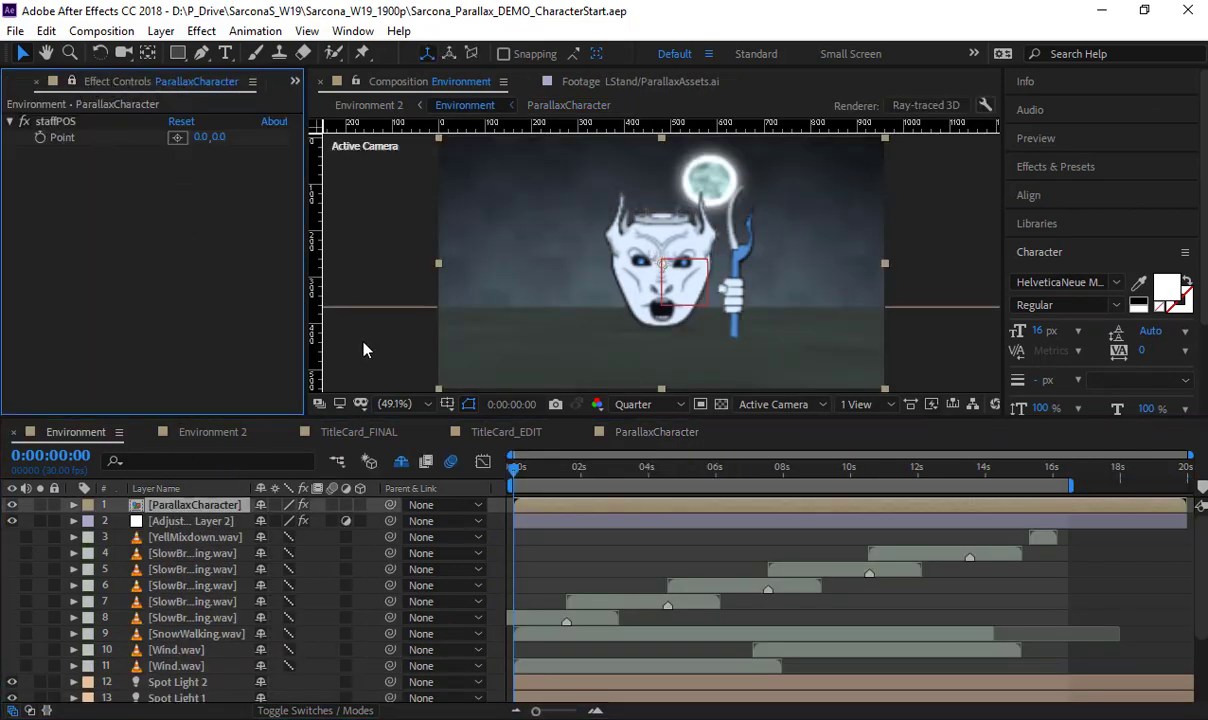
pyautogui.click(660, 431)
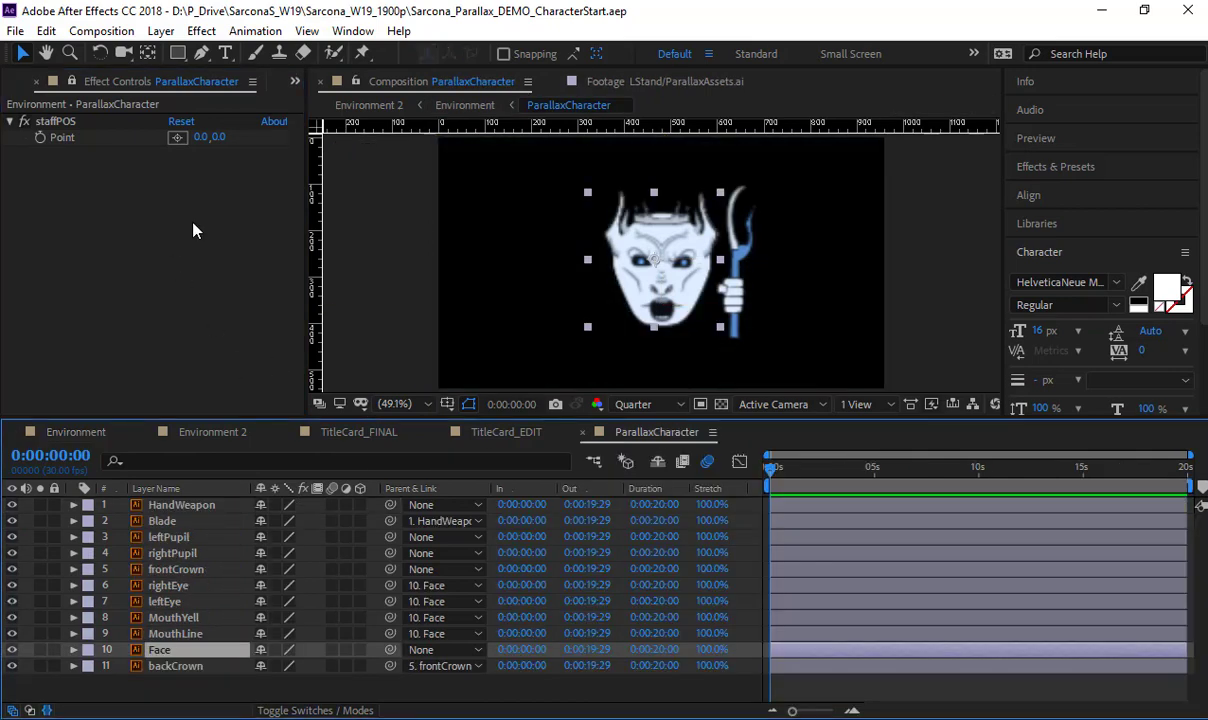
# Give HandWeapon's Position an expression adding the staffPOS Point to transform.position, and save the project
pyautogui.click(190, 505)
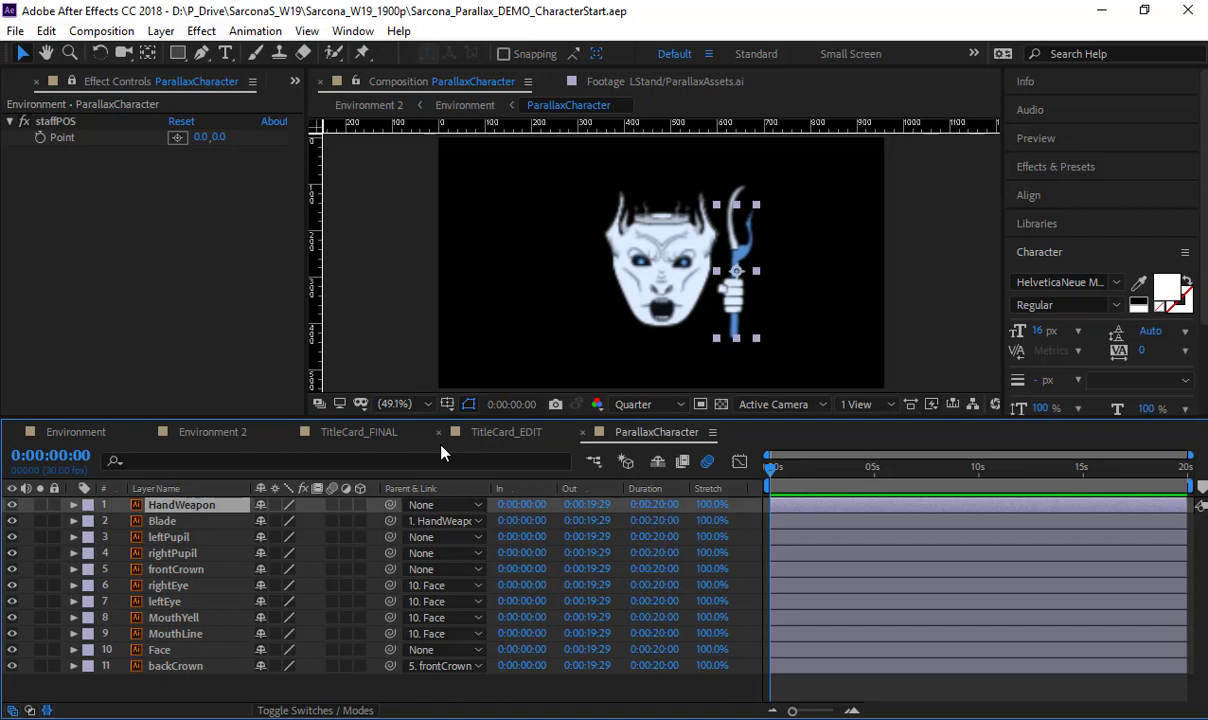
pyautogui.press('p')
pyautogui.keyDown('alt'); pyautogui.click(121, 521); pyautogui.keyUp('alt')
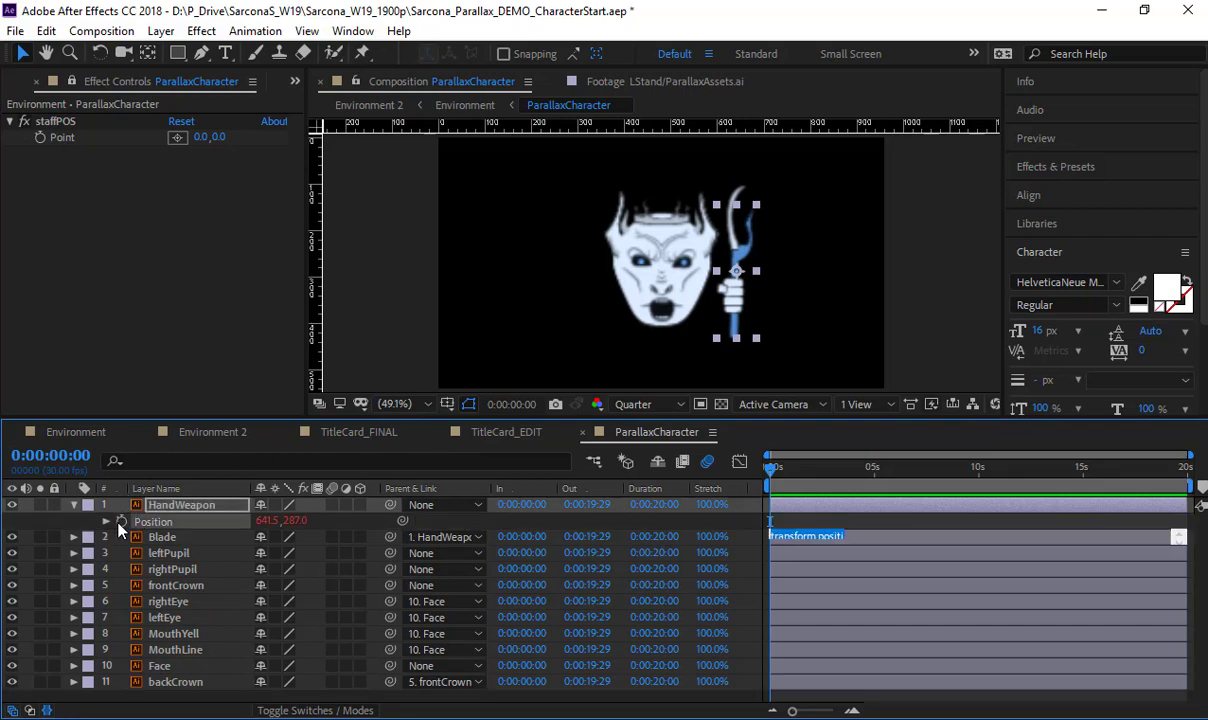
pyautogui.moveTo(309, 536); pyautogui.dragTo(62, 137)
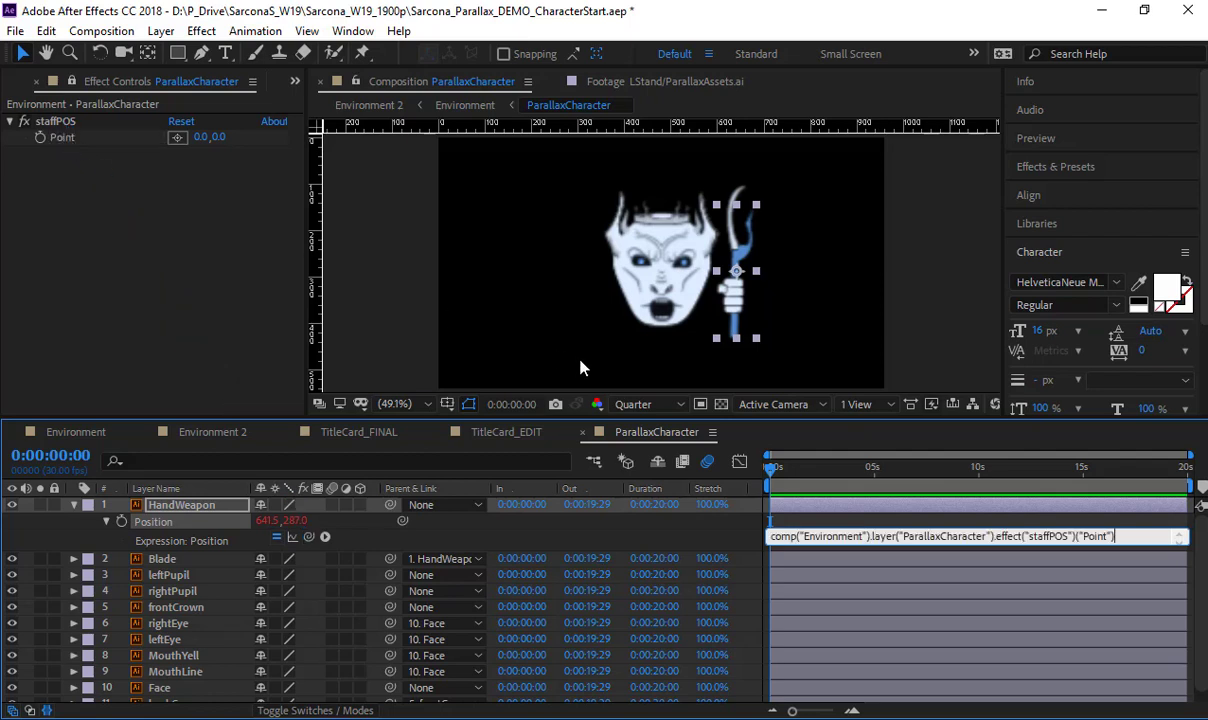
pyautogui.write('+')
pyautogui.moveTo(311, 540); pyautogui.dragTo(227, 525)
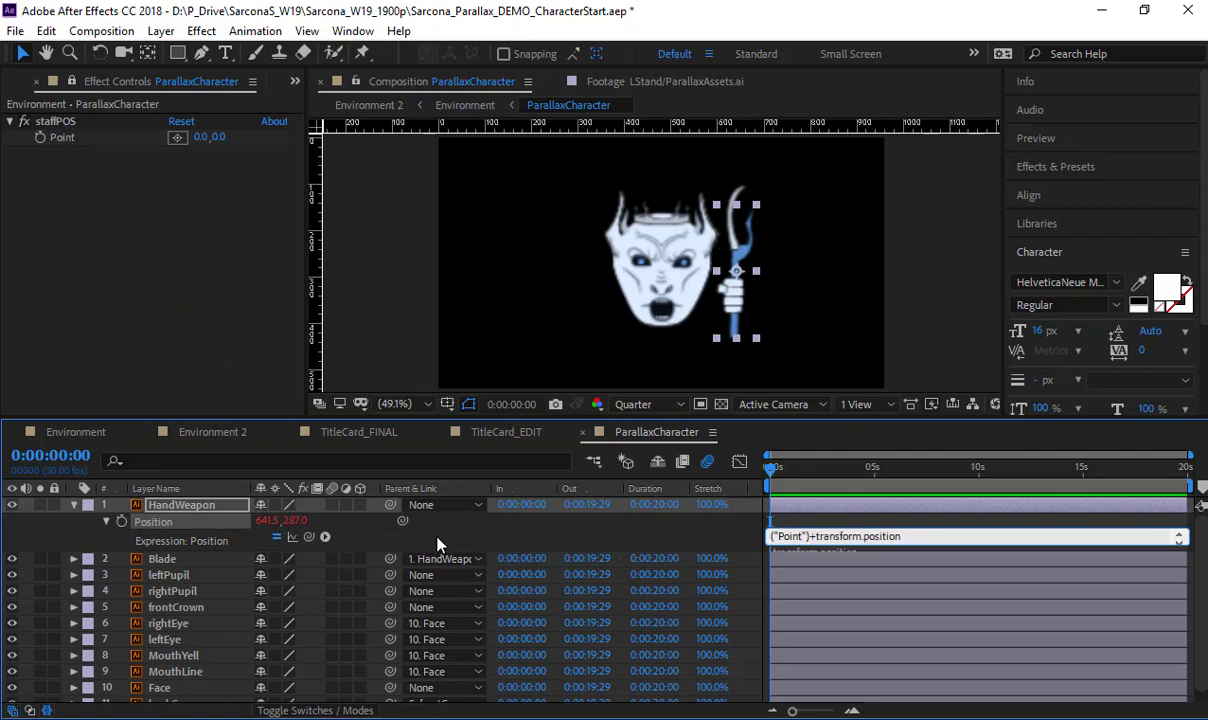
pyautogui.click(437, 545)
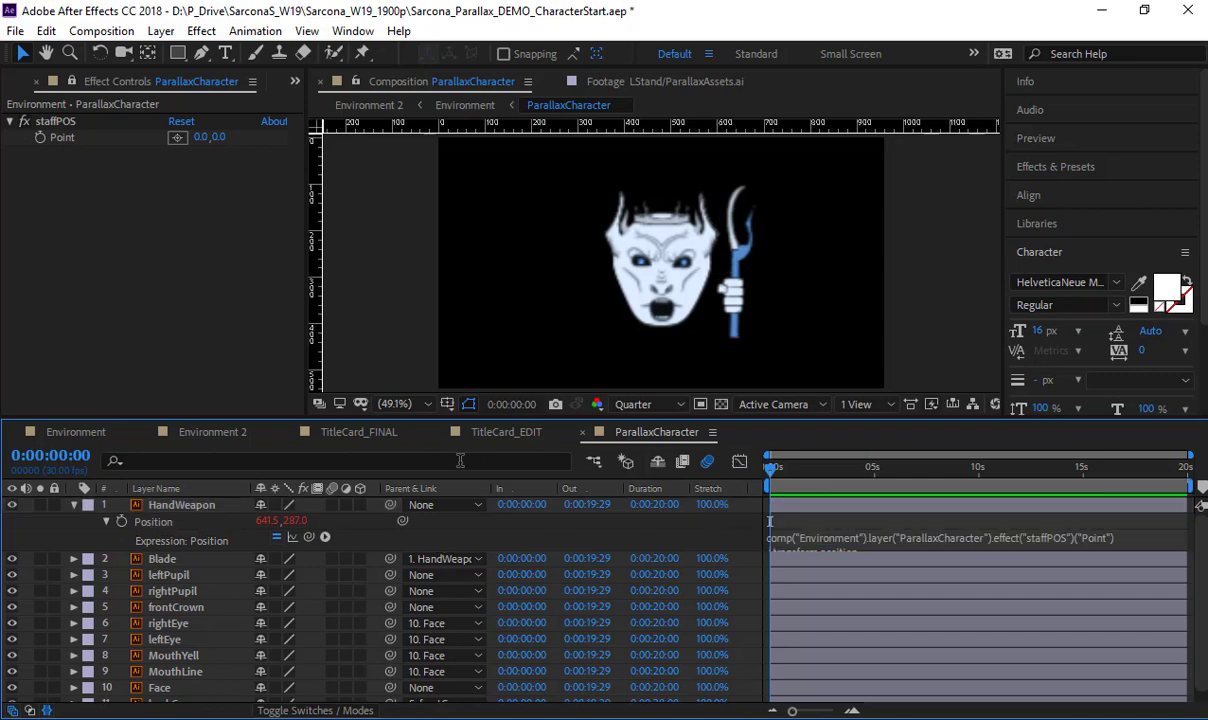
pyautogui.hotkey('ctrl', 's')
# Test the staff link in Environment by varying the staffPOS Point X value, and undo the change
pyautogui.click(95, 431)
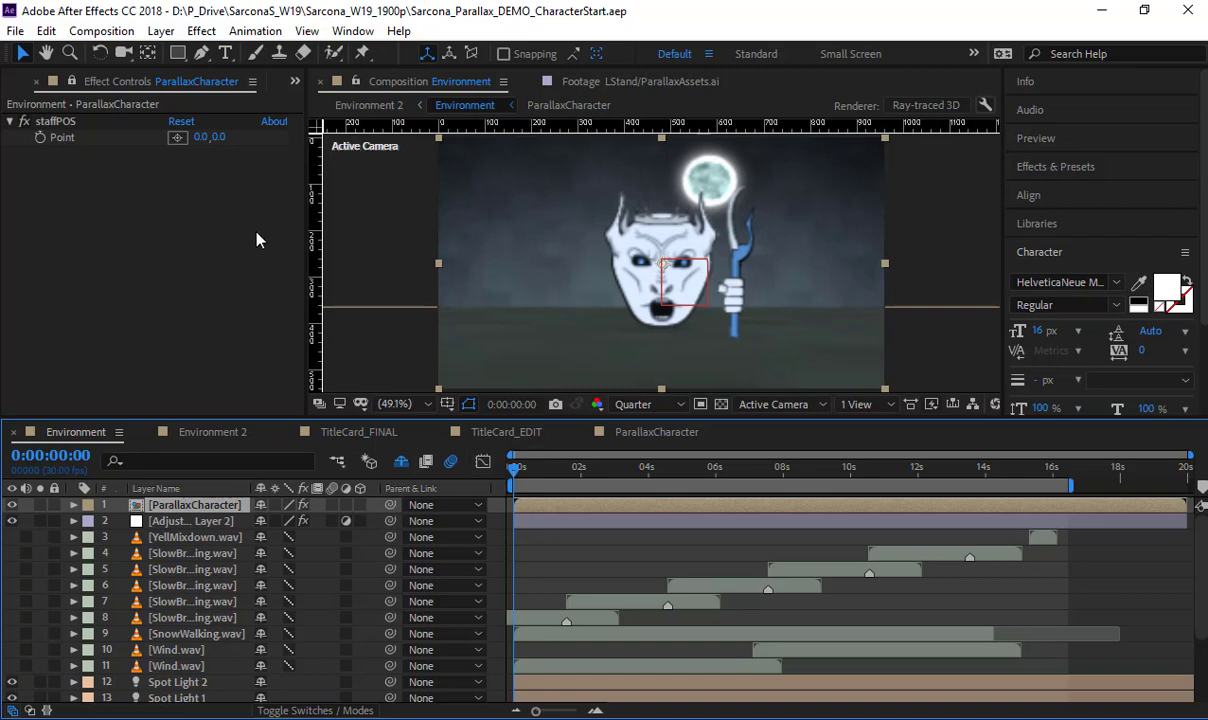
pyautogui.moveTo(200, 137); pyautogui.dragTo(180, 156)
pyautogui.hotkey('ctrl', 'z')
pyautogui.click(201, 31)
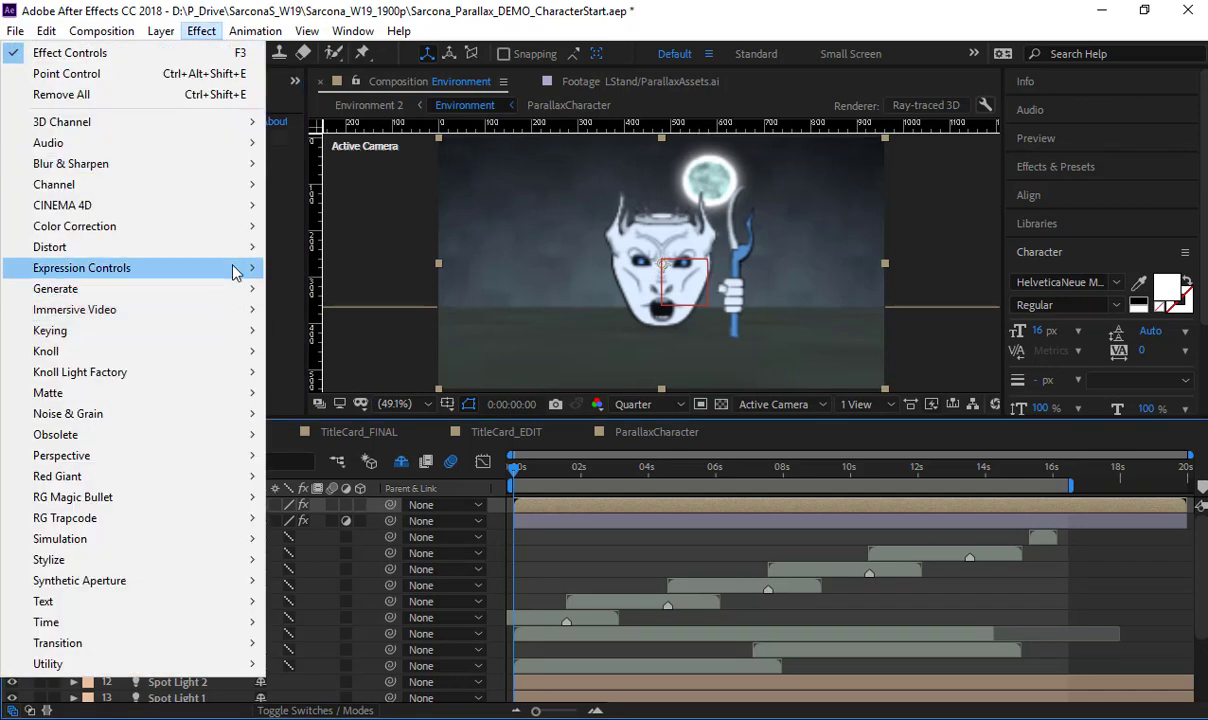
pyautogui.moveTo(237, 268)
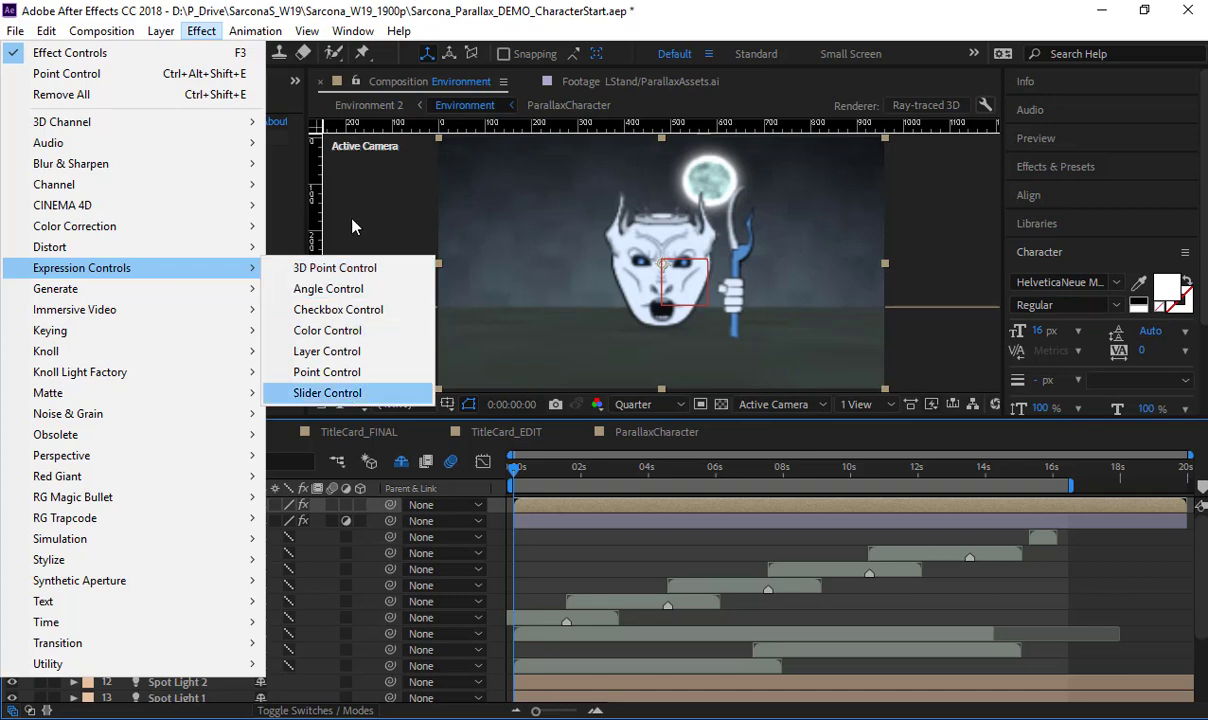
pyautogui.click(635, 450)
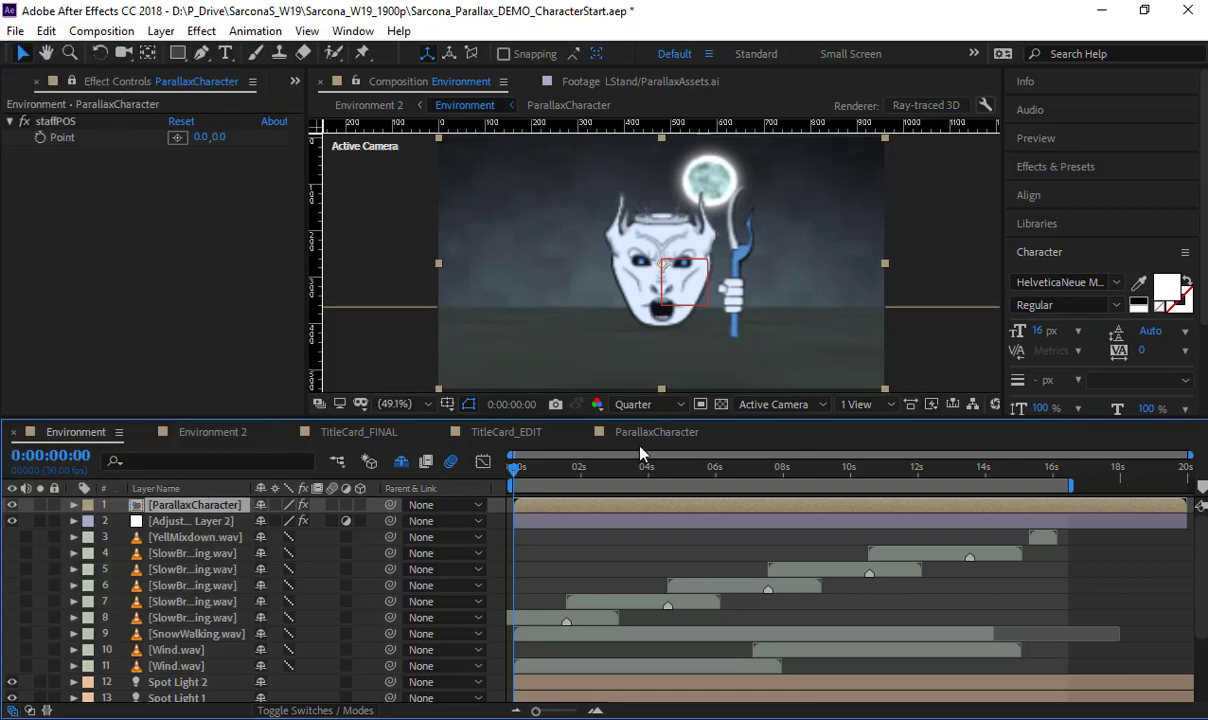
# Try varying the HandWeapon layer's Rotation in ParallaxCharacter, undo the change, and return to the Environment composition
pyautogui.click(651, 441)
pyautogui.click(197, 512)
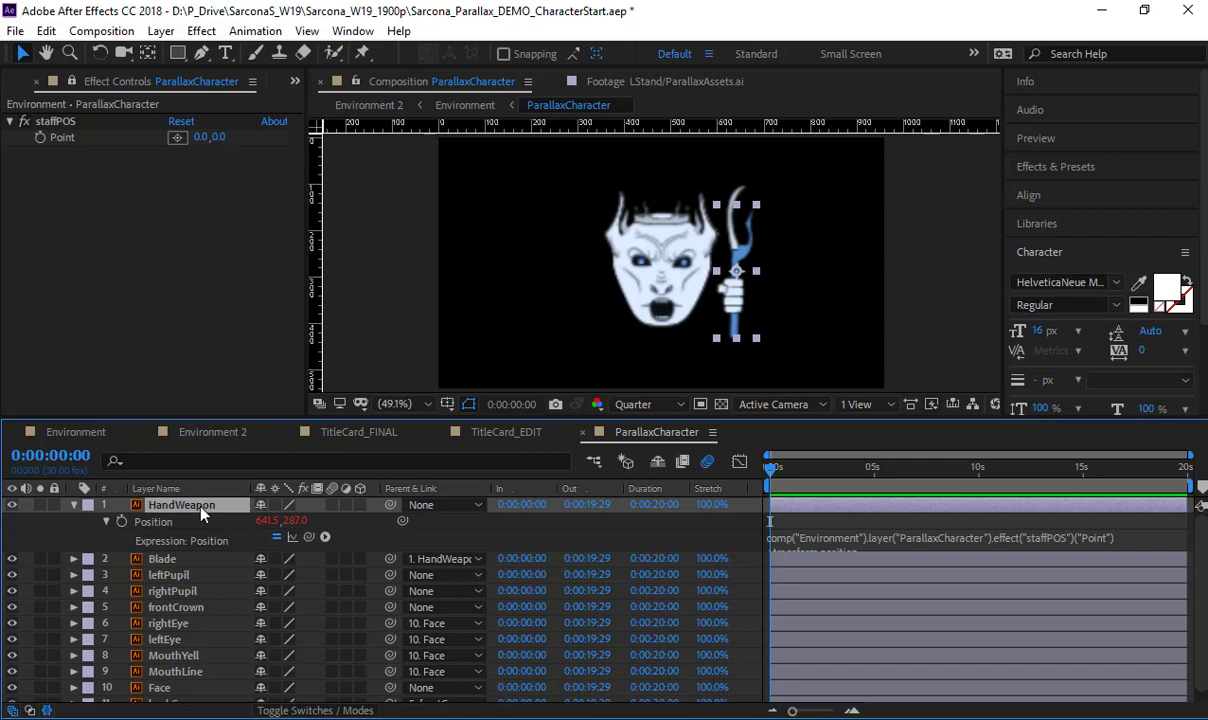
pyautogui.press('r')
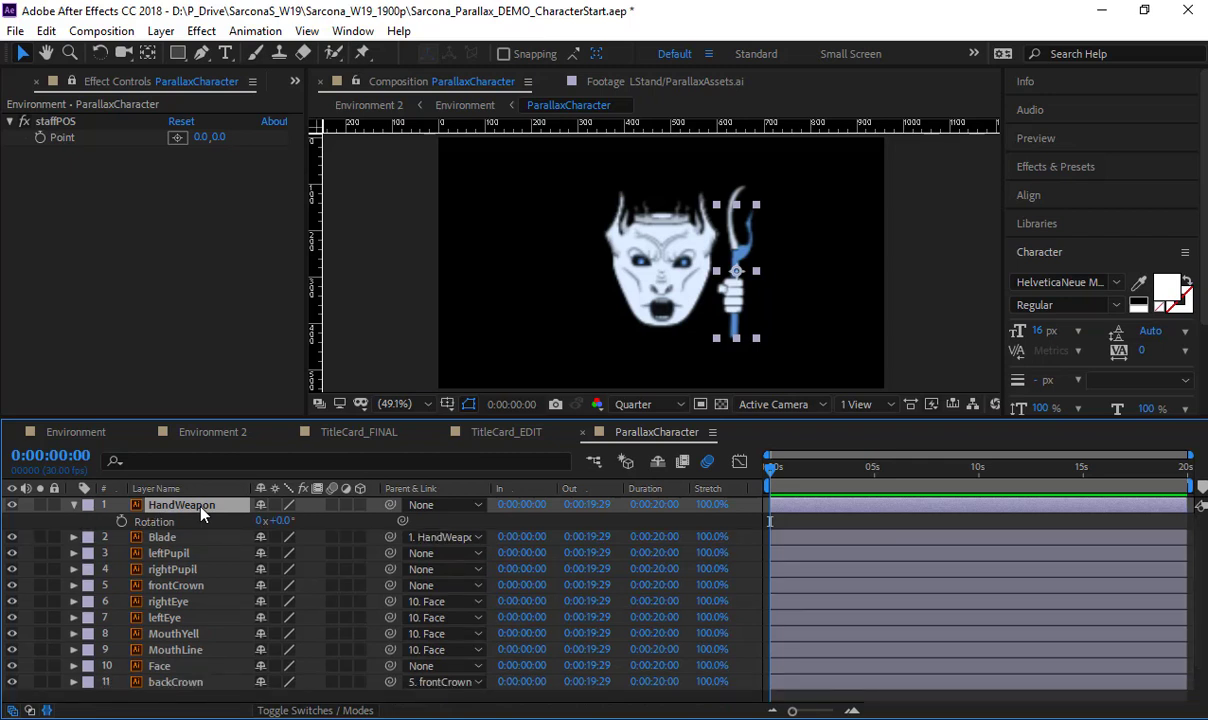
pyautogui.moveTo(283, 521); pyautogui.dragTo(258, 514)
pyautogui.hotkey('ctrl', 'z')
pyautogui.click(89, 436)
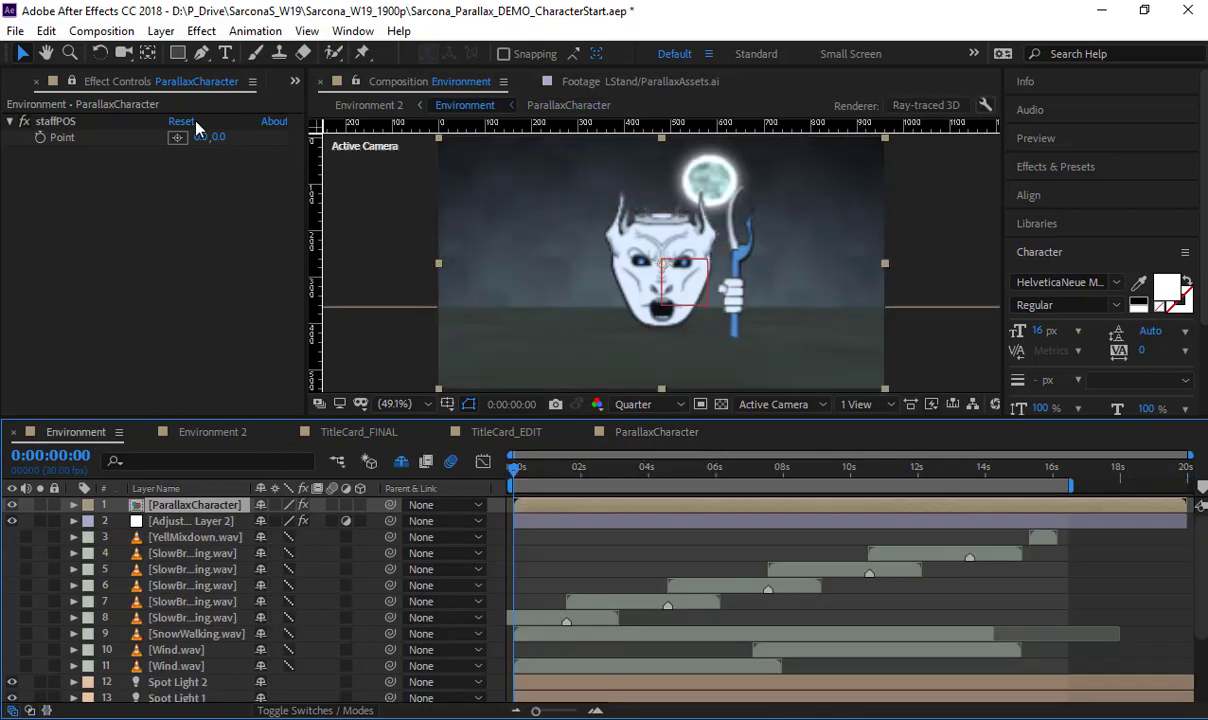
# Add a Slider Control to Environment's ParallaxCharacter layer and link HandWeapon's Rotation to its Slider with an expression
pyautogui.click(201, 31)
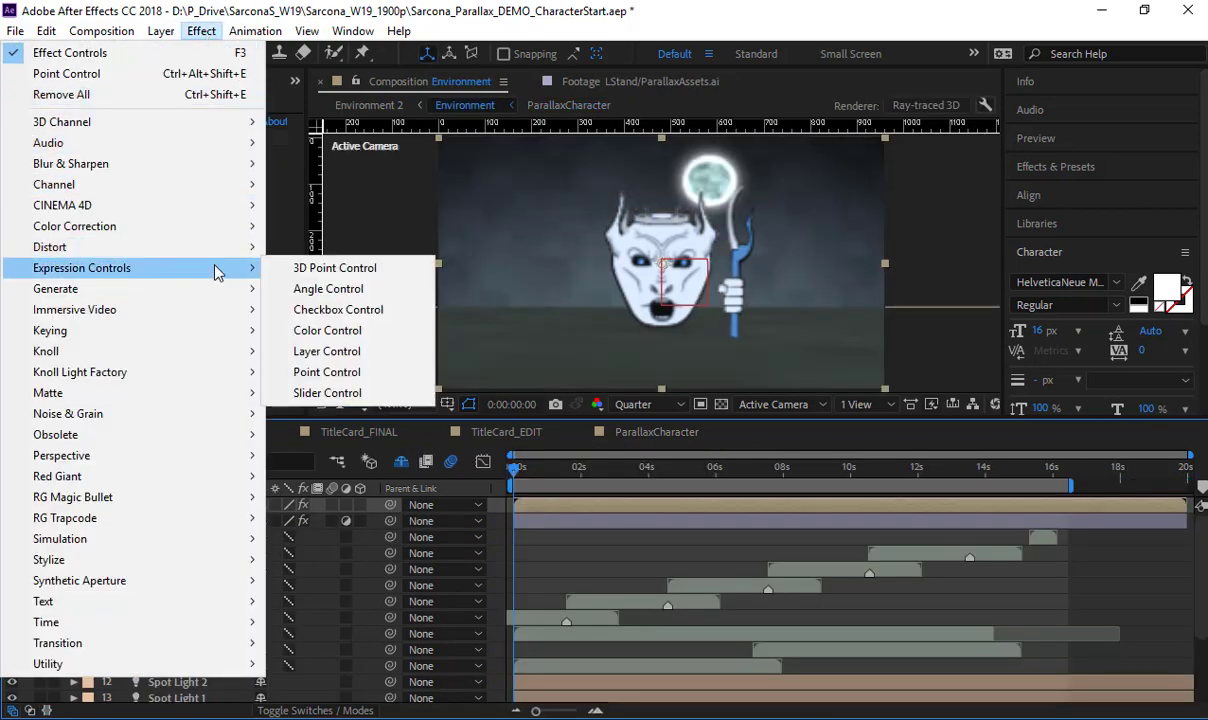
pyautogui.click(313, 393)
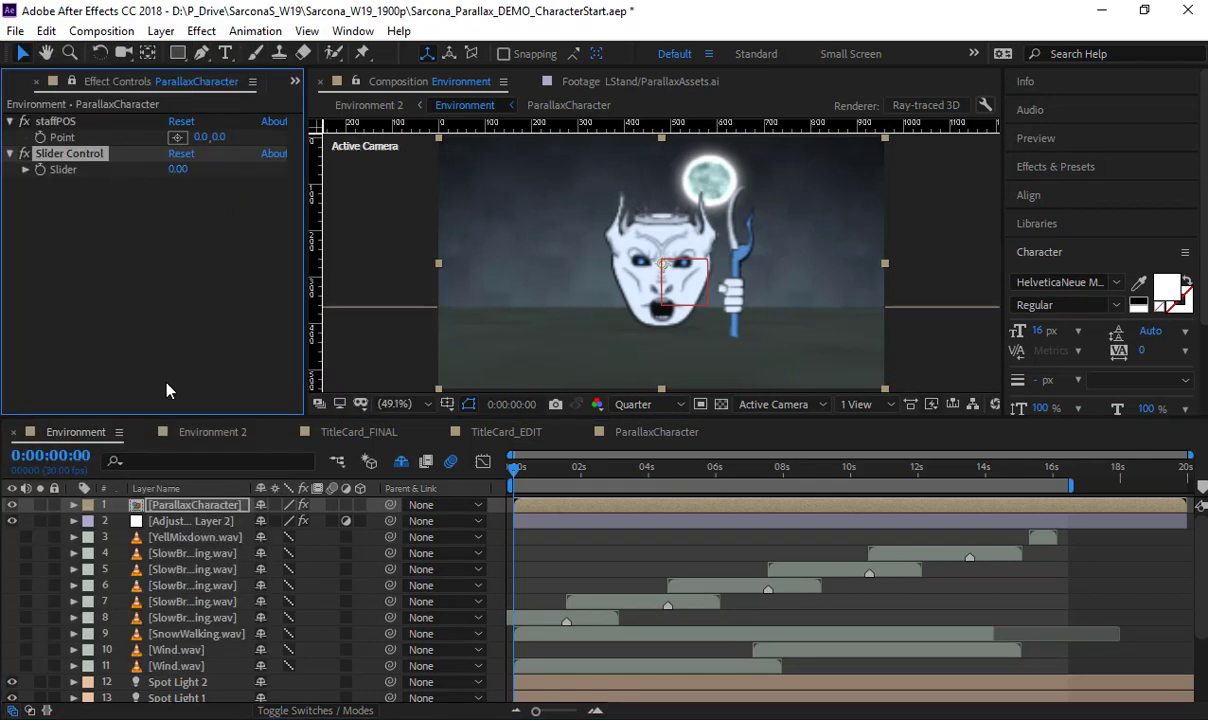
pyautogui.click(630, 432)
pyautogui.keyDown('alt'); pyautogui.click(121, 521); pyautogui.keyUp('alt')
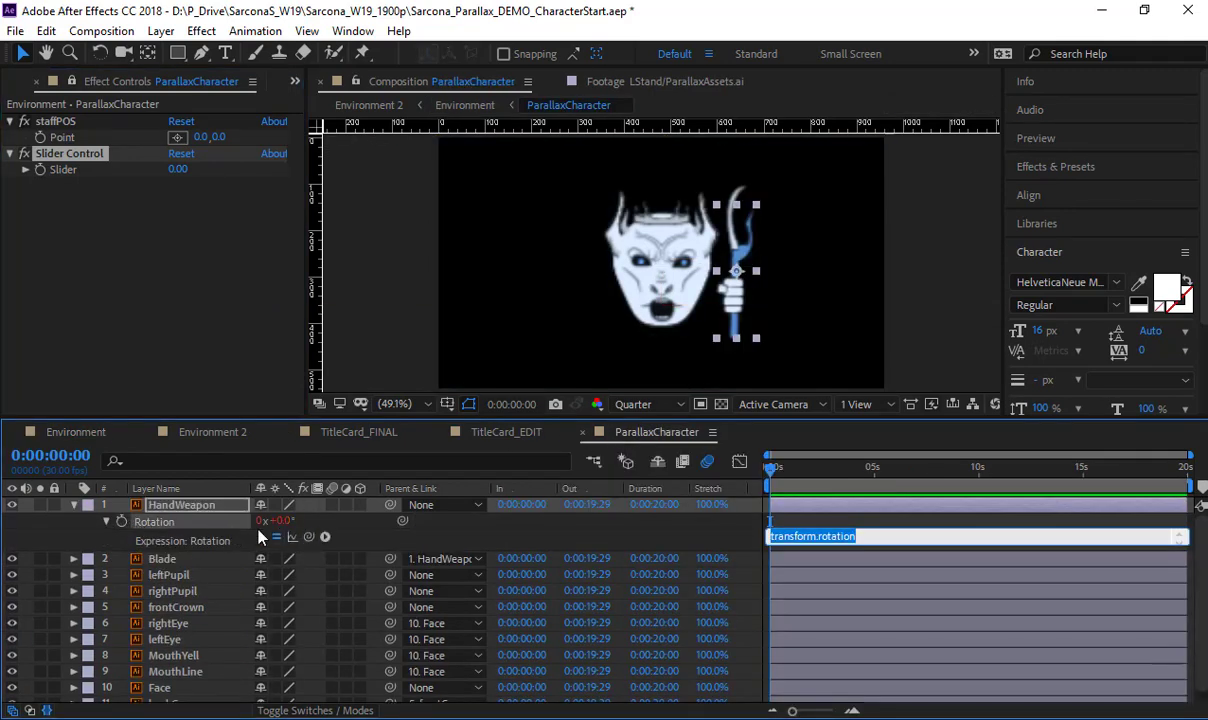
pyautogui.moveTo(308, 536); pyautogui.dragTo(65, 168)
pyautogui.click(521, 538)
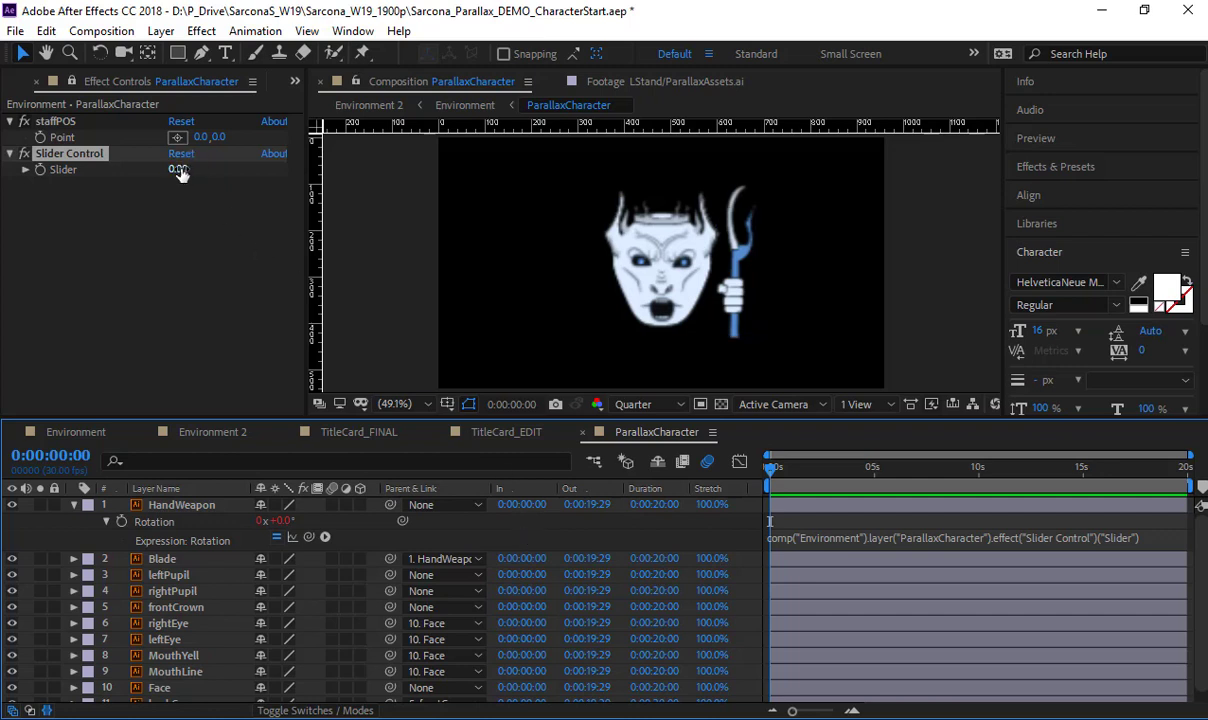
# Test the rotation link by varying the Slider value, return to the Environment composition, and reset the Slider to 0
pyautogui.moveTo(180, 172)
pyautogui.mouseDown()
pyautogui.moveTo(212, 170)
pyautogui.moveTo(189, 170)
pyautogui.moveTo(198, 175)
pyautogui.mouseUp()
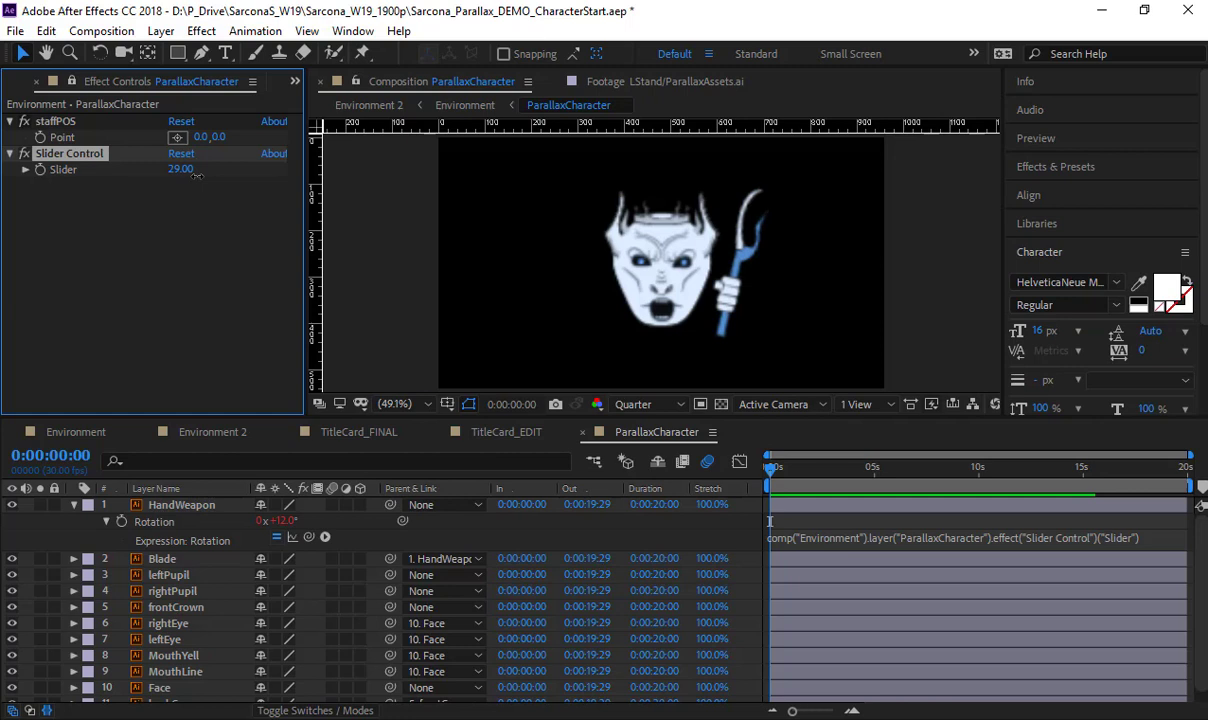
pyautogui.moveTo(197, 176)
pyautogui.mouseDown()
pyautogui.moveTo(151, 165)
pyautogui.moveTo(167, 172)
pyautogui.moveTo(132, 176)
pyautogui.moveTo(242, 191)
pyautogui.moveTo(255, 178)
pyautogui.moveTo(208, 197)
pyautogui.moveTo(180, 172)
pyautogui.mouseUp()
pyautogui.click(75, 432)
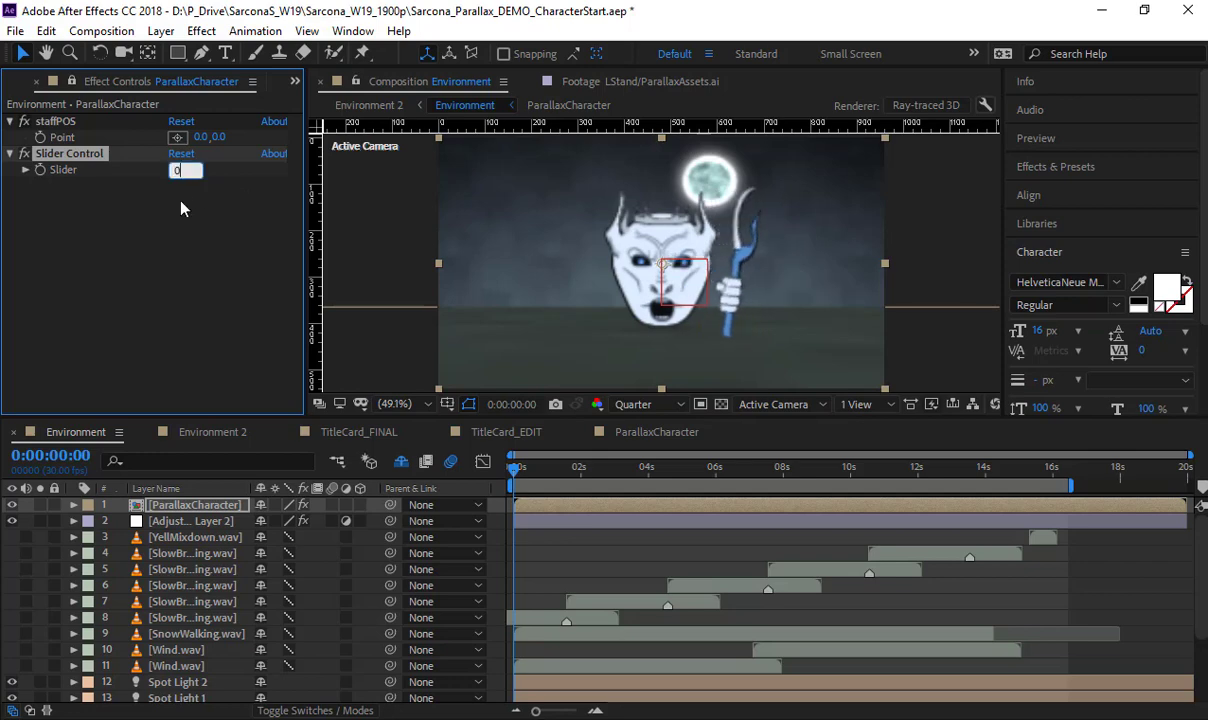
pyautogui.write('0')
pyautogui.press('Return')
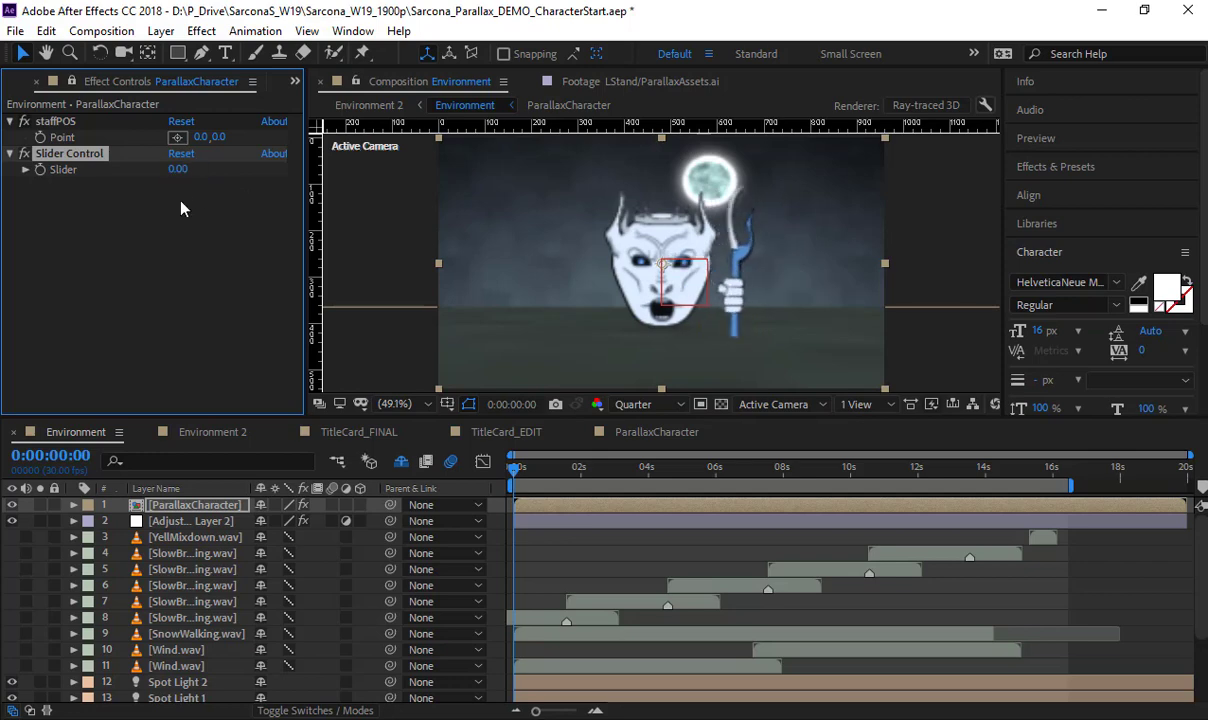
# Try moving HandWeapon's anchor point to the lower end of the staff in the ParallaxCharacter composition
pyautogui.click(645, 434)
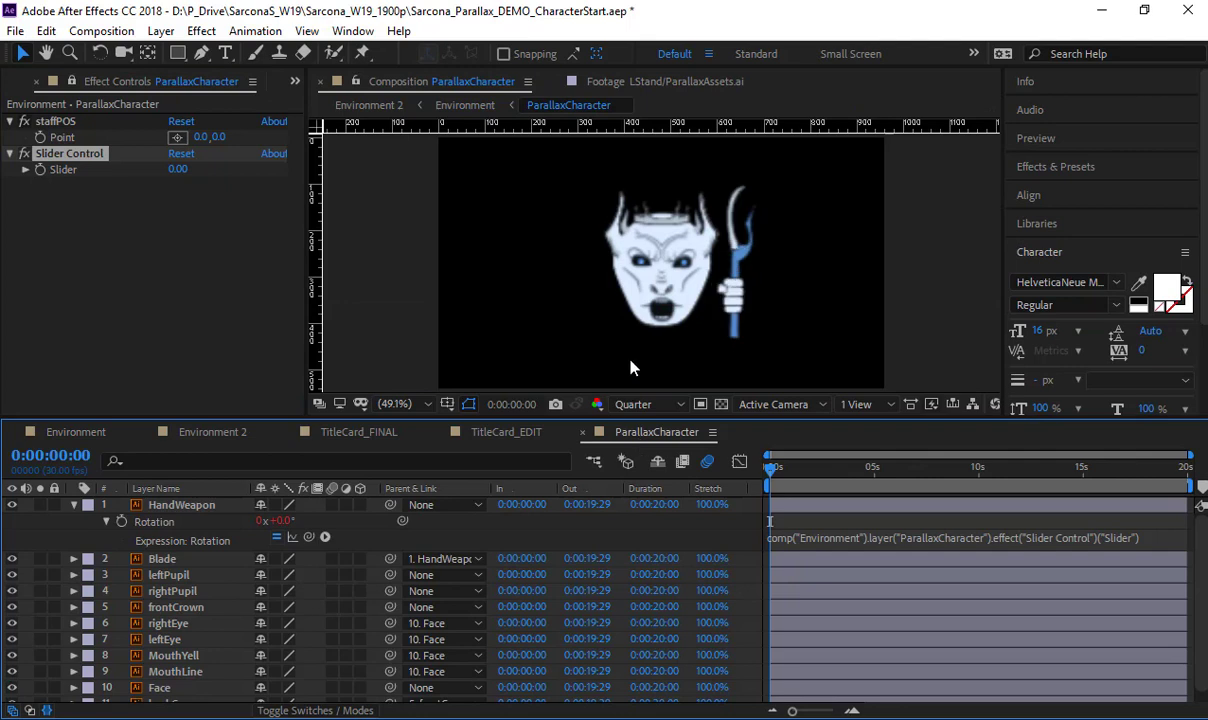
pyautogui.click(185, 505)
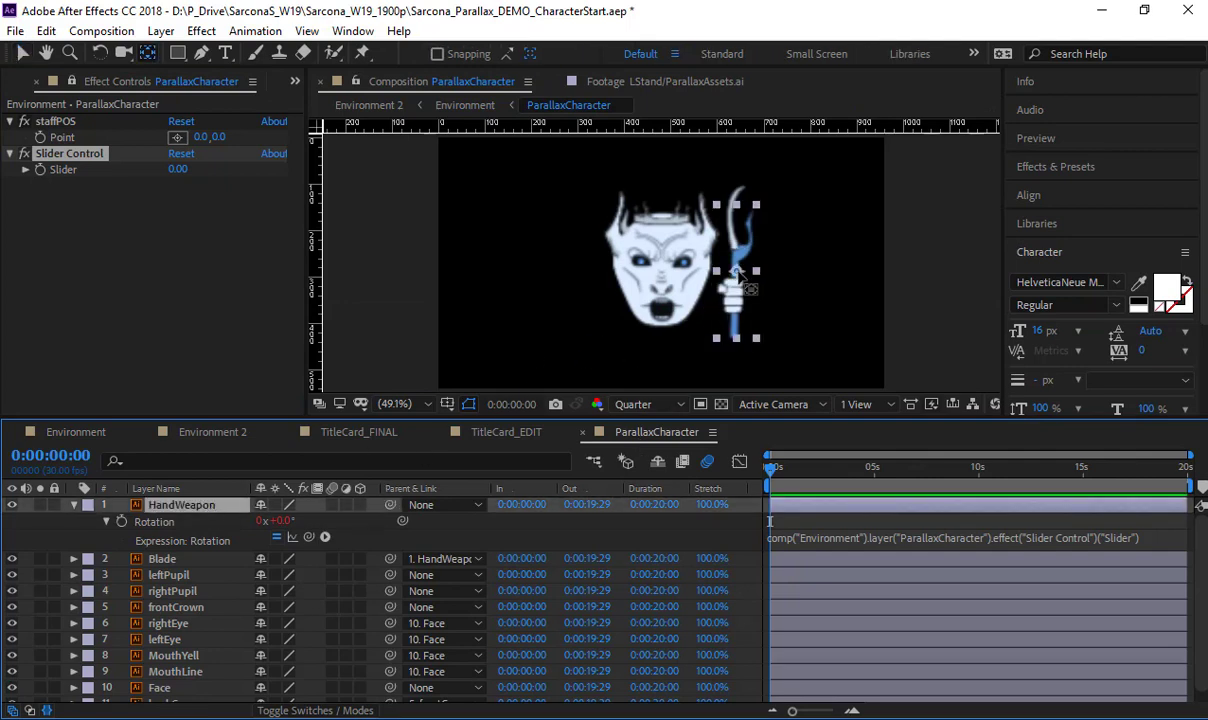
pyautogui.moveTo(738, 273); pyautogui.dragTo(738, 336)
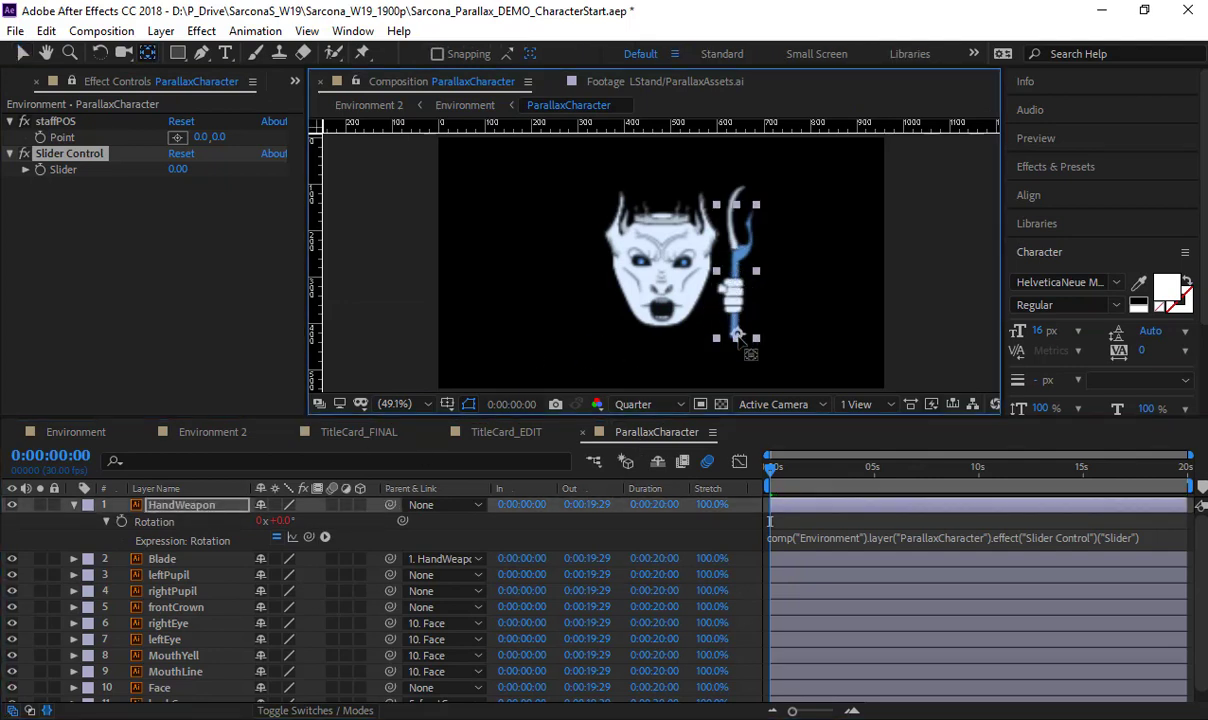
# Test the staff's rotation in Environment by varying the Slider value, and undo the change
pyautogui.click(100, 432)
pyautogui.moveTo(178, 169); pyautogui.dragTo(299, 210)
pyautogui.hotkey('ctrl', 'z')
# In ParallaxCharacter, move HandWeapon's anchor point up onto the hand gripping the staff
pyautogui.click(636, 432)
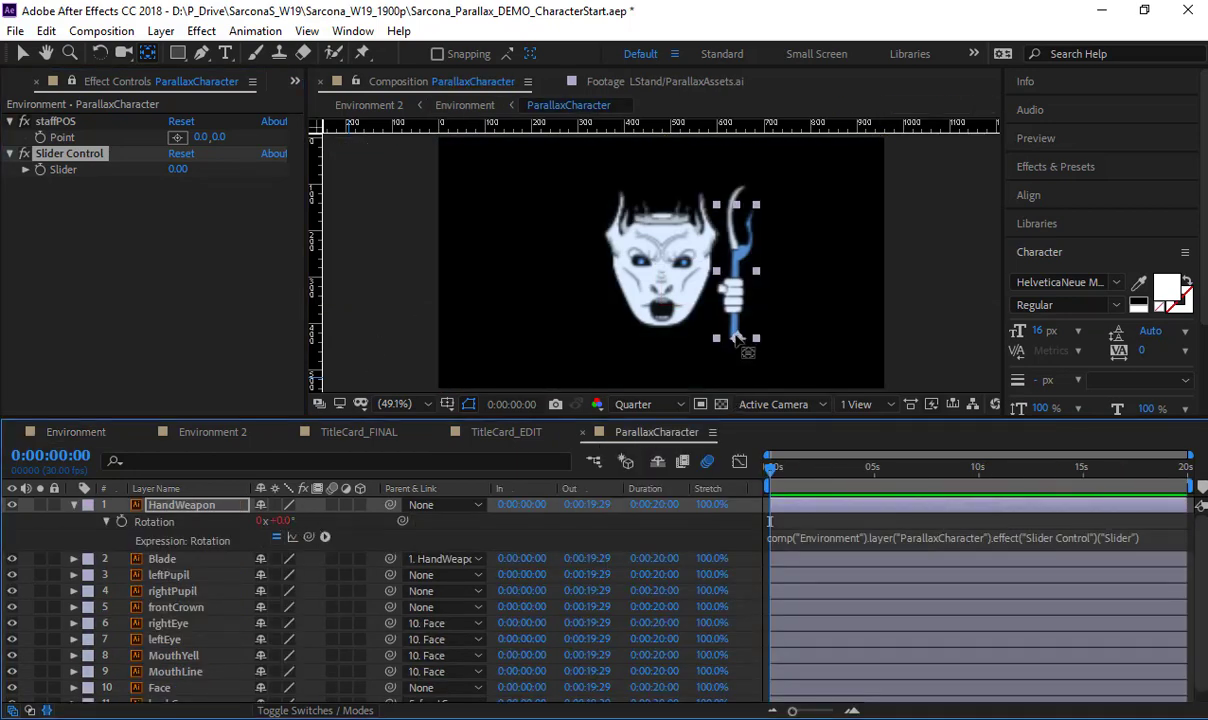
pyautogui.moveTo(736, 340); pyautogui.dragTo(735, 300)
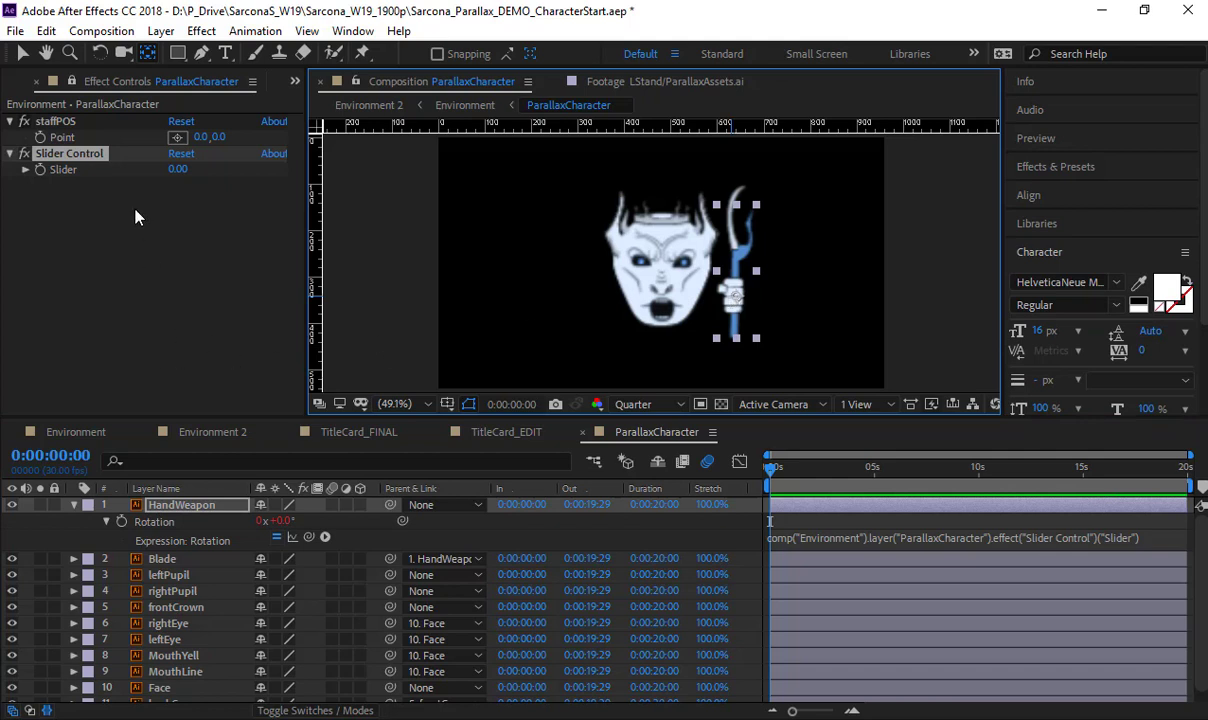
# Rename the Slider Control effect as staffROT
pyautogui.press('Return')
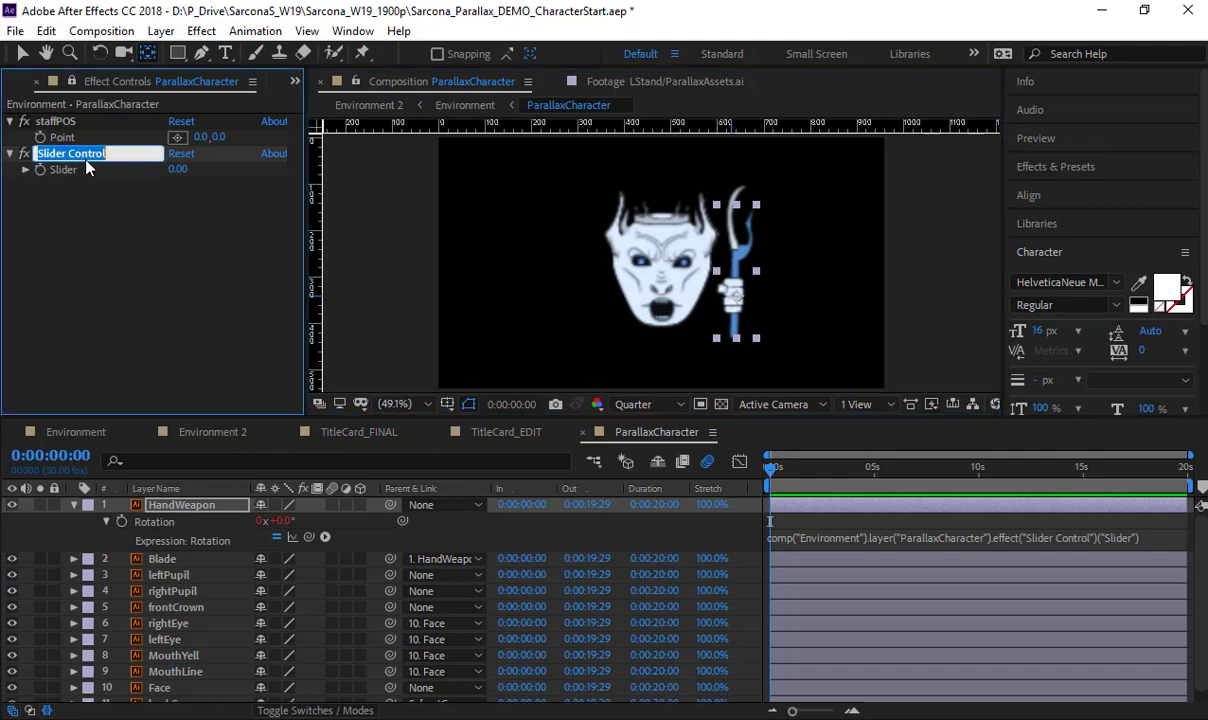
pyautogui.write('staffROT')
pyautogui.press('Return')
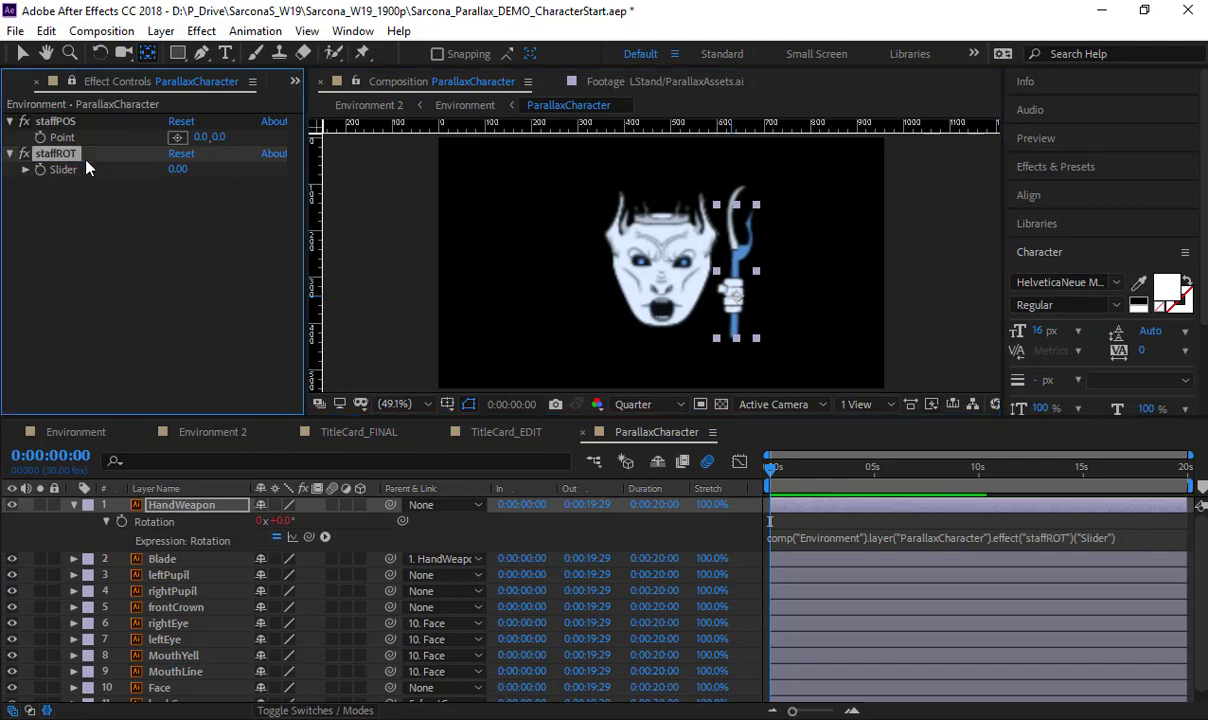
pyautogui.click(55, 121)
pyautogui.click(60, 154)
pyautogui.click(62, 123)
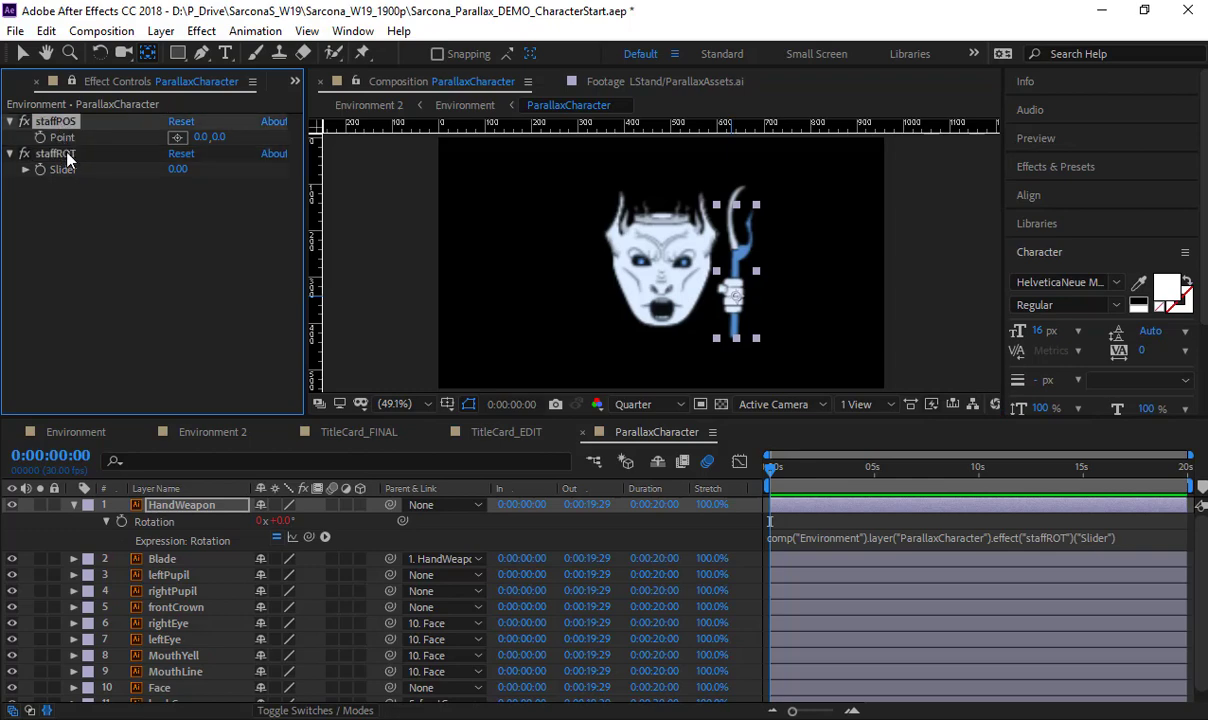
pyautogui.click(66, 156)
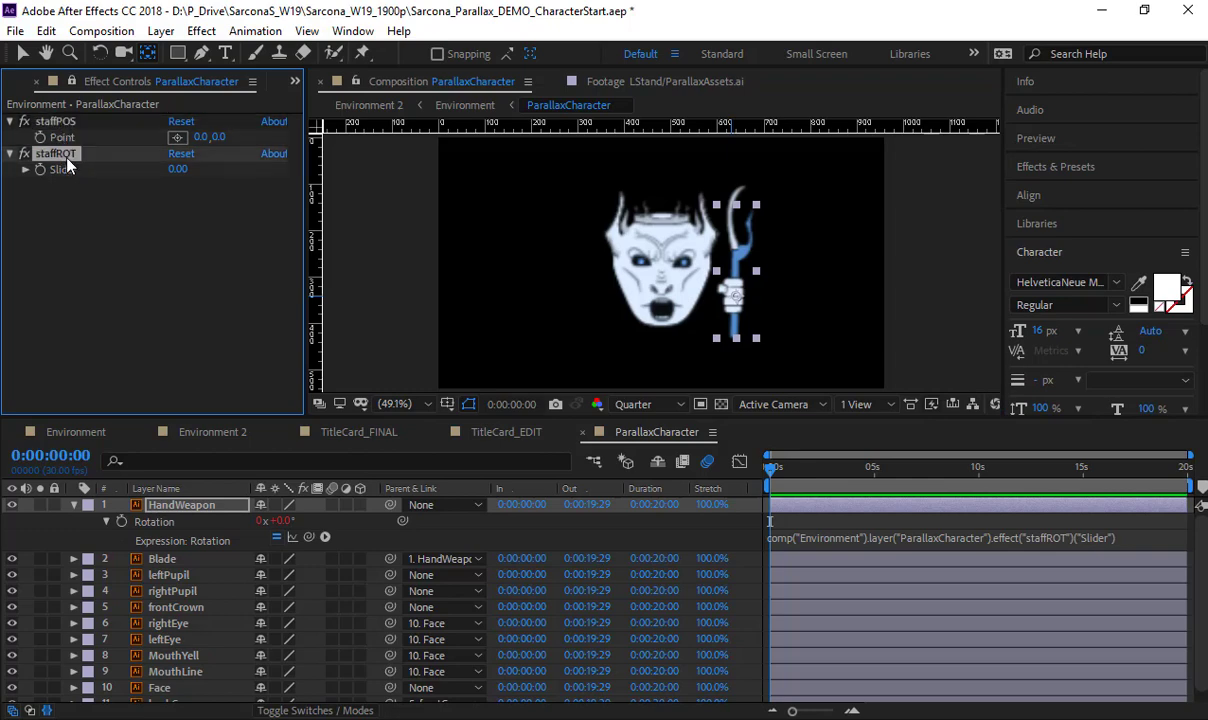
# Add a Point Control to the ParallaxCharacter layer in Environment and rename it leftPupil
pyautogui.click(60, 432)
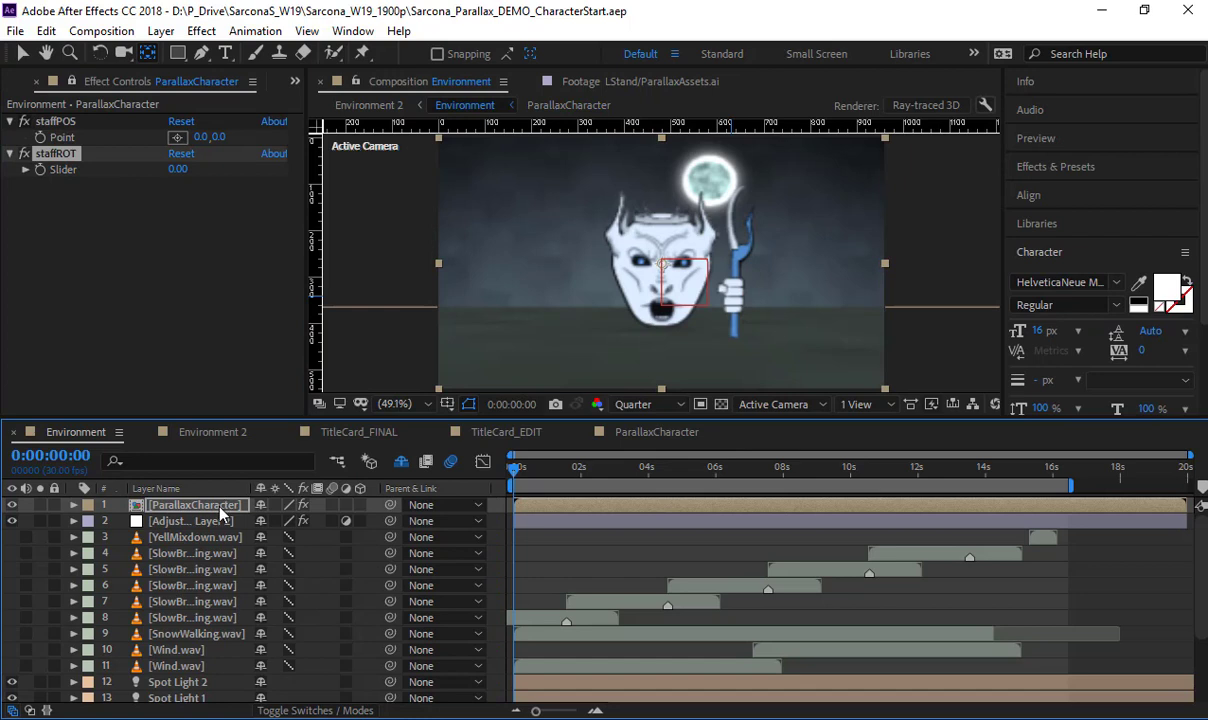
pyautogui.click(224, 505)
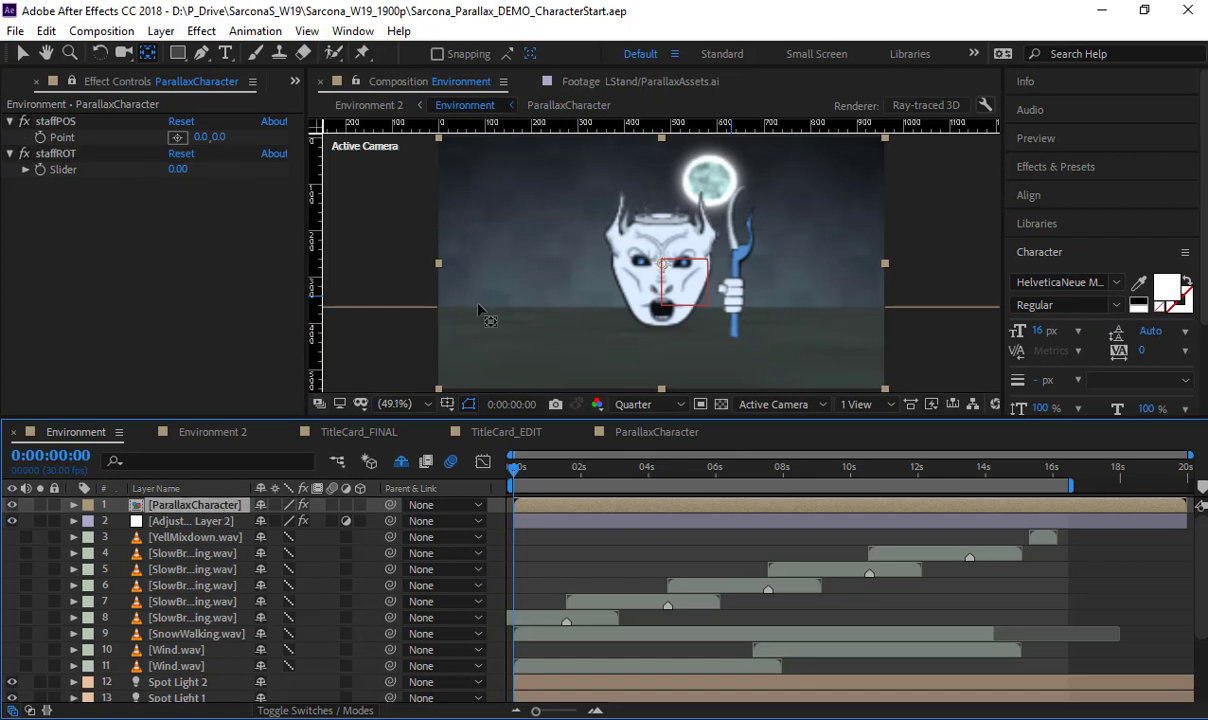
pyautogui.click(200, 32)
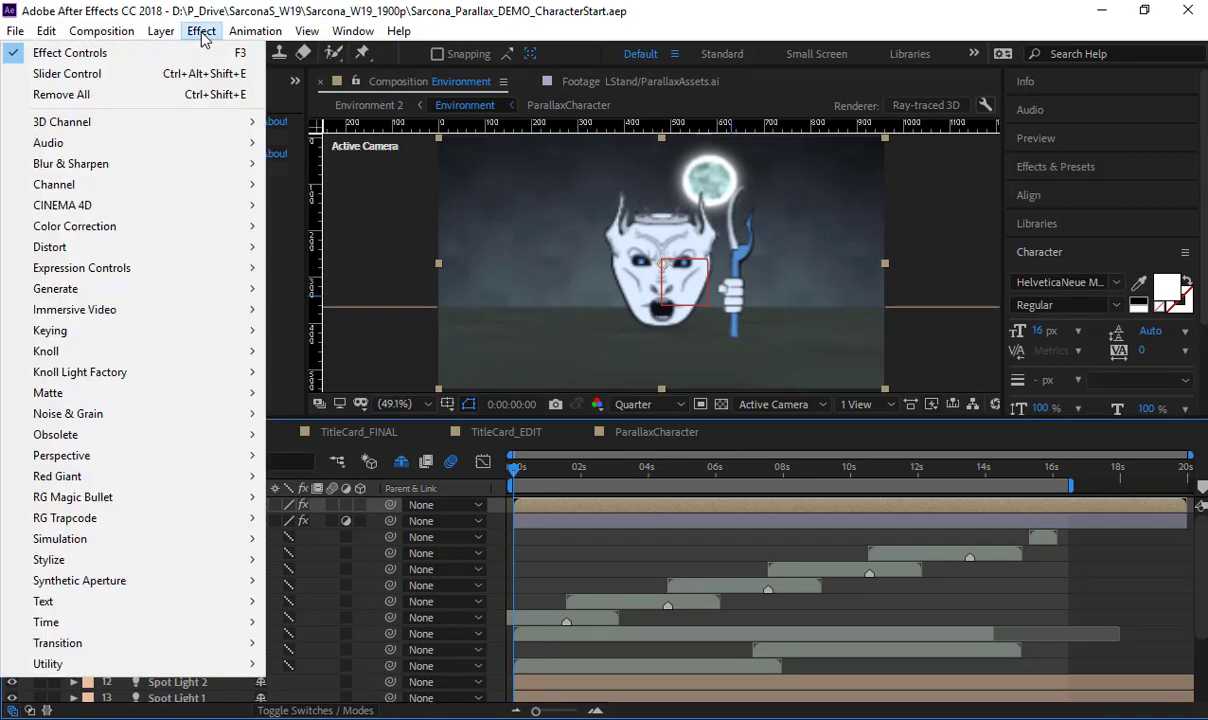
pyautogui.moveTo(232, 274)
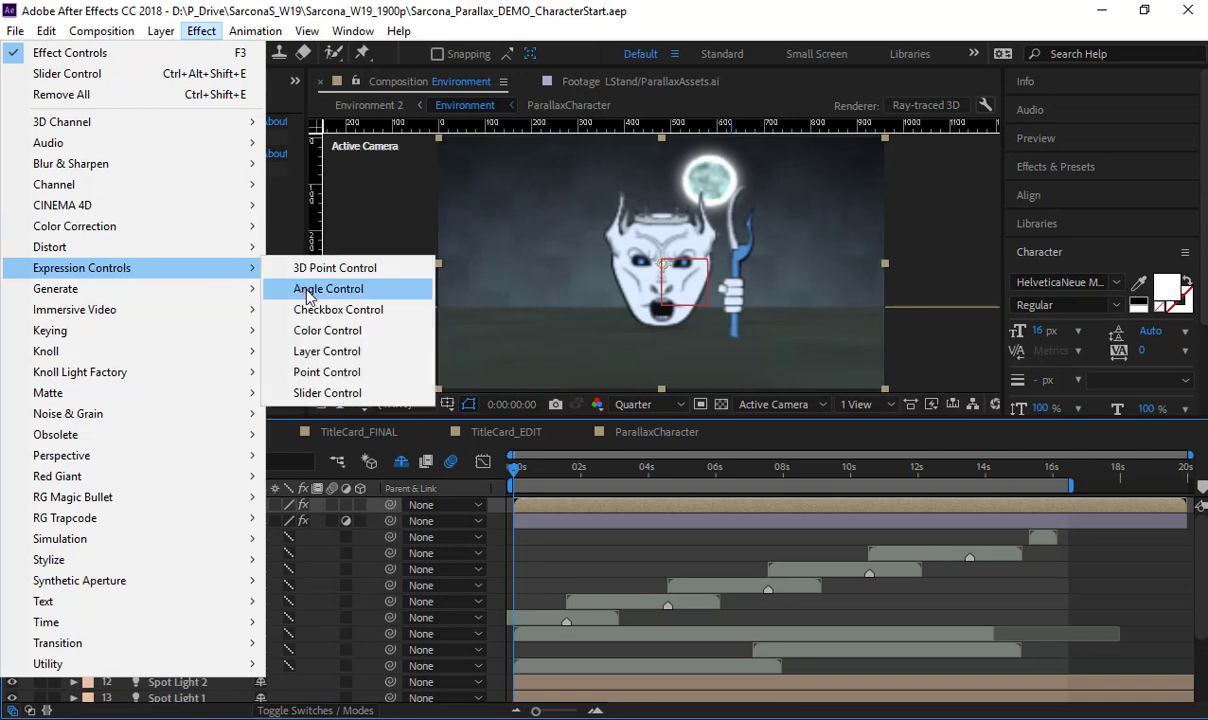
pyautogui.click(330, 374)
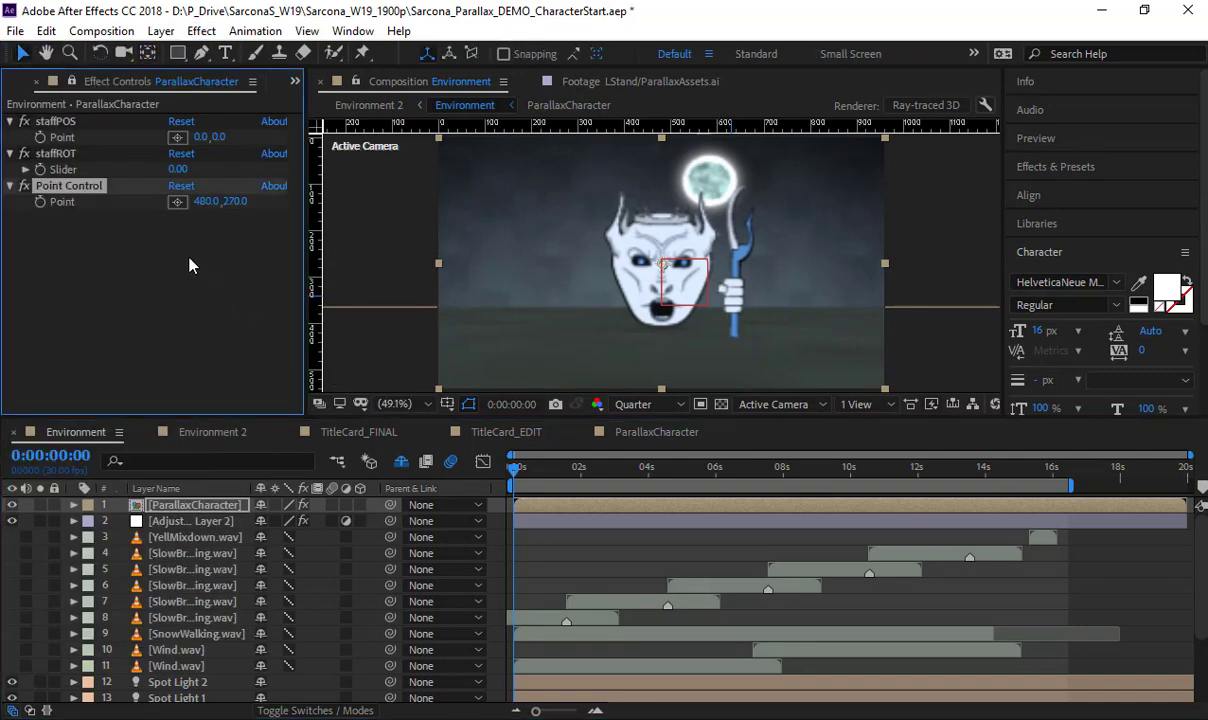
pyautogui.press('Return')
pyautogui.write('leftPupil')
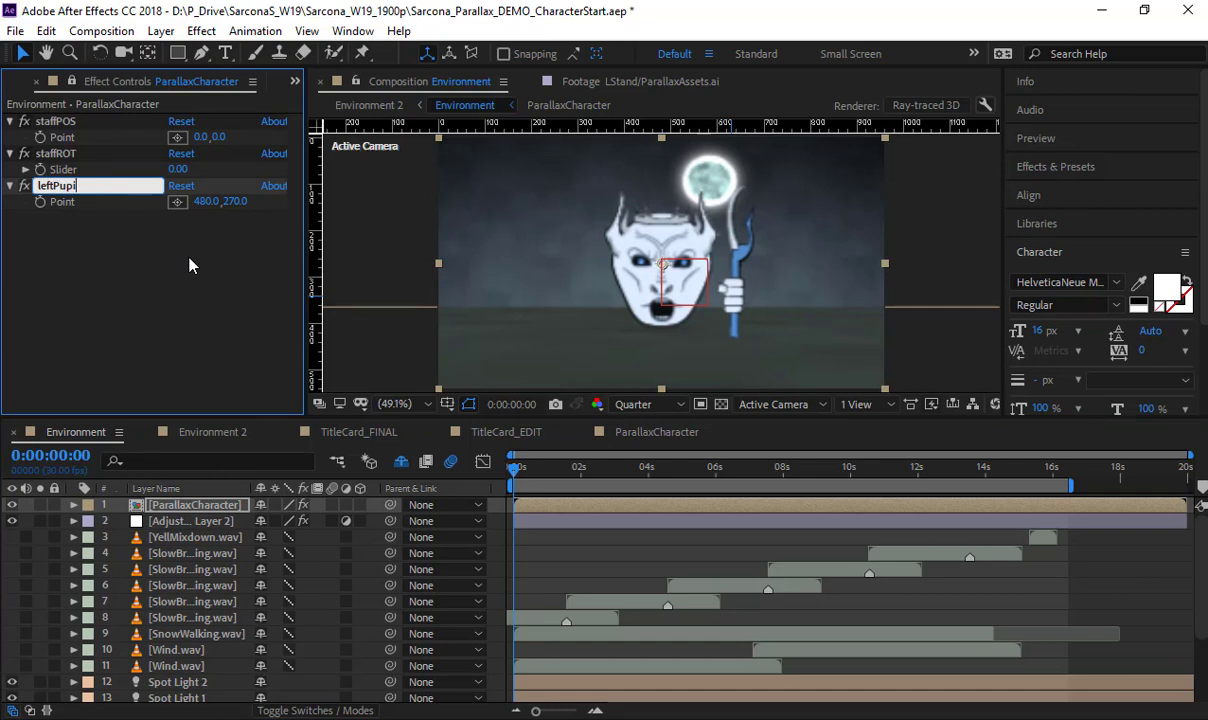
pyautogui.press('Return')
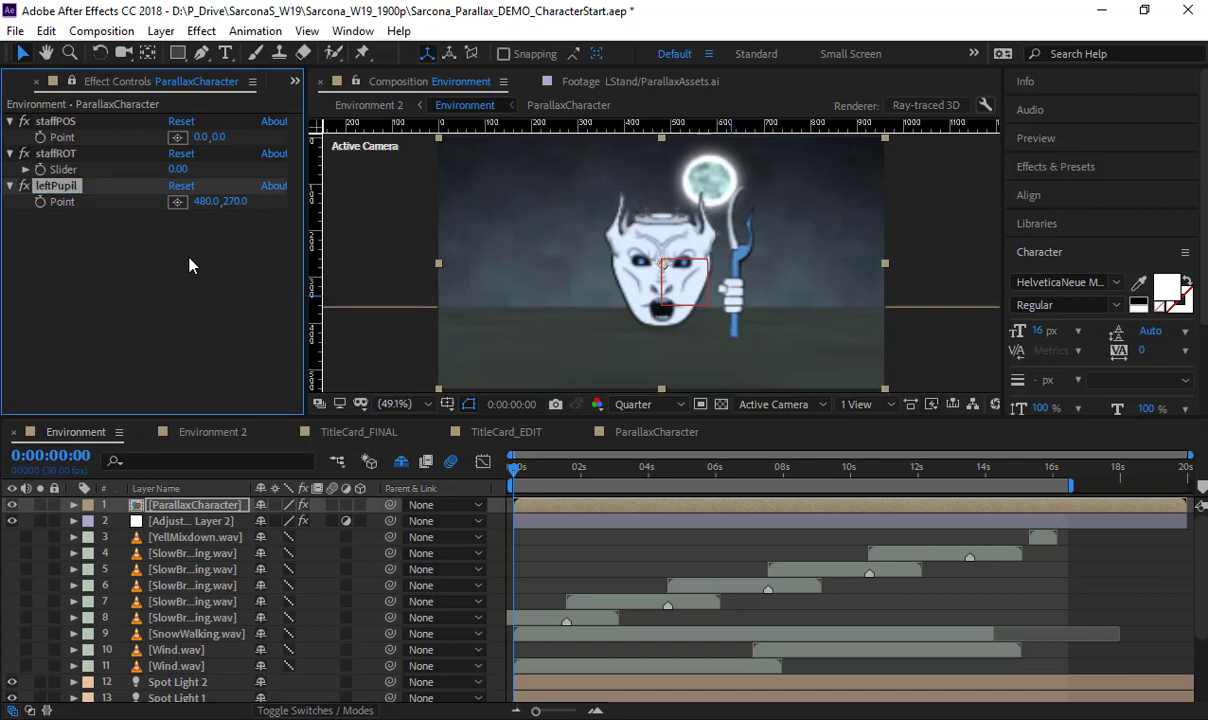
# Duplicate the leftPupil control and rename the copy rightPupil
pyautogui.hotkey('ctrl', 'd')
pyautogui.press('Return')
pyautogui.write('r')
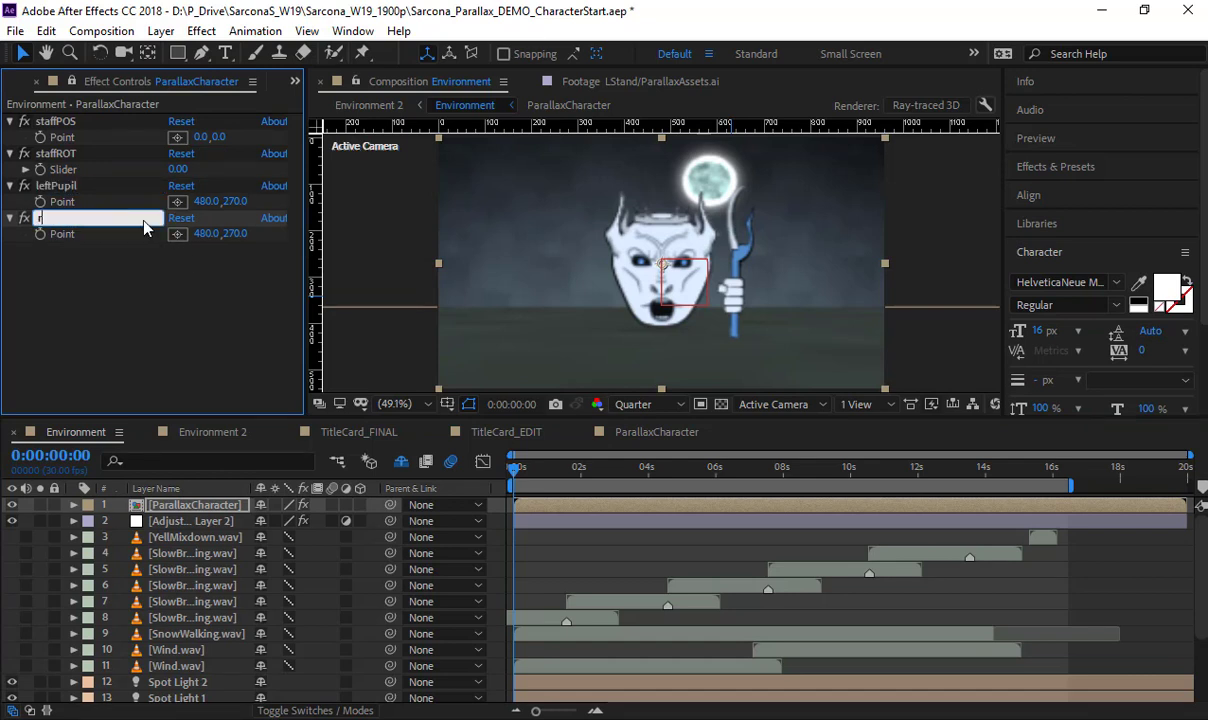
pyautogui.write('ightPupil')
pyautogui.press('Return')
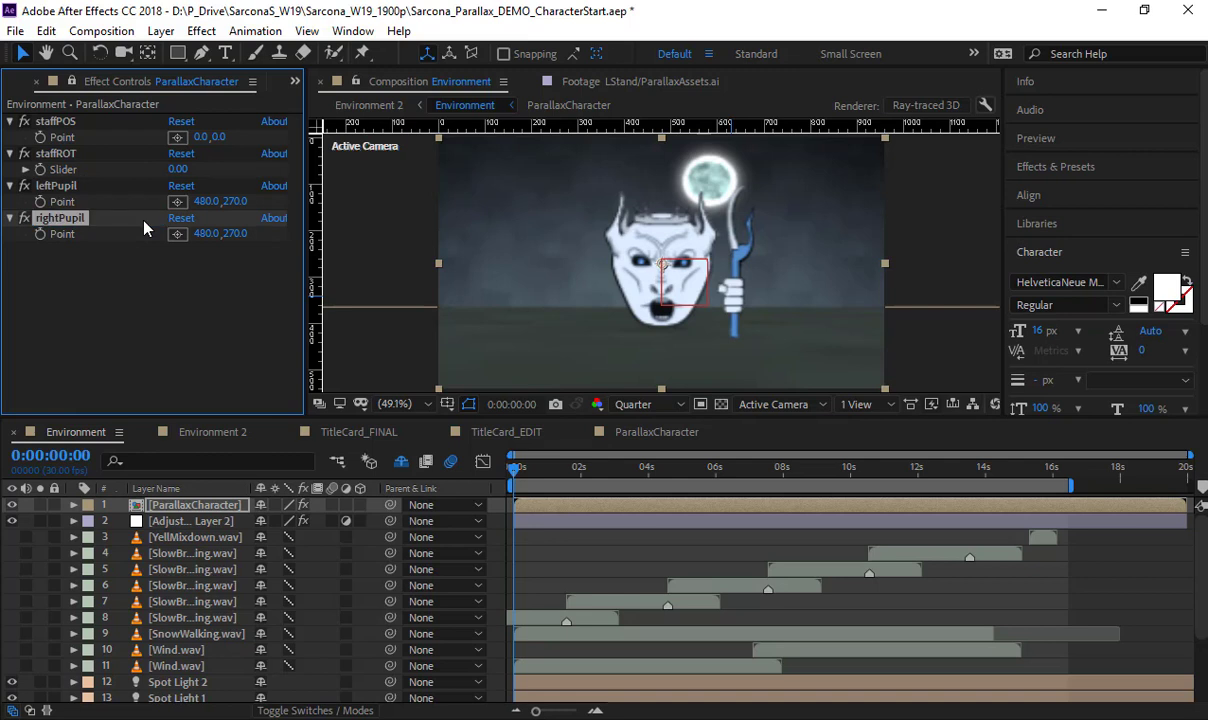
# Set the Point values of both the leftPupil and rightPupil controls to 0, 0
pyautogui.click(205, 201)
pyautogui.write('0')
pyautogui.press('Return')
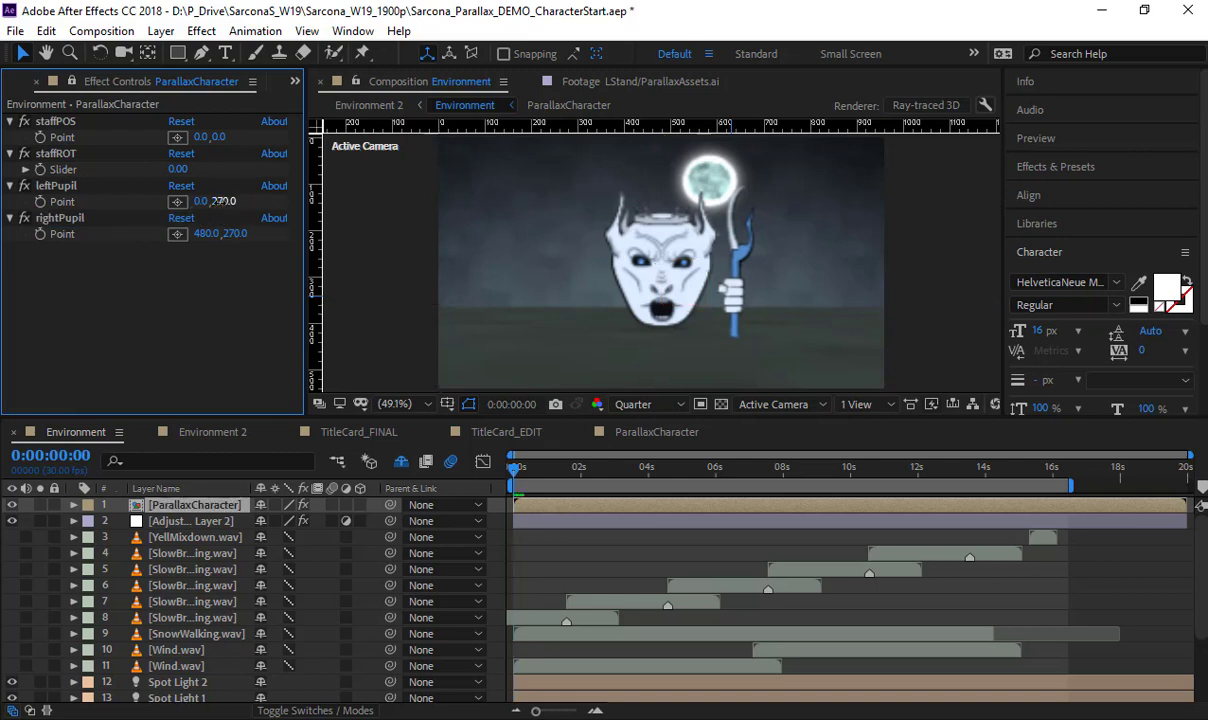
pyautogui.click(222, 201)
pyautogui.write('0')
pyautogui.click(208, 233)
pyautogui.write('0')
pyautogui.click(236, 233)
pyautogui.write('0')
pyautogui.click(237, 282)
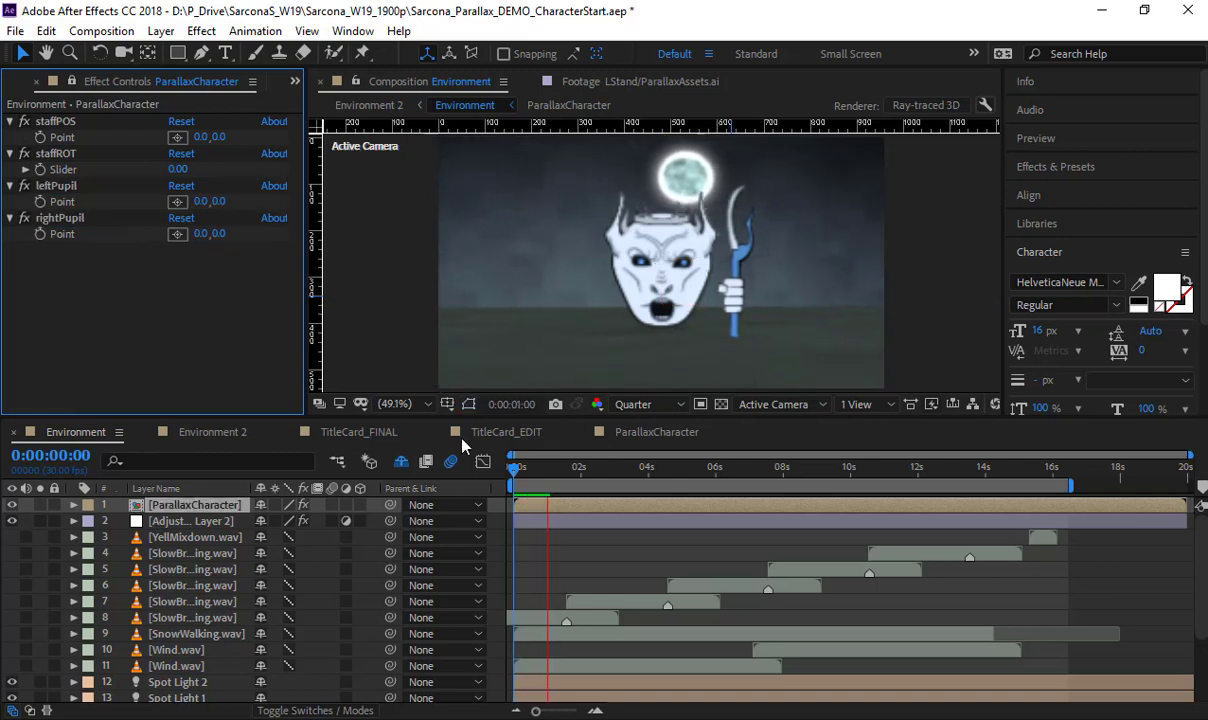
pyautogui.moveTo(559, 472); pyautogui.dragTo(458, 447)
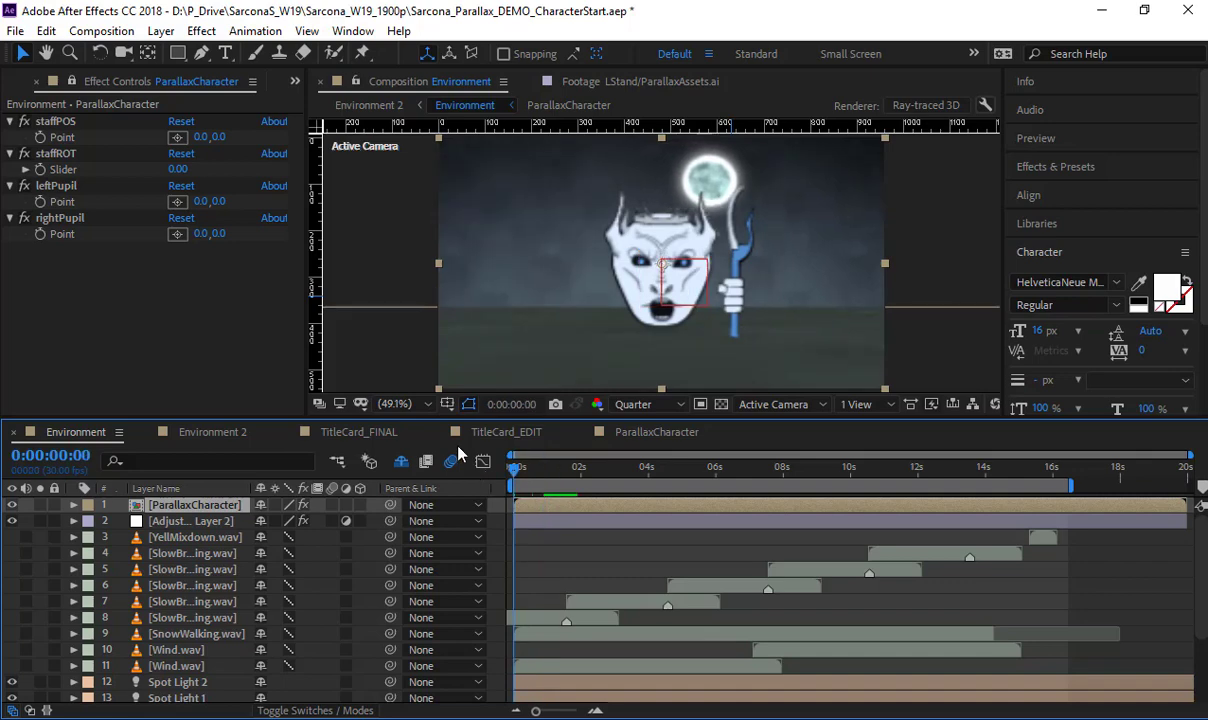
# In ParallaxCharacter, collapse HandWeapon's properties, reveal Position for the leftPupil and rightPupil layers, and select leftPupil's Position
pyautogui.click(50, 188)
pyautogui.click(59, 218)
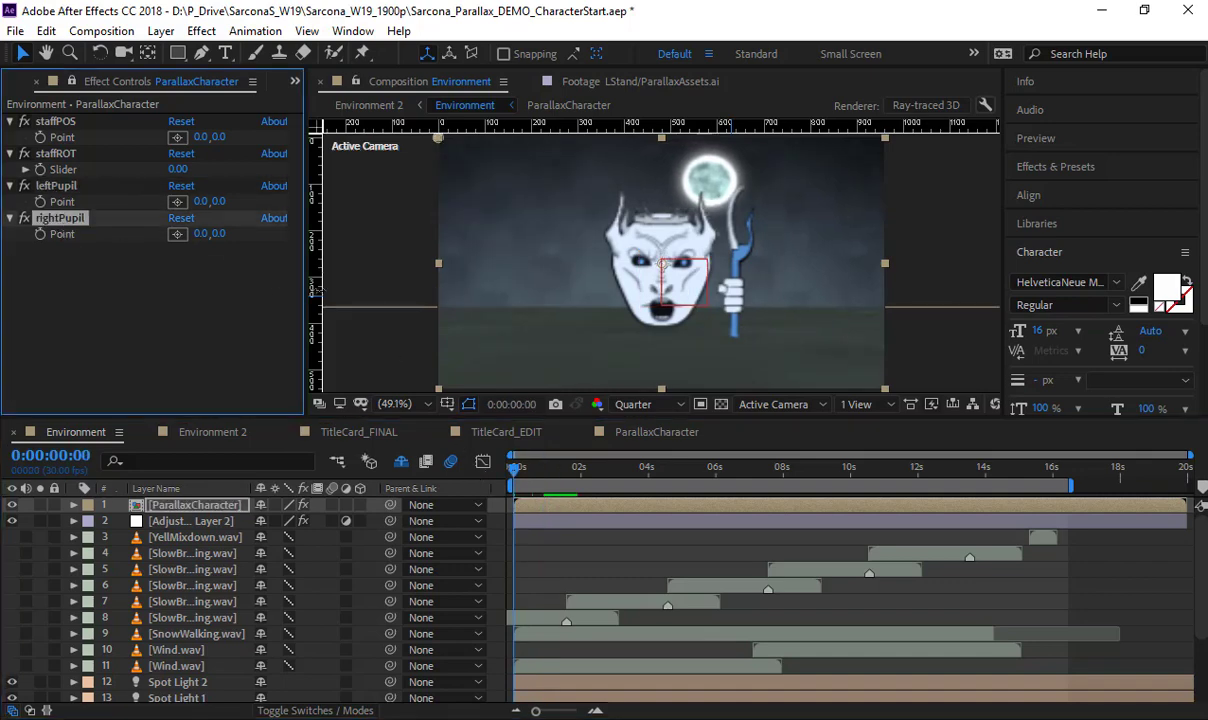
pyautogui.click(673, 440)
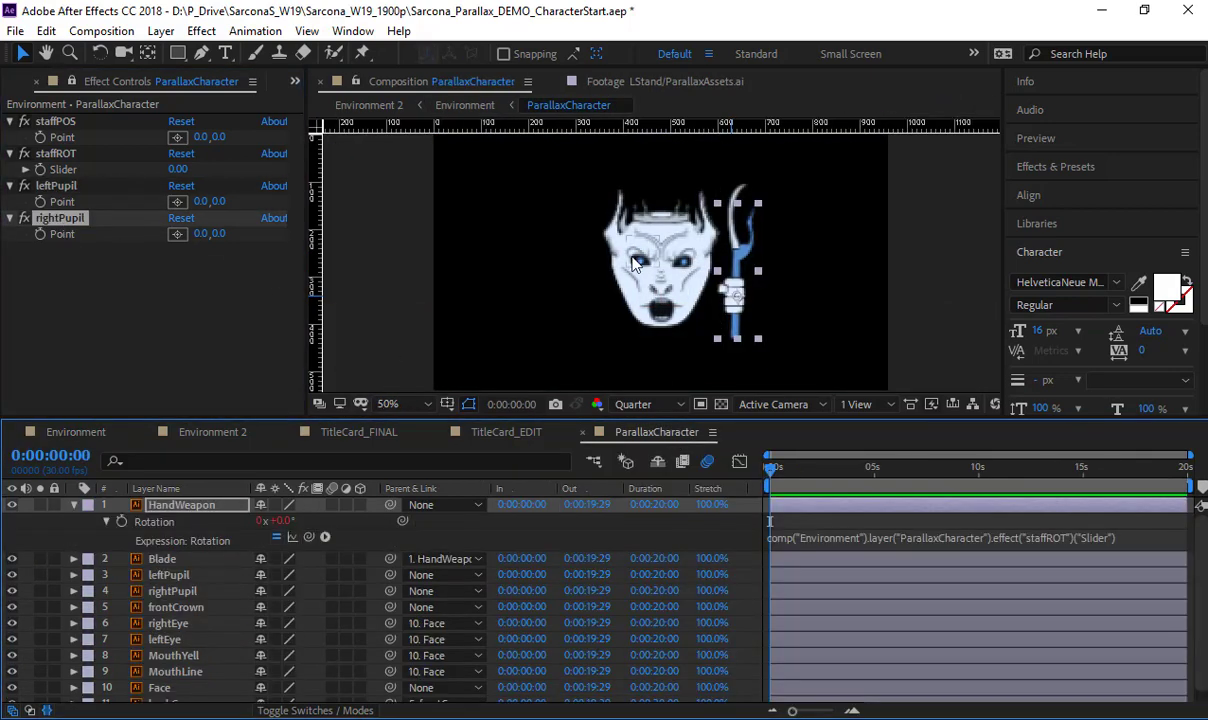
pyautogui.scroll(6, 628, 271)
pyautogui.scroll(-6, 628, 271)
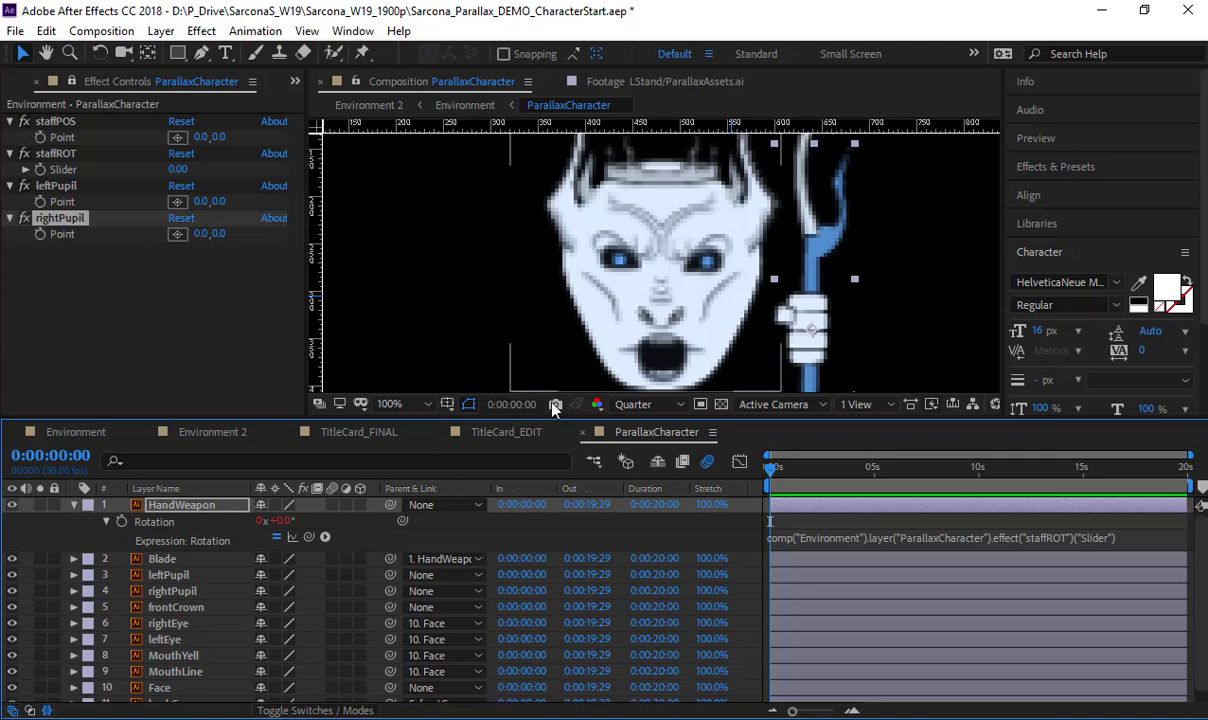
pyautogui.press('Return')
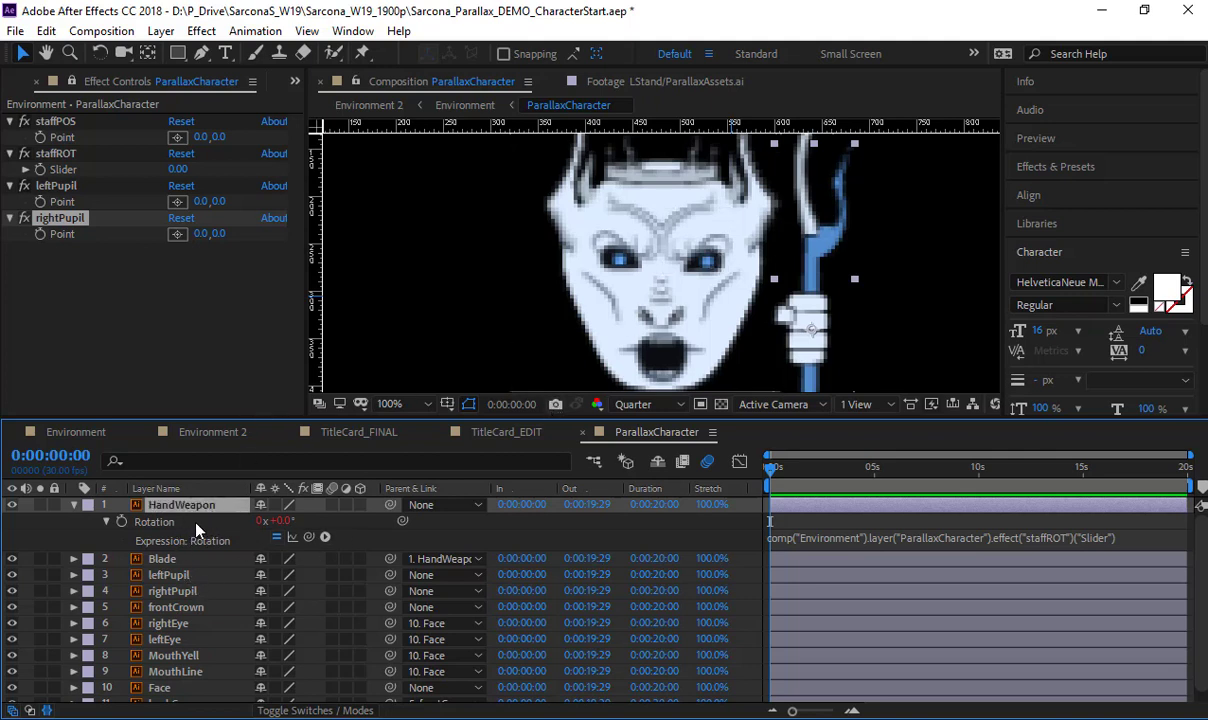
pyautogui.press('u')
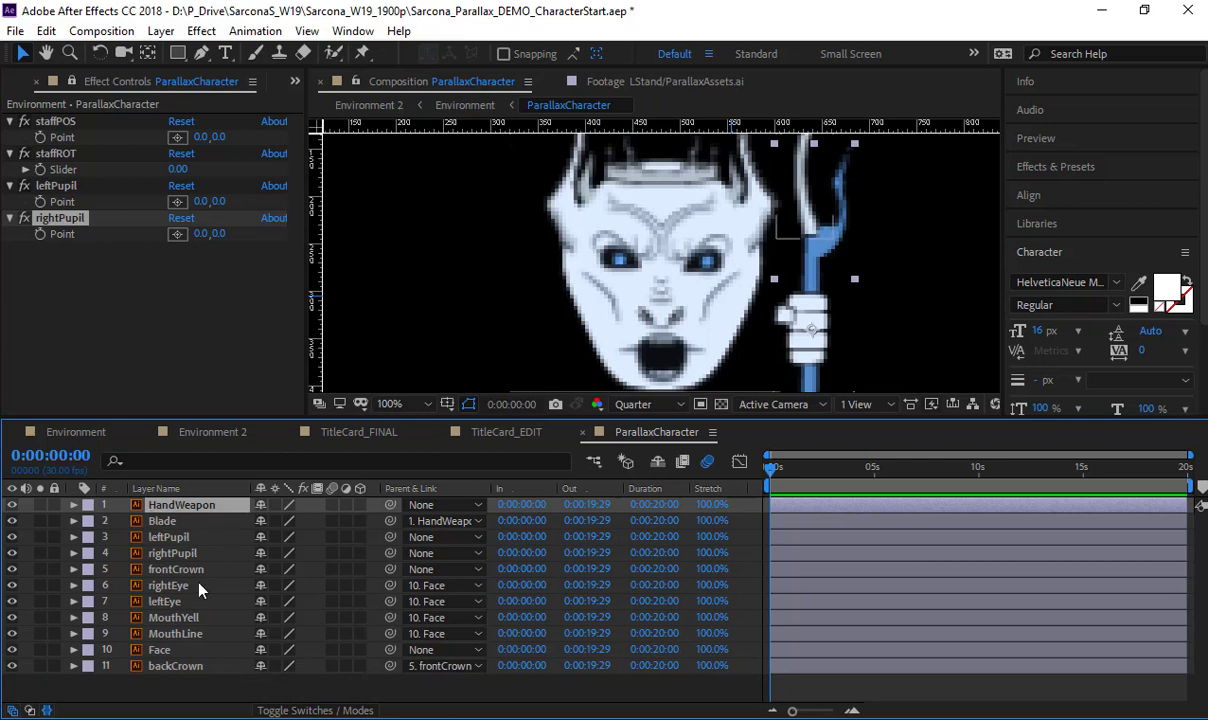
pyautogui.click(182, 537)
pyautogui.keyDown('shift'); pyautogui.click(182, 553); pyautogui.keyUp('shift')
pyautogui.press('p')
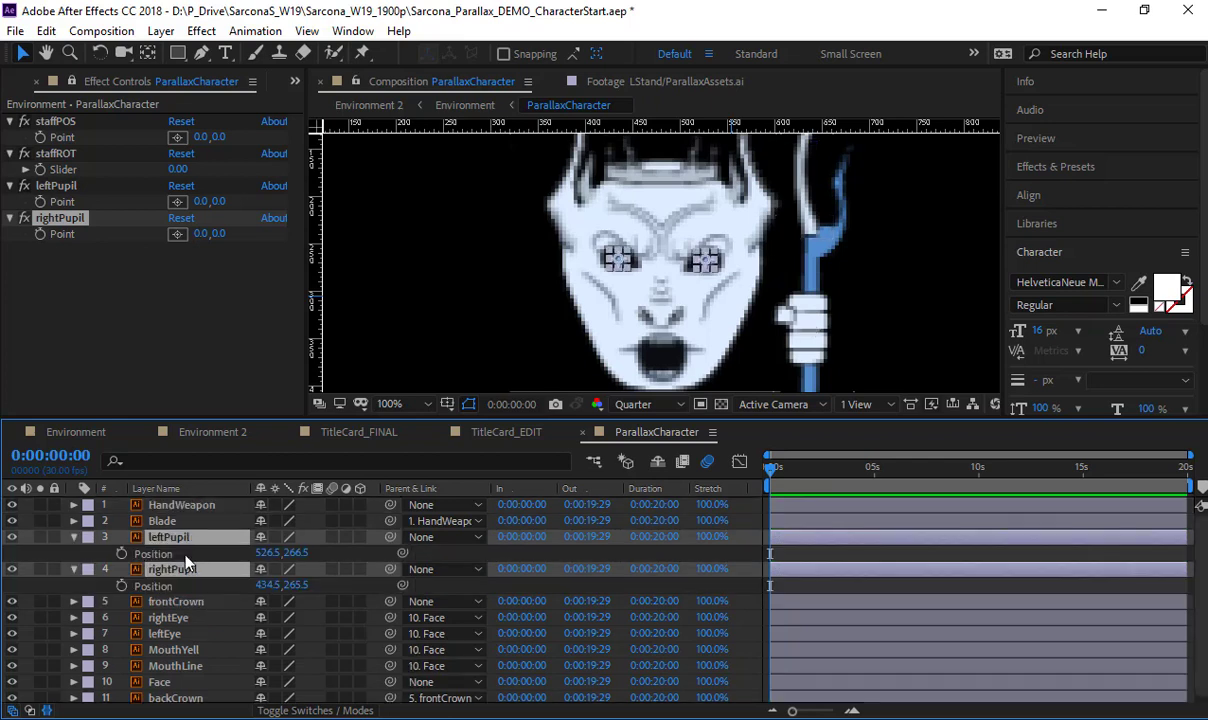
pyautogui.click(188, 553)
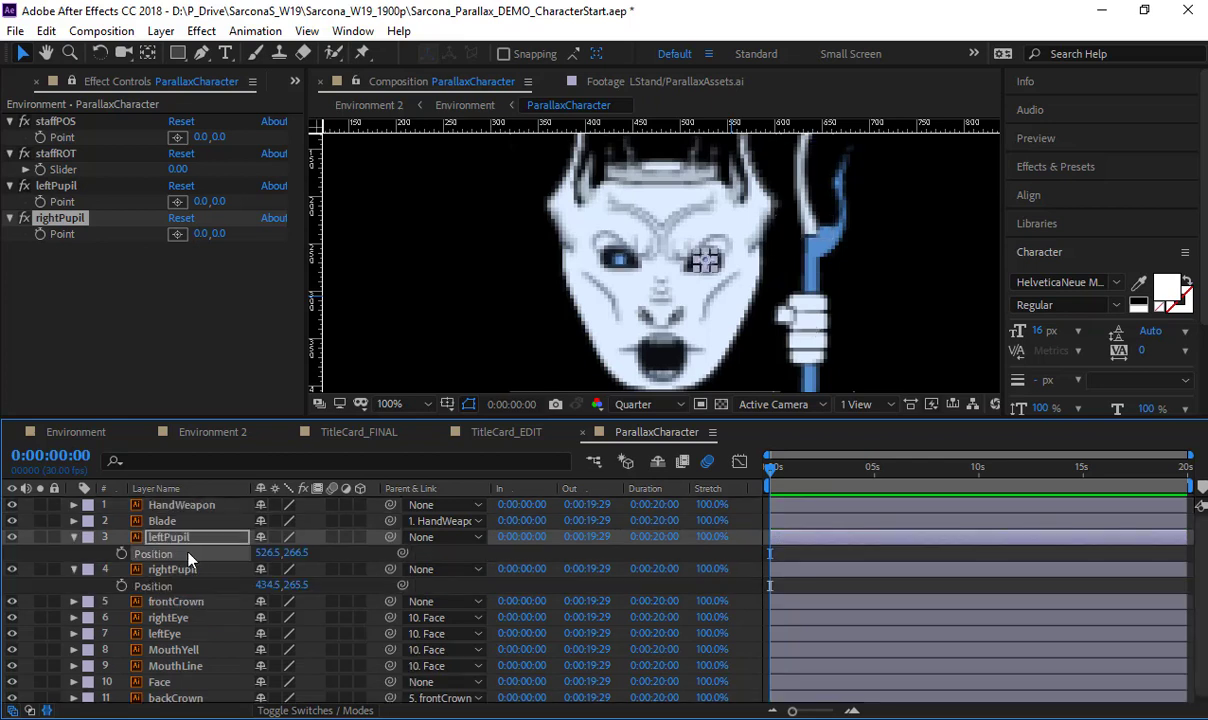
# Add an expression to leftPupil's Position that sums the leftPupil control's Point in Environment and the layer's own transform.position
pyautogui.keyDown('alt'); pyautogui.click(121, 553); pyautogui.keyUp('alt')
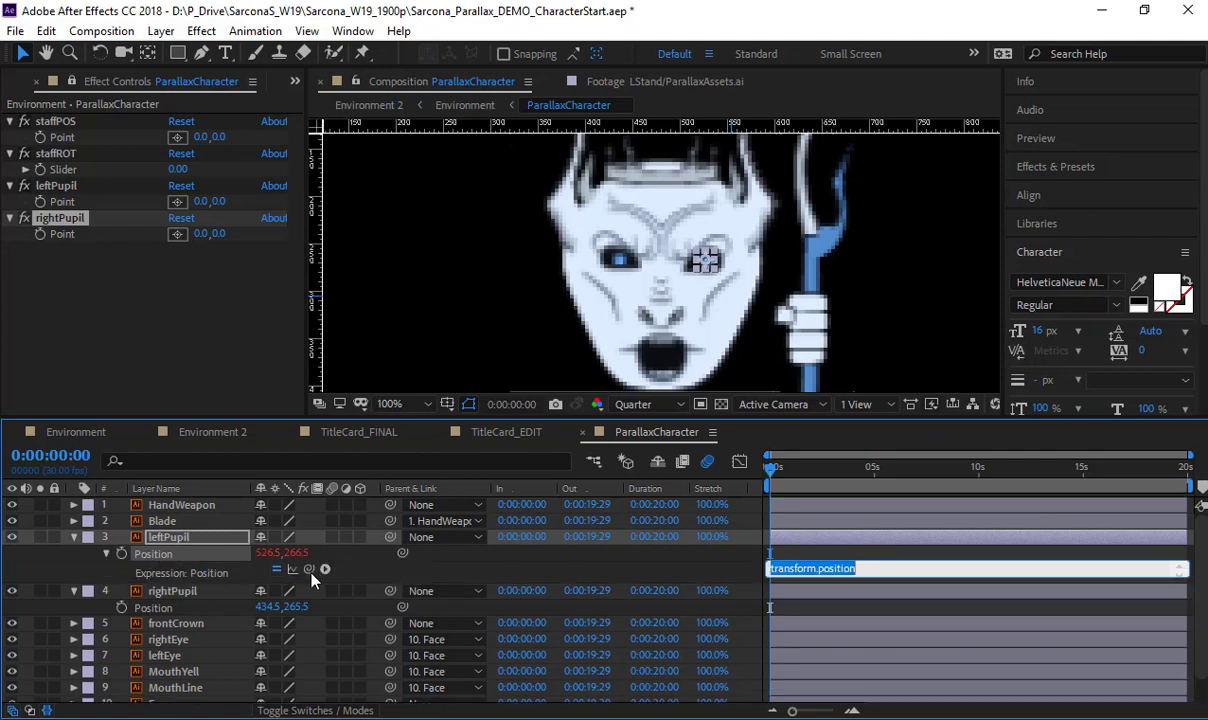
pyautogui.moveTo(309, 568); pyautogui.dragTo(72, 201)
pyautogui.write('+')
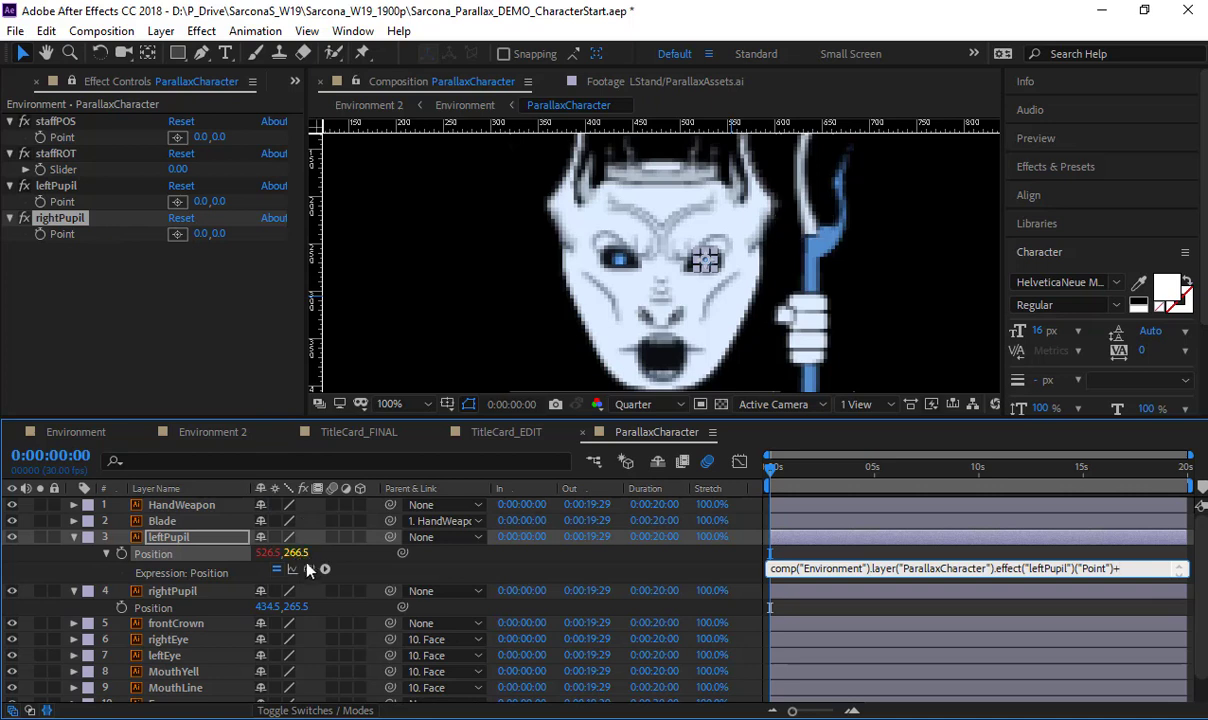
pyautogui.moveTo(308, 569); pyautogui.dragTo(185, 553)
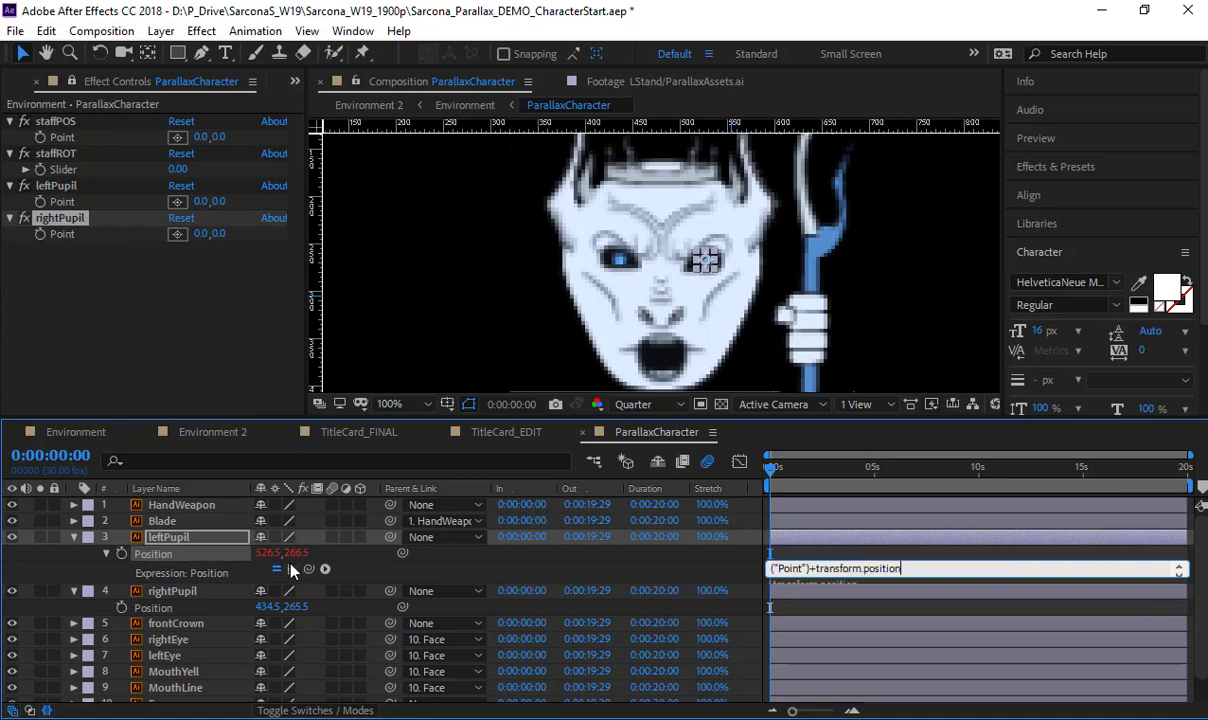
pyautogui.click(446, 578)
# Copy leftPupil's whole Position expression and paste it into the blank WordPad document
pyautogui.click(865, 569)
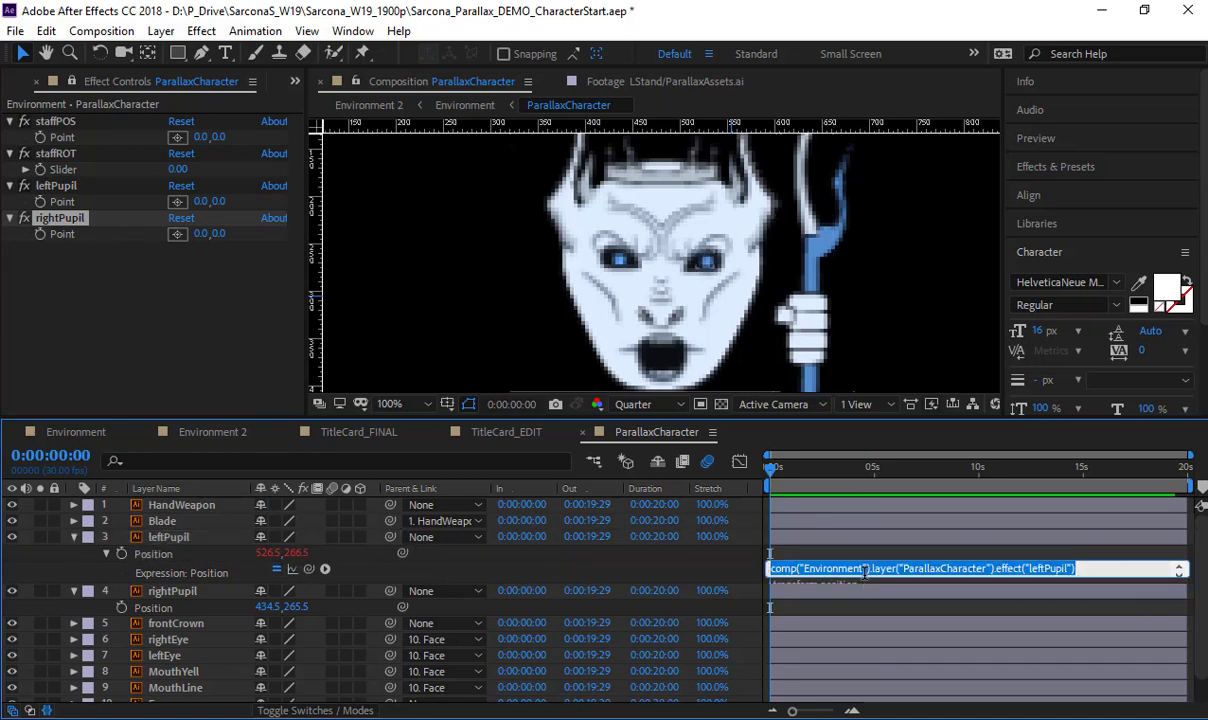
pyautogui.hotkey('ctrl', 'c')
pyautogui.hotkey('alt', 'Tab')
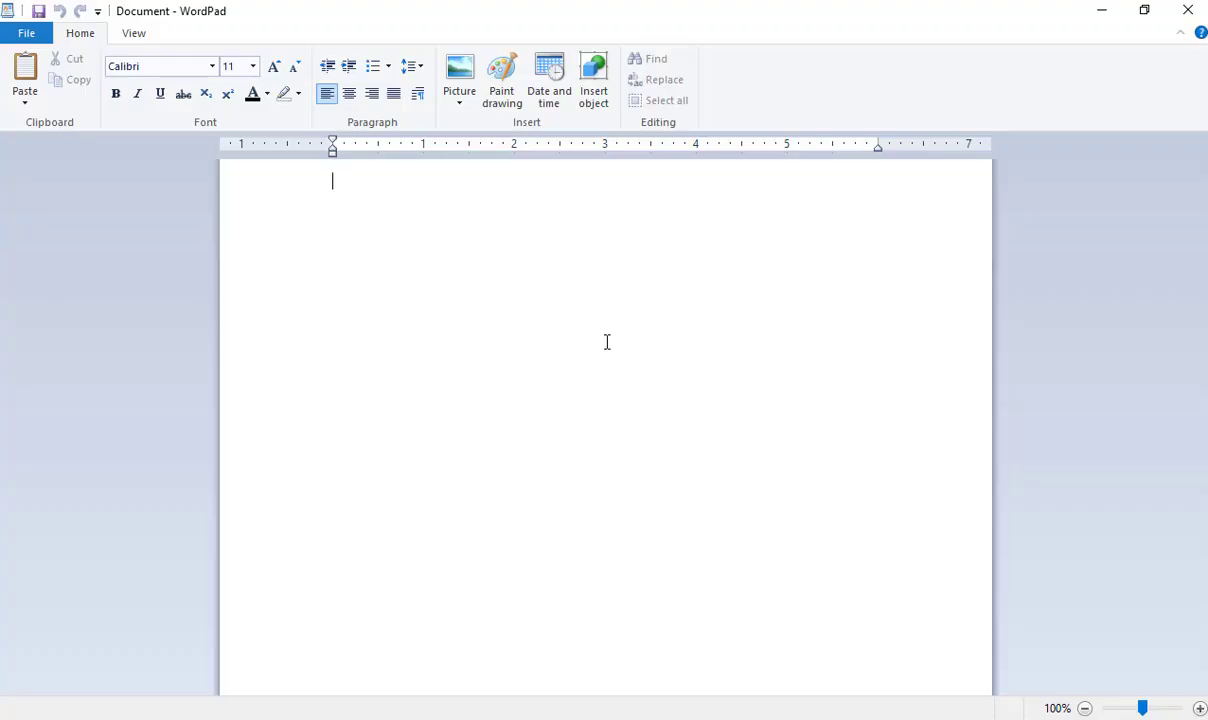
pyautogui.hotkey('ctrl', 'v')
pyautogui.scroll(9, 556, 329)
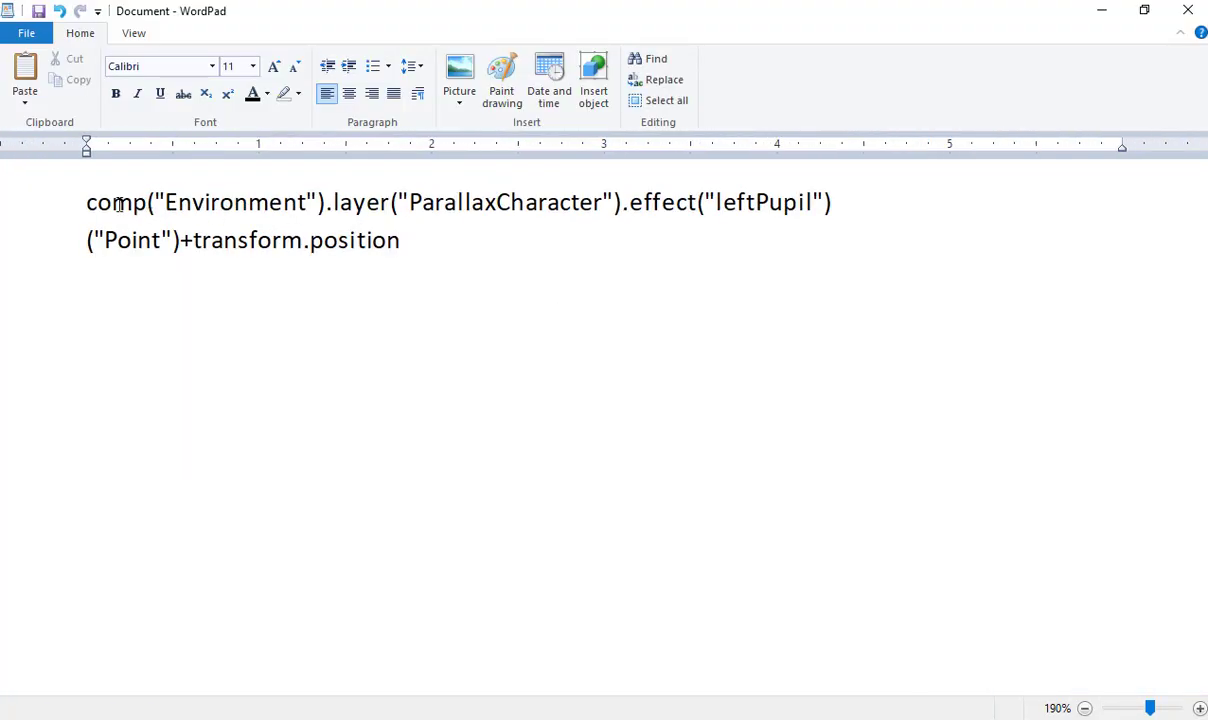
# Break the pasted expression after the plus sign, add space before the plus, and highlight the control reference and transform.position in turn
pyautogui.moveTo(86, 200); pyautogui.dragTo(297, 248)
pyautogui.click(190, 240)
pyautogui.press('Return')
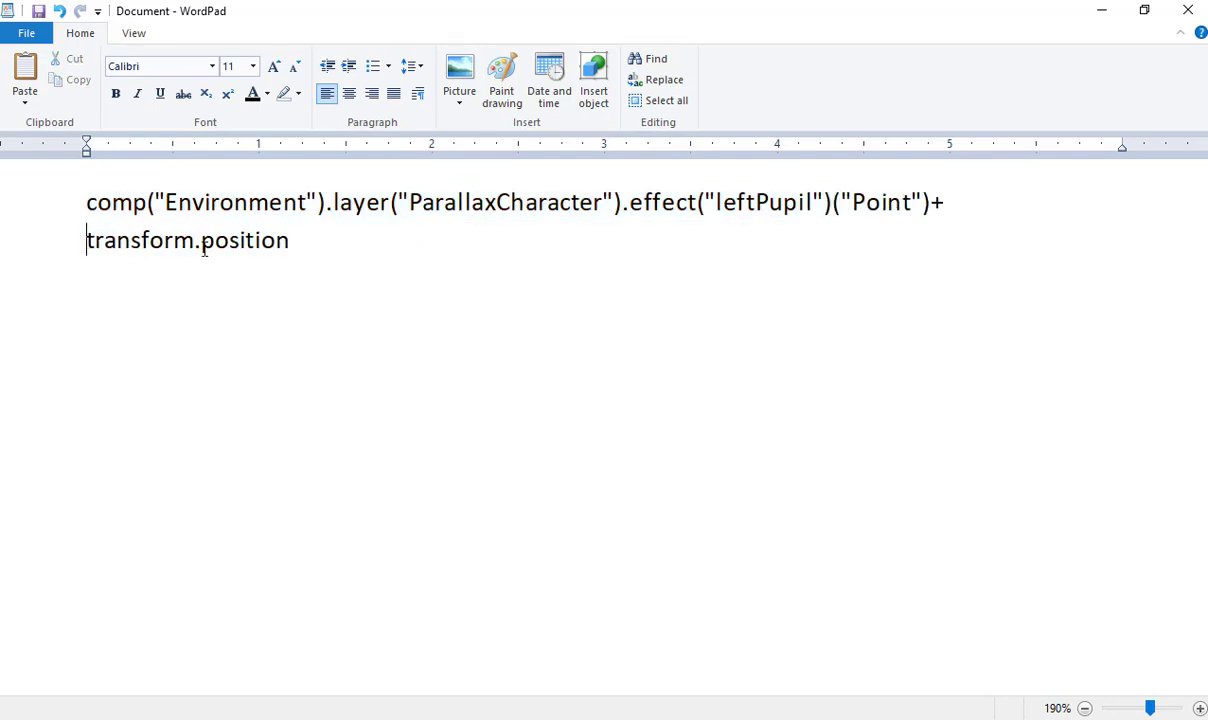
pyautogui.click(937, 202)
pyautogui.moveTo(945, 202); pyautogui.dragTo(100, 210)
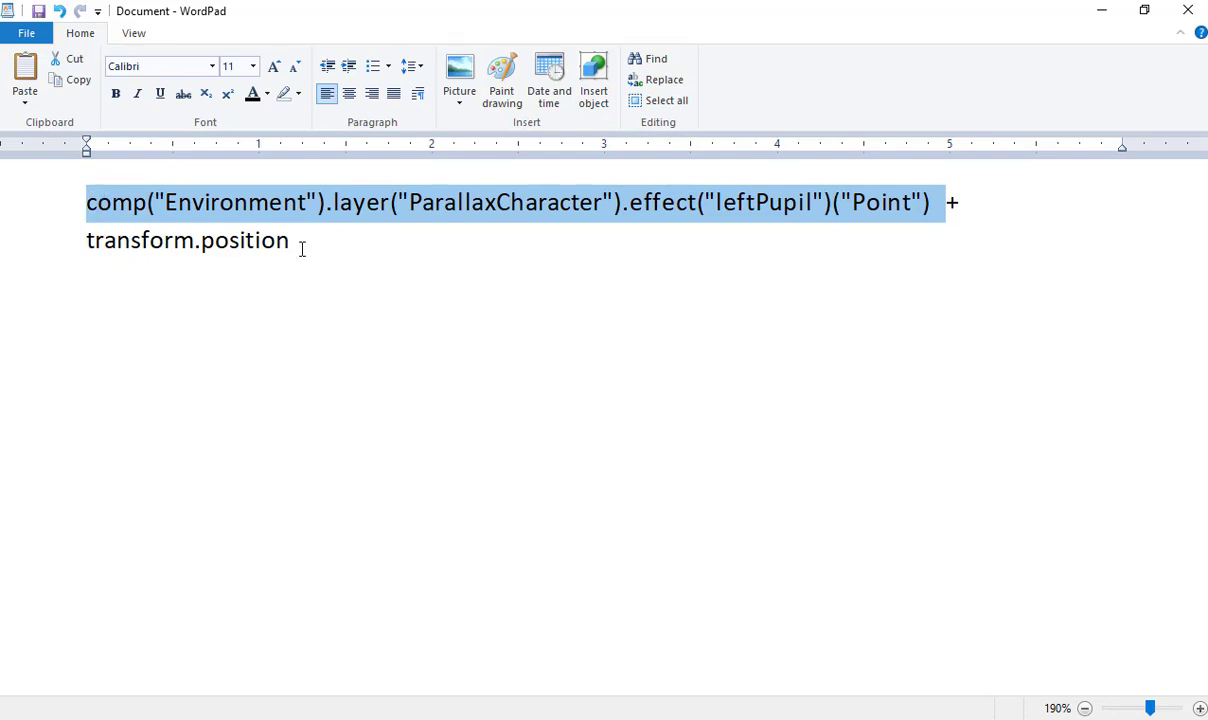
pyautogui.moveTo(301, 249); pyautogui.dragTo(89, 243)
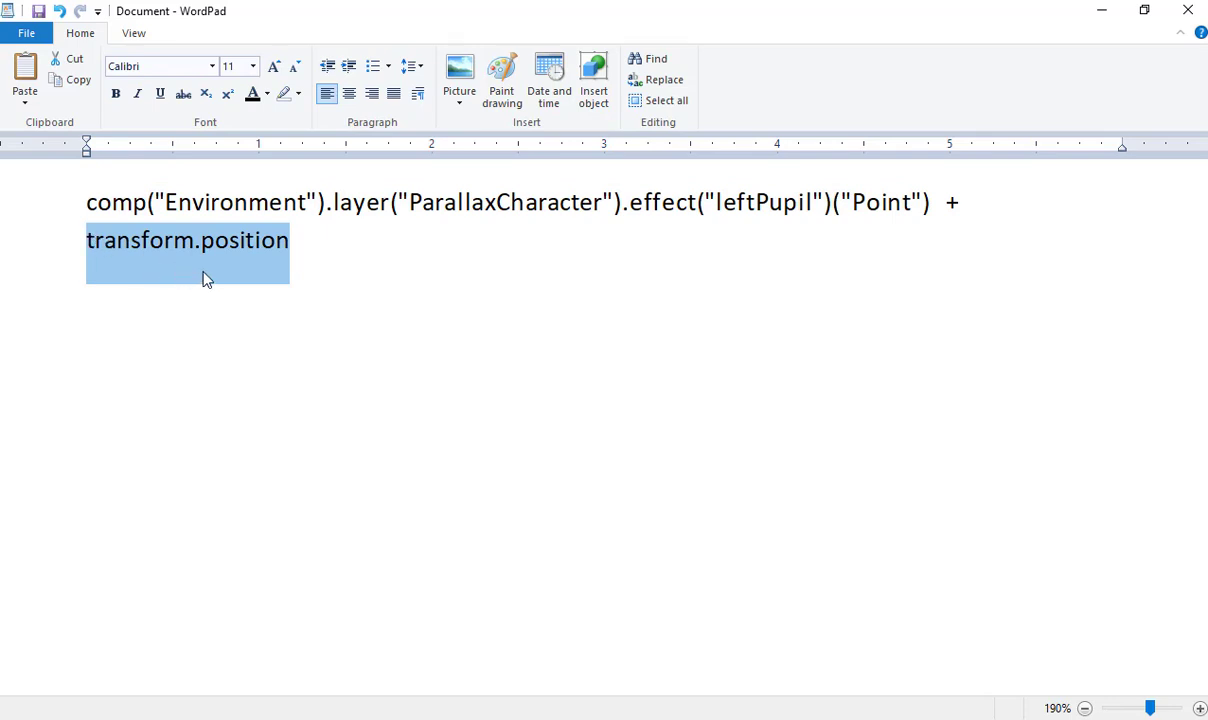
# Back in After Effects, add an expression to rightPupil's Position that sums the rightPupil control's Point and the layer's own transform.position
pyautogui.hotkey('alt', 'Tab')
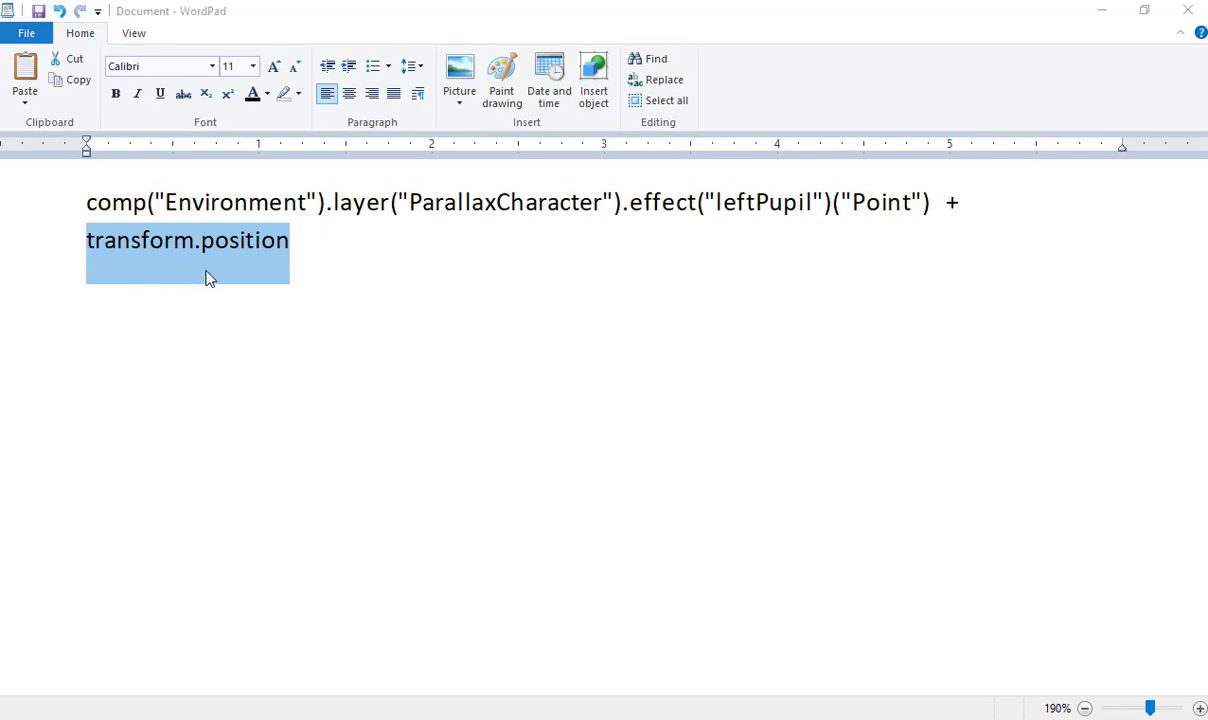
pyautogui.keyDown('alt'); pyautogui.click(121, 608); pyautogui.keyUp('alt')
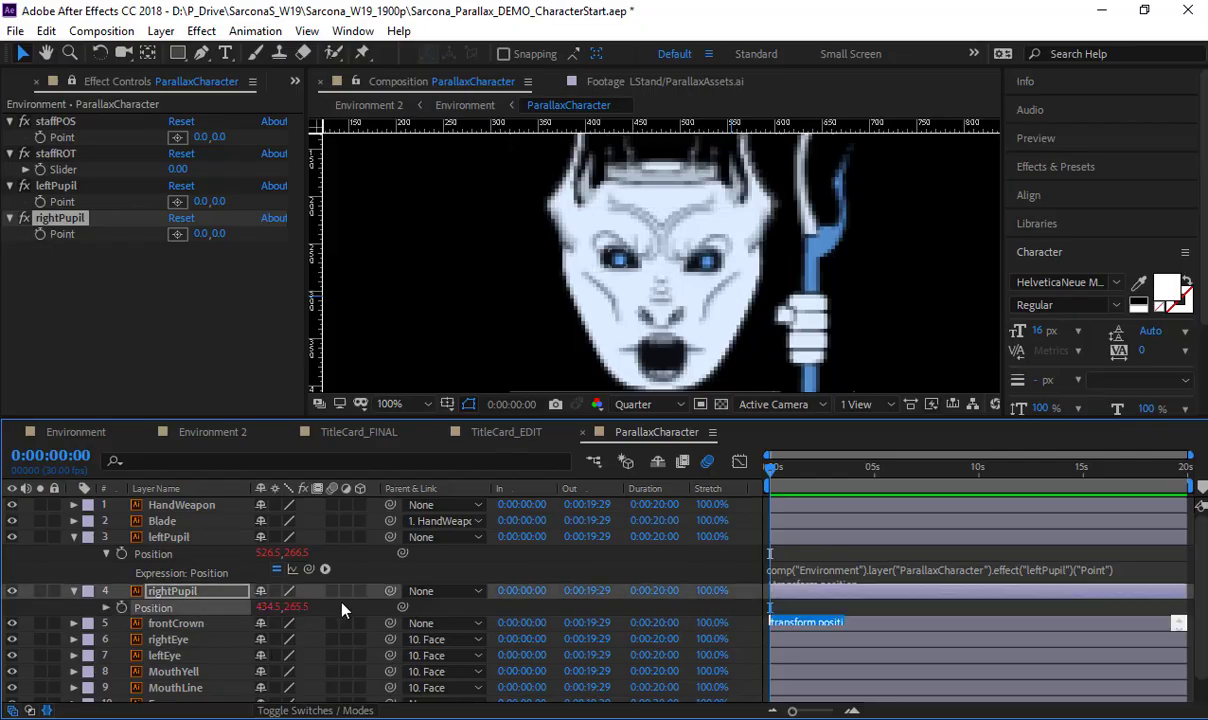
pyautogui.moveTo(309, 623); pyautogui.dragTo(62, 234)
pyautogui.write('+')
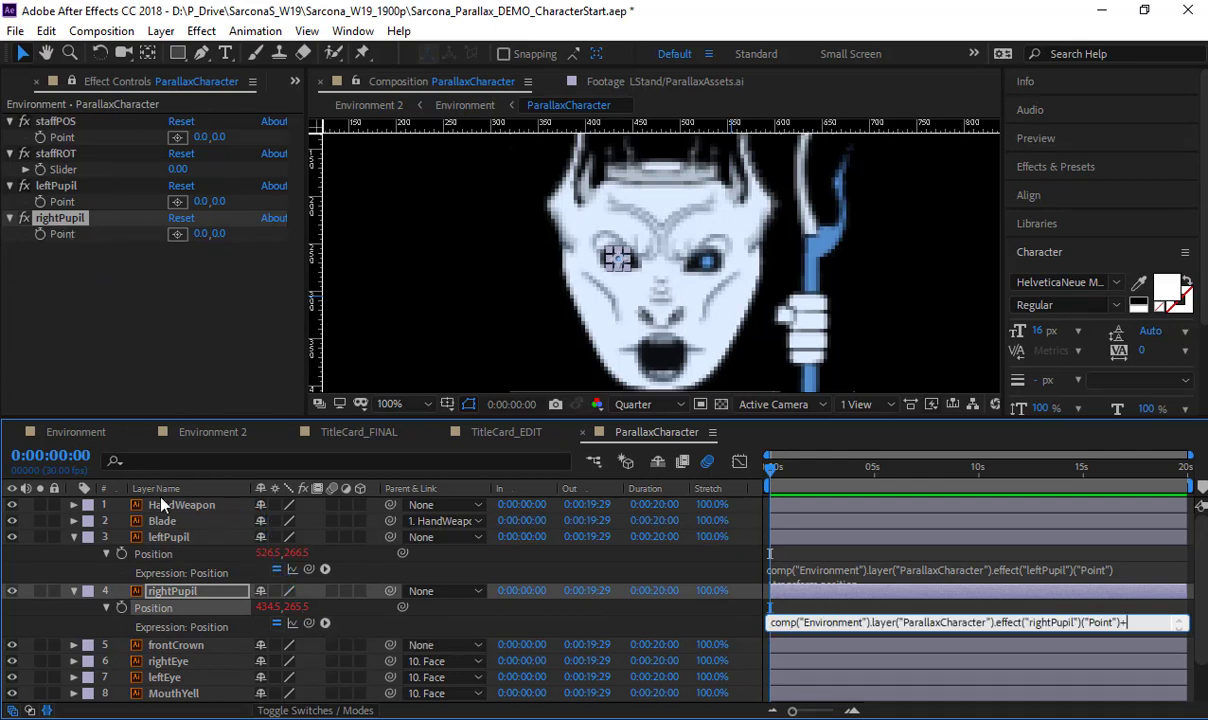
pyautogui.moveTo(309, 623); pyautogui.dragTo(155, 608)
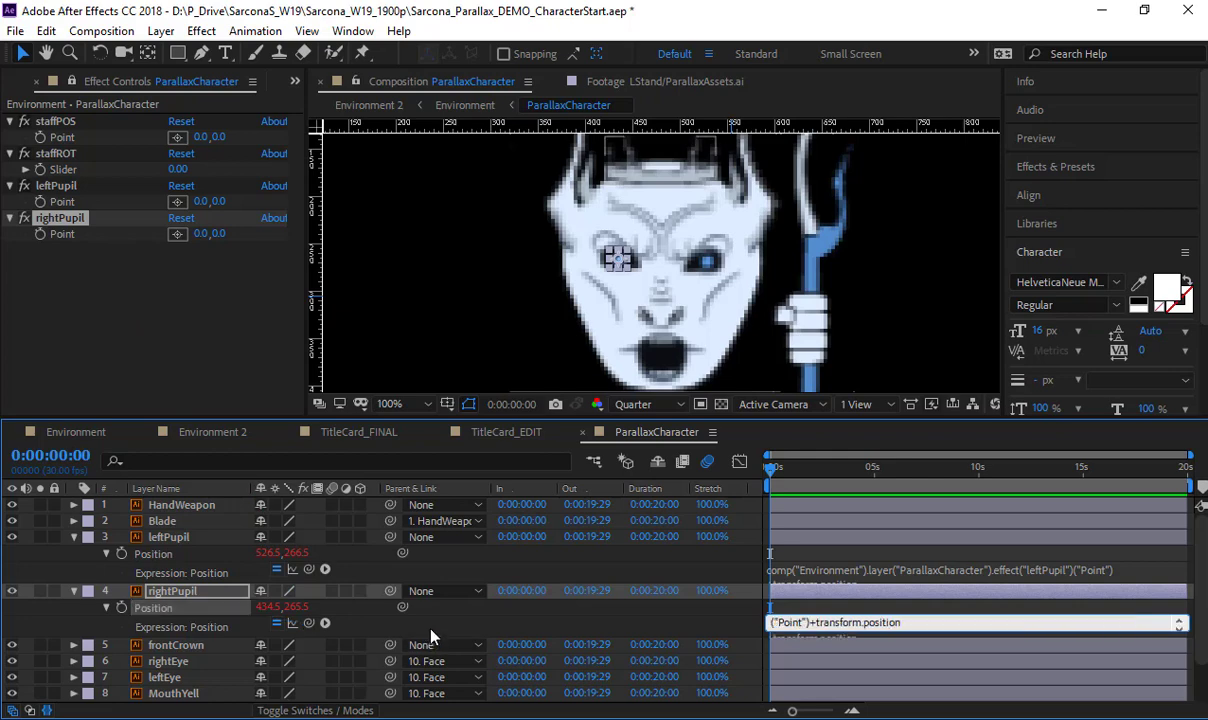
pyautogui.click(538, 606)
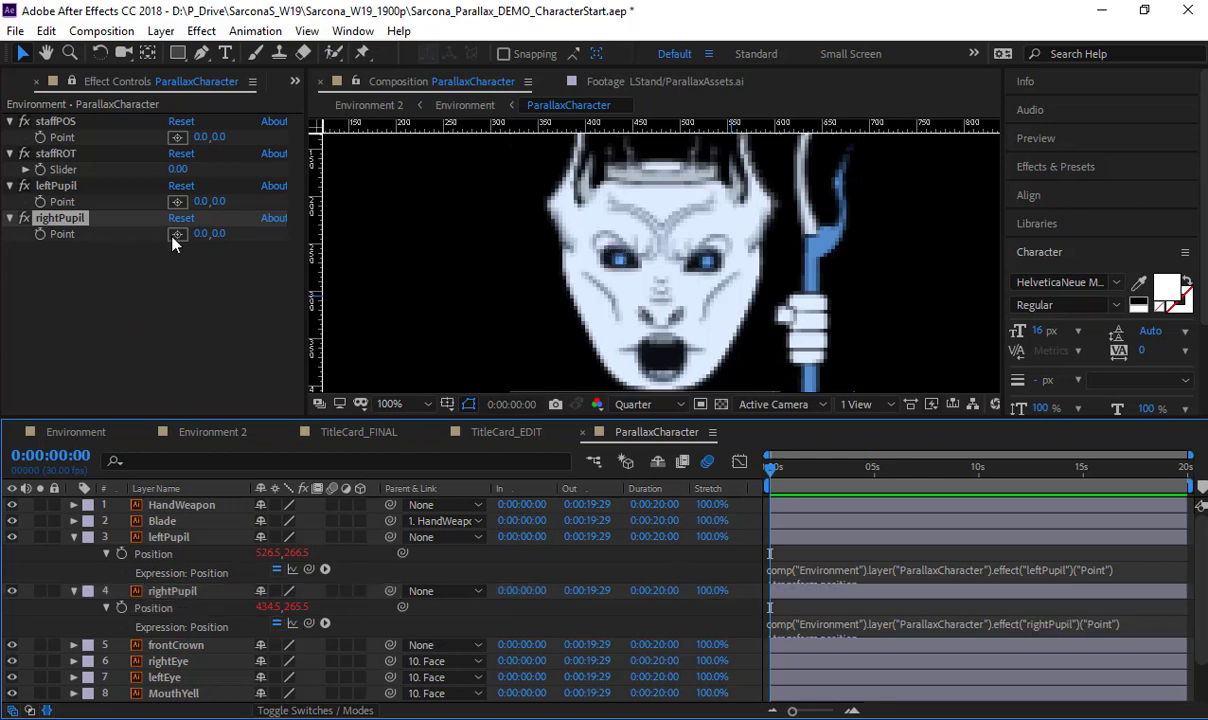
# In the Environment composition, try out the character's Point controls on the face, and undo the test changes
pyautogui.click(66, 431)
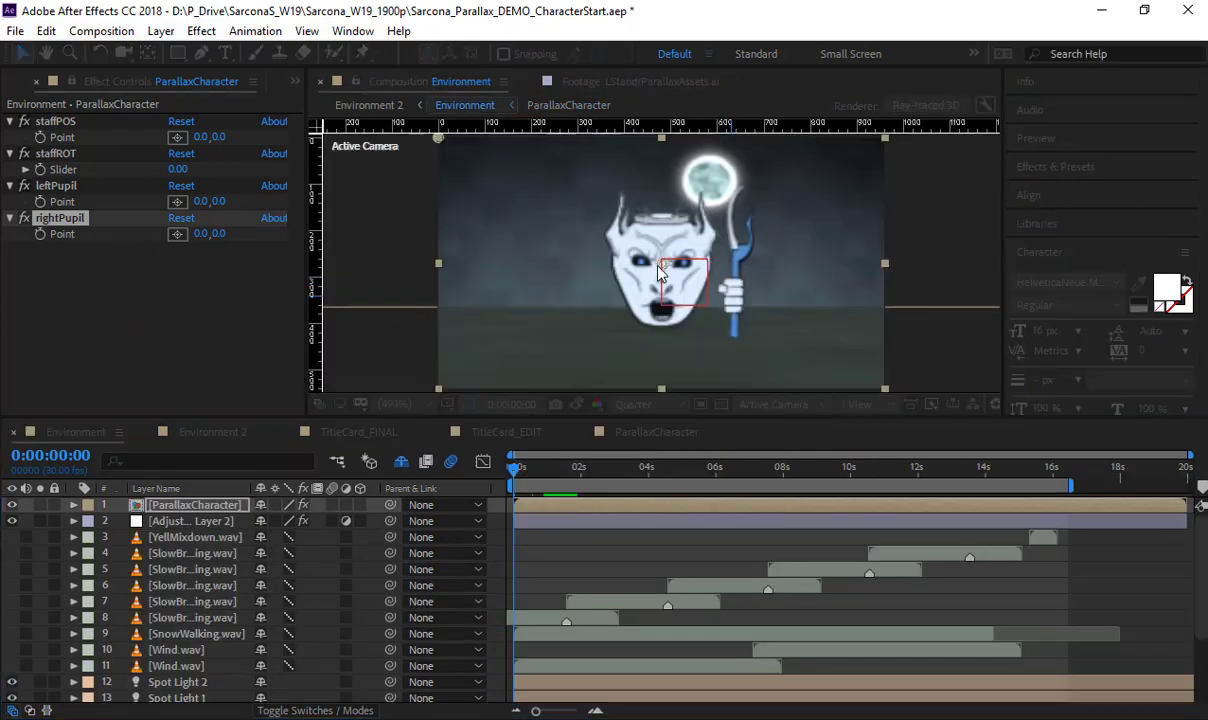
pyautogui.scroll(3, 550, 265)
pyautogui.scroll(2, 550, 265)
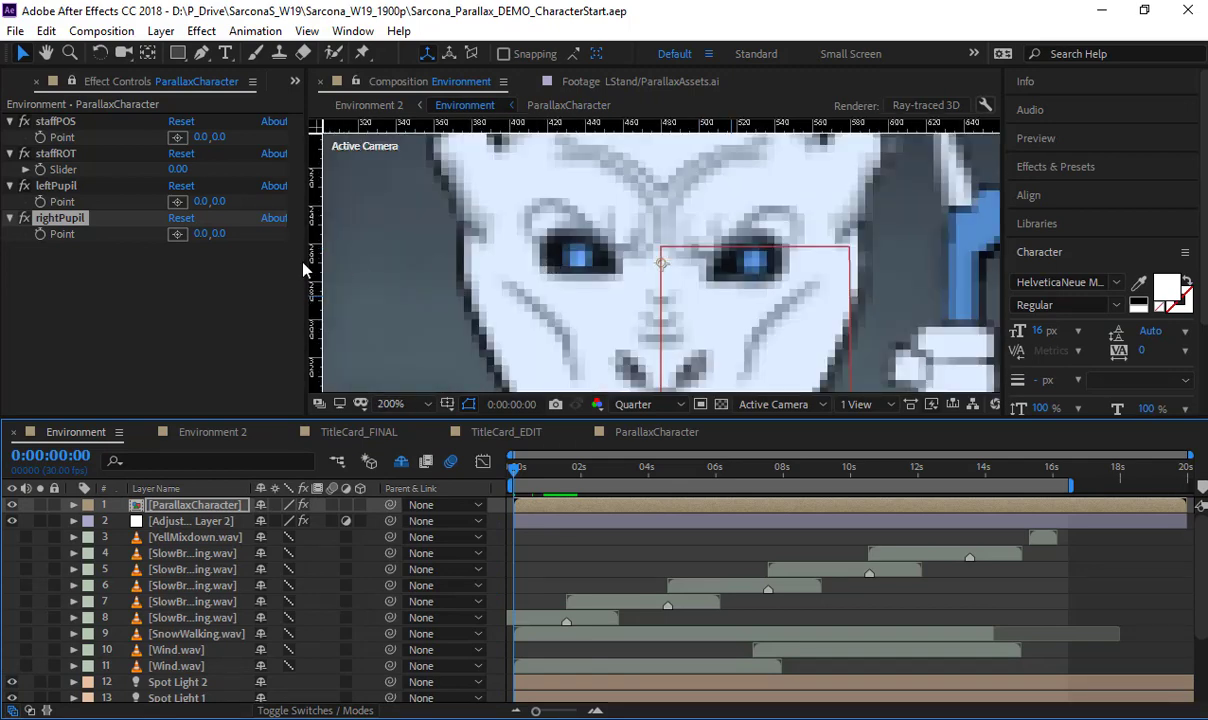
pyautogui.moveTo(200, 203); pyautogui.dragTo(176, 234)
pyautogui.hotkey('ctrl', 'z')
pyautogui.hotkey('ctrl', 'z')
pyautogui.hotkey('ctrl', 'z')
pyautogui.hotkey('ctrl', 'z')
pyautogui.hotkey('ctrl', 'z')
pyautogui.hotkey('ctrl', 'z')
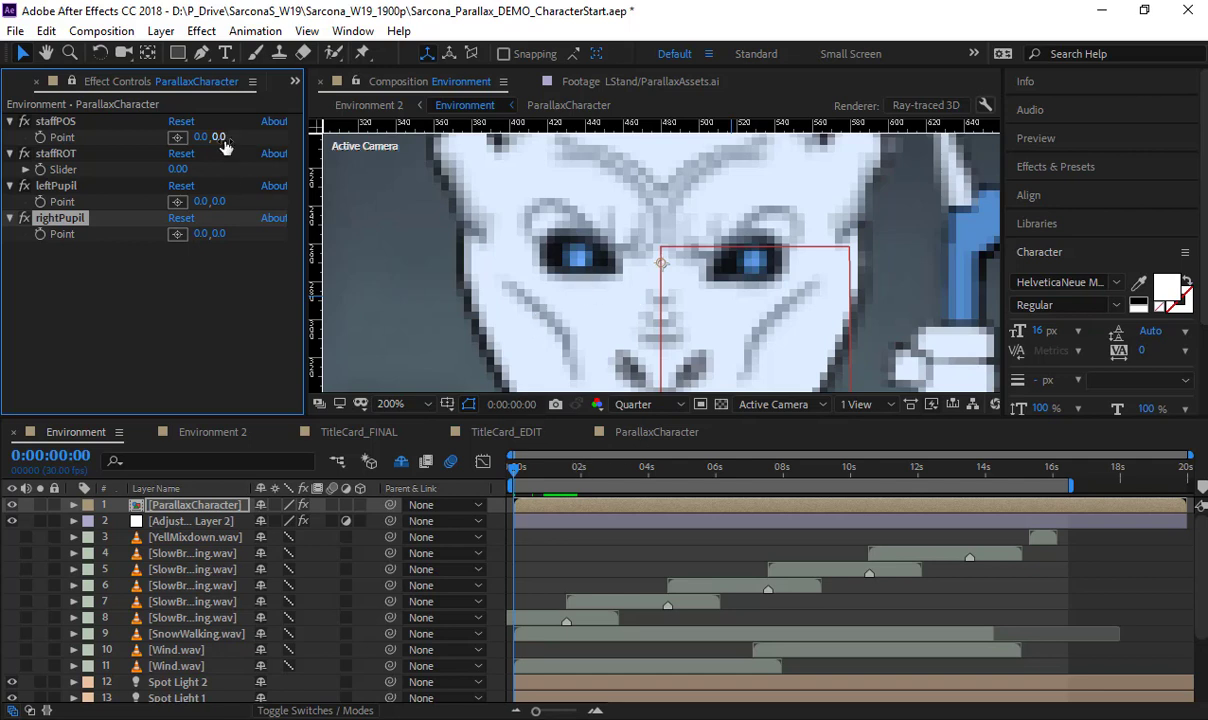
# Duplicate the rightPupil control twice on the ParallaxCharacter layer in Environment
pyautogui.press('h')
pyautogui.moveTo(506, 202); pyautogui.dragTo(607, 243)
pyautogui.scroll(-1, 607, 243)
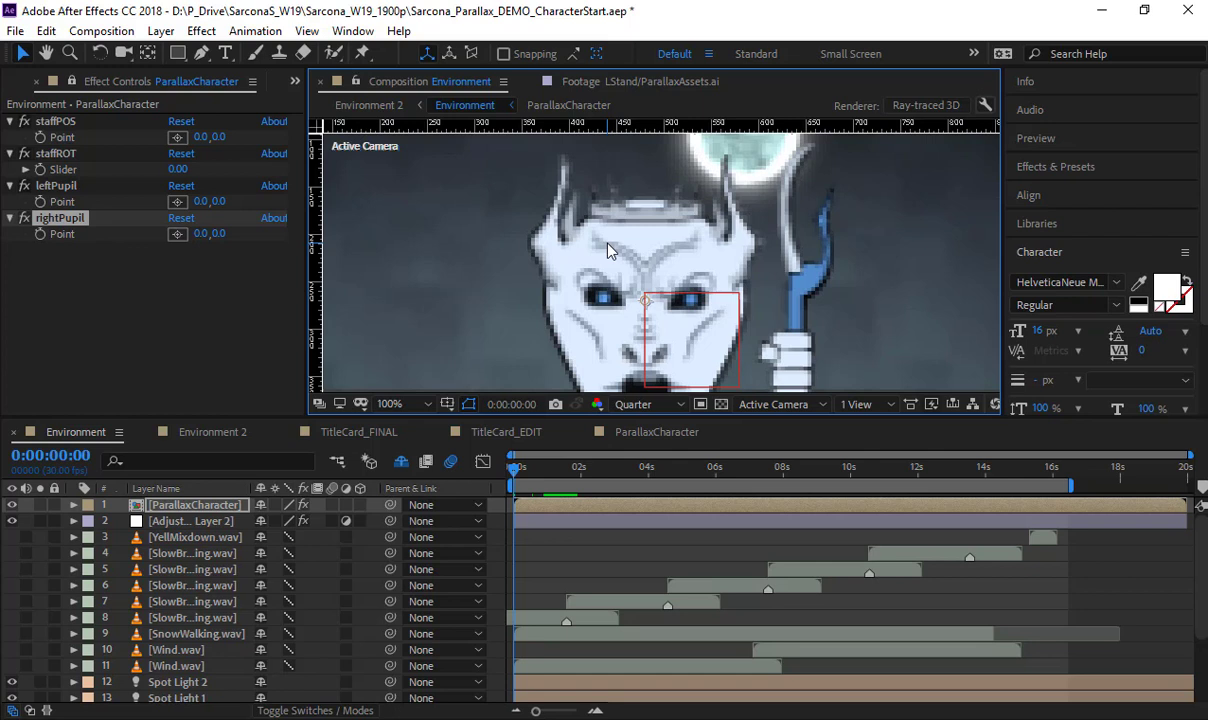
pyautogui.click(202, 36)
pyautogui.click(79, 221)
pyautogui.hotkey('ctrl', 'd')
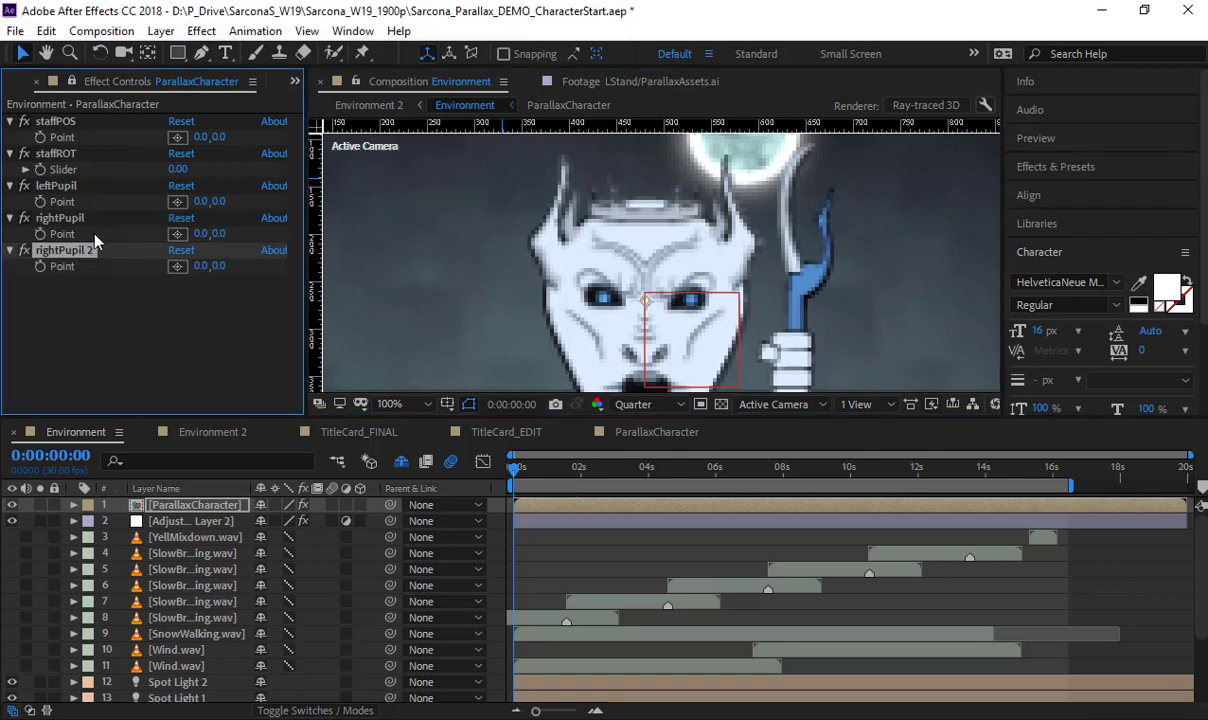
pyautogui.hotkey('ctrl', 'd')
# Rename the rightPupil 2 control as rightEyebrow
pyautogui.click(62, 254)
pyautogui.press('Return')
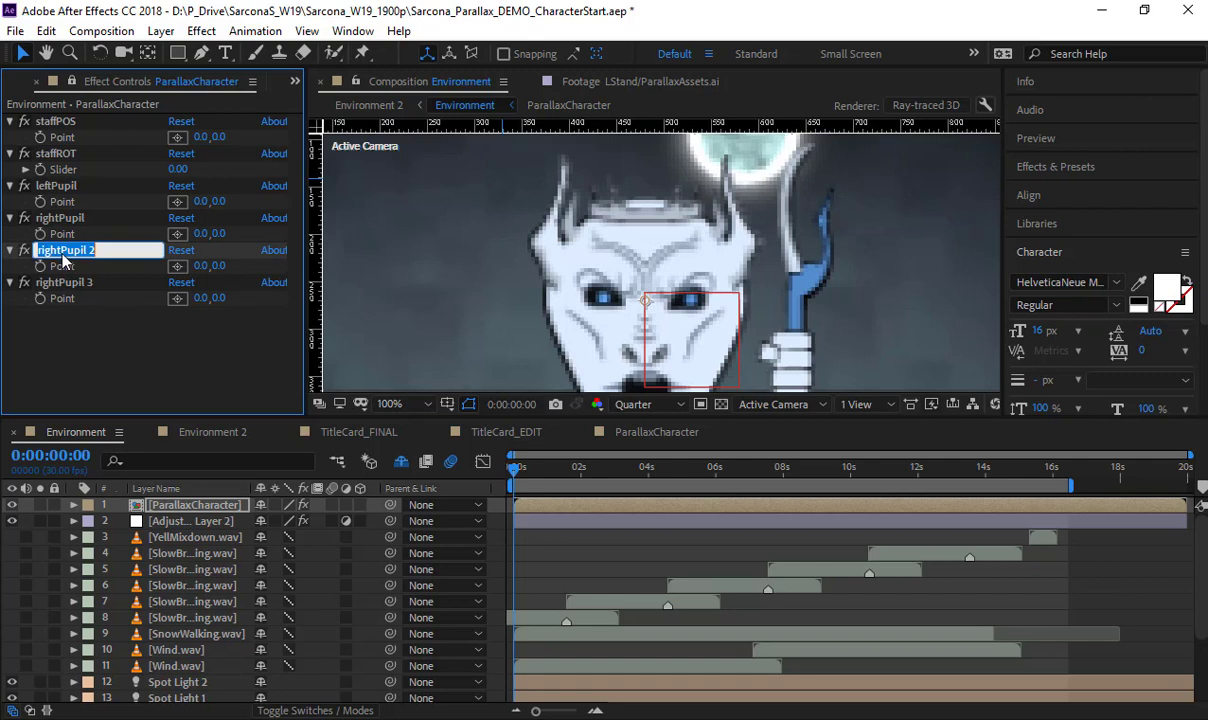
pyautogui.write('rightE')
pyautogui.write('Ye')
pyautogui.write('ebrow')
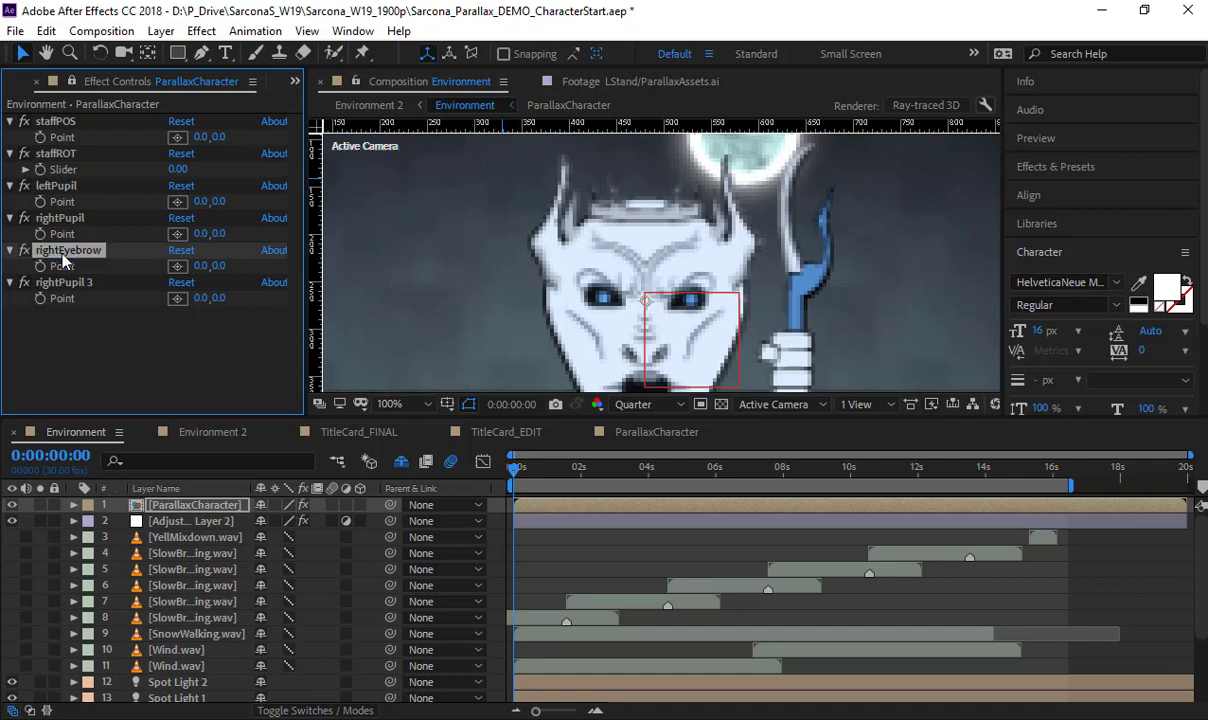
pyautogui.press('Return')
# Move the rightPupil 3 control above rightEyebrow and rename it leftEyebrow
pyautogui.moveTo(56, 343); pyautogui.dragTo(57, 340)
pyautogui.click(66, 251)
pyautogui.press('Return')
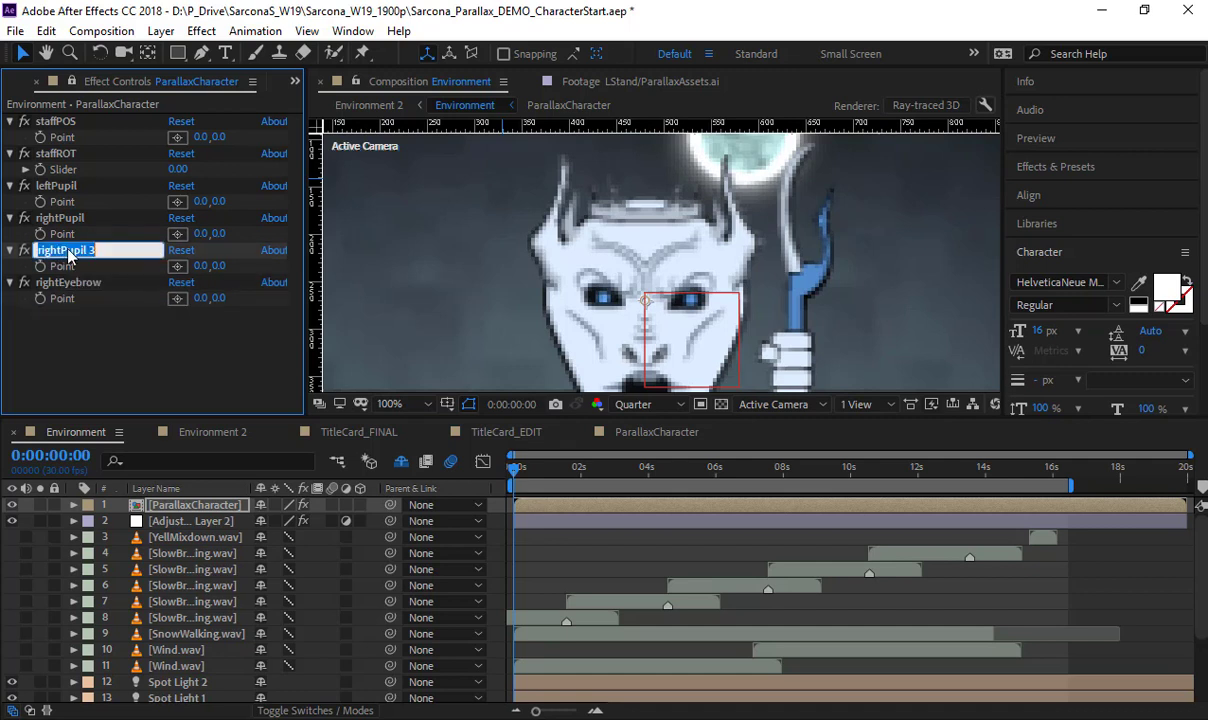
pyautogui.write('leftEyebrow')
pyautogui.press('Return')
# Return to the ParallaxCharacter composition, save the project, and set the preview resolution to Full
pyautogui.click(657, 432)
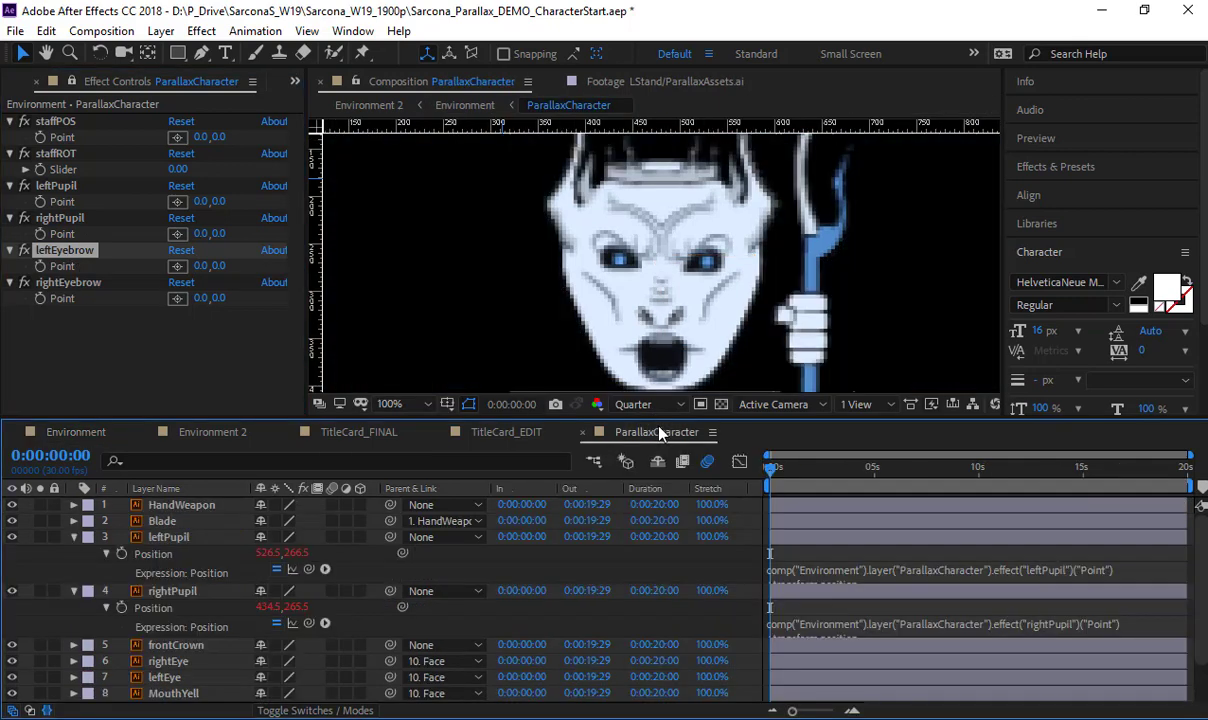
pyautogui.hotkey('ctrl', 's')
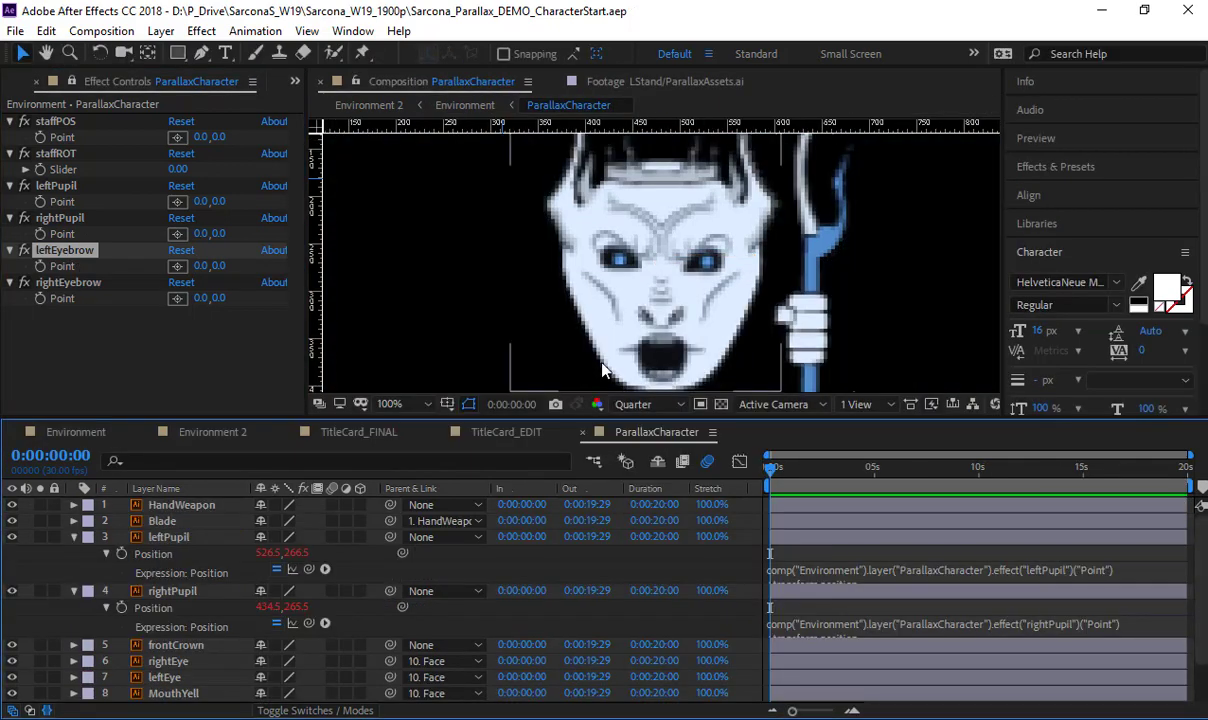
pyautogui.click(651, 405)
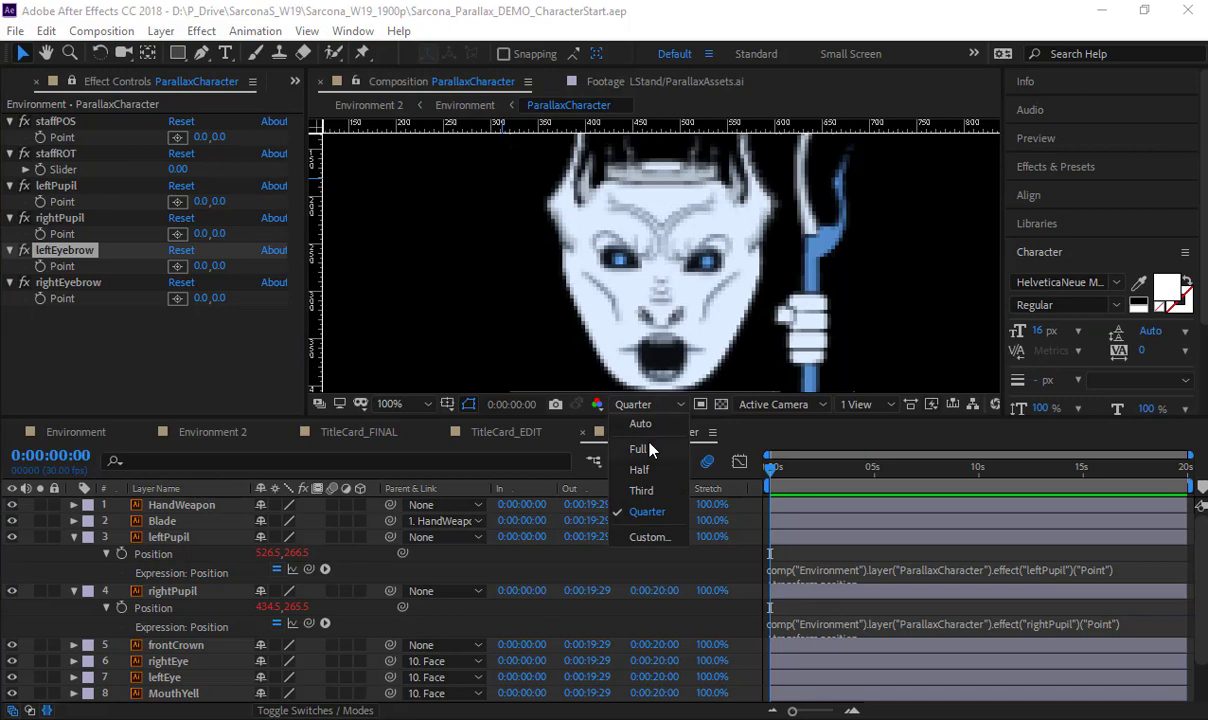
pyautogui.click(645, 449)
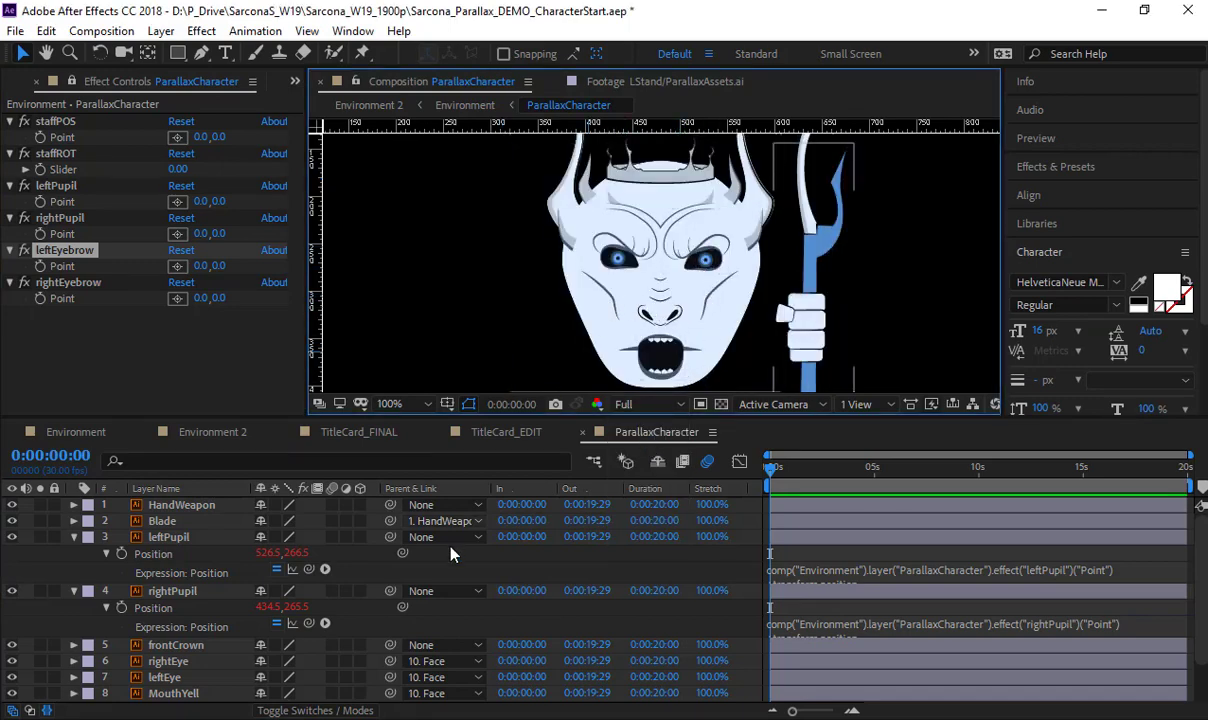
# Collapse the leftPupil and rightPupil layers and reveal Position for the rightEye layer
pyautogui.click(73, 537)
pyautogui.click(73, 553)
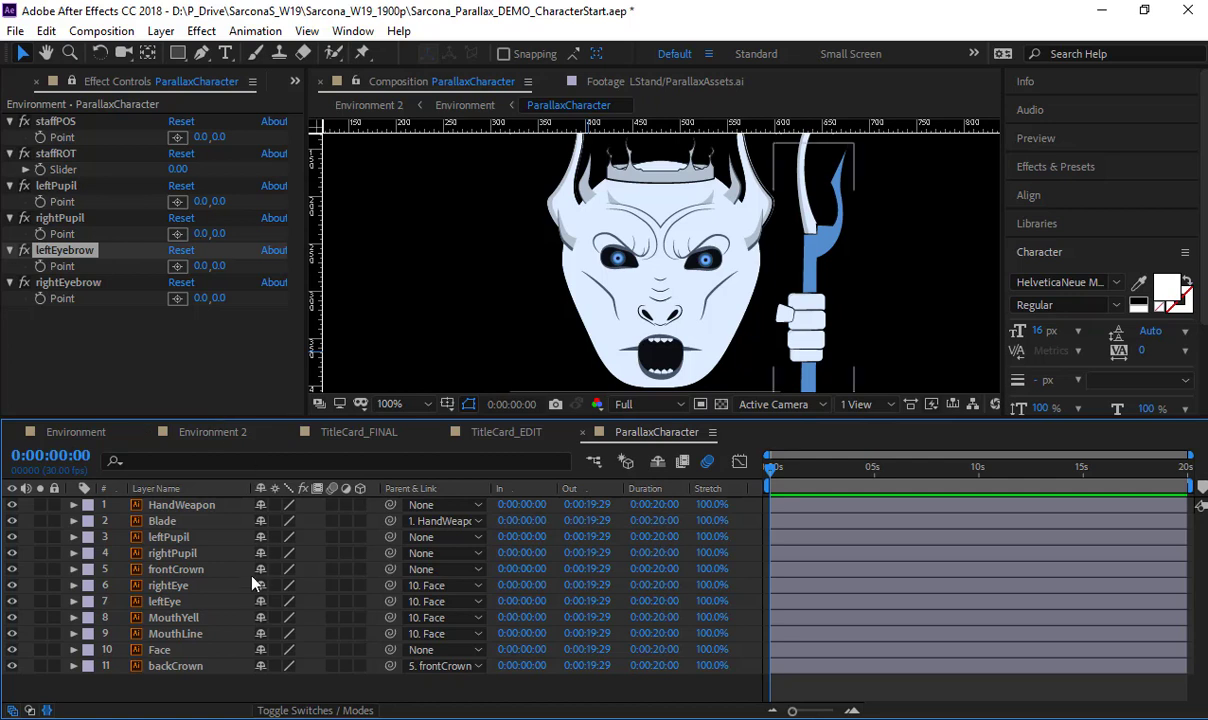
pyautogui.click(170, 587)
pyautogui.press('p')
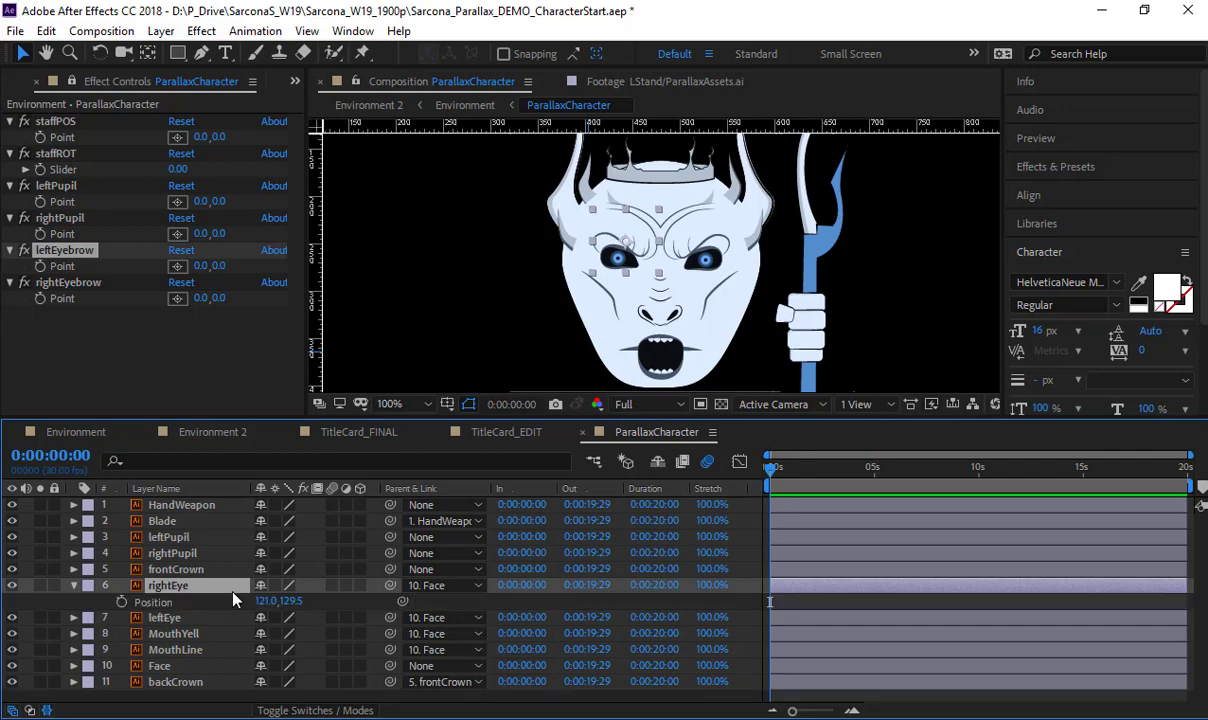
pyautogui.press('.')
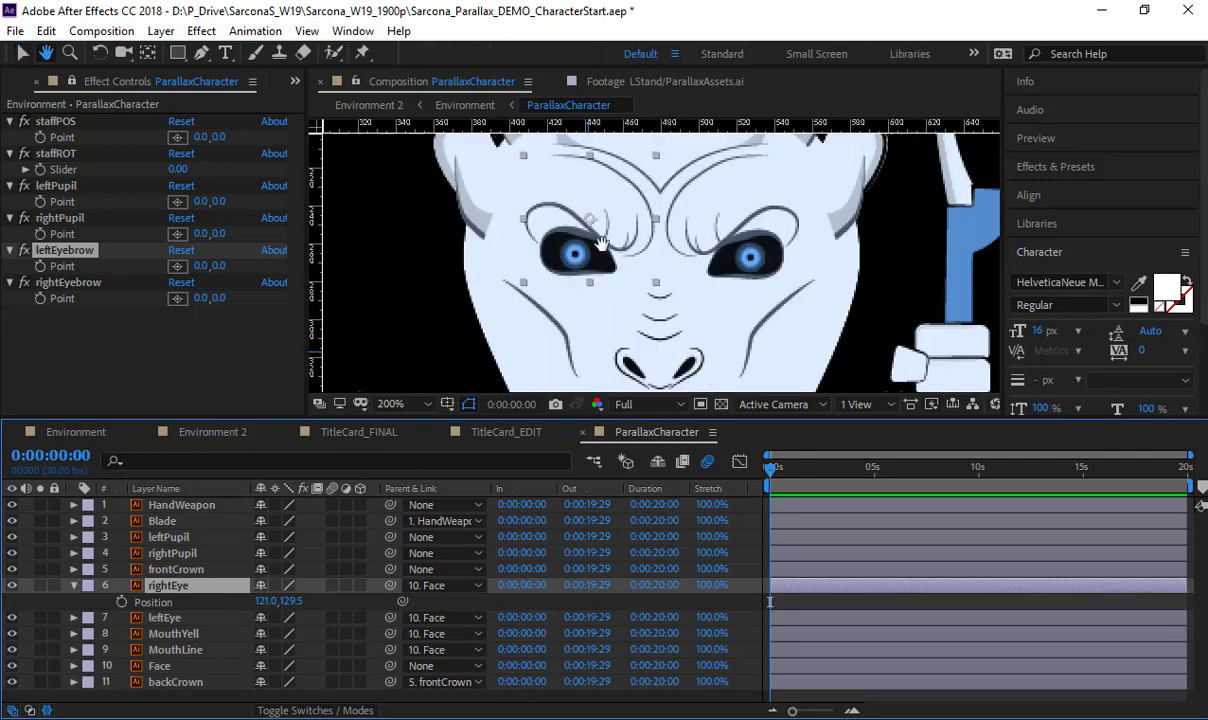
pyautogui.moveTo(610, 265); pyautogui.dragTo(570, 224)
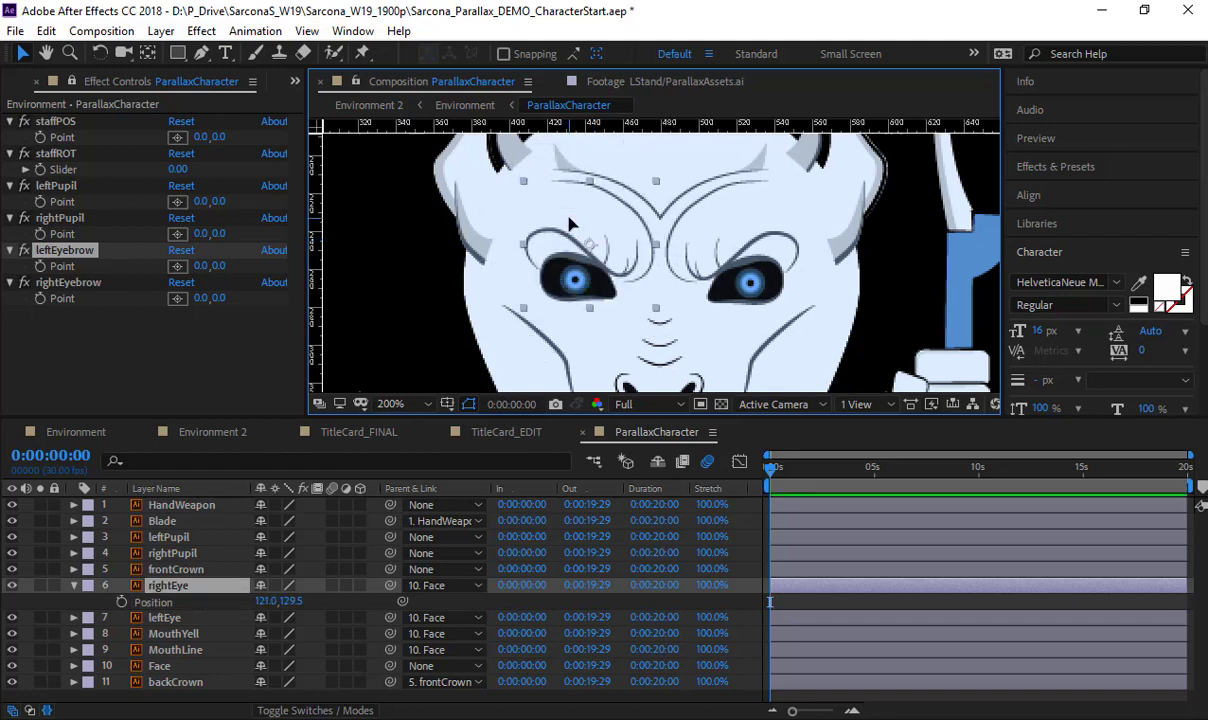
# Place Puppet pins on rightEye at the eye's outer corner, inner corner and inner brow, and move the brow pin to deform the eyebrow
pyautogui.click(363, 56)
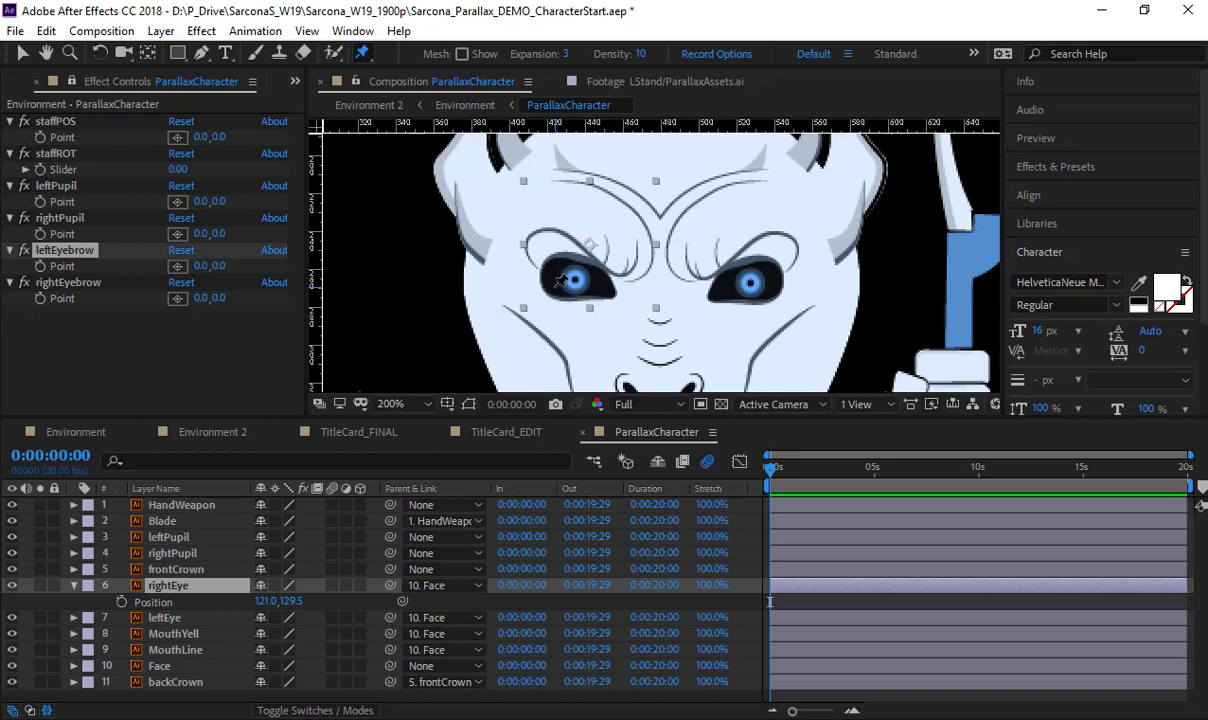
pyautogui.scroll(2, 548, 268)
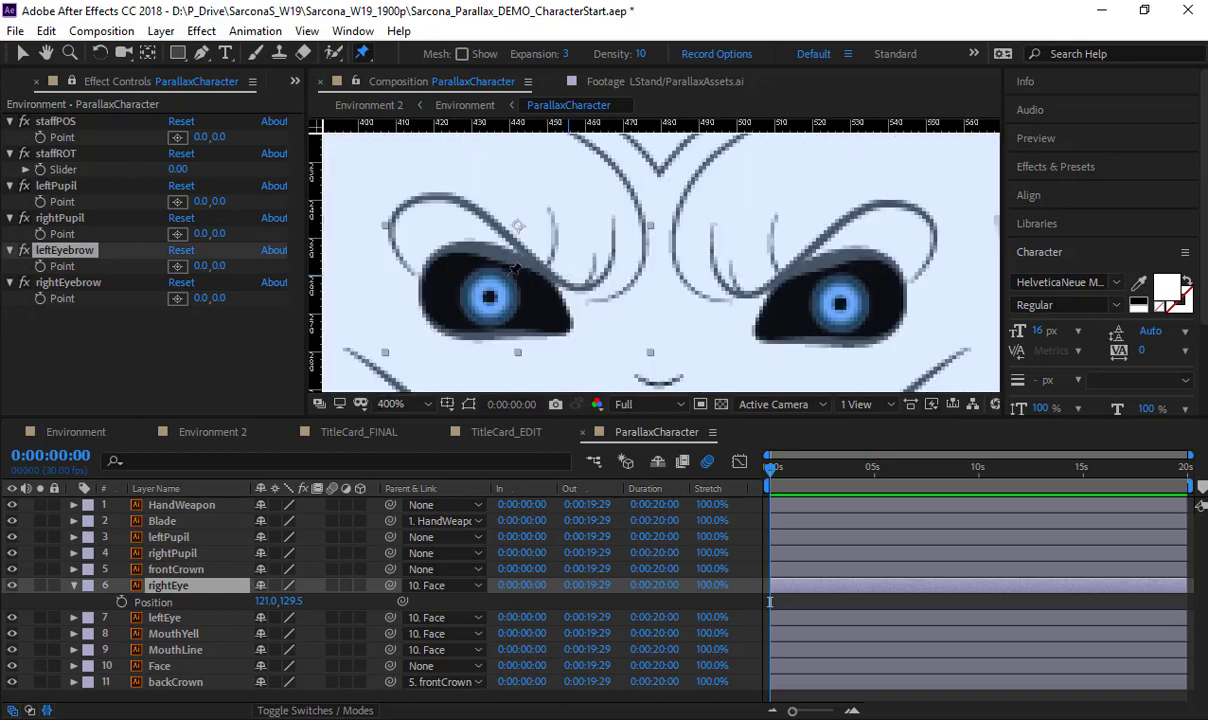
pyautogui.click(429, 305)
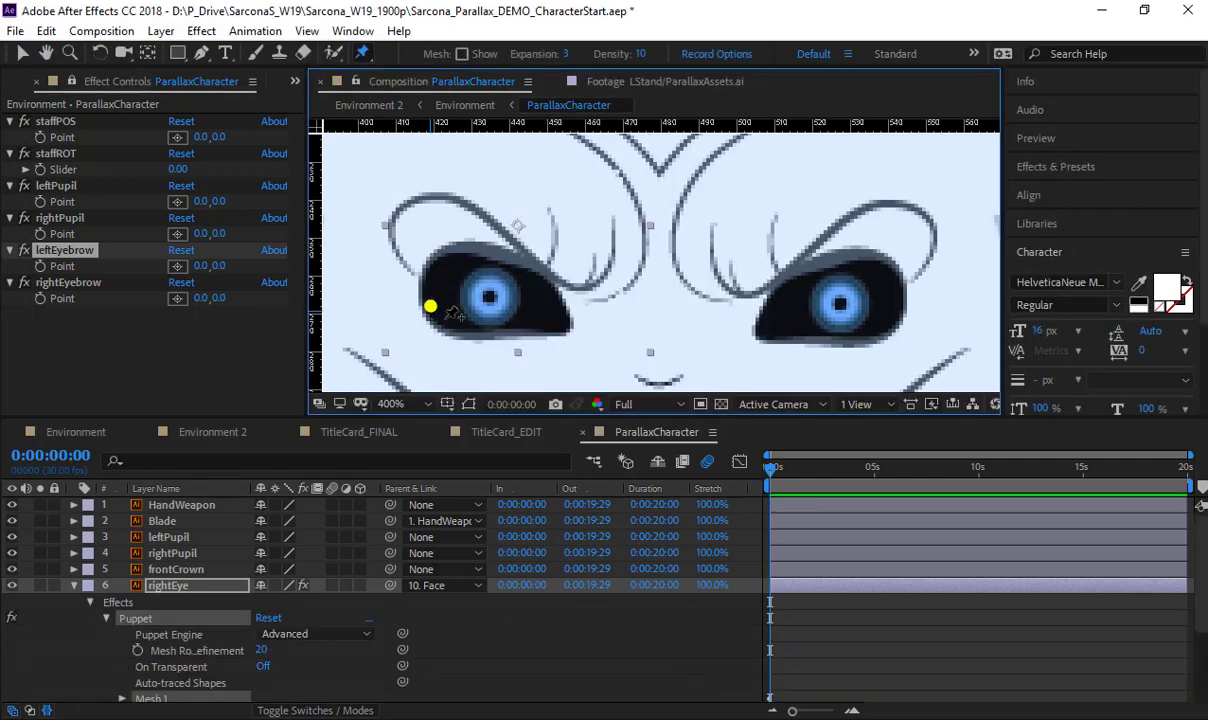
pyautogui.click(560, 324)
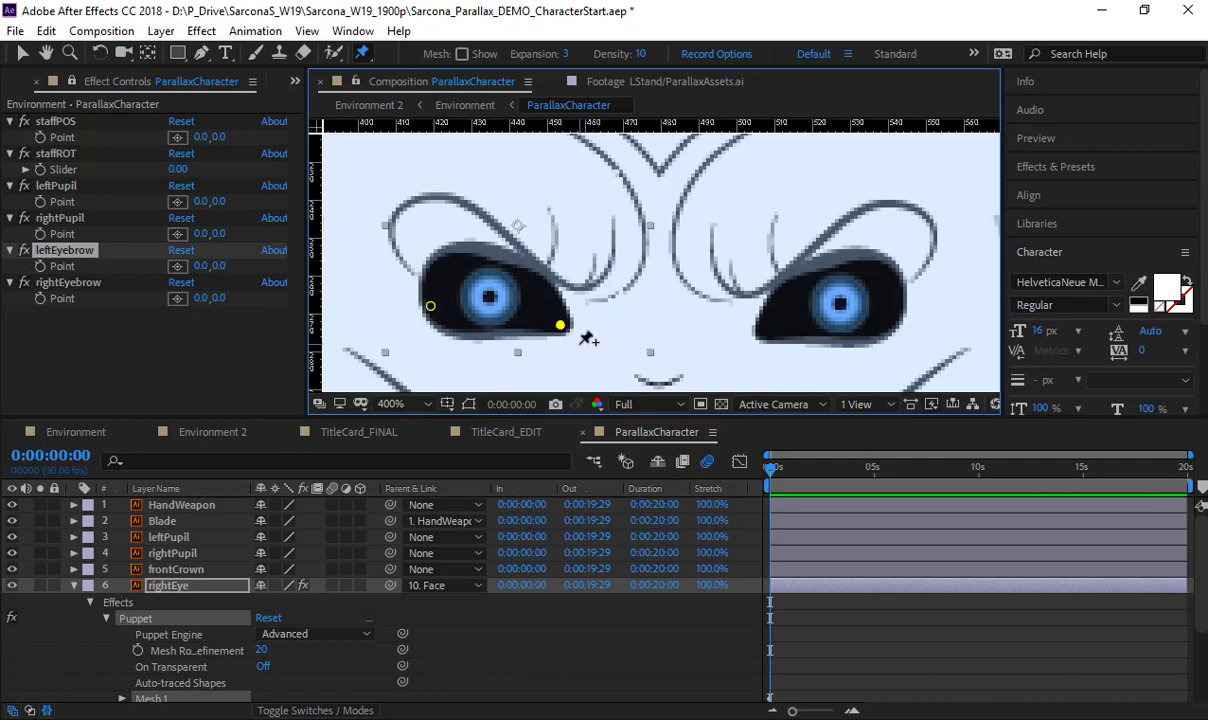
pyautogui.click(539, 267)
pyautogui.moveTo(539, 267)
pyautogui.mouseDown()
pyautogui.moveTo(536, 302)
pyautogui.moveTo(536, 288)
pyautogui.mouseUp()
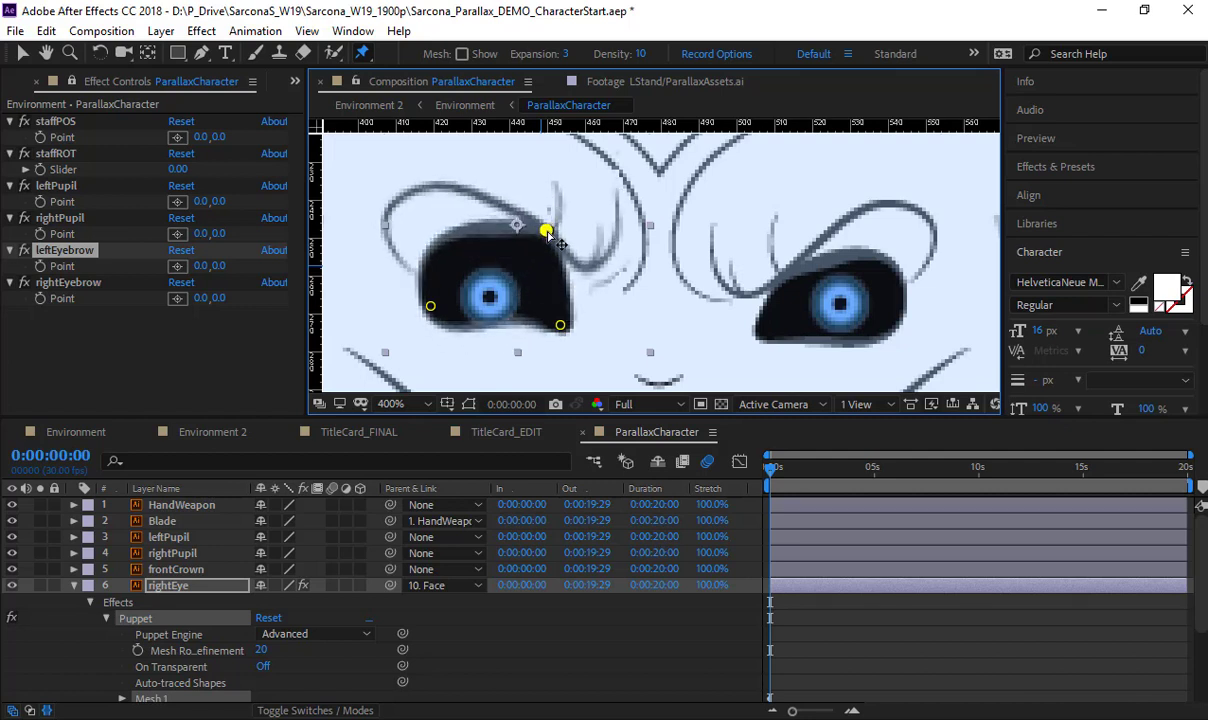
# Lower rightEye's inner brow pin to the eye's upper edge and add a Puppet pin at the middle of the lower lid
pyautogui.moveTo(547, 232); pyautogui.dragTo(540, 268)
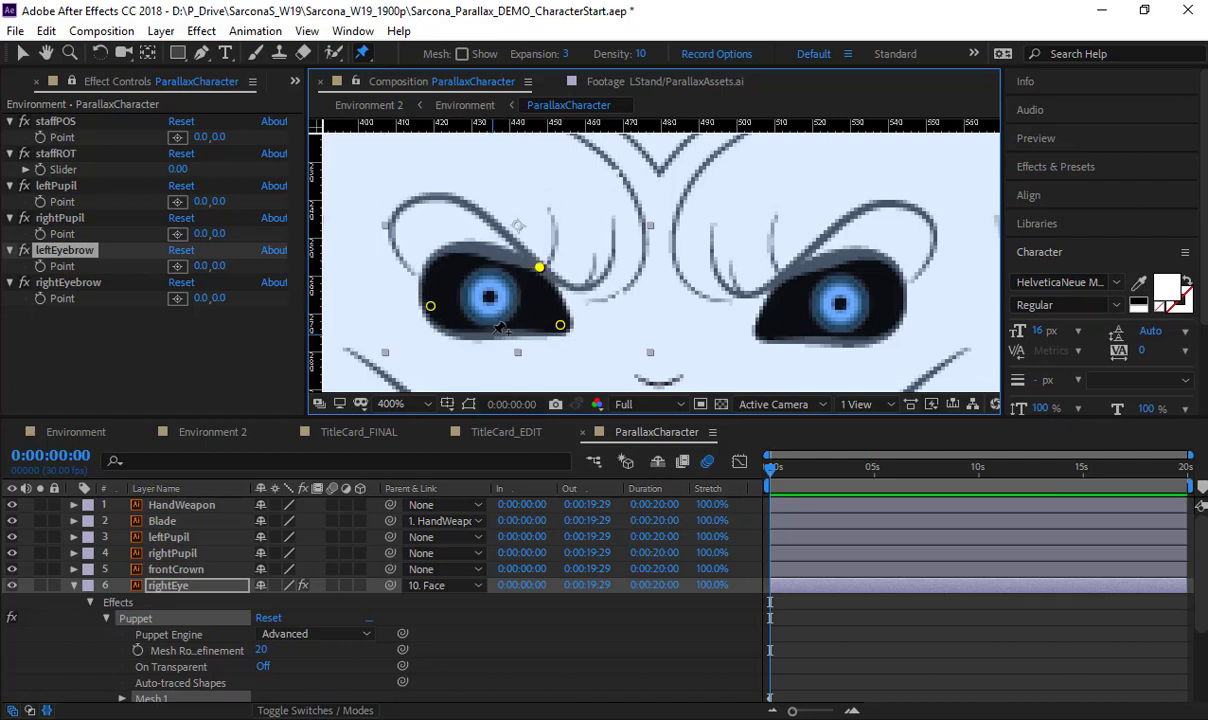
pyautogui.click(492, 334)
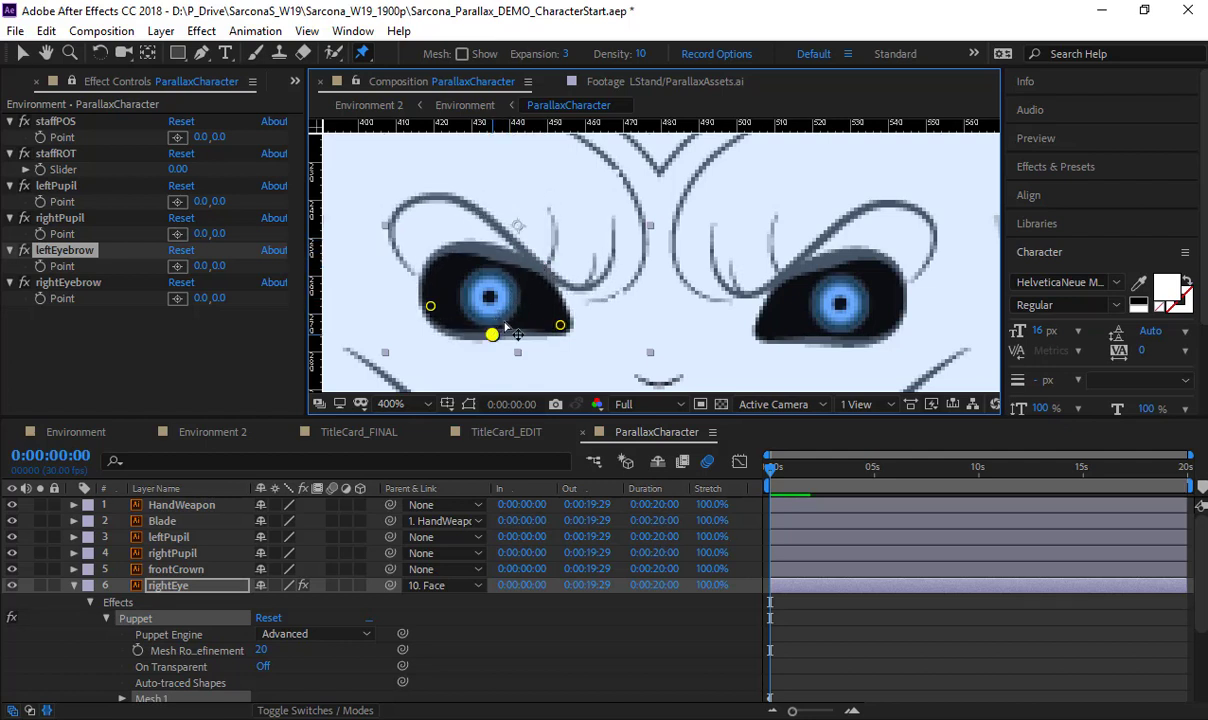
pyautogui.click(539, 270)
pyautogui.moveTo(539, 270)
pyautogui.mouseDown()
pyautogui.moveTo(539, 236)
pyautogui.moveTo(537, 308)
pyautogui.moveTo(537, 259)
pyautogui.moveTo(537, 296)
pyautogui.moveTo(507, 323)
pyautogui.moveTo(547, 275)
pyautogui.moveTo(539, 288)
pyautogui.moveTo(552, 310)
pyautogui.moveTo(539, 263)
pyautogui.moveTo(536, 297)
pyautogui.moveTo(536, 253)
pyautogui.moveTo(535, 303)
pyautogui.moveTo(539, 268)
pyautogui.mouseUp()
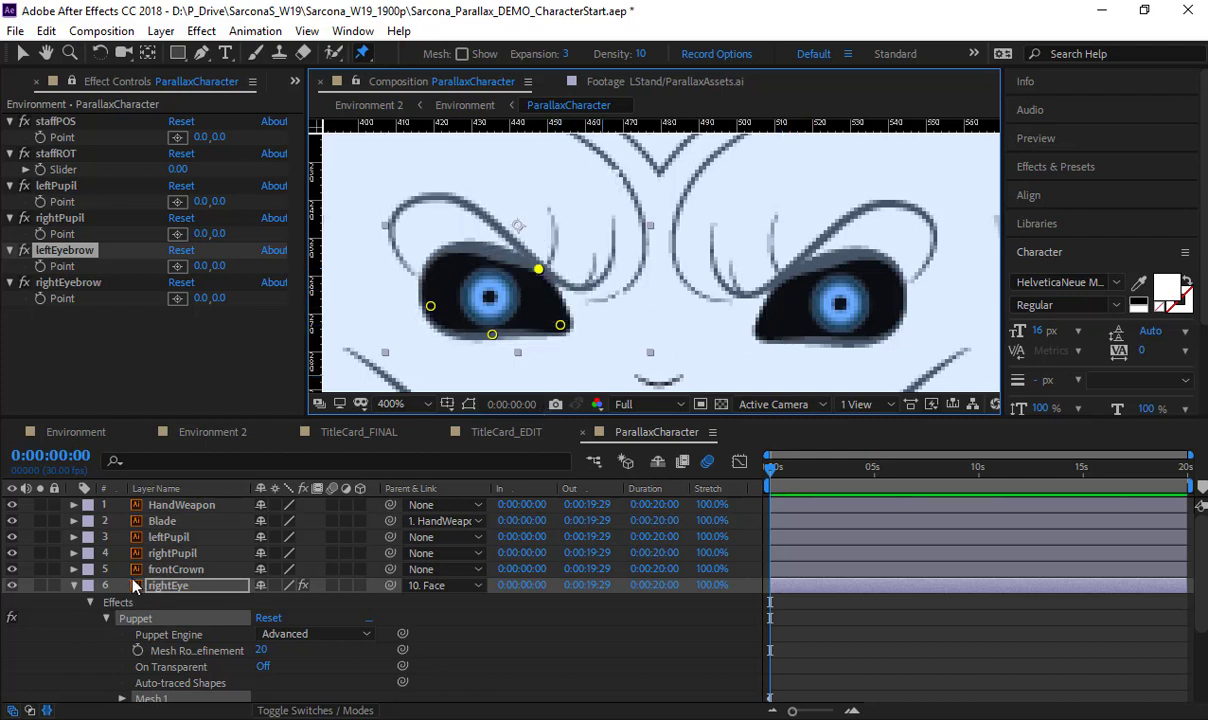
# Place Puppet pins on leftEye at the inner corner, middle of the lower lid, outer corner and inner brow
pyautogui.click(76, 586)
pyautogui.click(163, 601)
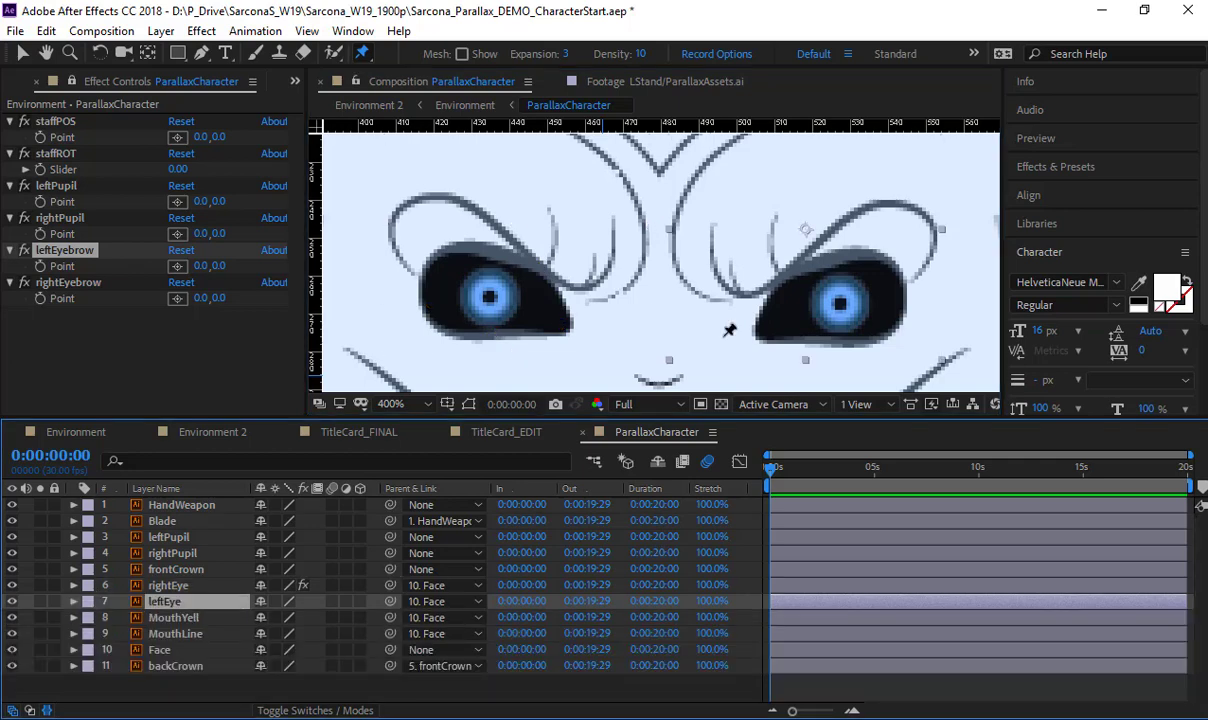
pyautogui.click(762, 335)
pyautogui.click(836, 342)
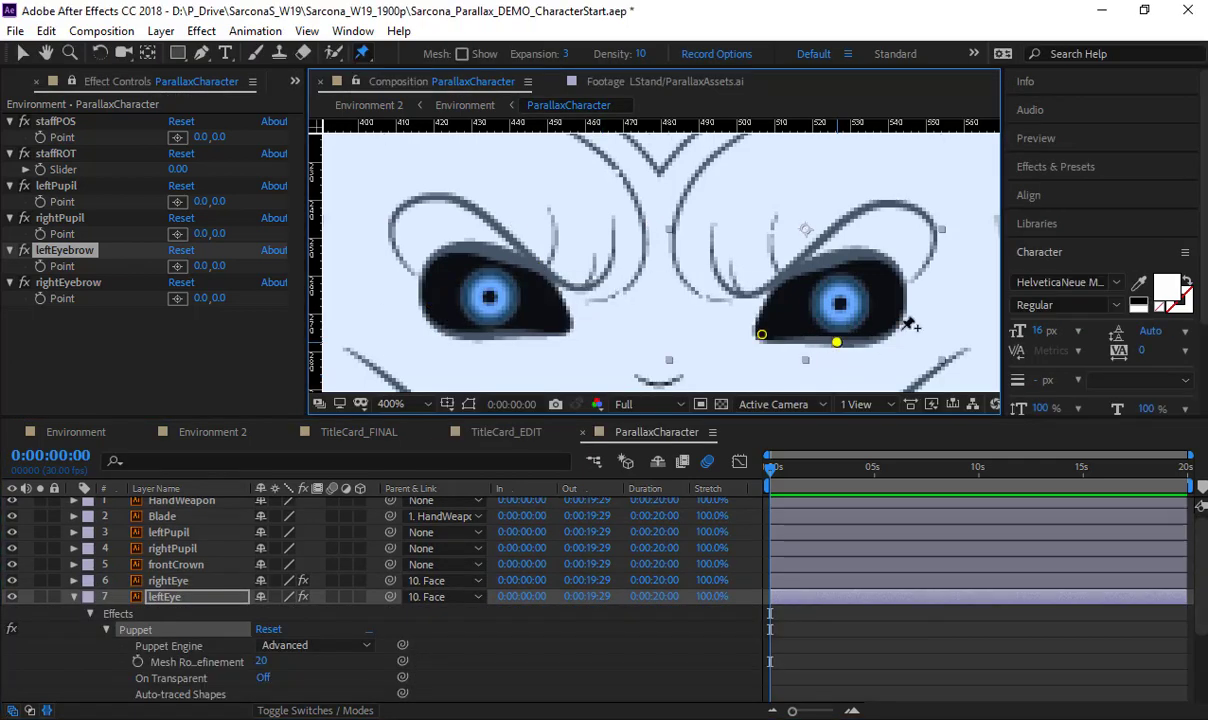
pyautogui.click(898, 326)
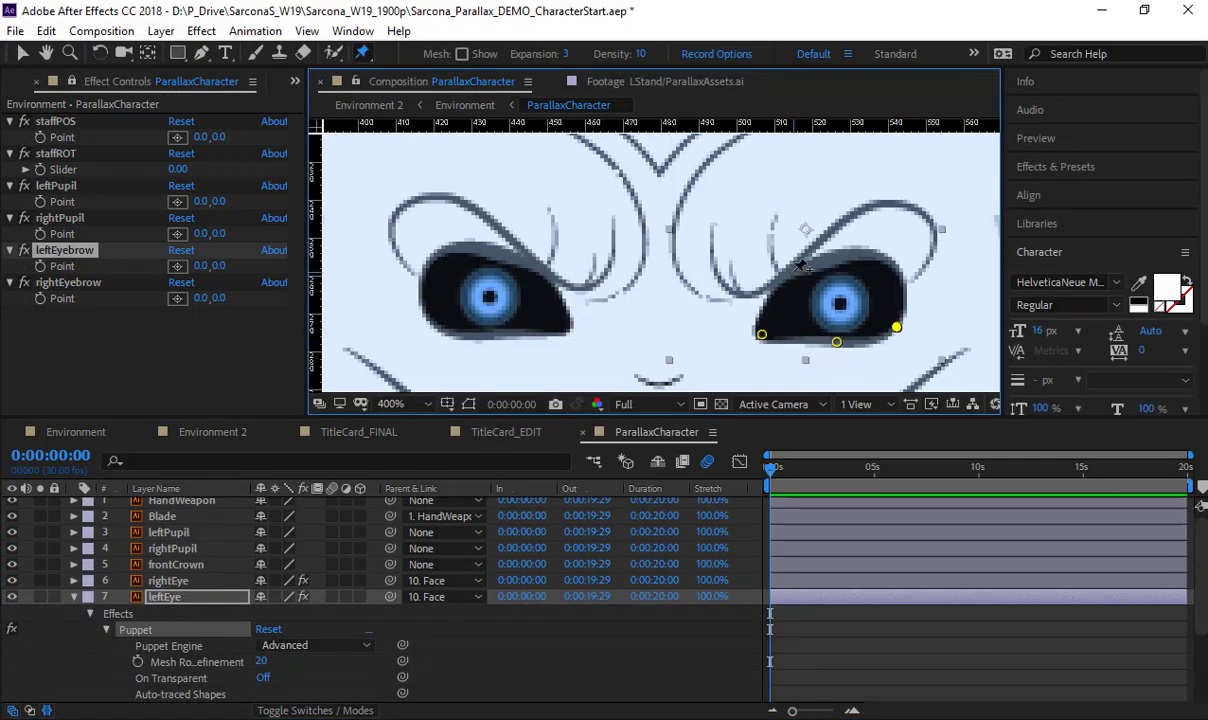
pyautogui.moveTo(795, 270)
pyautogui.mouseDown()
pyautogui.moveTo(793, 302)
pyautogui.moveTo(794, 262)
pyautogui.moveTo(793, 300)
pyautogui.moveTo(797, 273)
pyautogui.mouseUp()
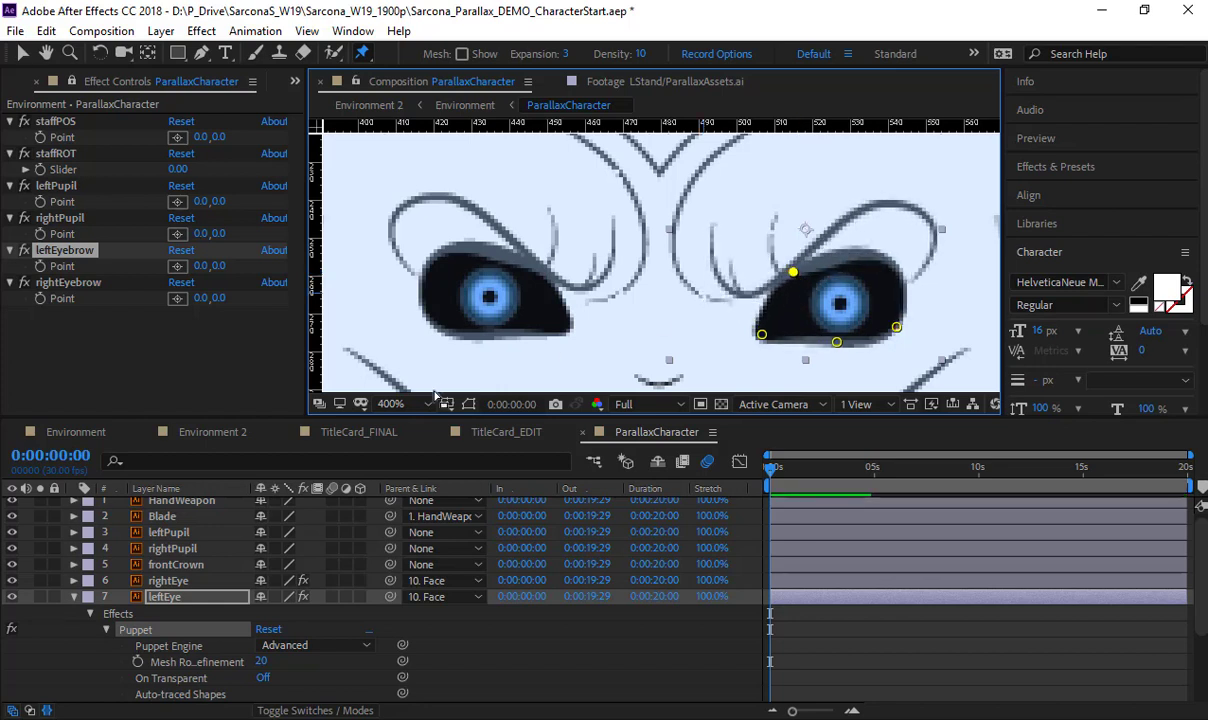
pyautogui.click(74, 597)
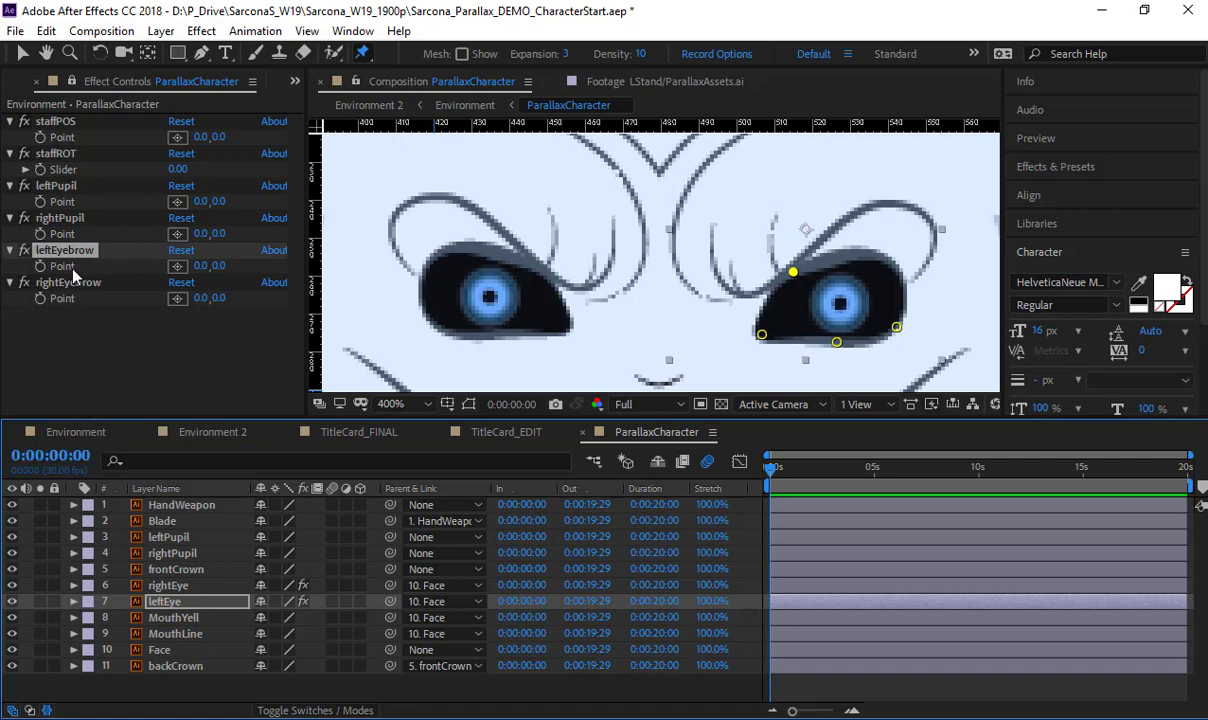
# Expand the Deform pins of rightEye's Puppet mesh and rename Puppet Pin 4 to eyebrow
pyautogui.click(107, 588)
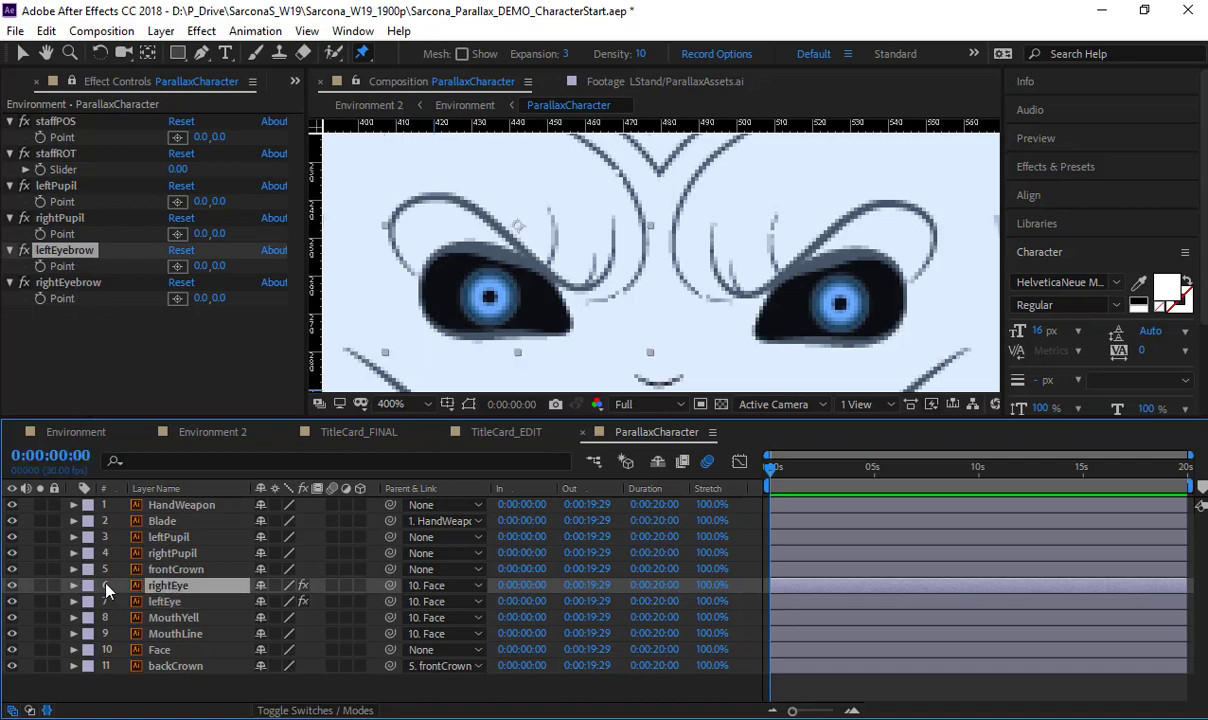
pyautogui.click(73, 589)
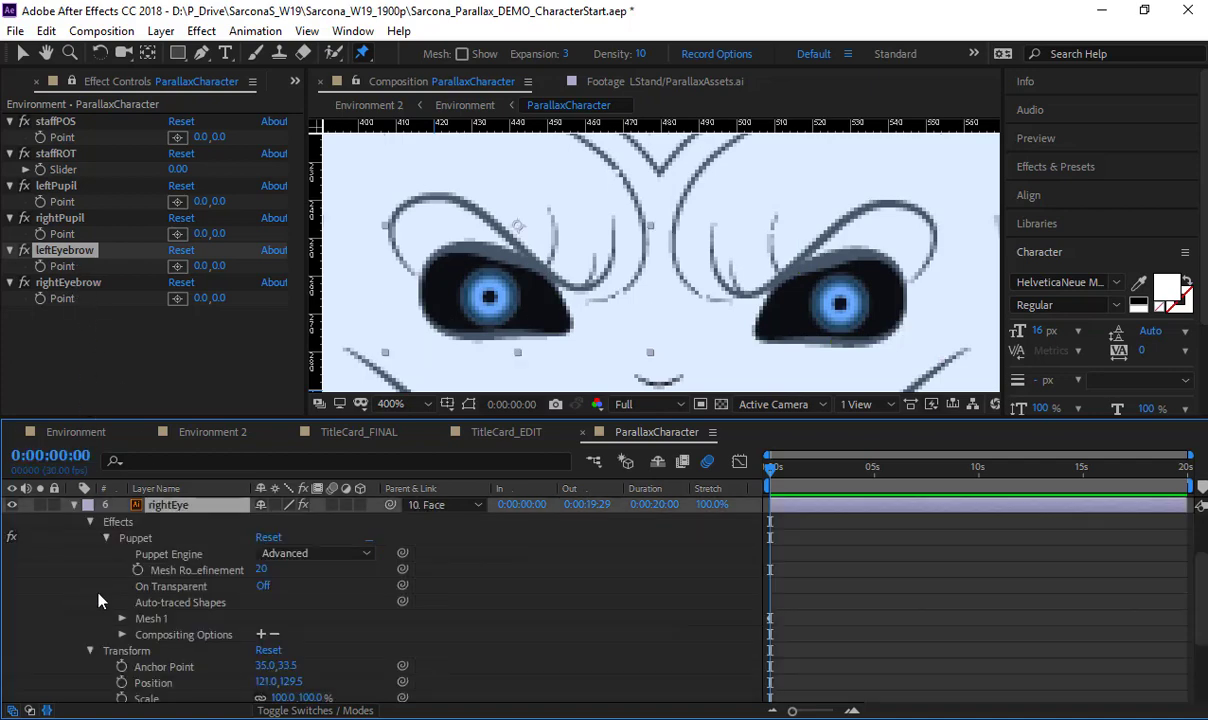
pyautogui.scroll(-2, 100, 592)
pyautogui.click(121, 570)
pyautogui.scroll(-1, 130, 575)
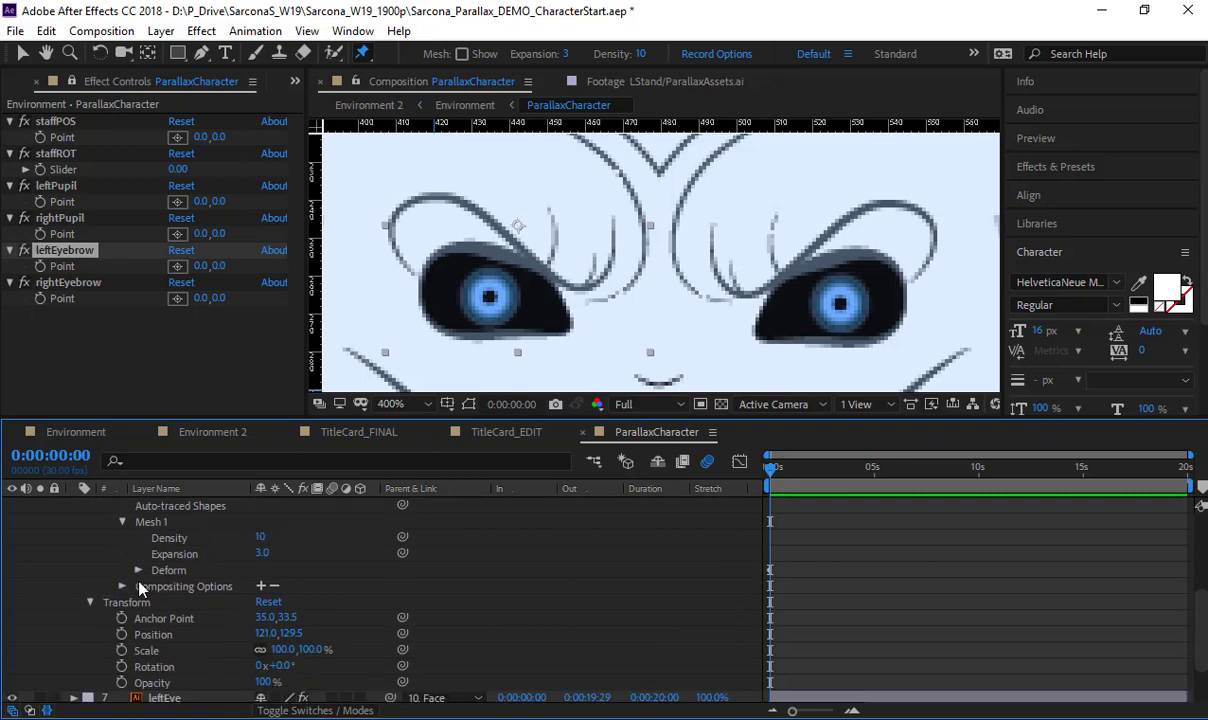
pyautogui.click(139, 571)
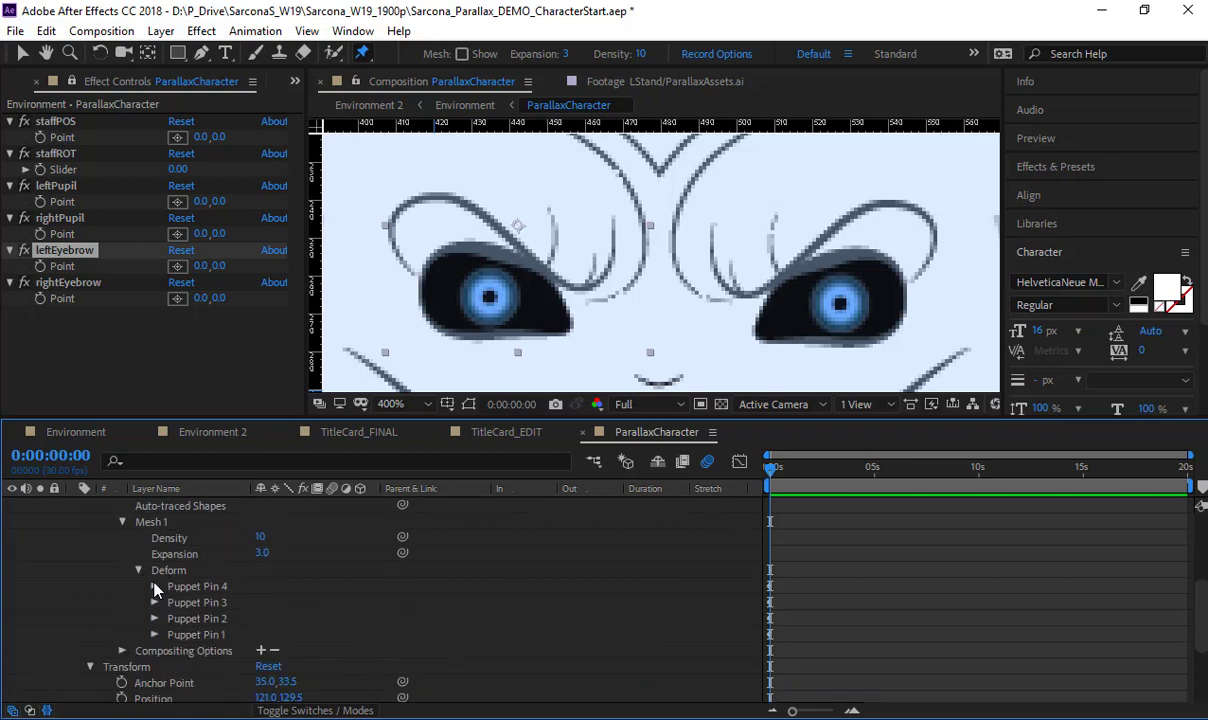
pyautogui.click(154, 587)
pyautogui.click(212, 590)
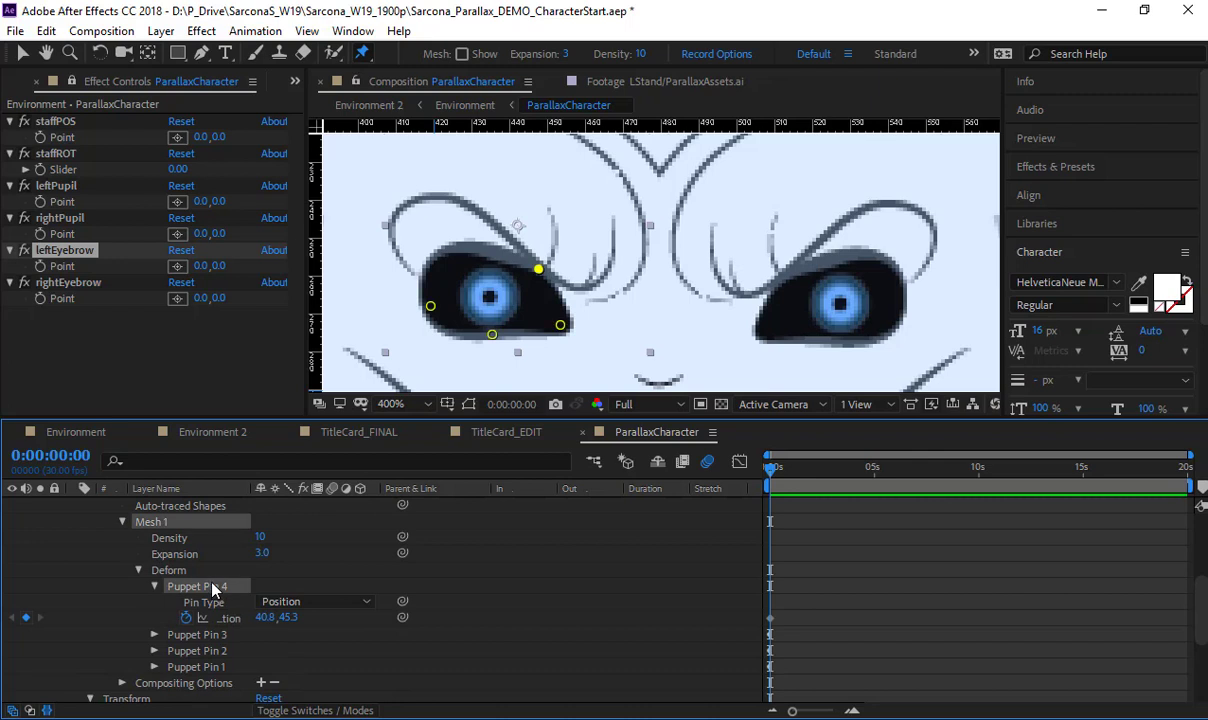
pyautogui.press('Return')
pyautogui.write('eyebrow')
# Remove the eyebrow pin's Position keyframing and give it an expression adding the rightEyebrow Point control to the pin's own position
pyautogui.click(187, 619)
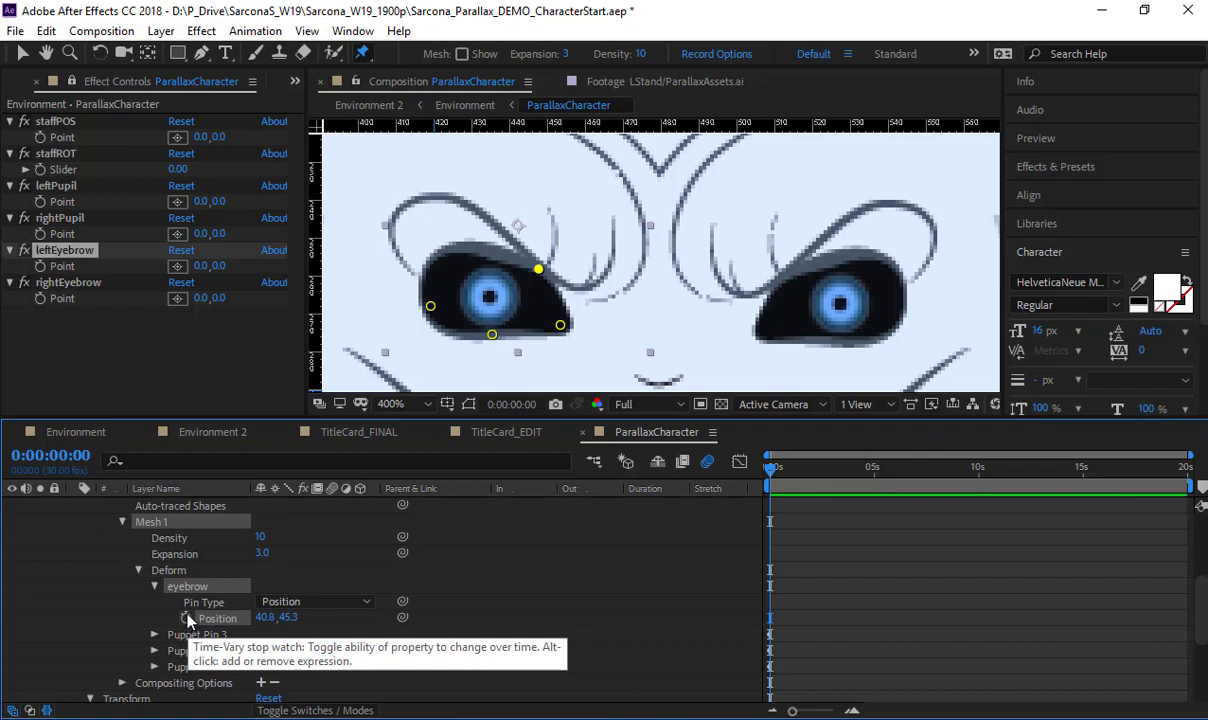
pyautogui.keyDown('alt'); pyautogui.click(187, 619); pyautogui.keyUp('alt')
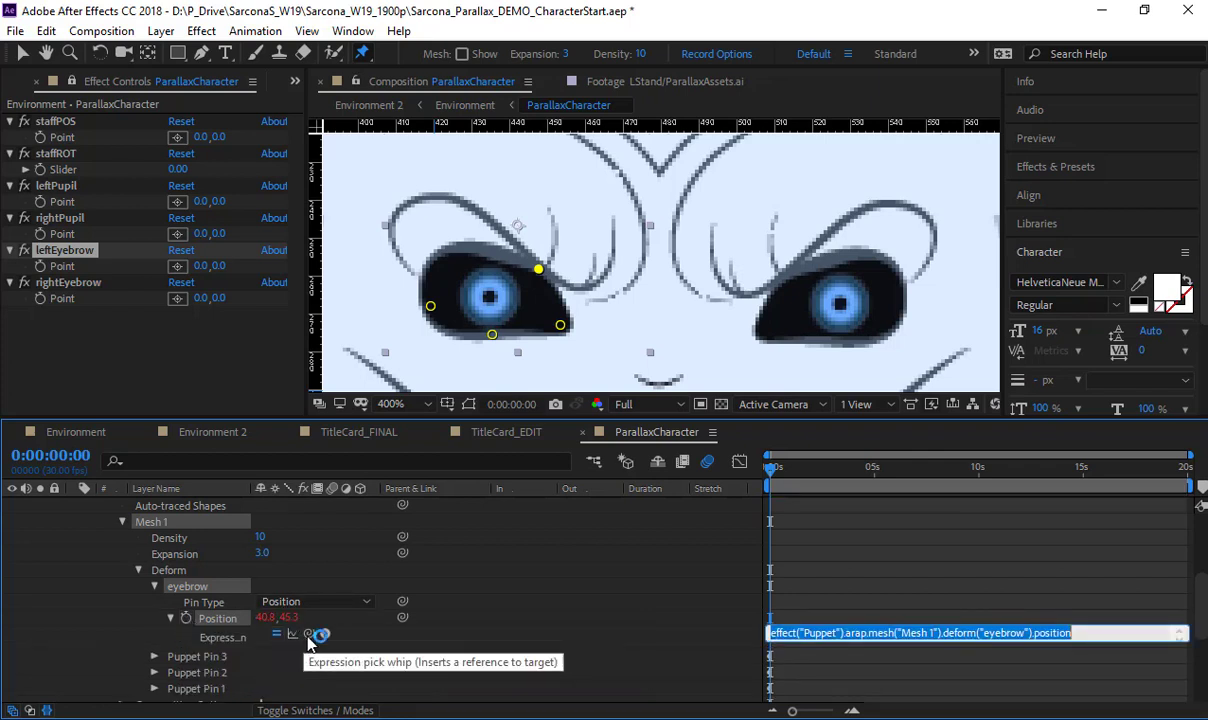
pyautogui.moveTo(312, 636); pyautogui.dragTo(64, 302)
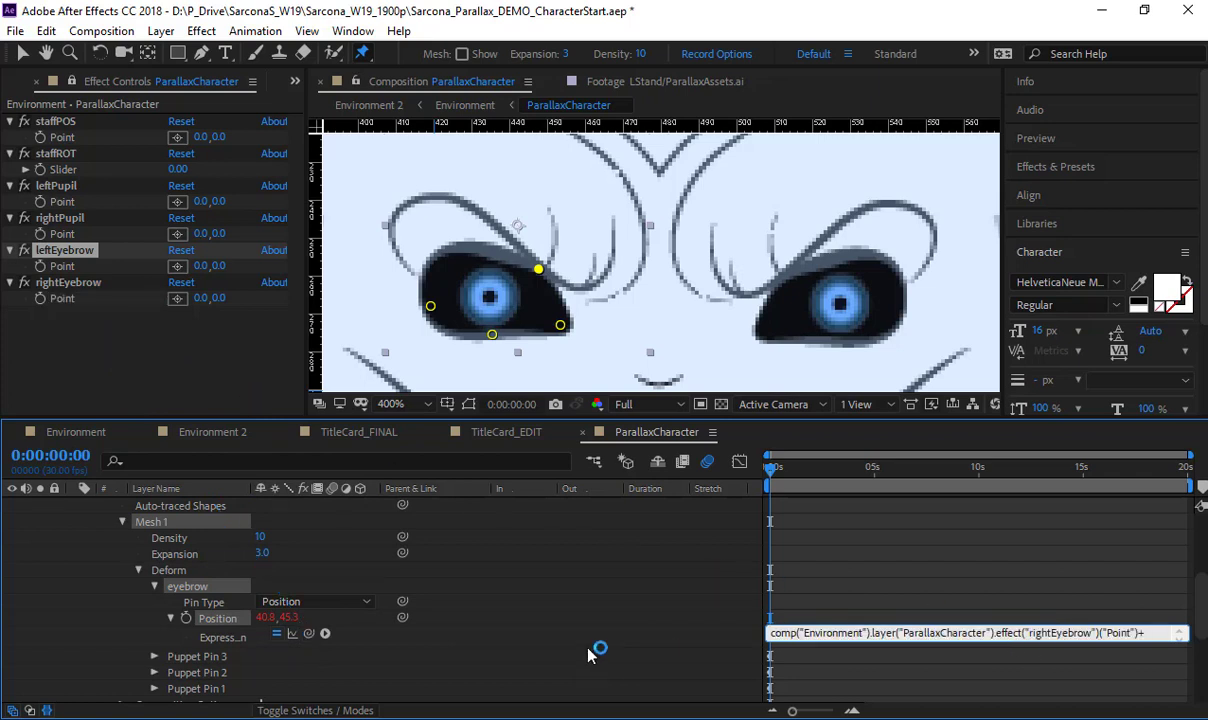
pyautogui.moveTo(227, 619); pyautogui.dragTo(227, 619)
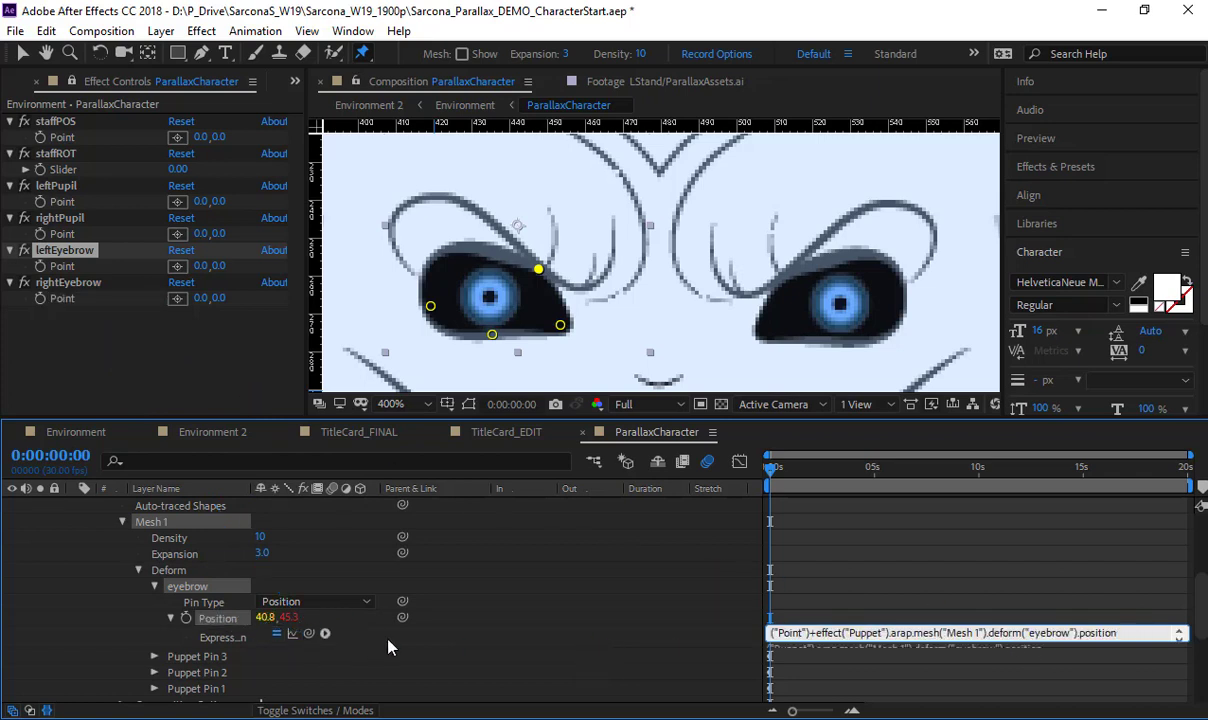
pyautogui.click(518, 628)
pyautogui.scroll(2, 104, 542)
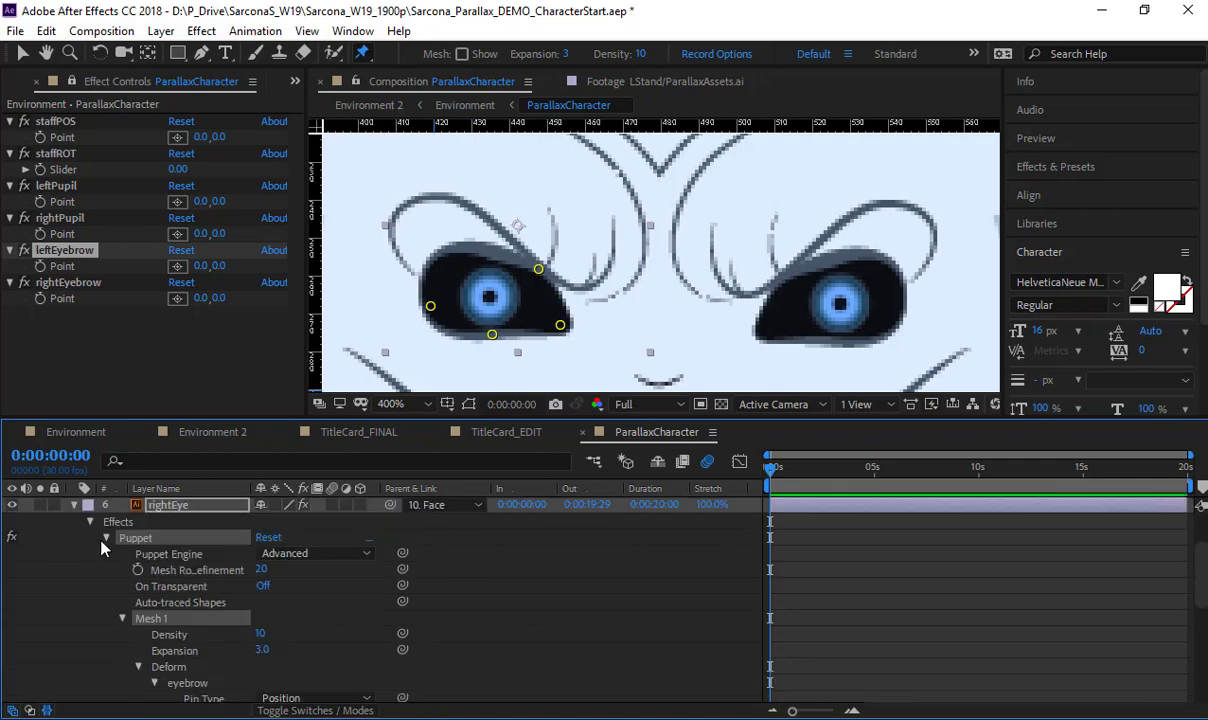
pyautogui.click(74, 505)
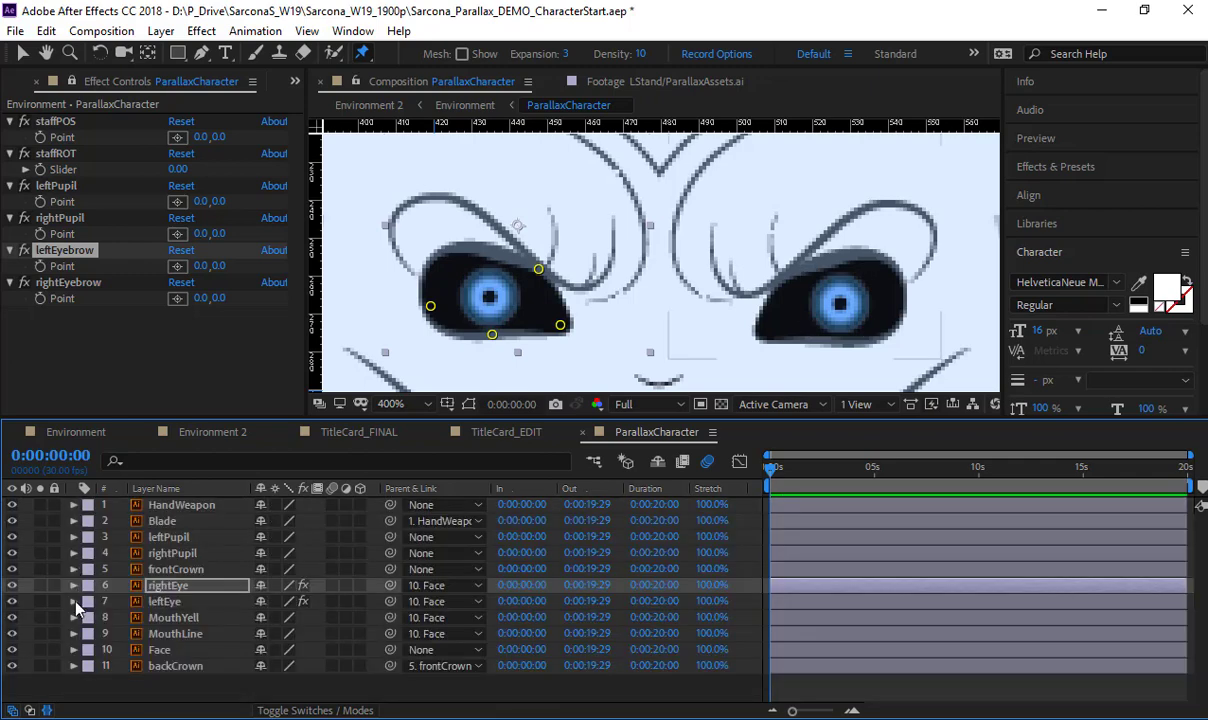
# Reveal Puppet Pin 4's Position in leftEye's Puppet mesh and turn off its keyframing
pyautogui.click(80, 604)
pyautogui.click(121, 662)
pyautogui.scroll(-2, 129, 645)
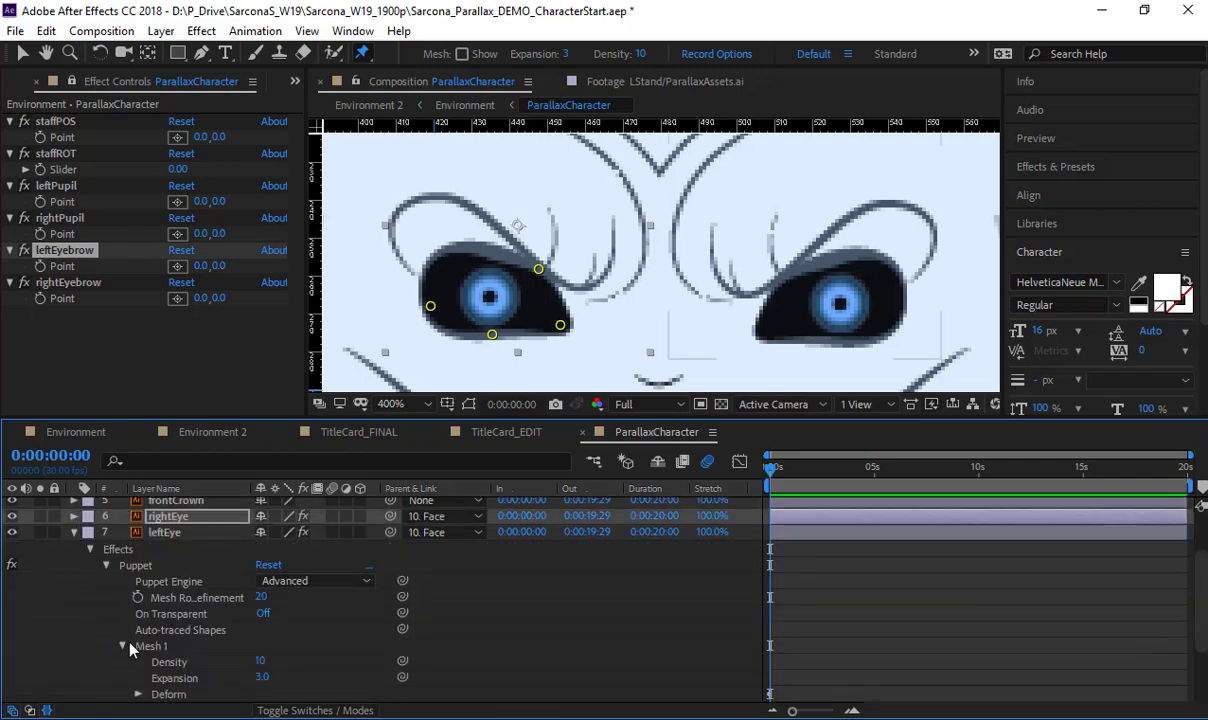
pyautogui.click(138, 597)
pyautogui.scroll(-1, 153, 607)
pyautogui.scroll(-1, 155, 614)
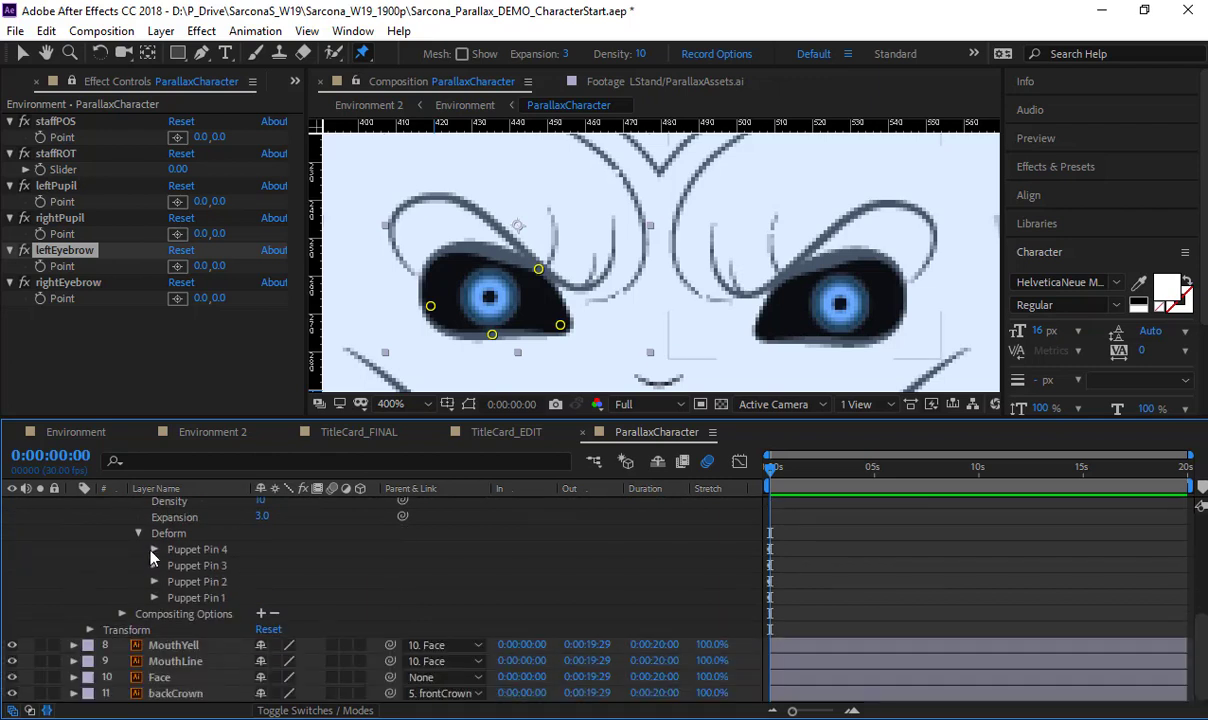
pyautogui.click(154, 549)
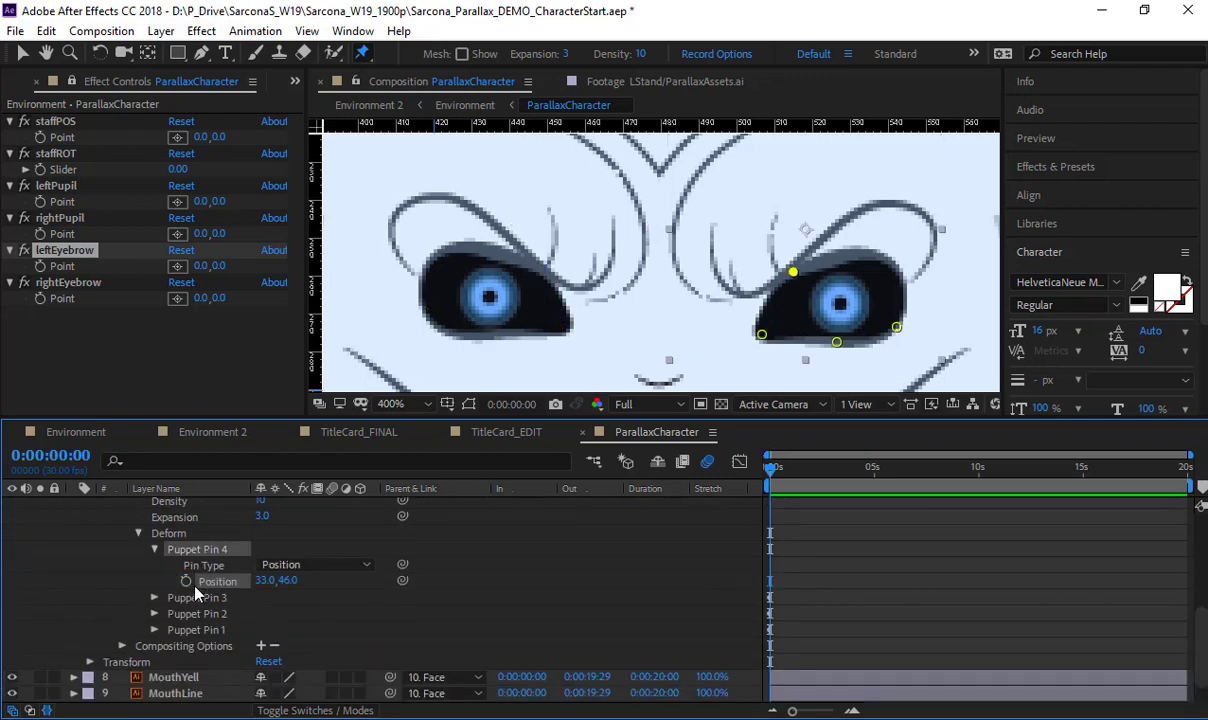
# Give leftEye's Puppet Pin 4 Position an expression adding the leftEyebrow Point control to the pin's own position
pyautogui.keyDown('alt'); pyautogui.click(186, 581); pyautogui.keyUp('alt')
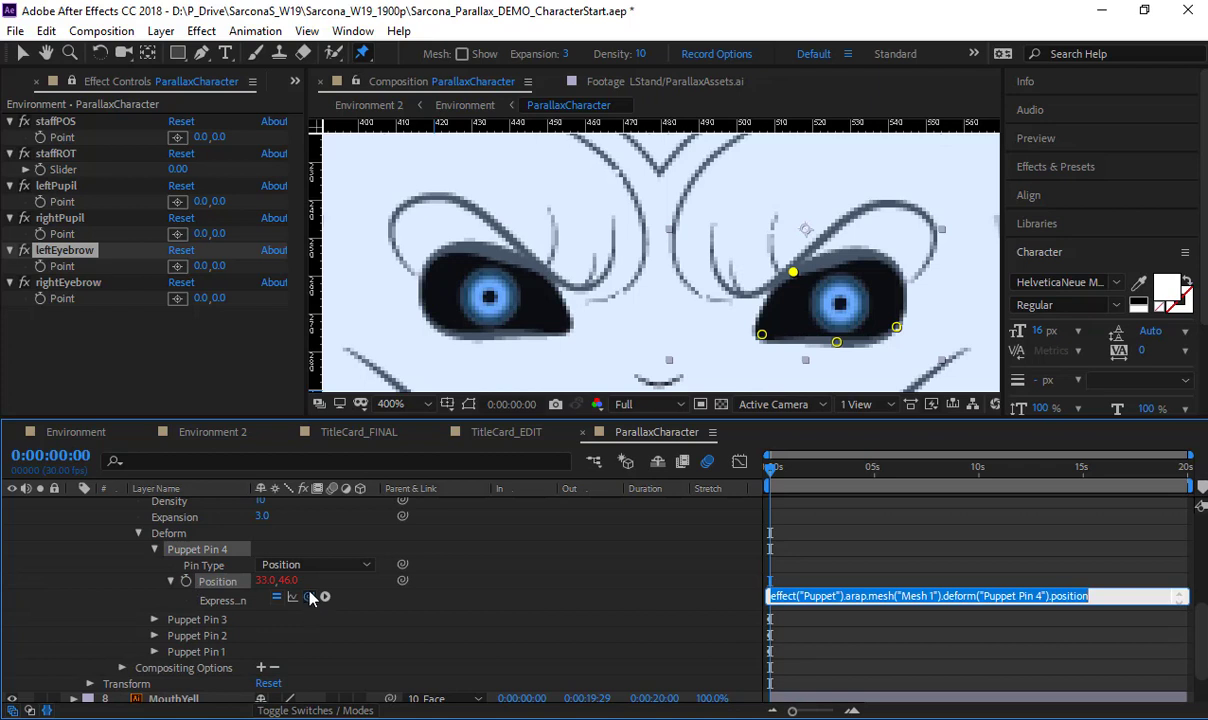
pyautogui.moveTo(309, 597); pyautogui.dragTo(40, 266)
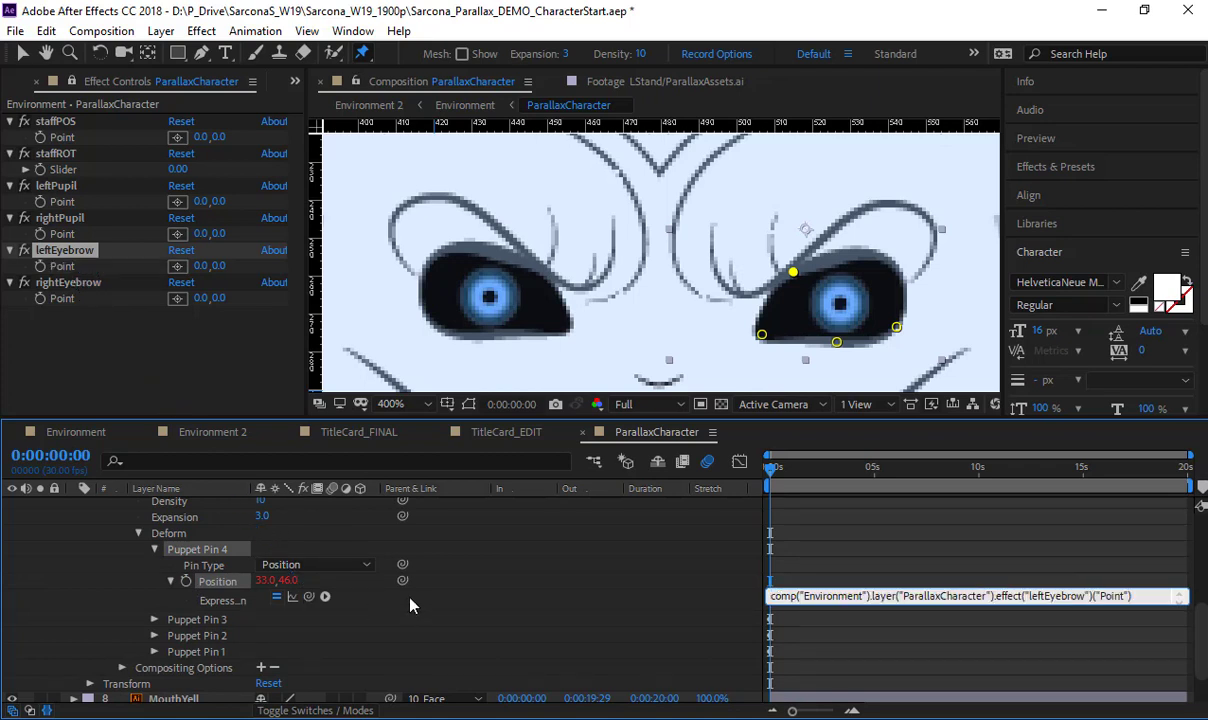
pyautogui.moveTo(249, 575); pyautogui.dragTo(219, 580)
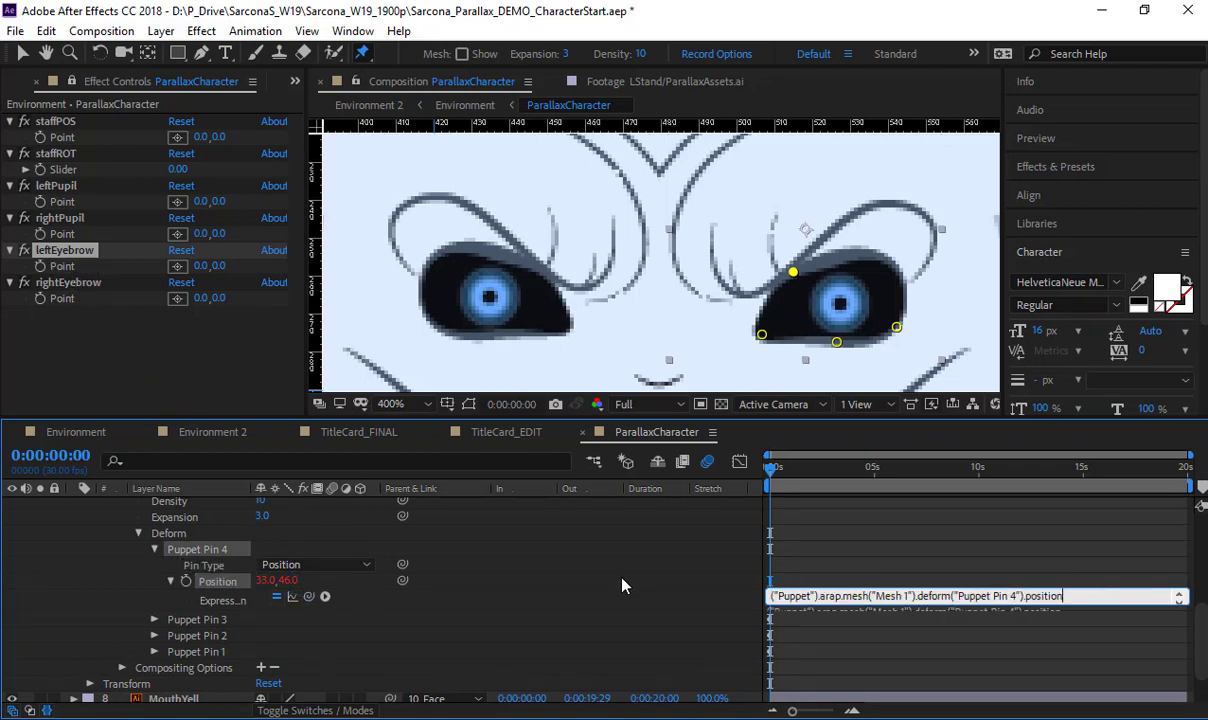
pyautogui.click(564, 581)
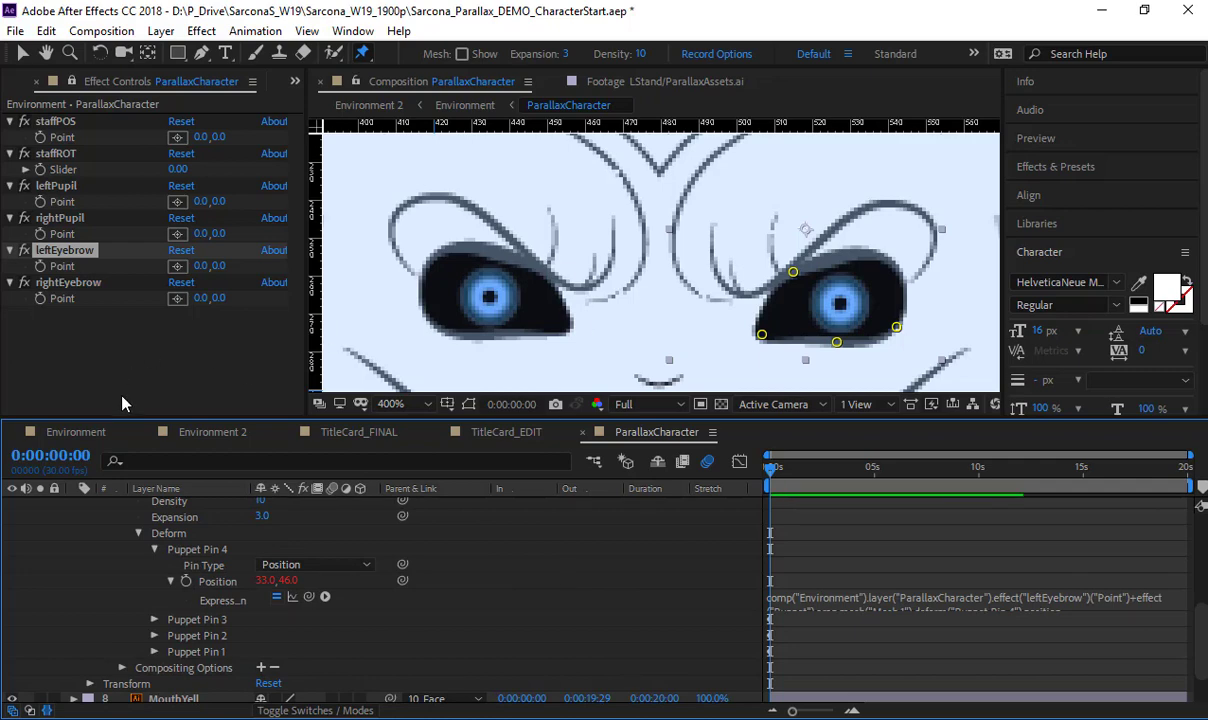
# Switch to the Environment composition, save the project, and set the preview resolution to Full
pyautogui.click(75, 436)
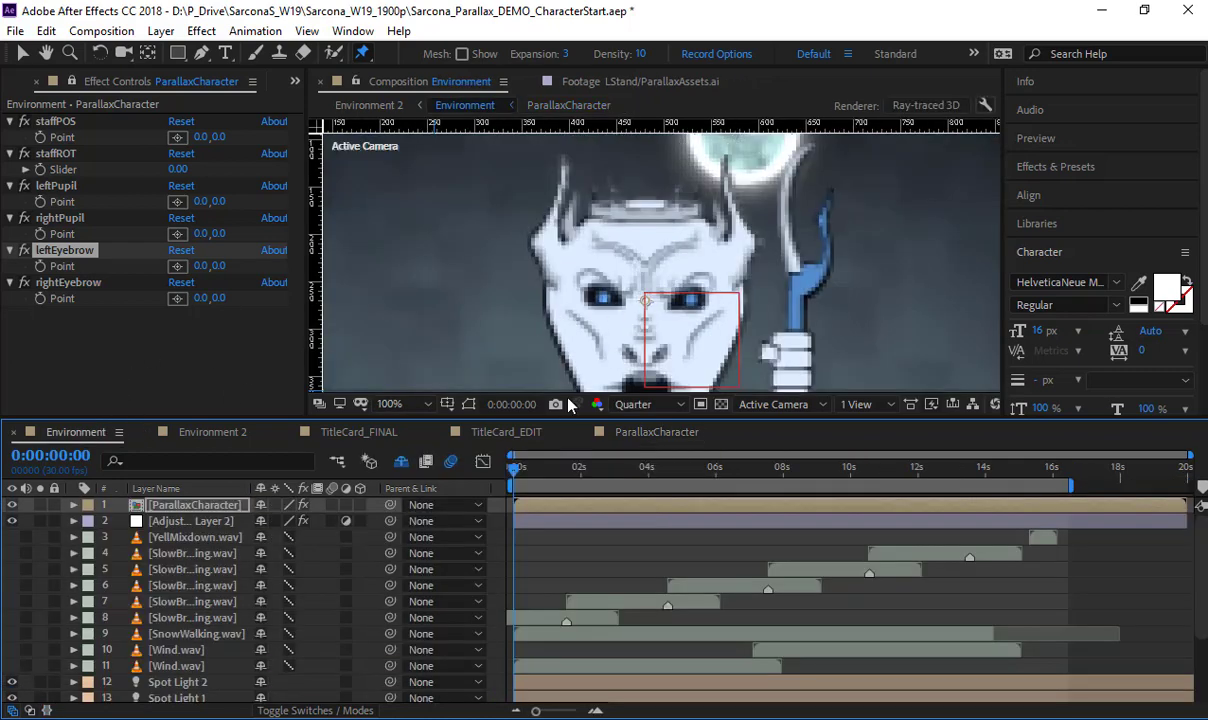
pyautogui.hotkey('ctrl', 's')
pyautogui.click(640, 404)
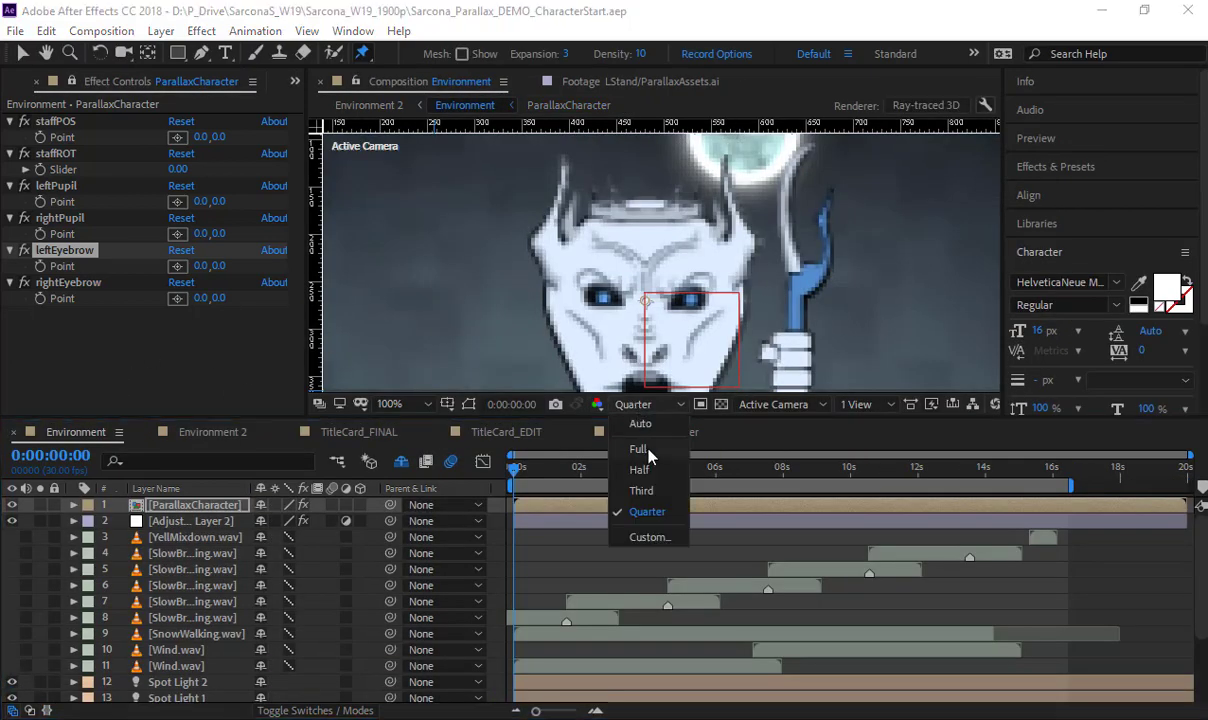
pyautogui.click(646, 450)
# Hide layer 87, the Pale G...an Solid 3 layer, and save the project
pyautogui.scroll(-3, 134, 684)
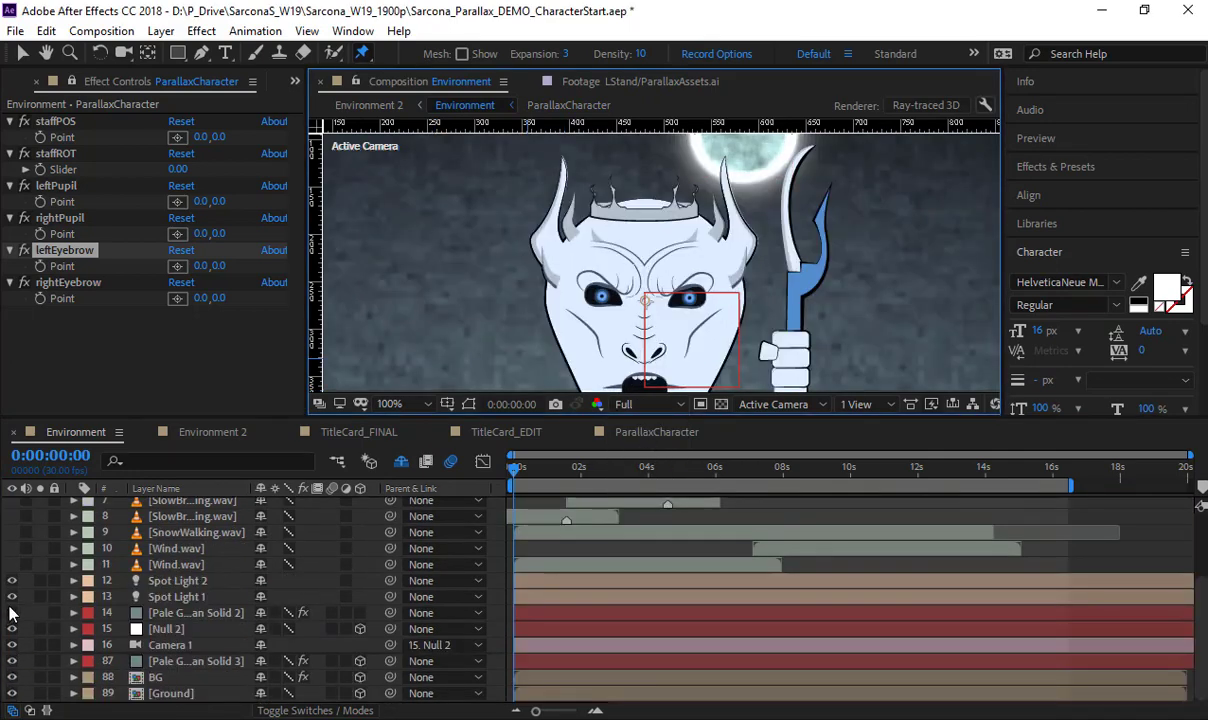
pyautogui.click(11, 661)
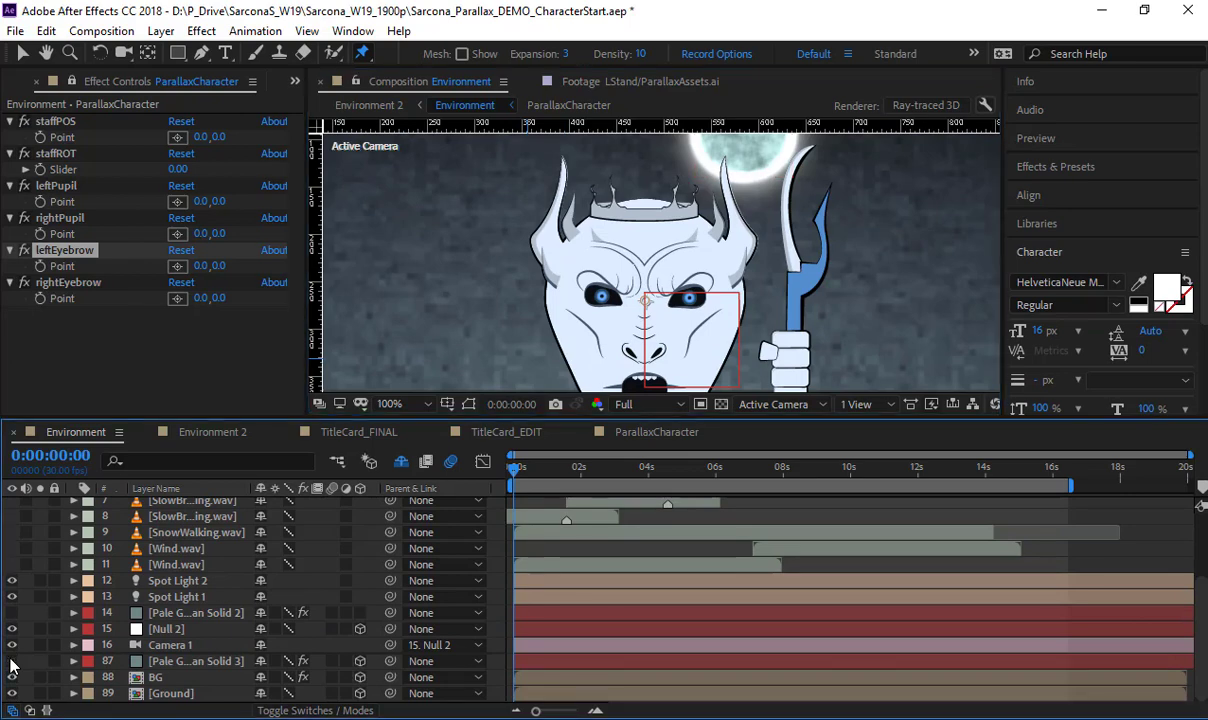
pyautogui.hotkey('ctrl', 's')
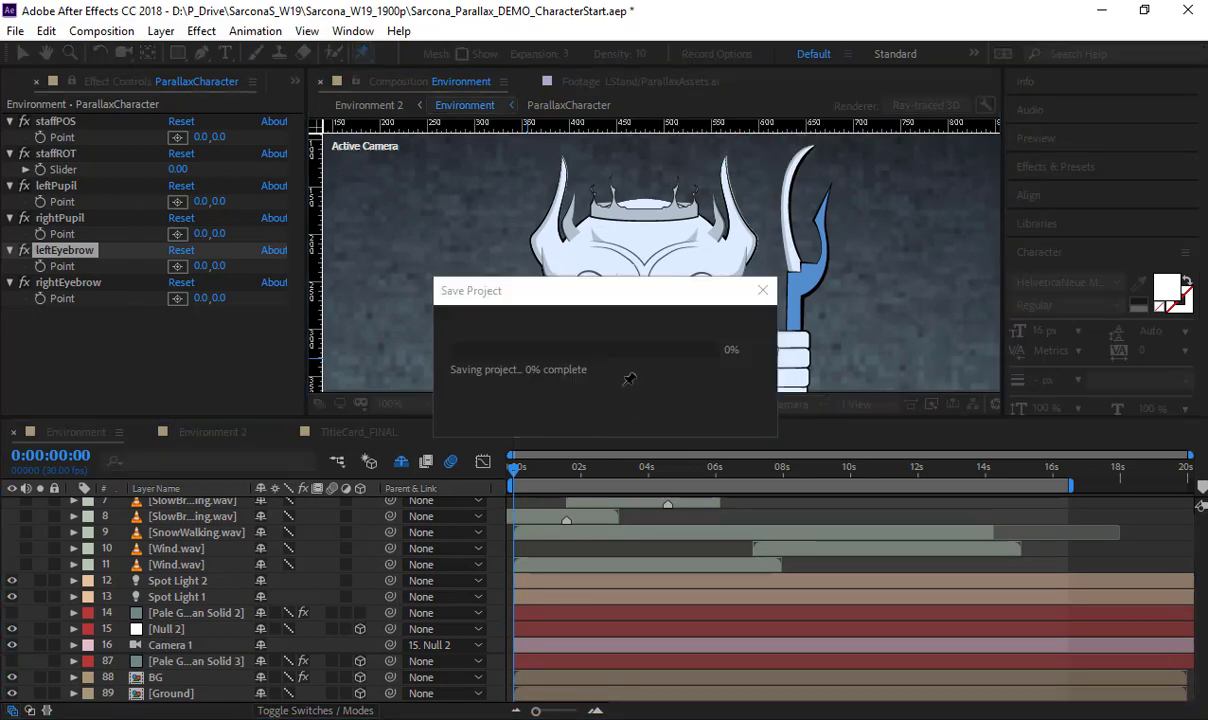
# Test the leftEyebrow Point control by changing its value and restoring it to 0.0, 0.0
pyautogui.scroll(3, 241, 588)
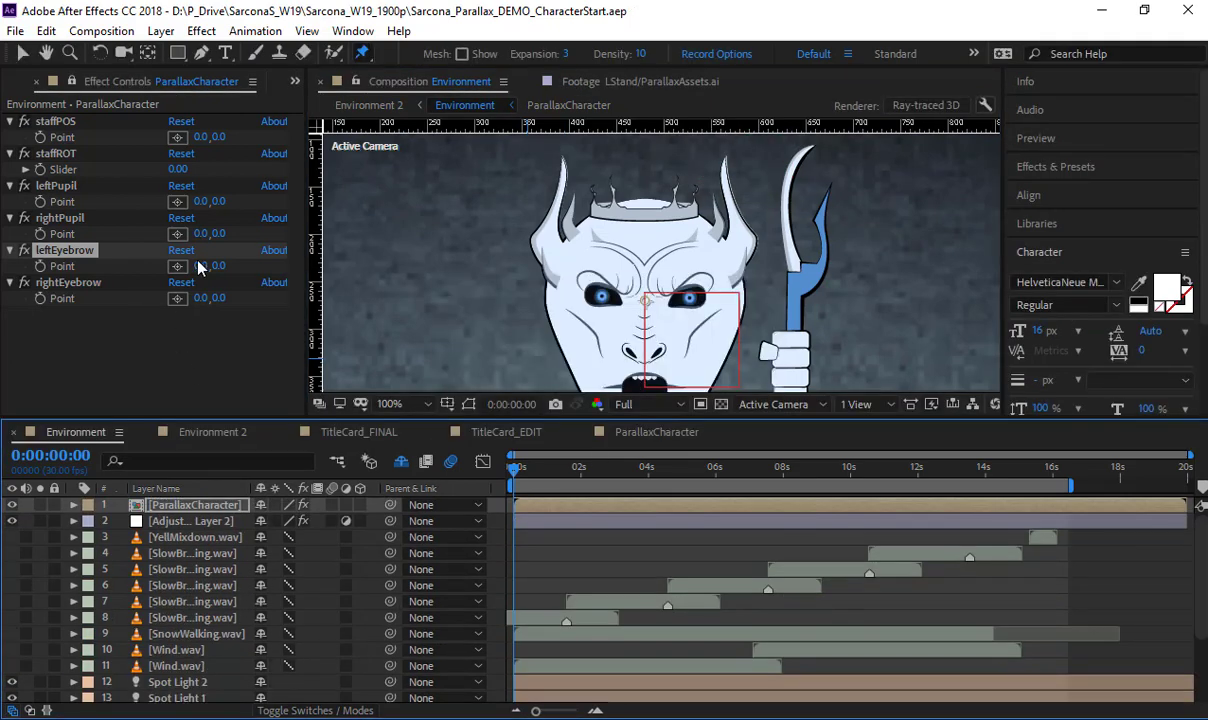
pyautogui.moveTo(219, 270)
pyautogui.mouseDown()
pyautogui.moveTo(232, 265)
pyautogui.moveTo(213, 272)
pyautogui.mouseUp()
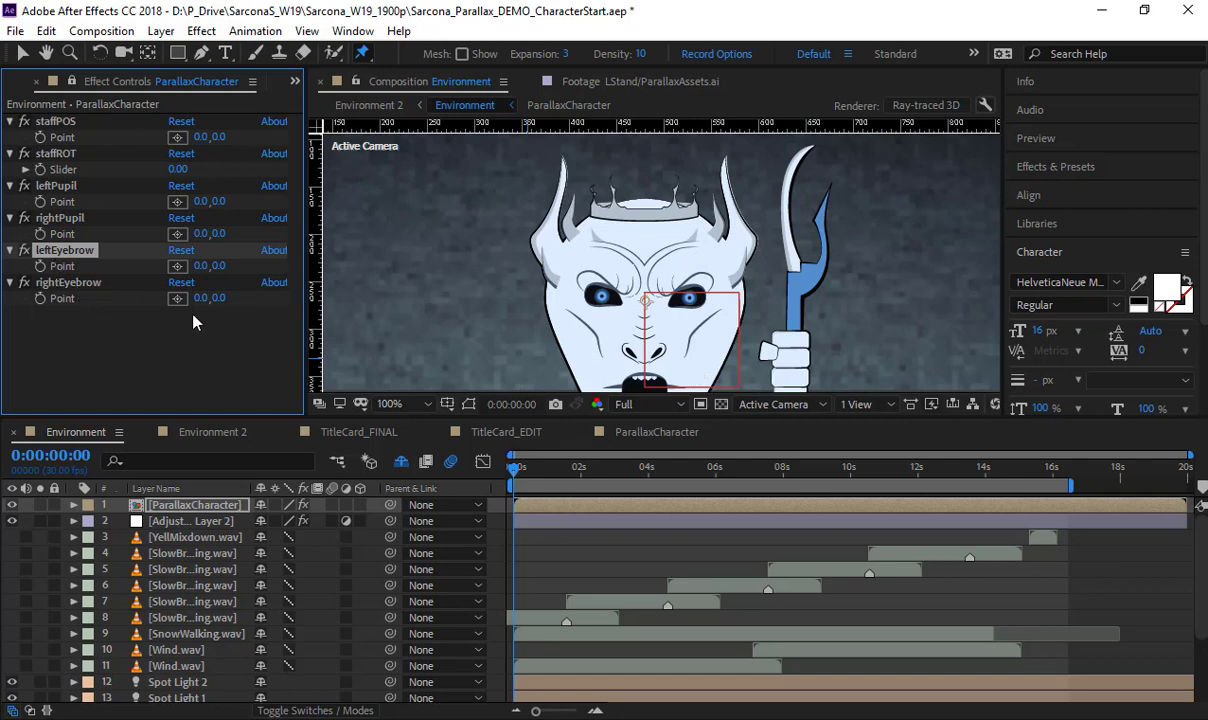
# Duplicate the rightEyebrow Point control, rename the copy as horns, and reveal its properties among the layer's effects
pyautogui.click(79, 283)
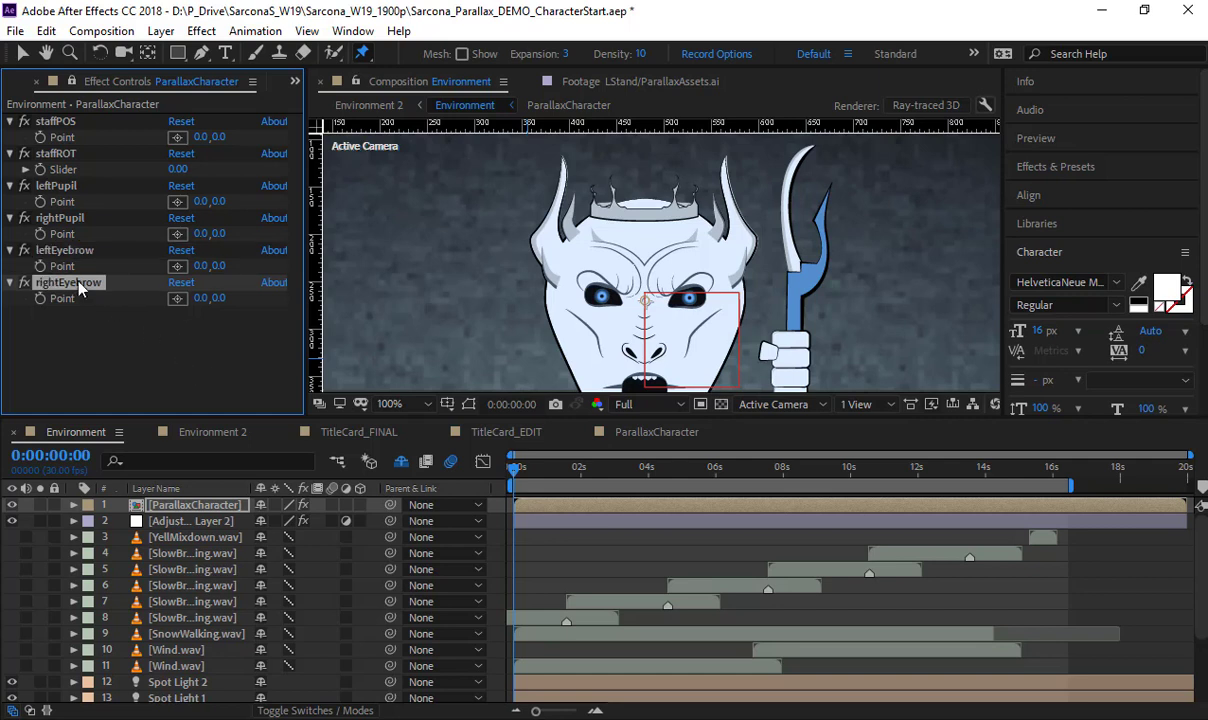
pyautogui.hotkey('ctrl', 'd')
pyautogui.press('Return')
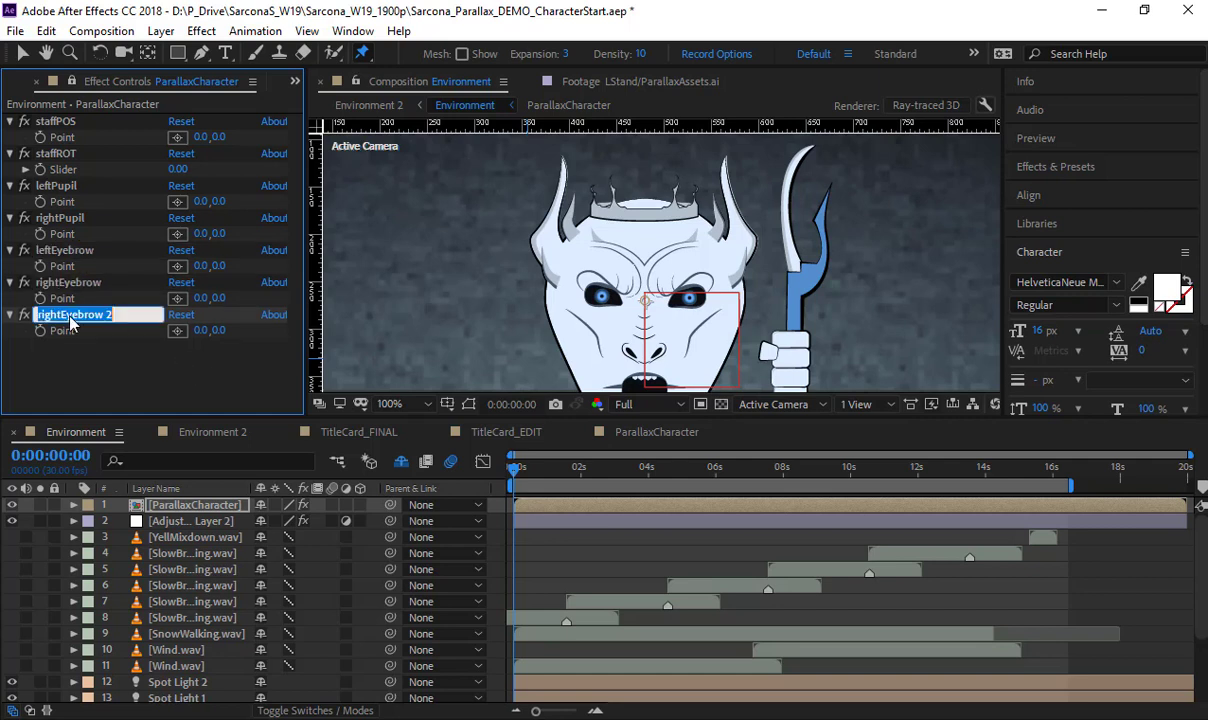
pyautogui.write('horns')
pyautogui.press('Return')
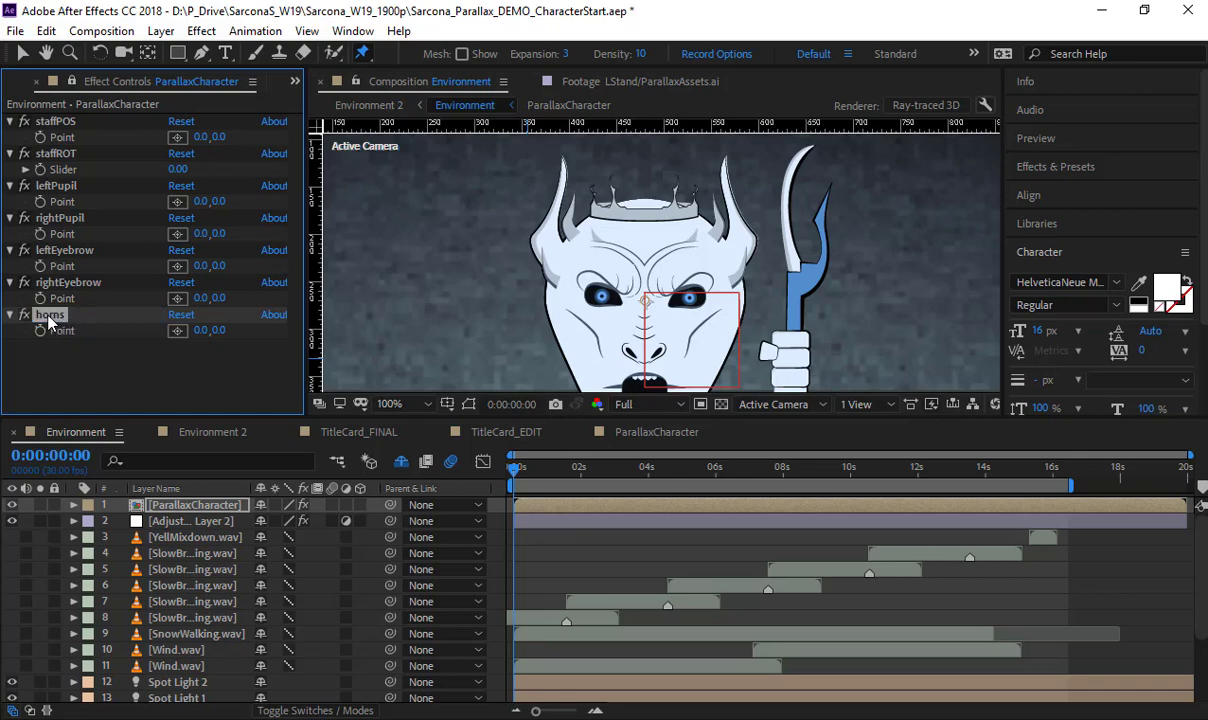
pyautogui.doubleClick(48, 316)
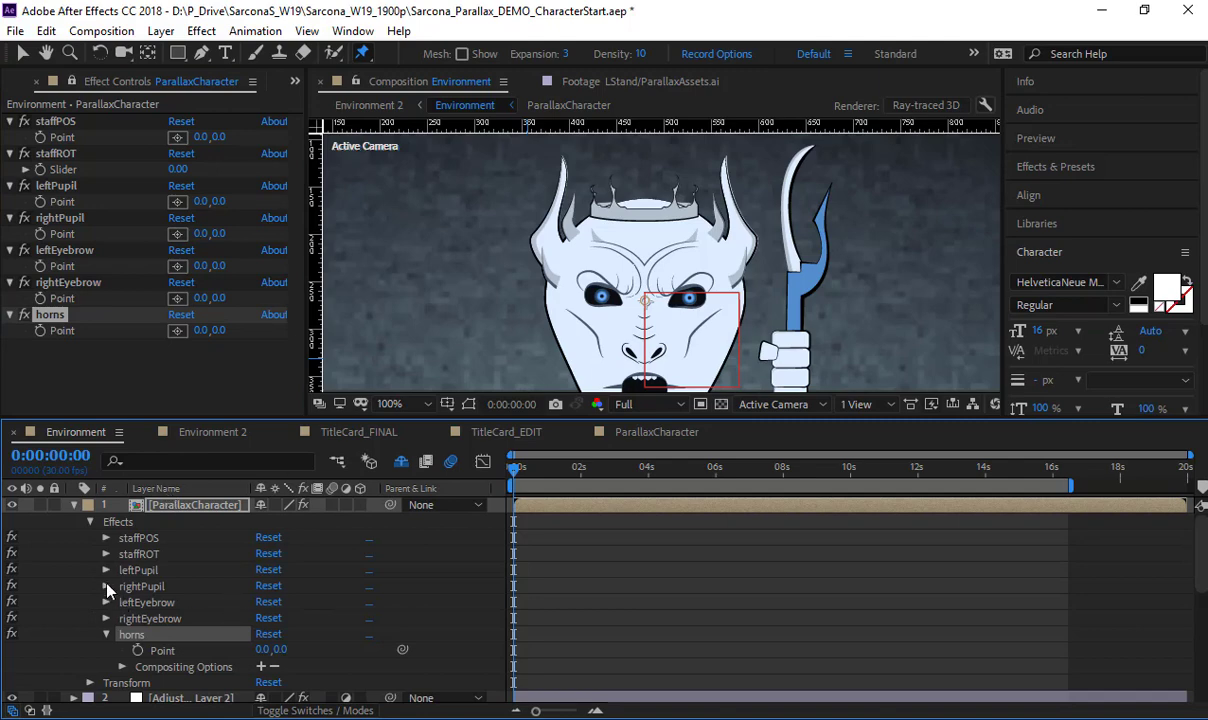
# Switch to the ParallaxCharacter composition, collapse the leftEye layer, and select the Face layer for puppet pinning
pyautogui.click(647, 437)
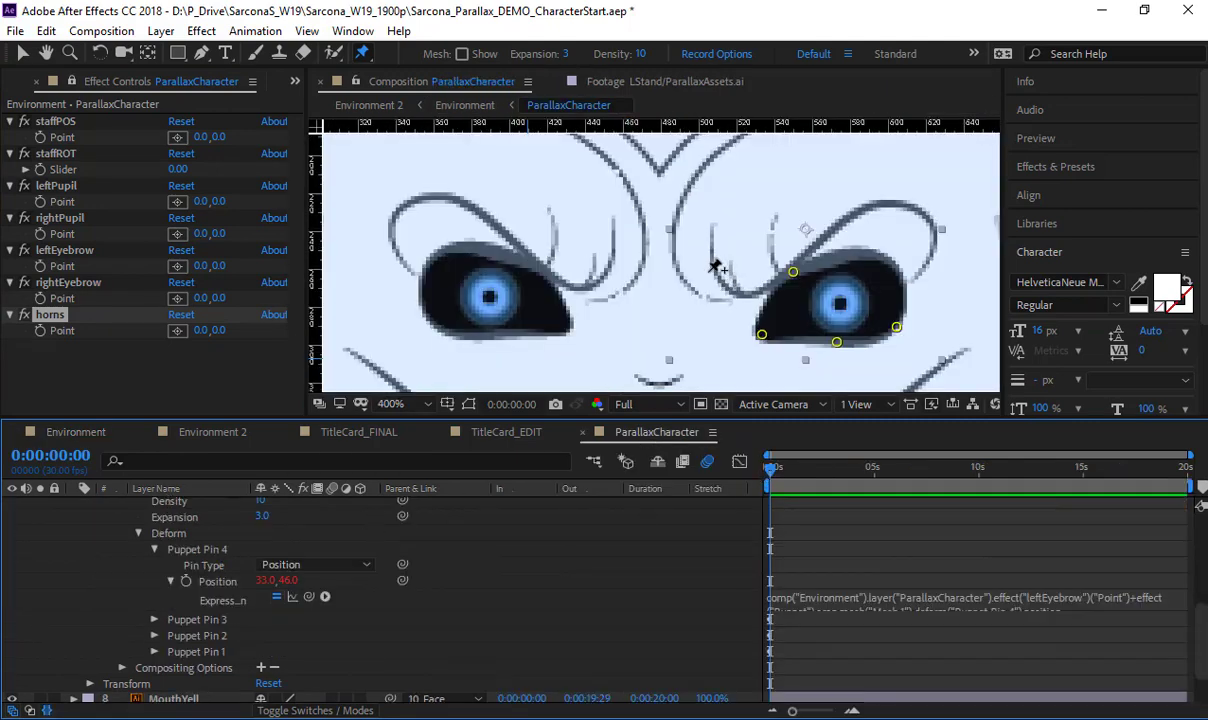
pyautogui.scroll(-1, 716, 266)
pyautogui.moveTo(707, 349); pyautogui.dragTo(694, 472)
pyautogui.scroll(4, 305, 575)
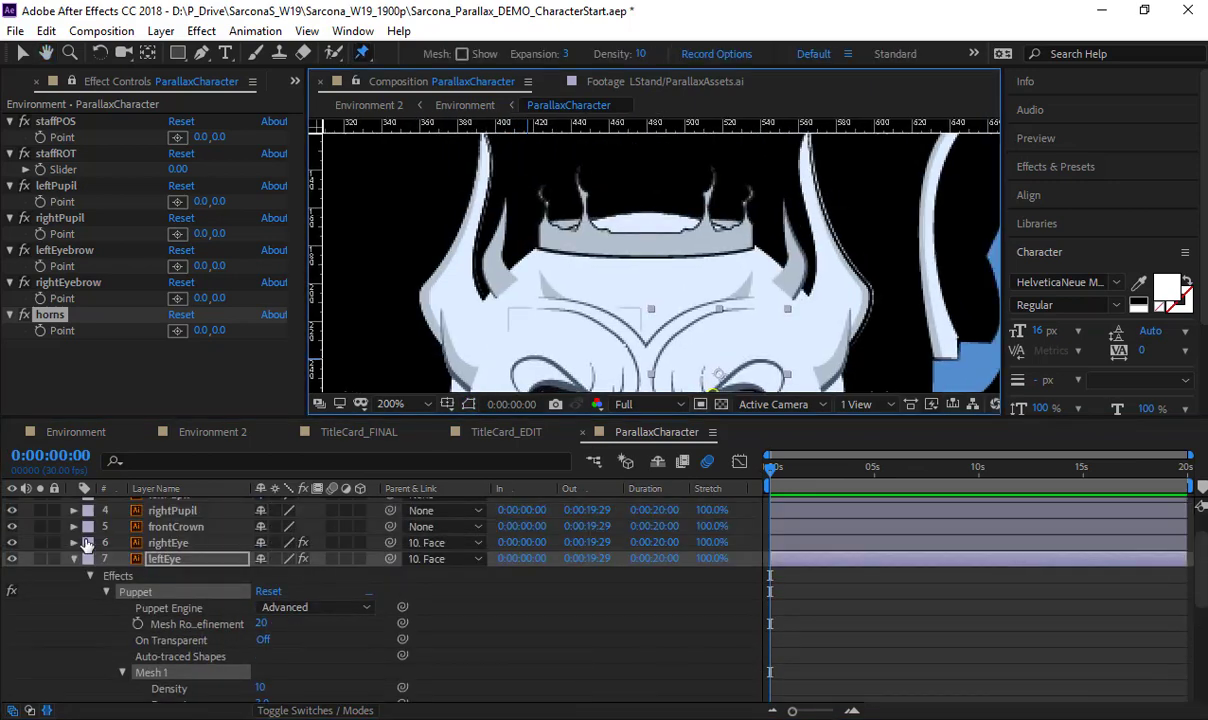
pyautogui.click(74, 560)
pyautogui.click(163, 640)
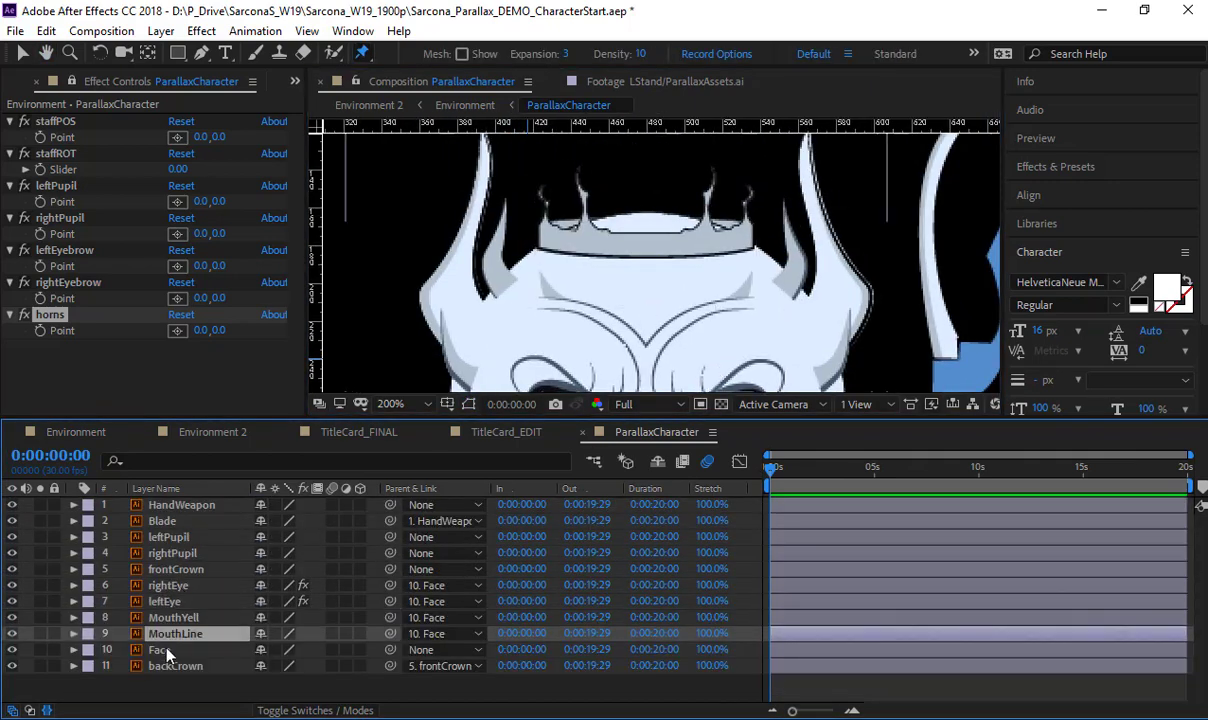
pyautogui.click(167, 649)
pyautogui.moveTo(502, 227); pyautogui.dragTo(489, 287)
pyautogui.scroll(-2, 489, 287)
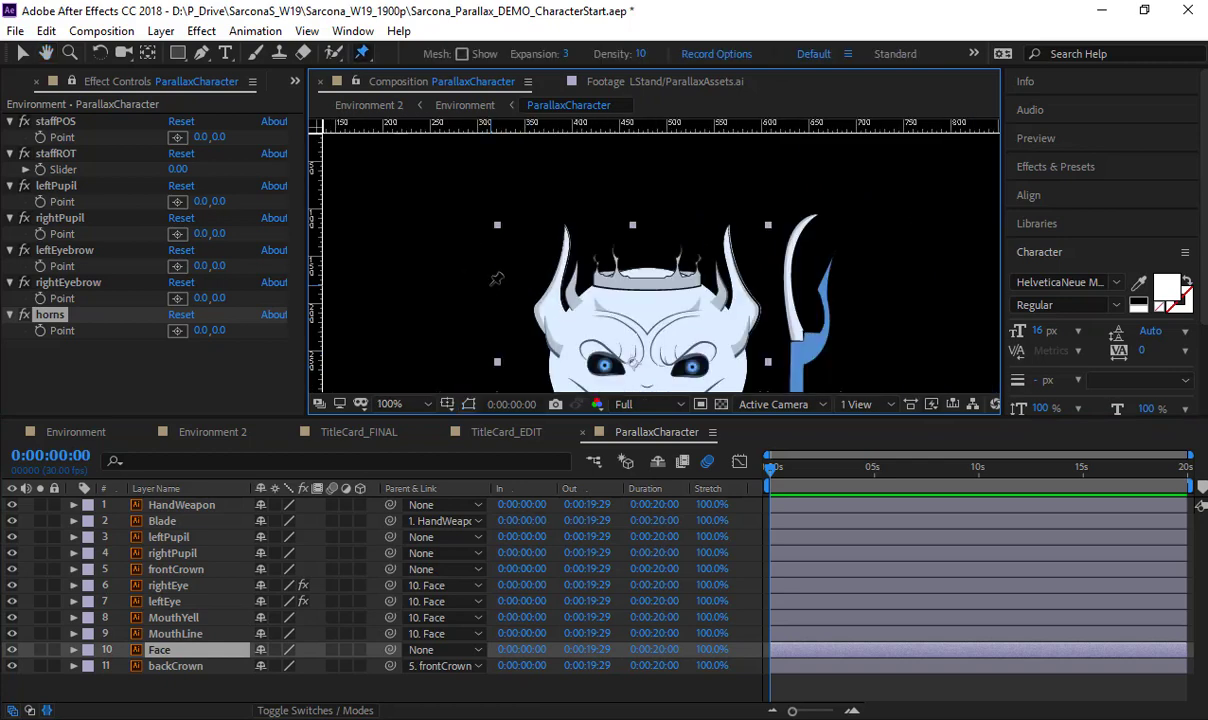
pyautogui.hotkey('ctrl', 'p')
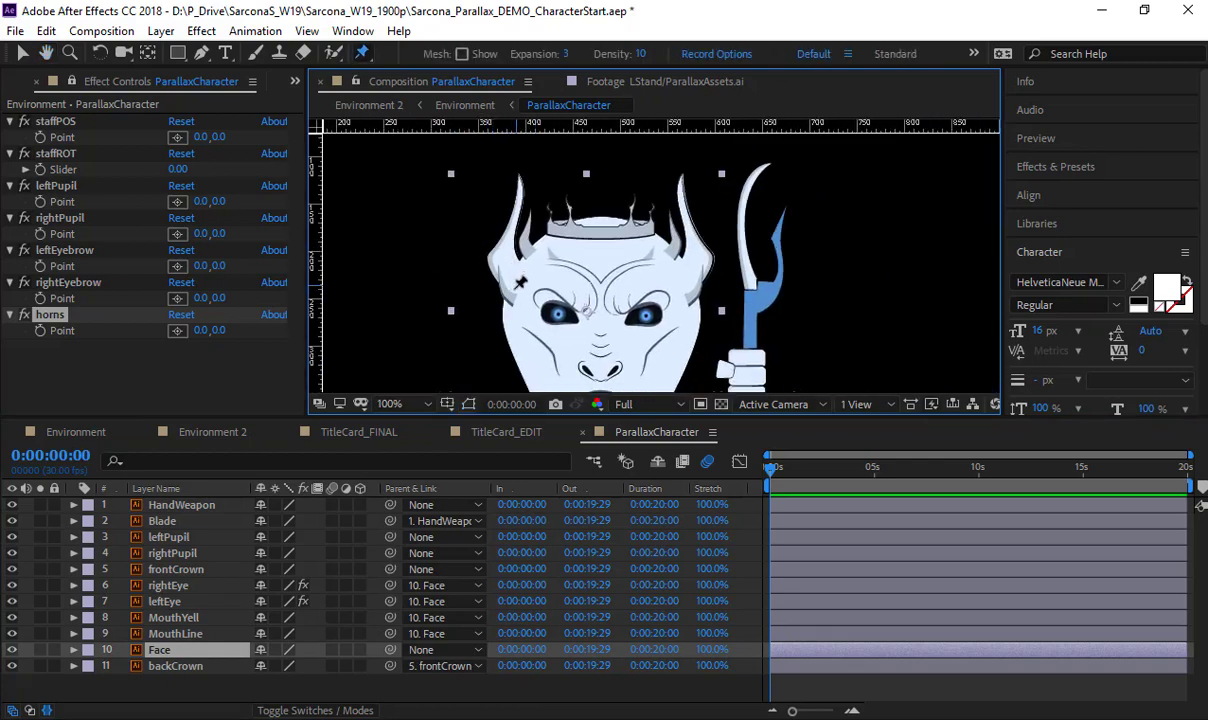
# Place six anchoring puppet pins on the Face layer: both temples, the top of the head, both cheeks and the chin
pyautogui.click(514, 285)
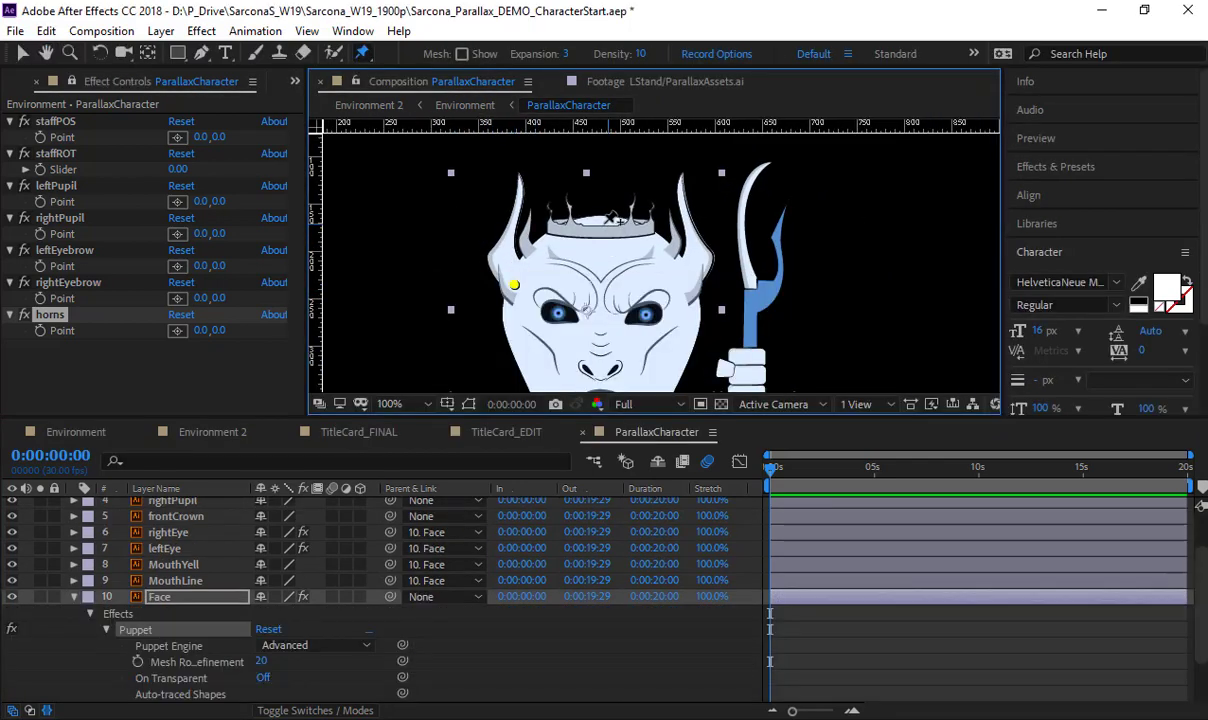
pyautogui.click(604, 224)
pyautogui.click(679, 283)
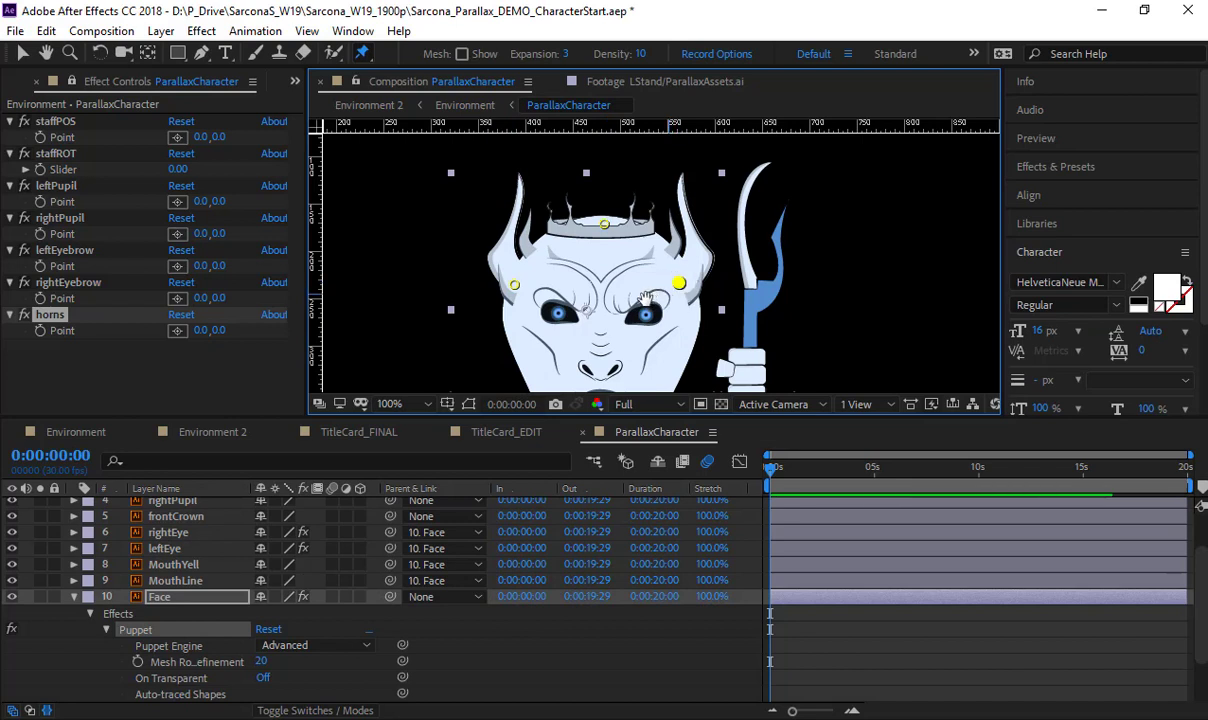
pyautogui.moveTo(645, 298); pyautogui.dragTo(614, 229)
pyautogui.click(639, 307)
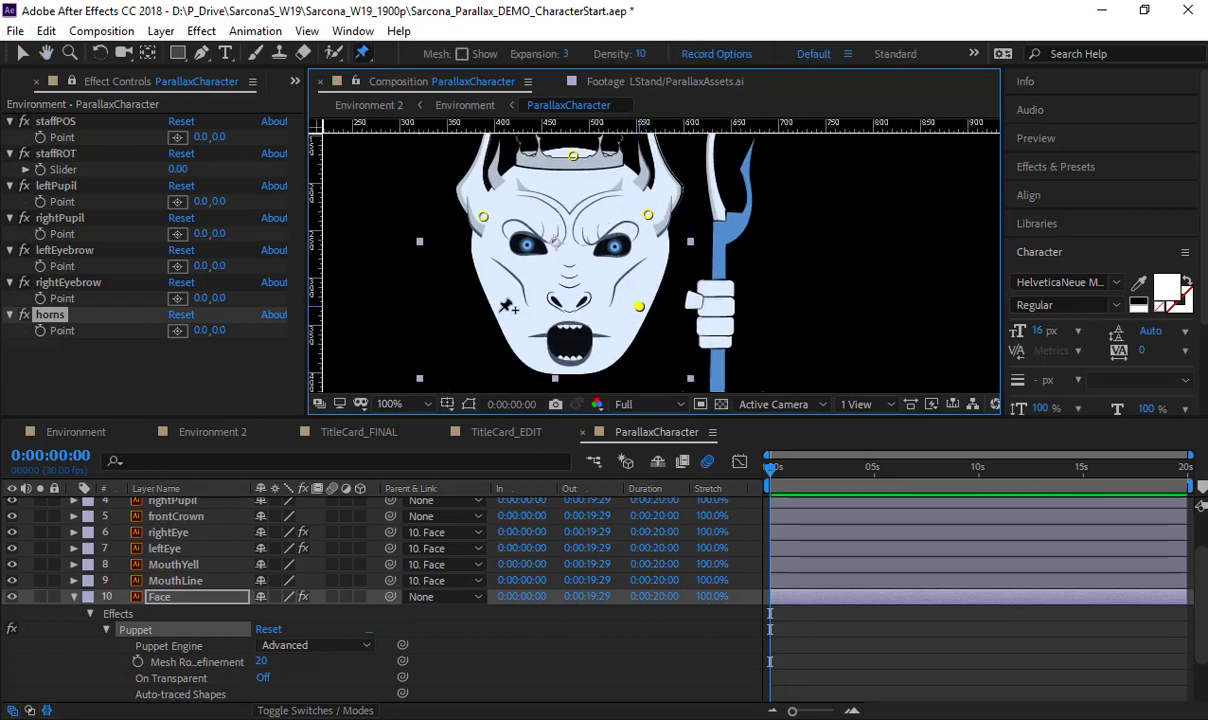
pyautogui.click(505, 313)
pyautogui.click(572, 372)
# Add a puppet pin to the tip of each horn on the Face layer
pyautogui.moveTo(596, 213); pyautogui.dragTo(591, 304)
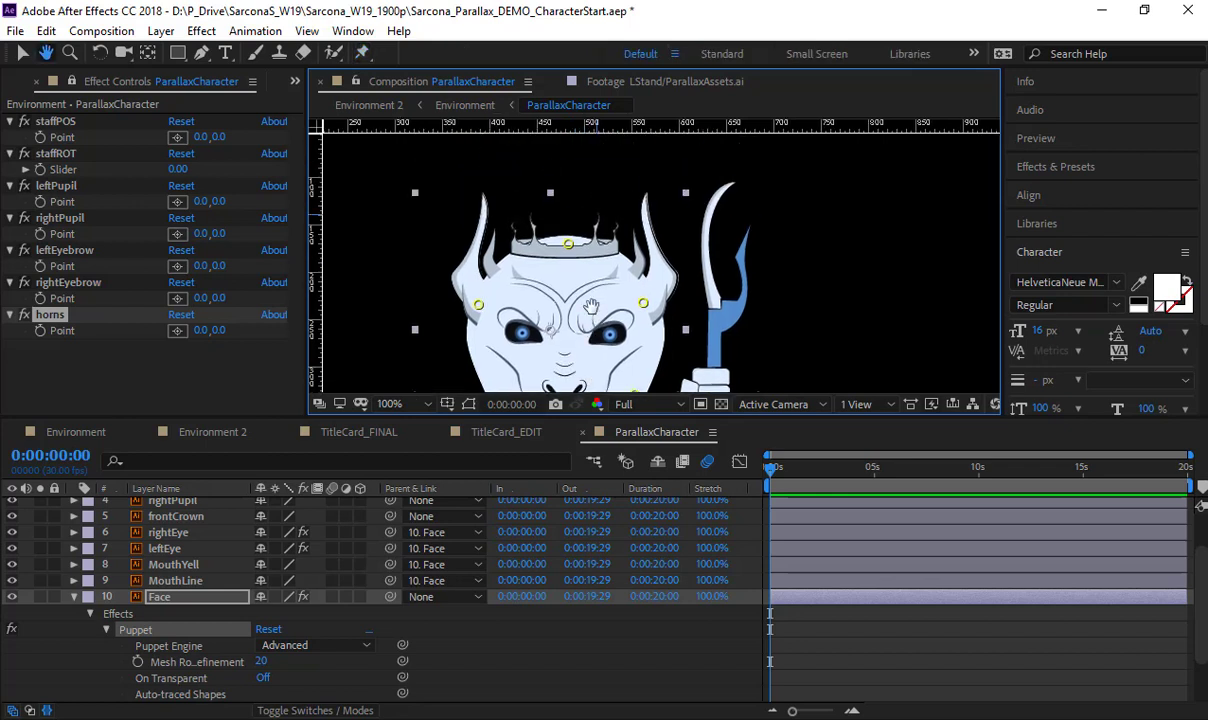
pyautogui.click(484, 204)
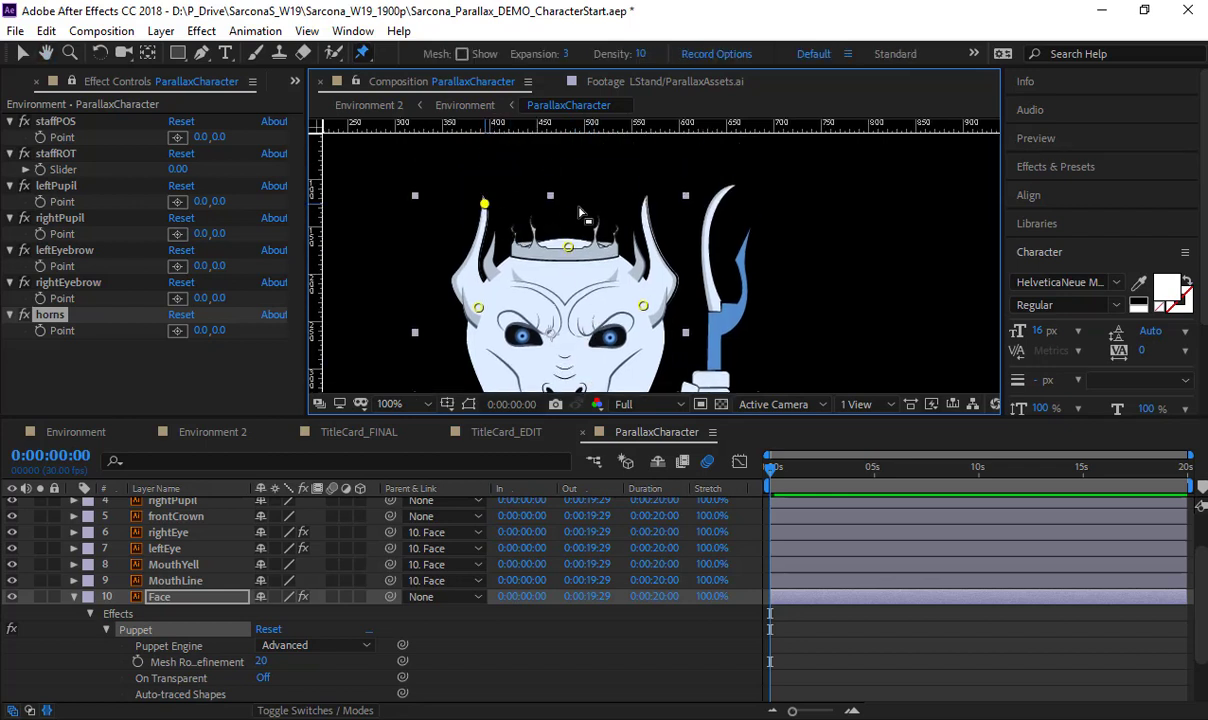
pyautogui.click(645, 203)
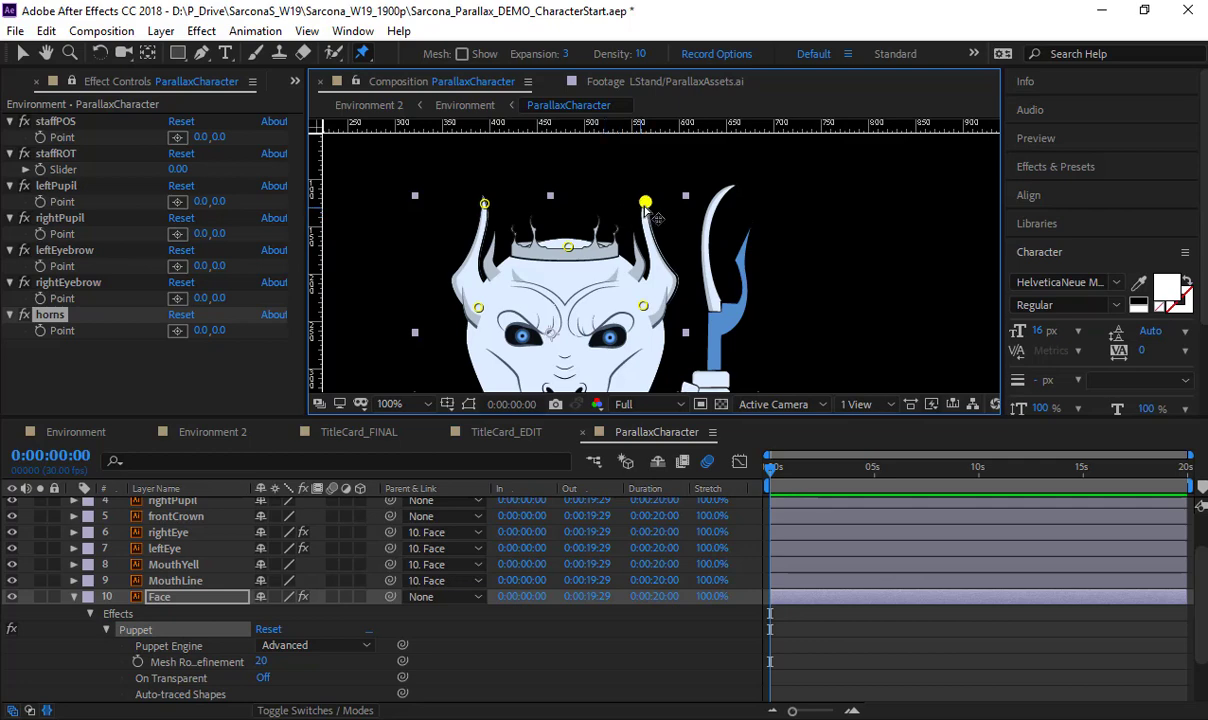
# Test the horn deformation by moving the horn-tip pins, and undo the moves
pyautogui.moveTo(645, 203)
pyautogui.mouseDown()
pyautogui.moveTo(607, 214)
pyautogui.moveTo(622, 219)
pyautogui.moveTo(626, 201)
pyautogui.mouseUp()
pyautogui.moveTo(653, 301); pyautogui.dragTo(507, 188)
pyautogui.scroll(-1, 623, 236)
pyautogui.hotkey('ctrl', 'z')
pyautogui.hotkey('ctrl', 'z')
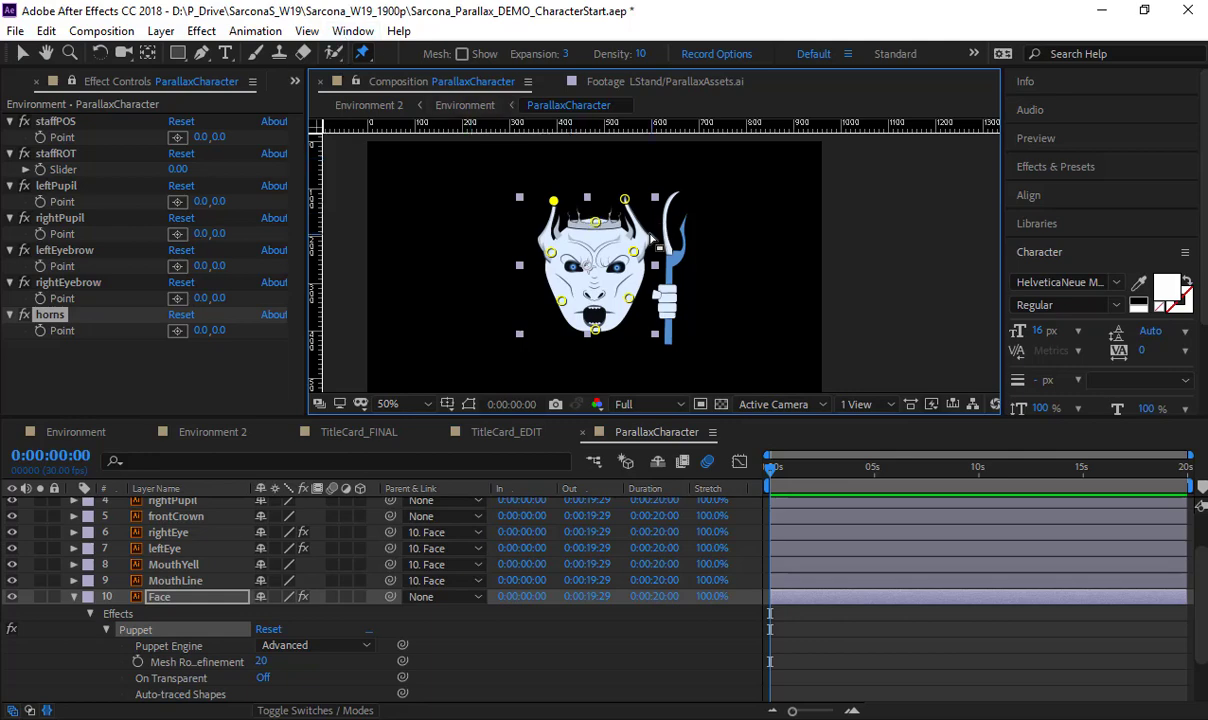
pyautogui.press('.')
pyautogui.moveTo(548, 178); pyautogui.dragTo(613, 272)
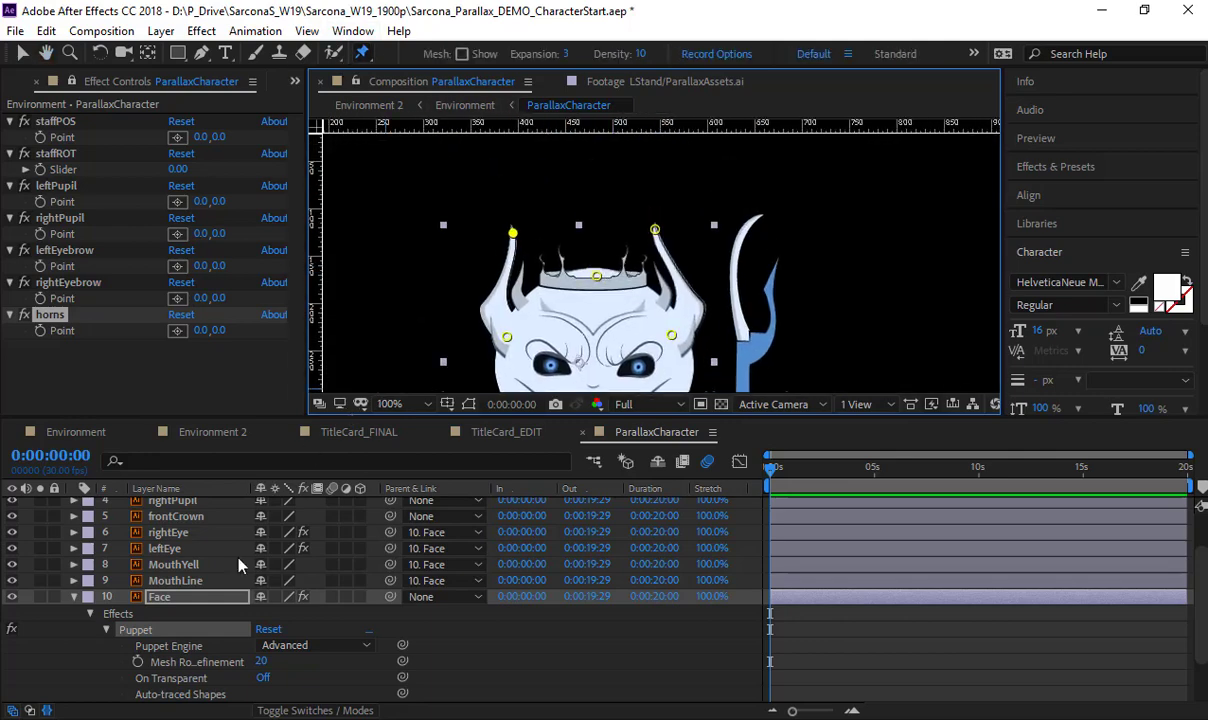
pyautogui.hotkey('ctrl', 'z')
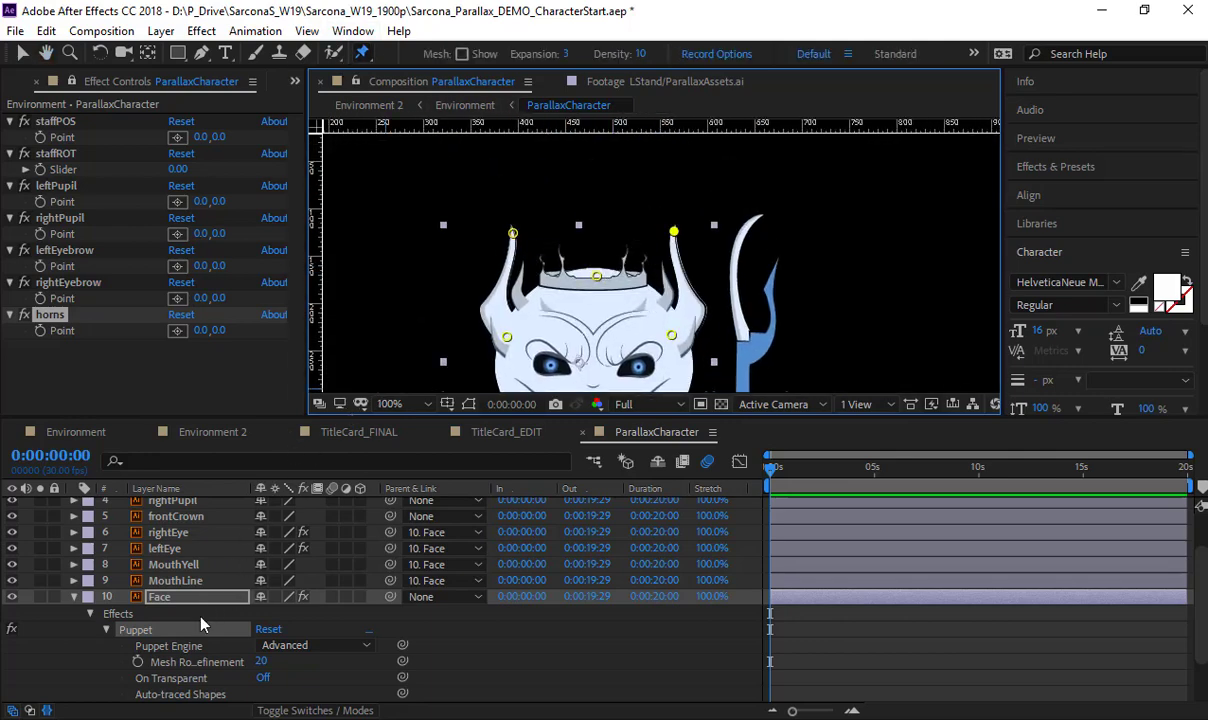
pyautogui.press('Return')
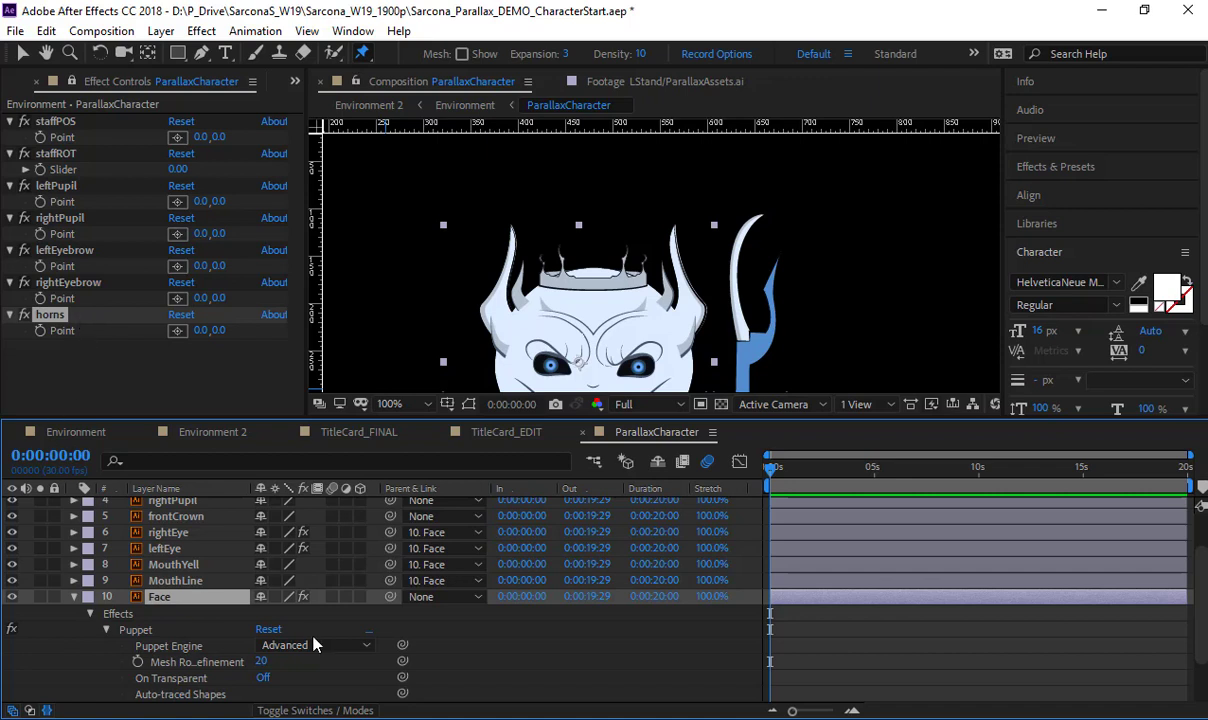
# Expand the Face layer's Mesh 1 Deform pins and rename Puppet Pin 7 as hornRight
pyautogui.scroll(-2, 180, 596)
pyautogui.click(121, 646)
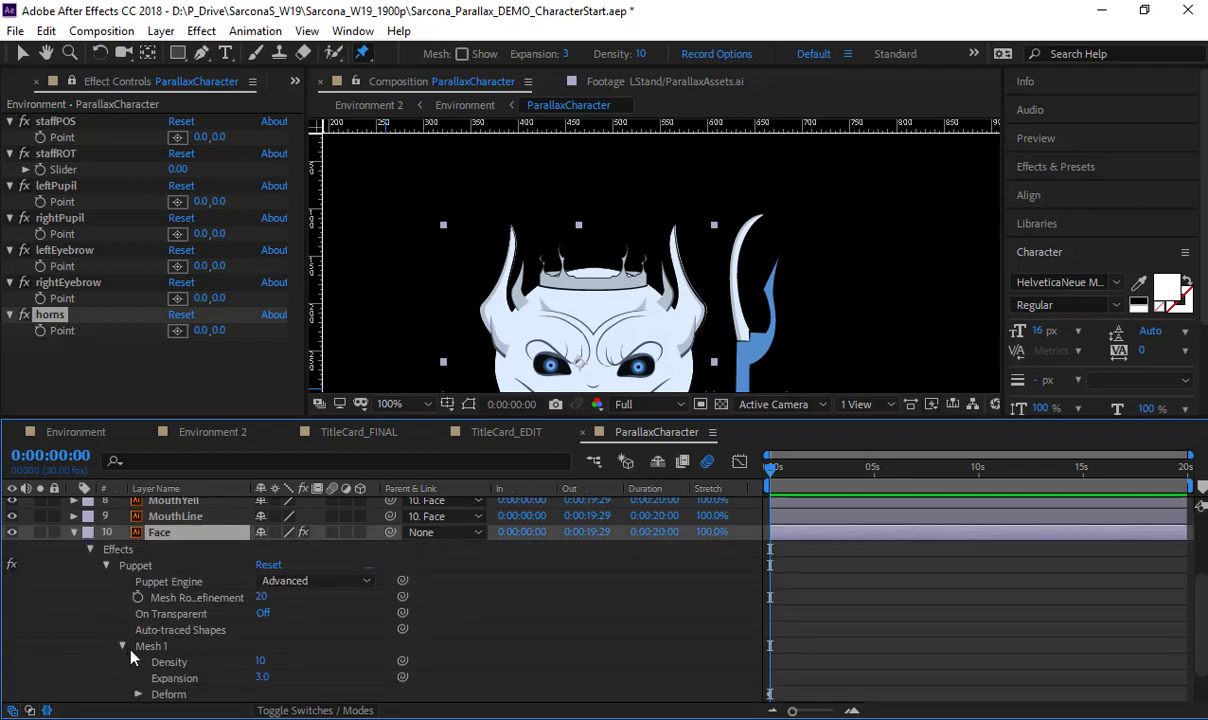
pyautogui.scroll(-2, 135, 611)
pyautogui.click(138, 648)
pyautogui.scroll(-3, 150, 620)
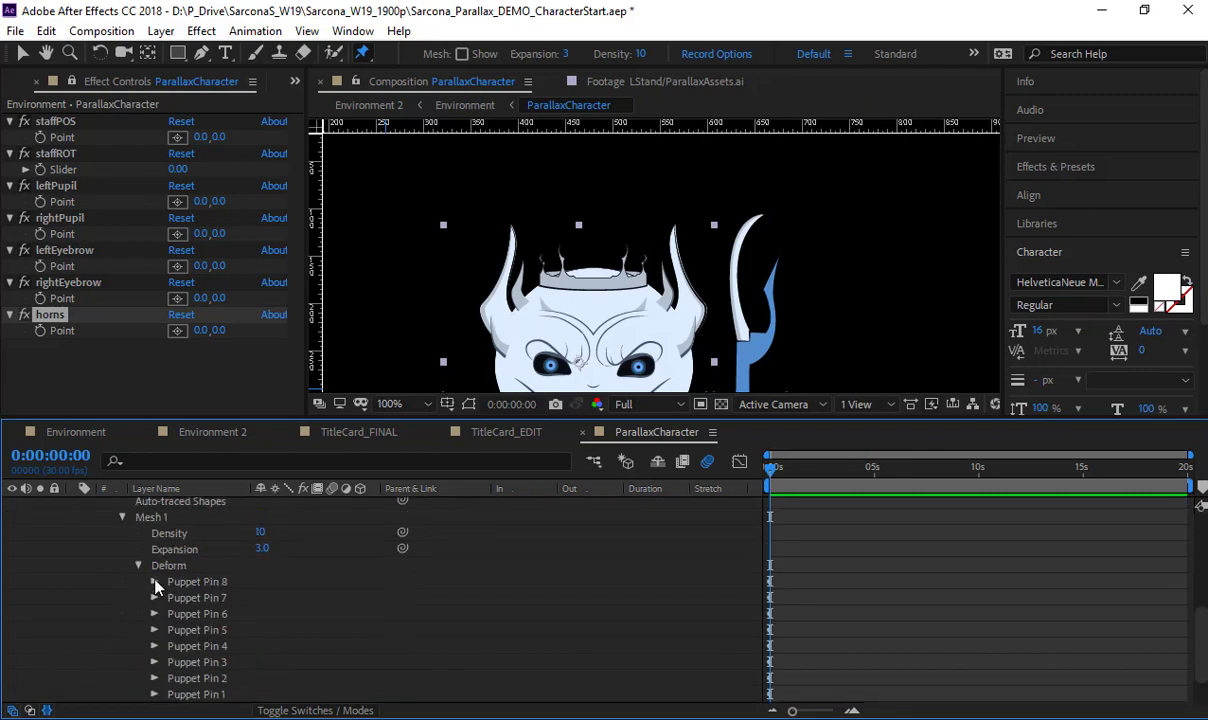
pyautogui.click(154, 581)
pyautogui.click(154, 630)
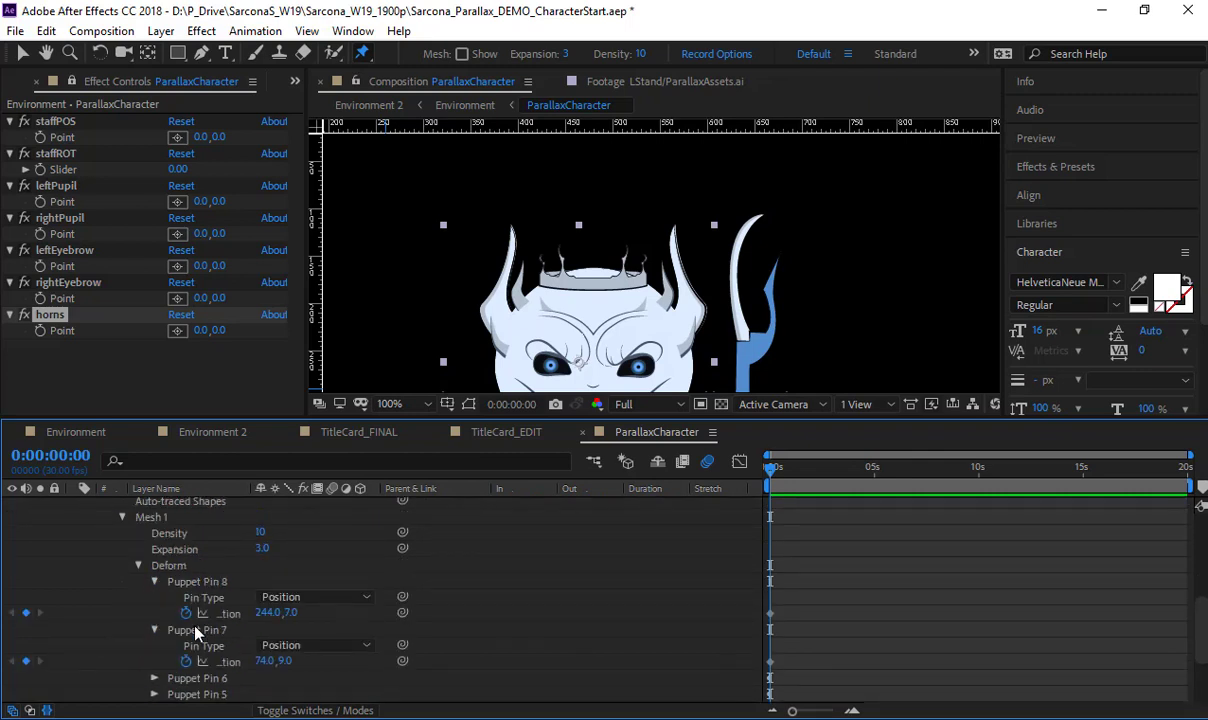
pyautogui.click(196, 631)
pyautogui.press('Return')
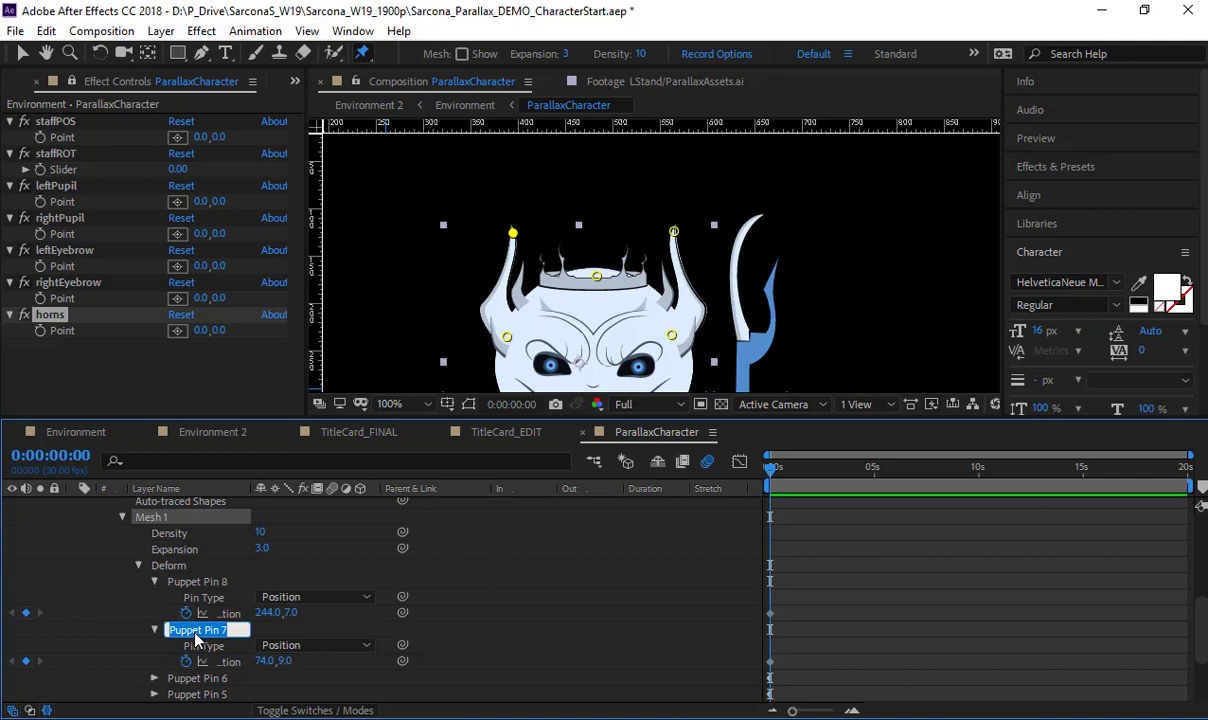
pyautogui.write('hornRight')
pyautogui.press('Return')
# Rename the Face layer's Puppet Pin 8 as hornLeft
pyautogui.click(203, 582)
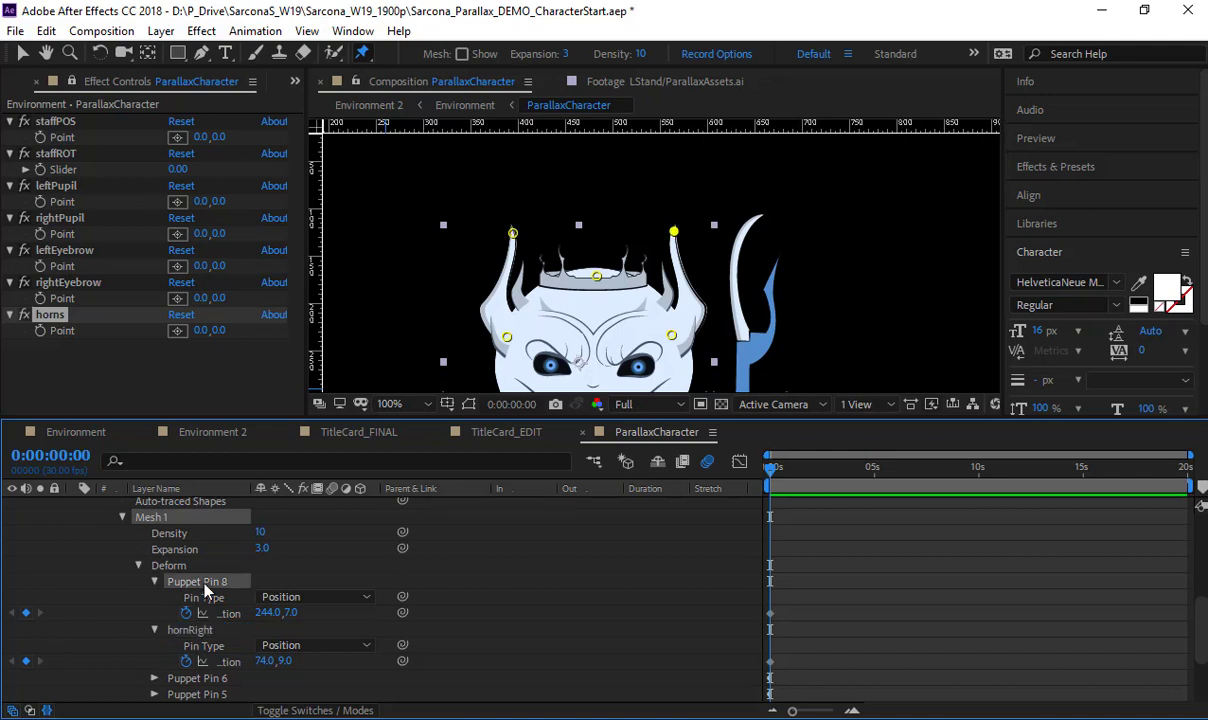
pyautogui.press('Return')
pyautogui.write('hornLef')
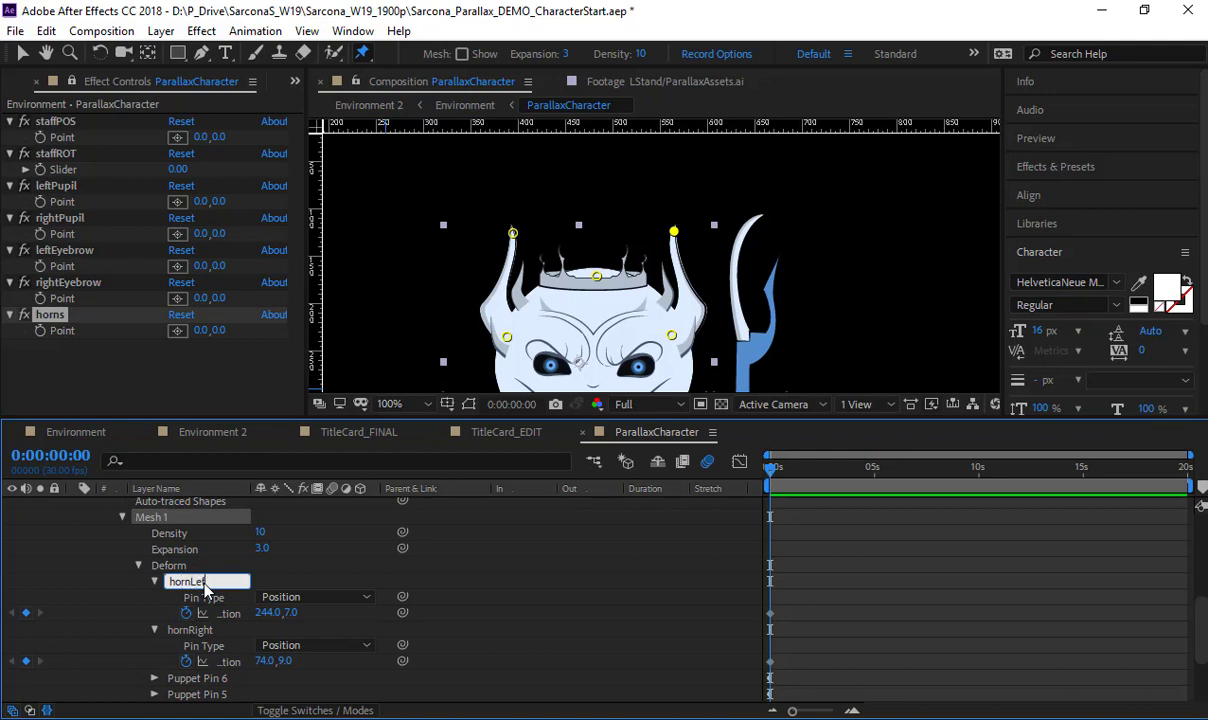
pyautogui.write('t')
pyautogui.press('Return')
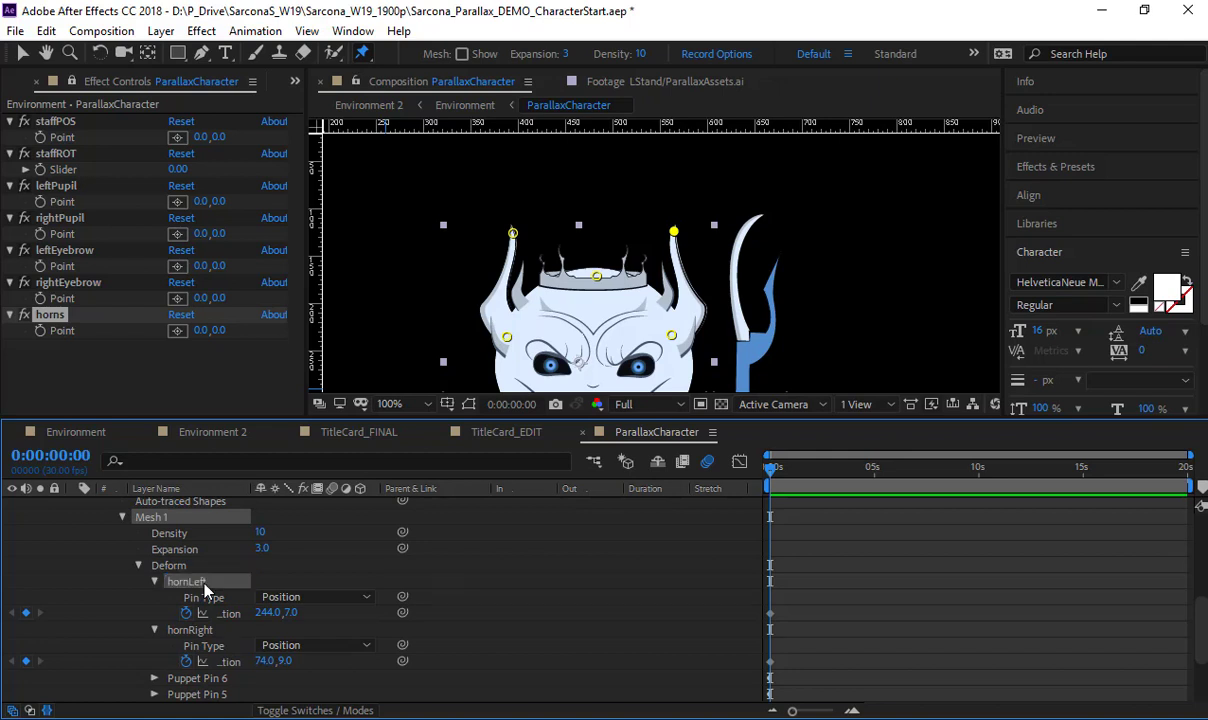
# Give hornLeft's Position an expression adding Environment's horns Point control to the pin's own position
pyautogui.keyDown('alt'); pyautogui.click(185, 614); pyautogui.keyUp('alt')
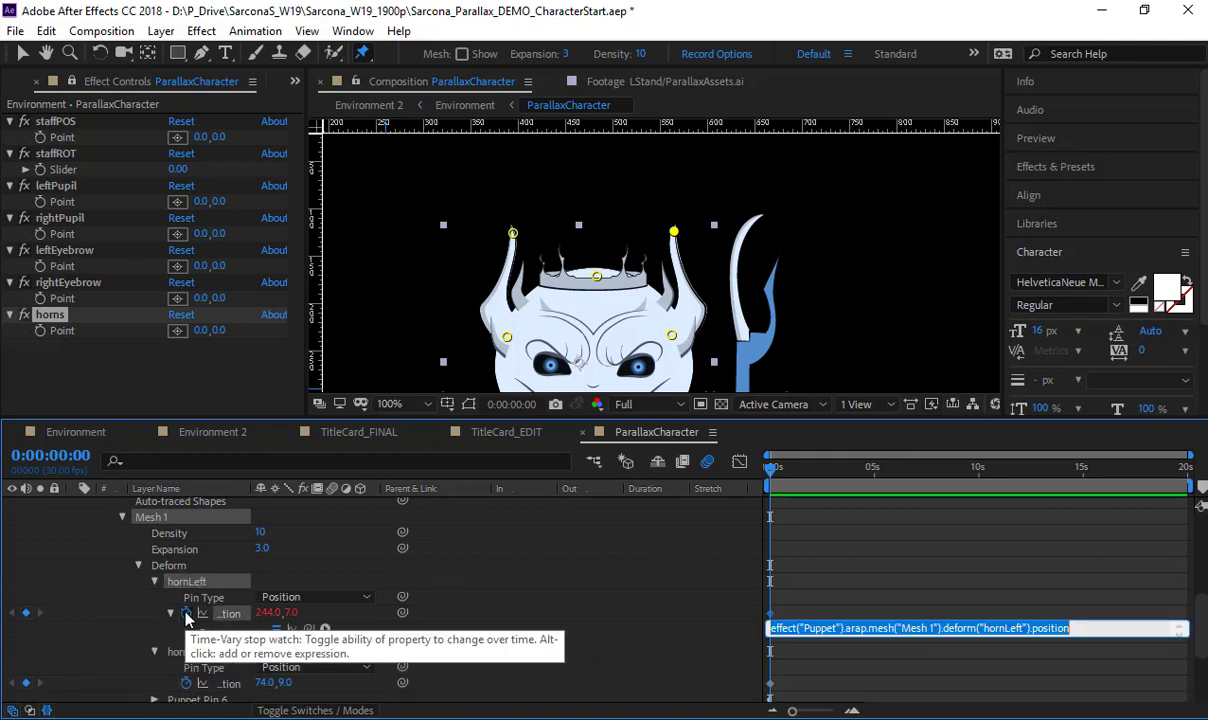
pyautogui.moveTo(308, 634); pyautogui.dragTo(67, 338)
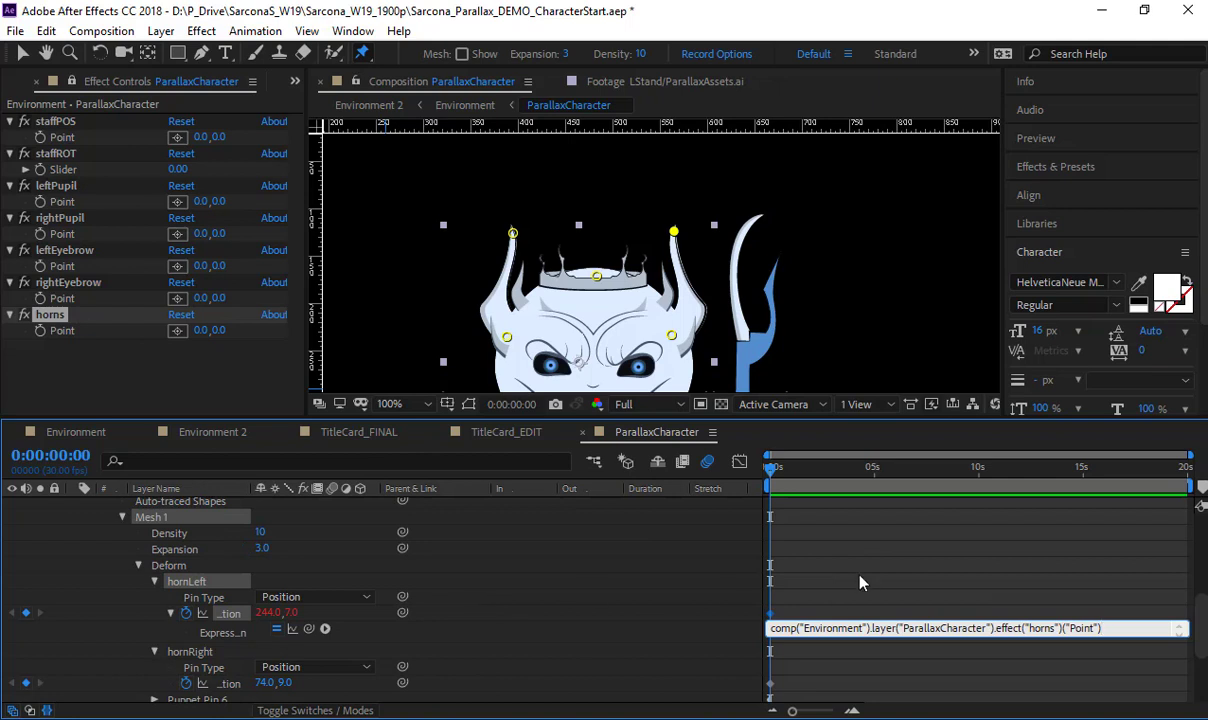
pyautogui.write('+')
pyautogui.moveTo(308, 629); pyautogui.dragTo(230, 613)
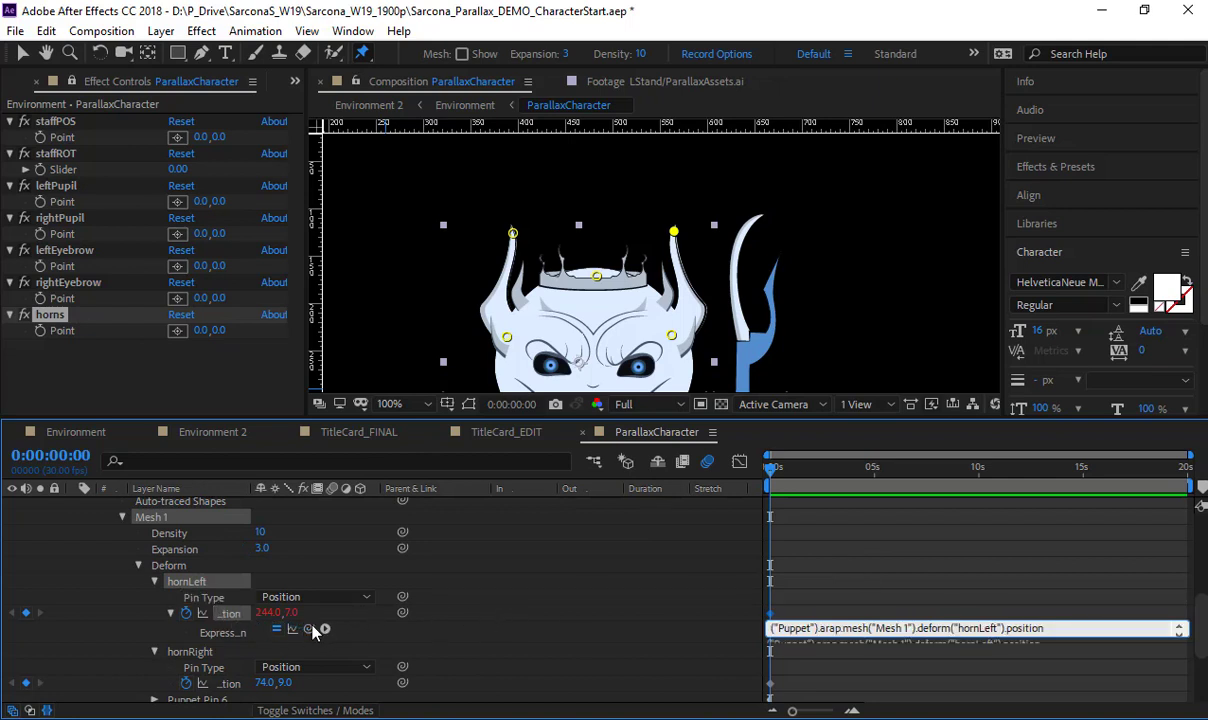
pyautogui.click(442, 605)
# Give hornRight's Position an expression adding Environment's horns Point control to the pin's own position
pyautogui.keyDown('alt'); pyautogui.click(186, 682); pyautogui.keyUp('alt')
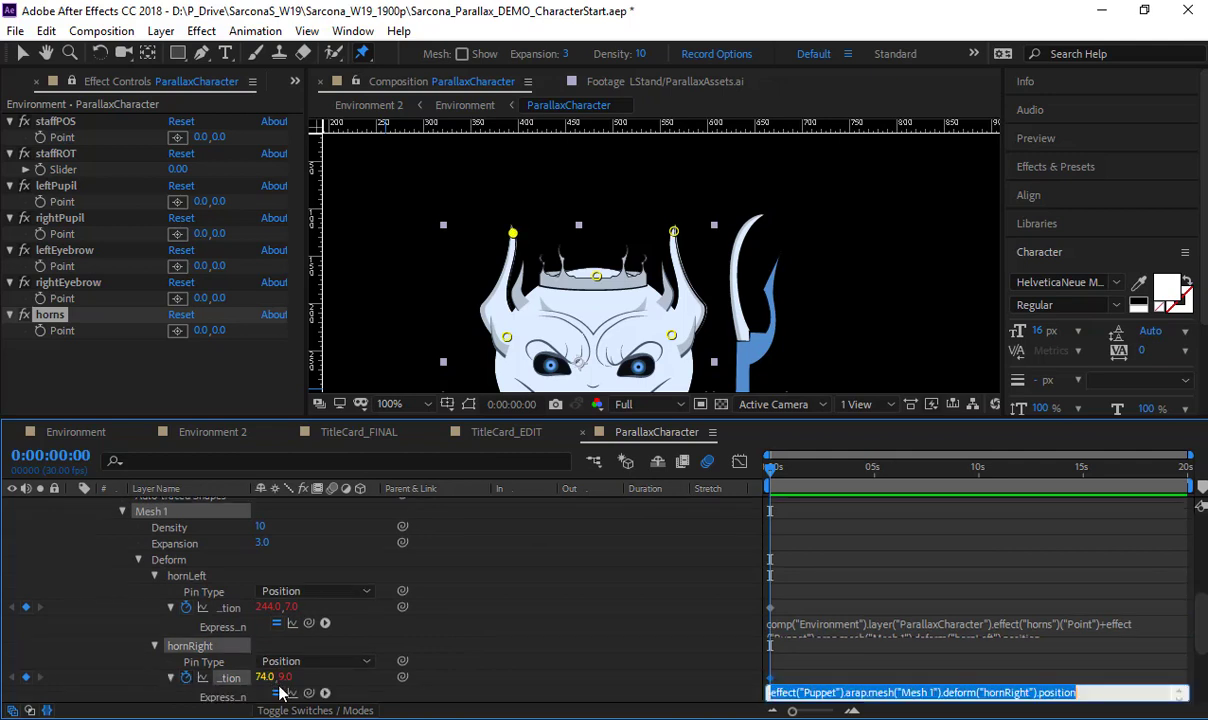
pyautogui.scroll(-1, 283, 665)
pyautogui.moveTo(309, 647); pyautogui.dragTo(88, 340)
pyautogui.write('+')
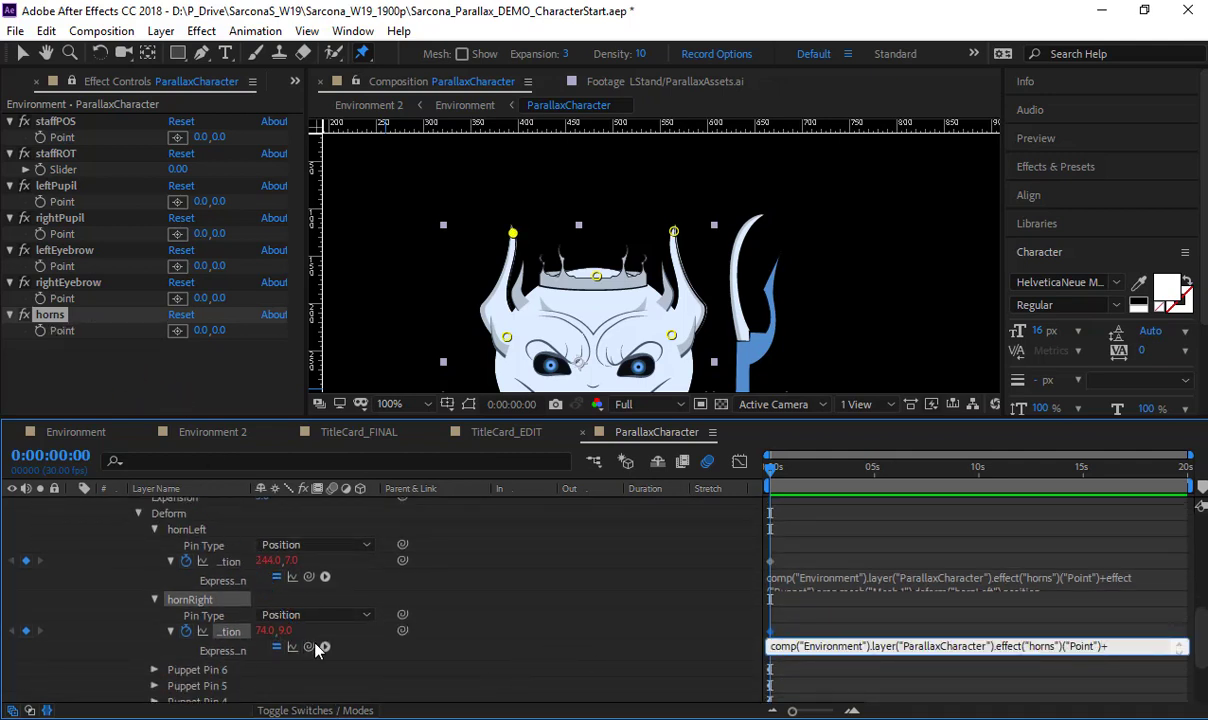
pyautogui.moveTo(309, 646); pyautogui.dragTo(236, 638)
pyautogui.click(225, 650)
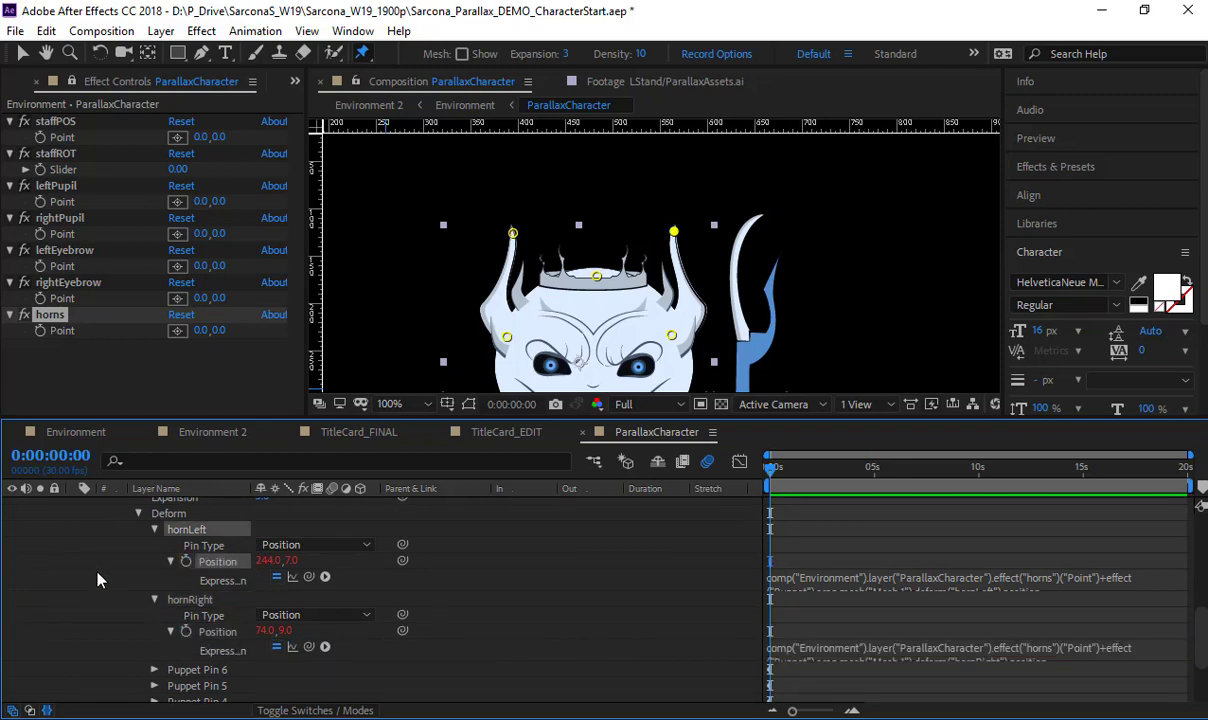
# Switch to the Environment composition and test the horns Point control at 33.0, 0.0, undoing the change
pyautogui.click(80, 436)
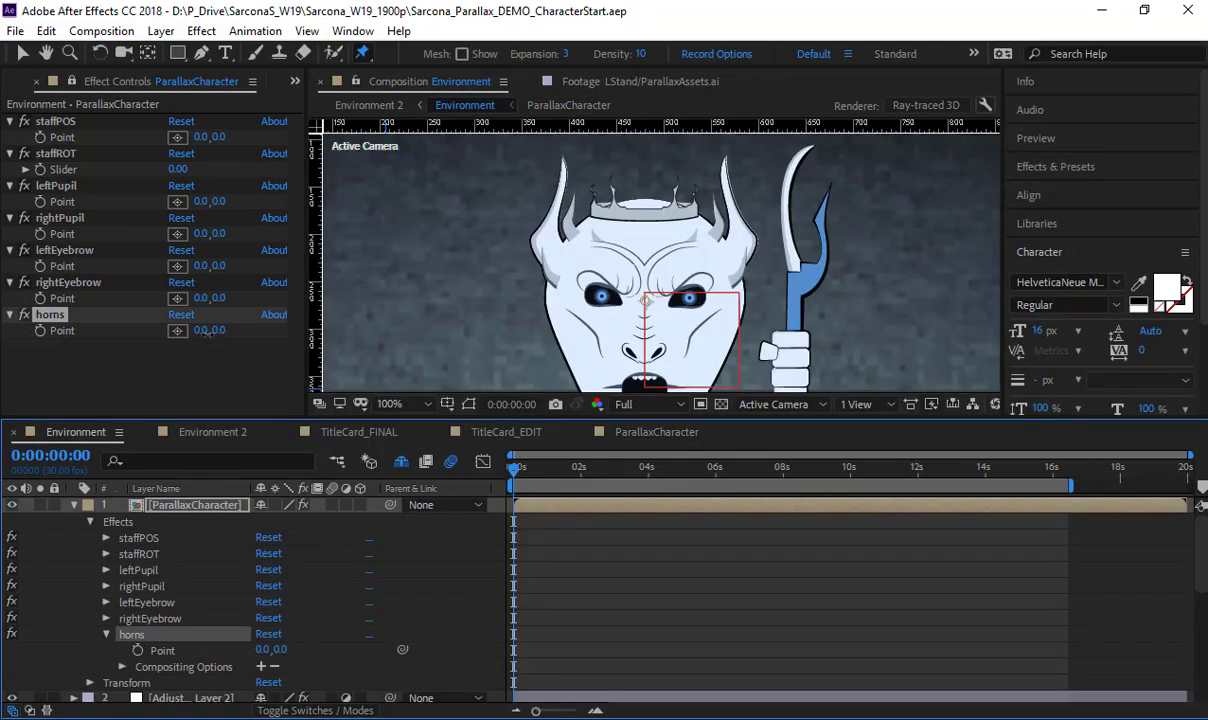
pyautogui.moveTo(208, 333); pyautogui.dragTo(241, 346)
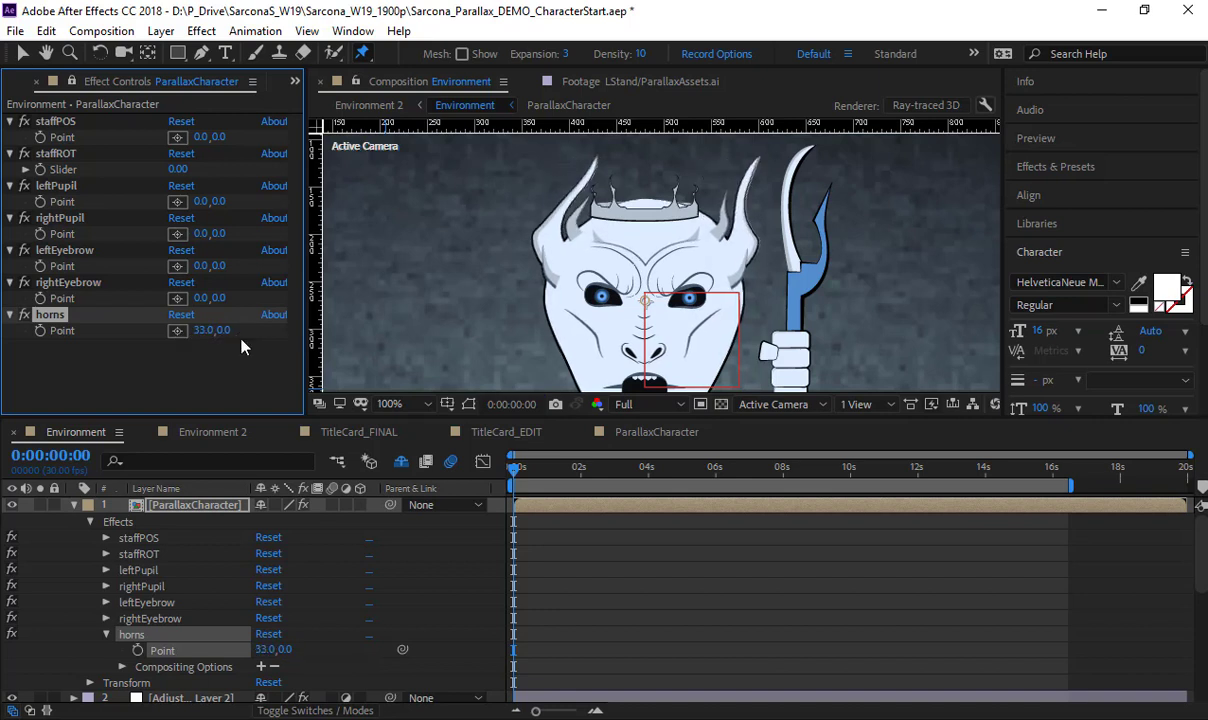
pyautogui.hotkey('ctrl', 'z')
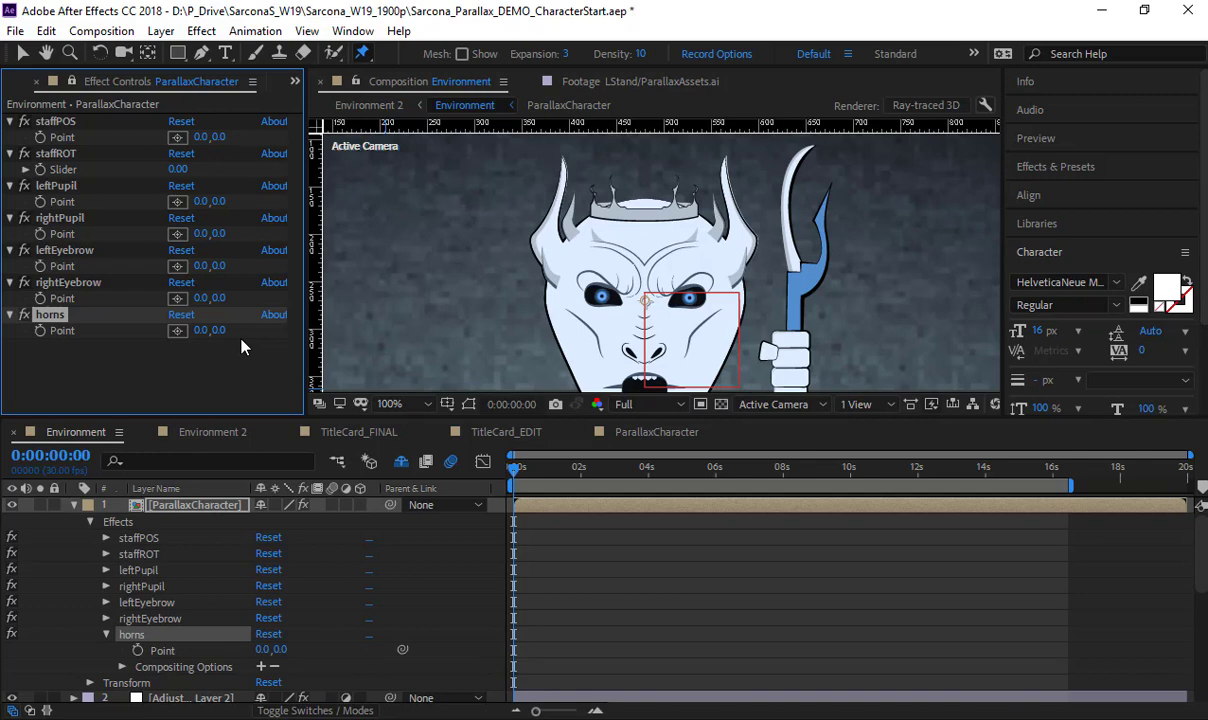
# Try replacing the plus sign with a minus in hornLeft's Position expression in the ParallaxCharacter composition
pyautogui.click(660, 433)
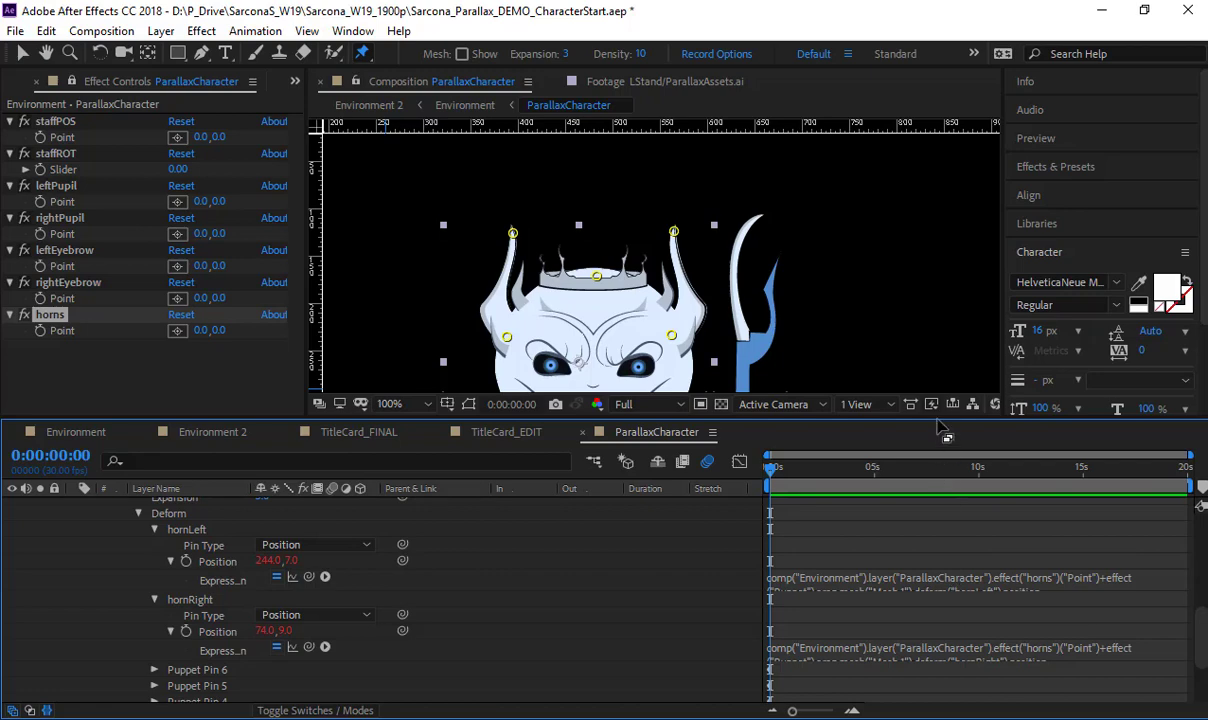
pyautogui.moveTo(940, 418); pyautogui.dragTo(940, 364)
pyautogui.click(901, 524)
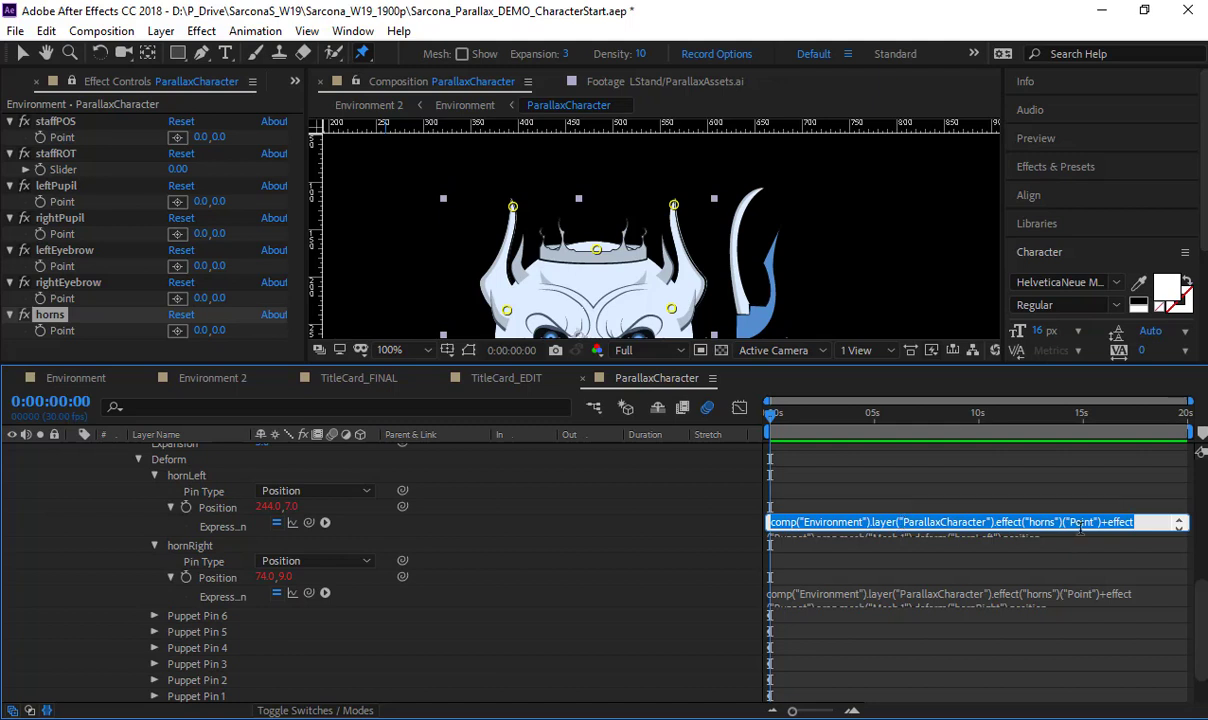
pyautogui.moveTo(1077, 534); pyautogui.dragTo(1073, 580)
pyautogui.click(925, 532)
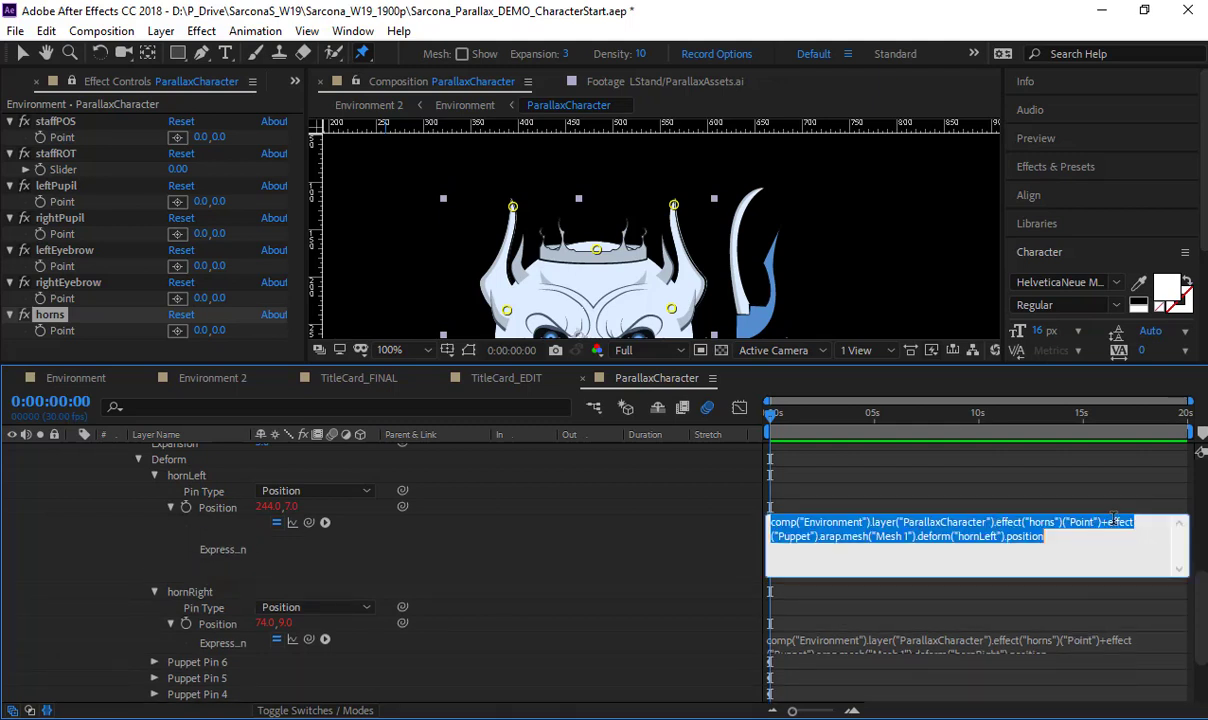
pyautogui.click(1107, 522)
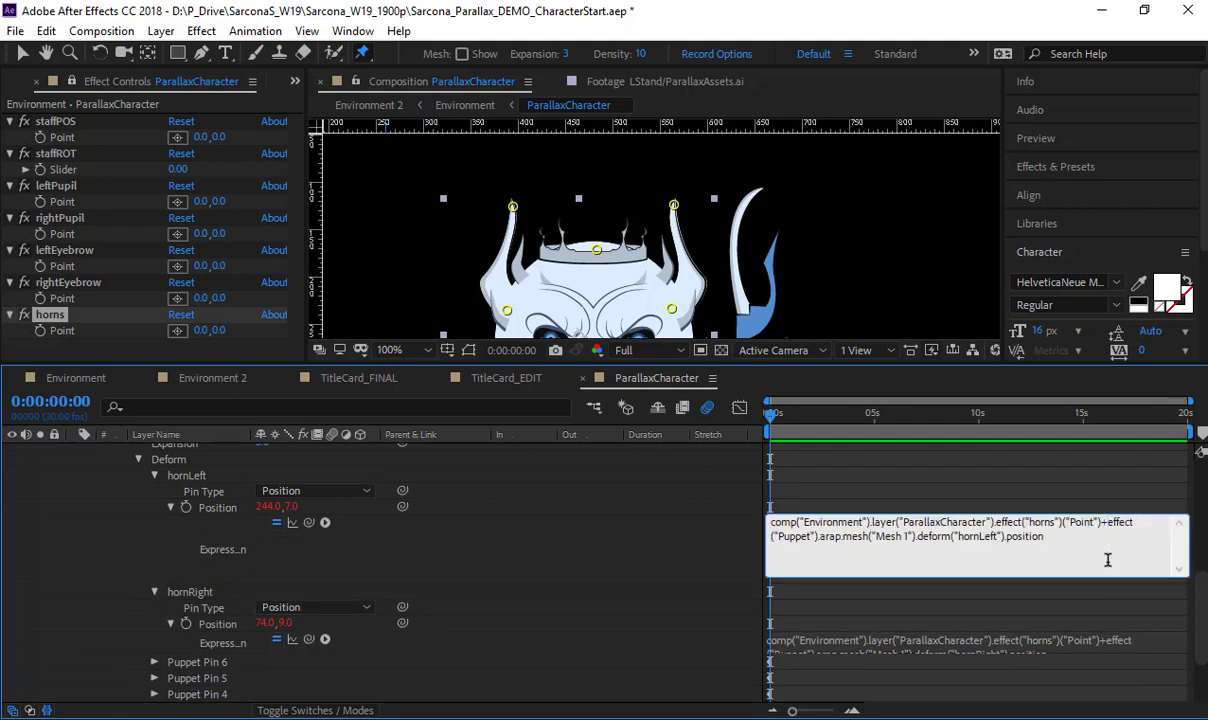
pyautogui.press('BackSpace')
pyautogui.write('-')
pyautogui.click(625, 558)
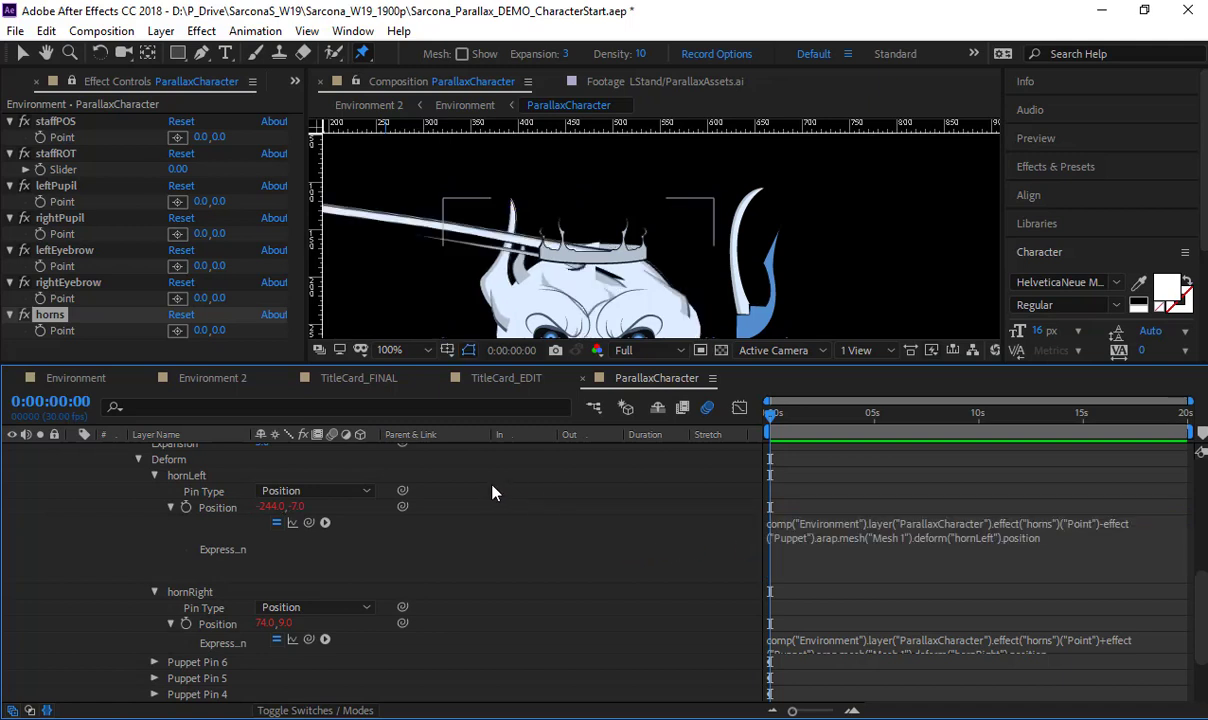
# Rewrite hornLeft's Position expression as the pin's own position minus Environment's horns Point control
pyautogui.click(905, 548)
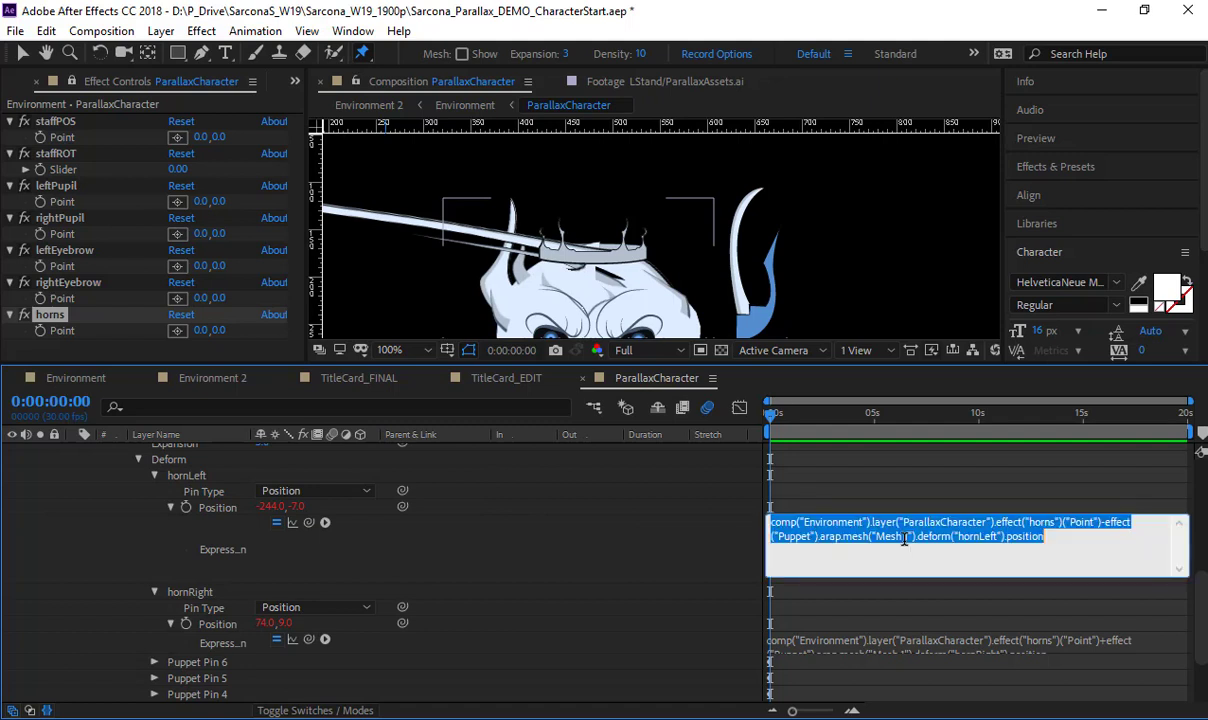
pyautogui.press('BackSpace')
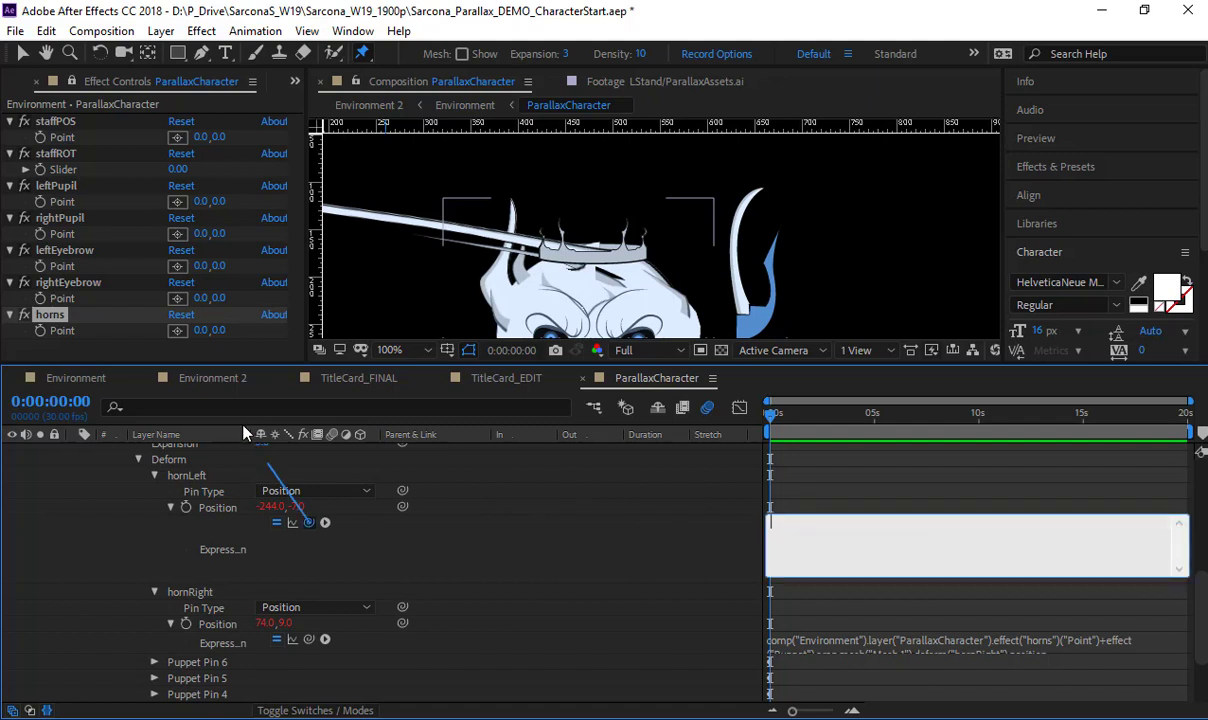
pyautogui.moveTo(310, 523); pyautogui.dragTo(227, 535)
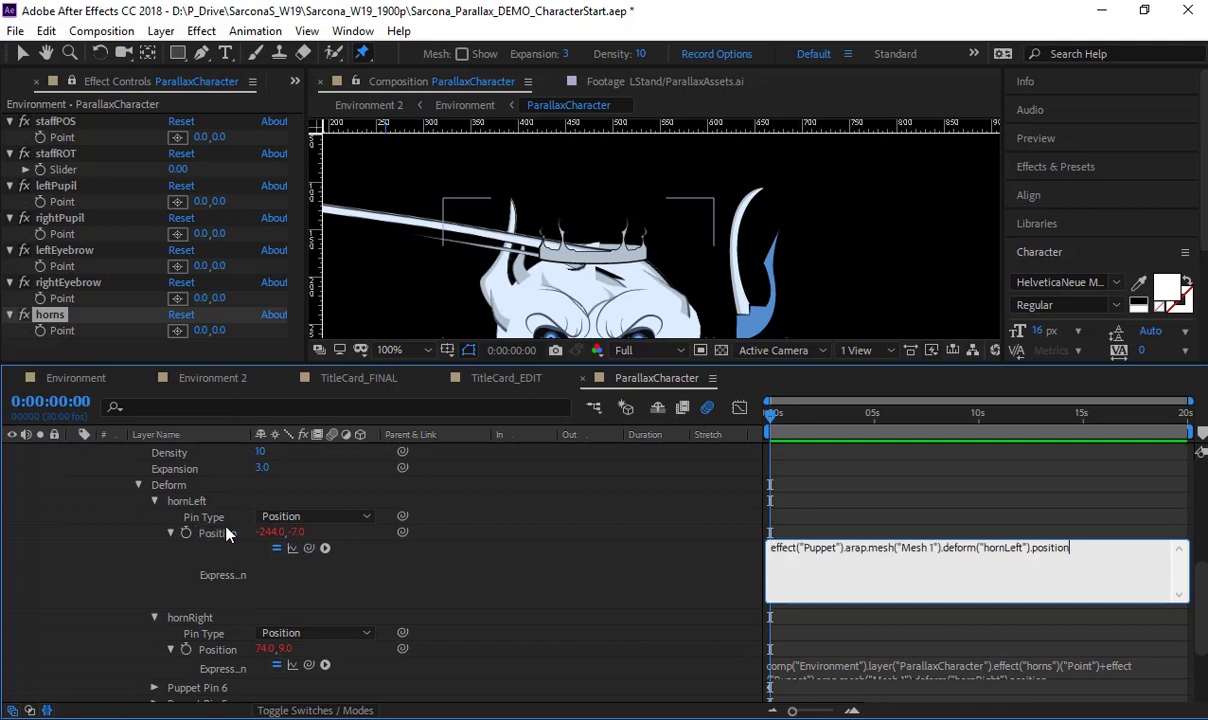
pyautogui.write('-')
pyautogui.moveTo(309, 548); pyautogui.dragTo(66, 340)
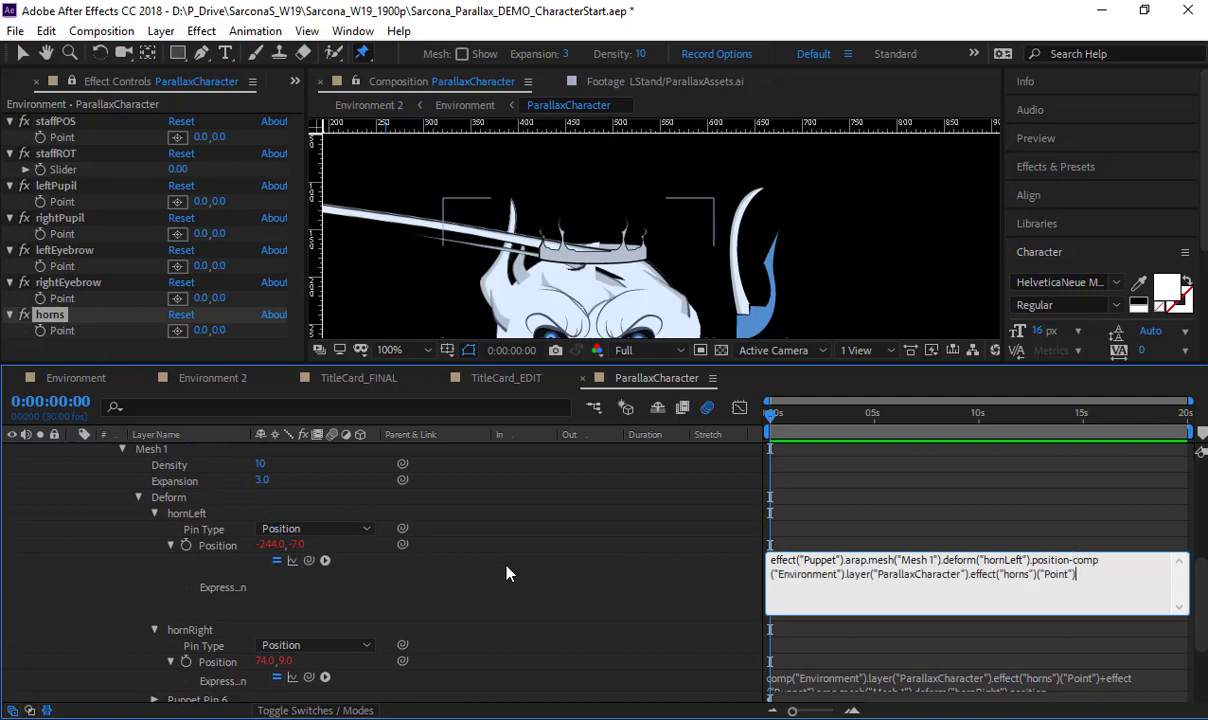
pyautogui.click(510, 581)
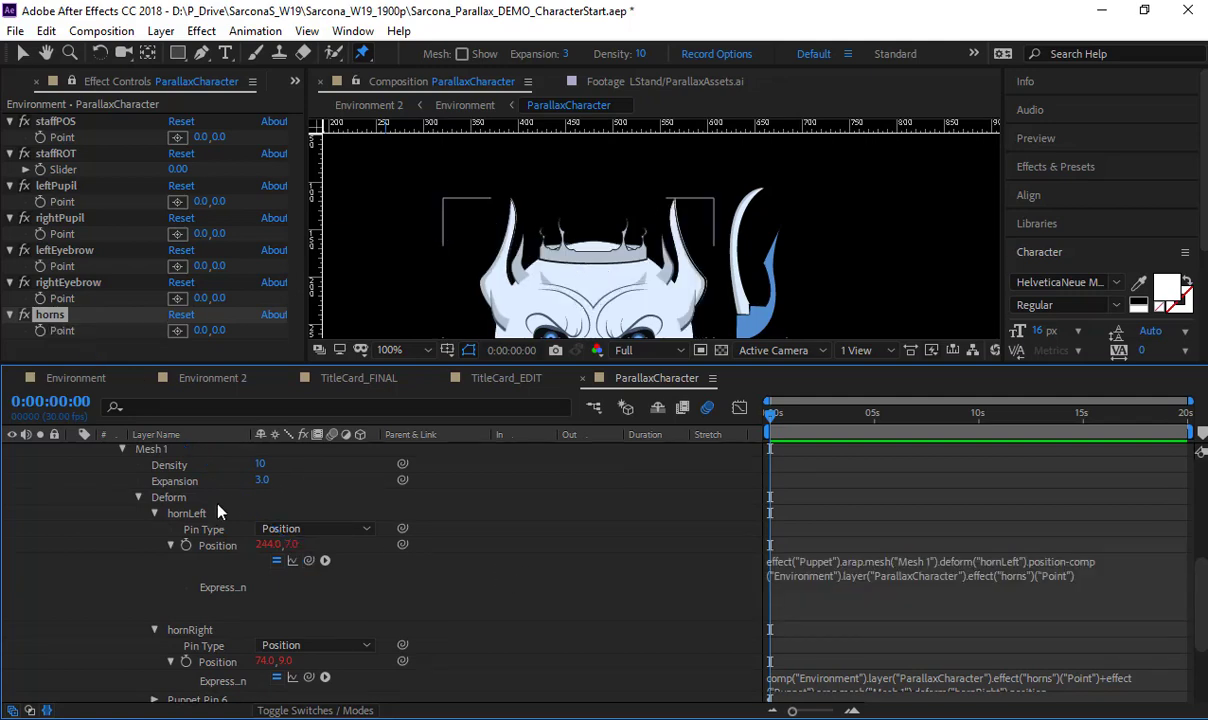
# Test the horns Point control at -42.0, 0.0 in the Environment composition, undoing the change
pyautogui.click(78, 378)
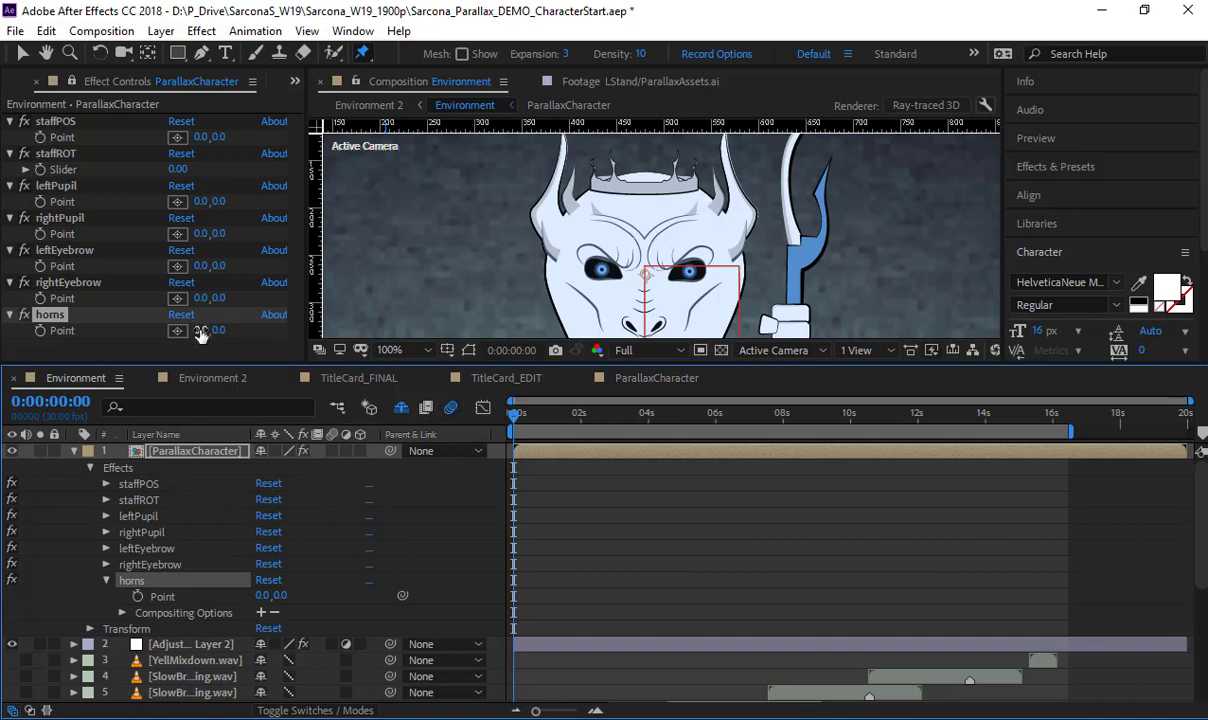
pyautogui.moveTo(202, 330); pyautogui.dragTo(138, 336)
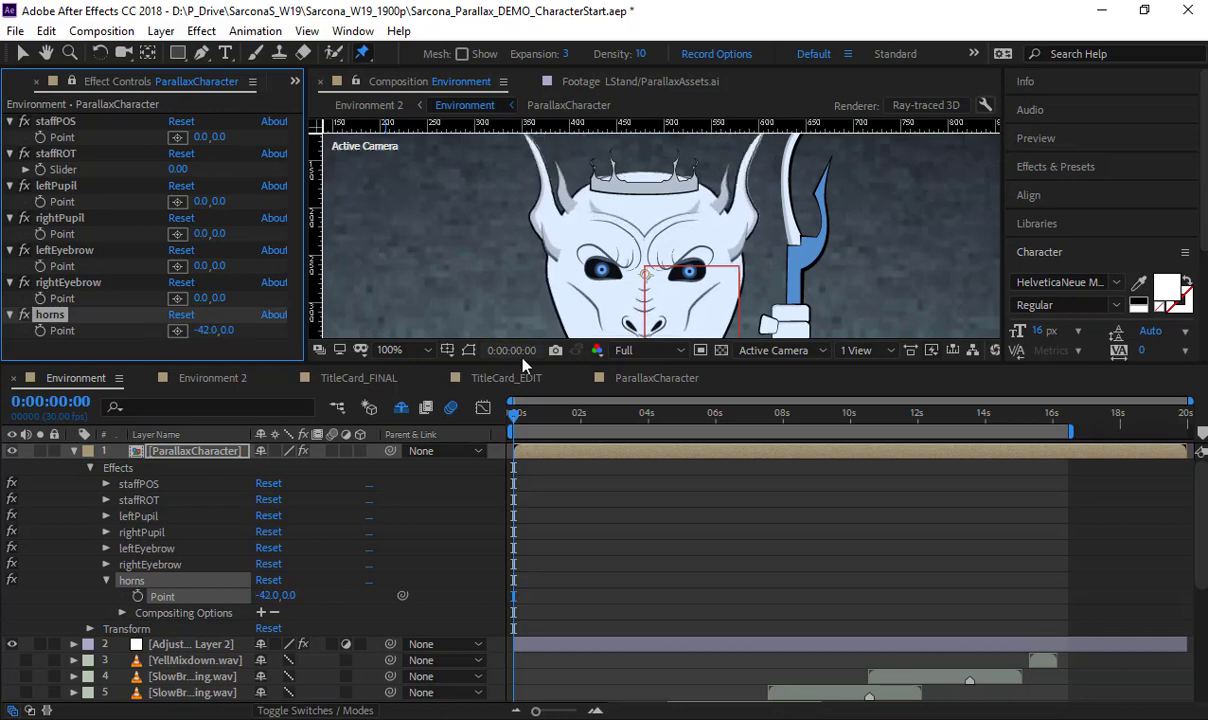
pyautogui.hotkey('ctrl', 'z')
# Add four puppet pins to ParallaxCharacter's Face layer, one on each side of the forehead and one at each outer cheek edge
pyautogui.click(622, 378)
pyautogui.click(545, 213)
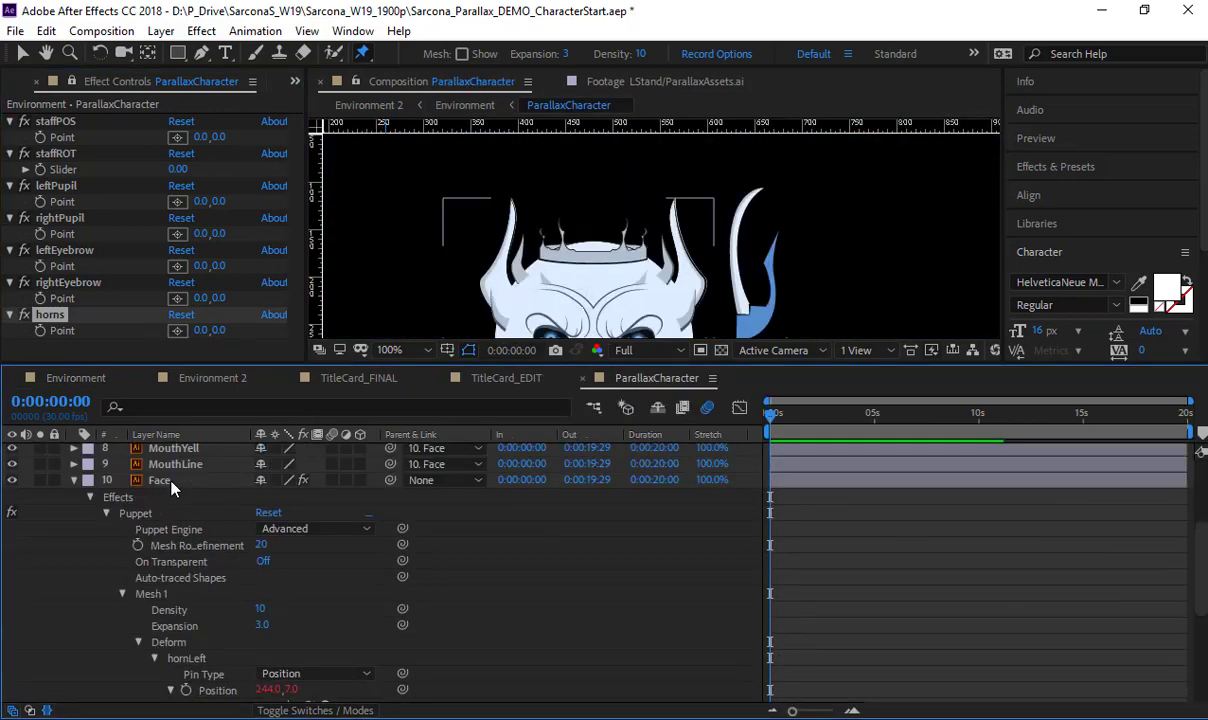
pyautogui.moveTo(541, 263); pyautogui.dragTo(545, 189)
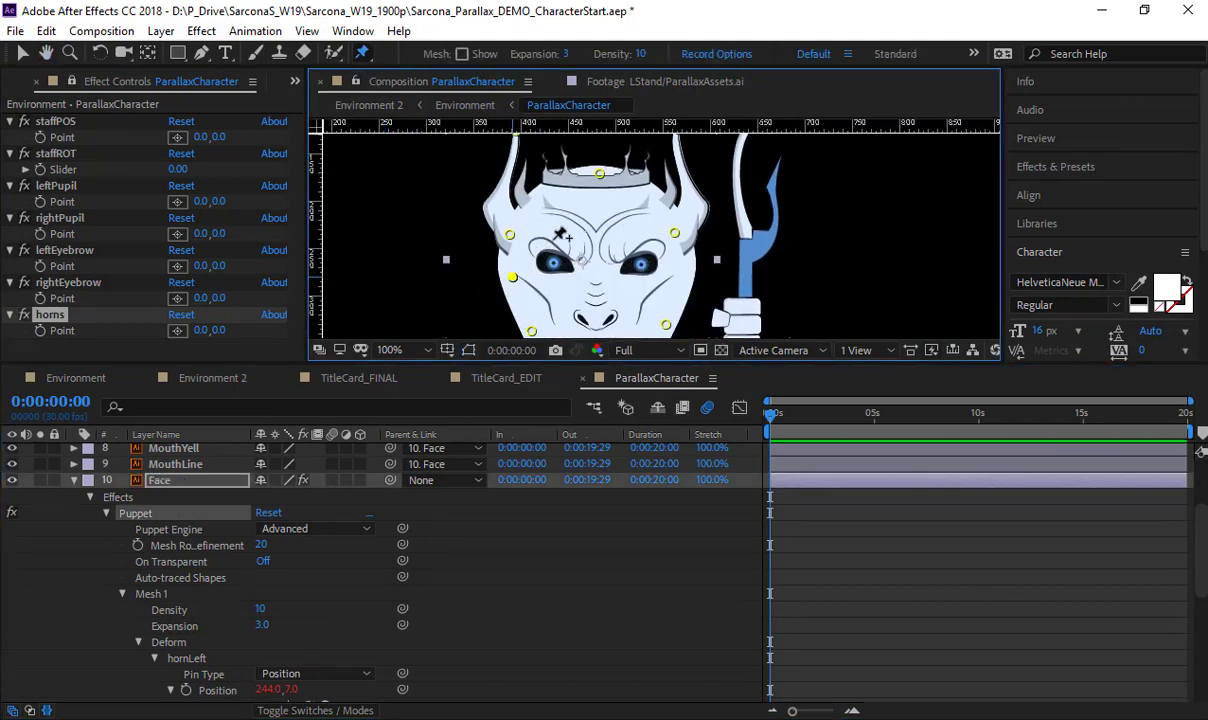
pyautogui.click(512, 277)
pyautogui.click(546, 198)
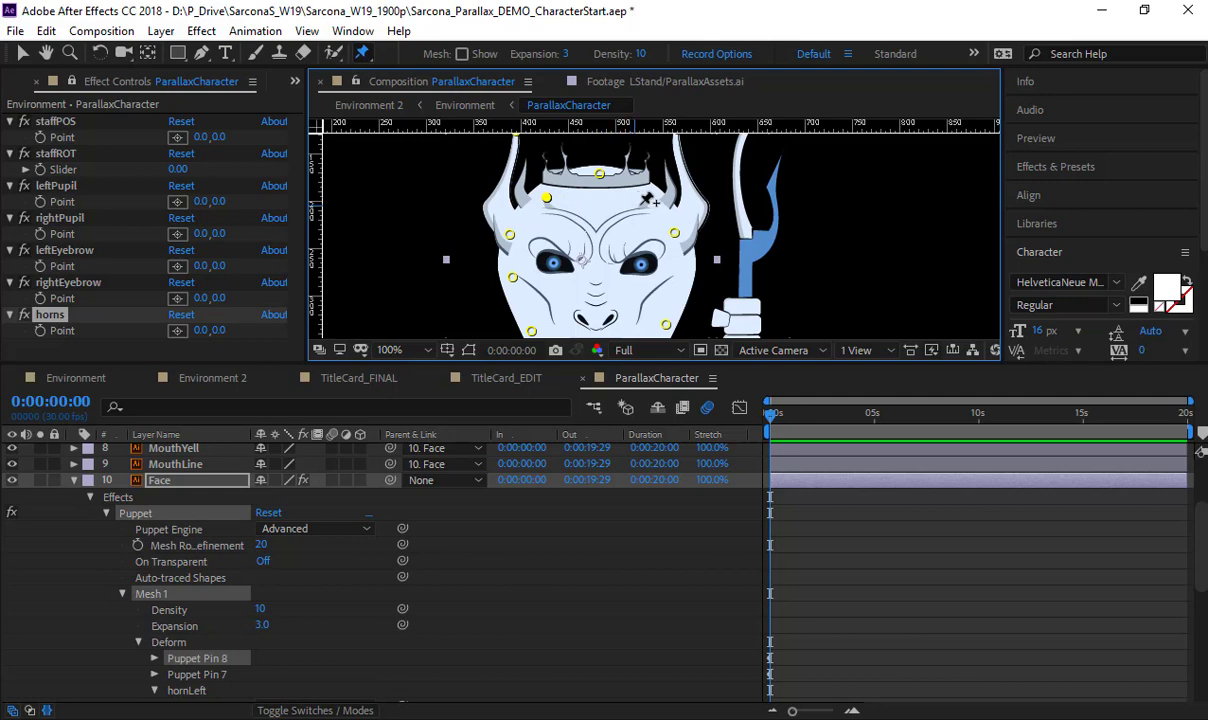
pyautogui.click(642, 201)
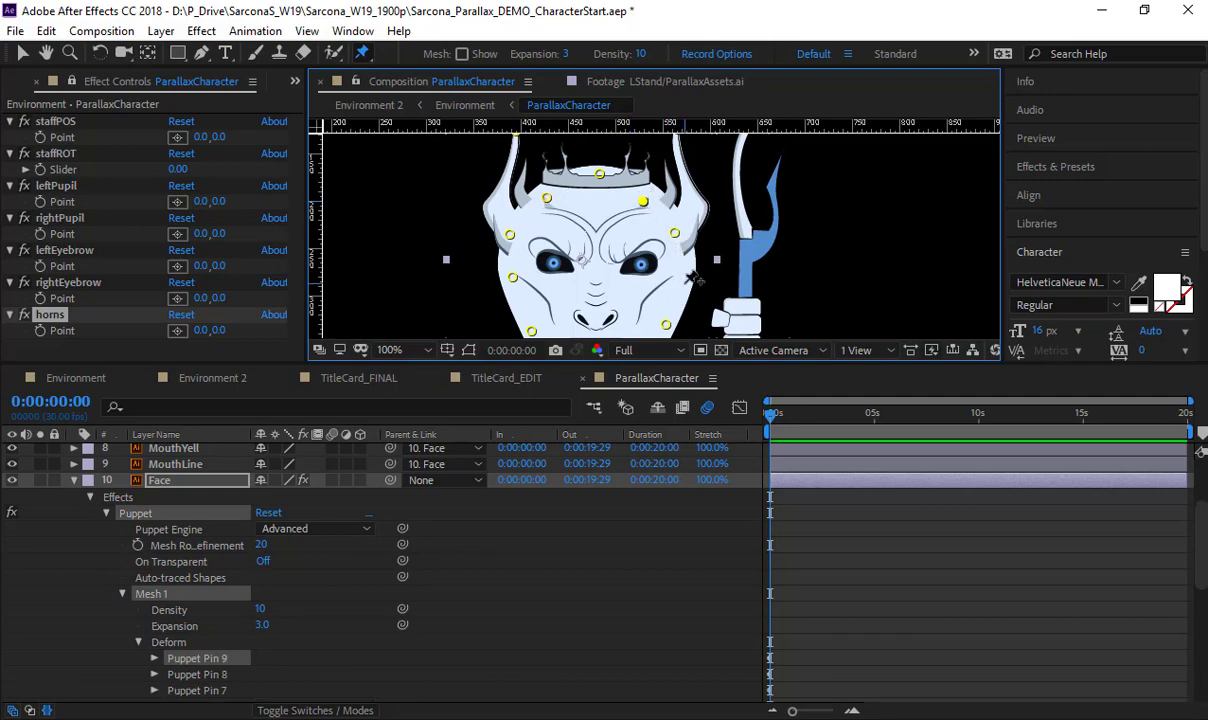
pyautogui.click(679, 284)
# Test the horns again in Environment by shifting the Point control's X value, undo it, and select the ParallaxCharacter layer
pyautogui.click(72, 377)
pyautogui.moveTo(203, 330); pyautogui.dragTo(154, 318)
pyautogui.hotkey('ctrl', 'z')
pyautogui.scroll(-1, 634, 237)
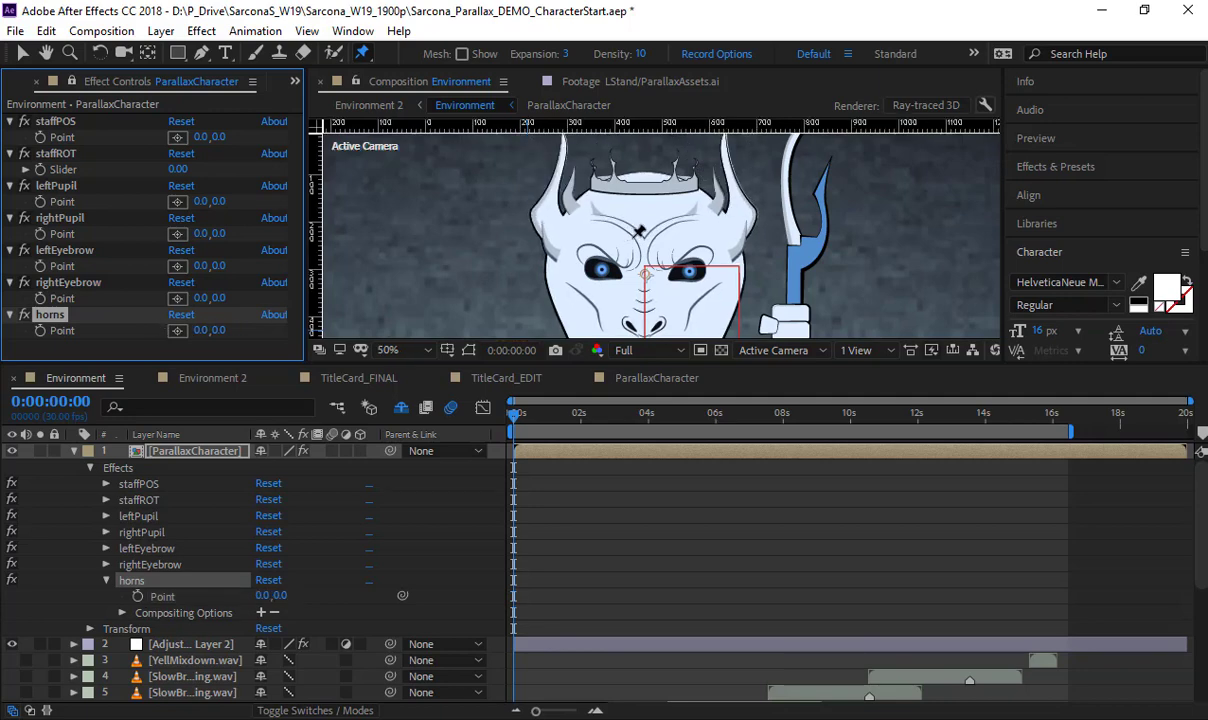
pyautogui.press('h')
pyautogui.moveTo(600, 247); pyautogui.dragTo(579, 236)
pyautogui.hotkey('ctrl', 'p')
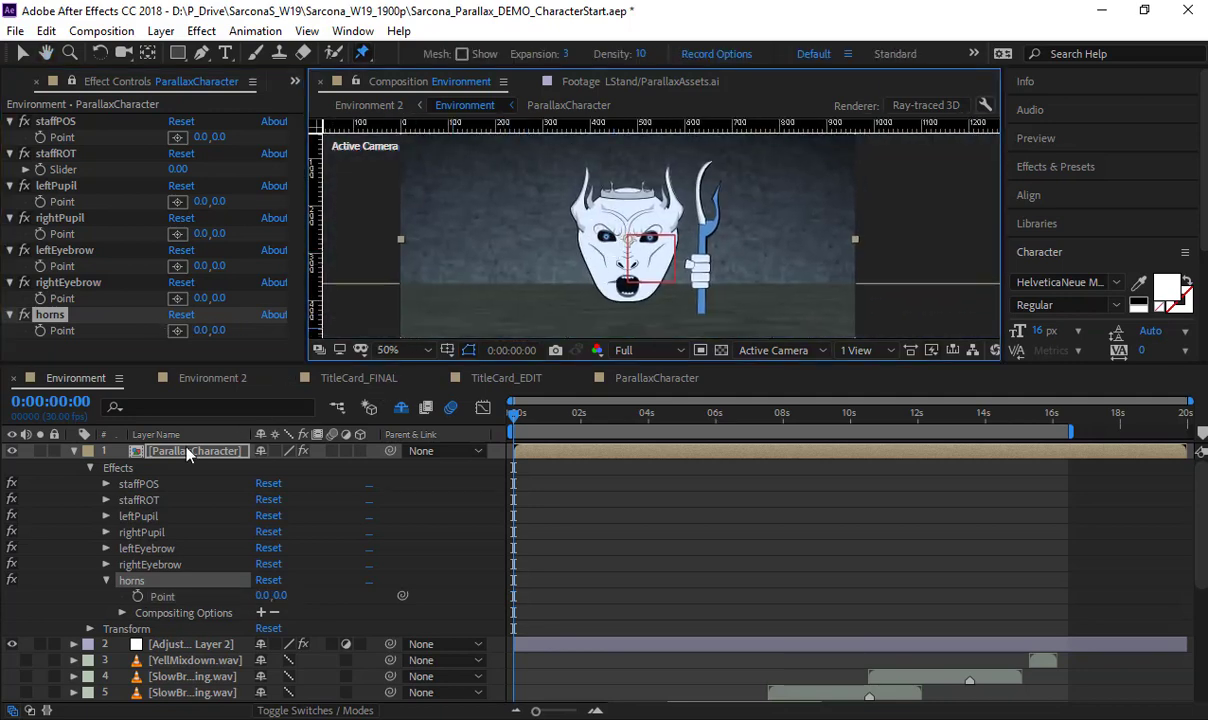
pyautogui.click(187, 453)
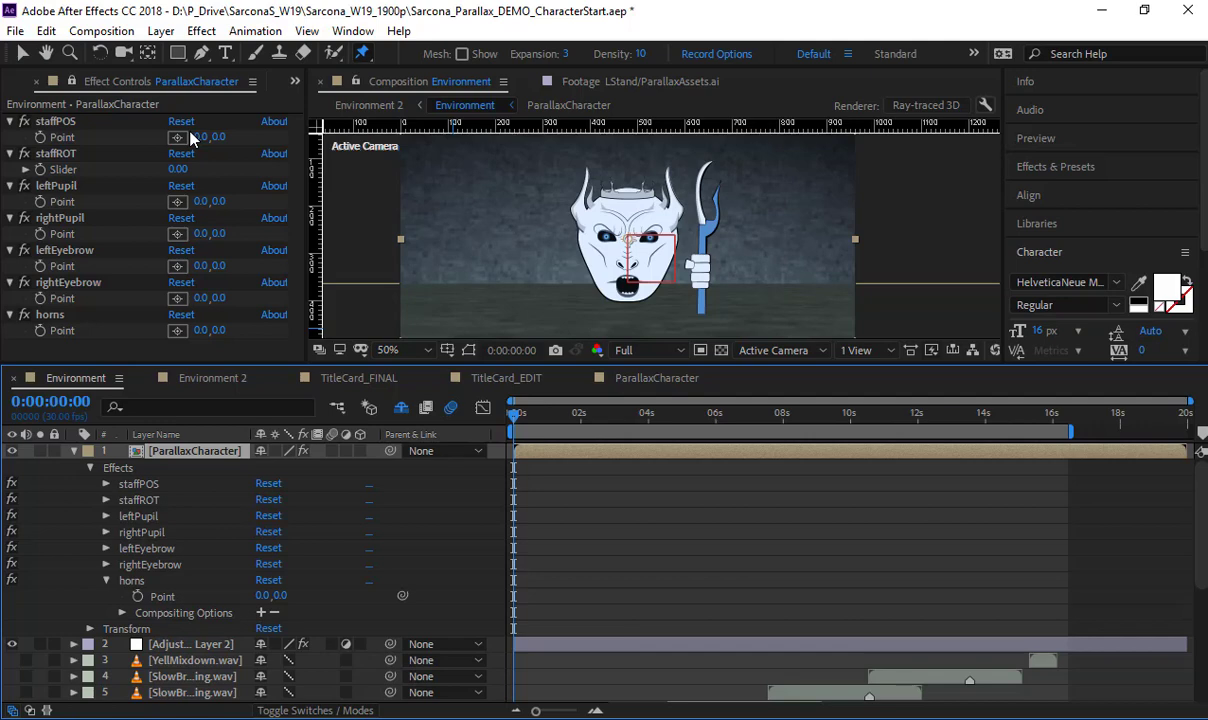
# Examine the MouthYell and MouthLine layers and their visibility in the ParallaxCharacter composition
pyautogui.click(625, 382)
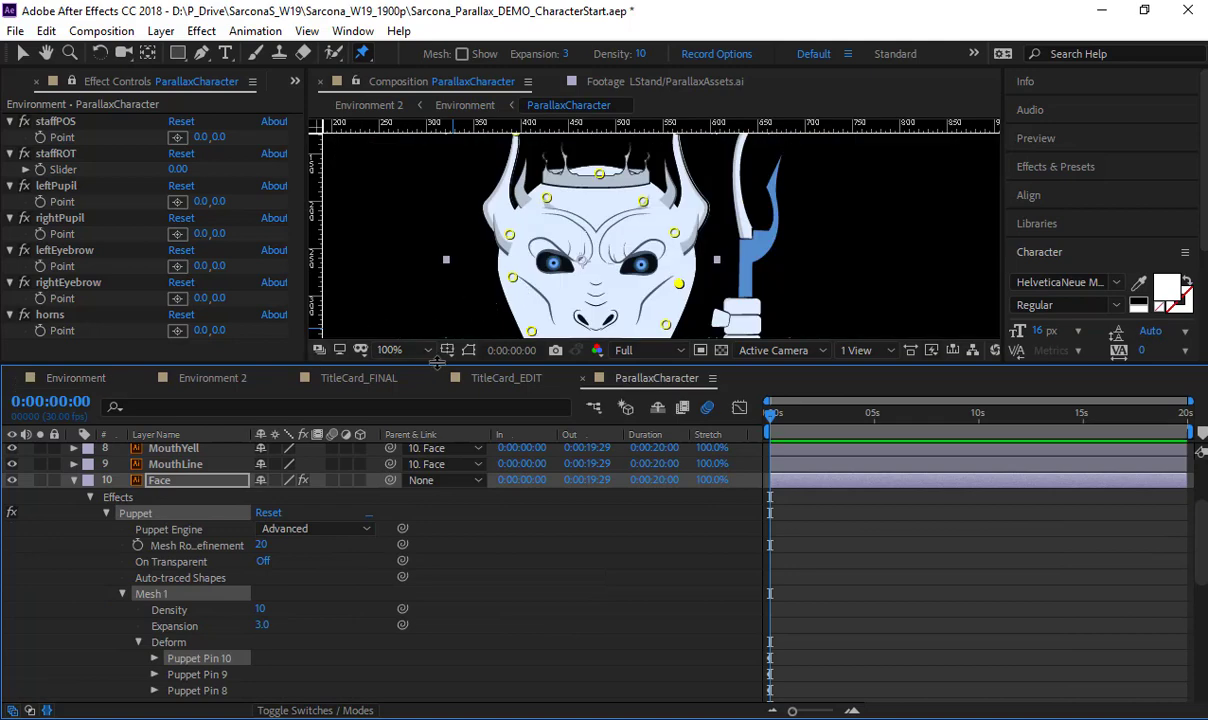
pyautogui.moveTo(437, 362); pyautogui.dragTo(437, 488)
pyautogui.click(73, 605)
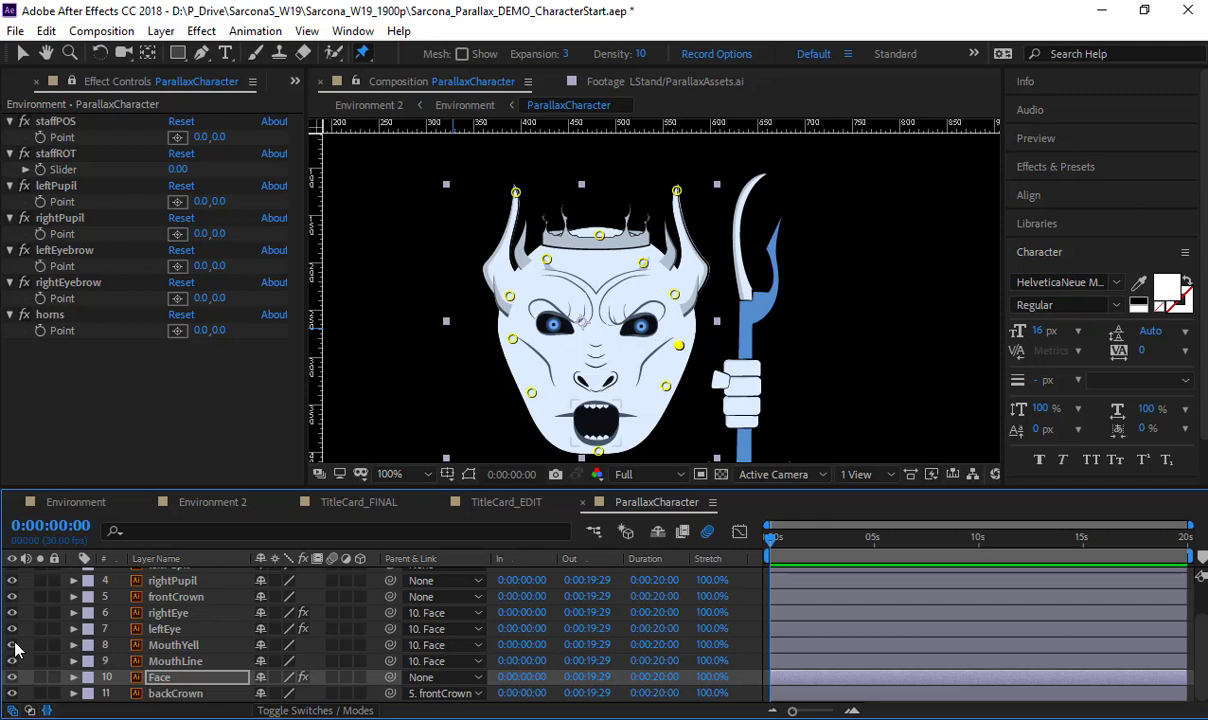
pyautogui.hotkey('ctrl', 'shift', 'Up')
pyautogui.hotkey('ctrl', 'shift', 'Up')
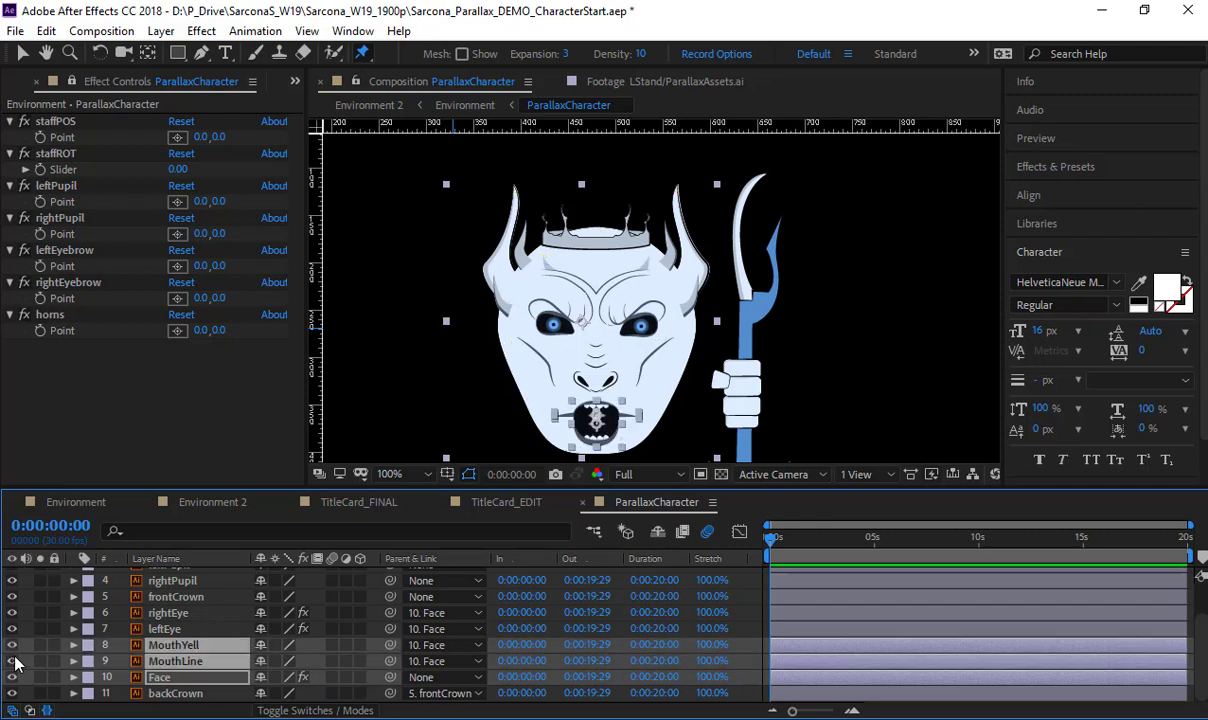
pyautogui.click(12, 660)
pyautogui.click(11, 668)
pyautogui.hotkey('ctrl', 'Up')
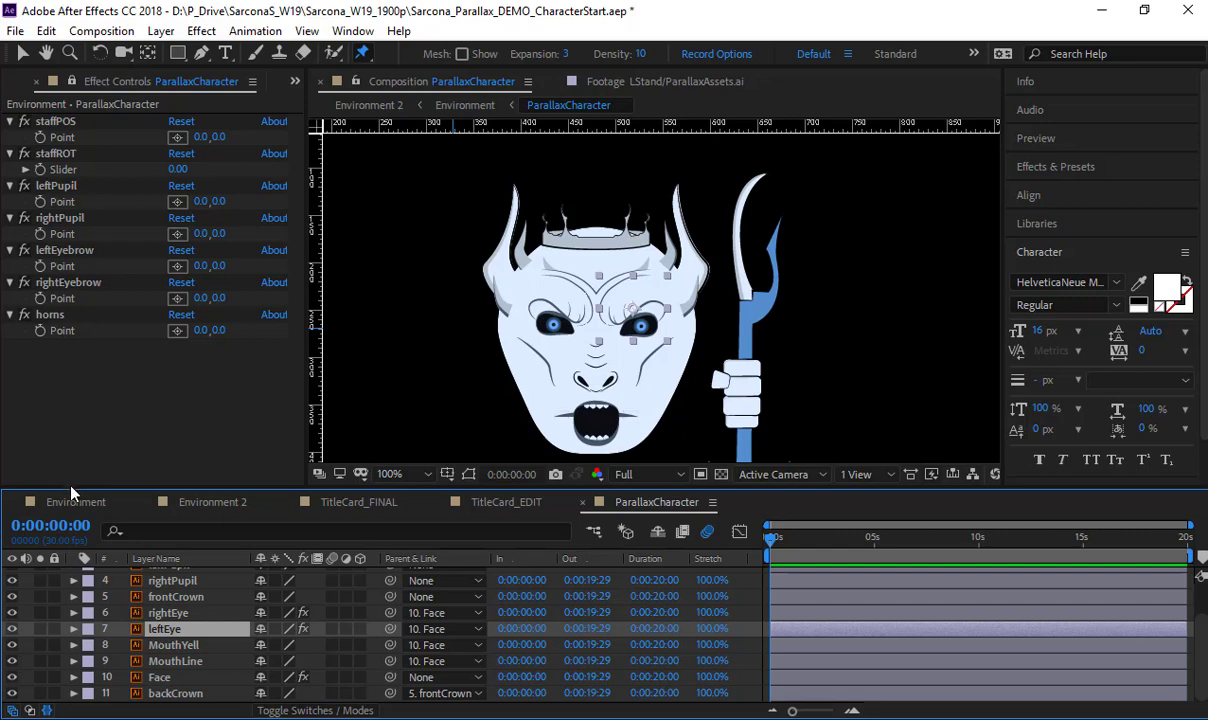
# Add a Checkbox Control named yell to Environment's ParallaxCharacter layer and enable its checkbox
pyautogui.click(30, 503)
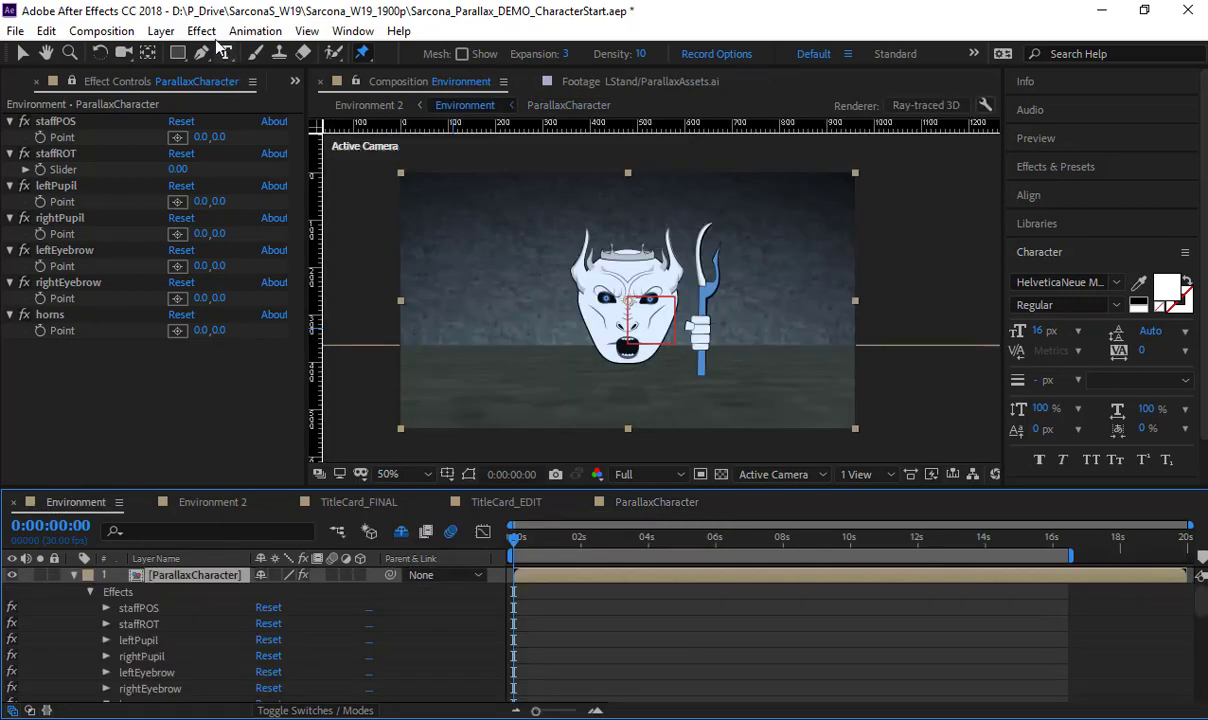
pyautogui.click(208, 32)
pyautogui.moveTo(202, 270)
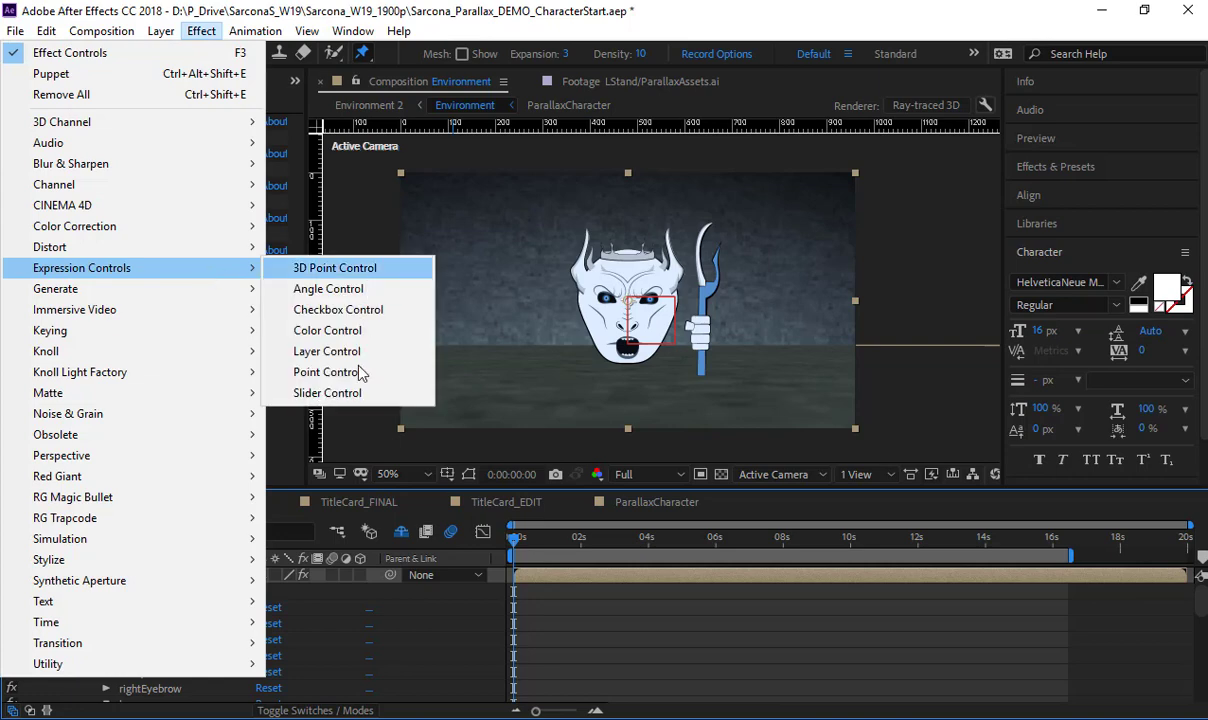
pyautogui.click(366, 309)
pyautogui.press('Return')
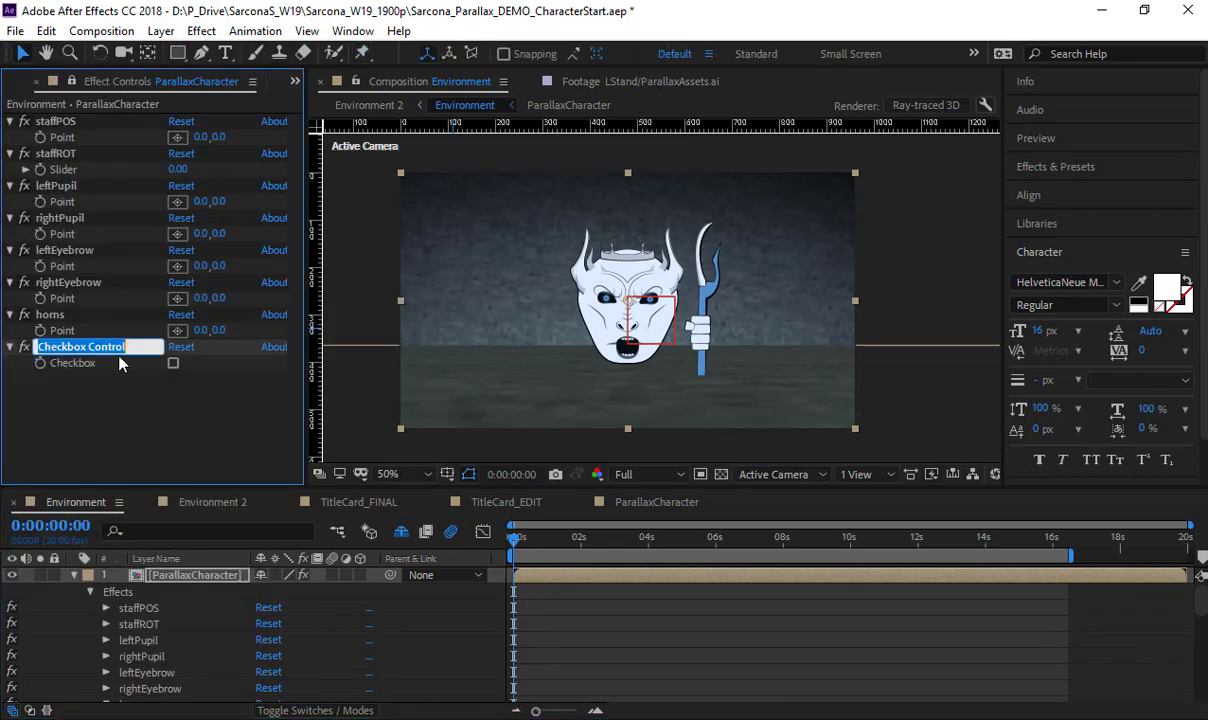
pyautogui.write('yell')
pyautogui.press('Return')
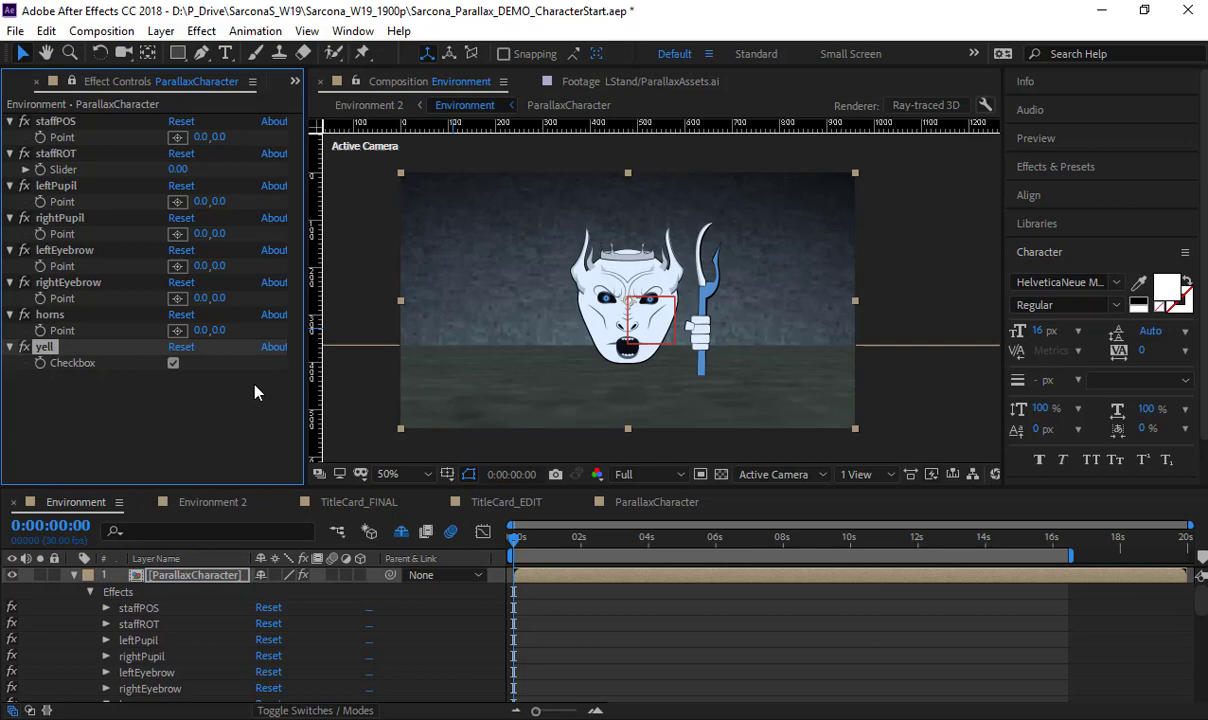
# Reveal MouthYell's Opacity in the ParallaxCharacter composition and test it at 0%, undoing the change
pyautogui.click(628, 501)
pyautogui.moveTo(705, 488); pyautogui.dragTo(706, 434)
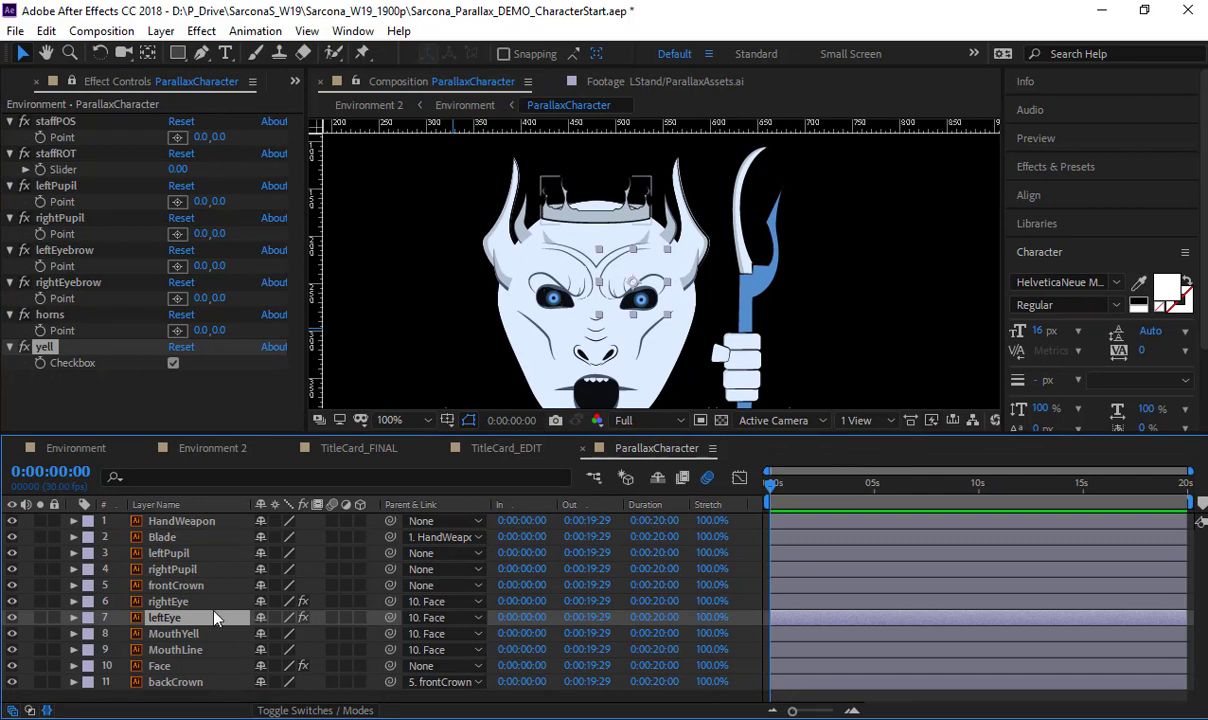
pyautogui.click(193, 641)
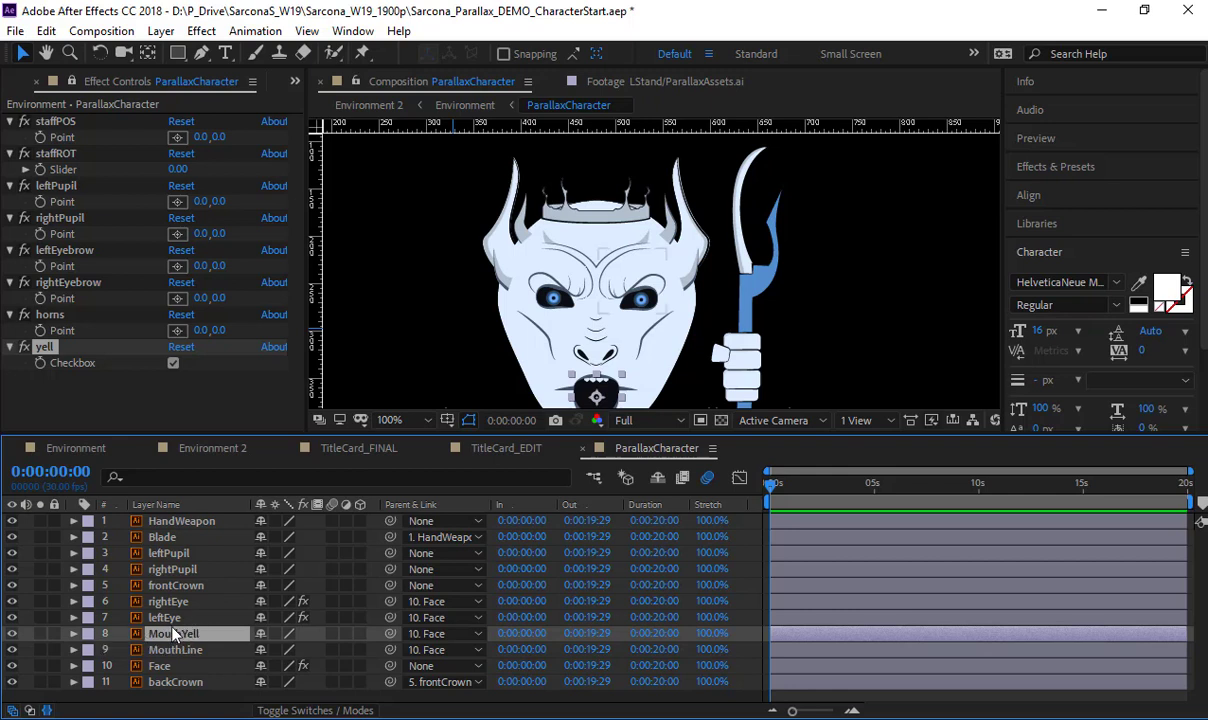
pyautogui.press('F2')
pyautogui.click(174, 634)
pyautogui.press('t')
pyautogui.moveTo(222, 649); pyautogui.dragTo(101, 649)
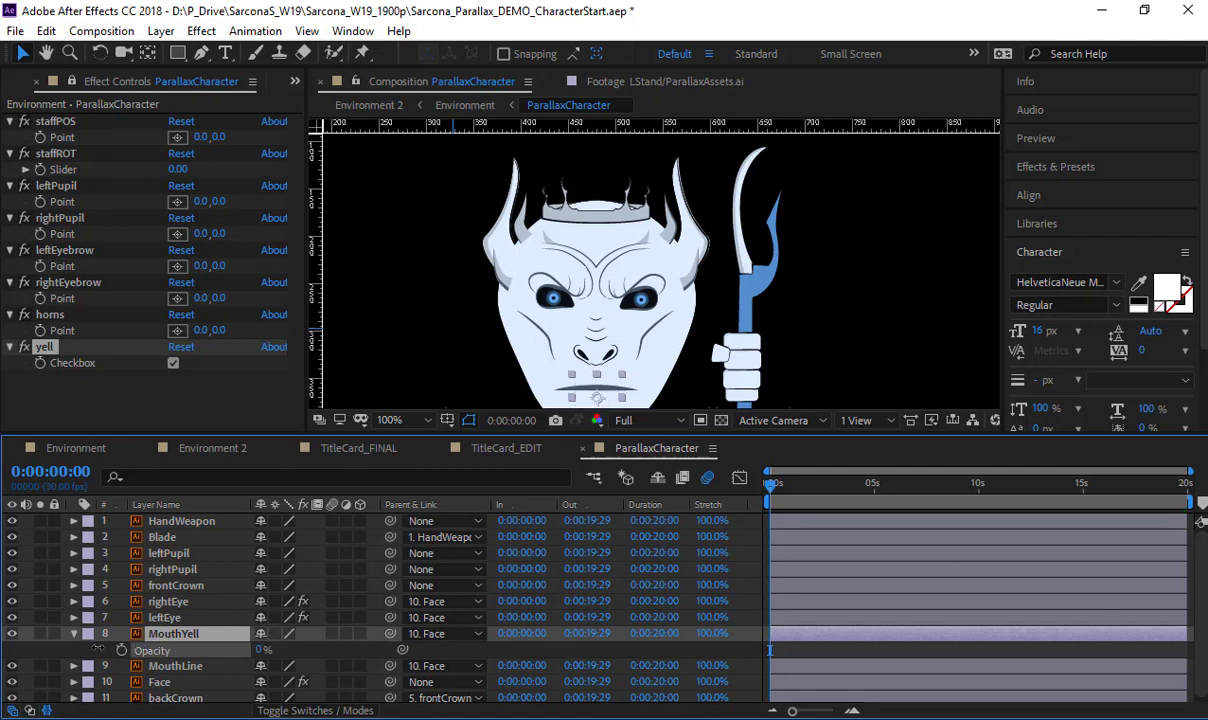
pyautogui.hotkey('ctrl', 'z')
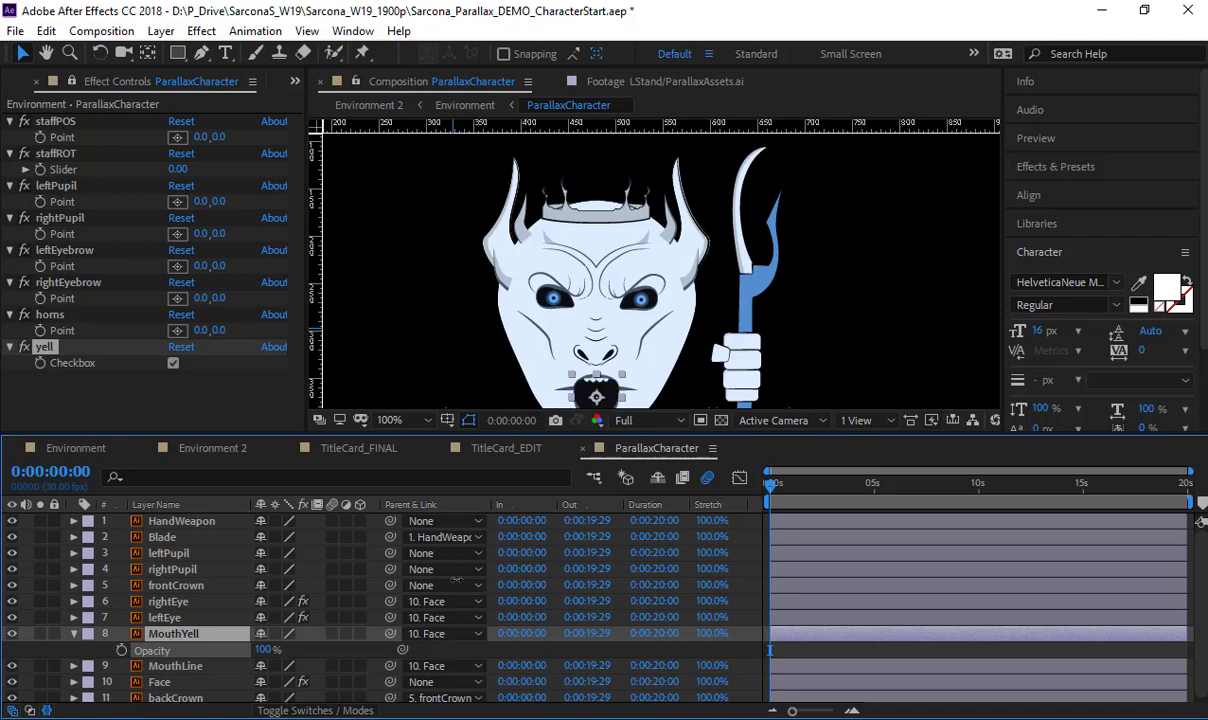
pyautogui.moveTo(568, 556); pyautogui.dragTo(485, 577)
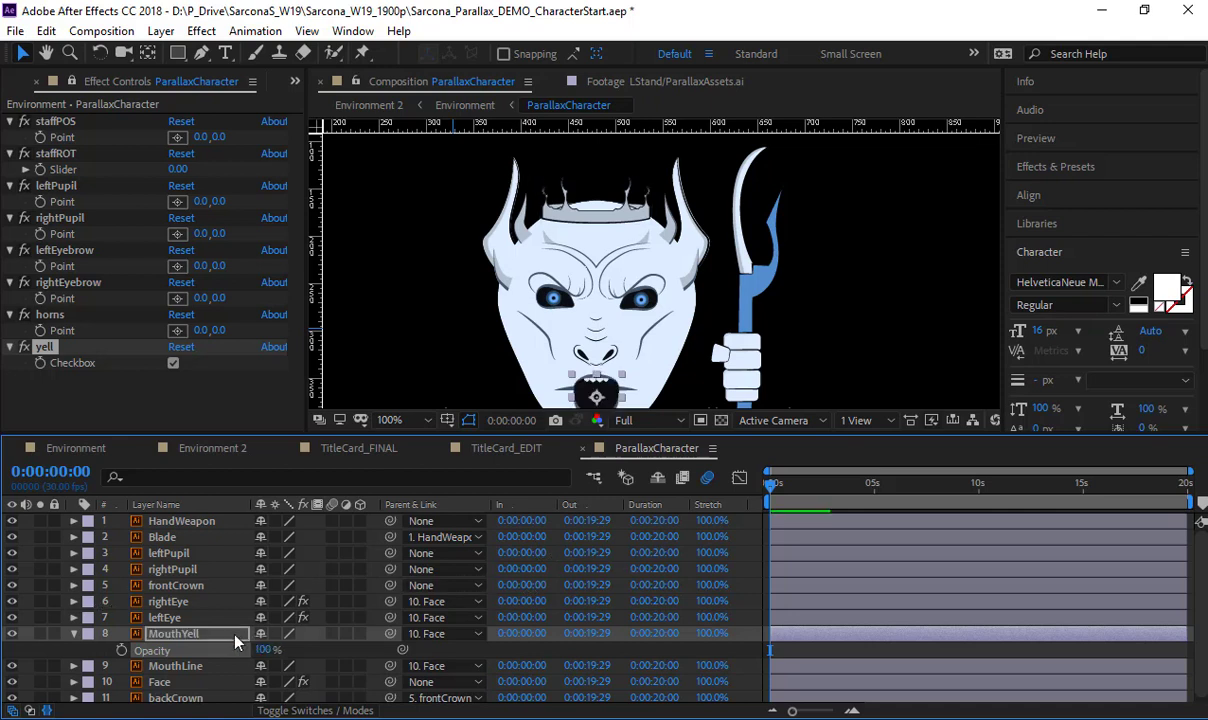
# Give MouthYell's Opacity an expression linked to the Checkbox of Environment's yell control
pyautogui.keyDown('alt'); pyautogui.click(121, 650); pyautogui.keyUp('alt')
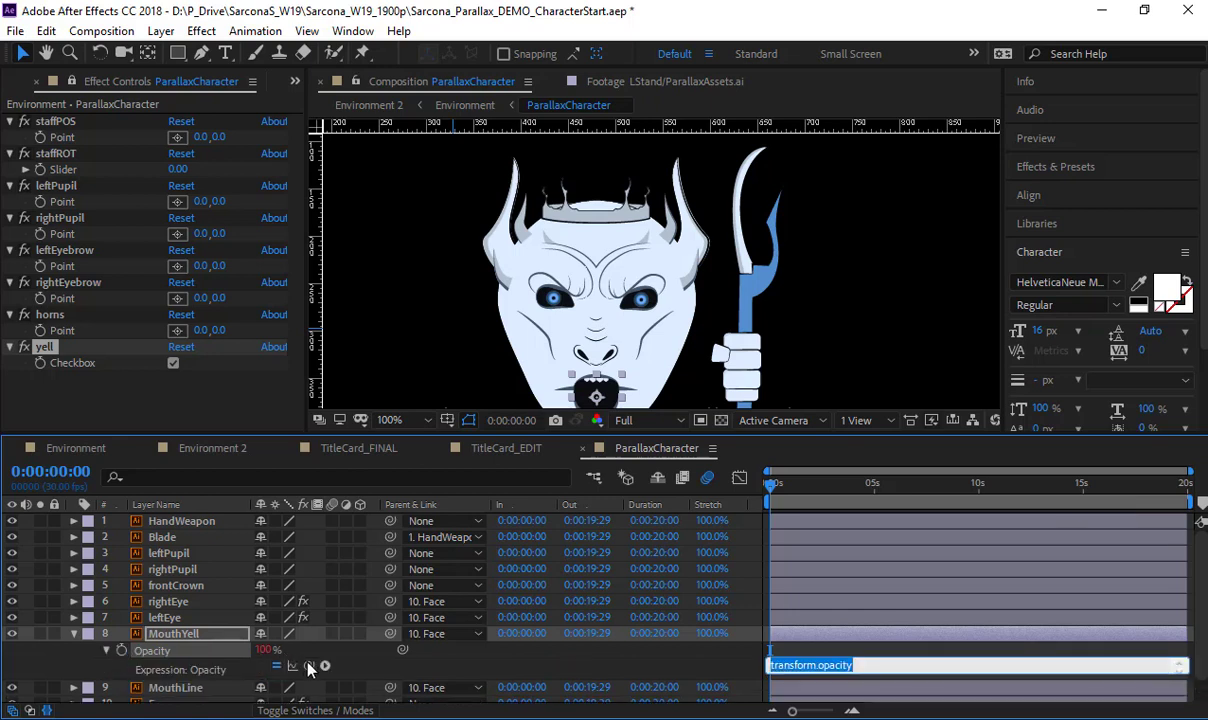
pyautogui.moveTo(309, 666); pyautogui.dragTo(88, 368)
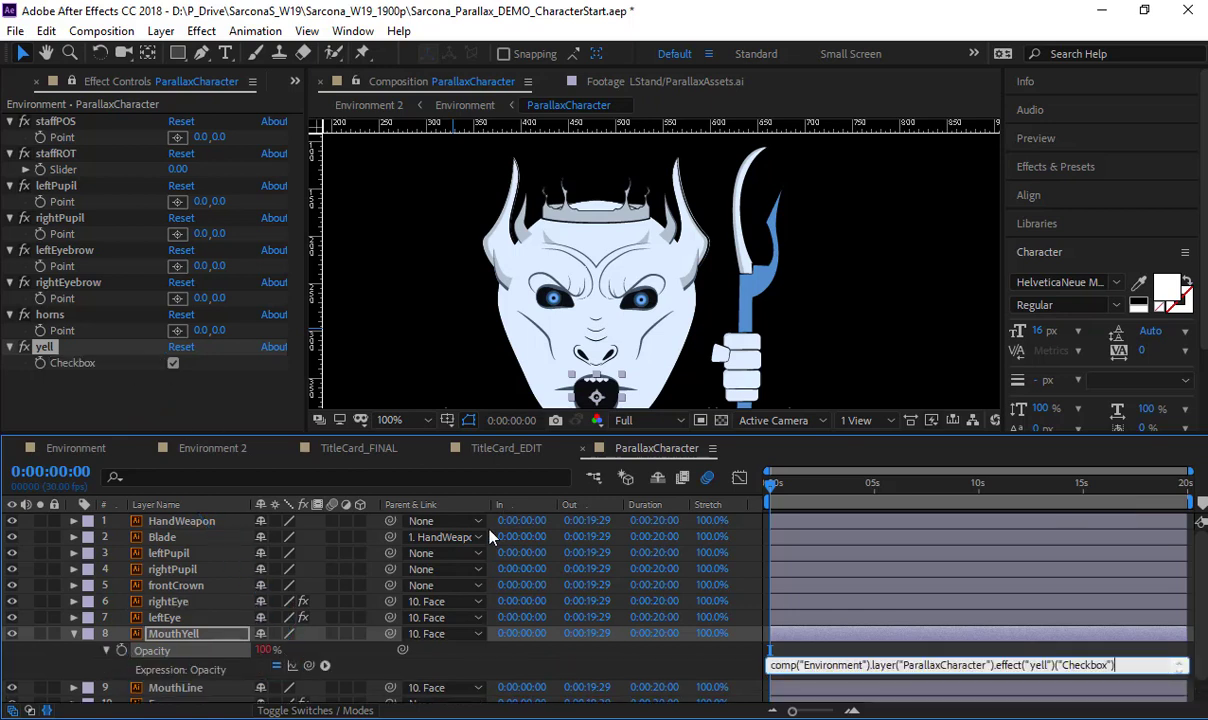
pyautogui.click(478, 665)
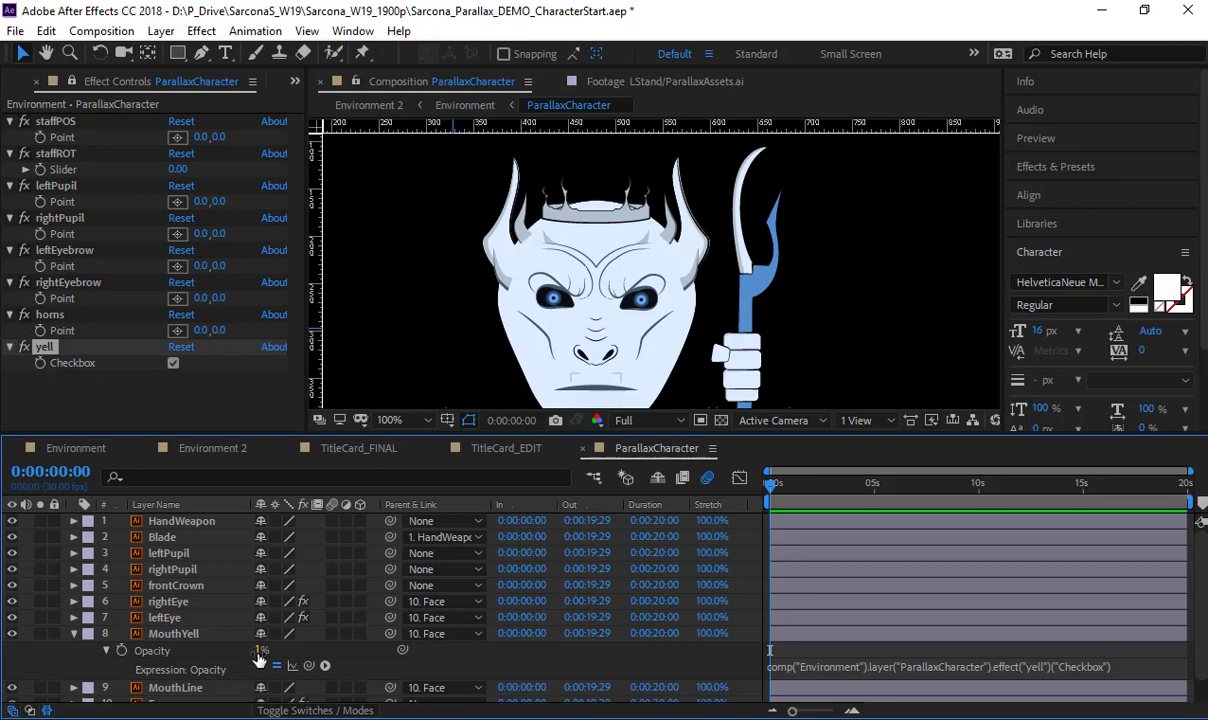
# Toggle the yell checkbox off and back on, and append *100 to MouthYell's Opacity expression
pyautogui.click(174, 364)
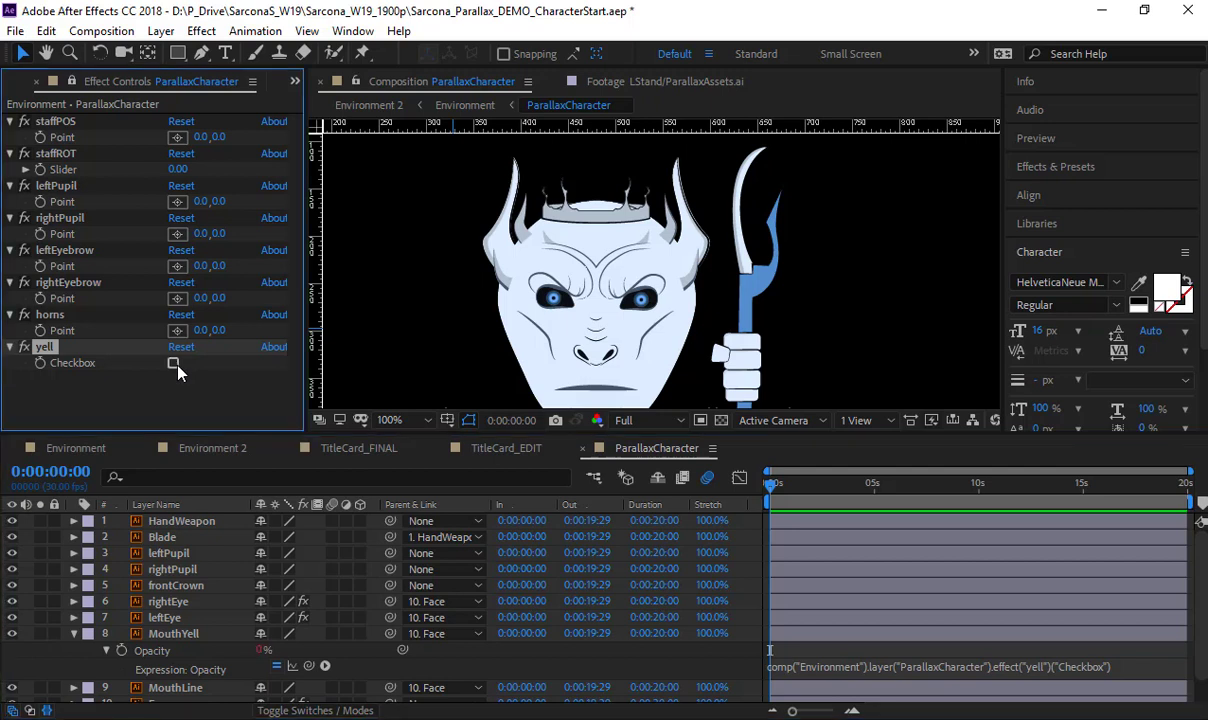
pyautogui.click(174, 364)
pyautogui.click(1159, 665)
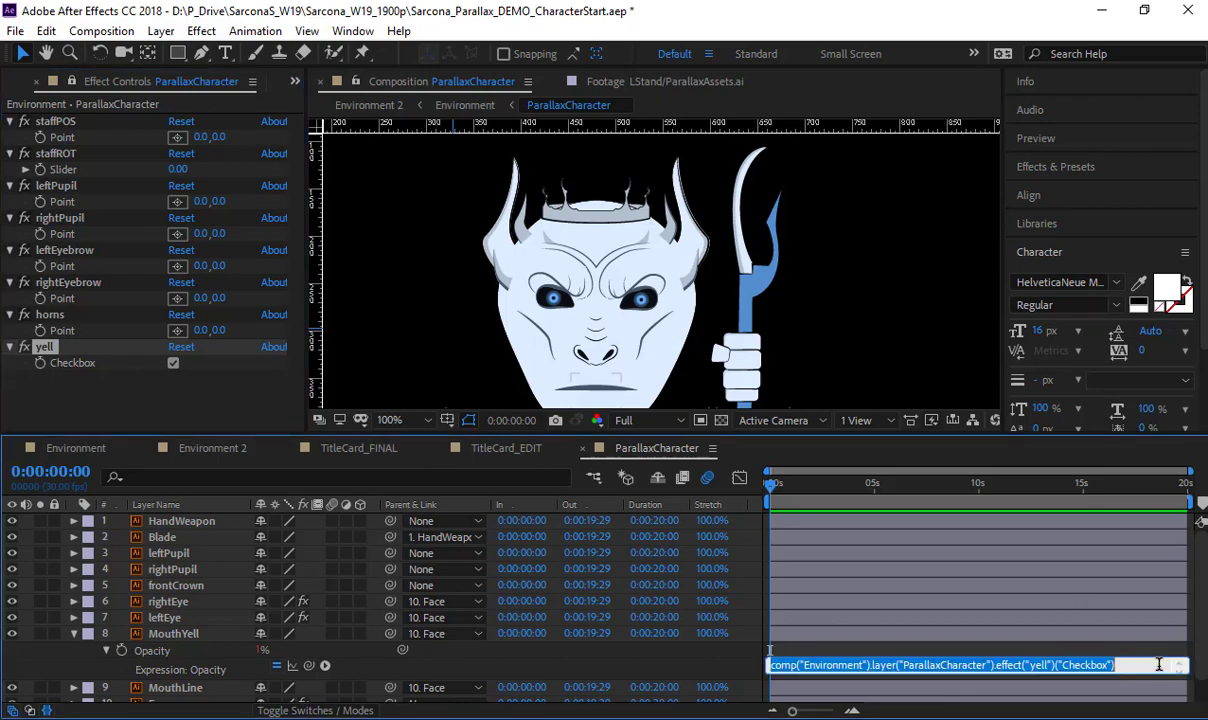
pyautogui.click(1160, 665)
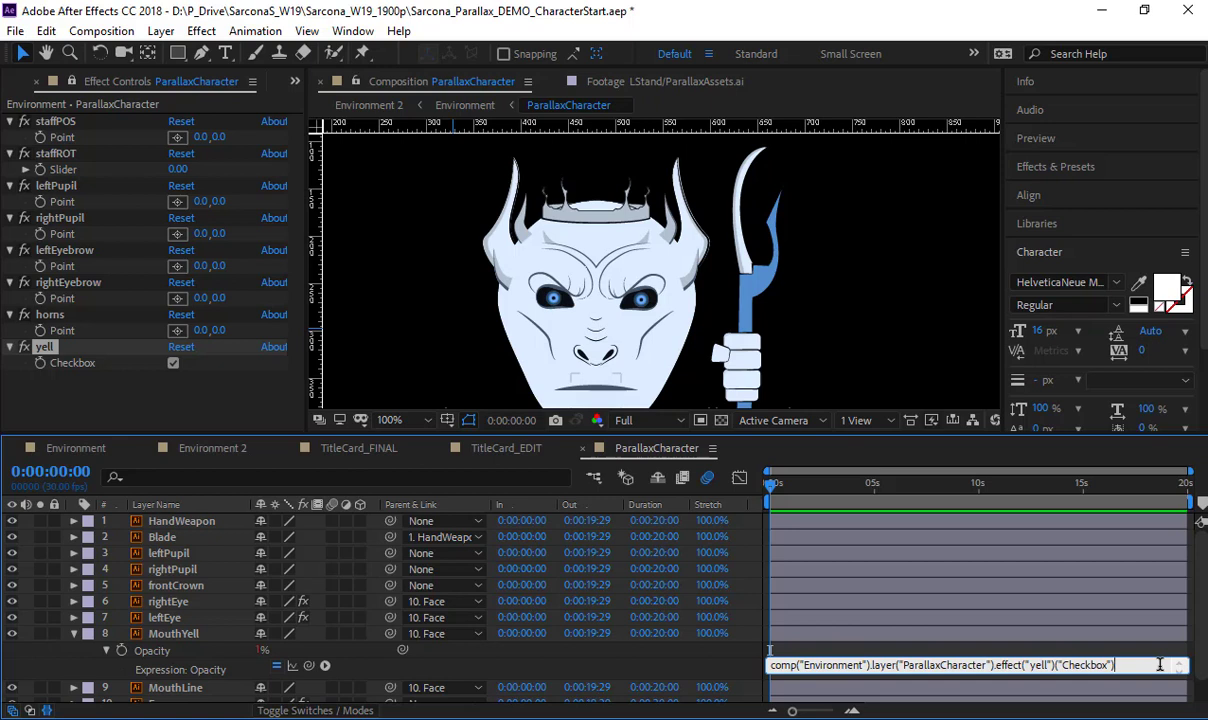
pyautogui.write('*100')
pyautogui.click(667, 628)
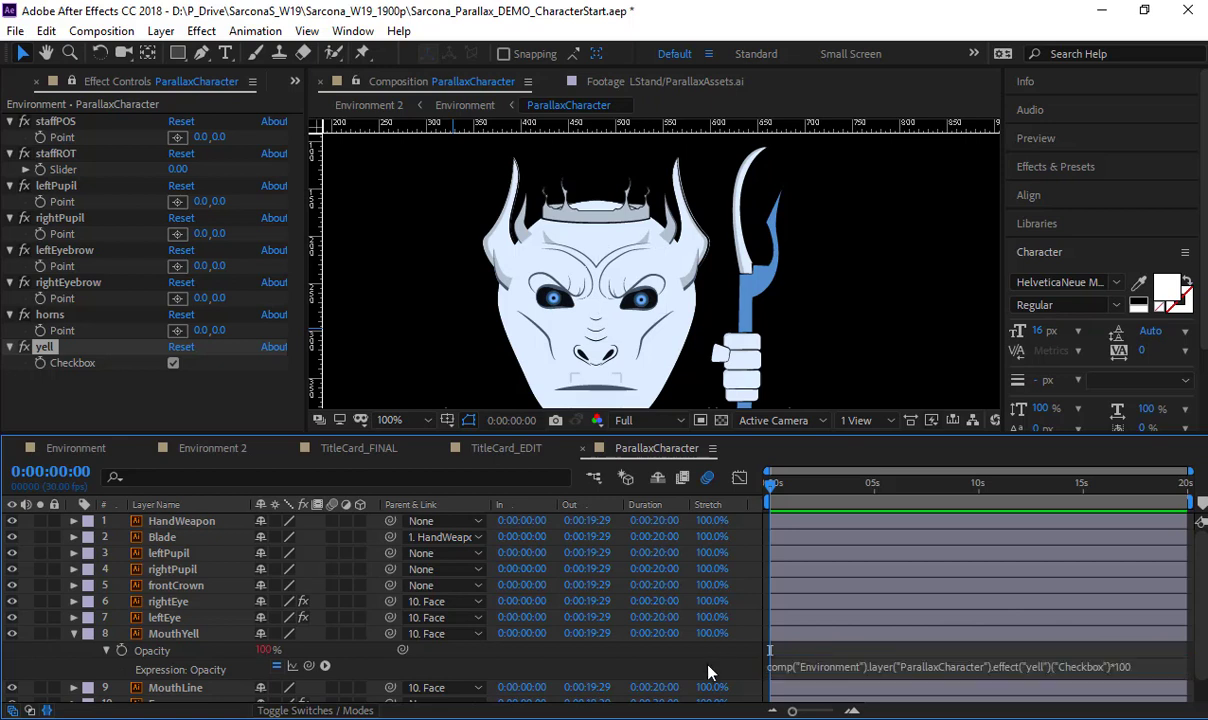
# Test the yelling mouth by switching the yell checkbox off and on repeatedly, leaving it enabled
pyautogui.click(173, 365)
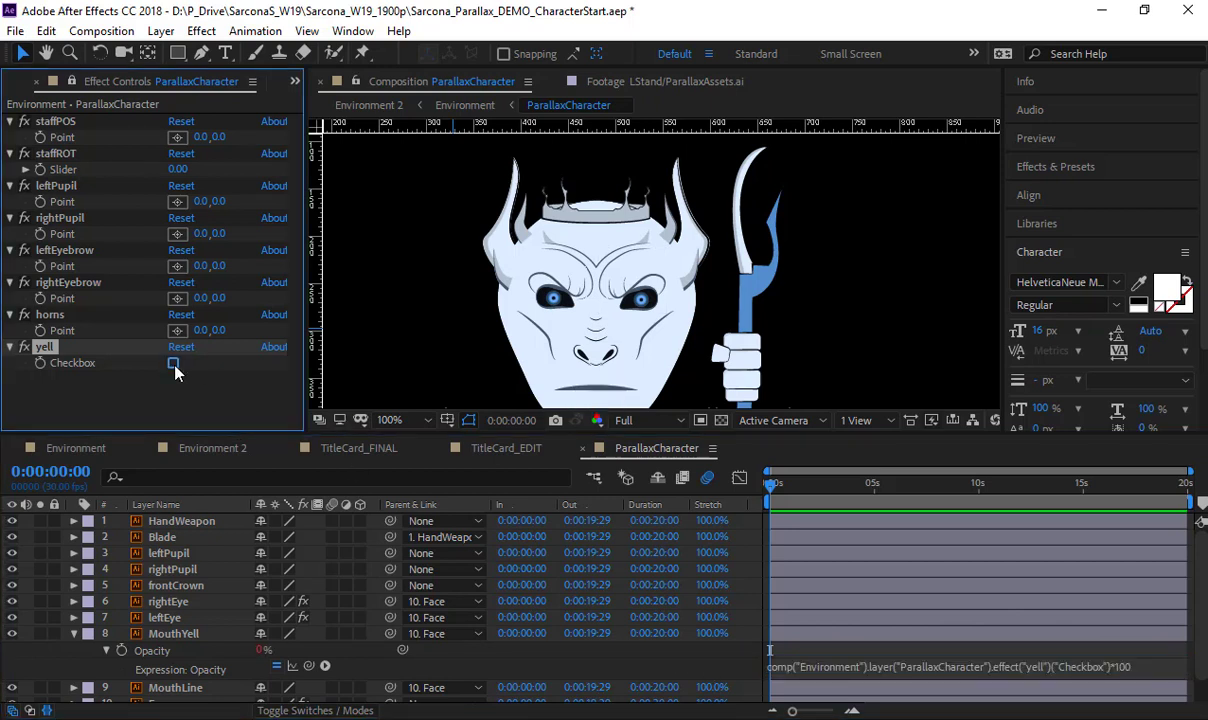
pyautogui.click(174, 366)
pyautogui.click(174, 366)
pyautogui.click(174, 366)
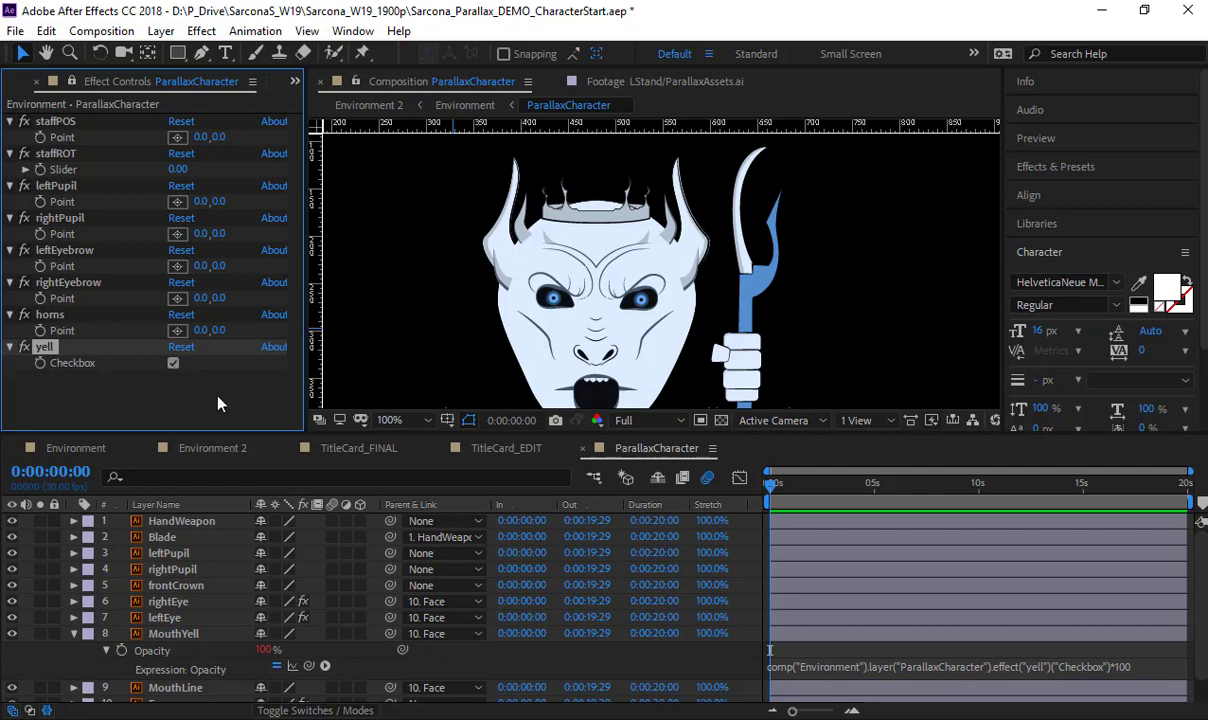
pyautogui.click(173, 364)
pyautogui.click(174, 365)
# Reveal the Opacity property of the MouthLine layer beneath MouthYell
pyautogui.click(176, 633)
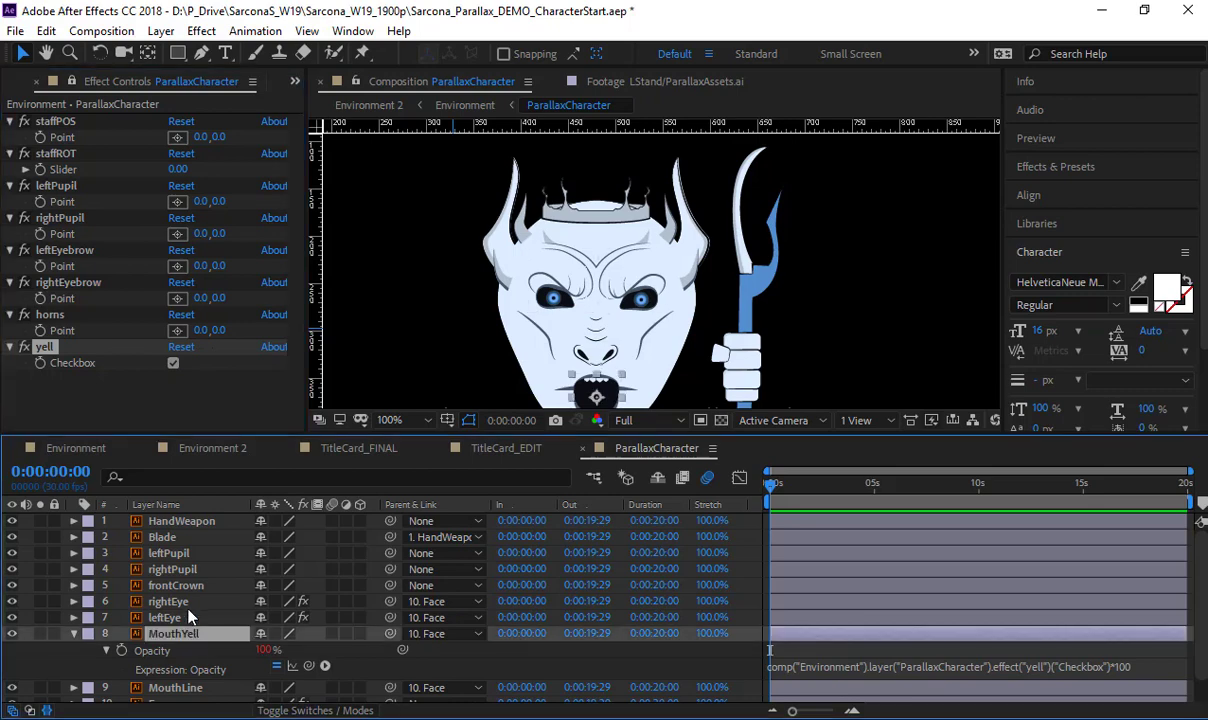
pyautogui.scroll(-1, 190, 617)
pyautogui.click(184, 664)
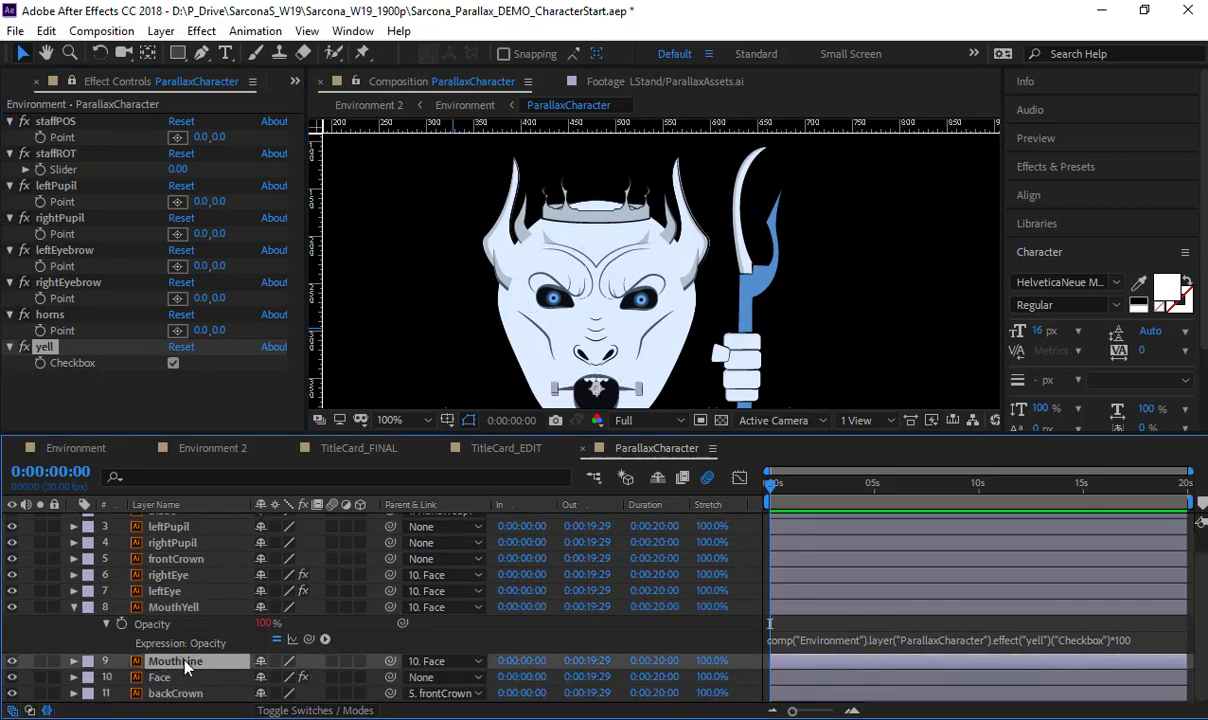
pyautogui.press('t')
pyautogui.scroll(-1, 221, 614)
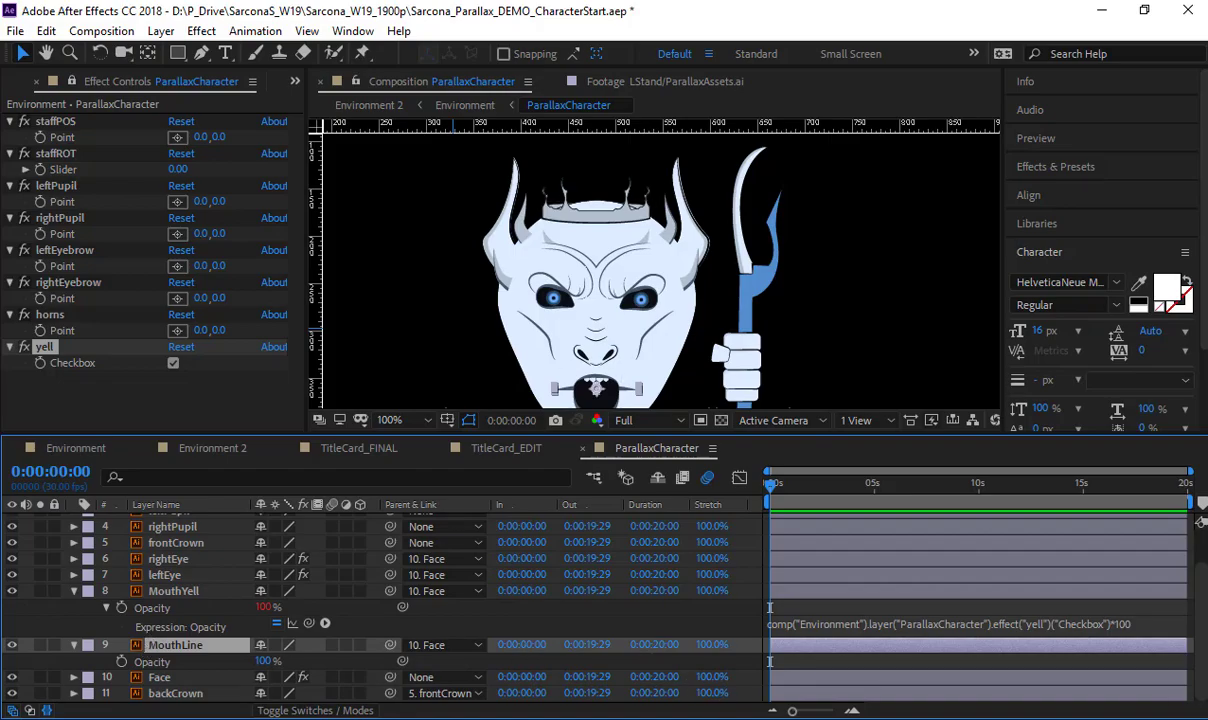
# Switch to WordPad and replace the document's text with the heading "if else expression", followed by a new line
pyautogui.hotkey('alt', 'Tab')
pyautogui.click(571, 293)
pyautogui.hotkey('ctrl', 'a')
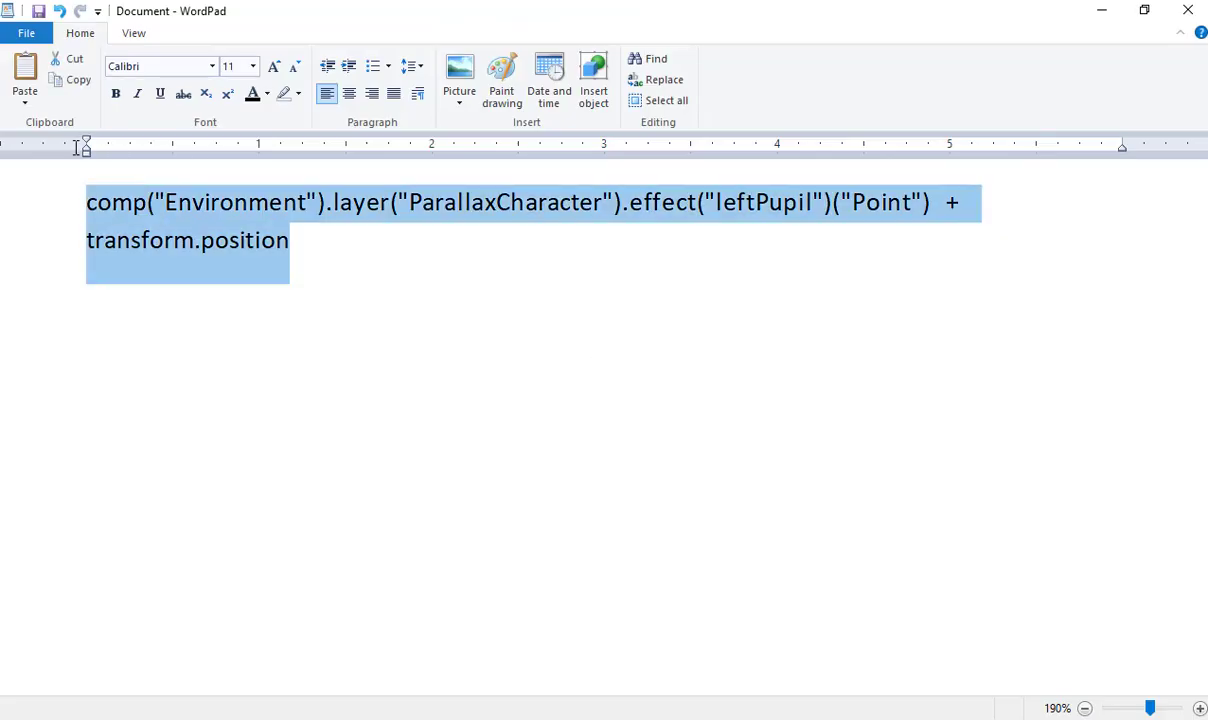
pyautogui.write('if else e')
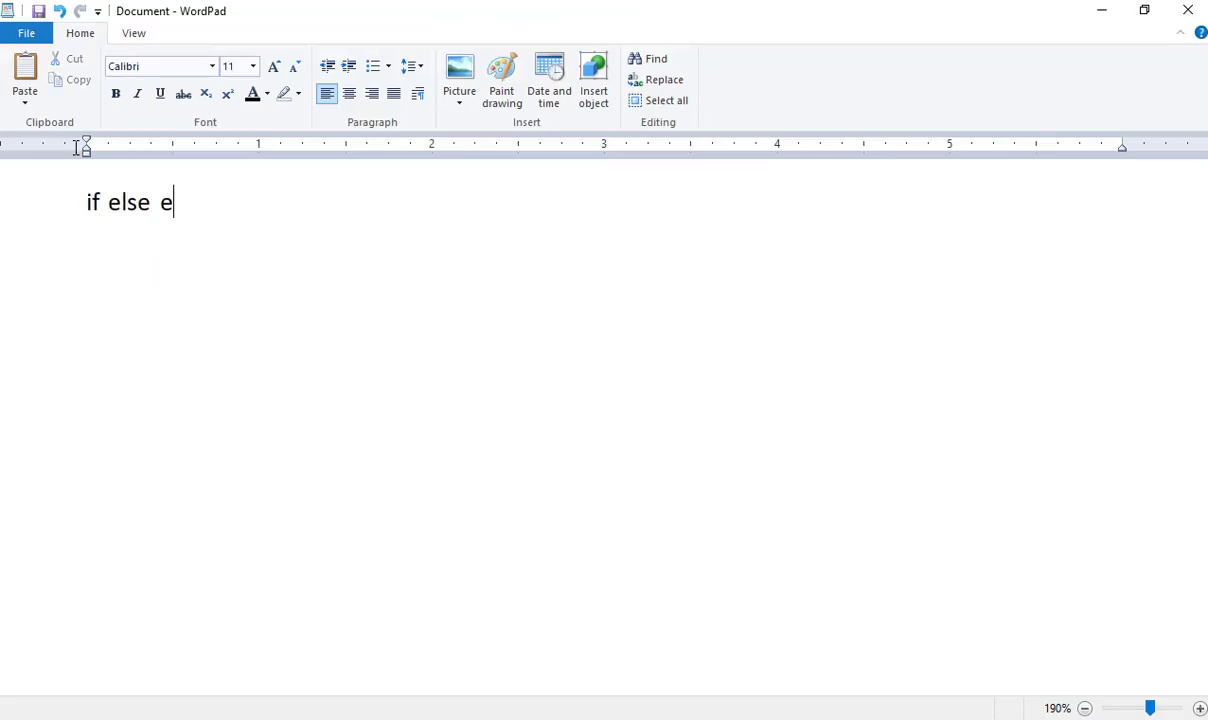
pyautogui.write('xpression')
pyautogui.press('Return')
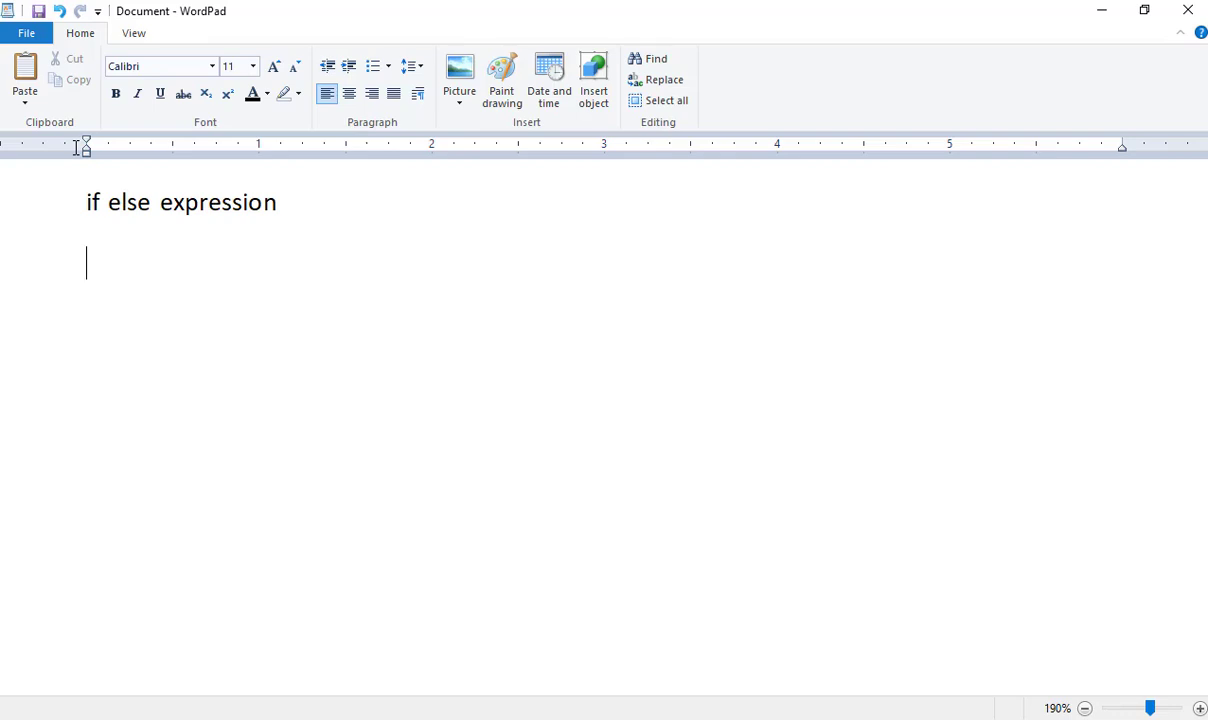
# Write the note "if the box is checked, opacity = 0" and begin a second condition line with "if the"
pyautogui.write('if the box is checked')
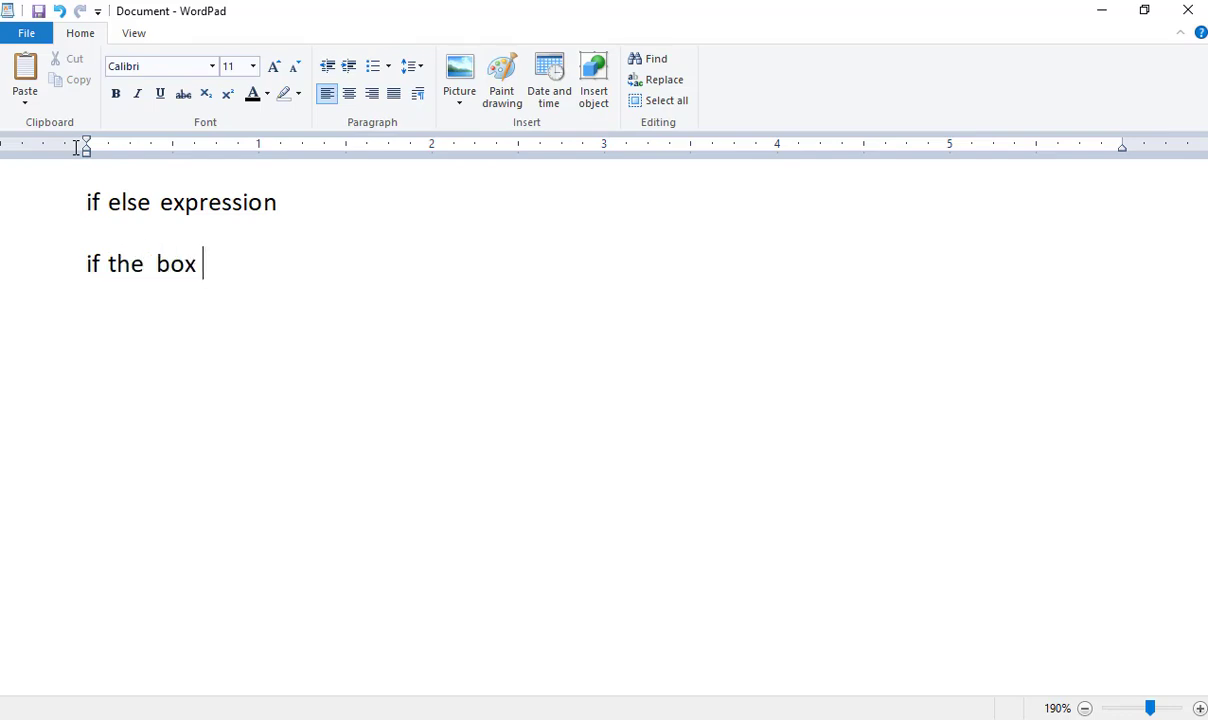
pyautogui.write(',')
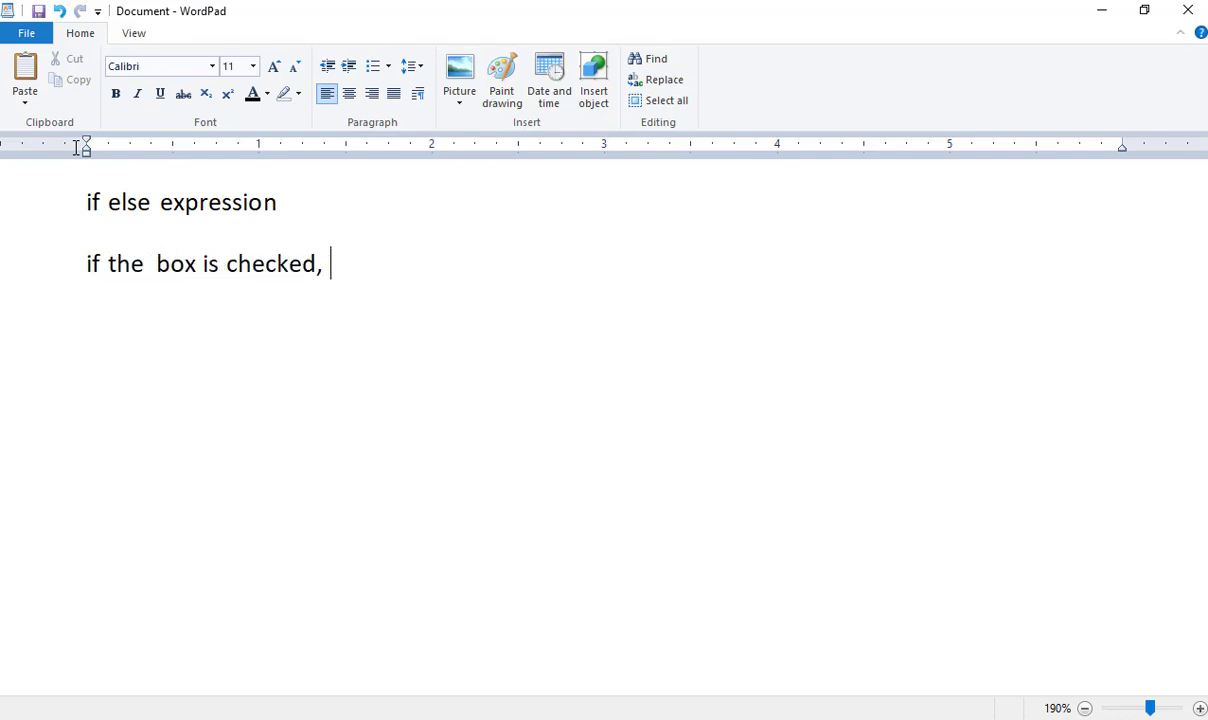
pyautogui.write(' v')
pyautogui.press('BackSpace')
pyautogui.write('opacity =')
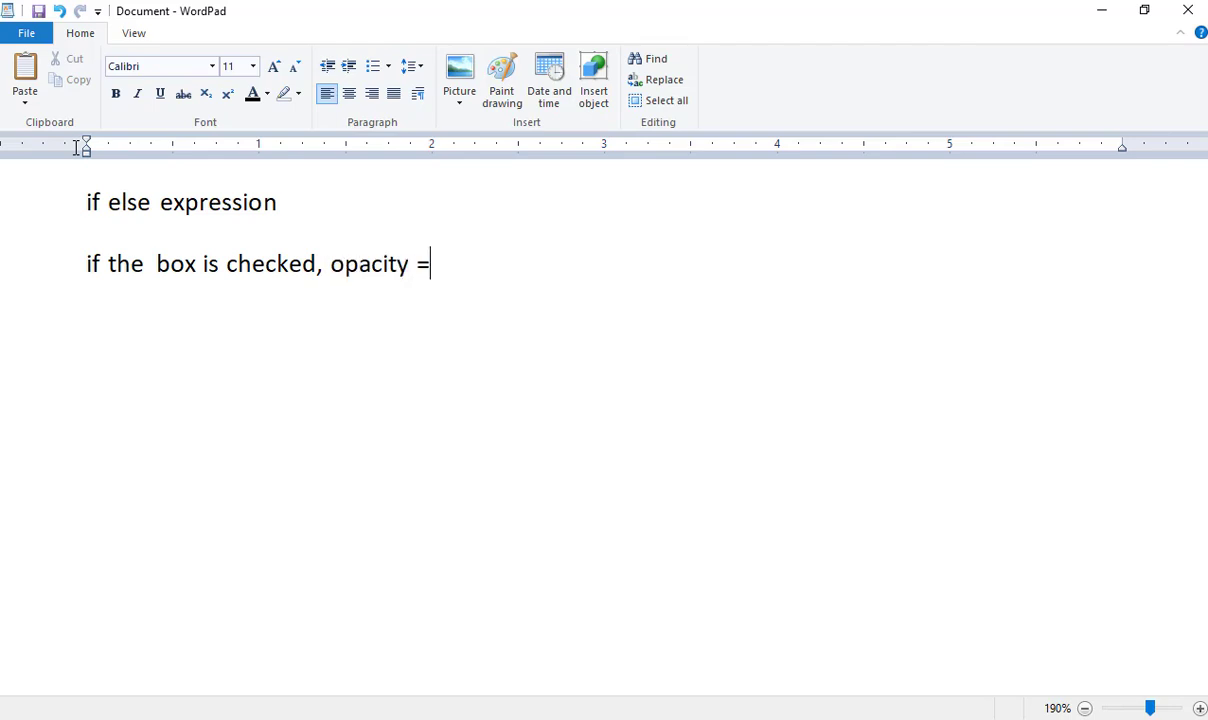
pyautogui.write(' 100')
pyautogui.press('BackSpace')
pyautogui.press('BackSpace')
pyautogui.press('BackSpace')
pyautogui.write('0')
pyautogui.press('Return')
pyautogui.write('if the')
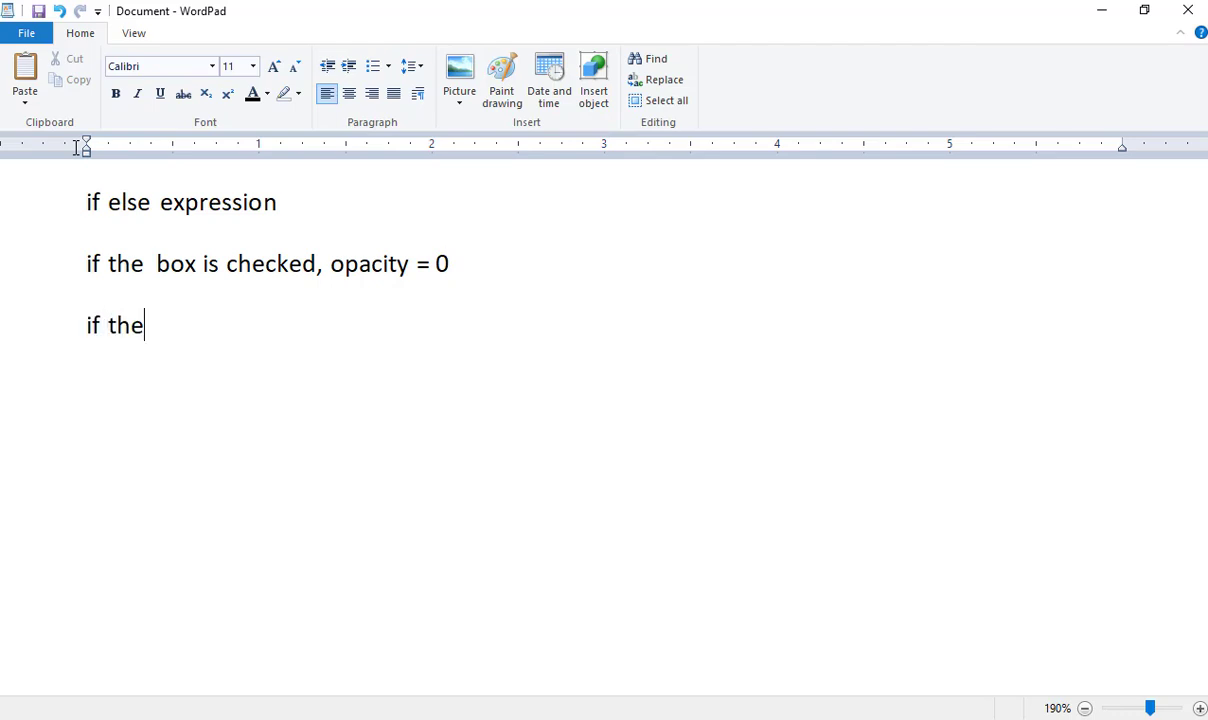
# Replace the unfinished "if the" line in the notes with "else, the opacity= 100"
pyautogui.press('BackSpace')
pyautogui.hotkey('shift', 'Home')
pyautogui.write('else,  the ')
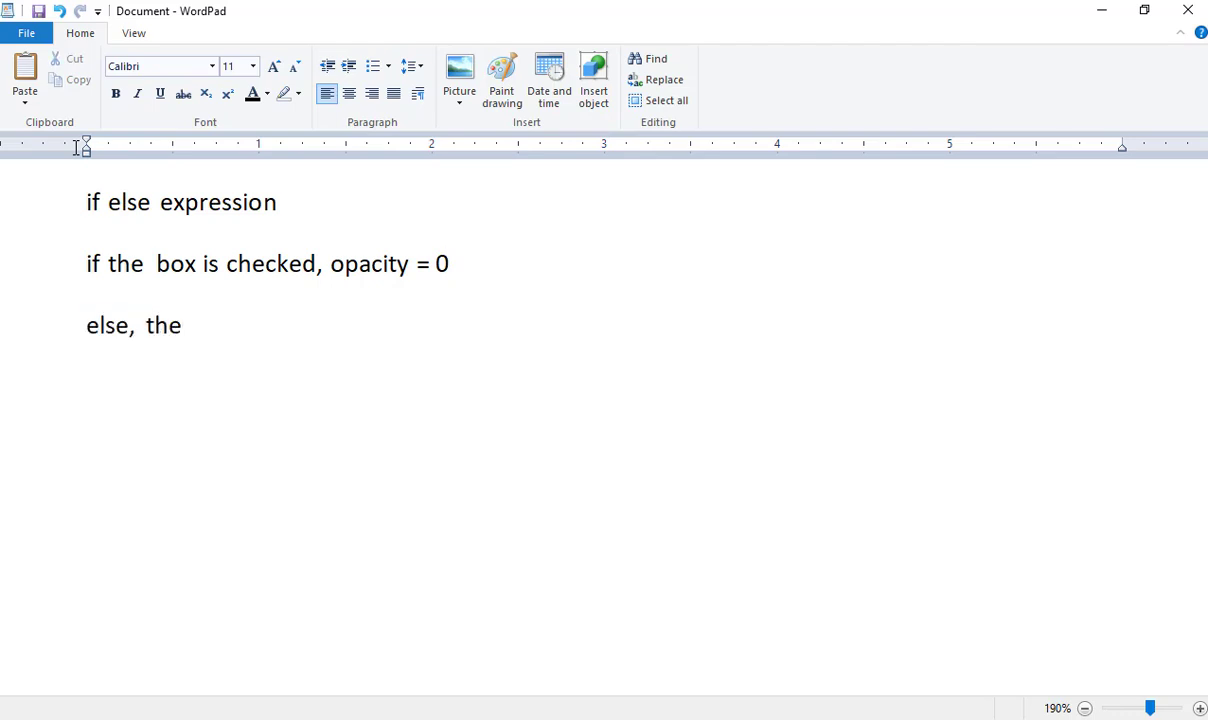
pyautogui.write('opacity=')
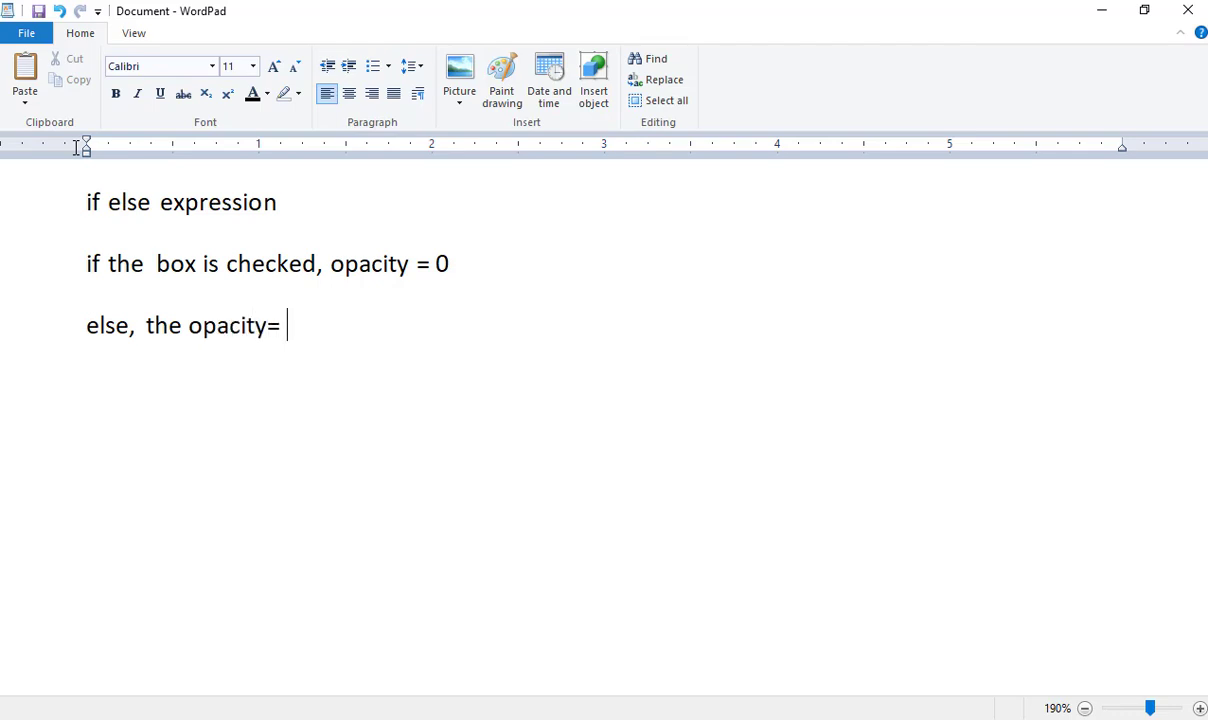
pyautogui.write(' 100')
pyautogui.press('Return')
# Add the condition line "if(checkbox)" below the written explanation
pyautogui.write('if(')
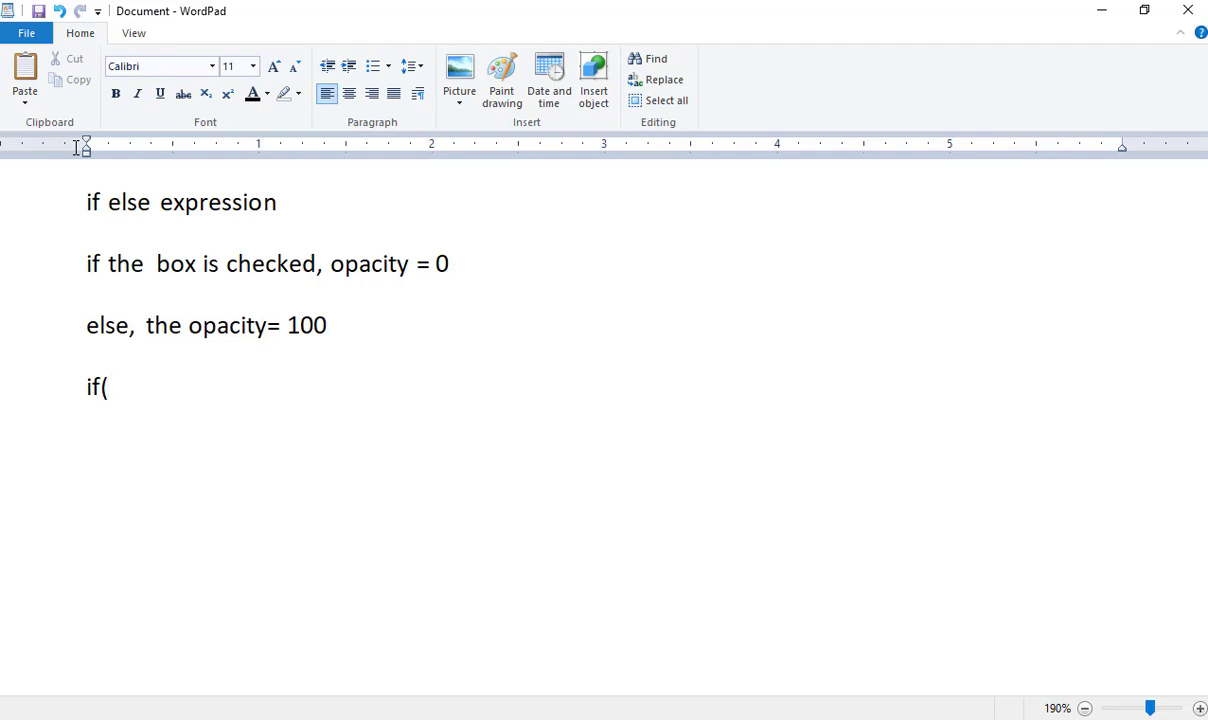
pyautogui.write('checkbos')
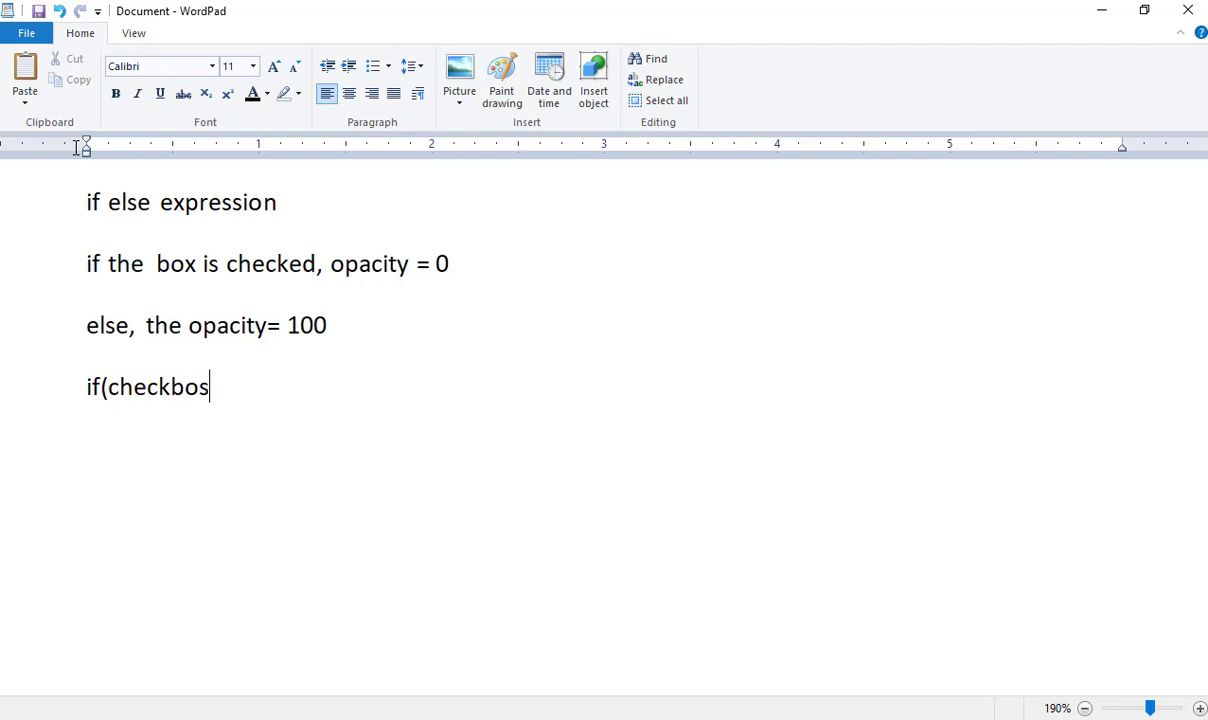
pyautogui.press('BackSpace')
pyautogui.write('x)')
pyautogui.press('Return')
# Write the two outcomes under the condition as "opacity = 0" and "else = 100" on separate lines
pyautogui.write('opacit')
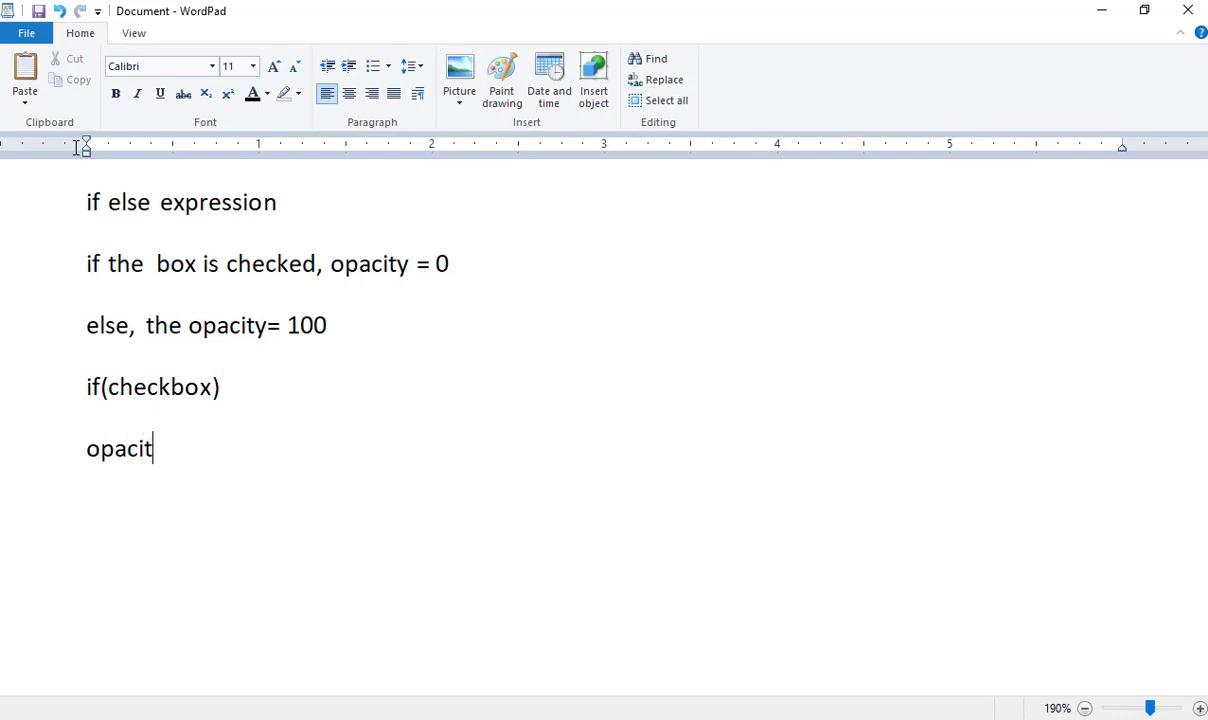
pyautogui.write('y = 100')
pyautogui.press('BackSpace')
pyautogui.press('BackSpace')
pyautogui.press('BackSpace')
pyautogui.write('0')
pyautogui.press('Return')
pyautogui.write('else')
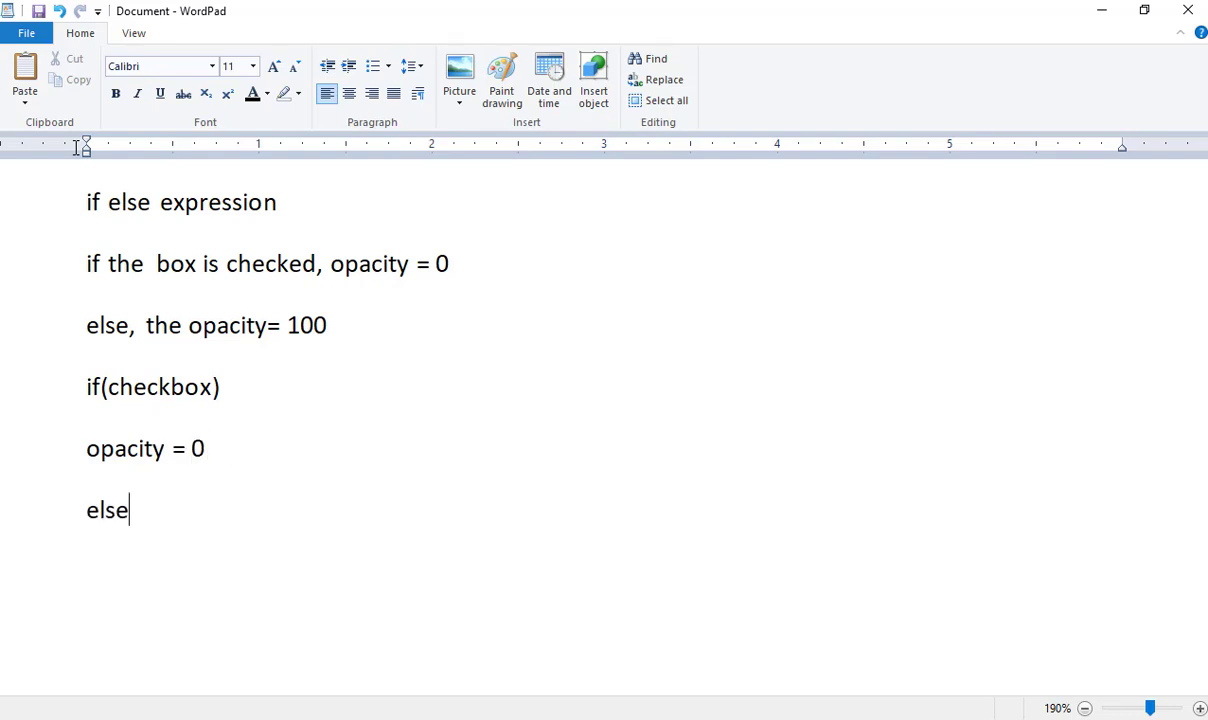
pyautogui.write(' = 100')
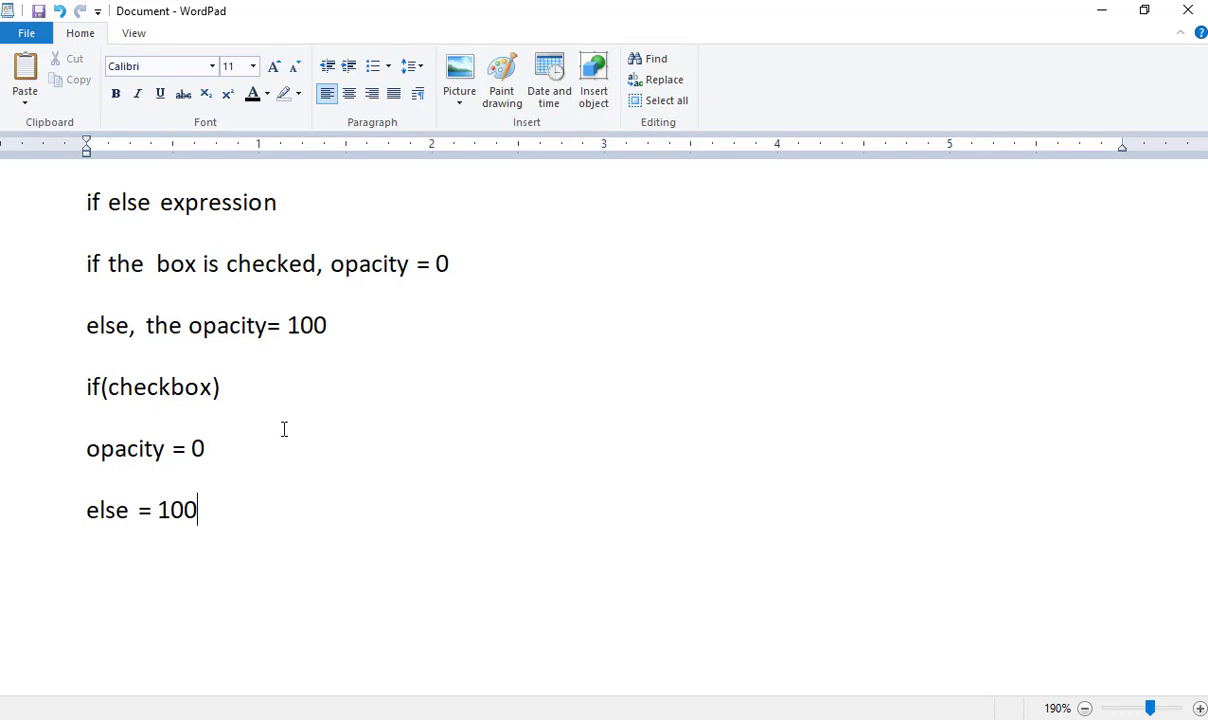
# Switch to After Effects and start an opacity expression on MouthLine with an if condition linked to the yell effect's Checkbox
pyautogui.hotkey('alt', 'Tab')
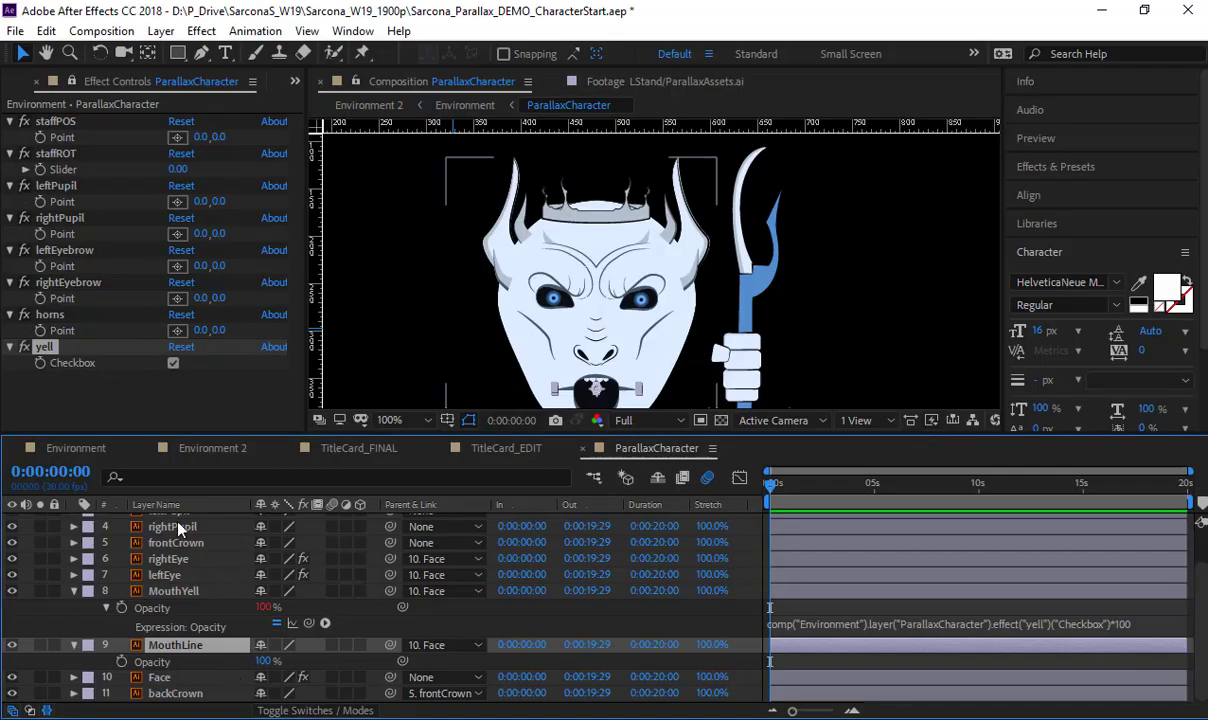
pyautogui.keyDown('alt'); pyautogui.click(121, 661); pyautogui.keyUp('alt')
pyautogui.write('if(')
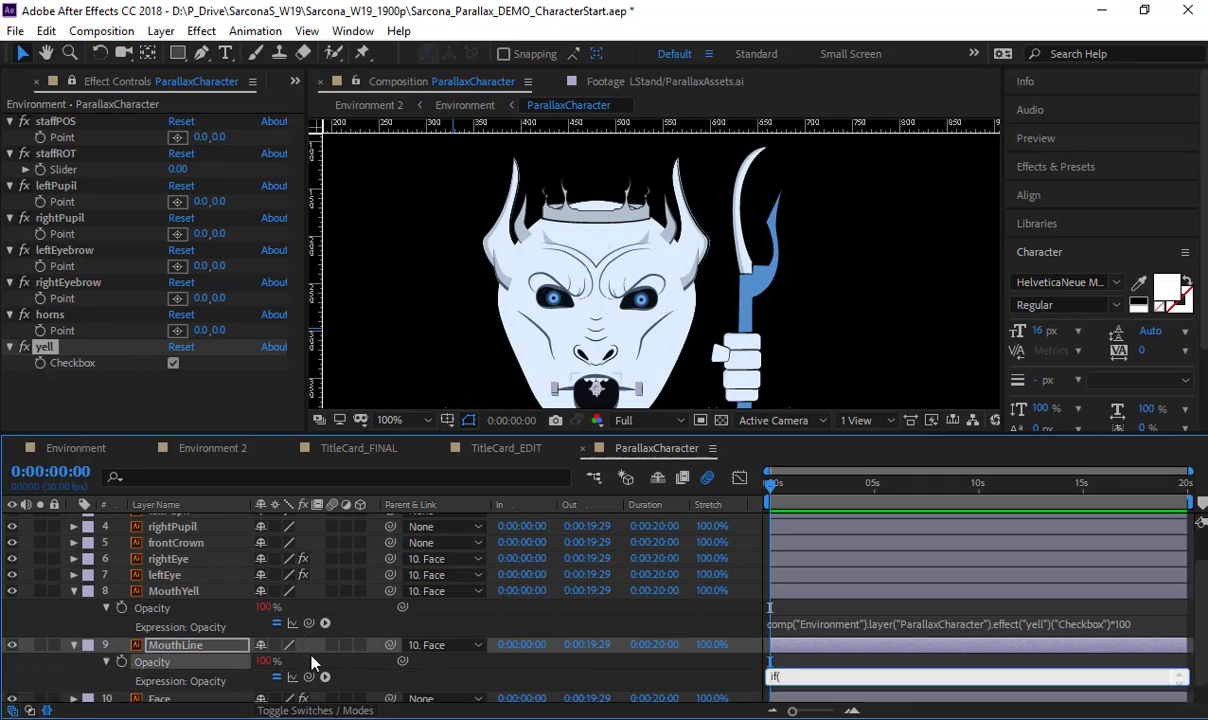
pyautogui.moveTo(309, 677); pyautogui.dragTo(96, 372)
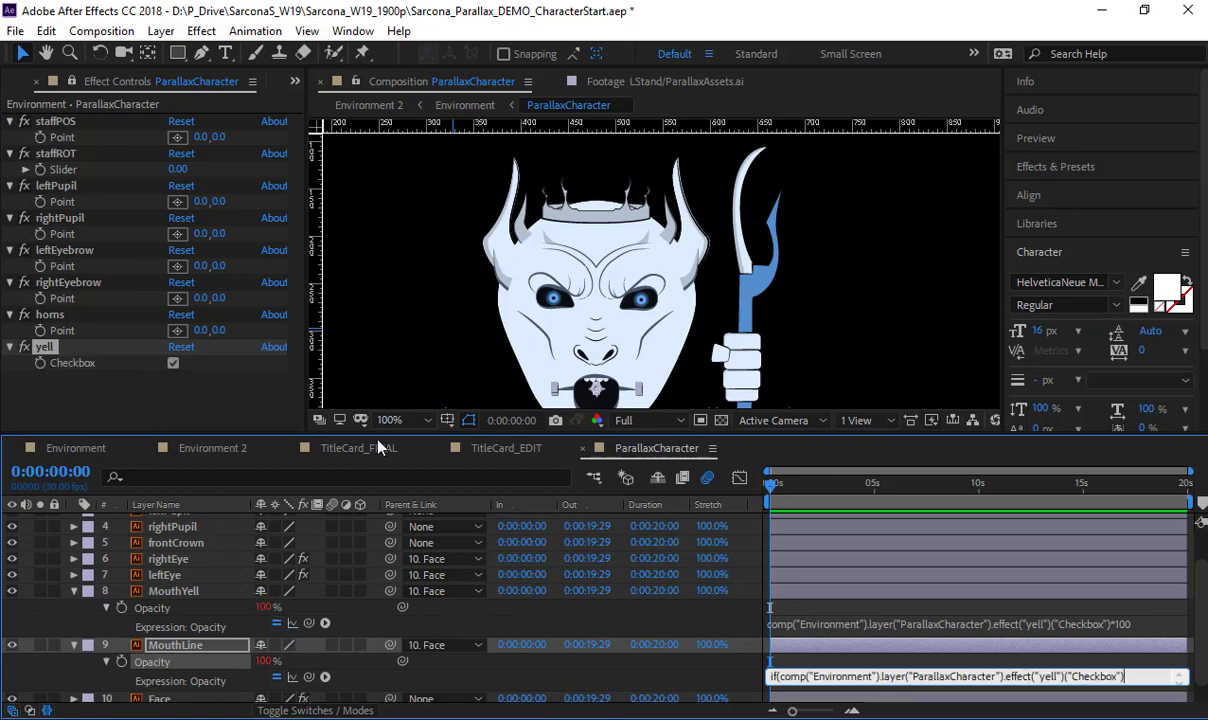
pyautogui.write(')')
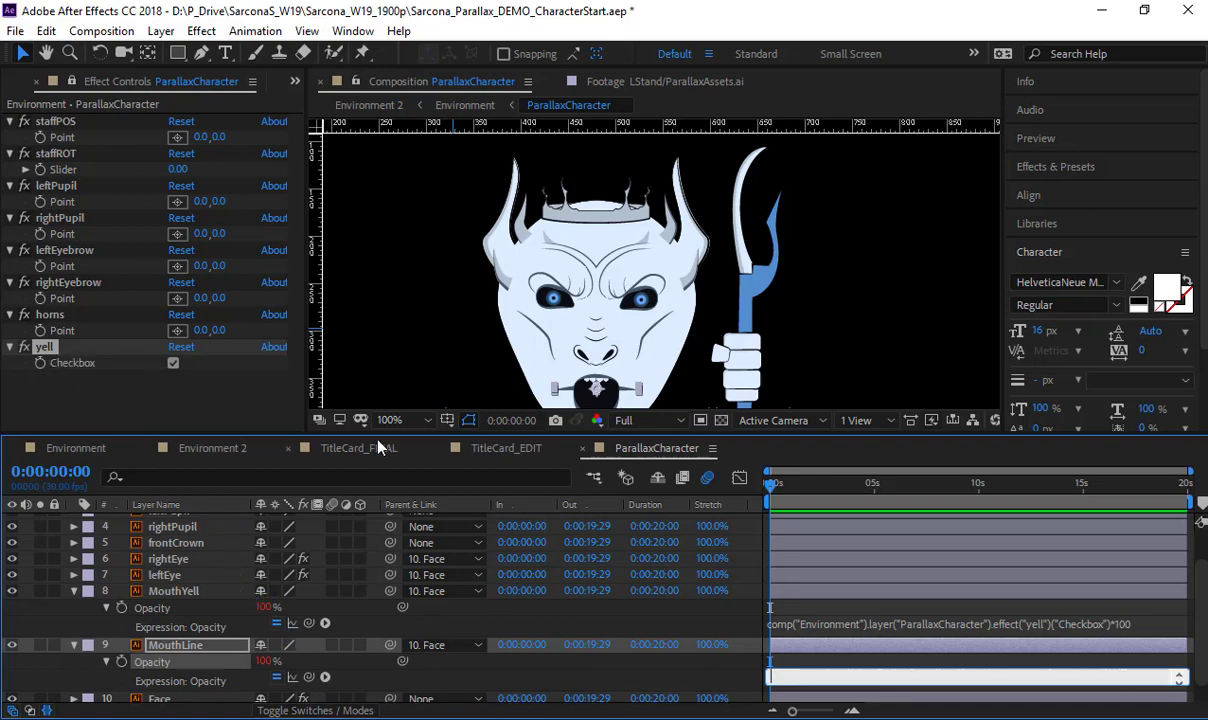
pyautogui.press('Return')
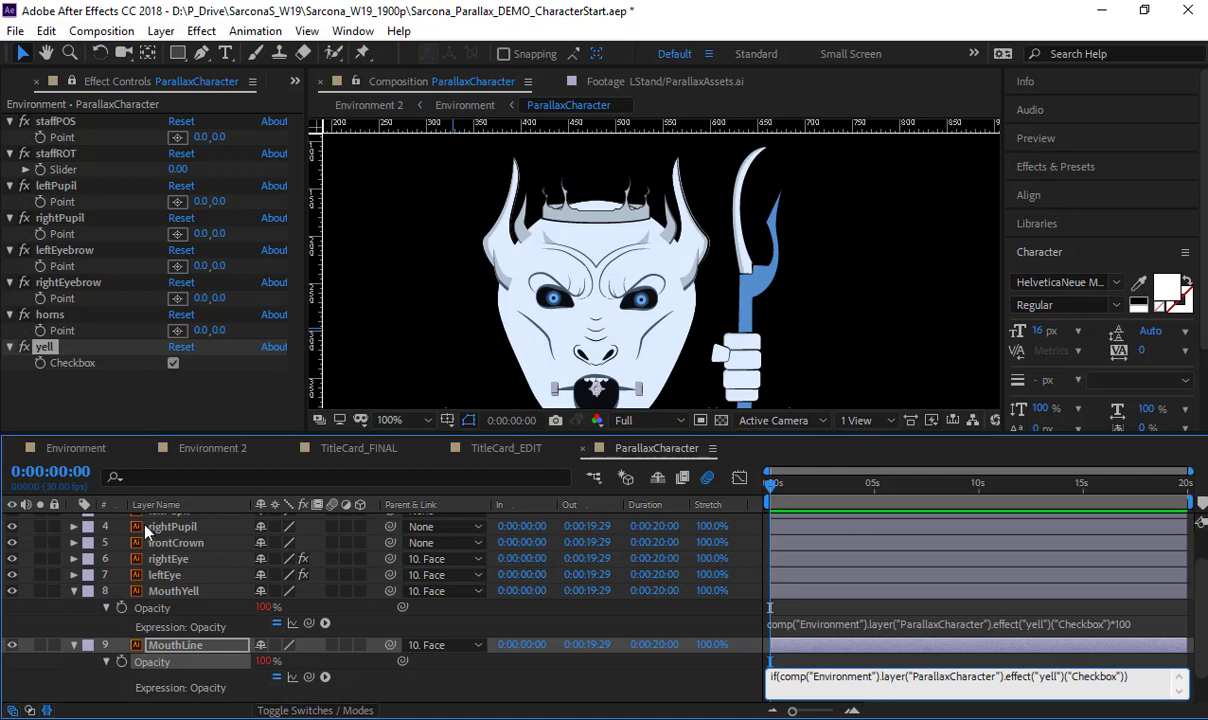
# Complete MouthLine's opacity expression with "100;" for the checked case and "else" "0;" on separate lines, and apply it
pyautogui.moveTo(309, 676); pyautogui.dragTo(190, 663)
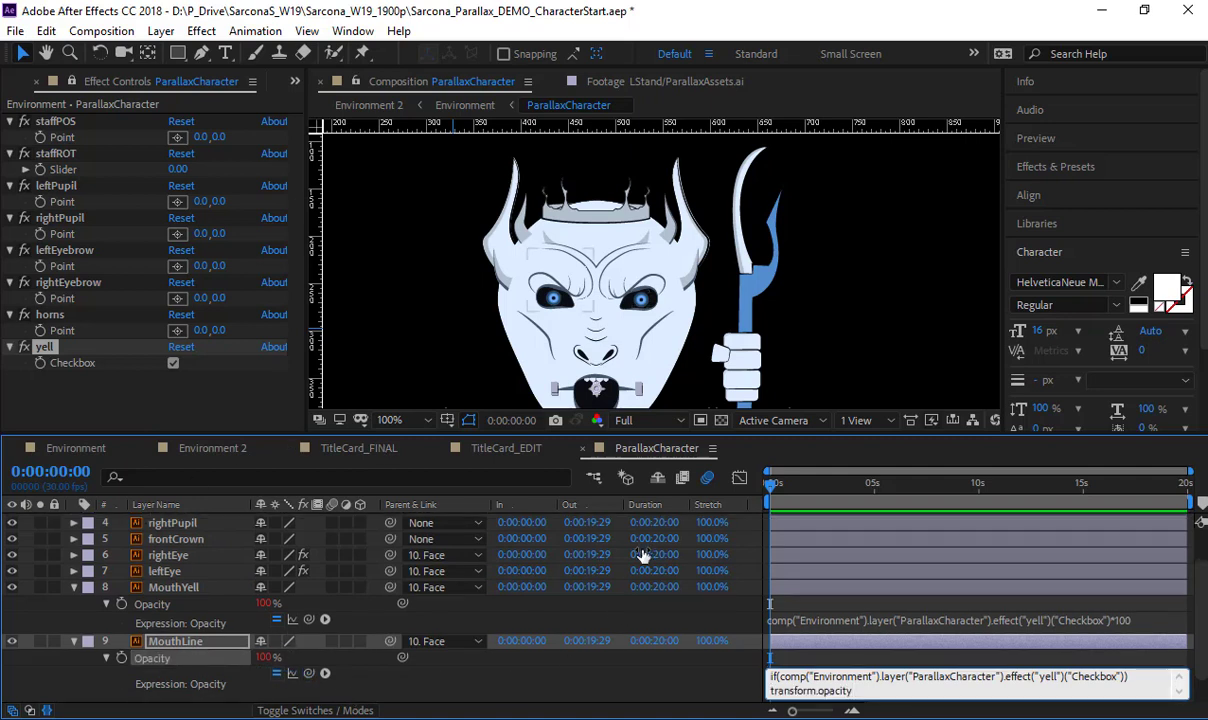
pyautogui.hotkey('shift', 'Home')
pyautogui.press('BackSpace')
pyautogui.press('BackSpace')
pyautogui.write('100')
pyautogui.press('BackSpace')
pyautogui.press('BackSpace')
pyautogui.press('BackSpace')
pyautogui.write('100;')
pyautogui.press('Return')
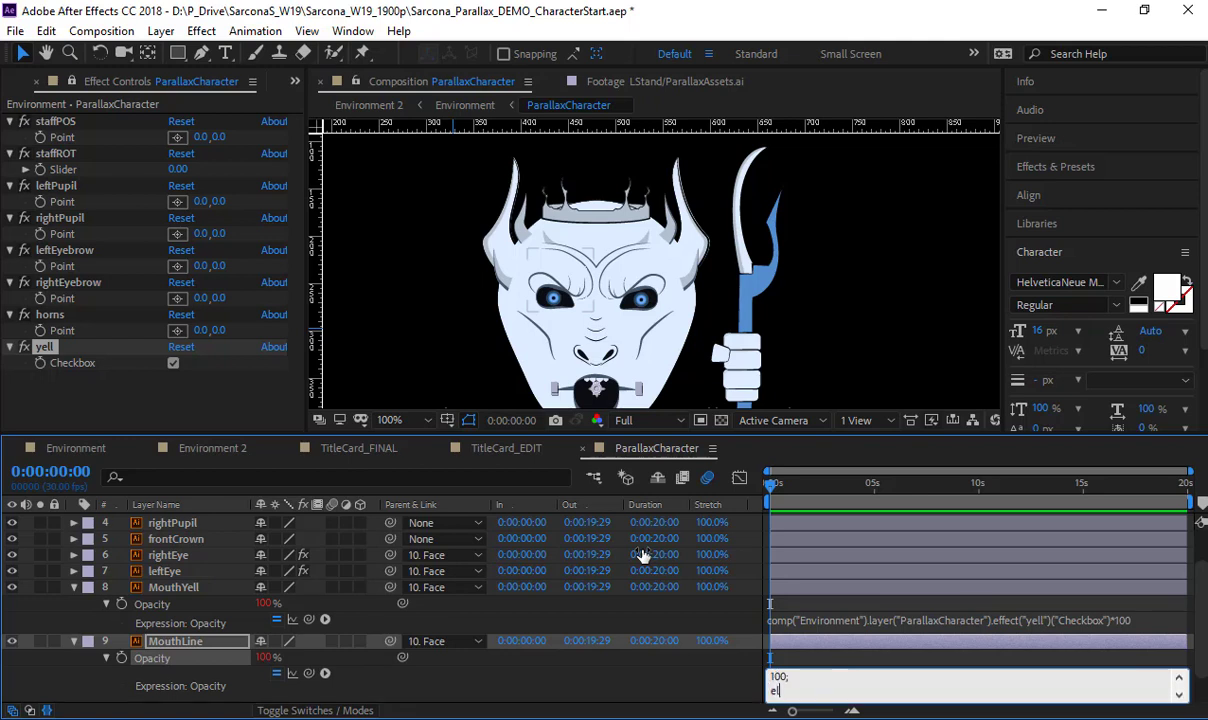
pyautogui.write('else')
pyautogui.press('Return')
pyautogui.write('0;')
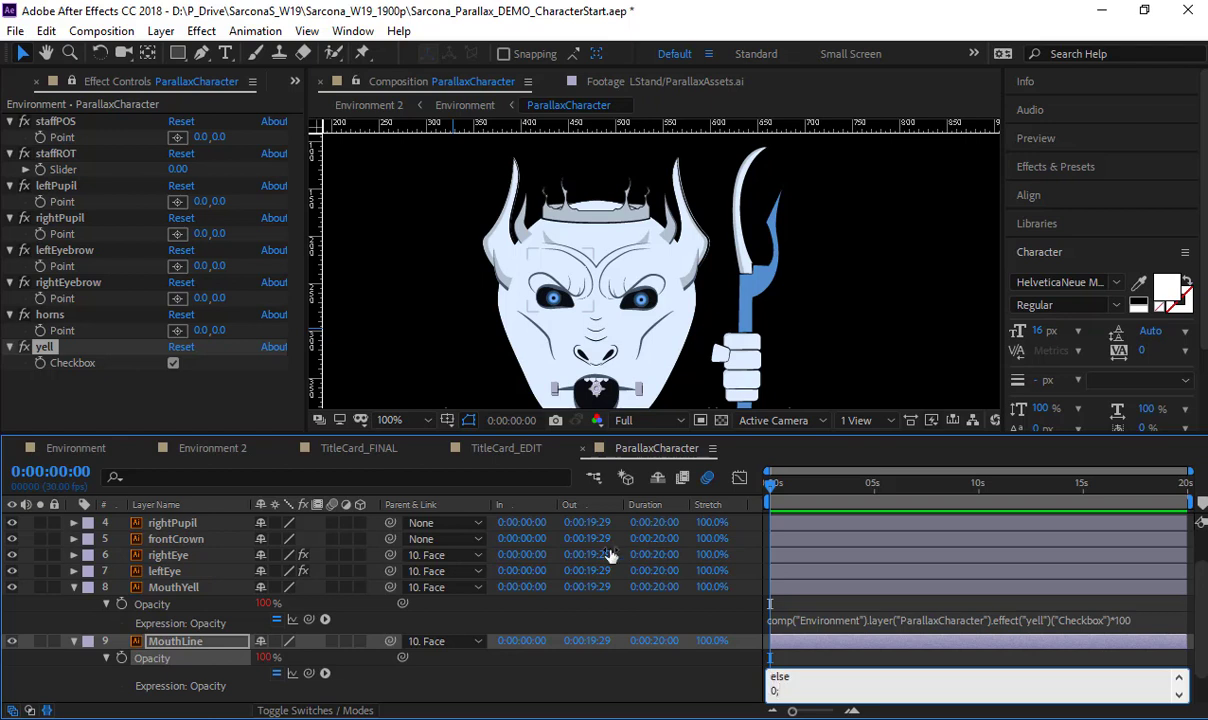
pyautogui.click(598, 696)
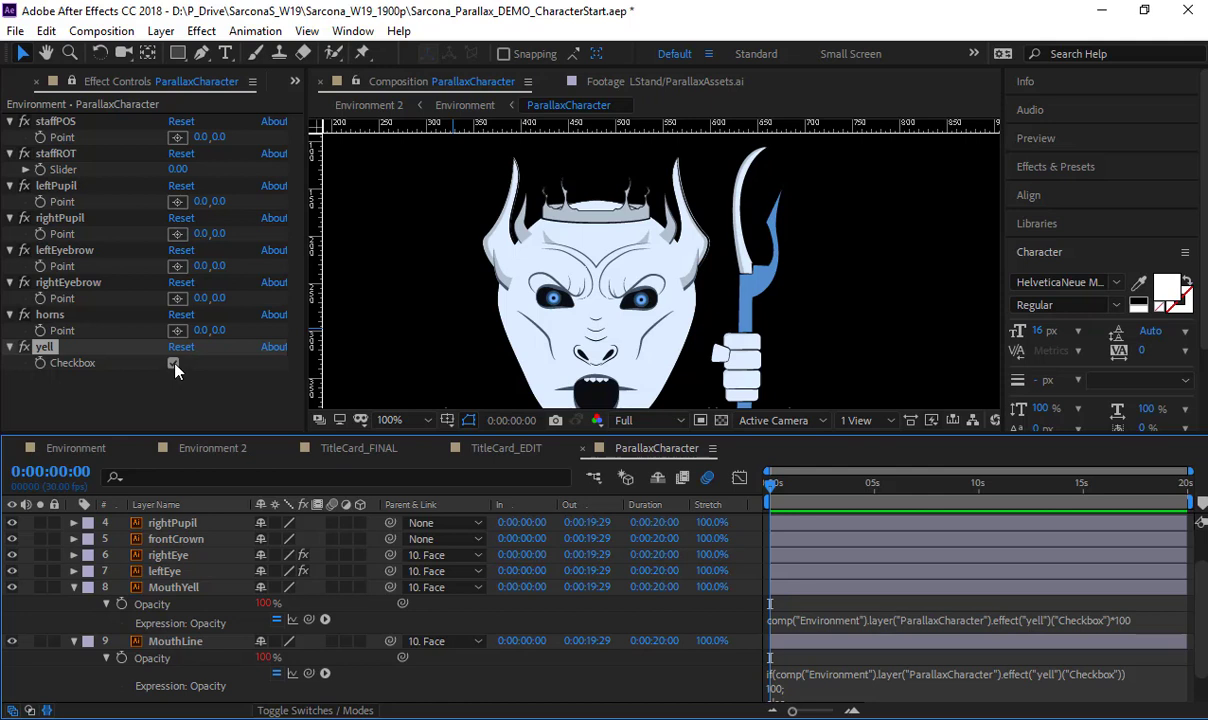
# Swap the values in MouthLine's opacity expression to 0 when checked and 100 otherwise, and test it by toggling the yell checkbox
pyautogui.click(789, 686)
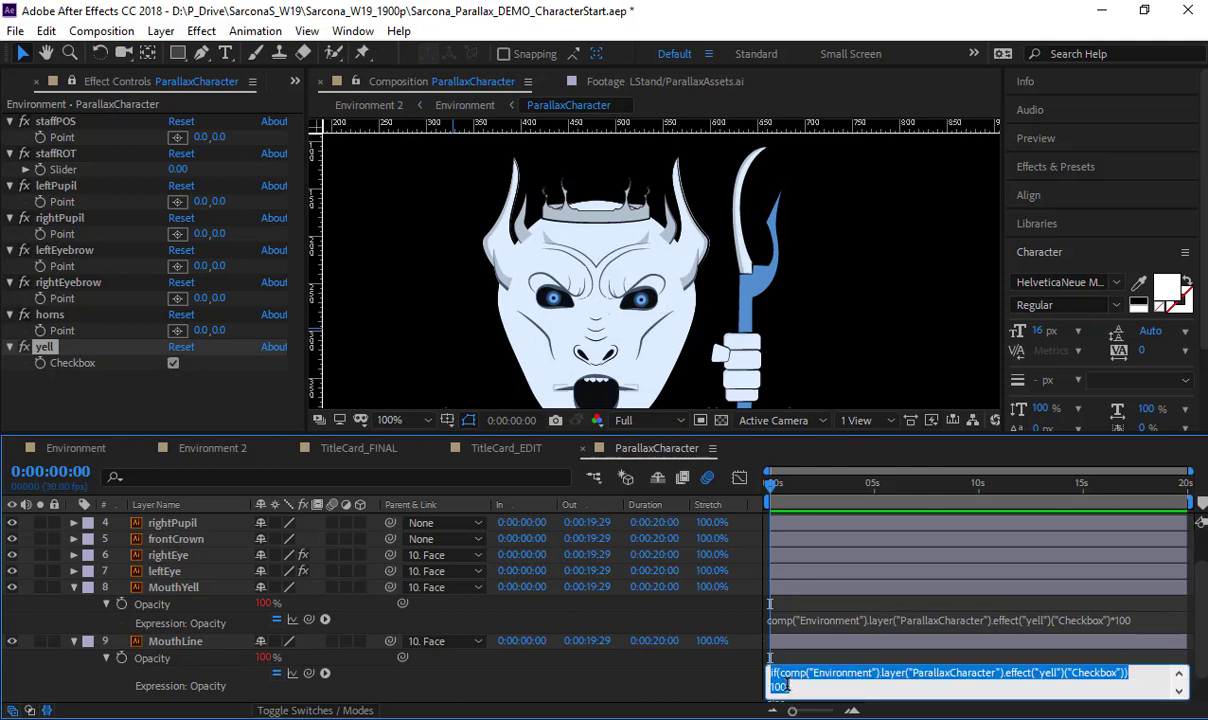
pyautogui.moveTo(790, 686); pyautogui.dragTo(765, 686)
pyautogui.write('0;')
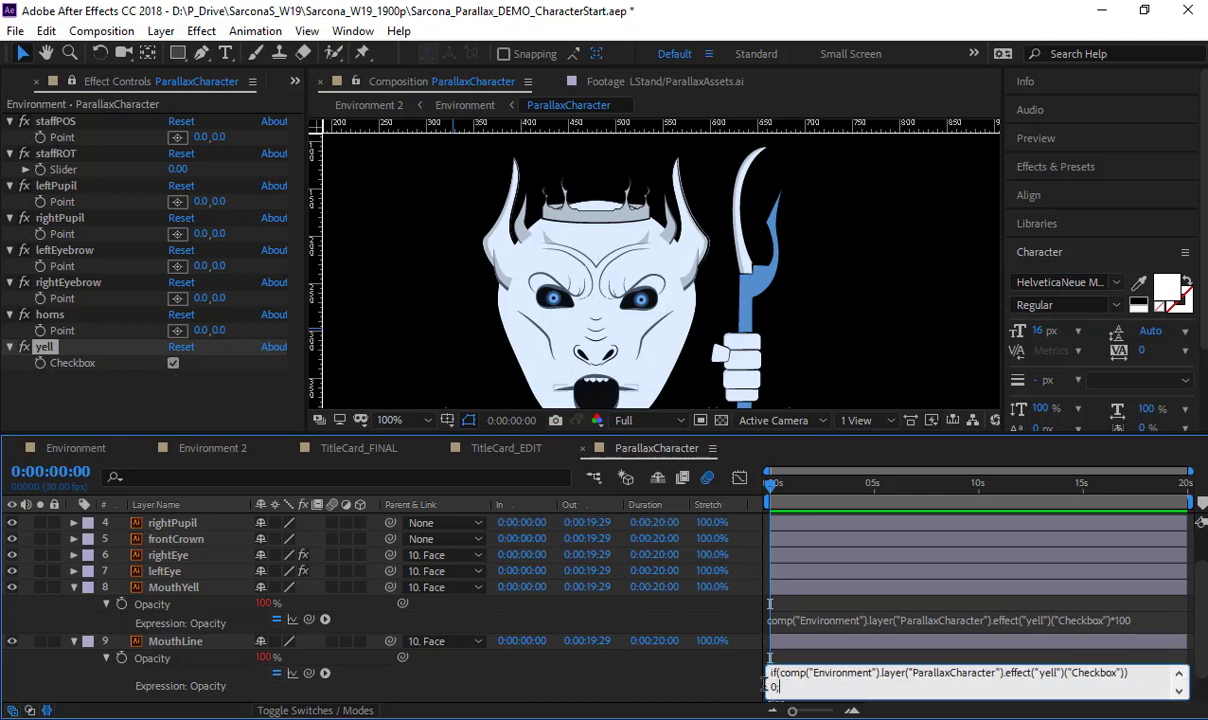
pyautogui.press('Down')
pyautogui.press('Down')
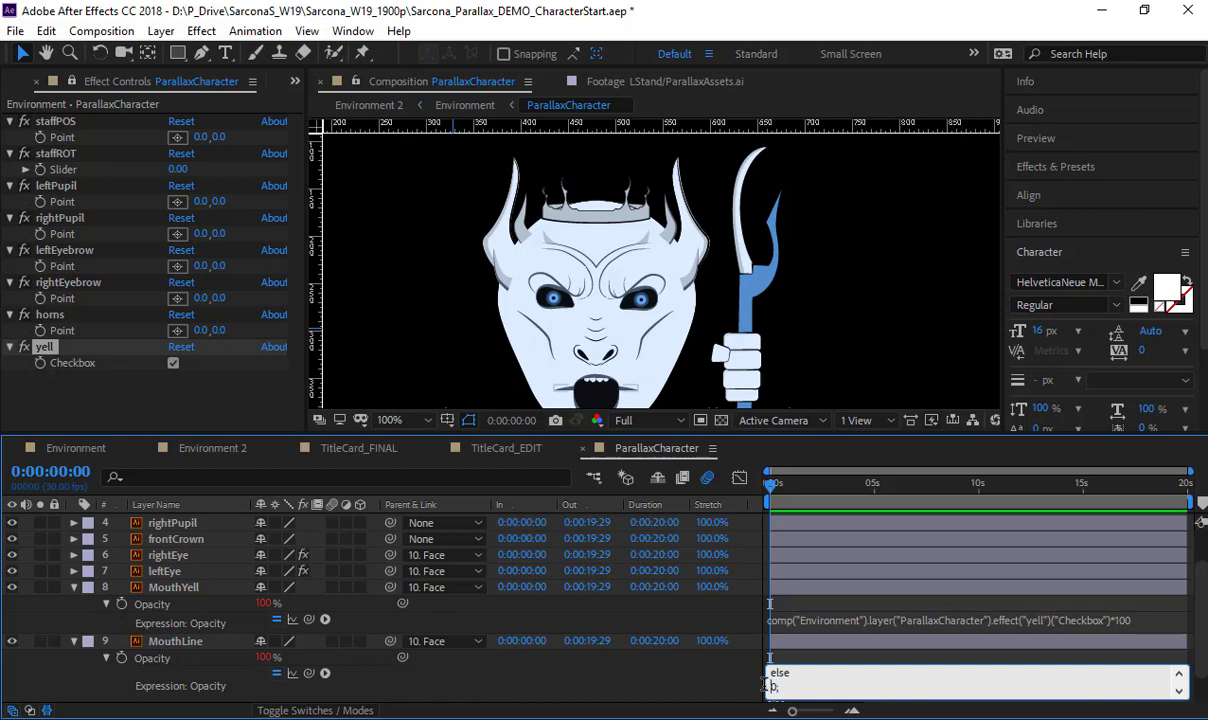
pyautogui.write('0')
pyautogui.click(662, 682)
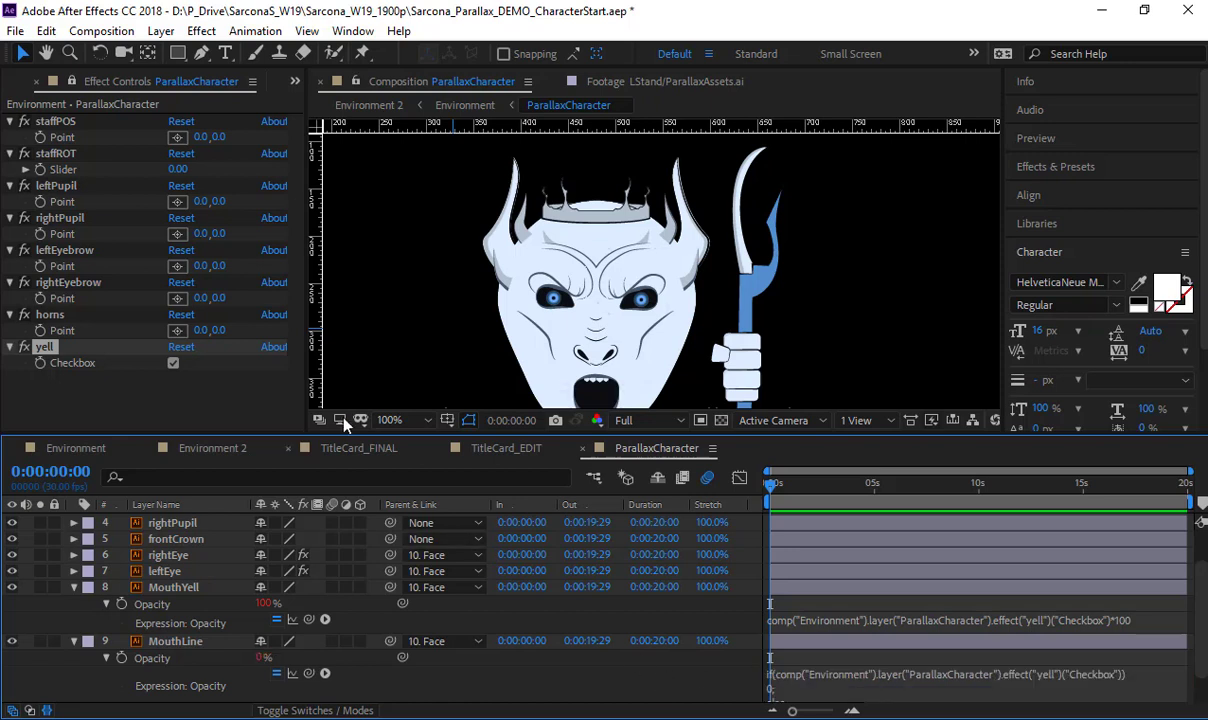
pyautogui.click(173, 364)
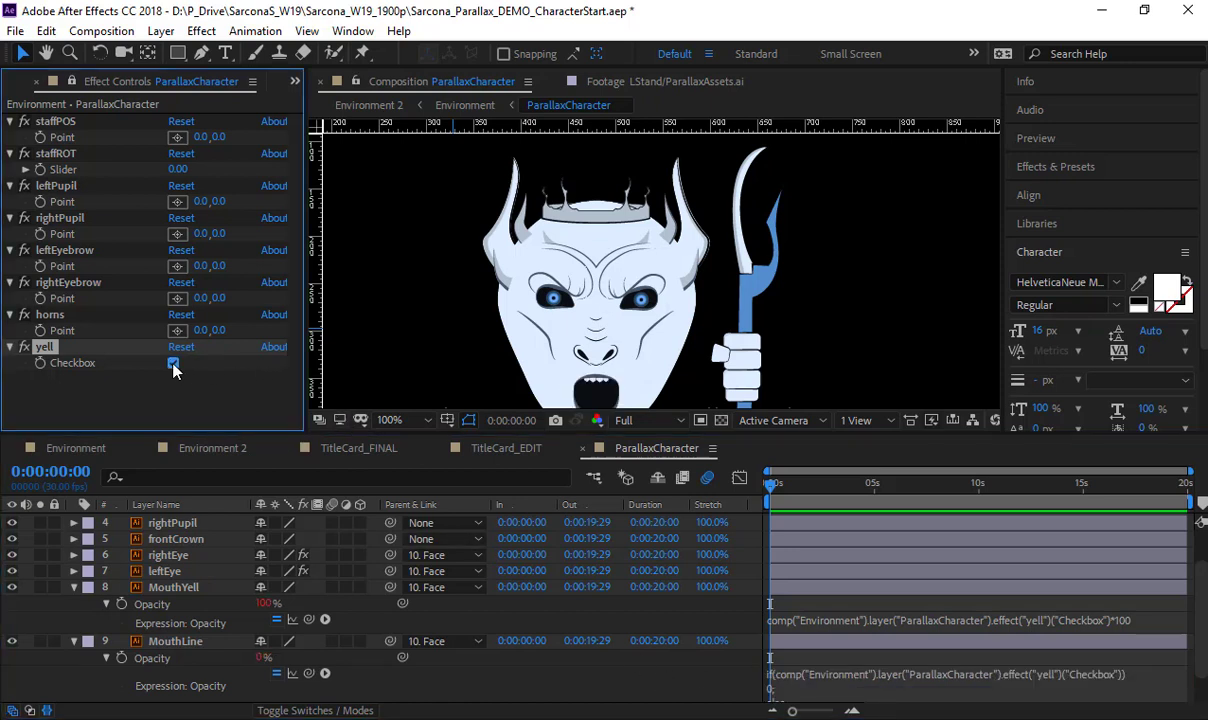
pyautogui.click(173, 364)
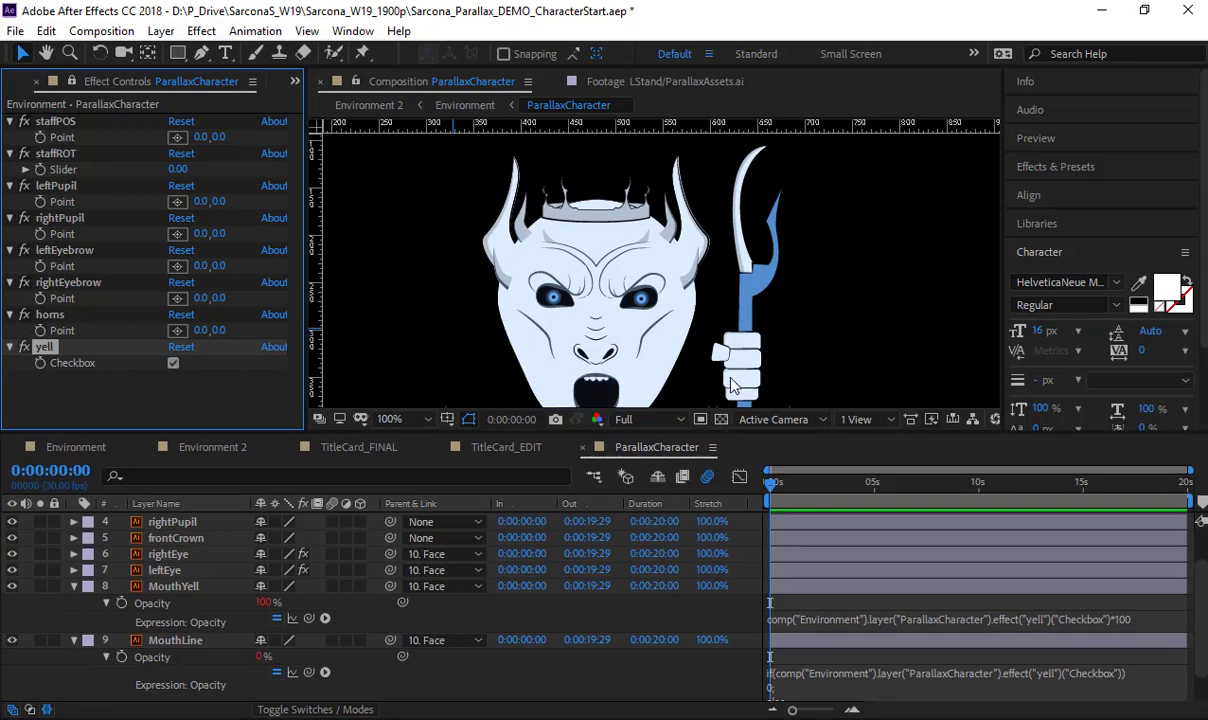
# Copy MouthLine's complete opacity expression and replace all the notes in the WordPad document with it
pyautogui.moveTo(730, 437); pyautogui.dragTo(730, 350)
pyautogui.click(880, 648)
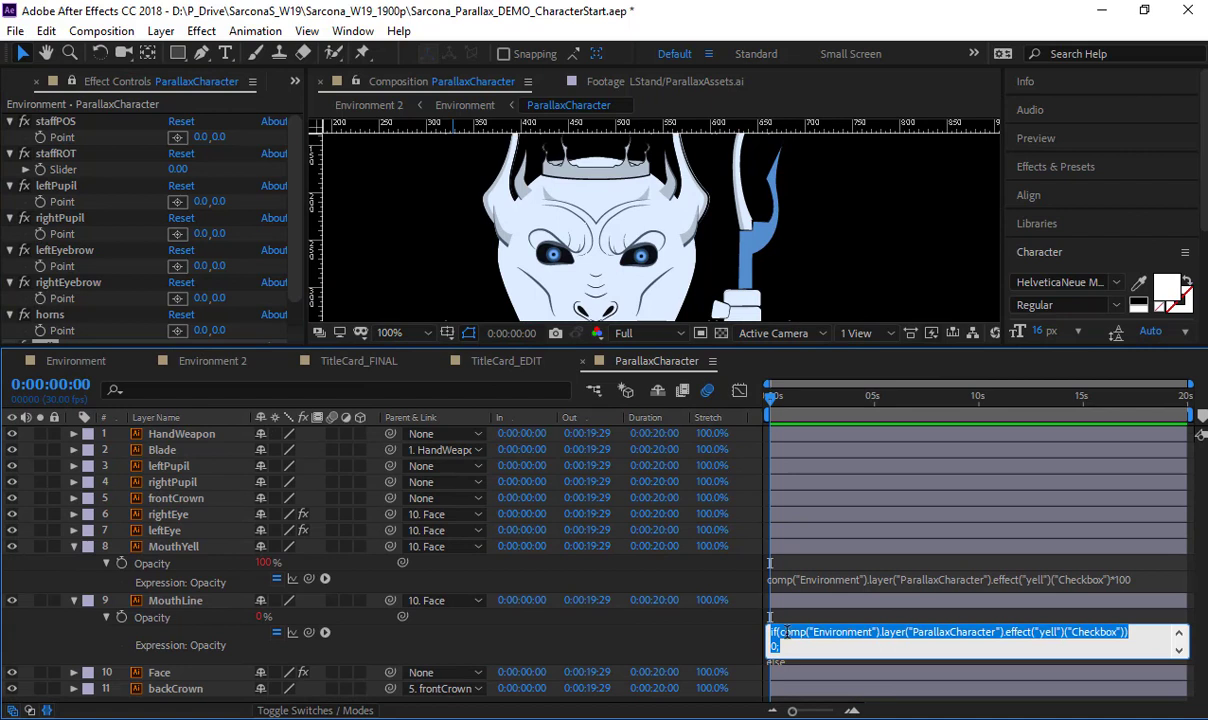
pyautogui.scroll(-1, 900, 640)
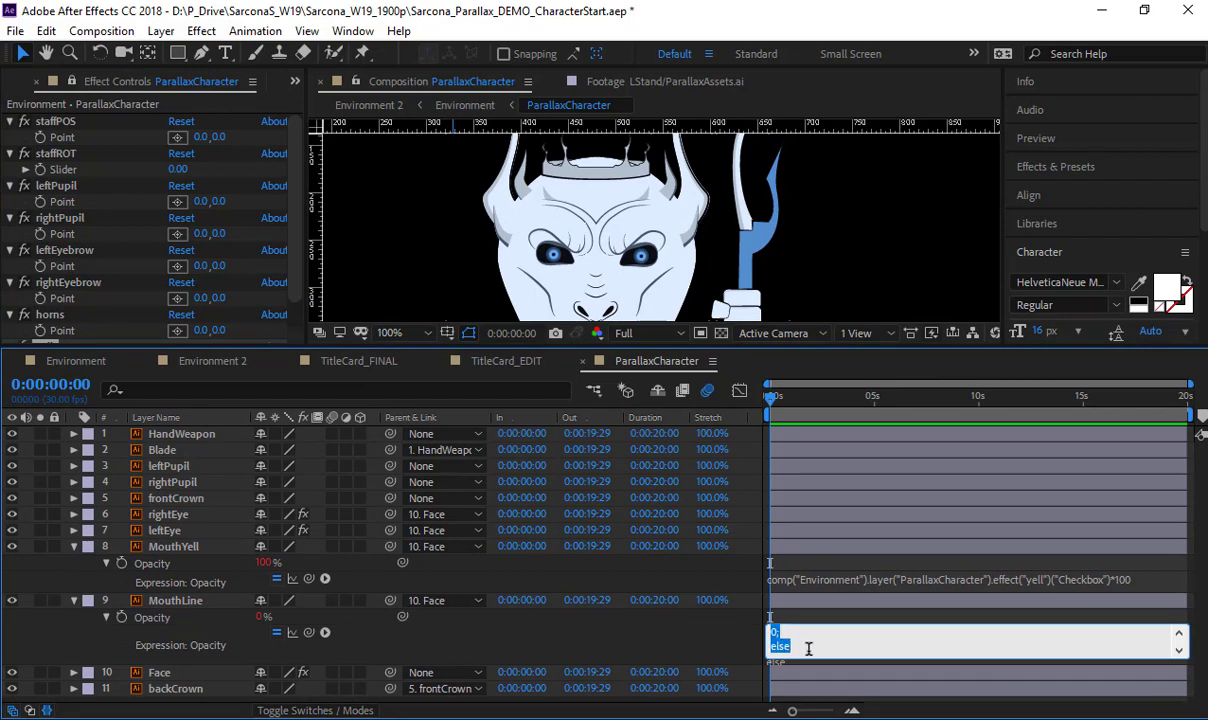
pyautogui.scroll(1, 809, 648)
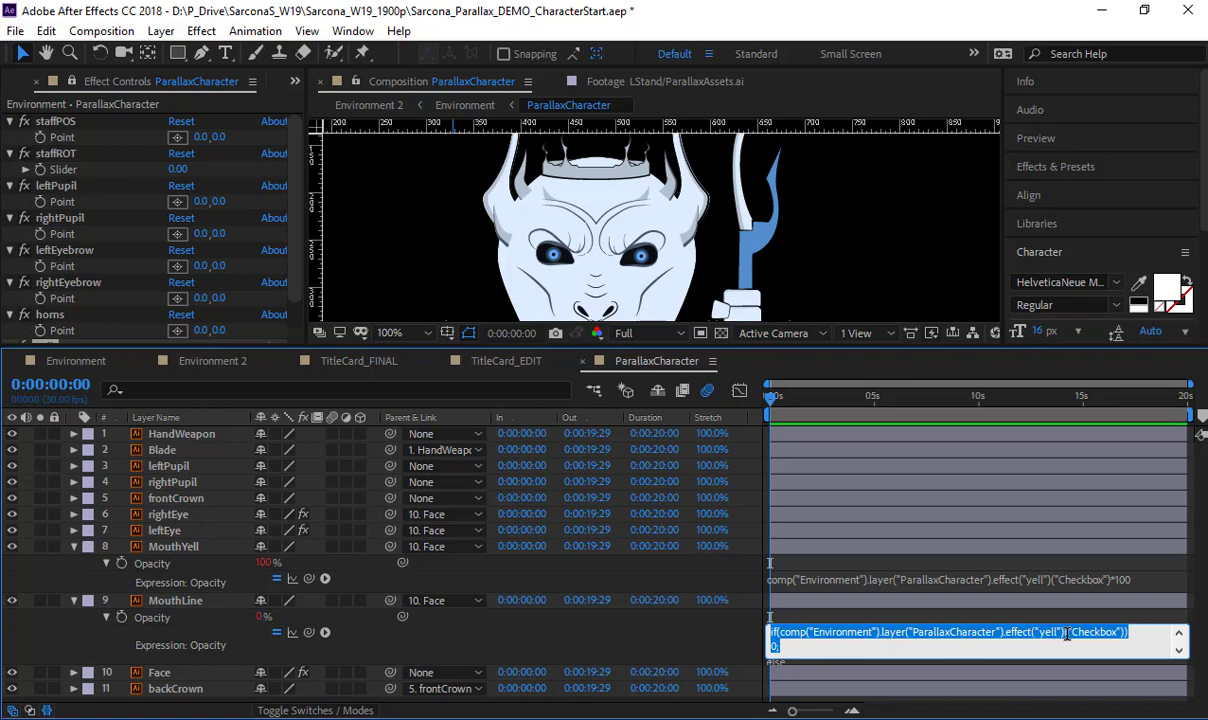
pyautogui.scroll(-1, 821, 643)
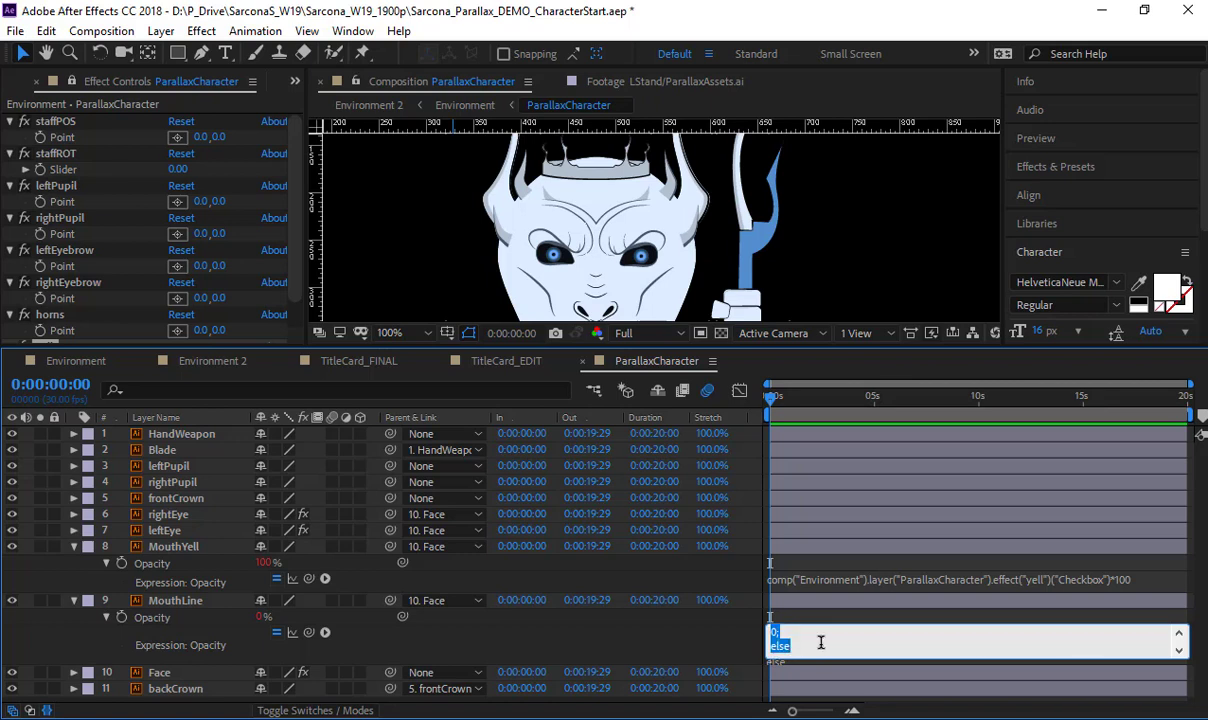
pyautogui.scroll(-1, 821, 643)
pyautogui.hotkey('alt', 'Tab')
pyautogui.hotkey('ctrl', 'a')
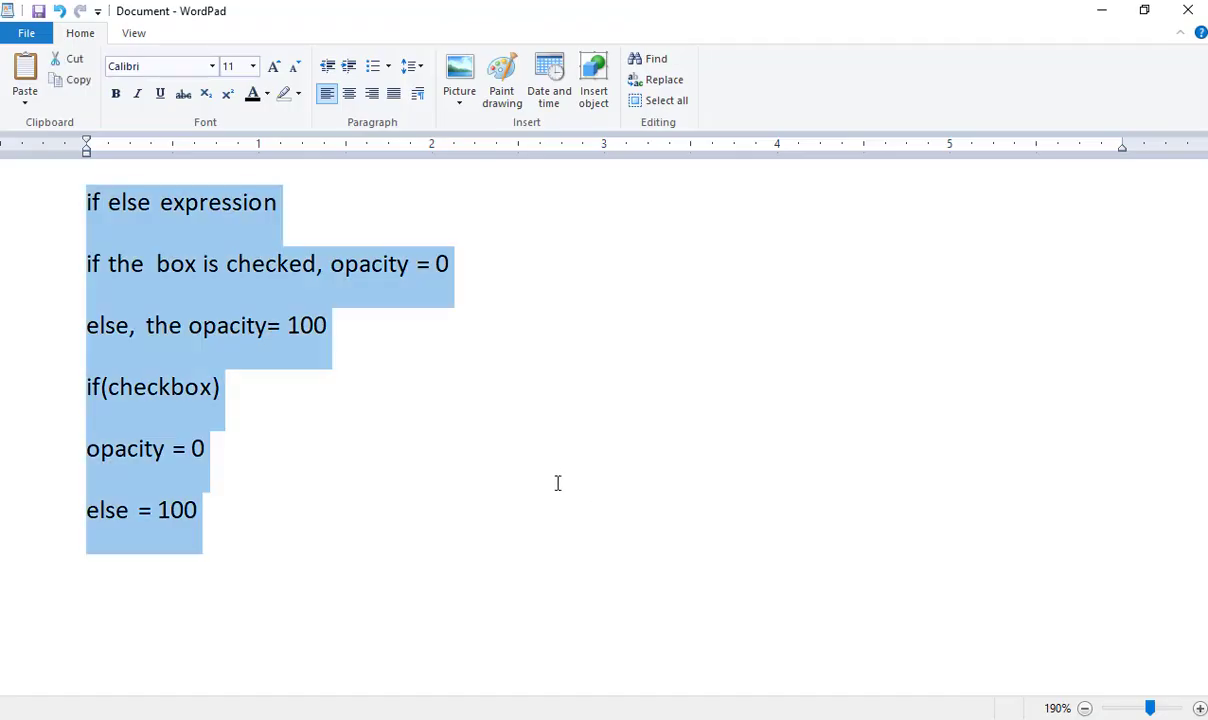
pyautogui.write('if(comp("Environment").layer("ParallaxCharacter").effect("yell")("Checkbox")) 0; else 100;')
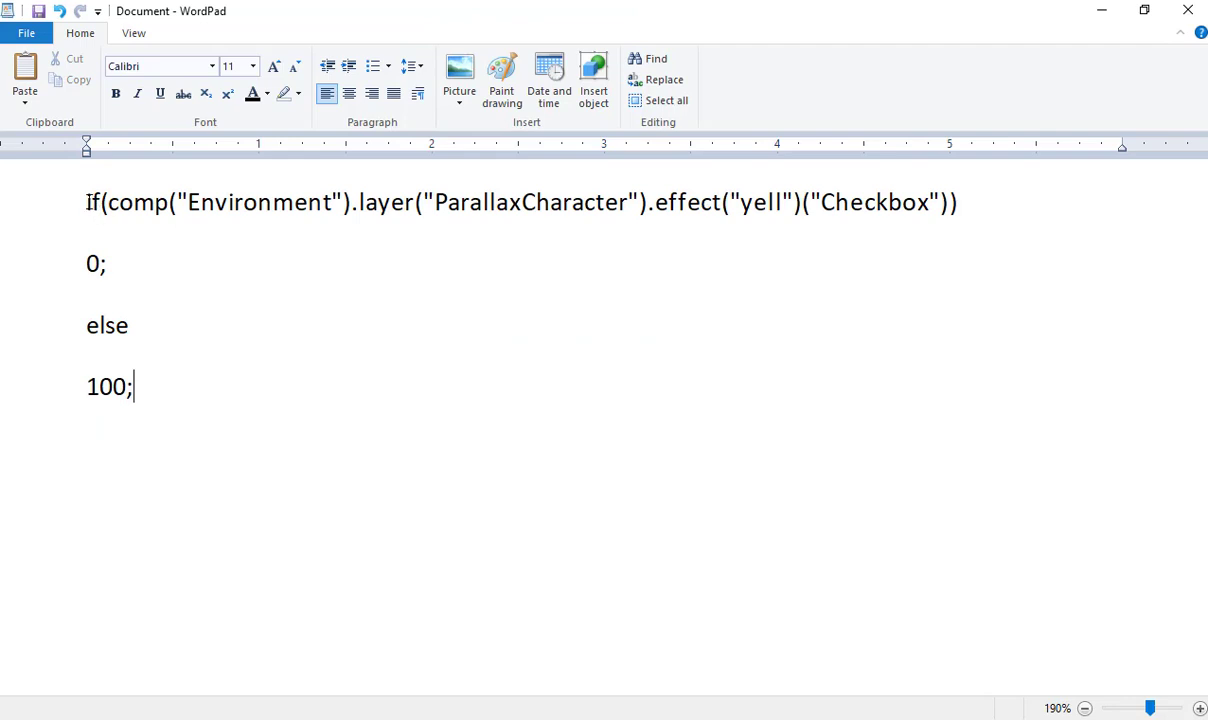
pyautogui.click(87, 201)
pyautogui.moveTo(116, 201); pyautogui.dragTo(940, 400)
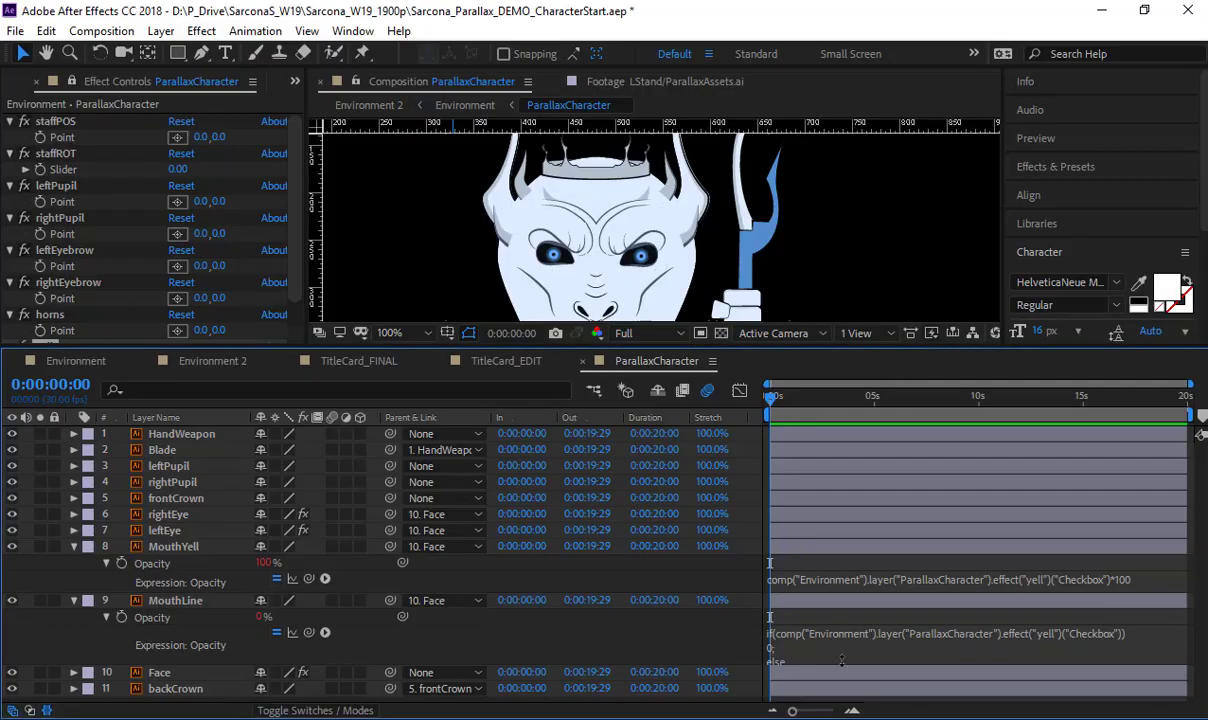
# In After Effects, add an opening curly brace after "else" in MouthLine's opacity expression and apply it
pyautogui.click(818, 663)
pyautogui.click(806, 647)
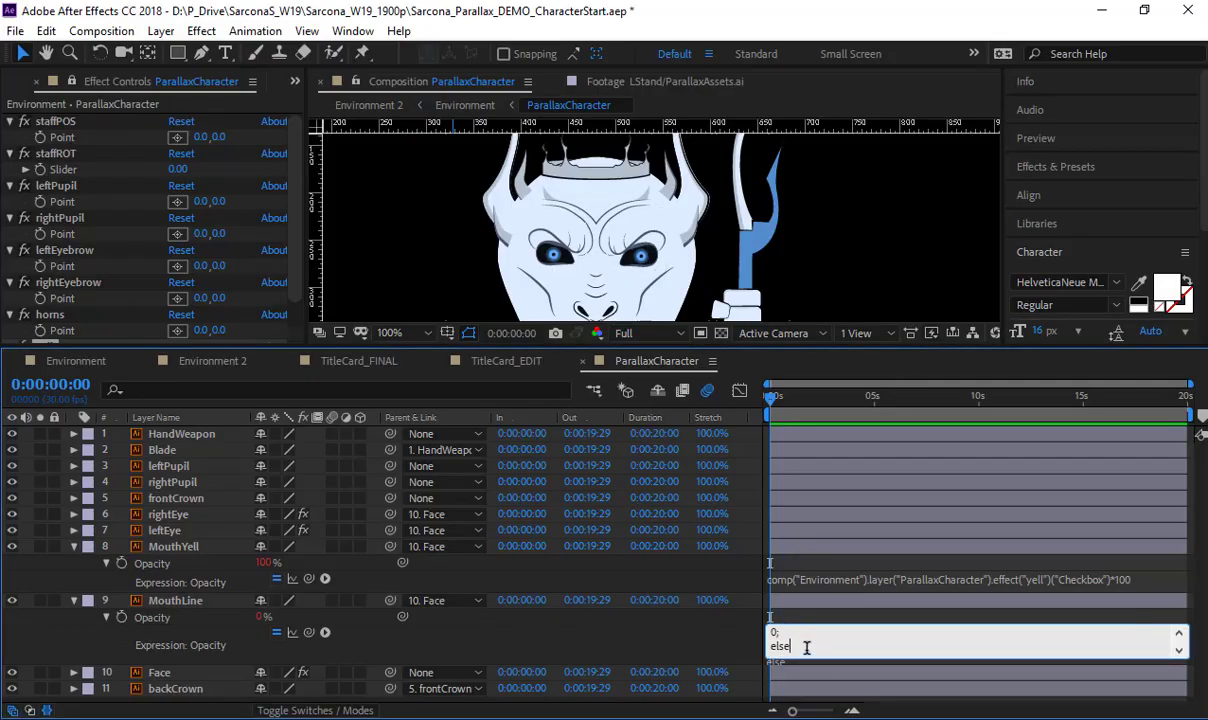
pyautogui.press('Down')
pyautogui.press('Return')
pyautogui.click(685, 658)
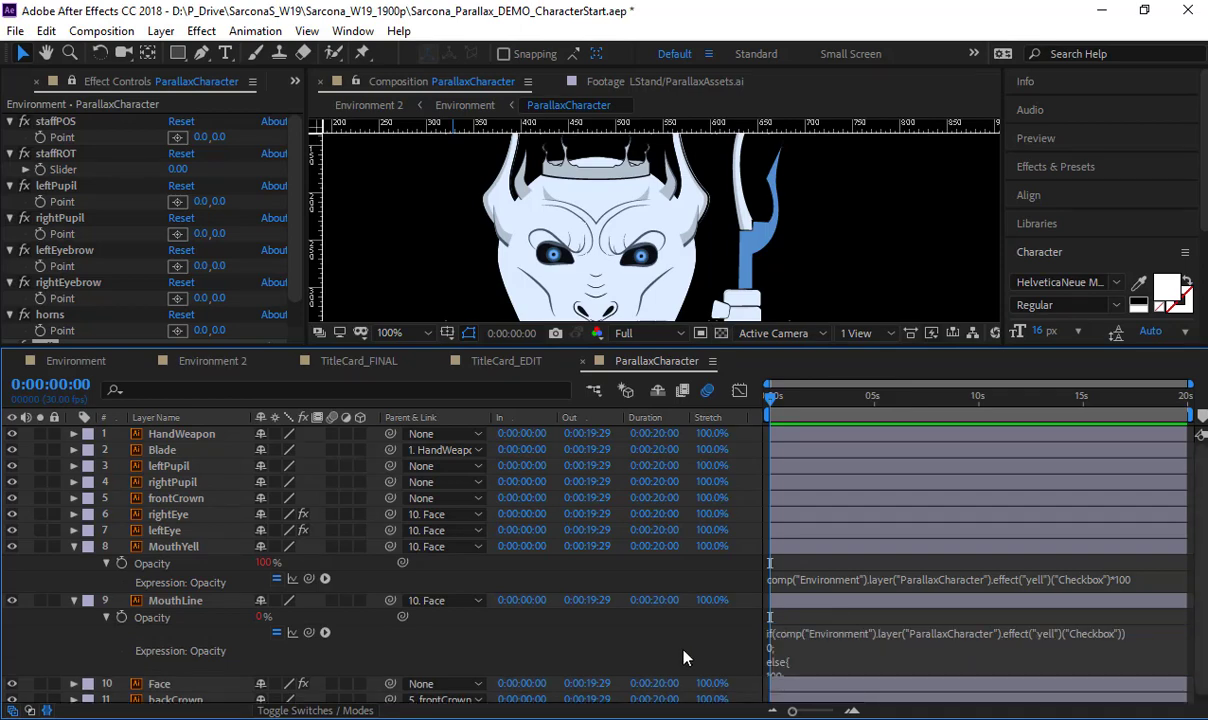
# Bring the character's mouth into view and toggle the yell checkbox off and on to test both mouth layers
pyautogui.press('space')
pyautogui.moveTo(701, 256); pyautogui.dragTo(691, 197)
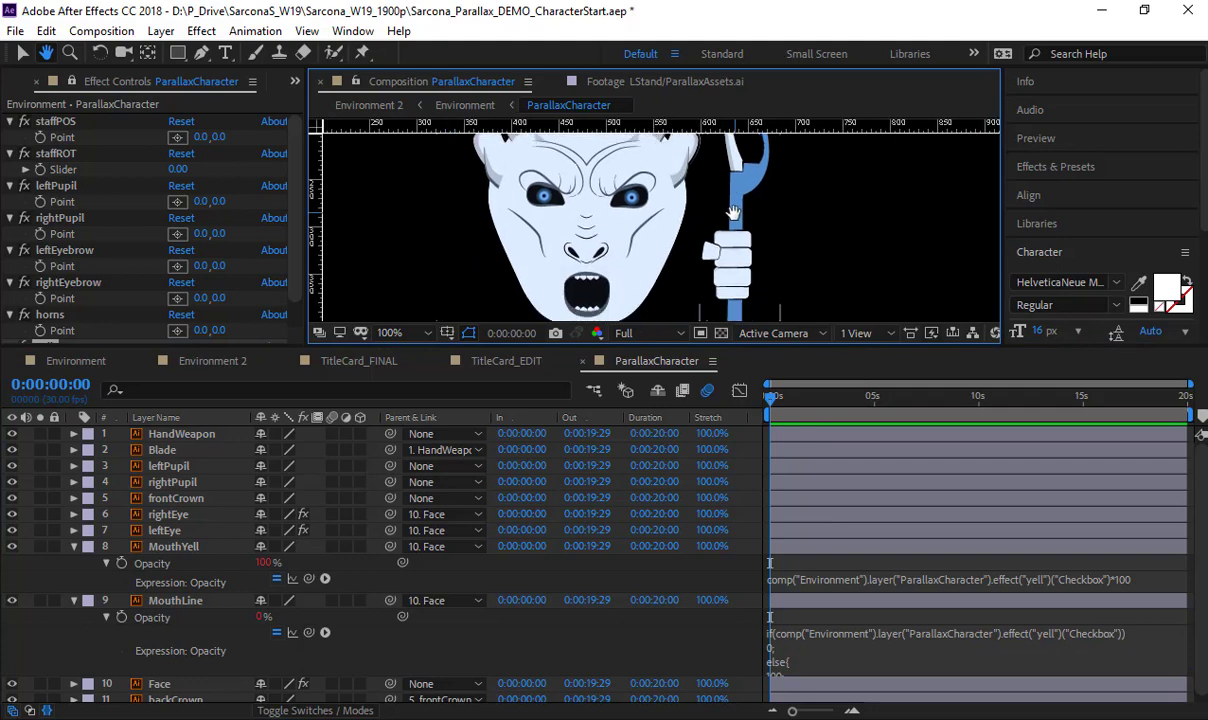
pyautogui.scroll(-1, 183, 288)
pyautogui.click(173, 335)
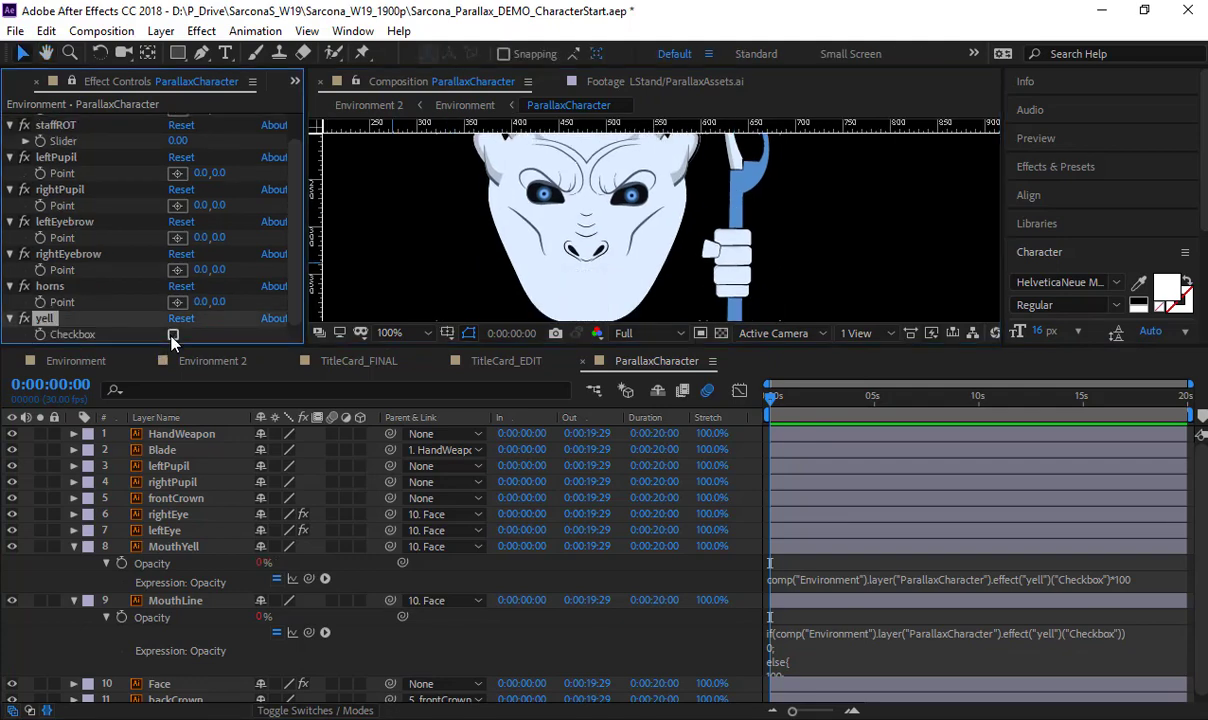
pyautogui.click(173, 336)
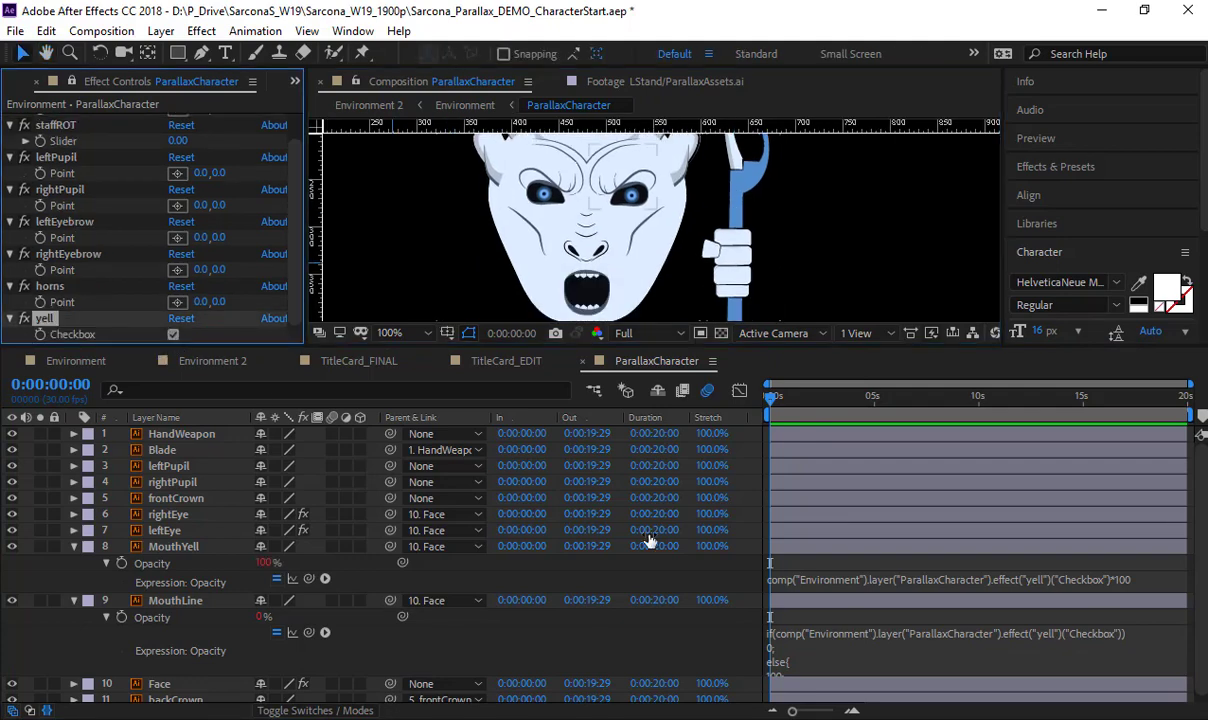
# Switch to WordPad and review the if condition's comp and layer reference in the saved MouthLine expression
pyautogui.click(817, 664)
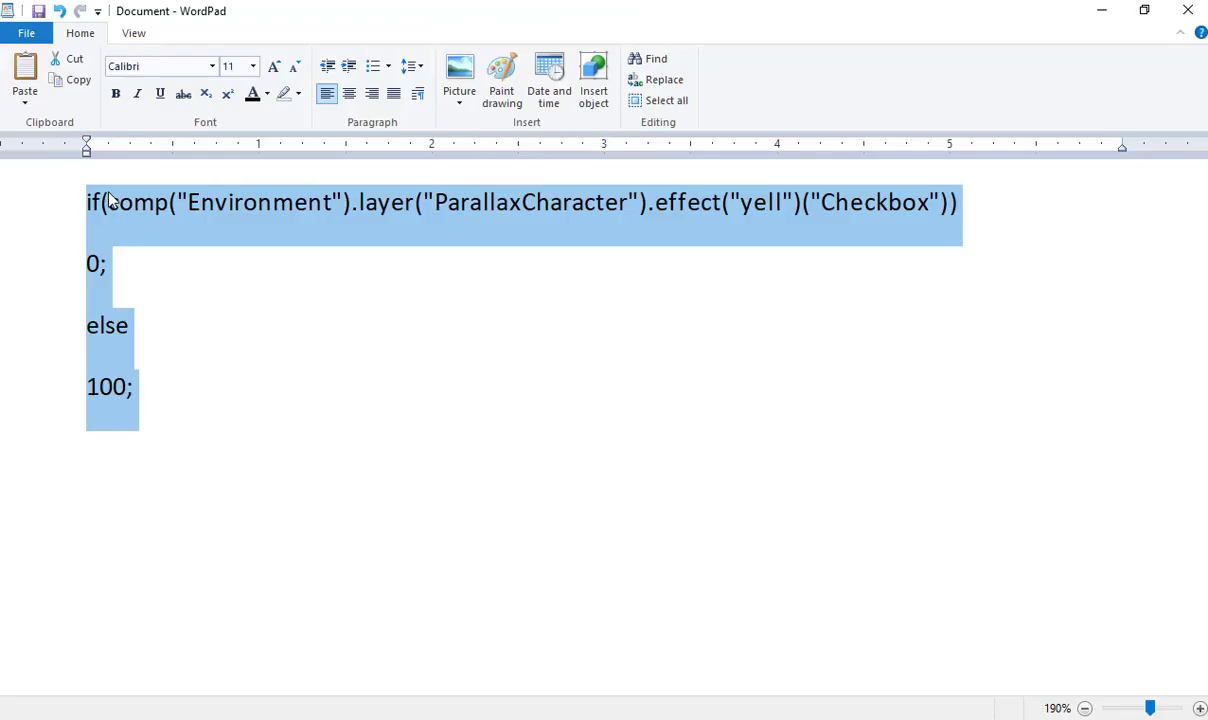
pyautogui.click(110, 198)
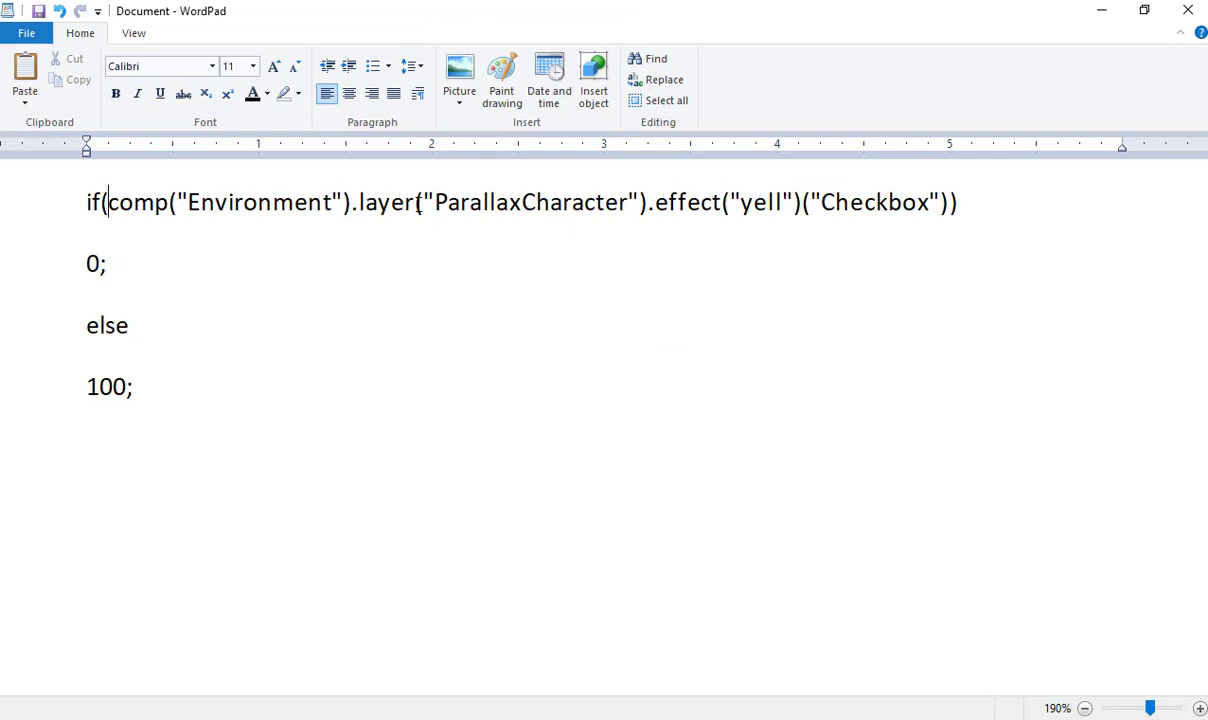
pyautogui.moveTo(168, 202); pyautogui.dragTo(628, 203)
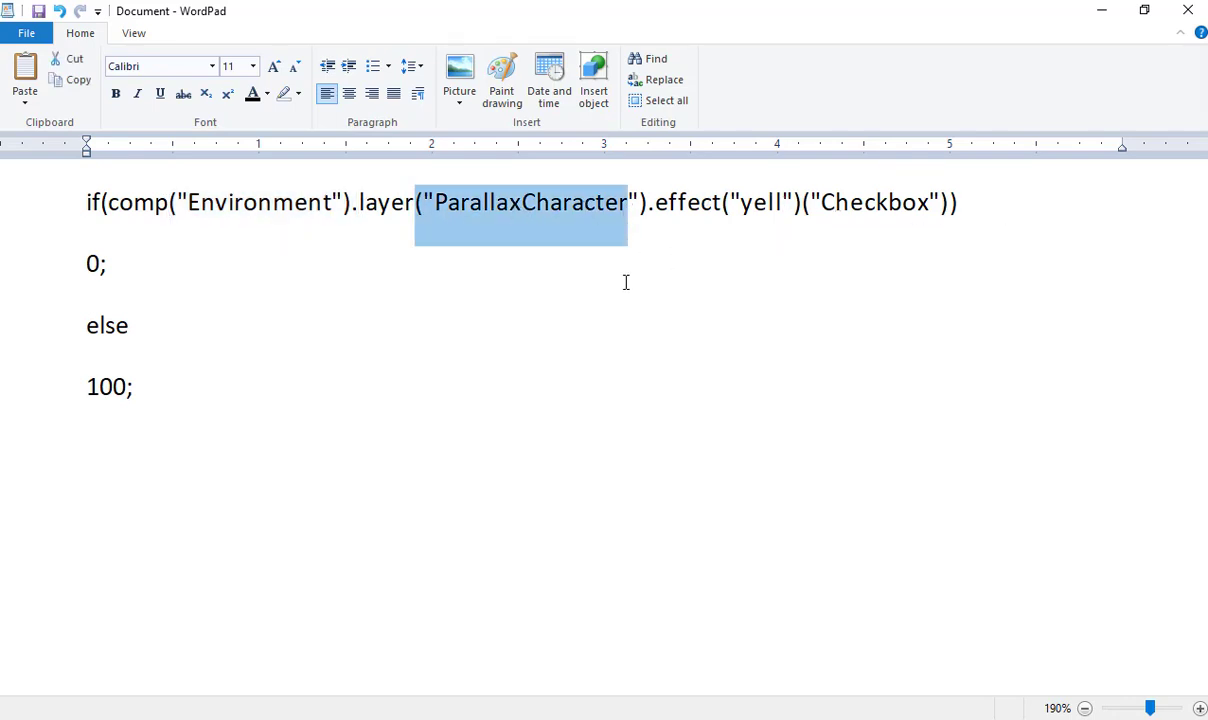
pyautogui.hotkey('alt', 'Tab')
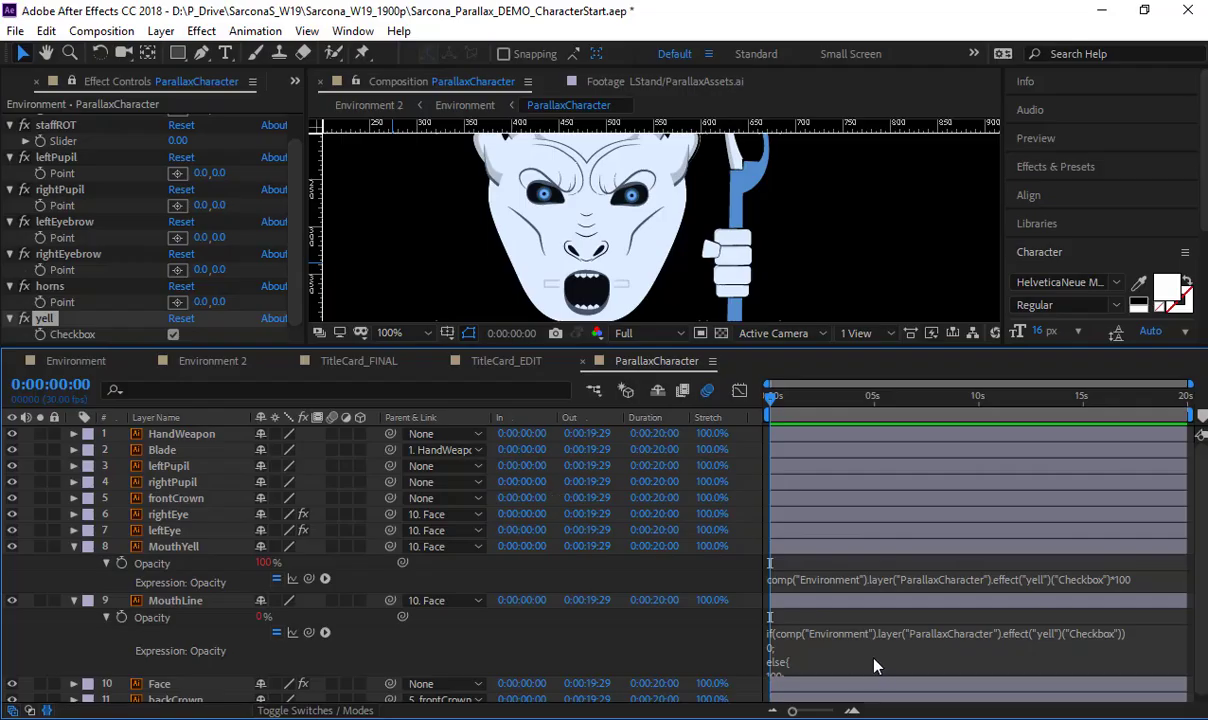
# In After Effects, replace "else{" in MouthLine's opacity expression with the same yell if condition ending in ==0, and apply it
pyautogui.click(795, 658)
pyautogui.moveTo(795, 658); pyautogui.dragTo(755, 658)
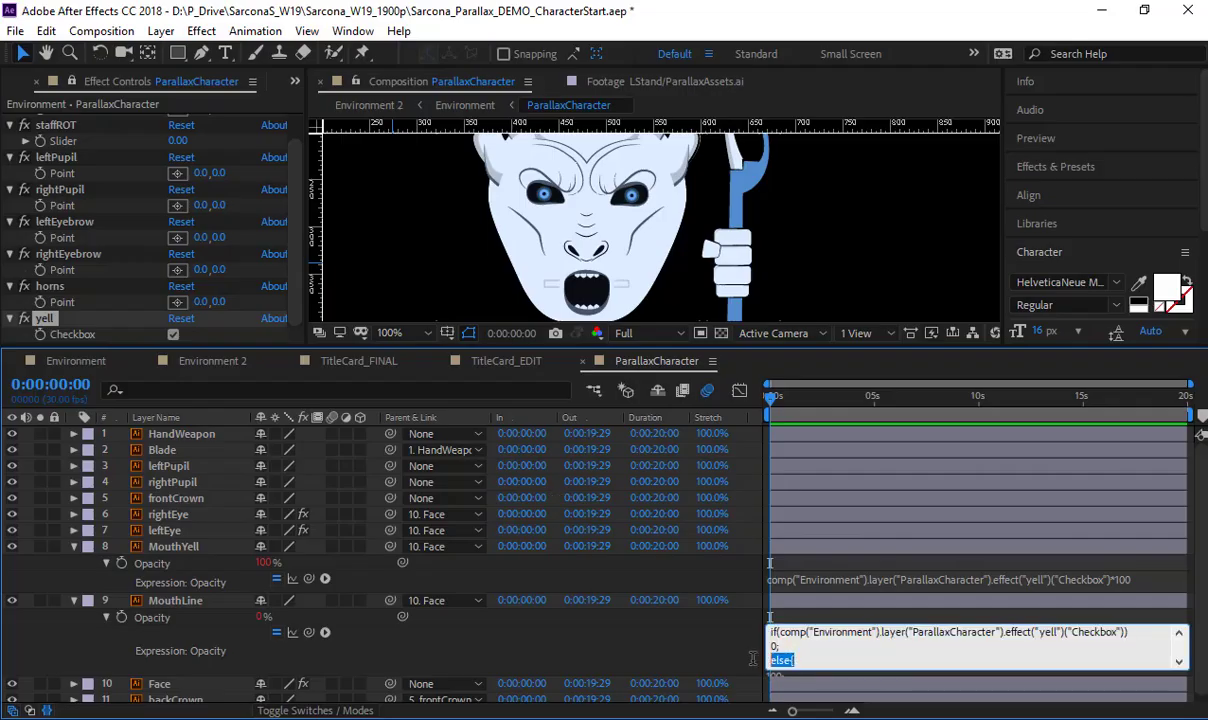
pyautogui.press('BackSpace')
pyautogui.hotkey('shift', 'End')
pyautogui.hotkey('ctrl', 'c')
pyautogui.hotkey('ctrl', 'End')
pyautogui.hotkey('ctrl', 'v')
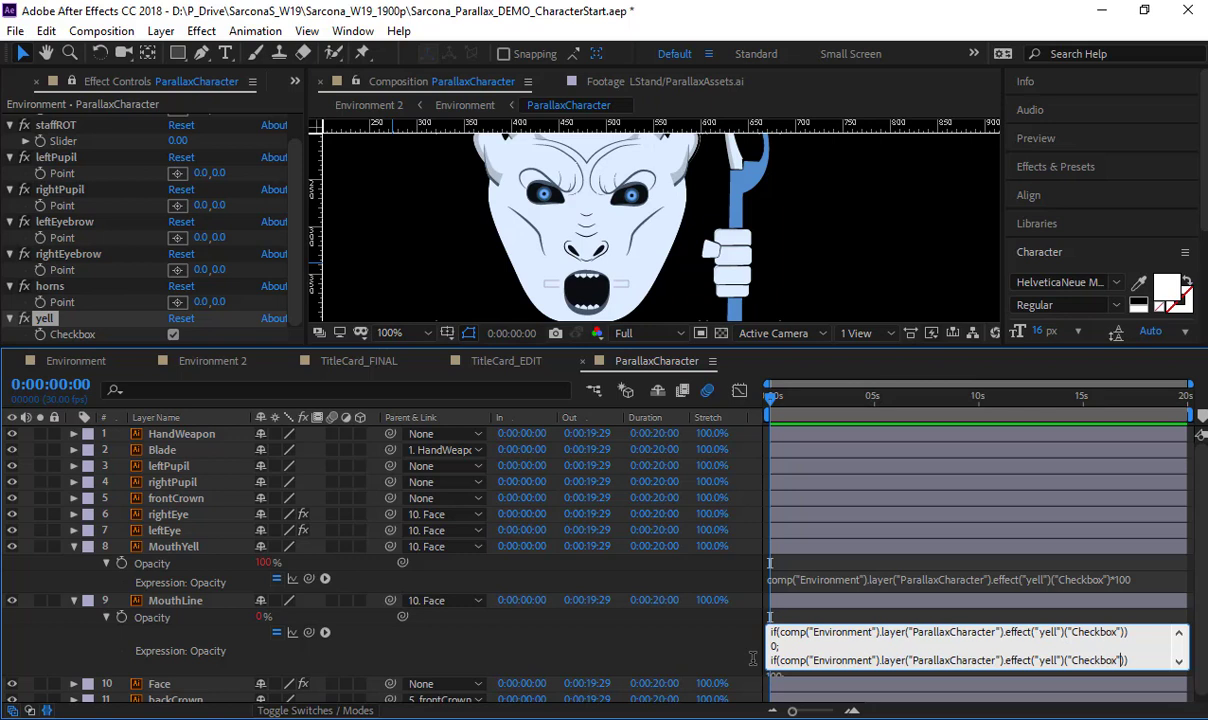
pyautogui.write('==0')
pyautogui.click(543, 655)
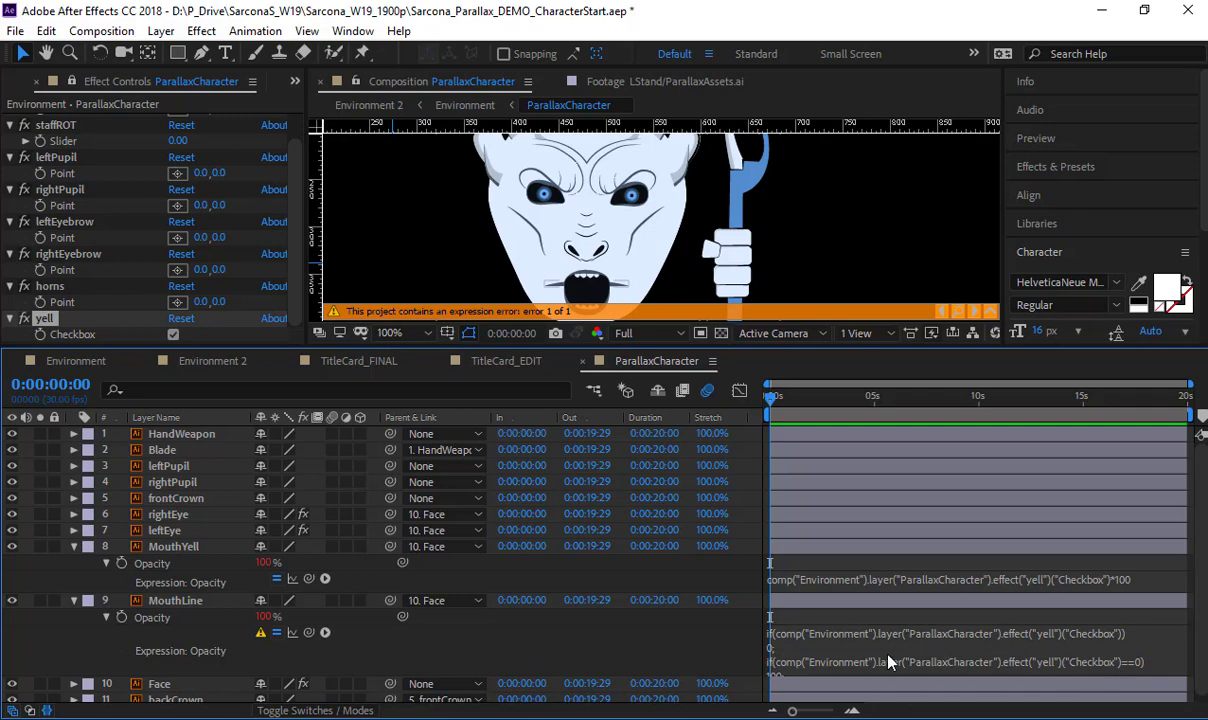
# Replace the whole expression in the WordPad document with MouthLine's revised two-condition opacity expression from After Effects
pyautogui.scroll(-1, 866, 662)
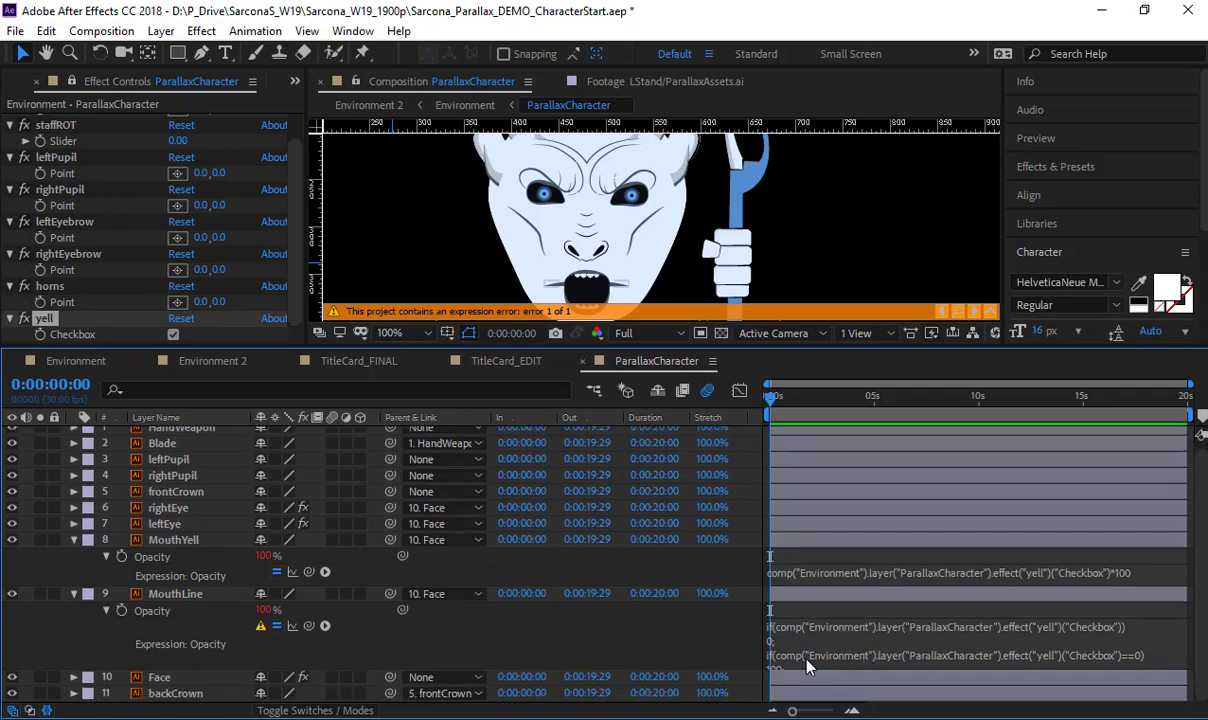
pyautogui.click(780, 641)
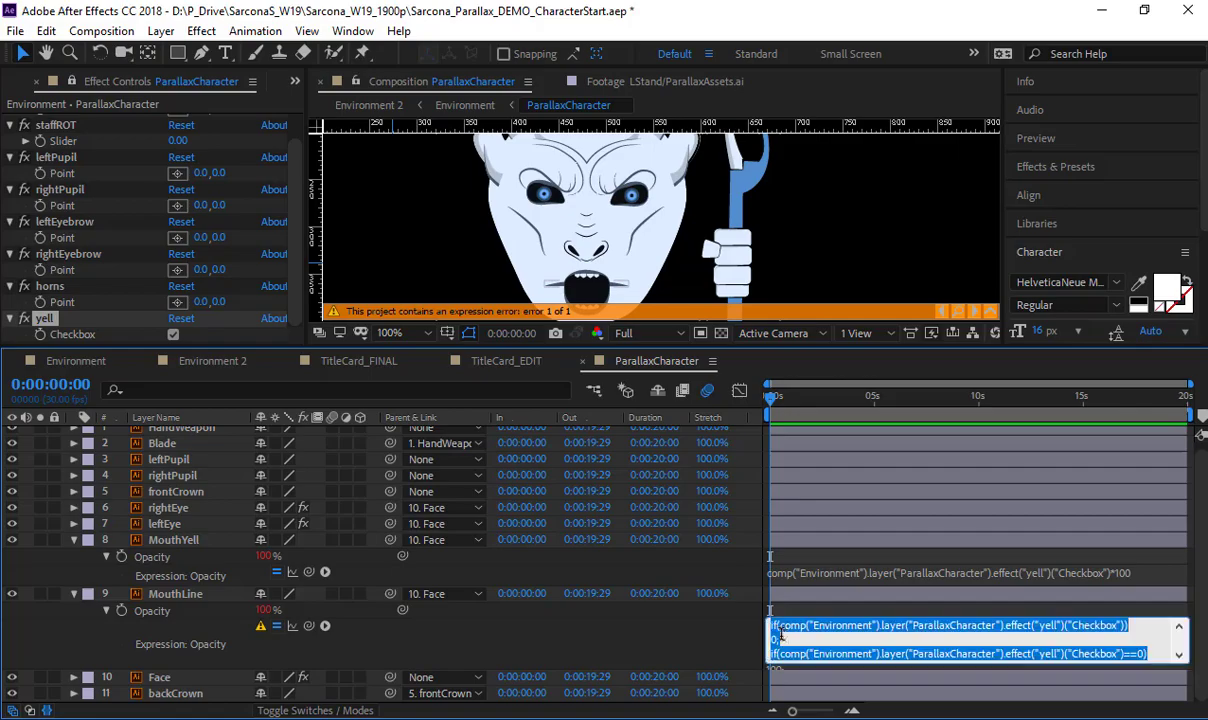
pyautogui.hotkey('alt', 'Tab')
pyautogui.hotkey('ctrl', 'a')
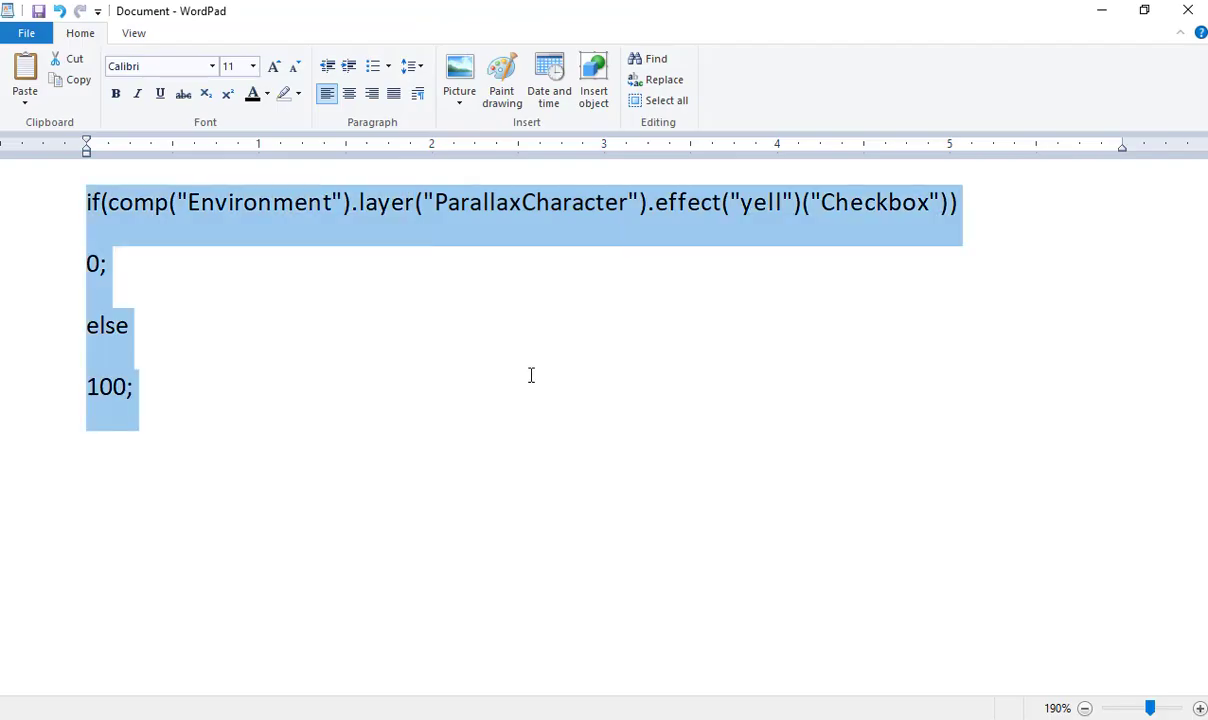
pyautogui.hotkey('ctrl', 'v')
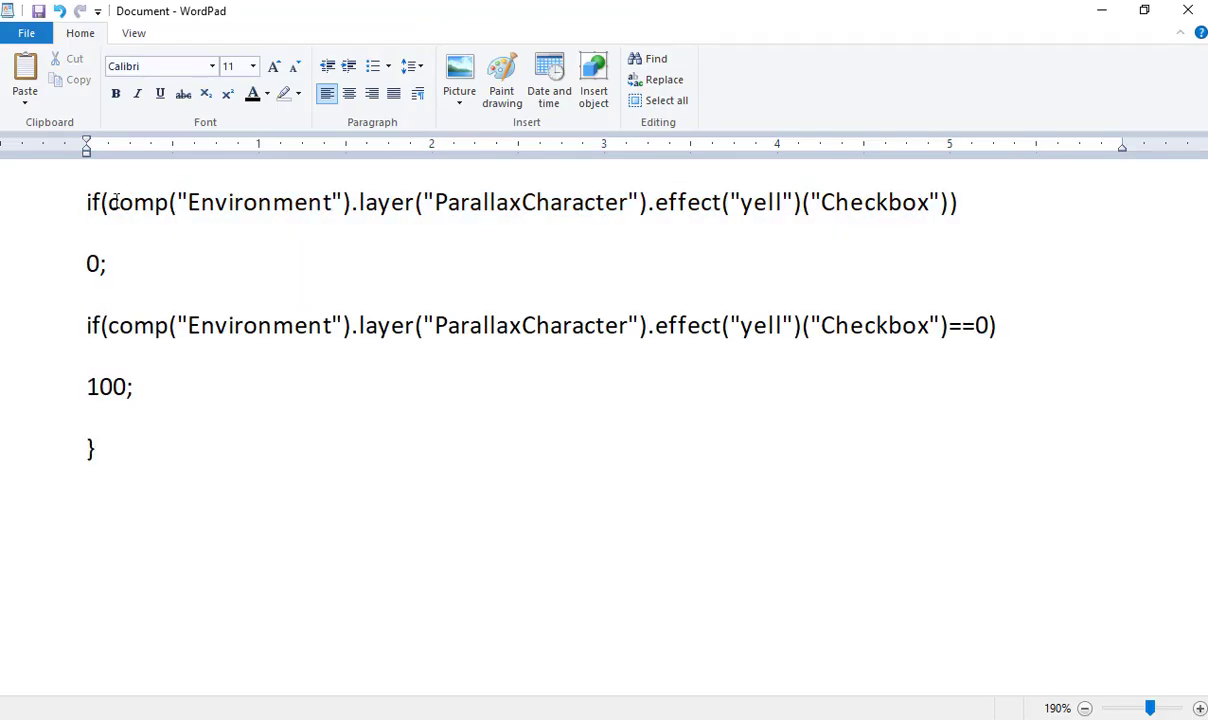
# Compare the two if conditions in the WordPad text, from the comp reference to the ==0 ending
pyautogui.moveTo(109, 203); pyautogui.dragTo(449, 223)
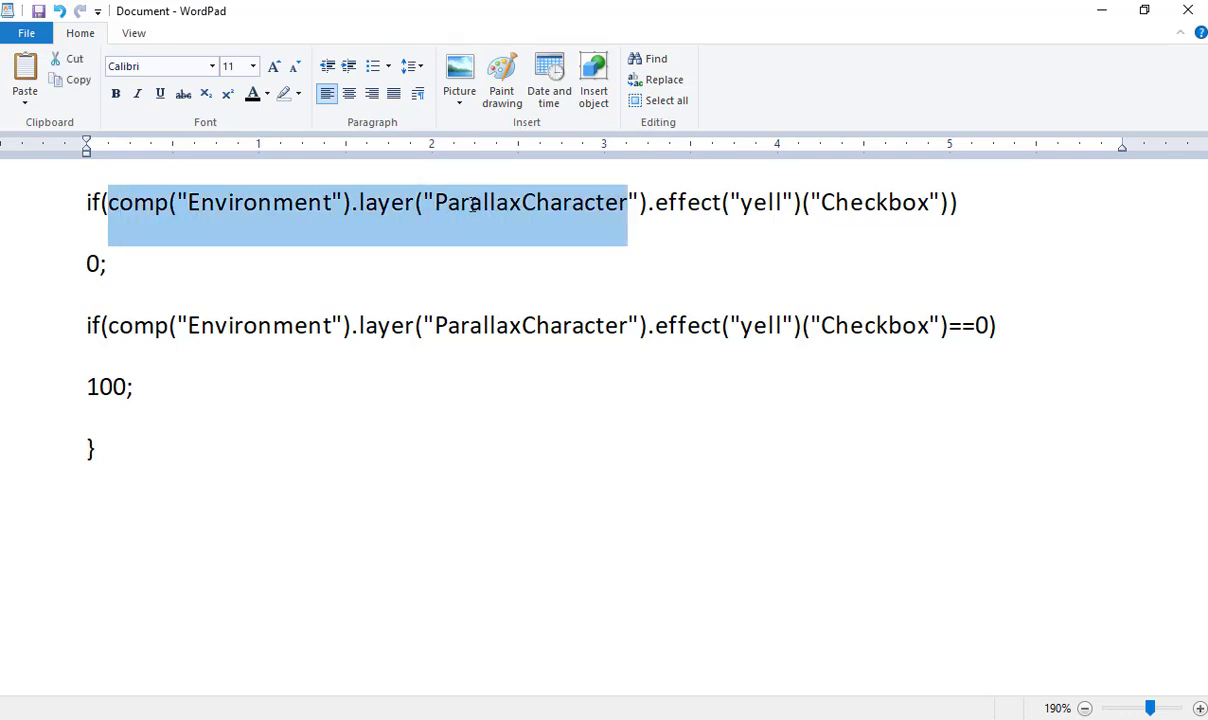
pyautogui.moveTo(672, 203); pyautogui.dragTo(955, 205)
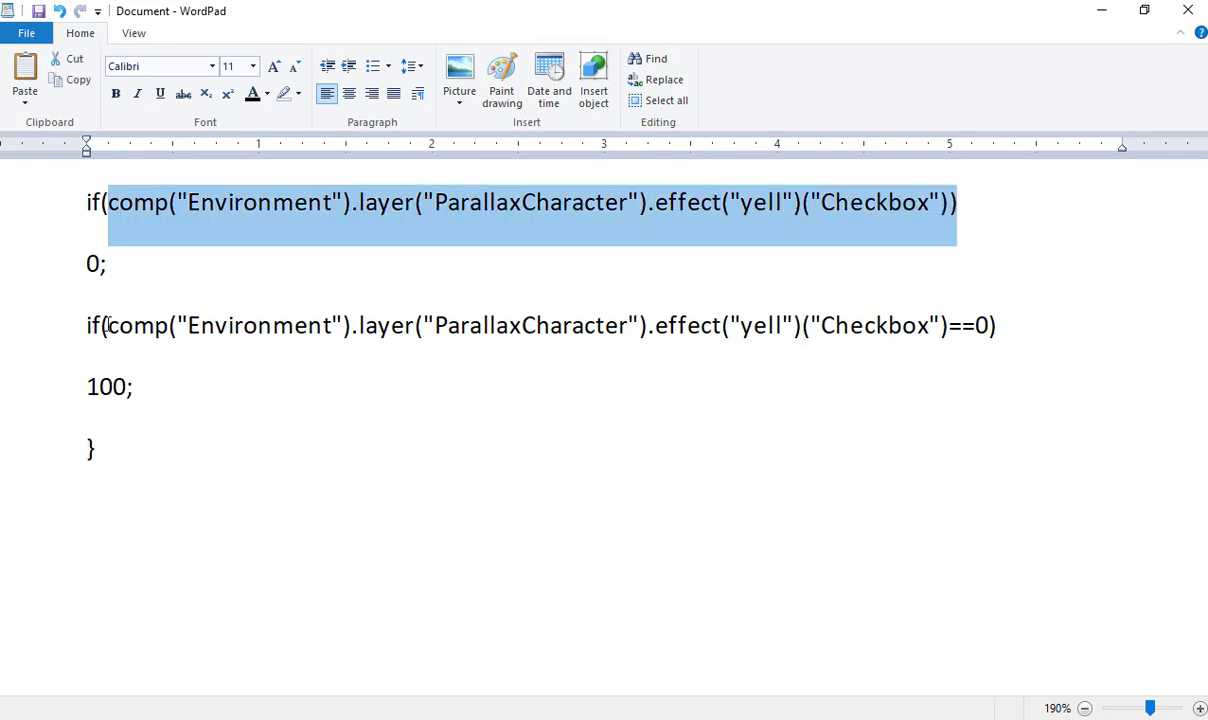
pyautogui.moveTo(108, 326); pyautogui.dragTo(990, 328)
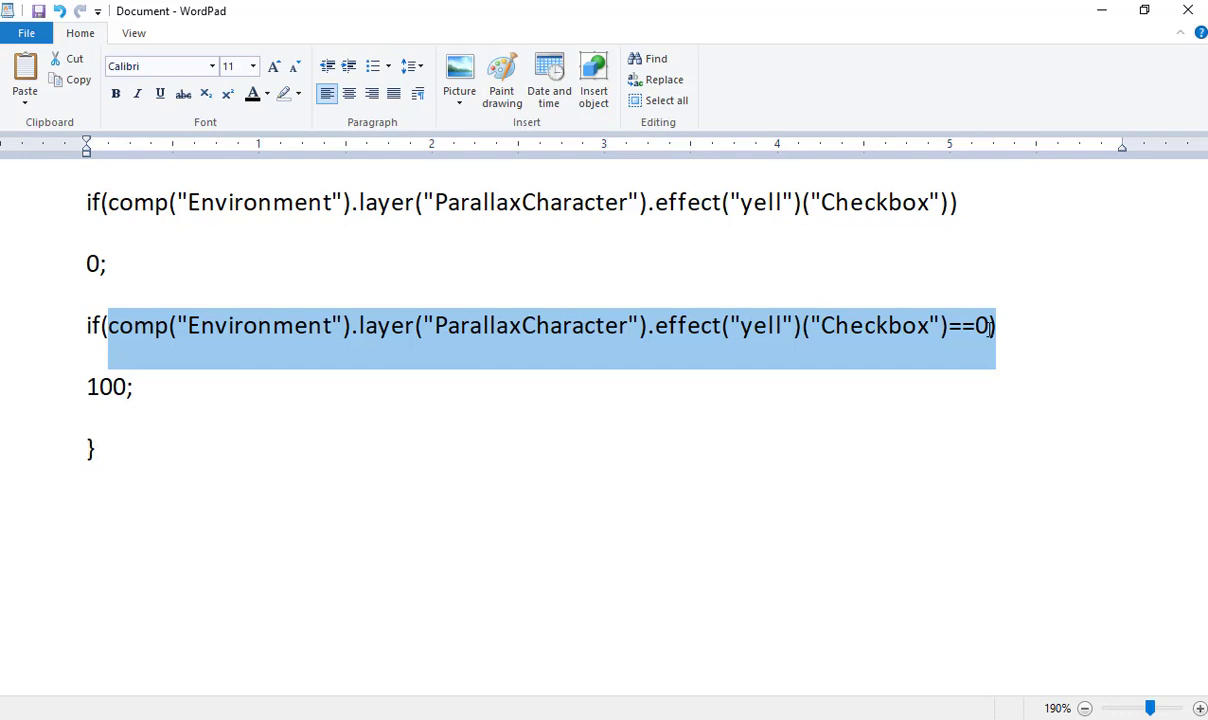
pyautogui.click(989, 334)
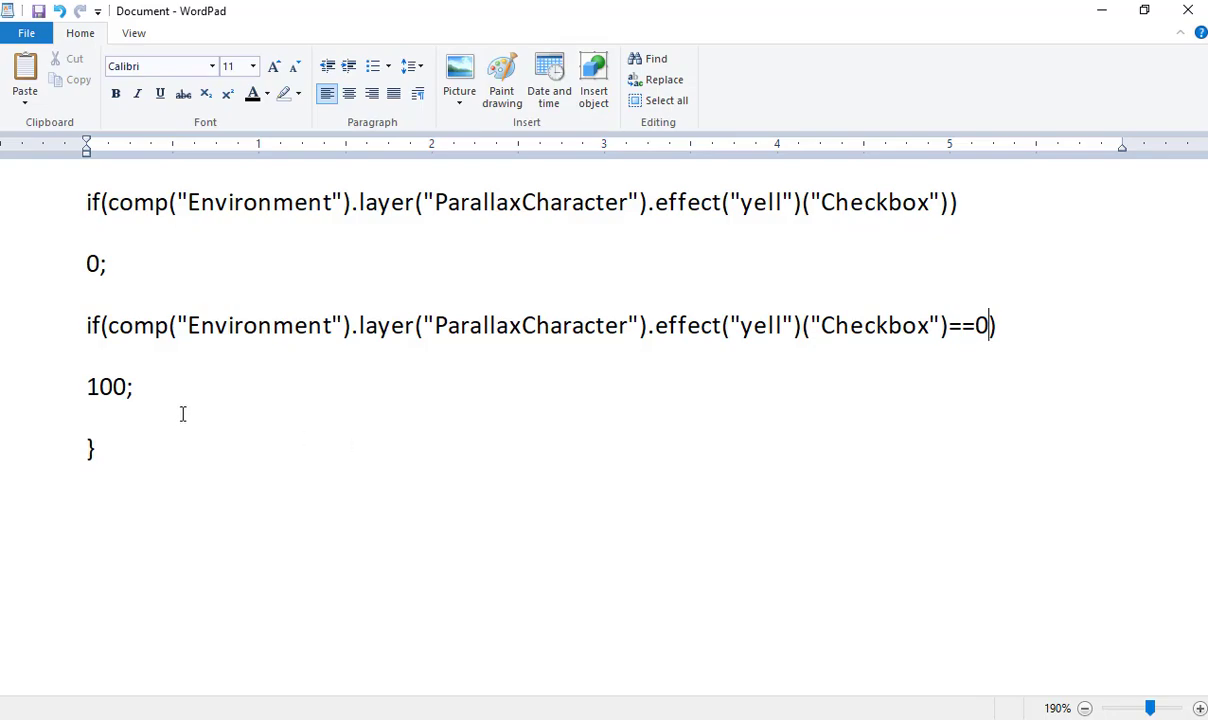
# In After Effects, delete the closing curly brace ending MouthLine's opacity expression, apply it and test it with the yell checkbox
pyautogui.hotkey('alt', 'Tab')
pyautogui.click(893, 636)
pyautogui.click(791, 655)
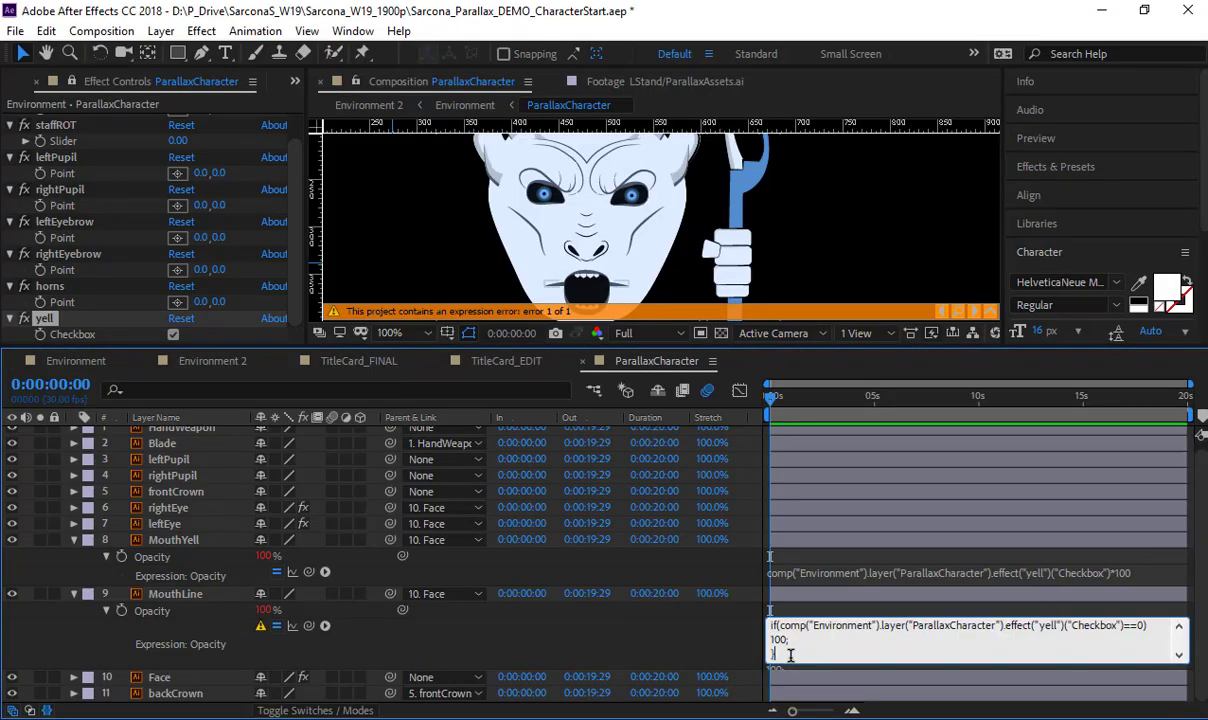
pyautogui.click(620, 607)
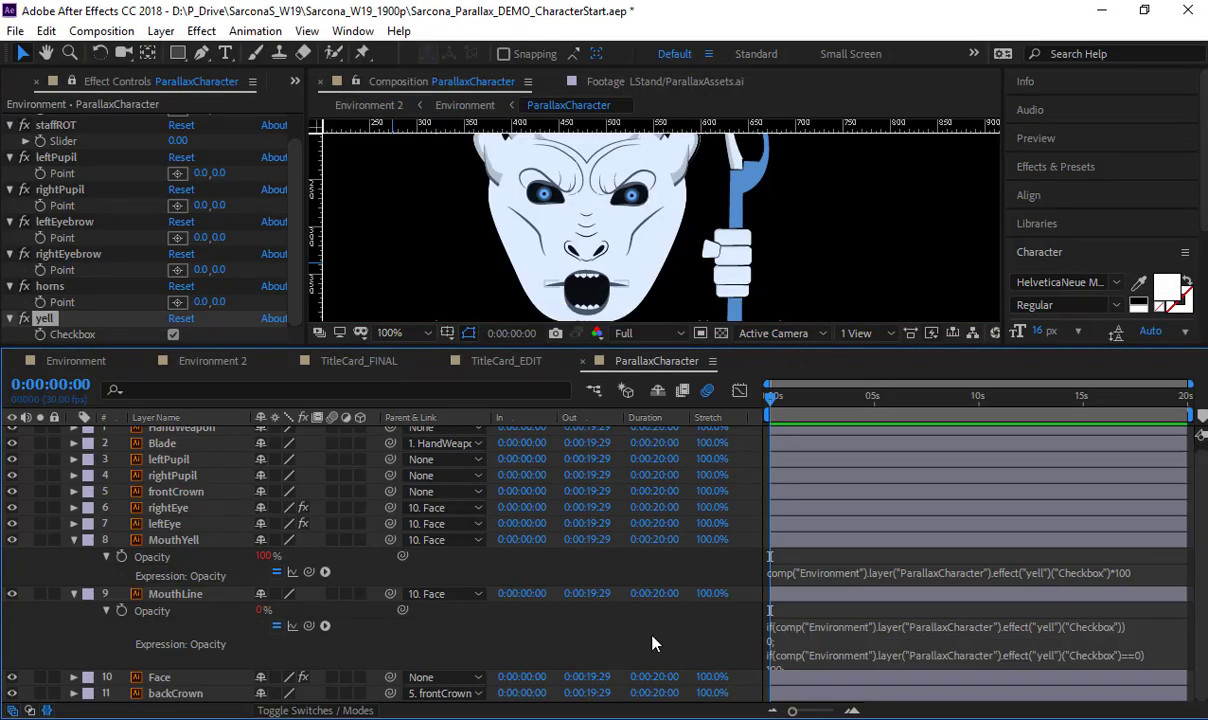
pyautogui.click(173, 335)
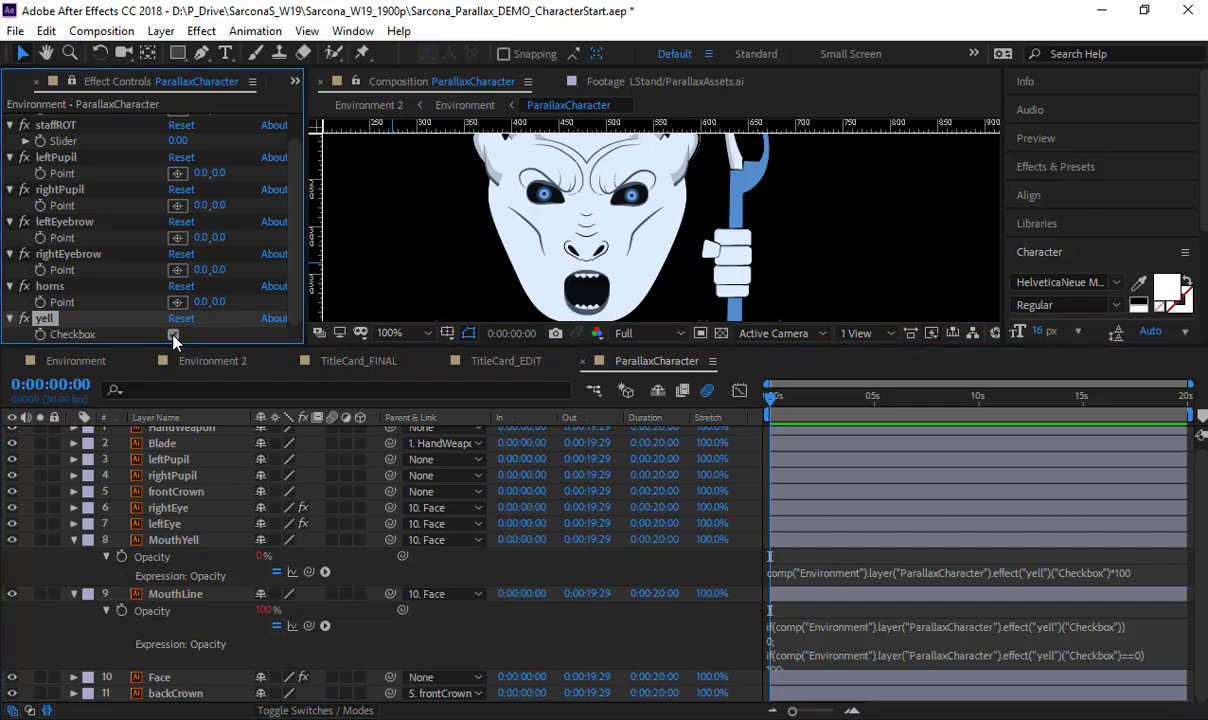
# Switch to WordPad and review both if conditions, the 100 value and the ==0 comparison
pyautogui.hotkey('alt', 'Tab')
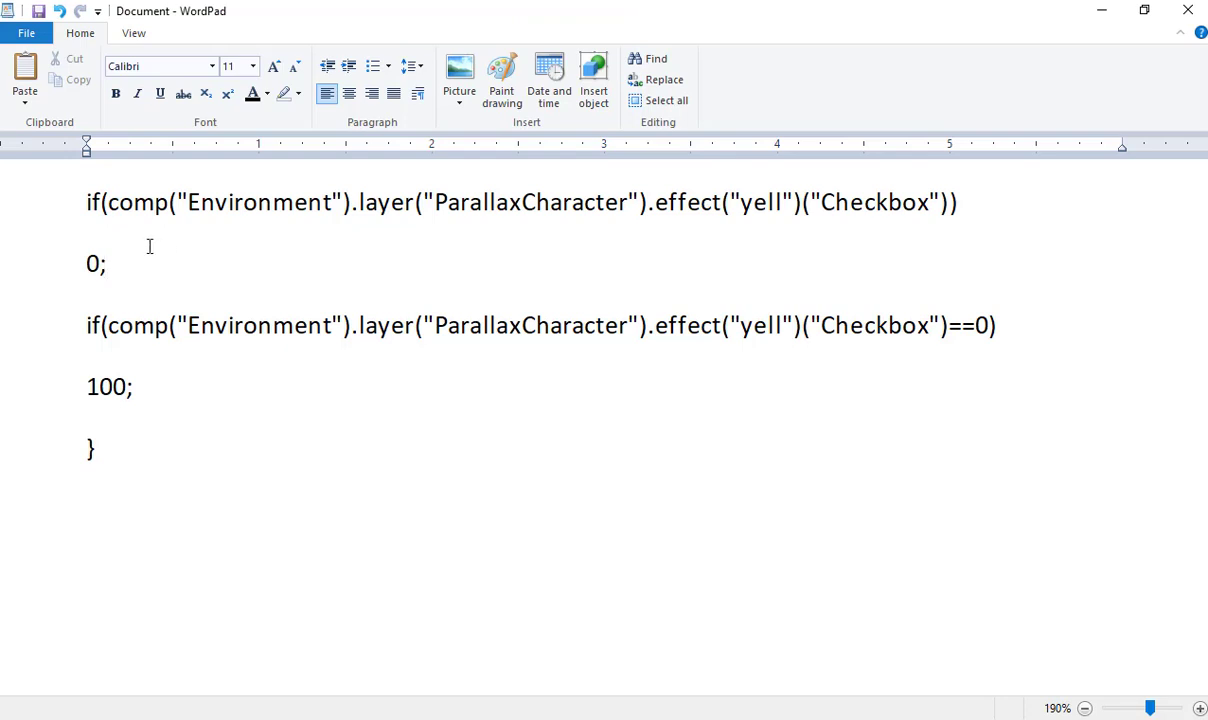
pyautogui.moveTo(87, 200); pyautogui.dragTo(958, 212)
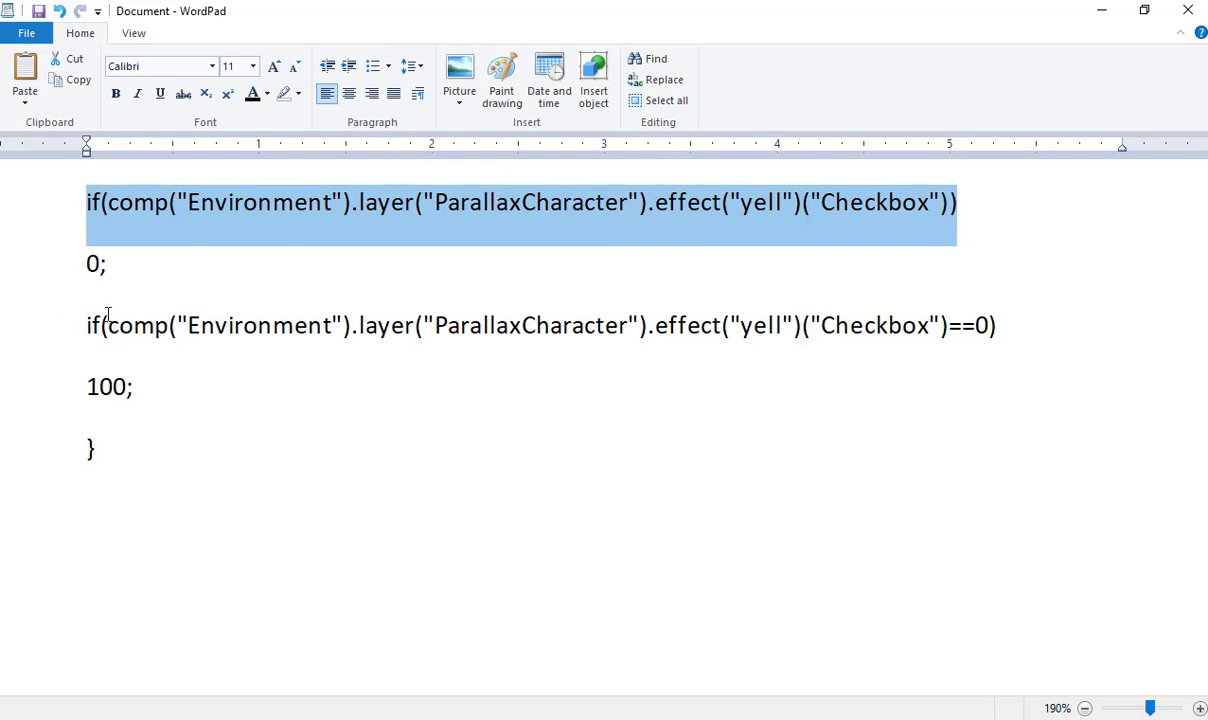
pyautogui.moveTo(107, 325); pyautogui.dragTo(840, 328)
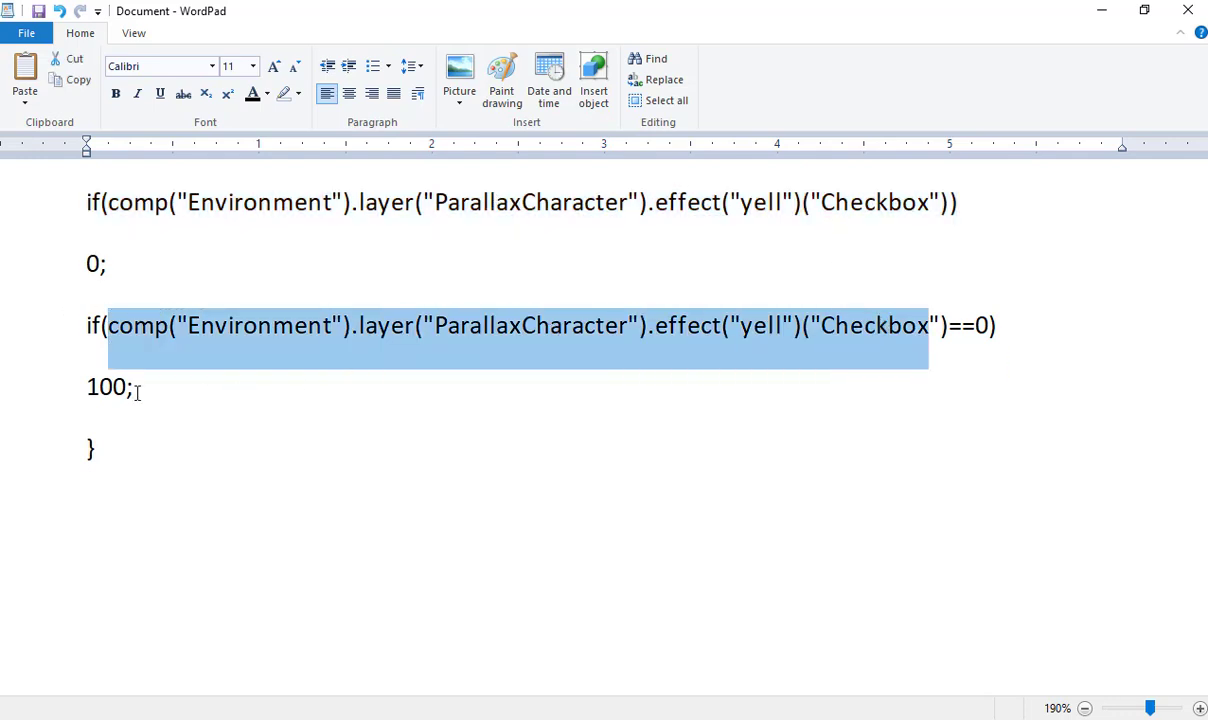
pyautogui.moveTo(137, 388); pyautogui.dragTo(100, 389)
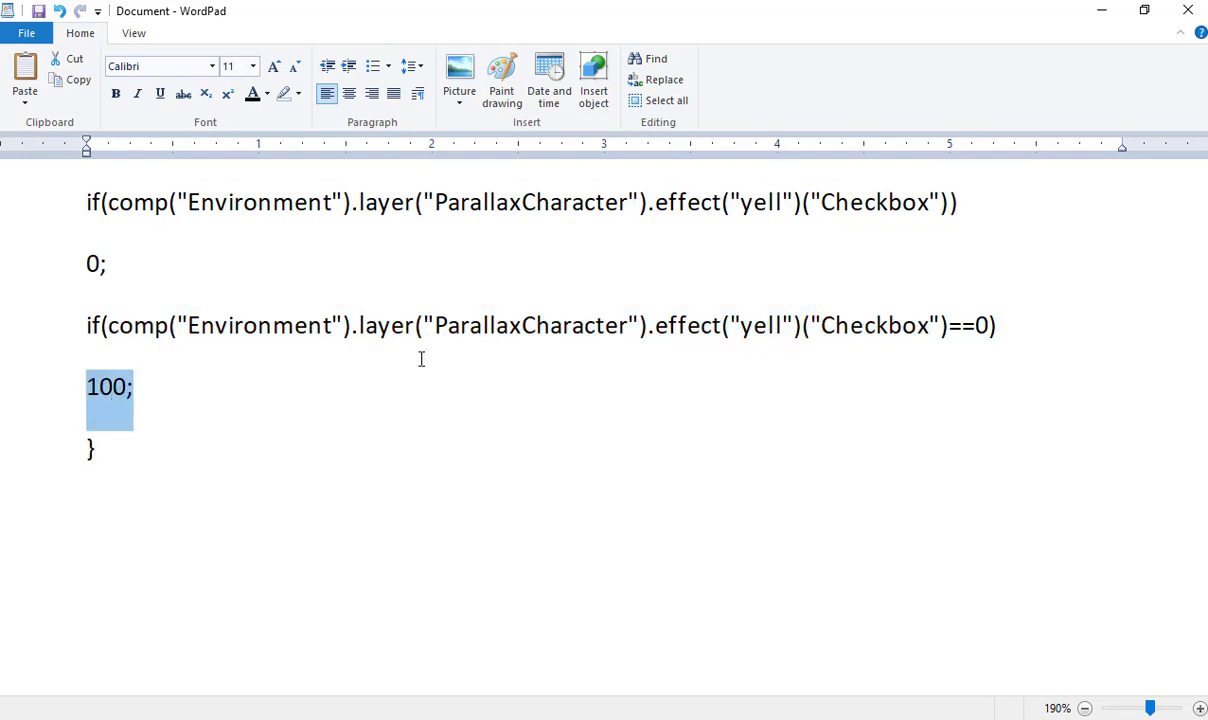
pyautogui.moveTo(993, 326); pyautogui.dragTo(958, 326)
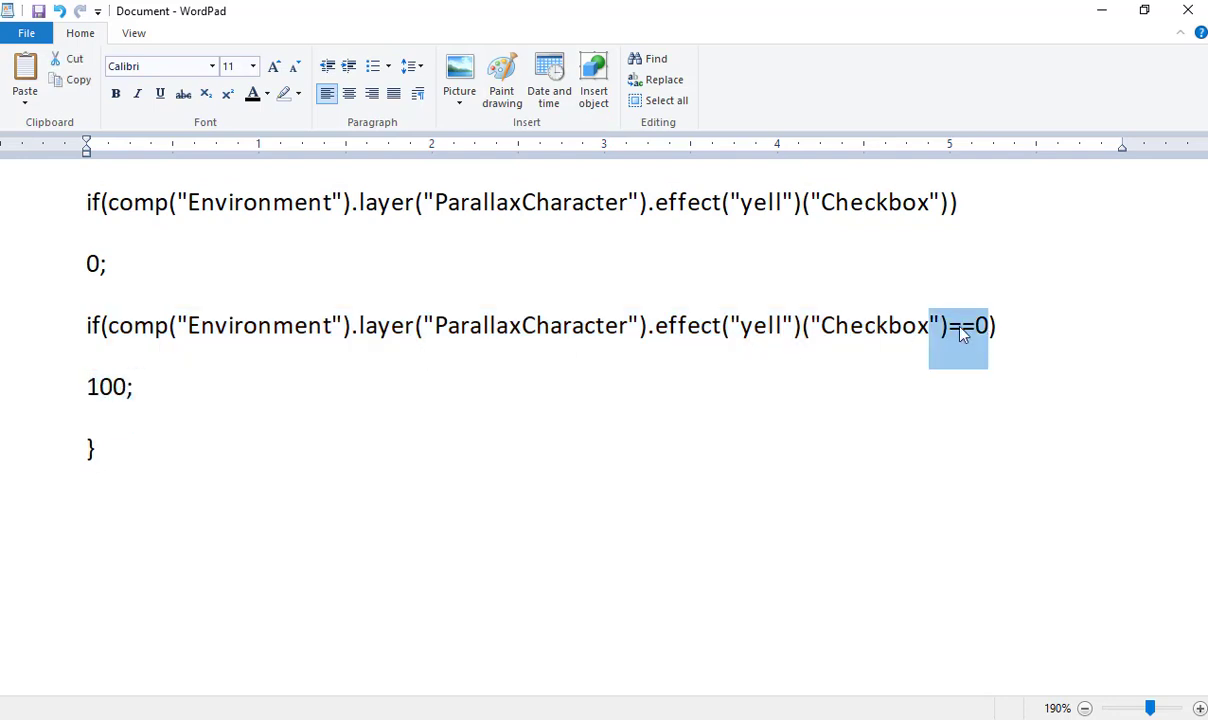
# Delete the closing curly brace from the end of the WordPad text and minimize the document to return to After Effects
pyautogui.moveTo(100, 448); pyautogui.dragTo(89, 447)
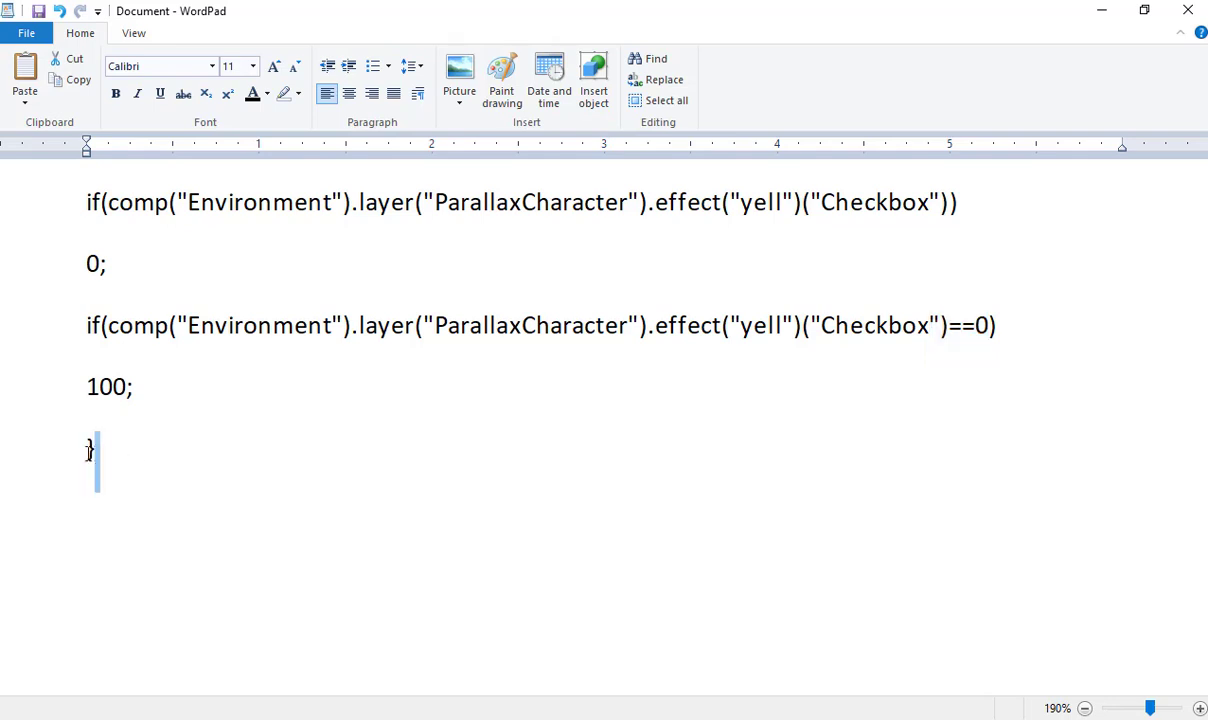
pyautogui.press('BackSpace')
pyautogui.press('BackSpace')
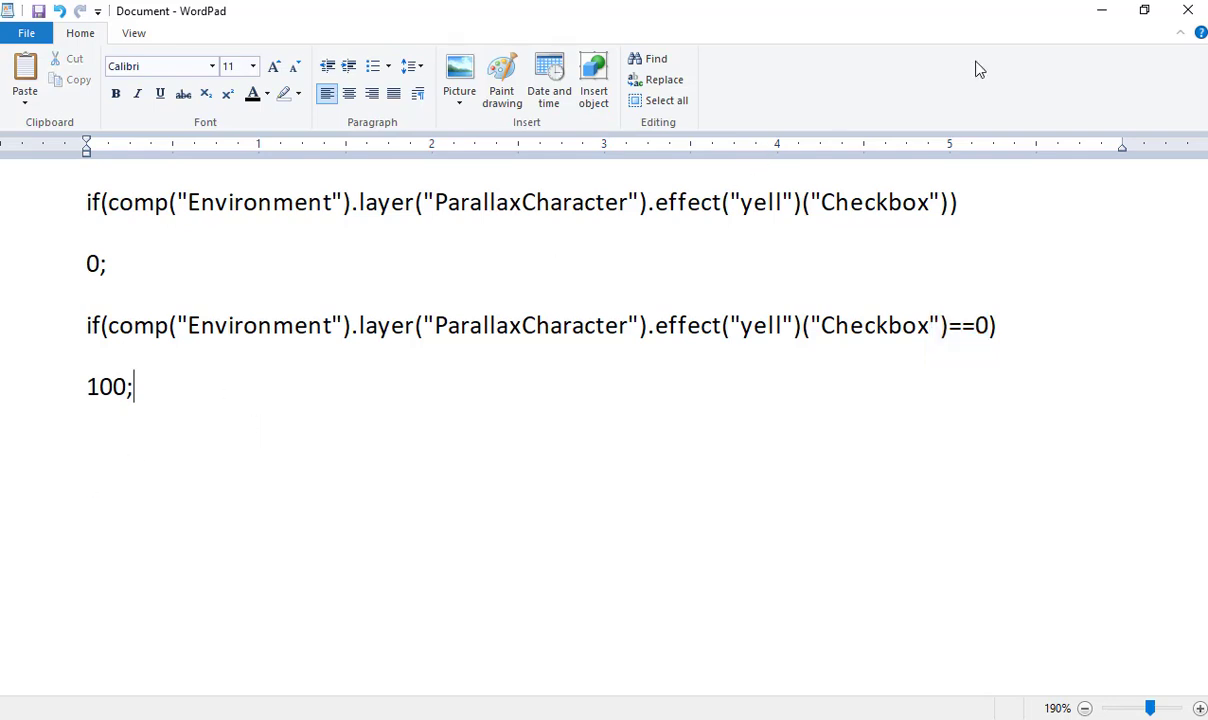
pyautogui.click(1115, 15)
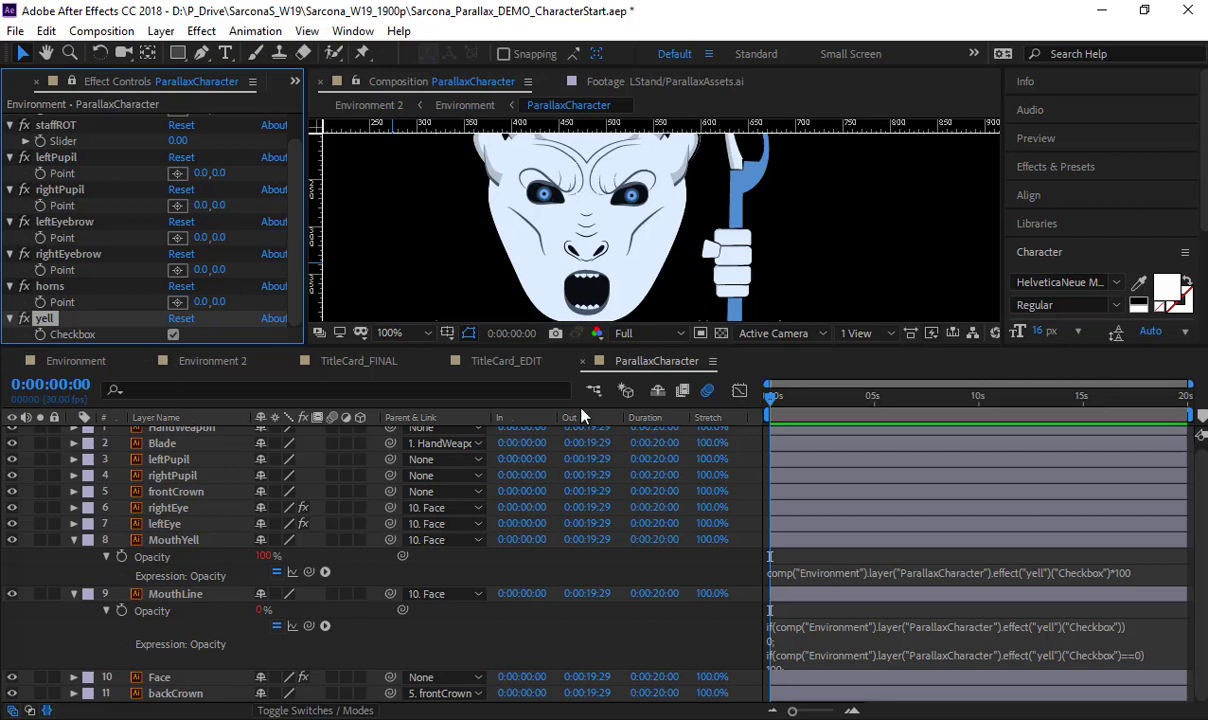
# Toggle the yell checkbox off and on repeatedly to check the switch between the closed and yelling mouths
pyautogui.click(172, 335)
pyautogui.click(172, 335)
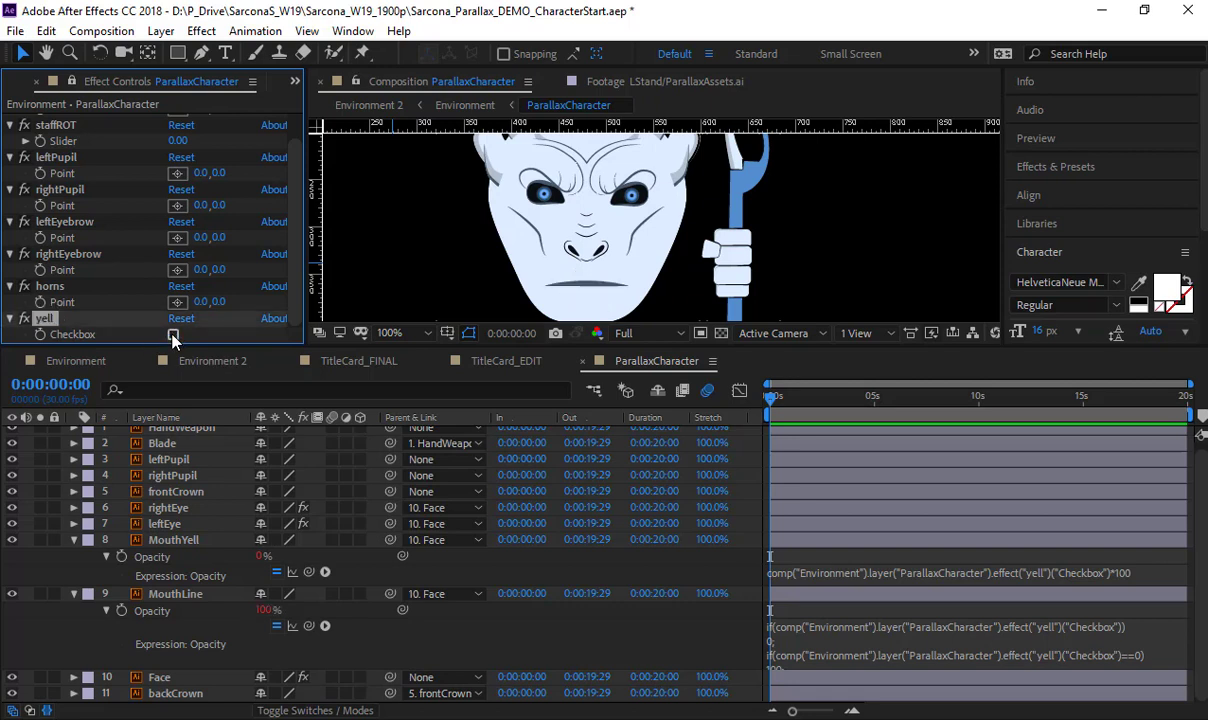
pyautogui.click(172, 335)
pyautogui.click(172, 335)
pyautogui.click(172, 335)
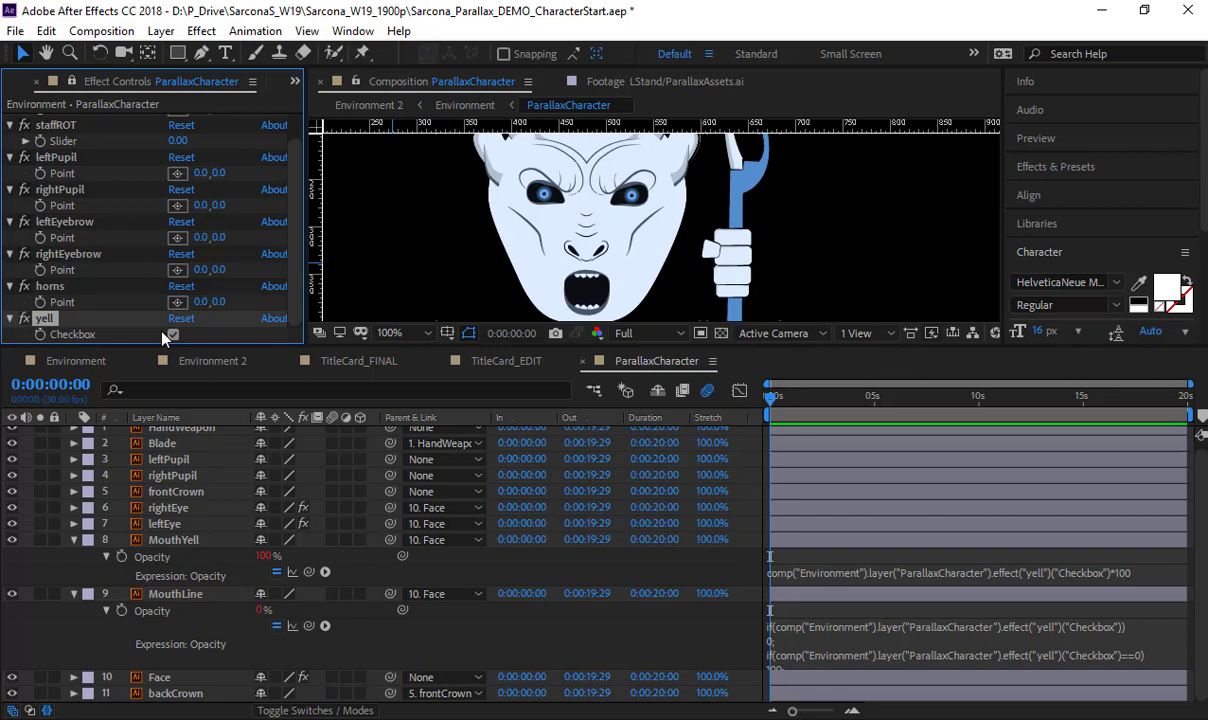
pyautogui.click(171, 335)
pyautogui.click(171, 335)
pyautogui.click(171, 335)
pyautogui.click(171, 335)
# Show more of the character in the composition view and collapse the MouthYell and MouthLine layers
pyautogui.scroll(-2, 665, 275)
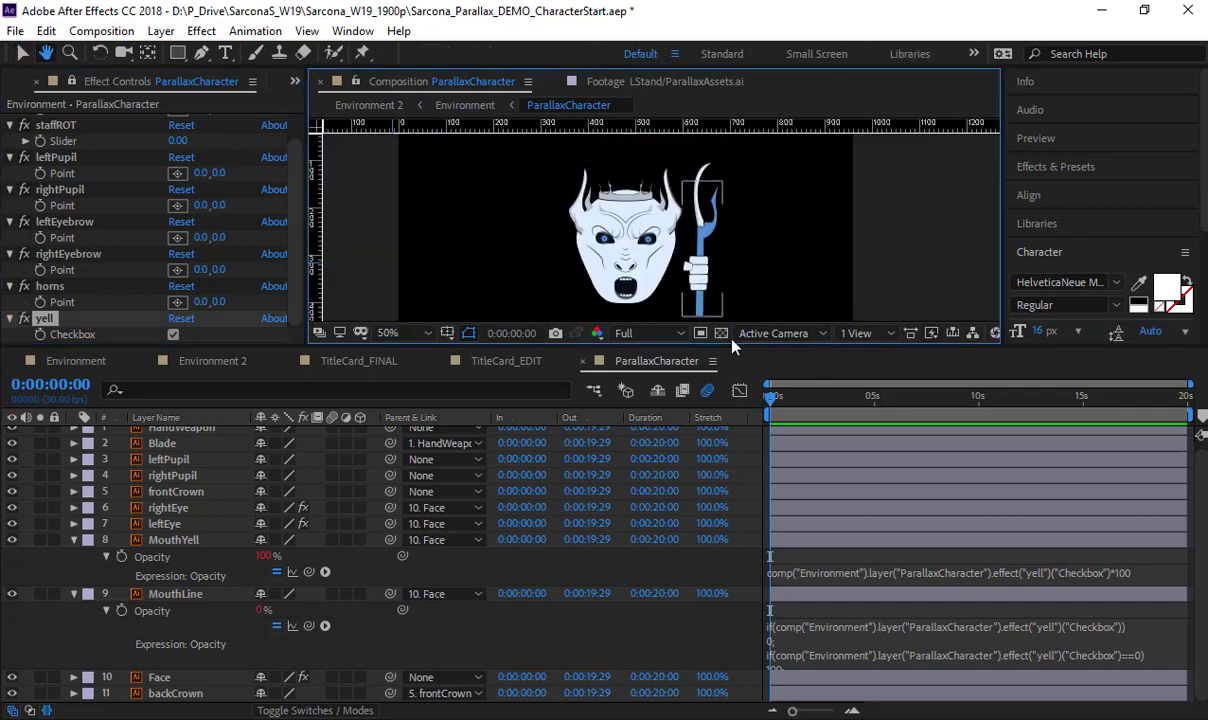
pyautogui.click(73, 539)
pyautogui.click(73, 546)
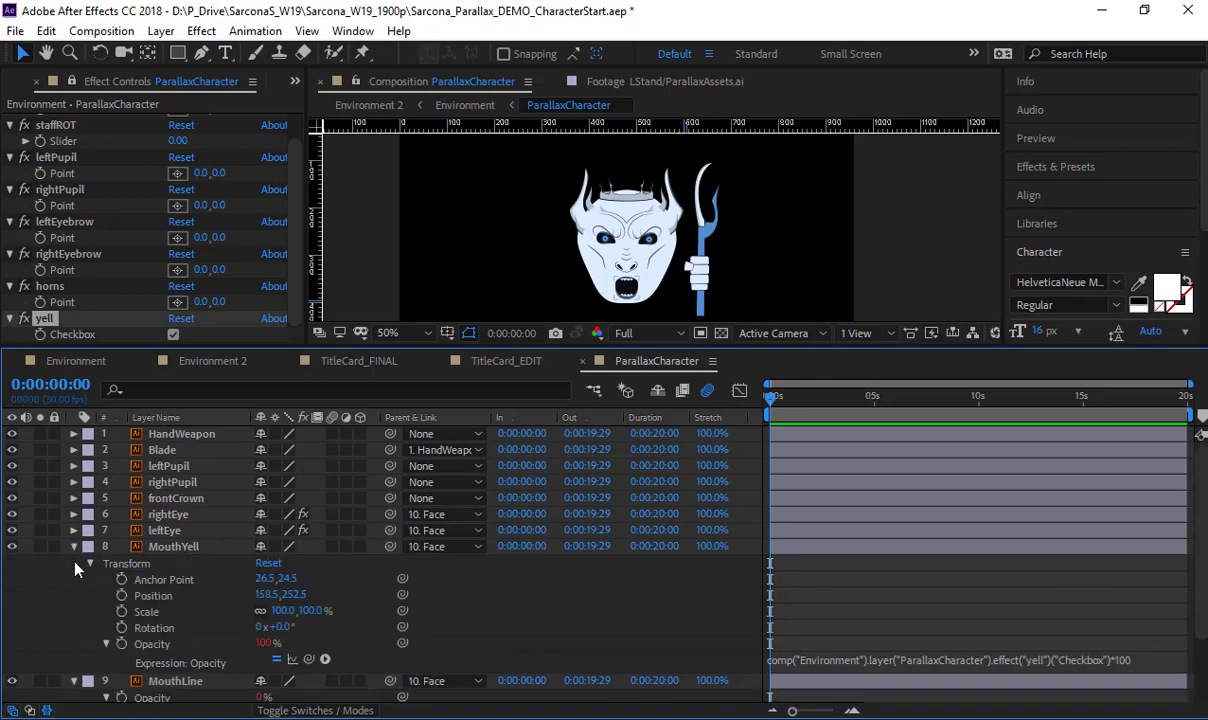
pyautogui.click(73, 546)
pyautogui.click(73, 562)
# In the Environment composition, add a Slider Control to the ParallaxCharacter layer, name it "stretch" and duplicate it
pyautogui.click(82, 360)
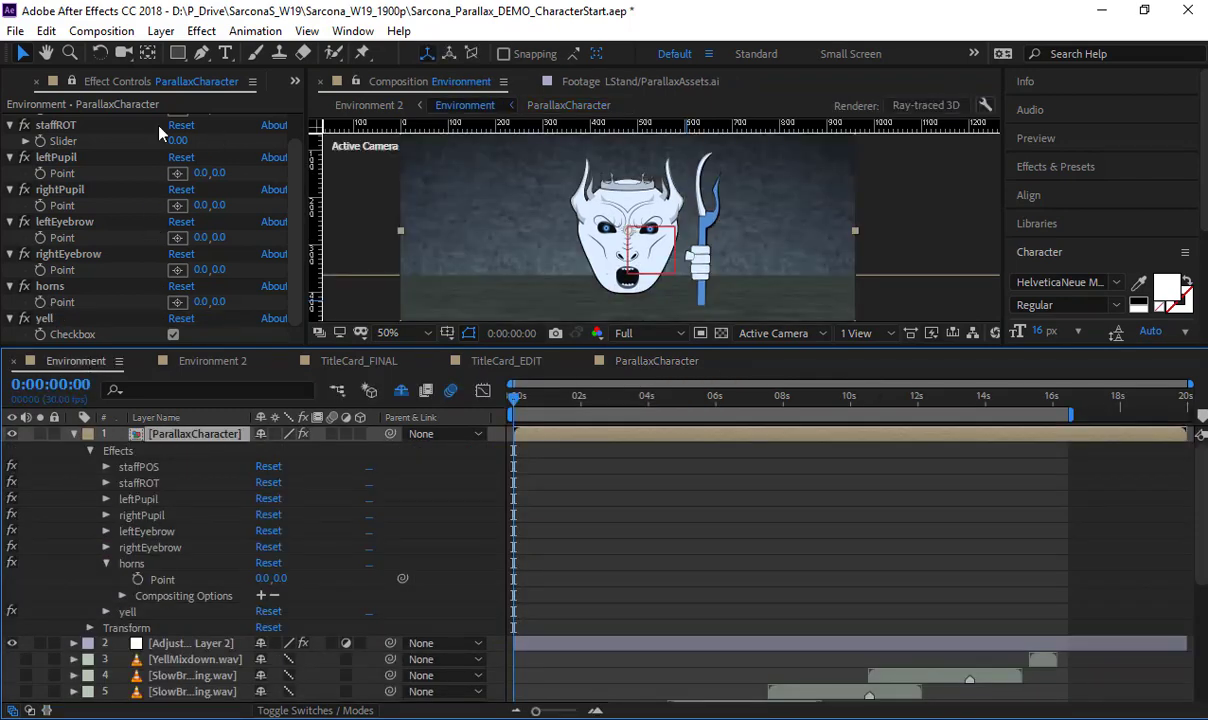
pyautogui.click(200, 31)
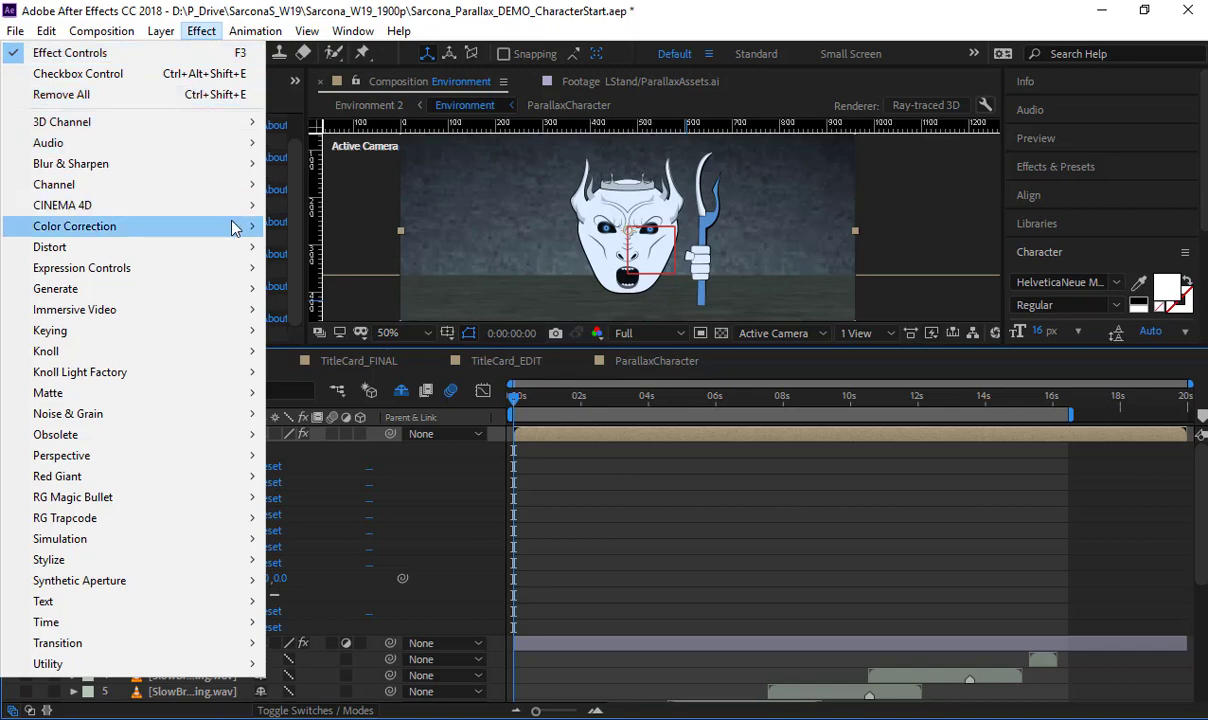
pyautogui.moveTo(228, 268)
pyautogui.click(345, 393)
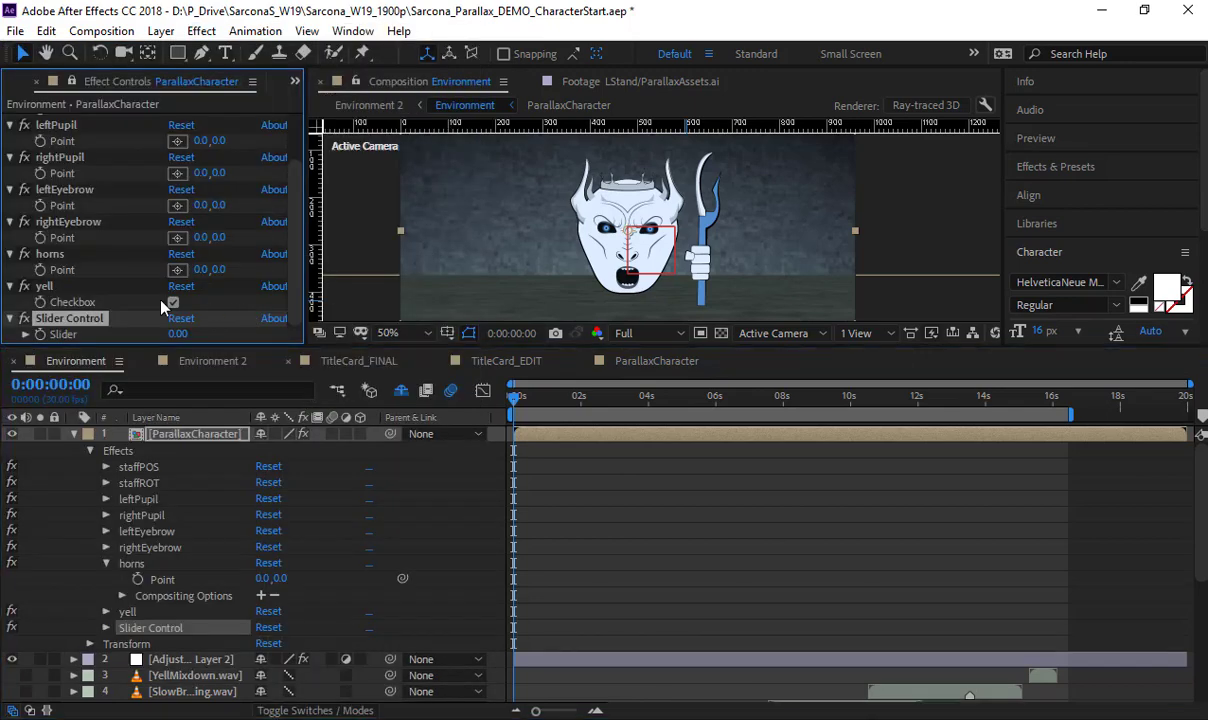
pyautogui.press('Return')
pyautogui.write('stret')
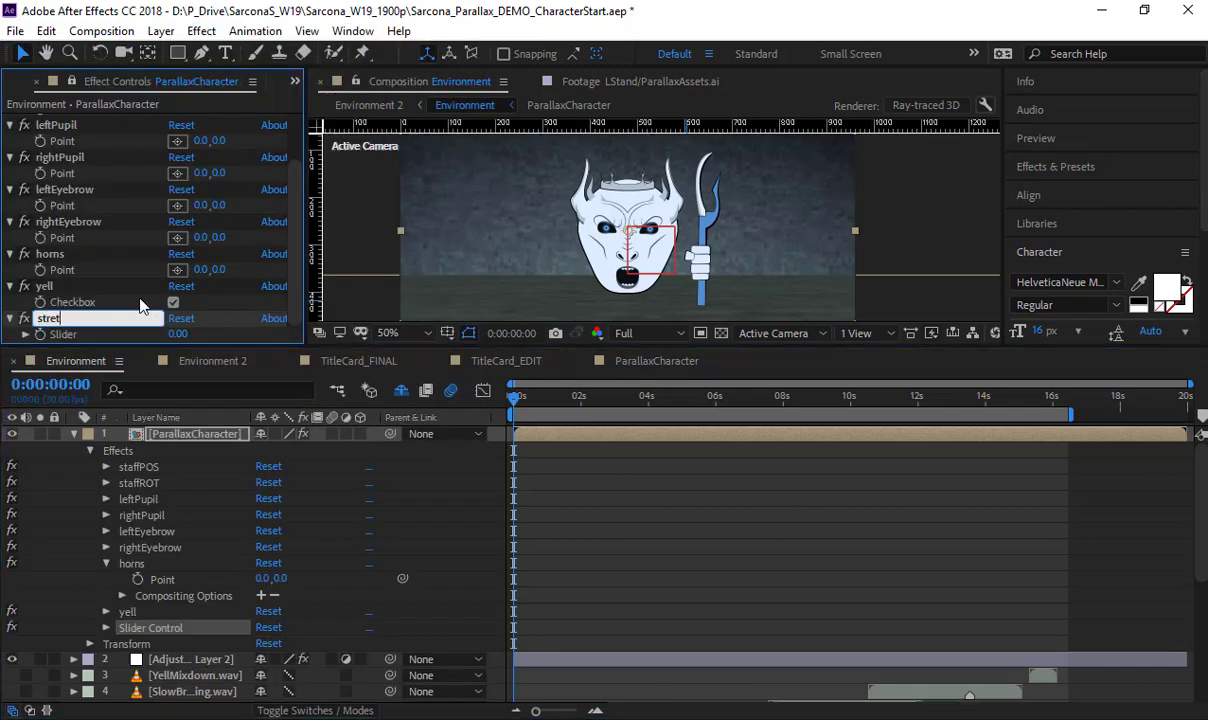
pyautogui.write('ch')
pyautogui.press('Return')
pyautogui.hotkey('ctrl', 'd')
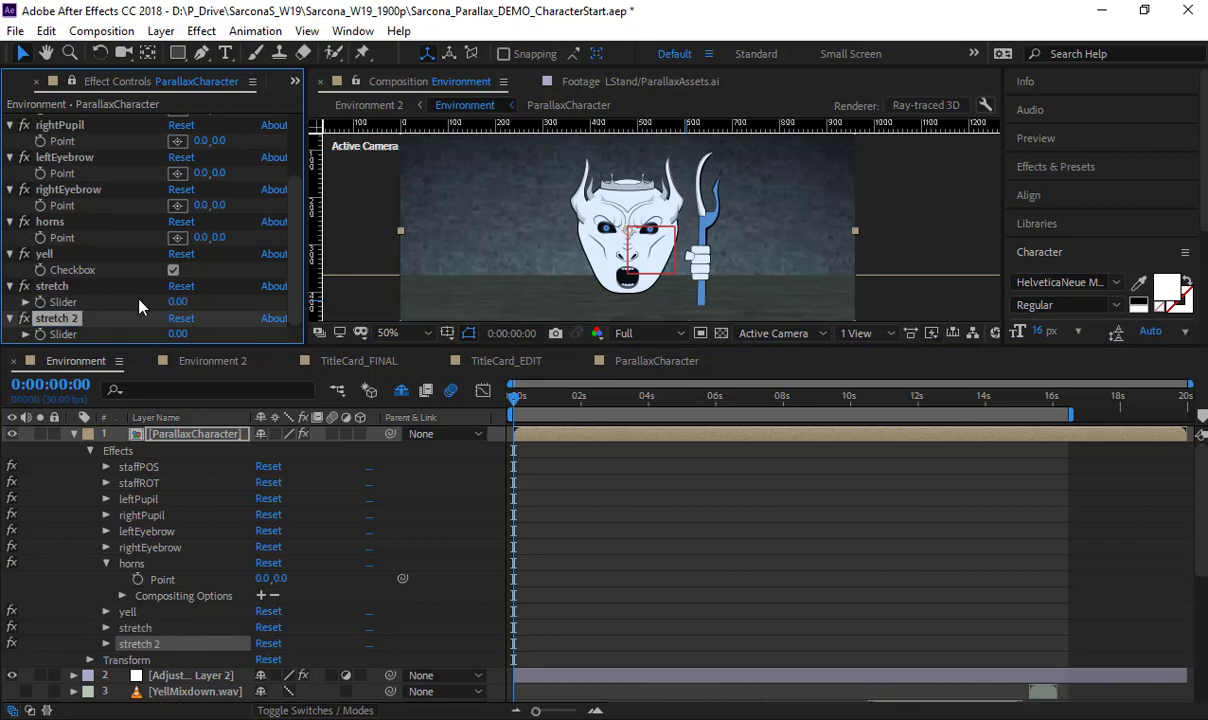
# Rename the duplicated stretch slider effect on the ParallaxCharacter layer as "squash"
pyautogui.press('Return')
pyautogui.write('squash')
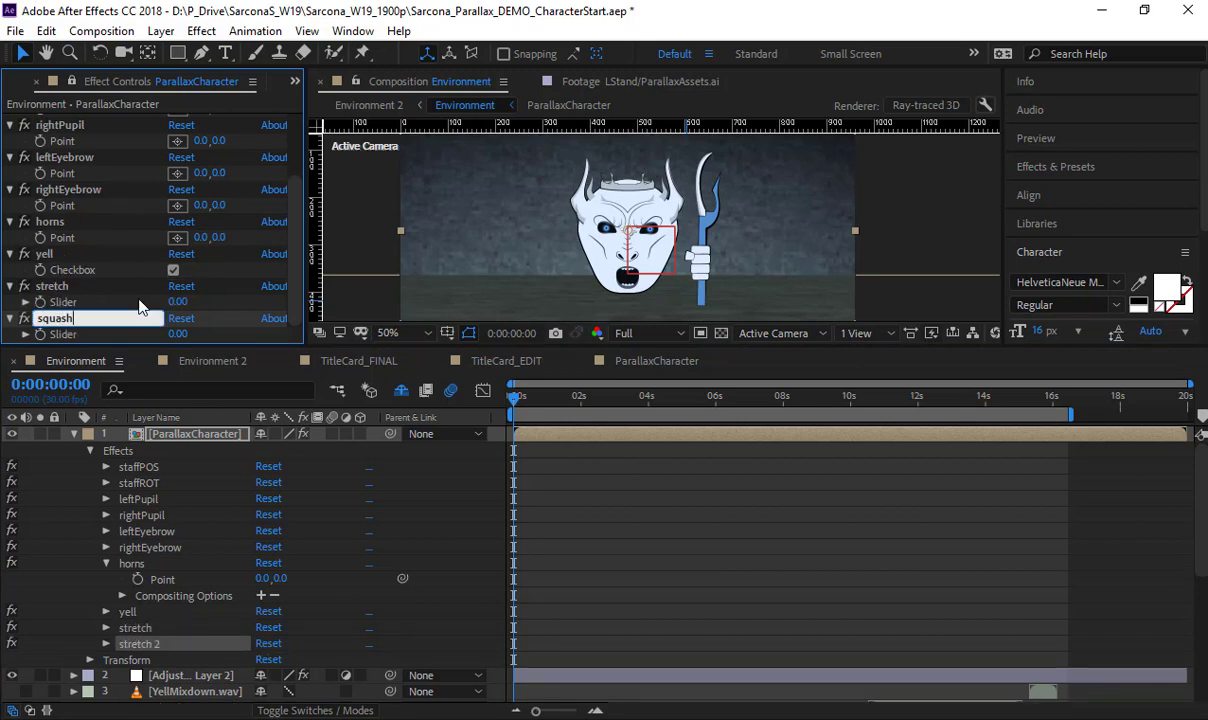
pyautogui.press('Return')
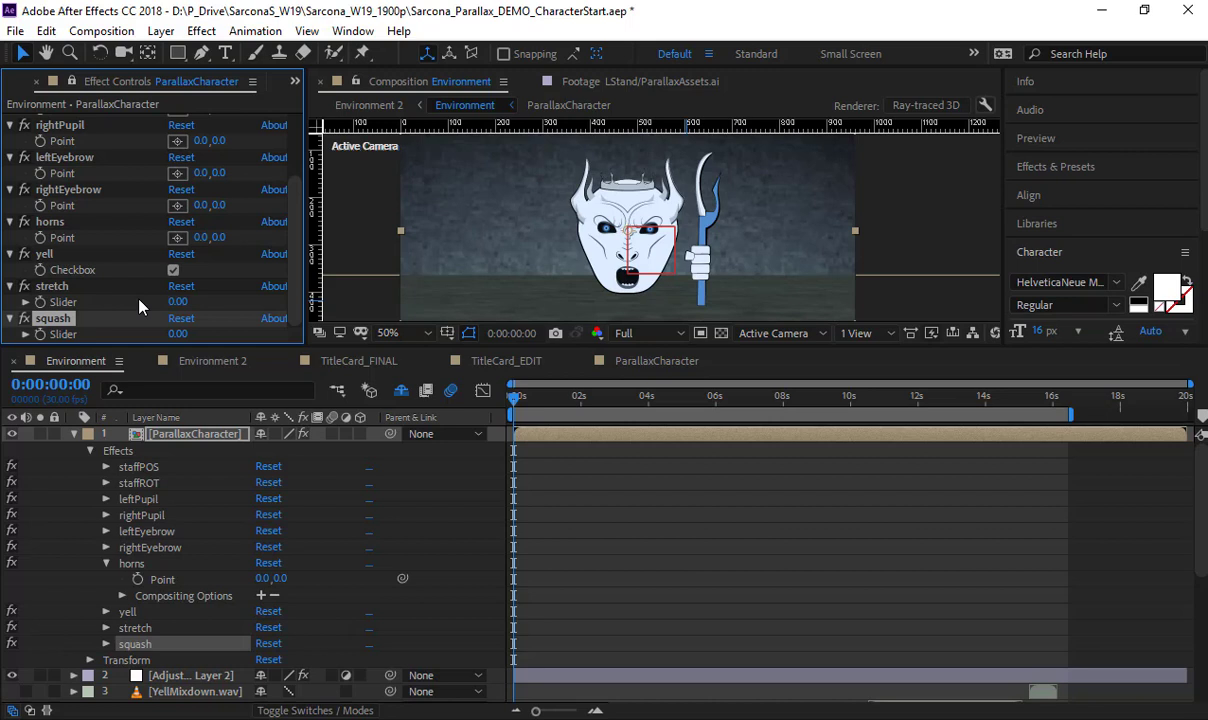
# Open the ParallaxCharacter composition and reveal only the Scale property of the Face layer
pyautogui.click(658, 361)
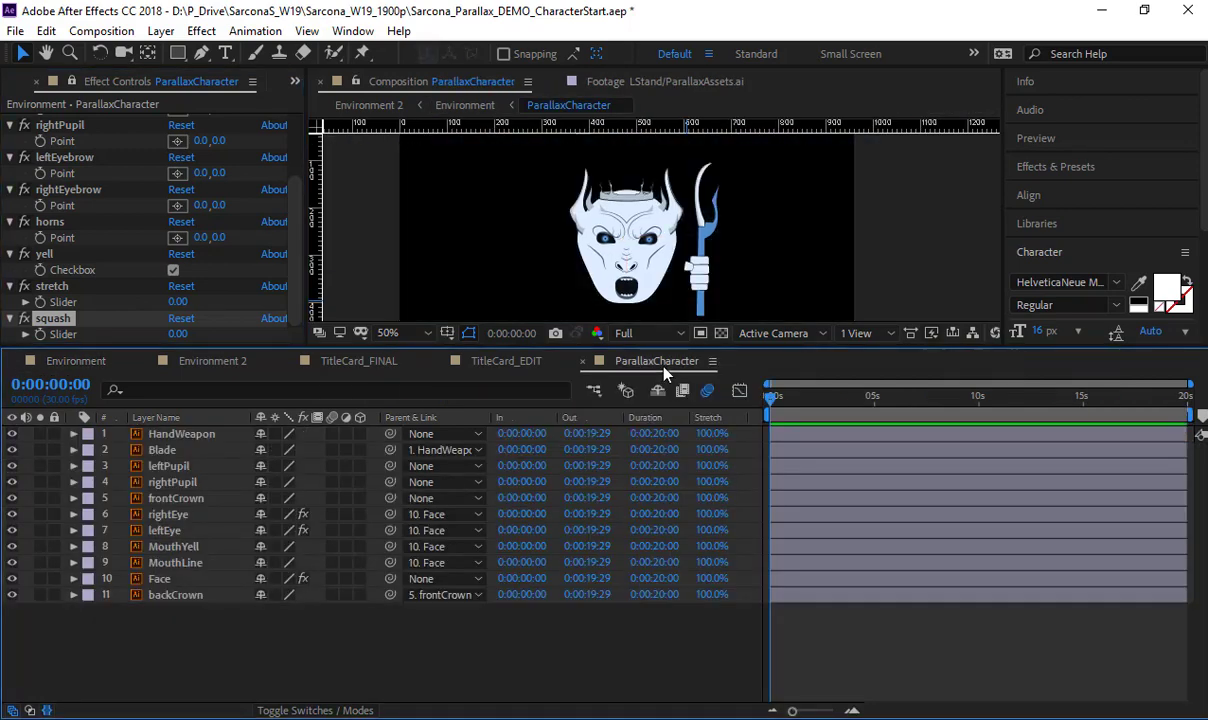
pyautogui.click(172, 582)
pyautogui.click(172, 582)
pyautogui.press('s')
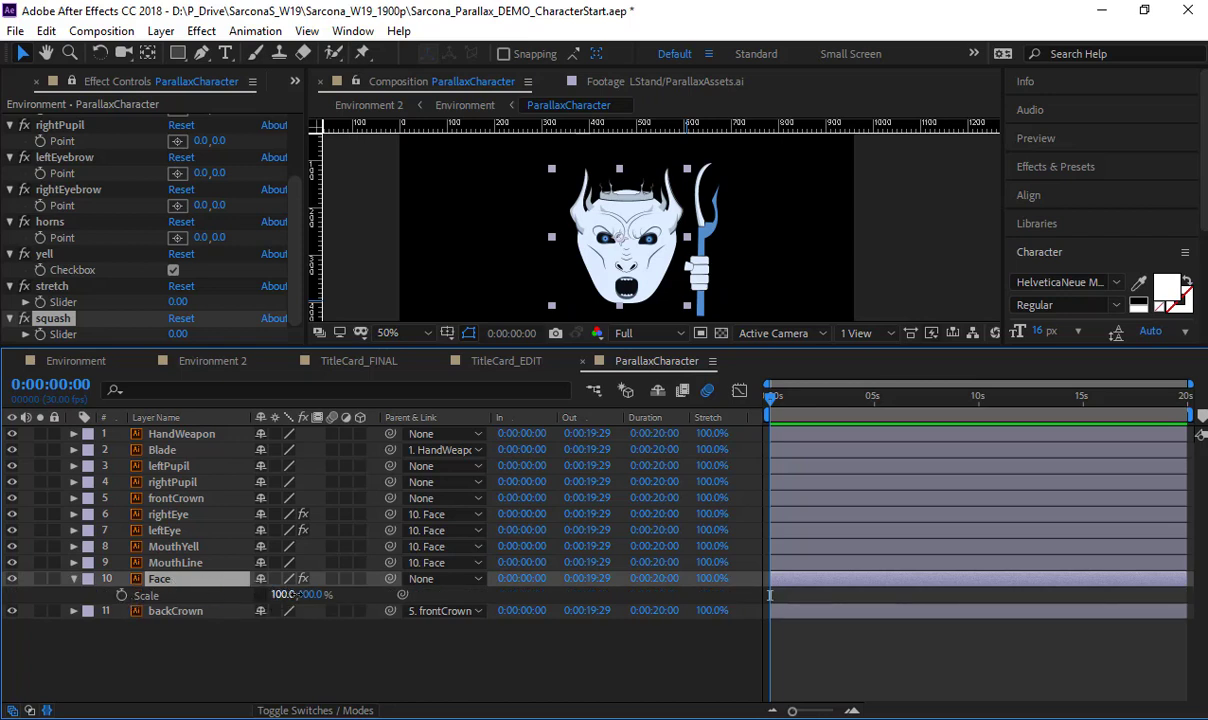
# Try scaling the Face layer's width and height separately, up to a narrow, tall 58% by 148%, and undo each trial
pyautogui.moveTo(297, 594)
pyautogui.mouseDown()
pyautogui.moveTo(278, 590)
pyautogui.moveTo(332, 595)
pyautogui.moveTo(282, 595)
pyautogui.moveTo(299, 595)
pyautogui.mouseUp()
pyautogui.hotkey('ctrl', 'z')
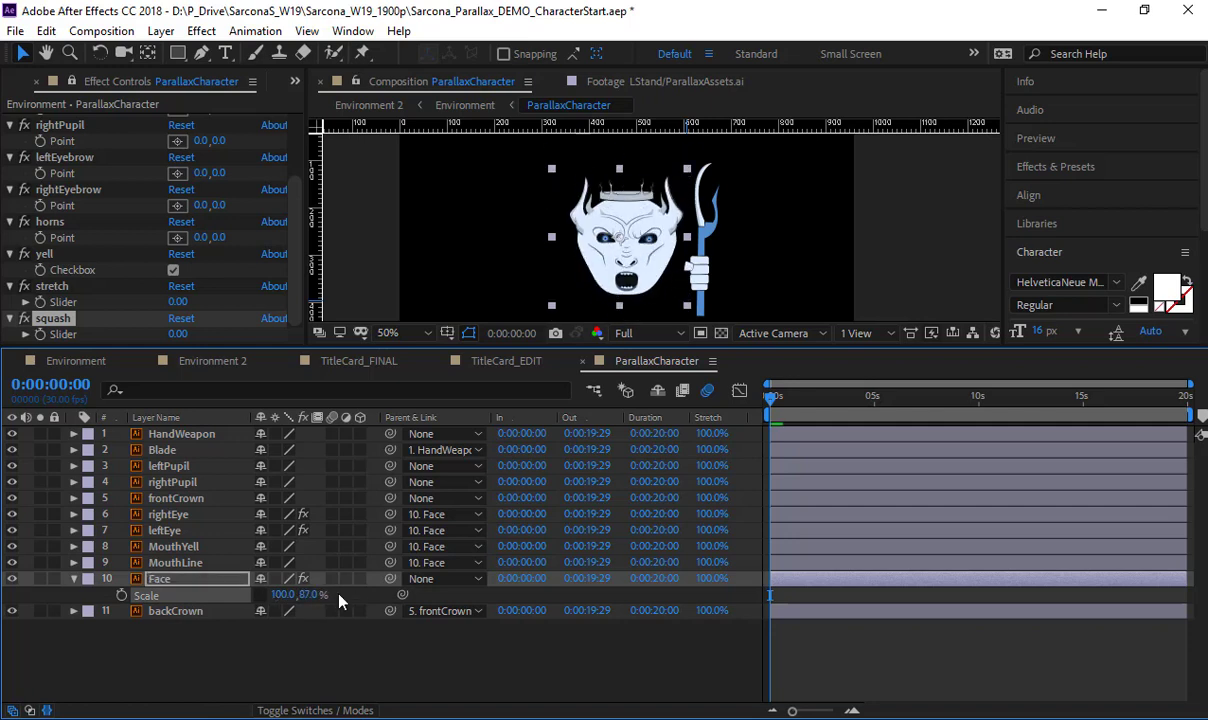
pyautogui.hotkey('ctrl', 'z')
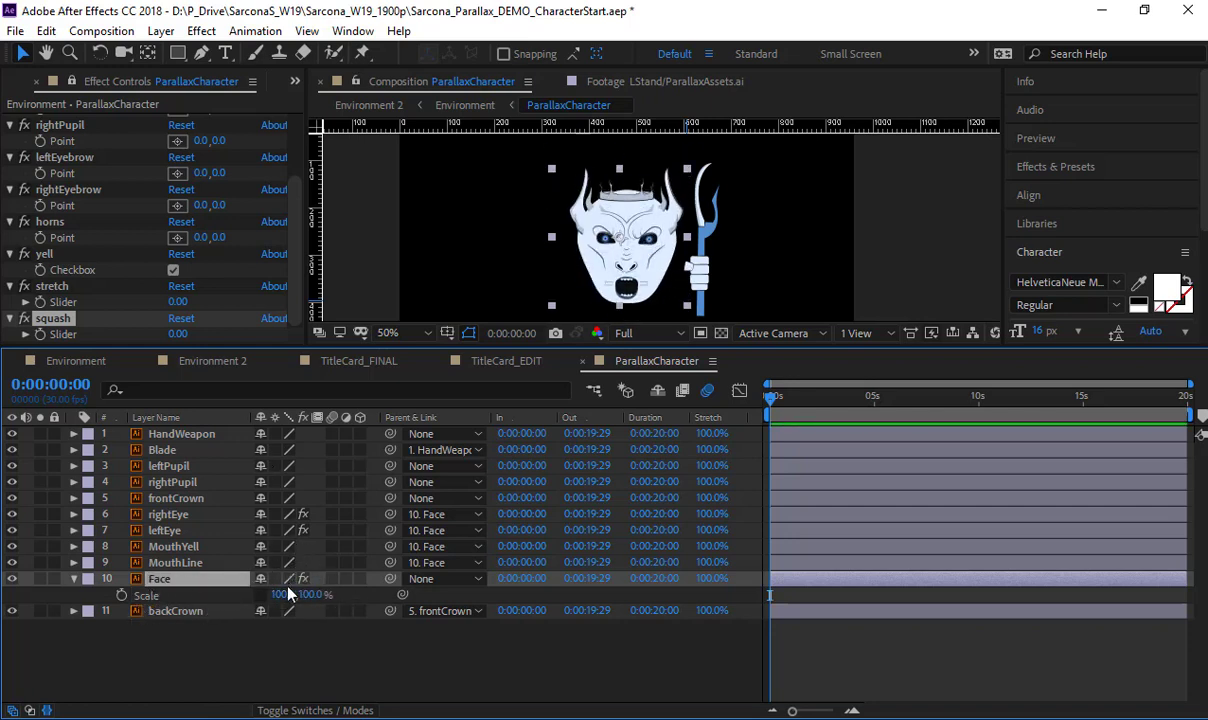
pyautogui.moveTo(313, 597); pyautogui.dragTo(235, 588)
pyautogui.hotkey('ctrl', 'z')
pyautogui.hotkey('ctrl', 'z')
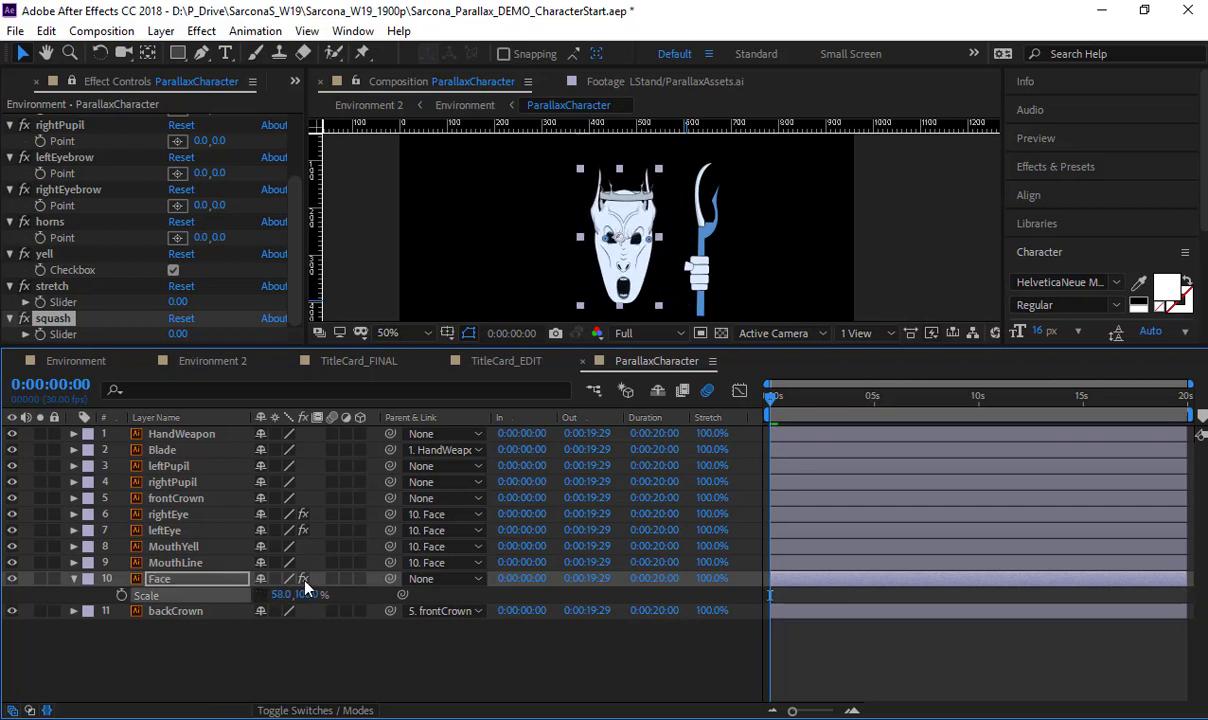
pyautogui.moveTo(310, 596); pyautogui.dragTo(392, 610)
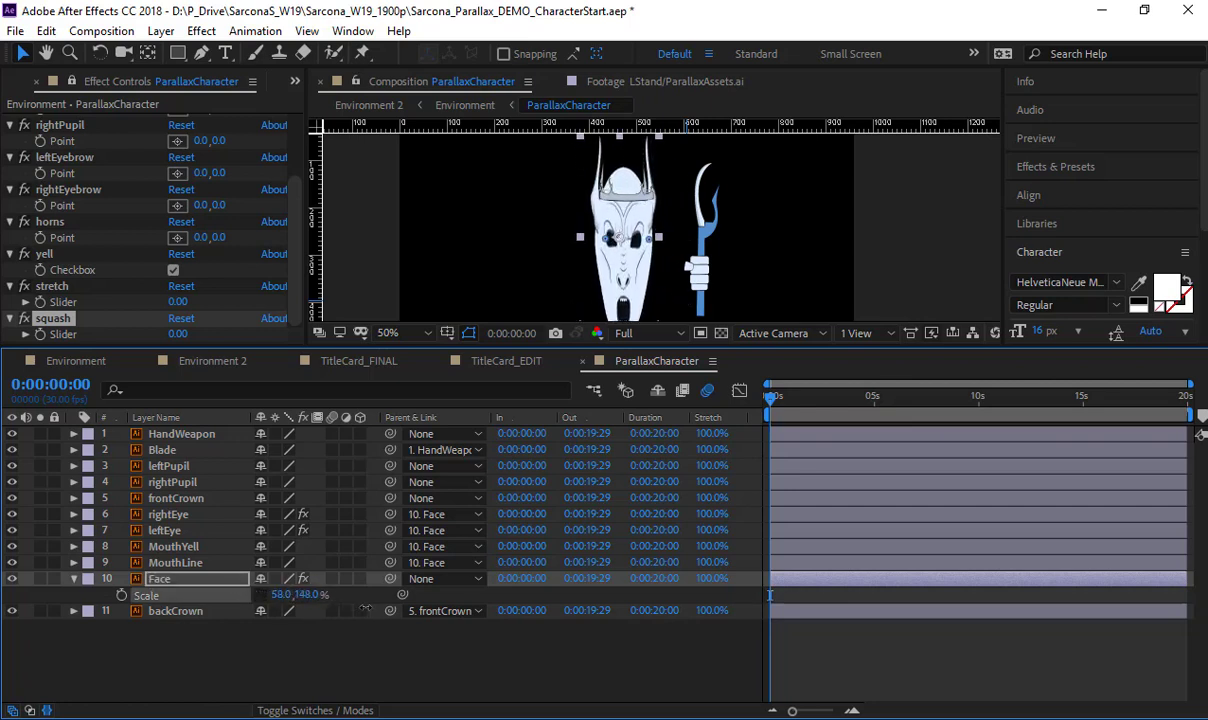
pyautogui.hotkey('ctrl', 'z')
pyautogui.hotkey('ctrl', 'z')
# Try a wide, flat Face scale of 146% by 54% plus one further scale change, and undo both
pyautogui.moveTo(316, 594)
pyautogui.mouseDown()
pyautogui.moveTo(335, 595)
pyautogui.moveTo(270, 608)
pyautogui.moveTo(325, 595)
pyautogui.mouseUp()
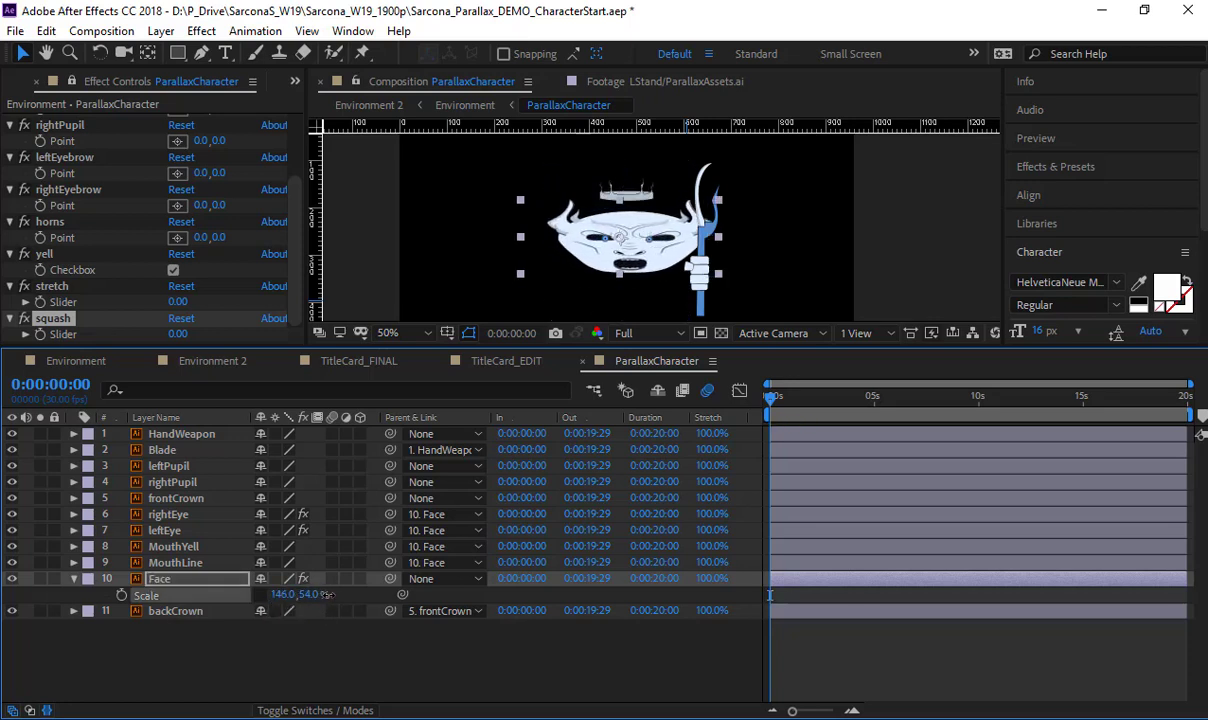
pyautogui.hotkey('ctrl', 'z')
pyautogui.hotkey('ctrl', 'z')
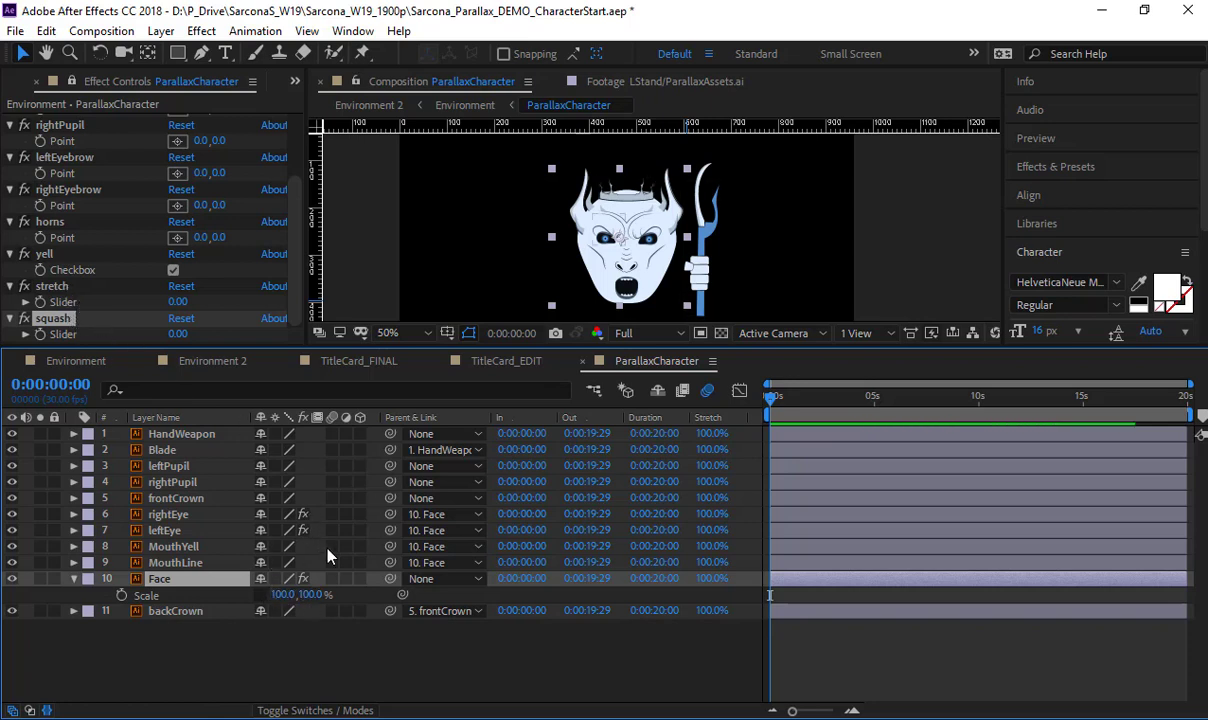
pyautogui.moveTo(284, 594); pyautogui.dragTo(390, 593)
pyautogui.hotkey('ctrl', 'z')
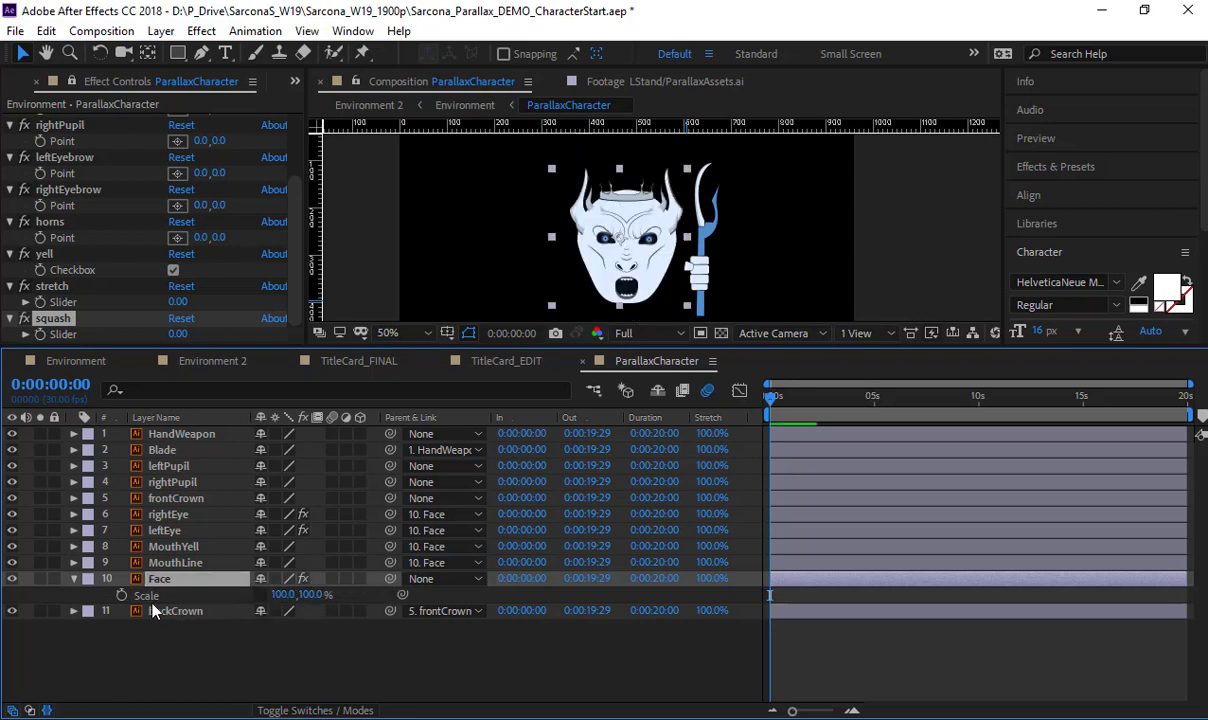
# Add a Scale expression to the Face layer linked to its own transform.scale[0], and paste a copy into the WordPad document
pyautogui.keyDown('alt'); pyautogui.click(121, 595); pyautogui.keyUp('alt')
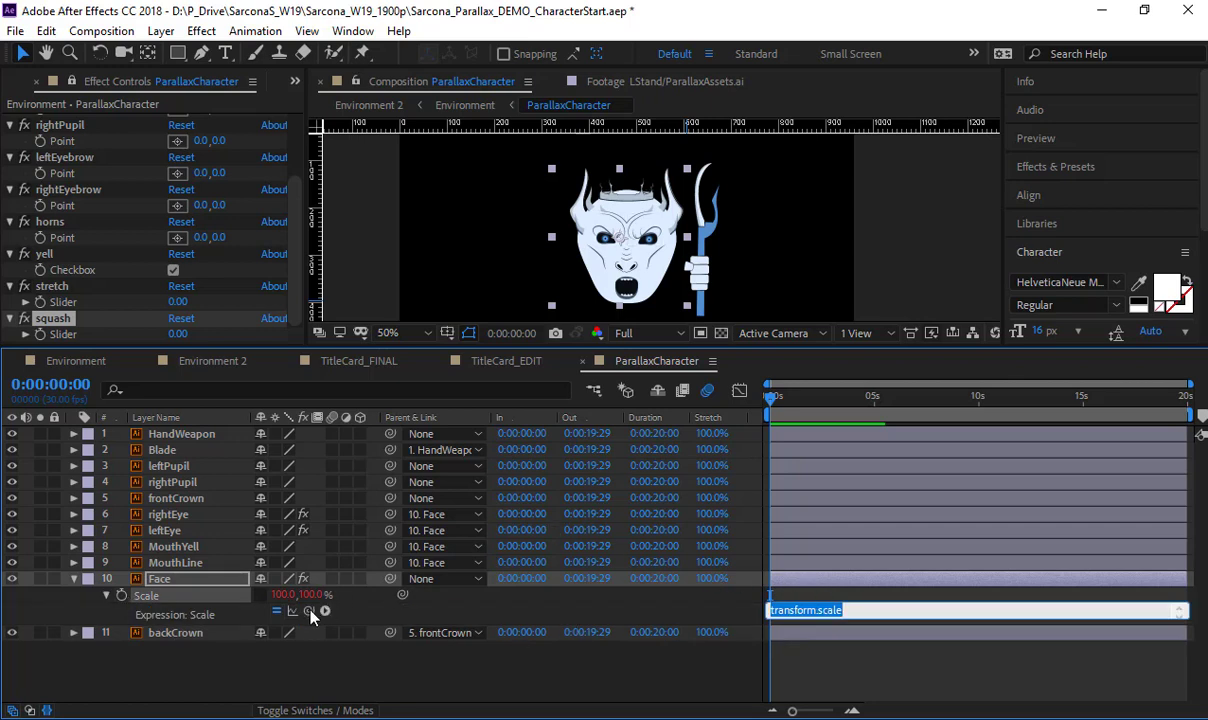
pyautogui.moveTo(310, 611); pyautogui.dragTo(283, 597)
pyautogui.moveTo(854, 622); pyautogui.dragTo(857, 690)
pyautogui.click(856, 640)
pyautogui.hotkey('ctrl', 'c')
pyautogui.hotkey('alt', 'Tab')
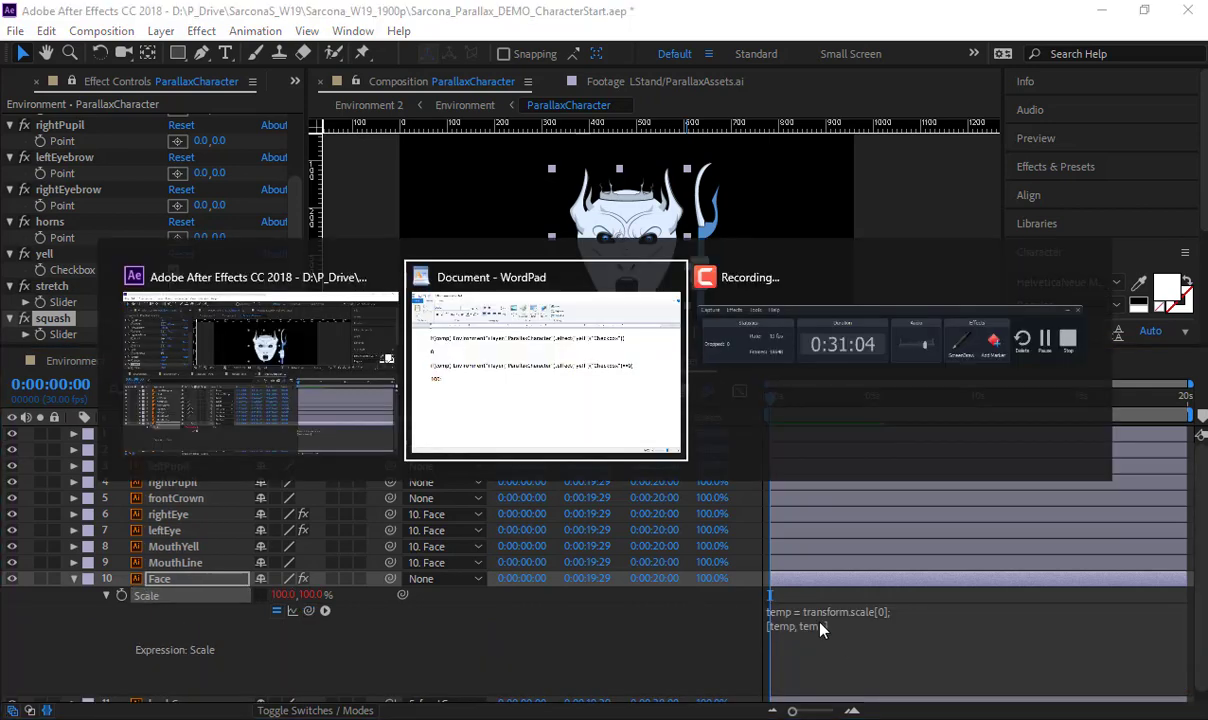
pyautogui.press('Return')
pyautogui.hotkey('ctrl', 'v')
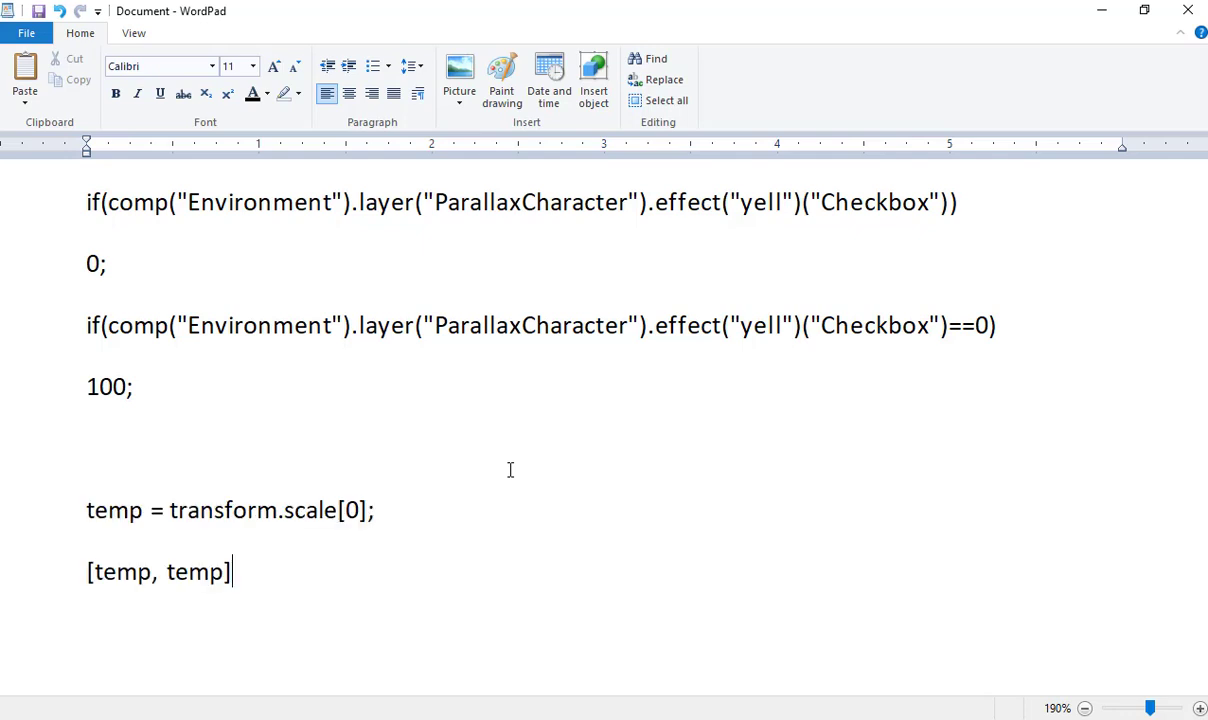
# Replace the pasted temp definition in WordPad with the lines "x = squash;" and "y=stretch;"
pyautogui.keyDown('shift'); pyautogui.click(81, 529); pyautogui.keyUp('shift')
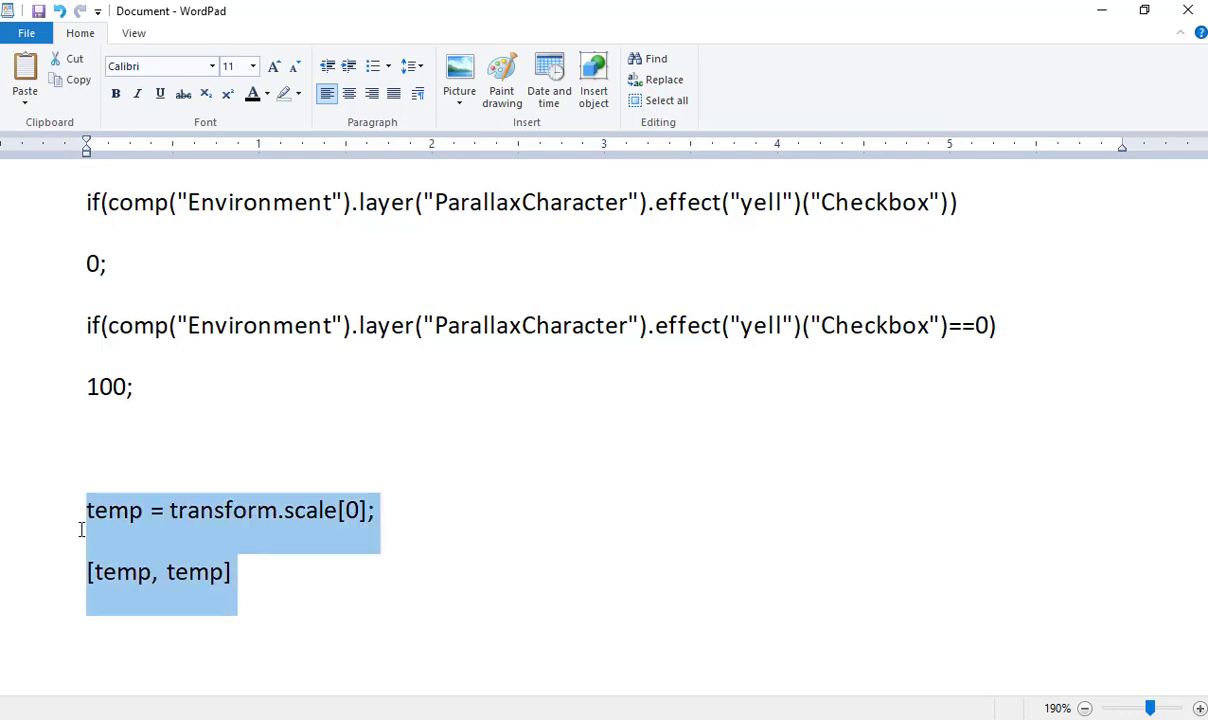
pyautogui.click(81, 530)
pyautogui.click(100, 519)
pyautogui.doubleClick(109, 515)
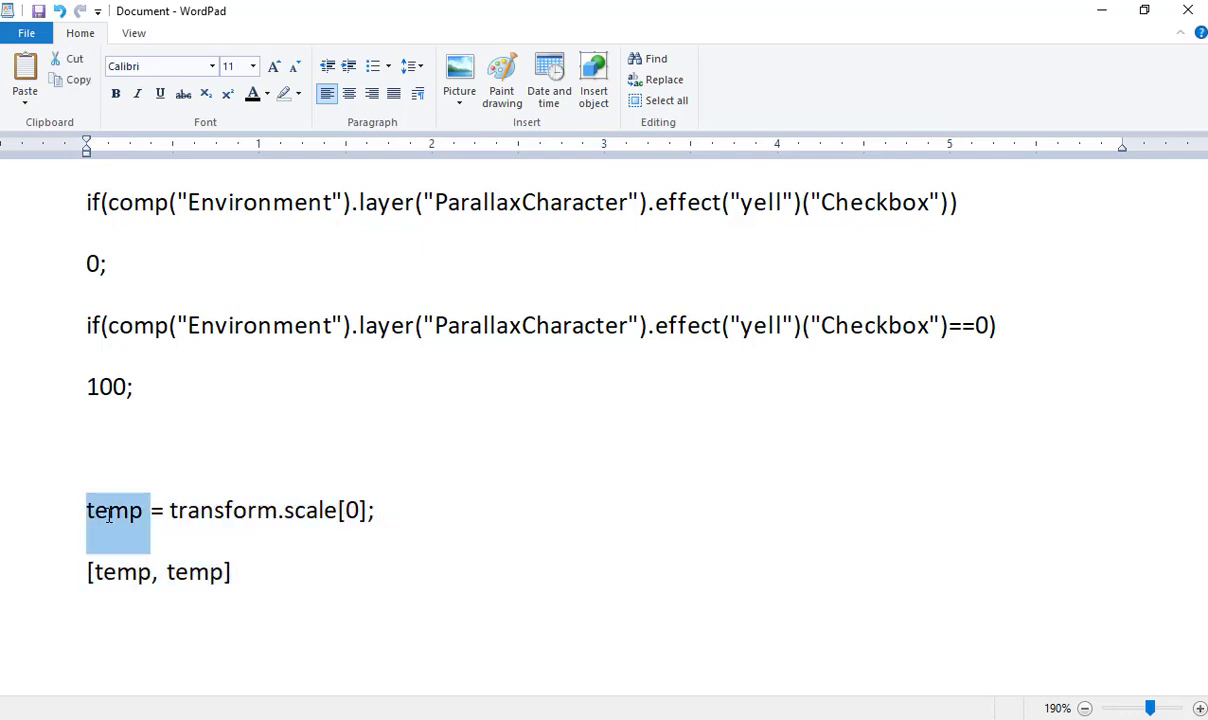
pyautogui.write('x')
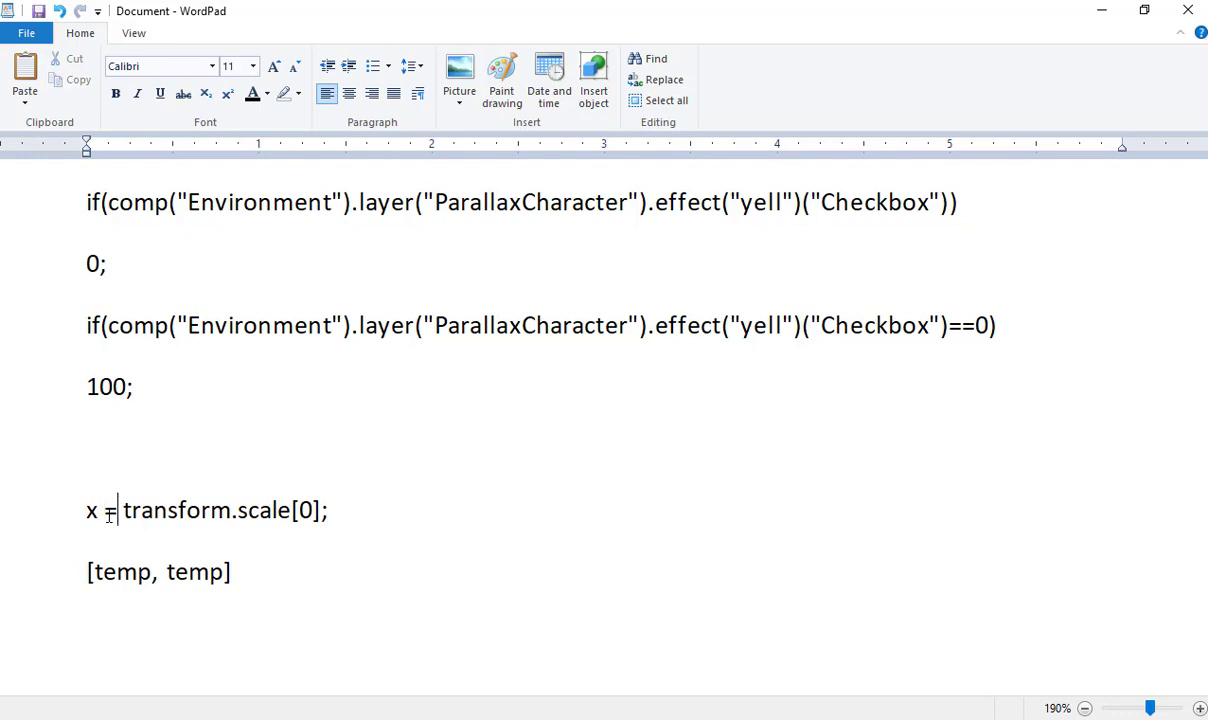
pyautogui.hotkey('shift', 'End')
pyautogui.write('squash;')
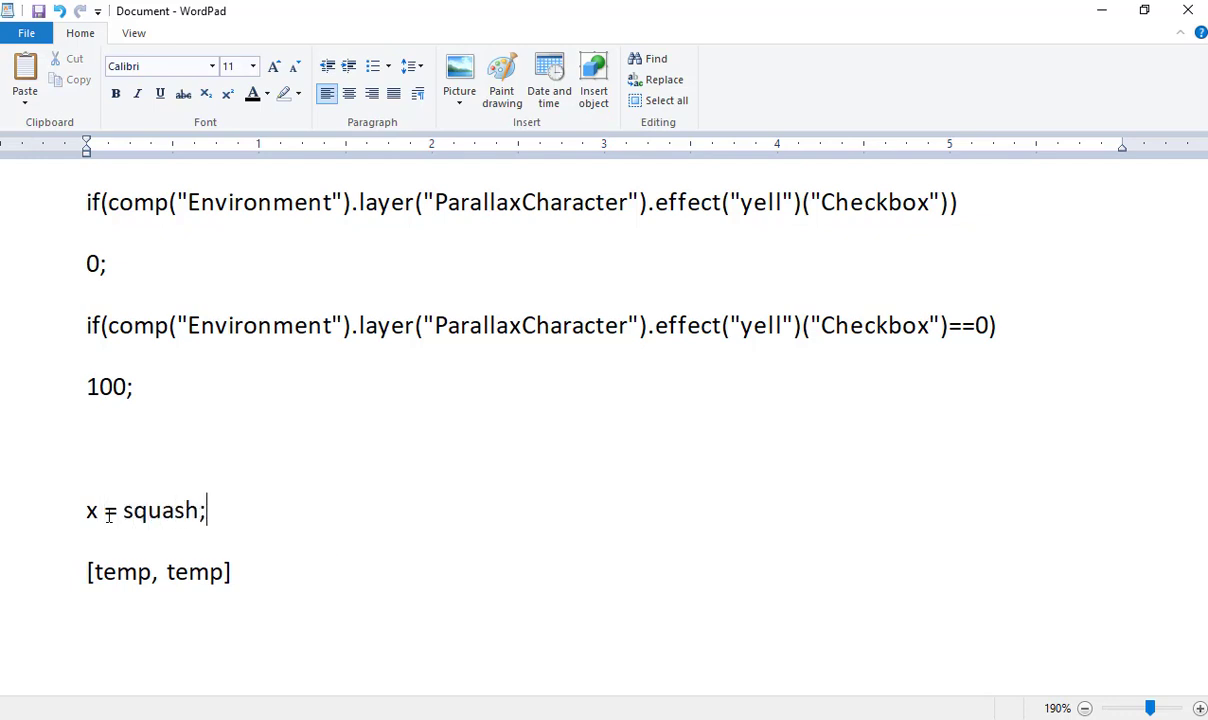
pyautogui.press('Return')
pyautogui.write('y=')
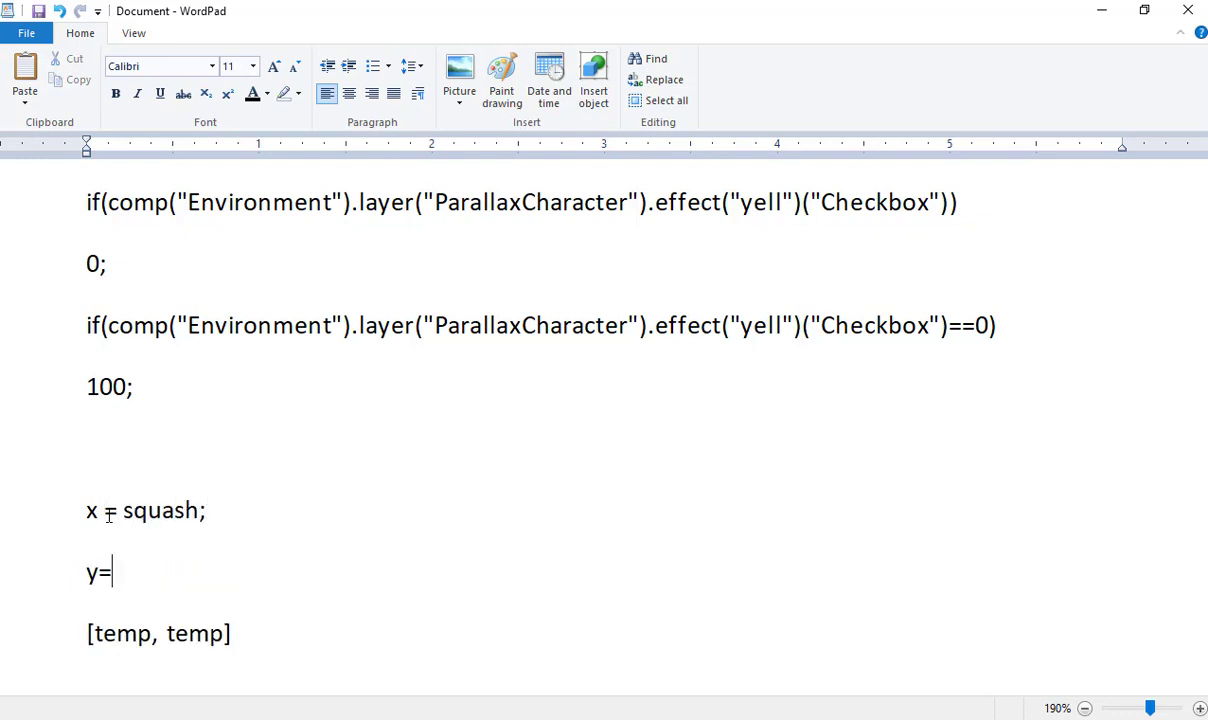
pyautogui.write('stretch;')
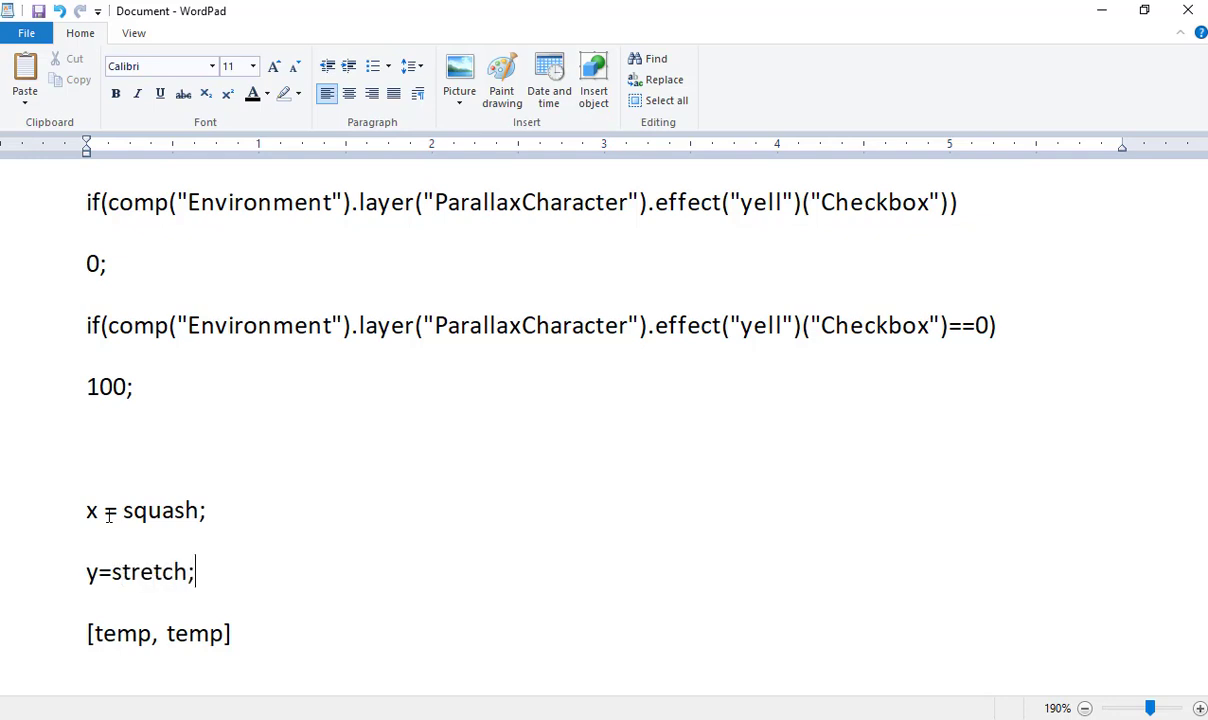
# Change the pasted array "[temp, temp]" in WordPad to "[x, y]"
pyautogui.press('Left')
pyautogui.hotkey('shift', 'Left')
pyautogui.hotkey('shift', 'Left')
pyautogui.hotkey('shift', 'Left')
pyautogui.hotkey('shift', 'Left')
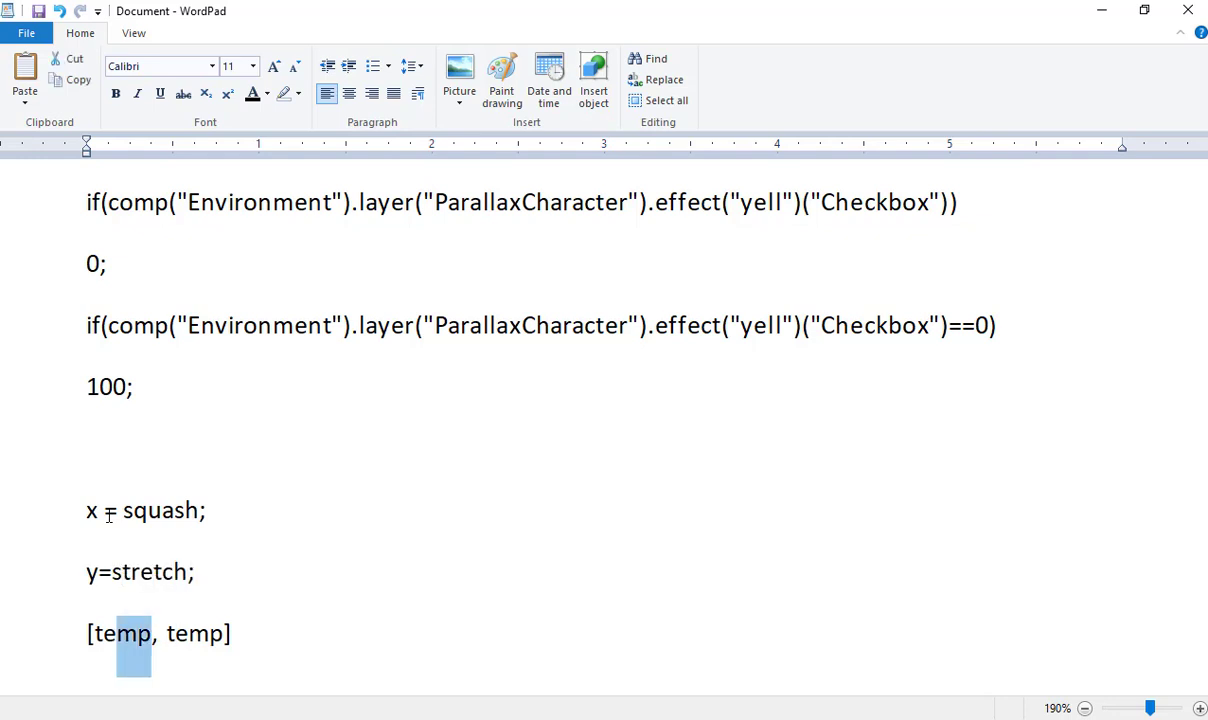
pyautogui.write('x')
pyautogui.press('Right')
pyautogui.press('Right')
pyautogui.hotkey('shift', 'Right')
pyautogui.hotkey('shift', 'Right')
pyautogui.hotkey('shift', 'Right')
pyautogui.hotkey('shift', 'Right')
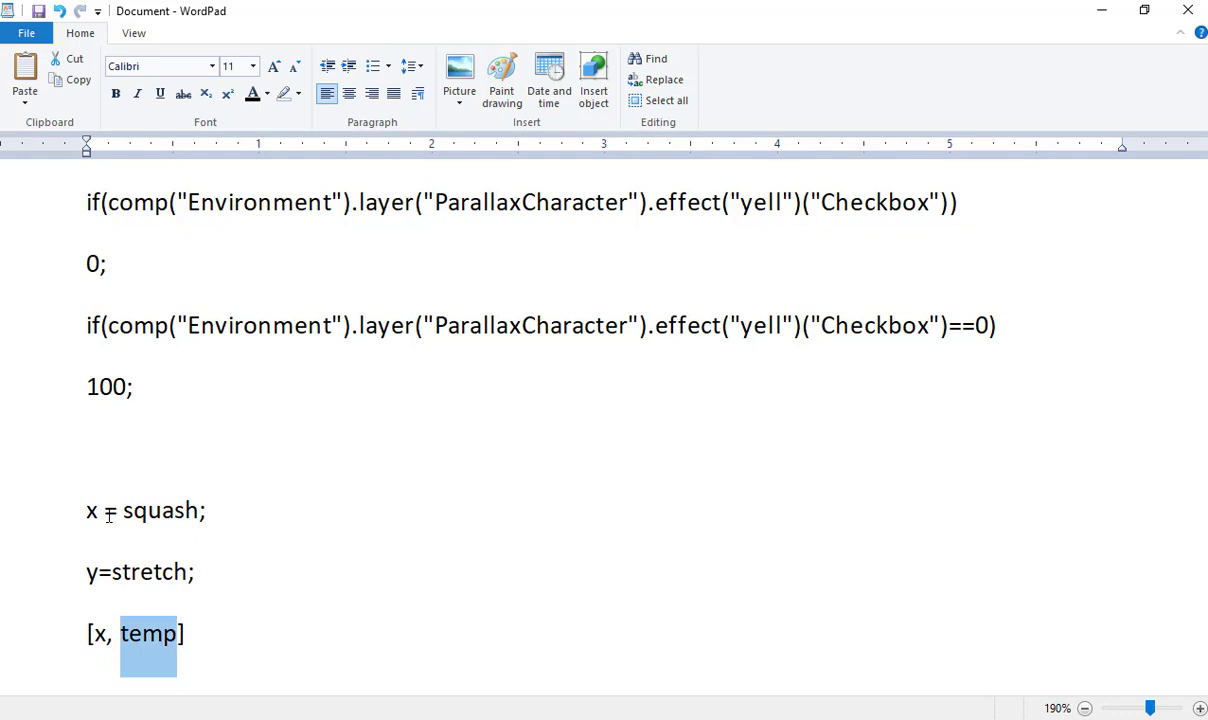
pyautogui.write('y')
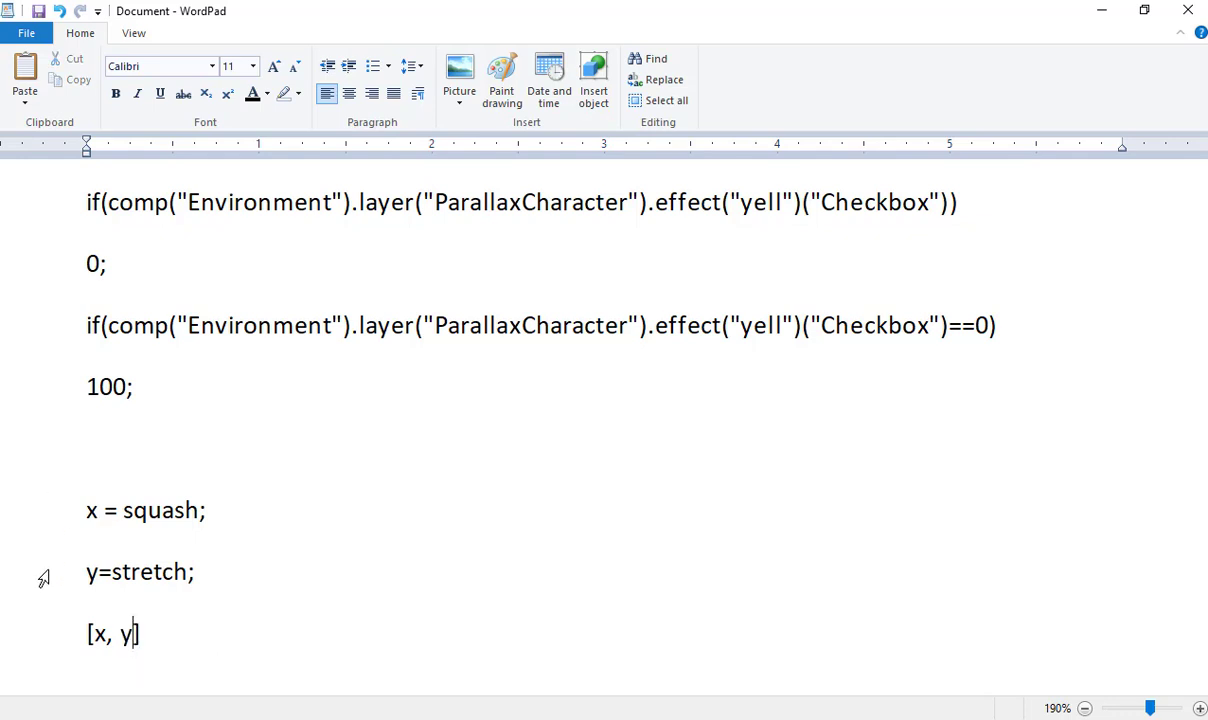
# Back in After Effects, define x in the Face Scale expression as the squash slider of ParallaxCharacter in Environment, ending the line with a semicolon
pyautogui.hotkey('alt', 'Tab')
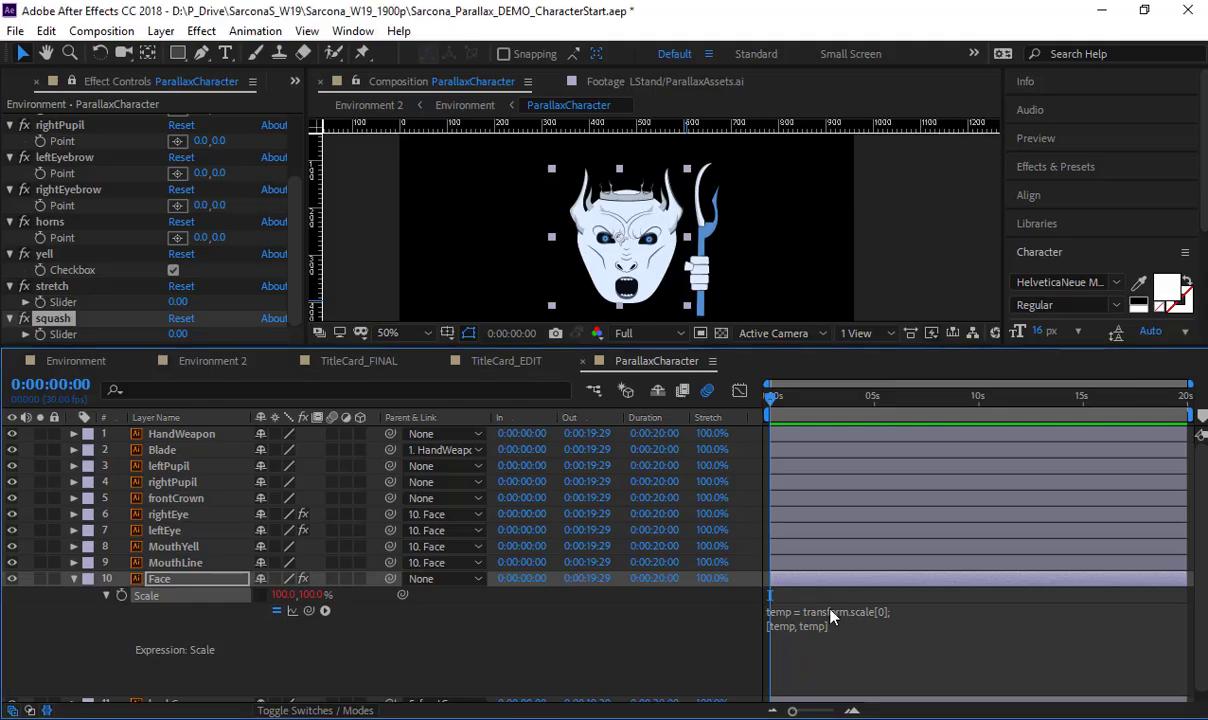
pyautogui.click(801, 608)
pyautogui.moveTo(798, 609); pyautogui.dragTo(919, 601)
pyautogui.write('x = t')
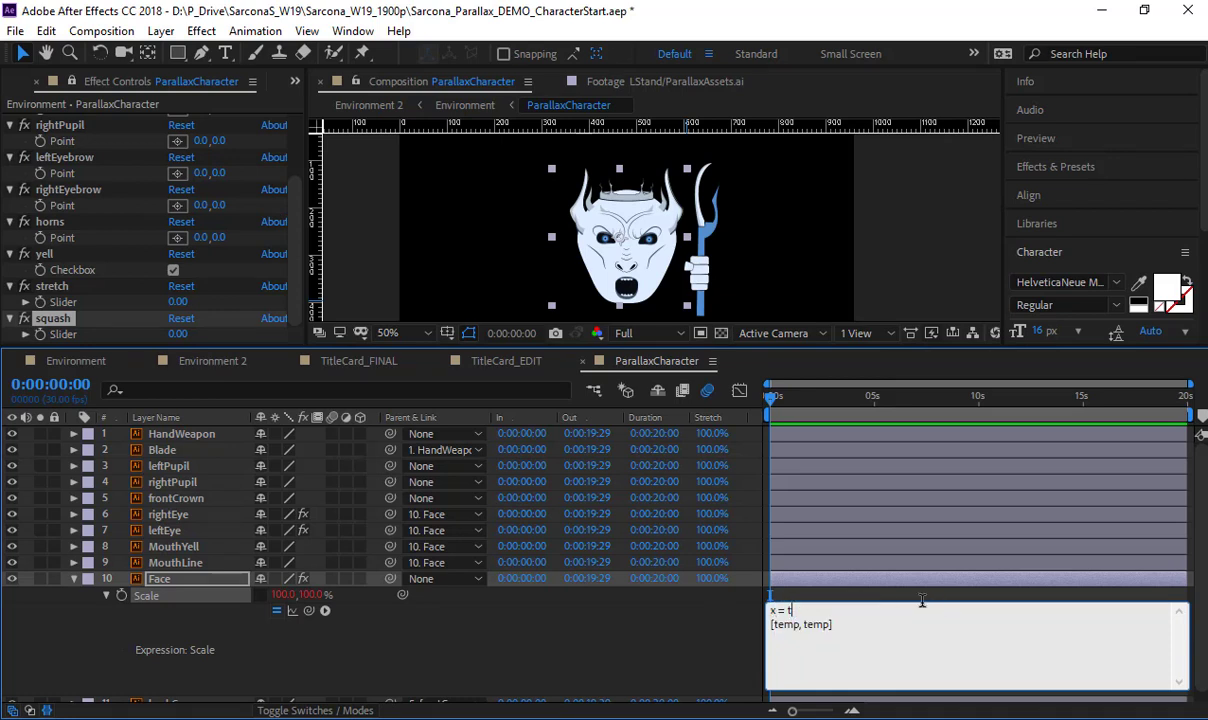
pyautogui.moveTo(316, 610); pyautogui.dragTo(62, 334)
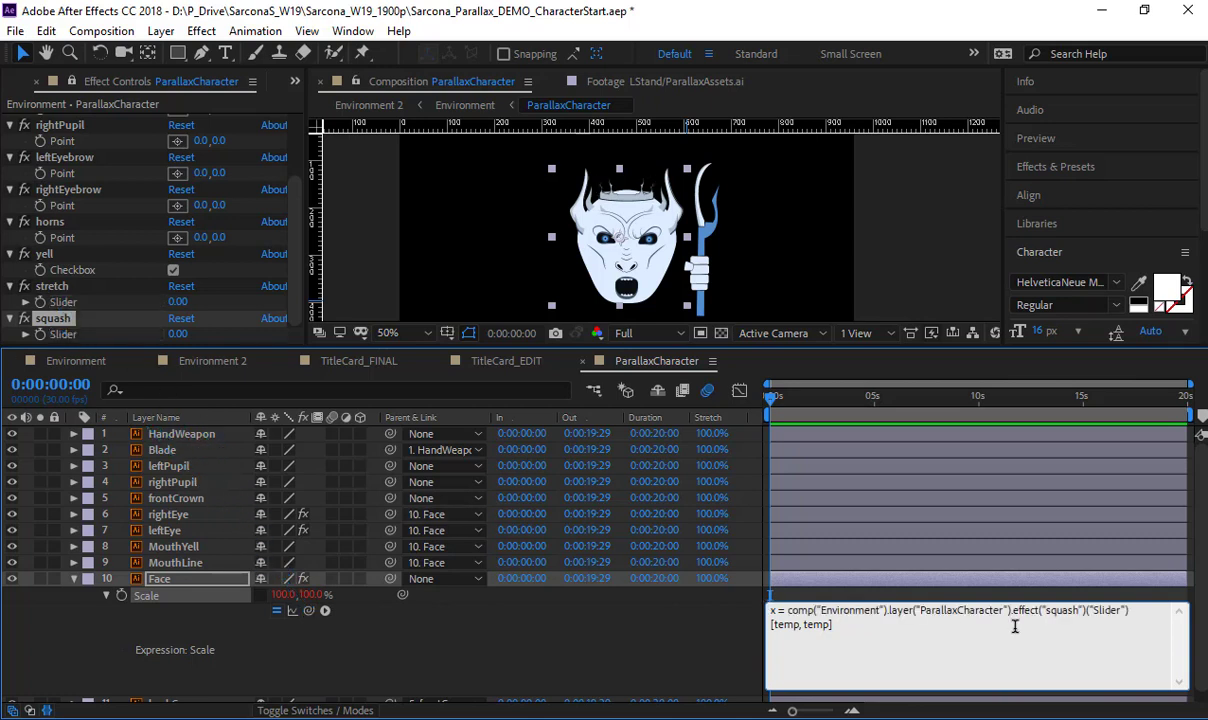
pyautogui.press('Return')
pyautogui.press('BackSpace')
pyautogui.write(';')
pyautogui.press('Return')
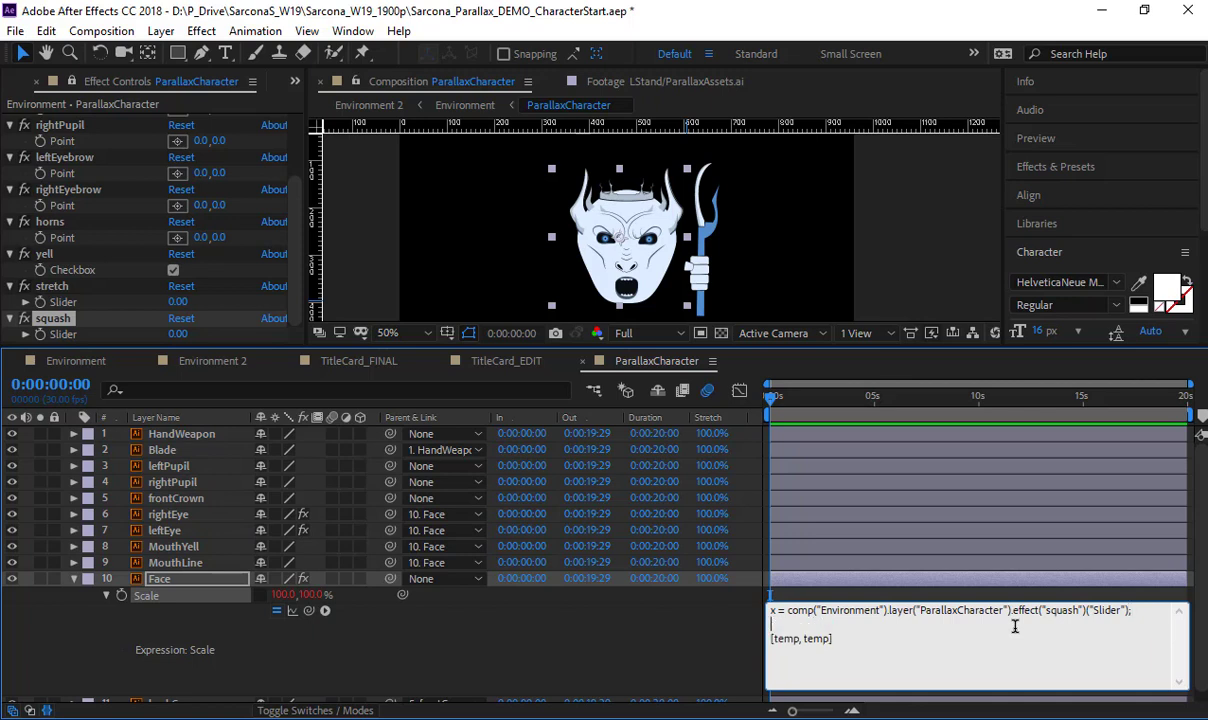
# Define y as the stretch slider in the Face Scale expression, make its output [x,y], and apply it
pyautogui.write('y=')
pyautogui.moveTo(309, 610); pyautogui.dragTo(70, 300)
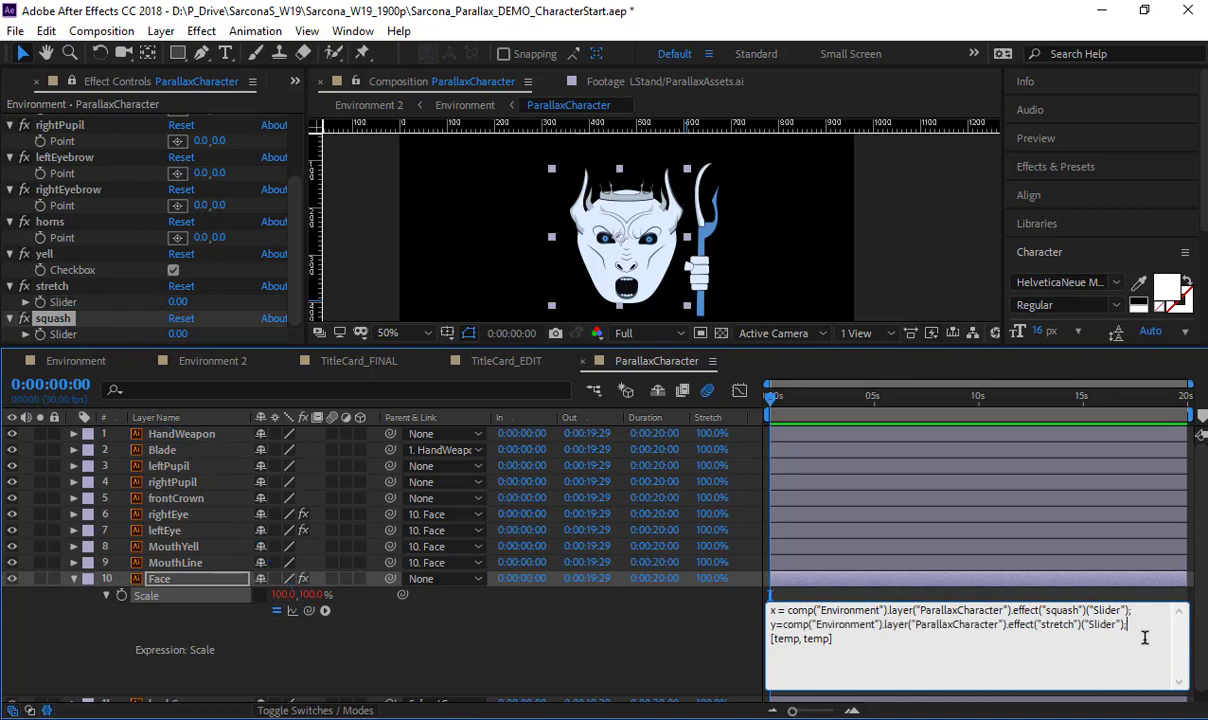
pyautogui.hotkey('ctrl', 'shift', 'Left')
pyautogui.hotkey('ctrl', 'shift', 'Left')
pyautogui.write('x,y')
pyautogui.click(640, 660)
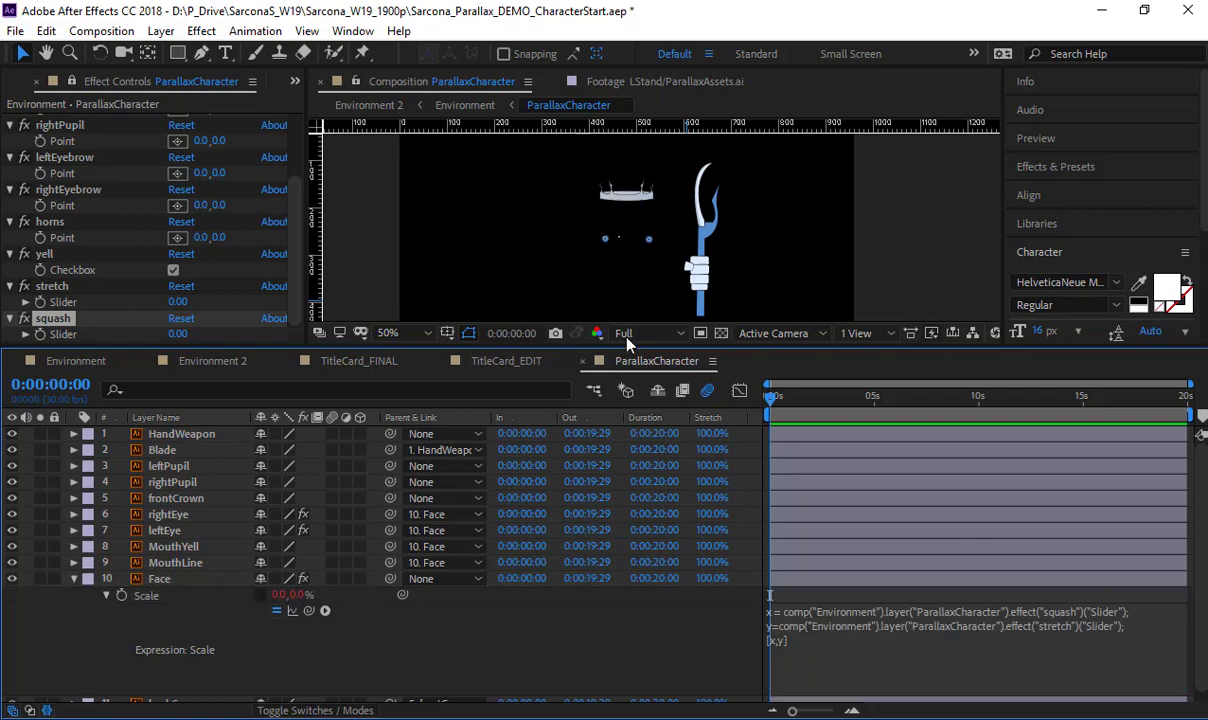
# Enlarge the composition view and set both the stretch and squash sliders to 100
pyautogui.moveTo(670, 349); pyautogui.dragTo(674, 401)
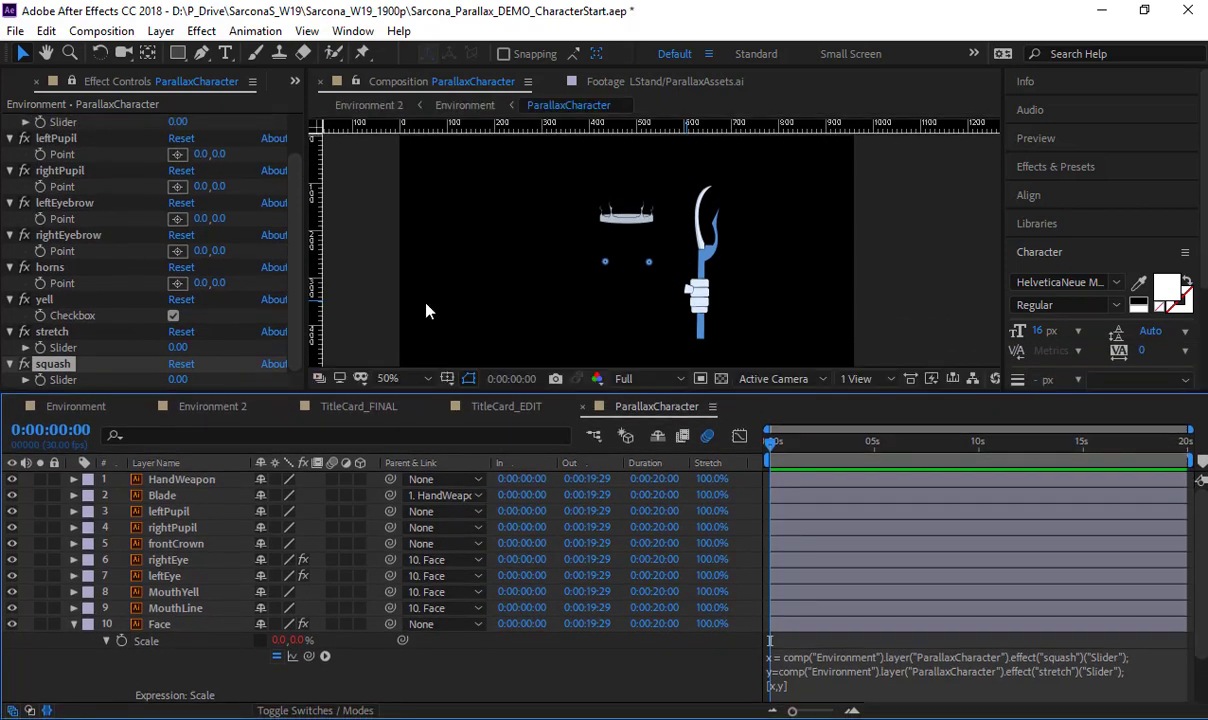
pyautogui.click(178, 347)
pyautogui.write('100')
pyautogui.press('Tab')
pyautogui.write('10')
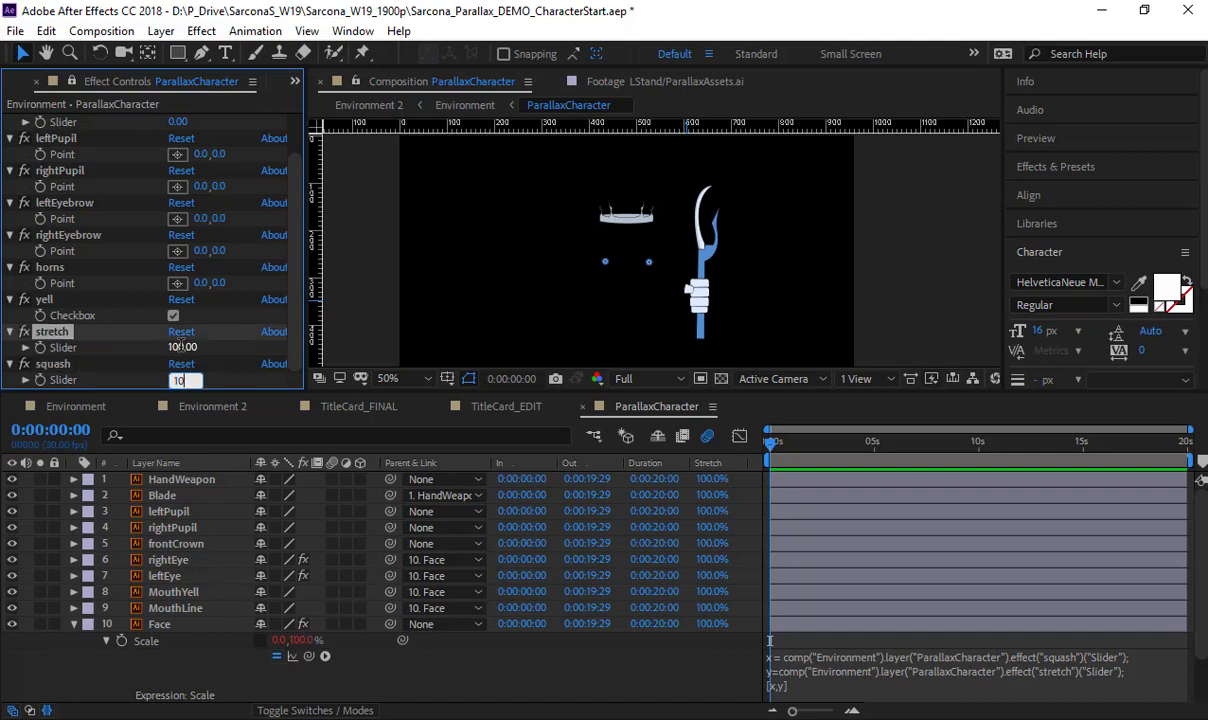
pyautogui.write('0')
pyautogui.press('Return')
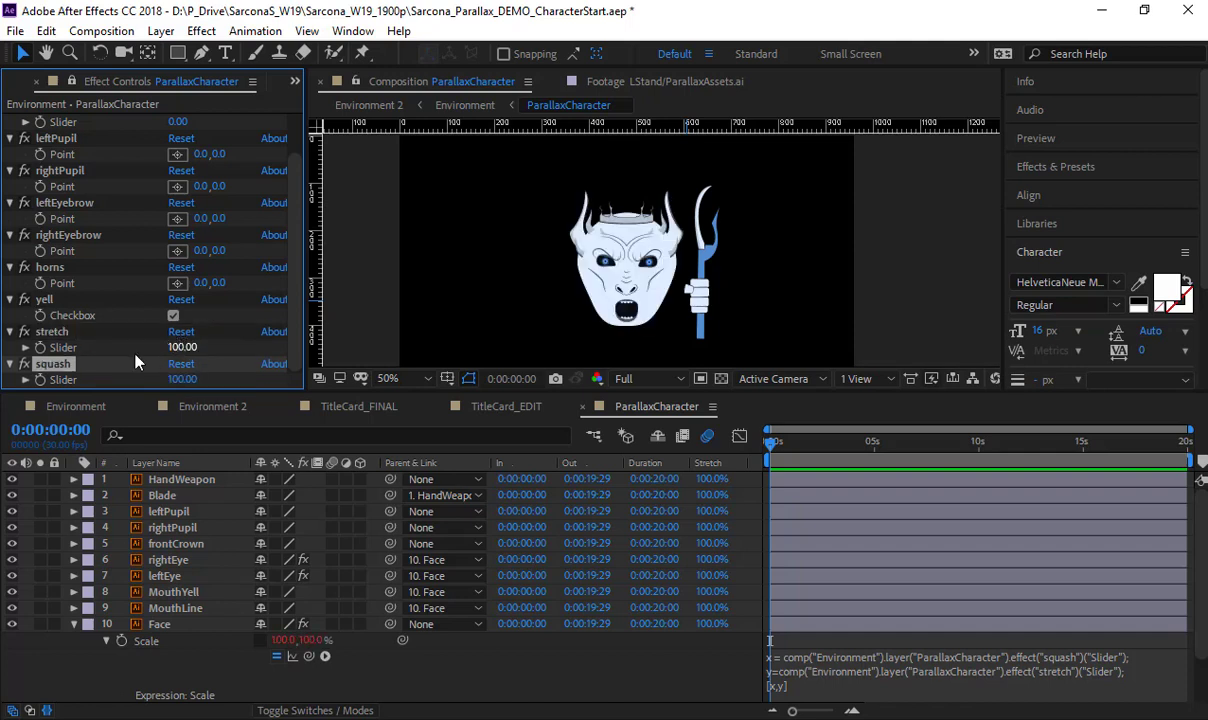
# Place the Face layer's anchor point at the bottom of the chin with the Pan Behind tool
pyautogui.click(172, 623)
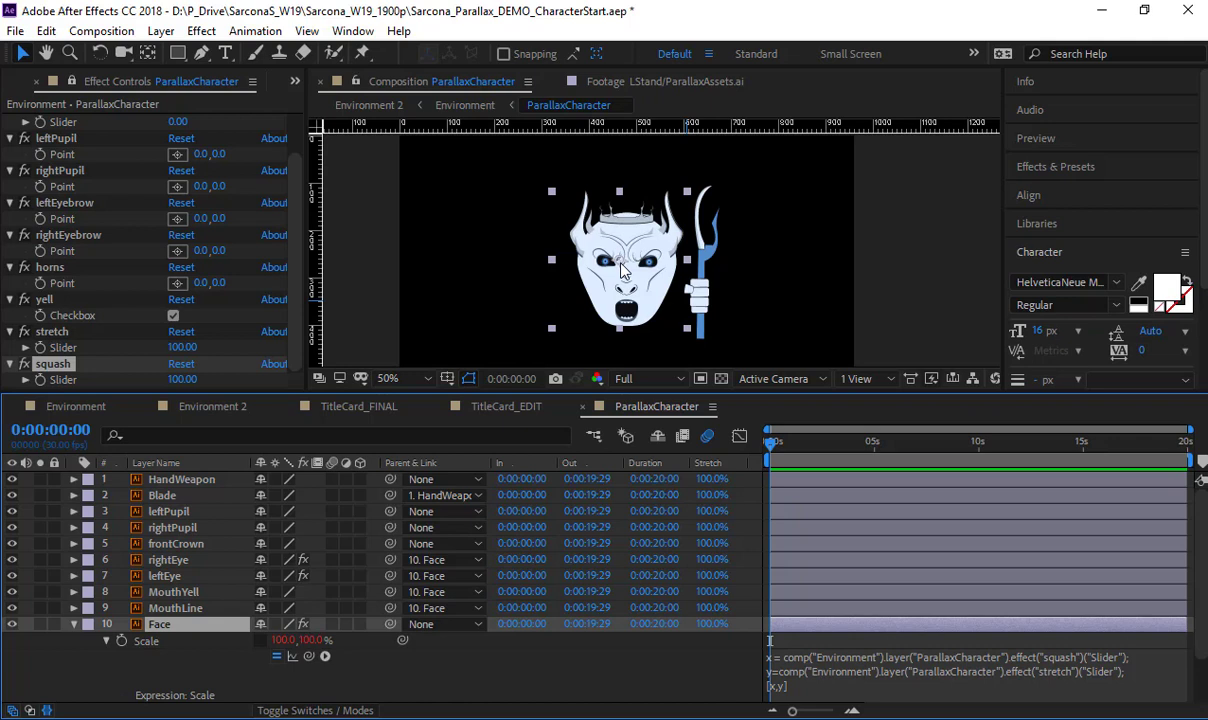
pyautogui.press('y')
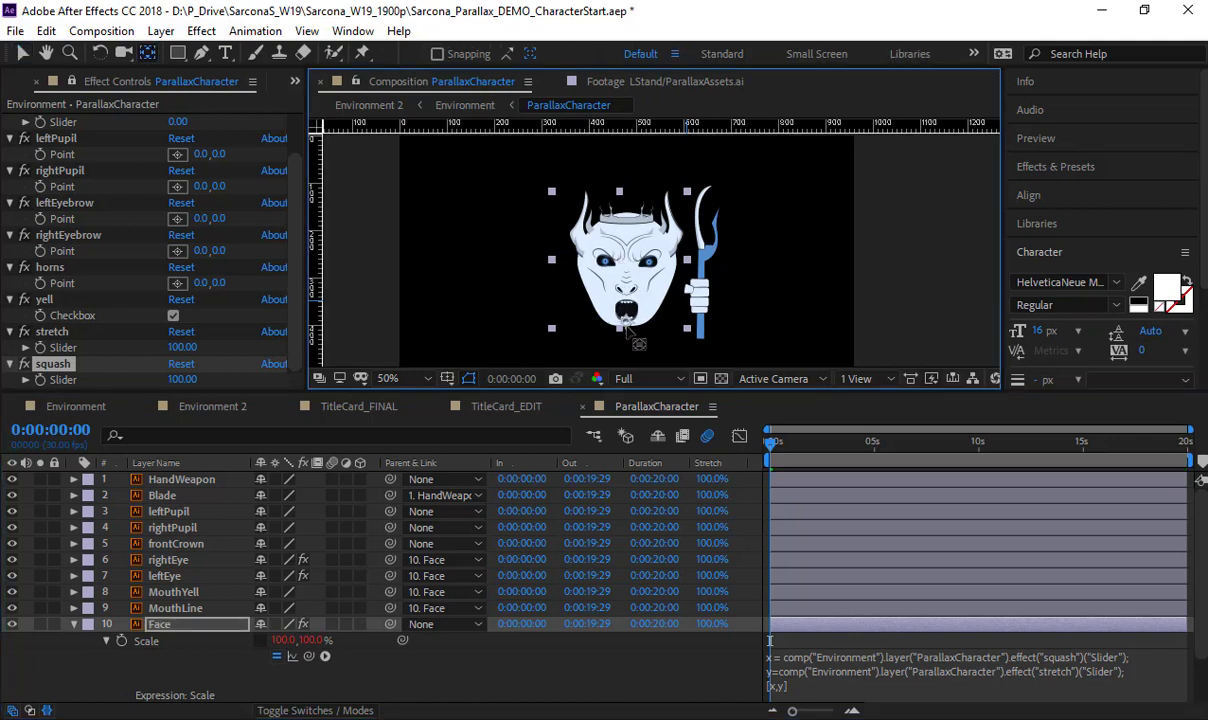
pyautogui.scroll(4, 622, 322)
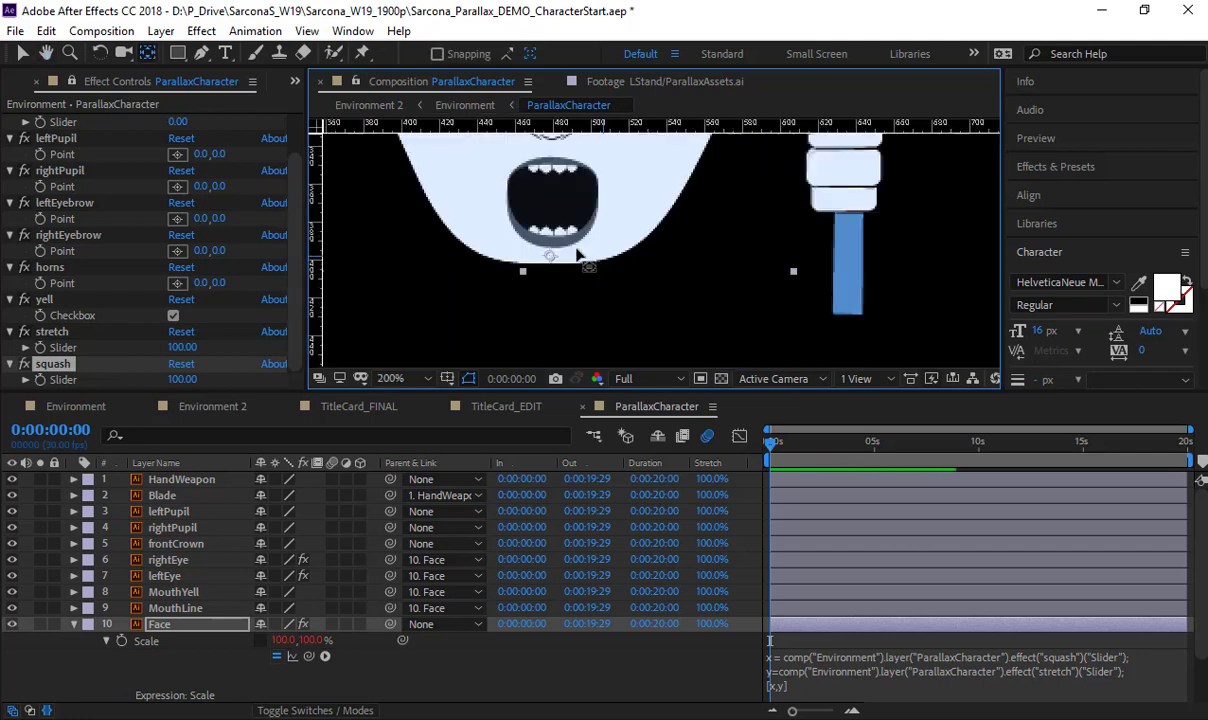
pyautogui.moveTo(548, 256); pyautogui.dragTo(518, 308)
pyautogui.scroll(-4, 555, 268)
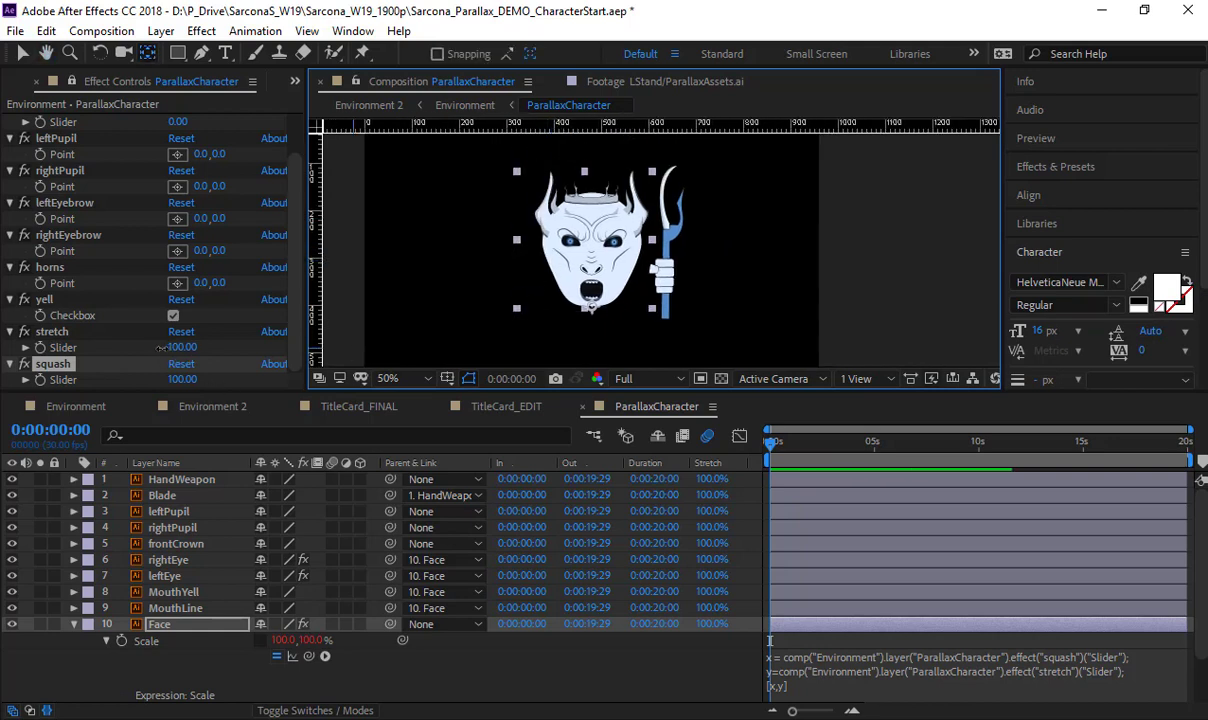
# Try out the stretch slider on the face and undo the change
pyautogui.moveTo(178, 347); pyautogui.dragTo(140, 383)
pyautogui.hotkey('ctrl', 'z')
pyautogui.hotkey('ctrl', 'z')
pyautogui.hotkey('ctrl', 'z')
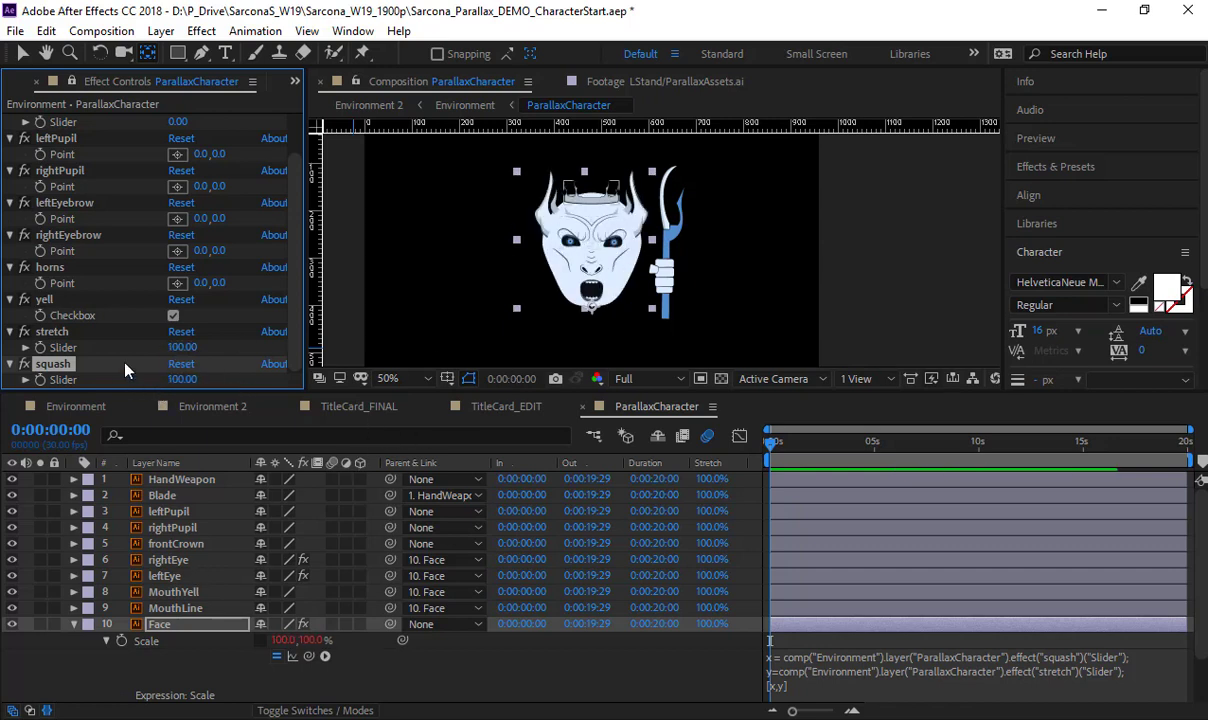
# Duplicate the staffPOS point control, place the copy below rightEyebrow, and rename it crownPOS
pyautogui.scroll(2, 80, 283)
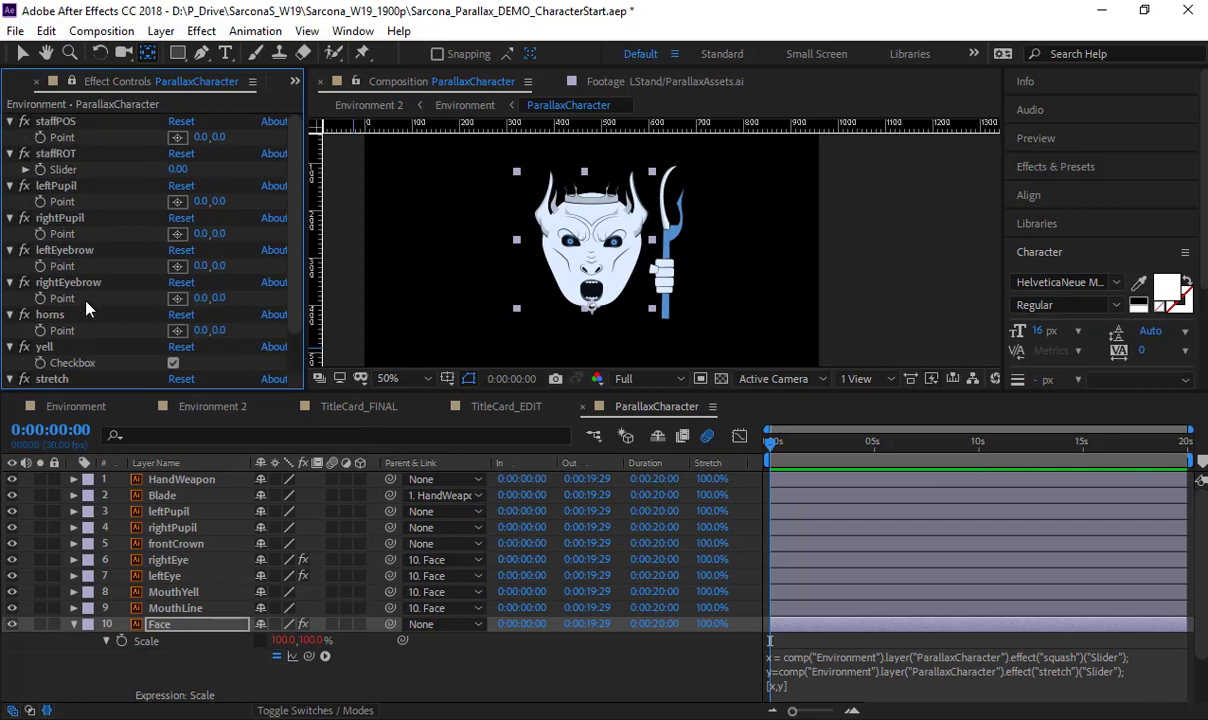
pyautogui.click(77, 120)
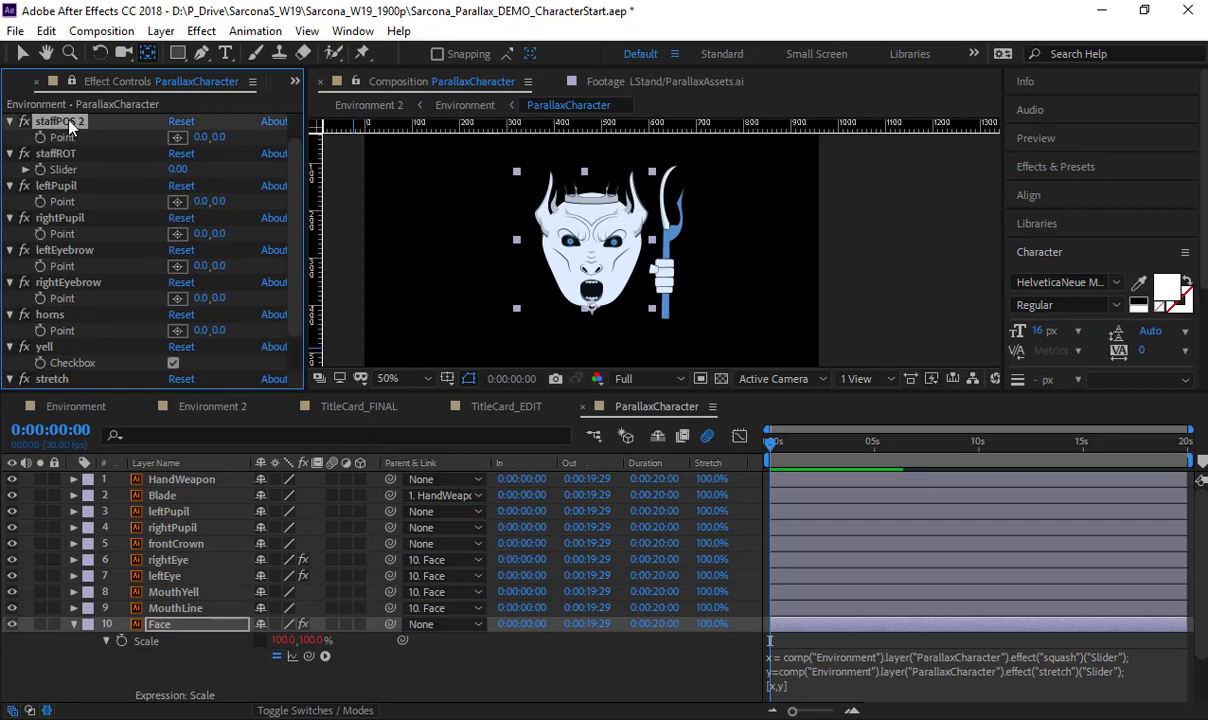
pyautogui.moveTo(71, 124); pyautogui.dragTo(70, 305)
pyautogui.press('Return')
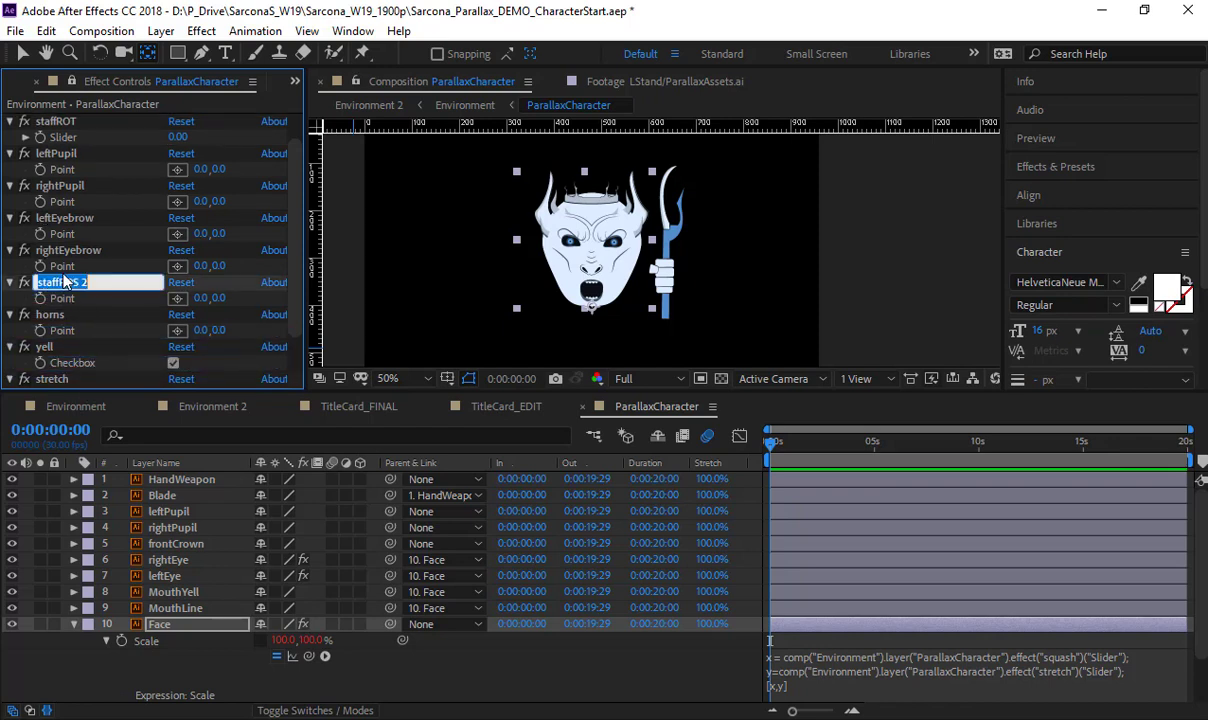
pyautogui.write('crownPOS')
pyautogui.press('Return')
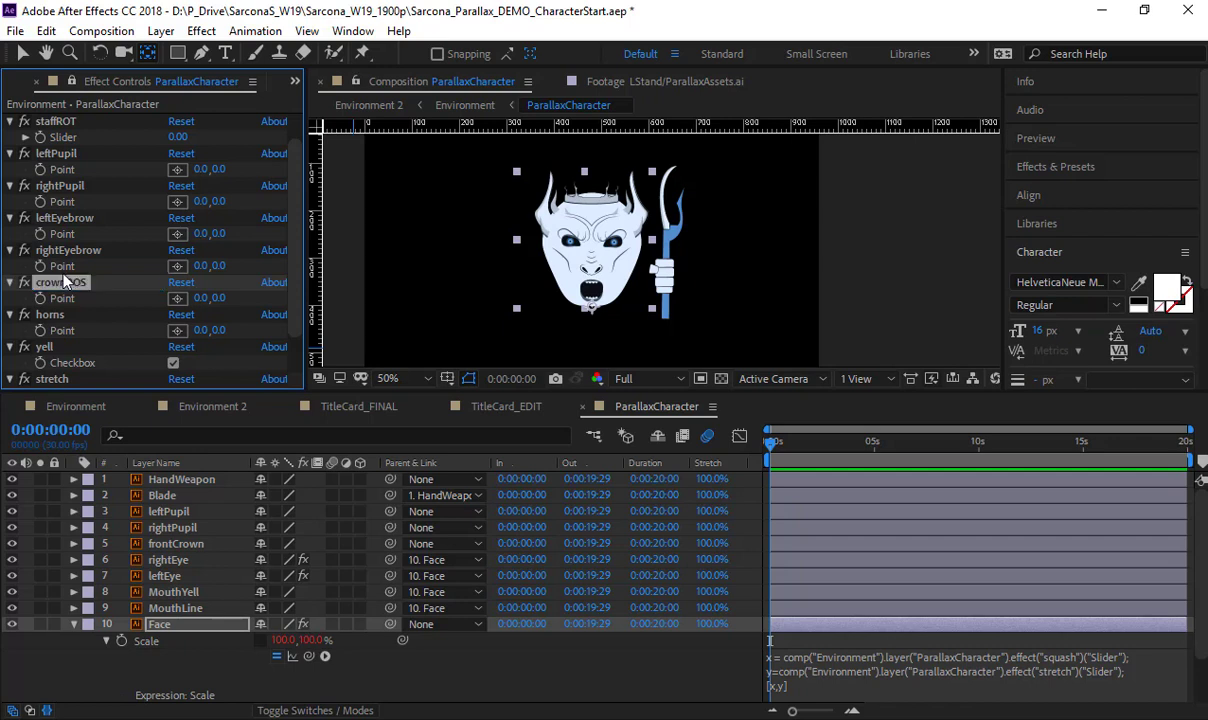
# Duplicate the staffROT slider control, place the copy below crownPOS, and rename it crownROT
pyautogui.scroll(1, 67, 148)
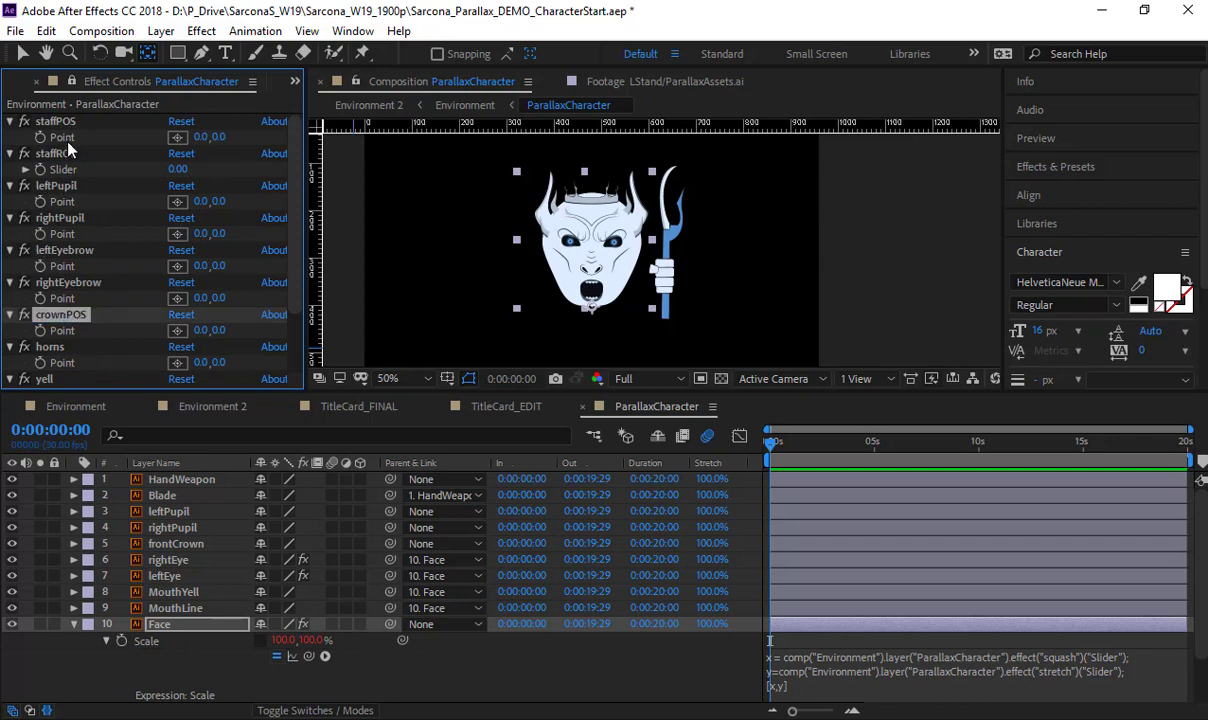
pyautogui.click(66, 155)
pyautogui.hotkey('ctrl', 'd')
pyautogui.moveTo(65, 127); pyautogui.dragTo(66, 298)
pyautogui.press('Return')
pyautogui.write('crown')
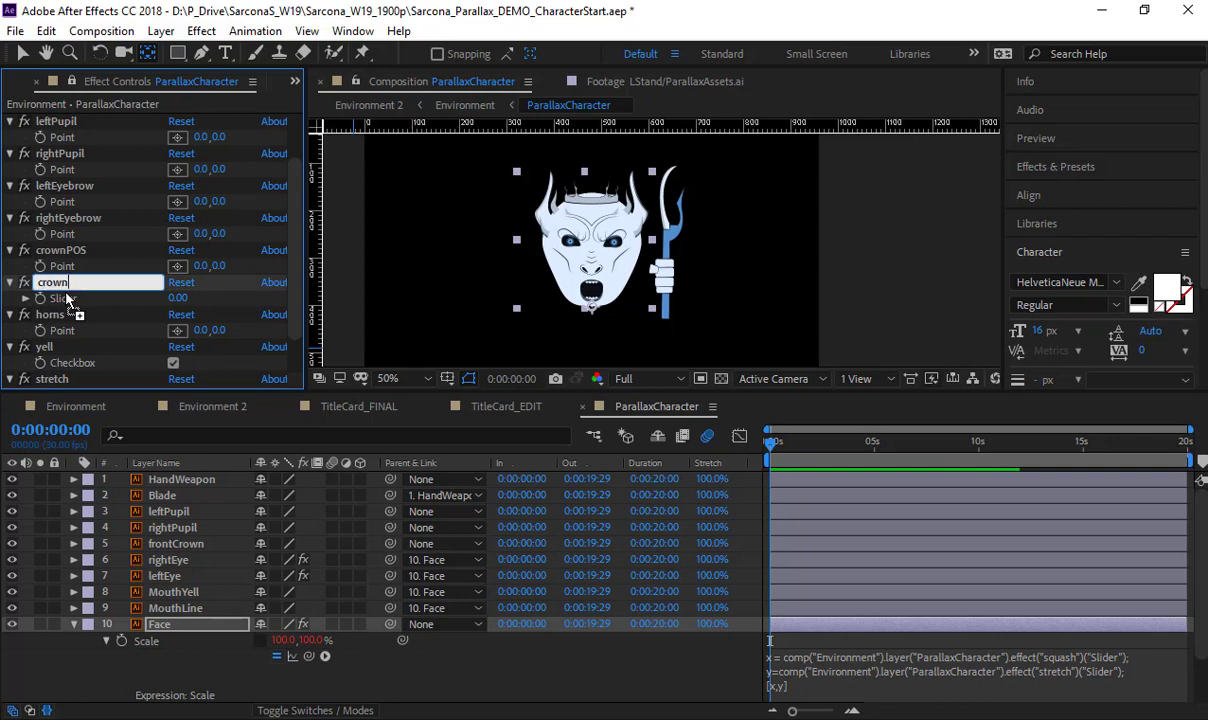
pyautogui.write('Rot')
pyautogui.press('Return')
pyautogui.press('Return')
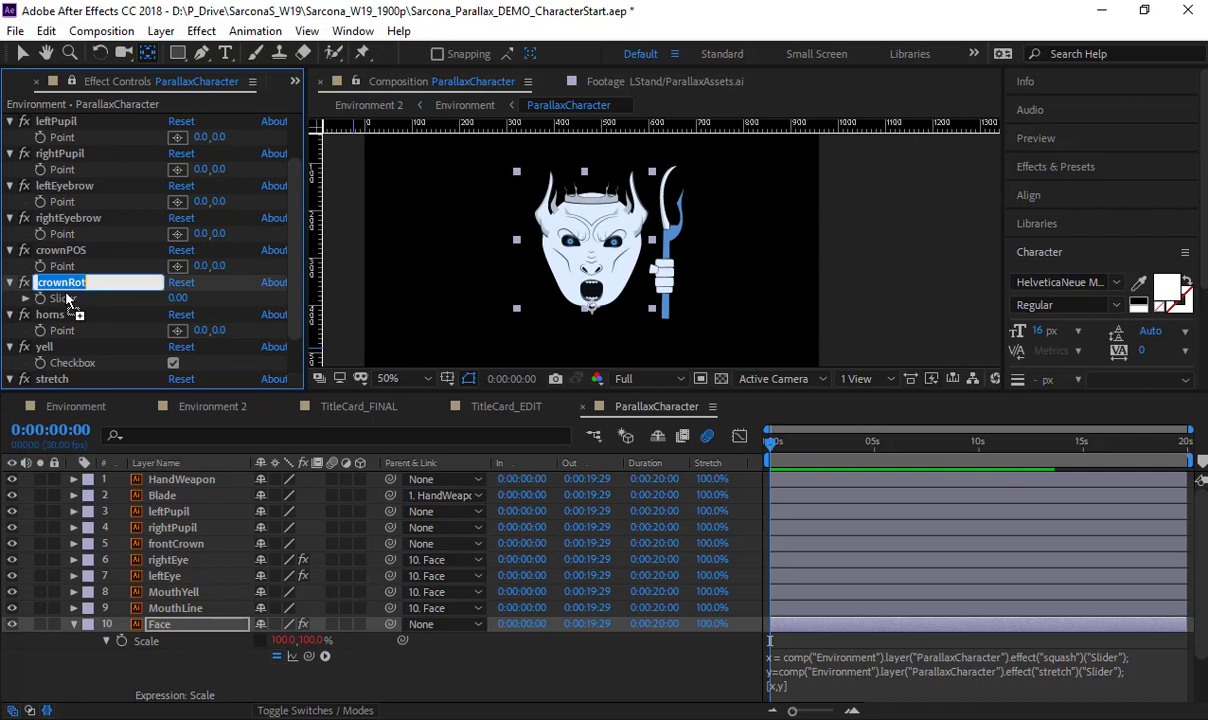
pyautogui.write('C')
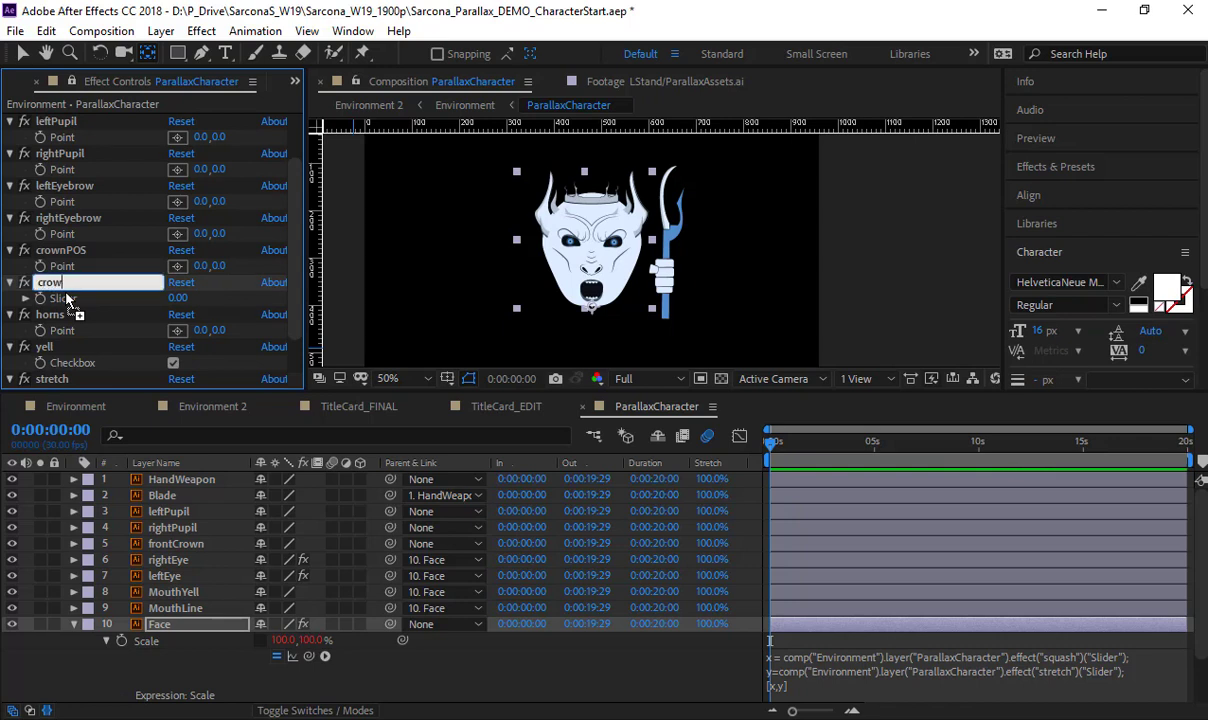
pyautogui.write('rownROT')
pyautogui.press('Return')
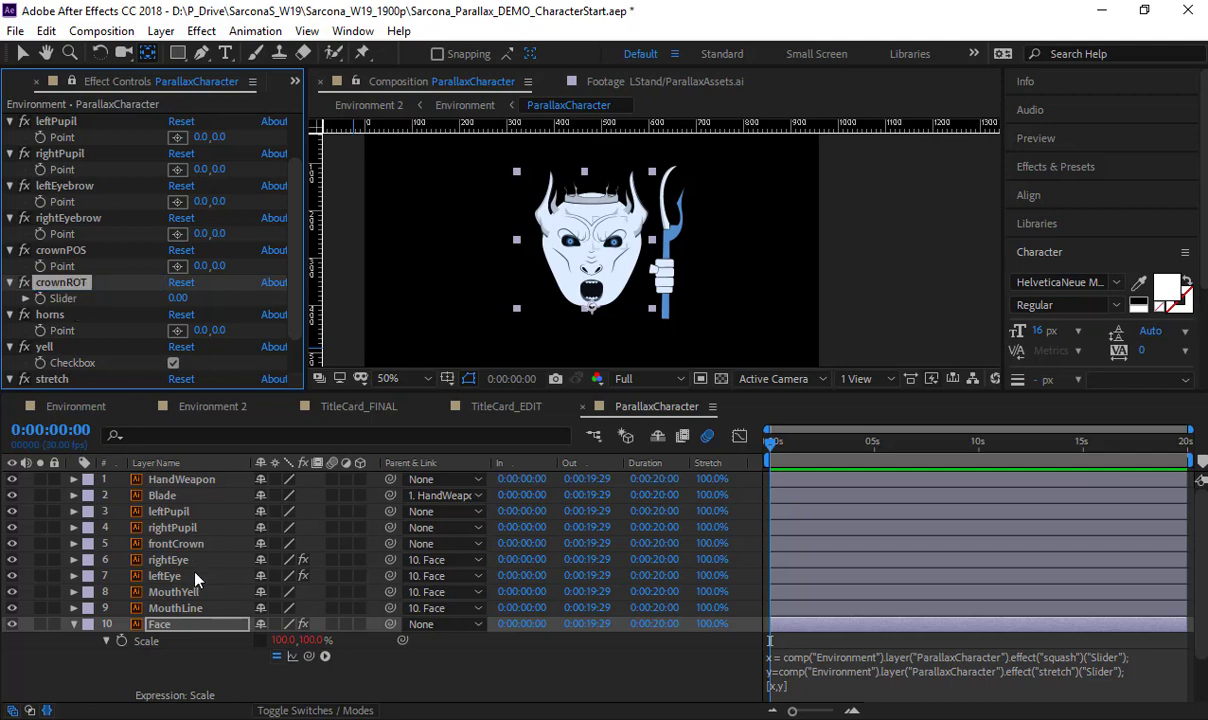
# Add an expression to the frontCrown layer's Position that adds the crownPOS point to transform.position
pyautogui.click(180, 545)
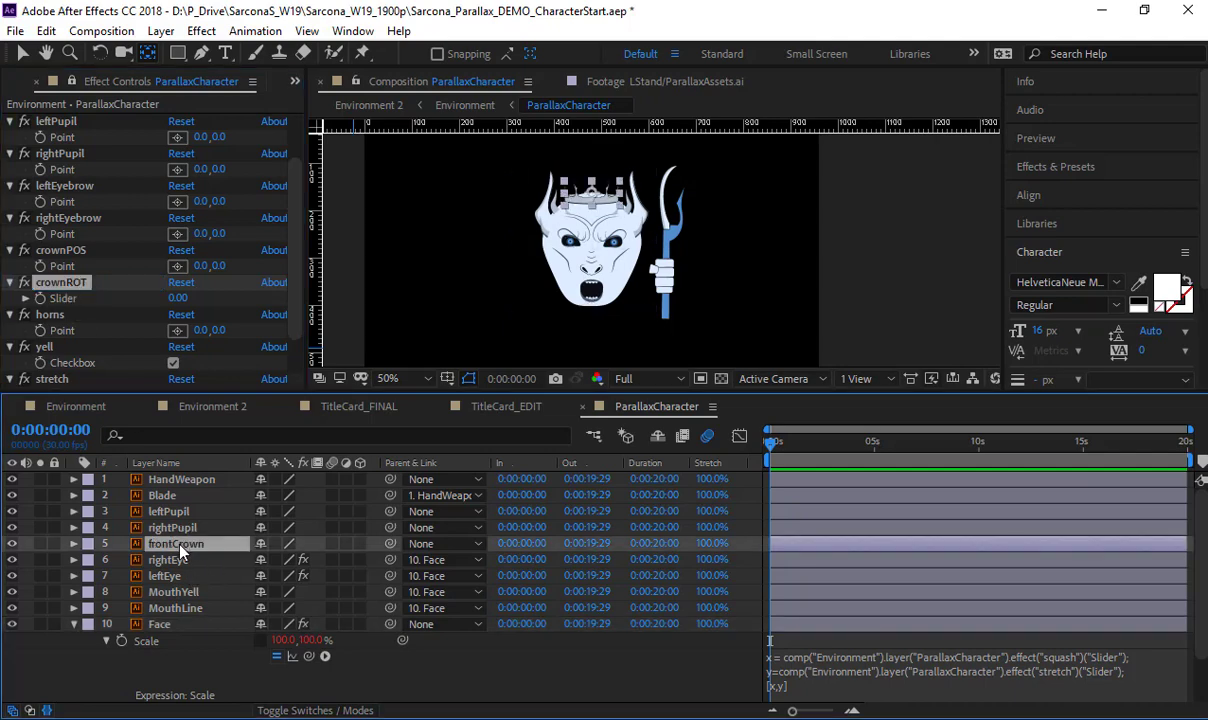
pyautogui.press('p')
pyautogui.hotkey('shift', 'r')
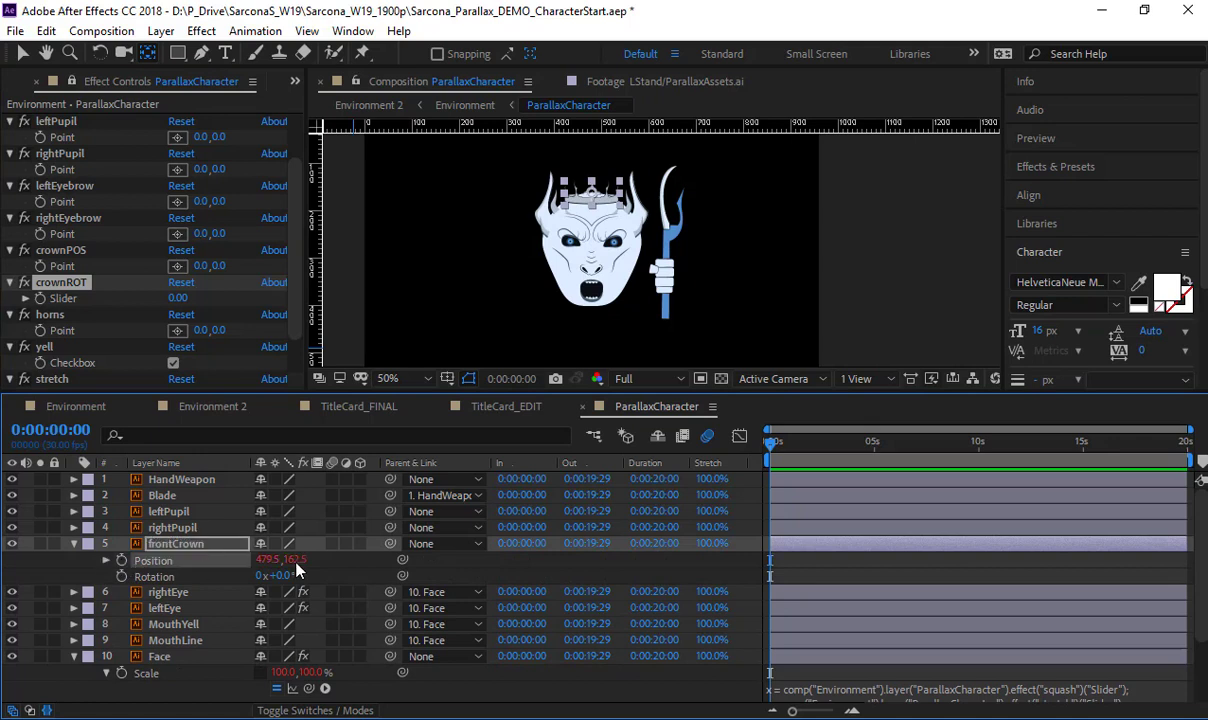
pyautogui.keyDown('alt'); pyautogui.click(121, 561); pyautogui.keyUp('alt')
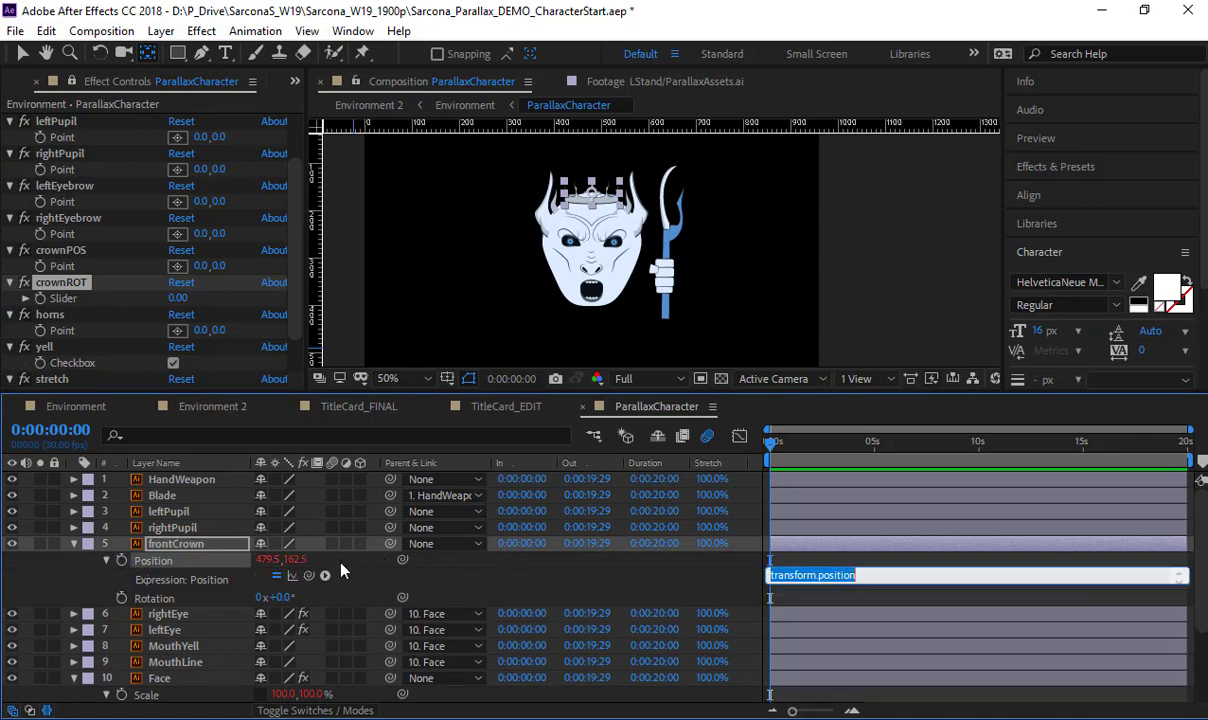
pyautogui.click(895, 575)
pyautogui.moveTo(309, 575); pyautogui.dragTo(81, 240)
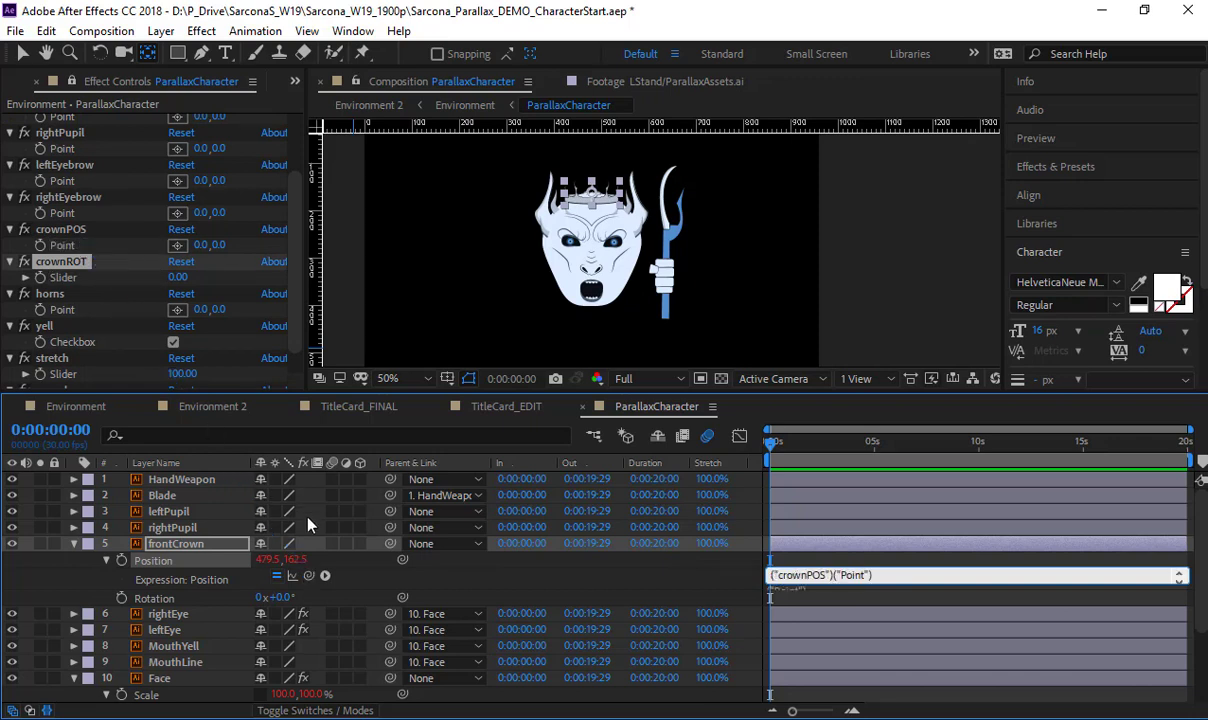
# Link the frontCrown layer's Rotation to the crownROT slider with an expression, then save the project
pyautogui.keyDown('alt'); pyautogui.click(122, 598); pyautogui.keyUp('alt')
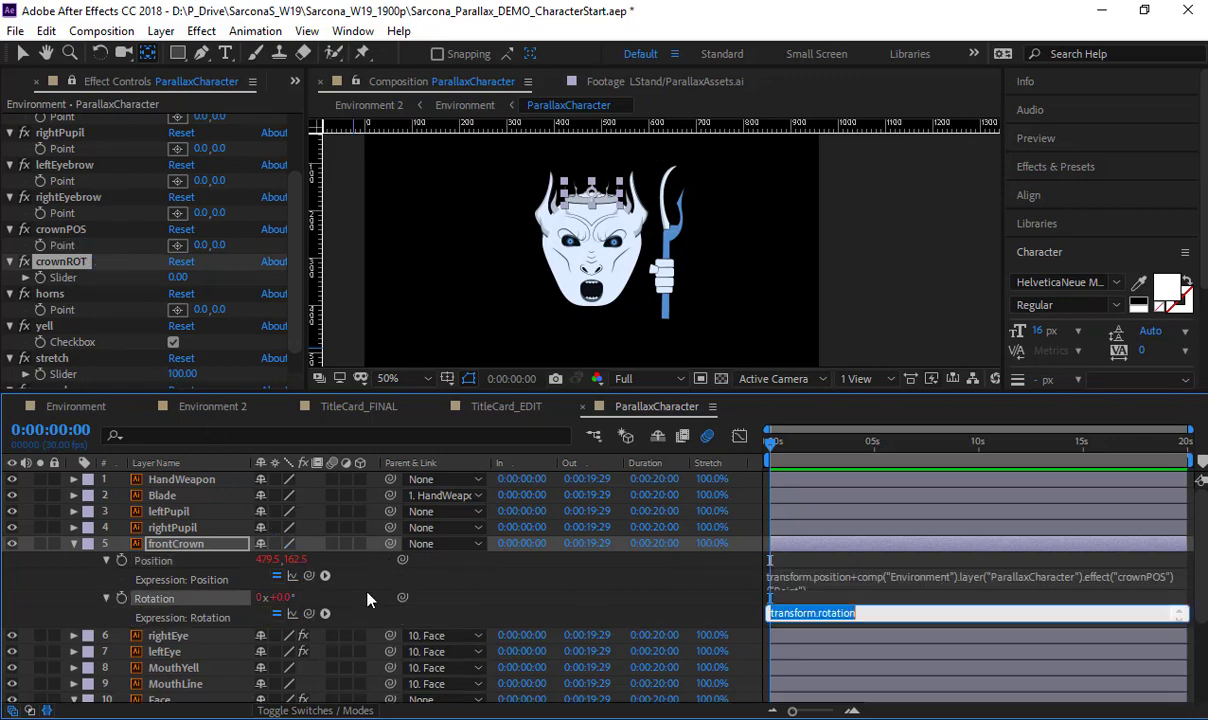
pyautogui.moveTo(310, 615); pyautogui.dragTo(83, 274)
pyautogui.click(529, 604)
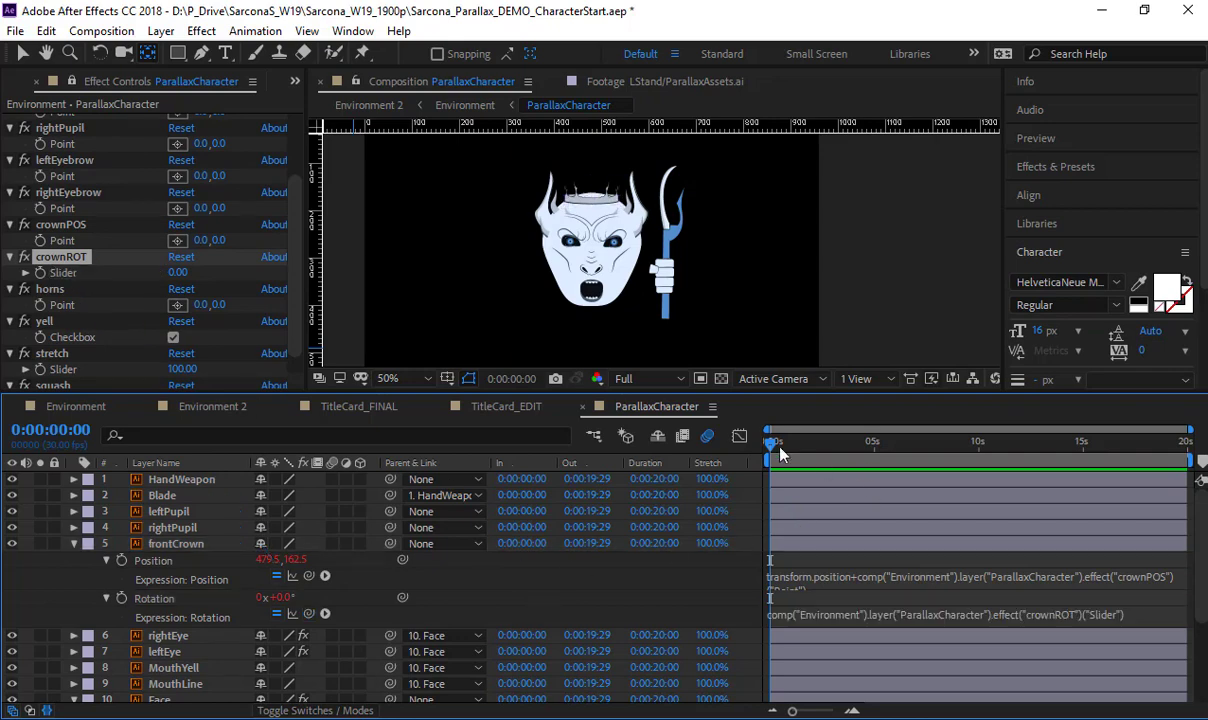
pyautogui.click(73, 544)
pyautogui.hotkey('ctrl', 's')
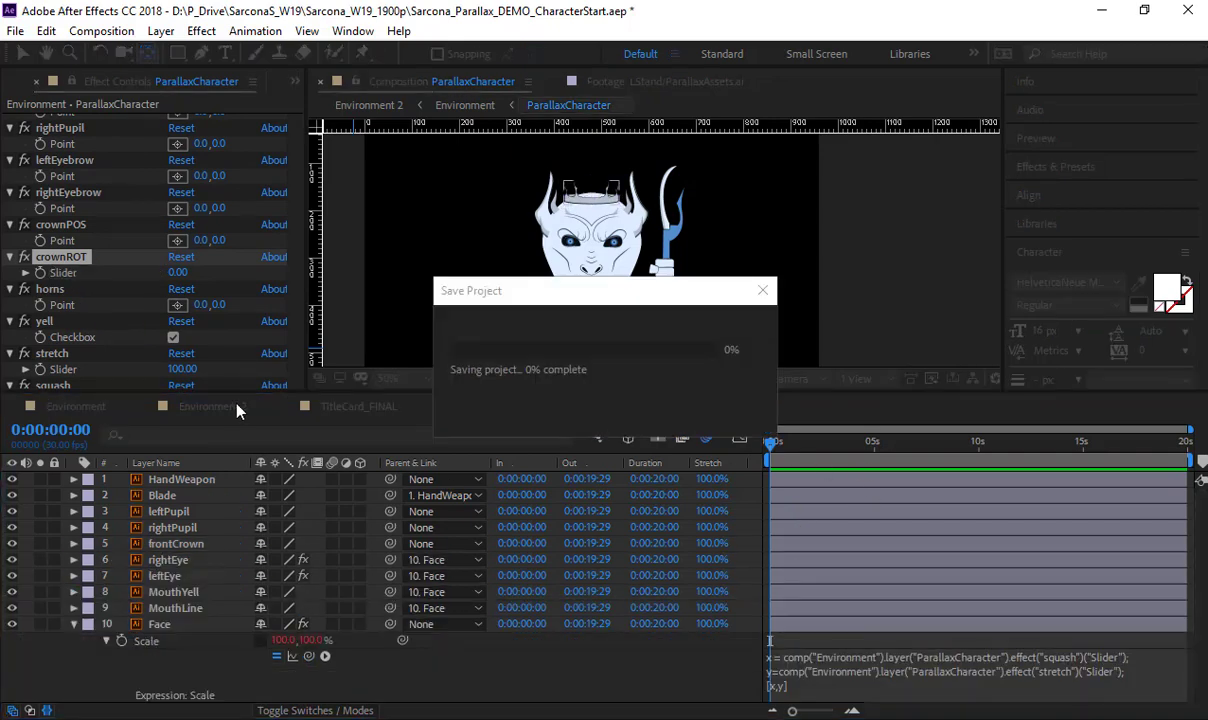
# Open the Environment composition, try out the crownROT slider, undo the change, and save the project
pyautogui.click(76, 406)
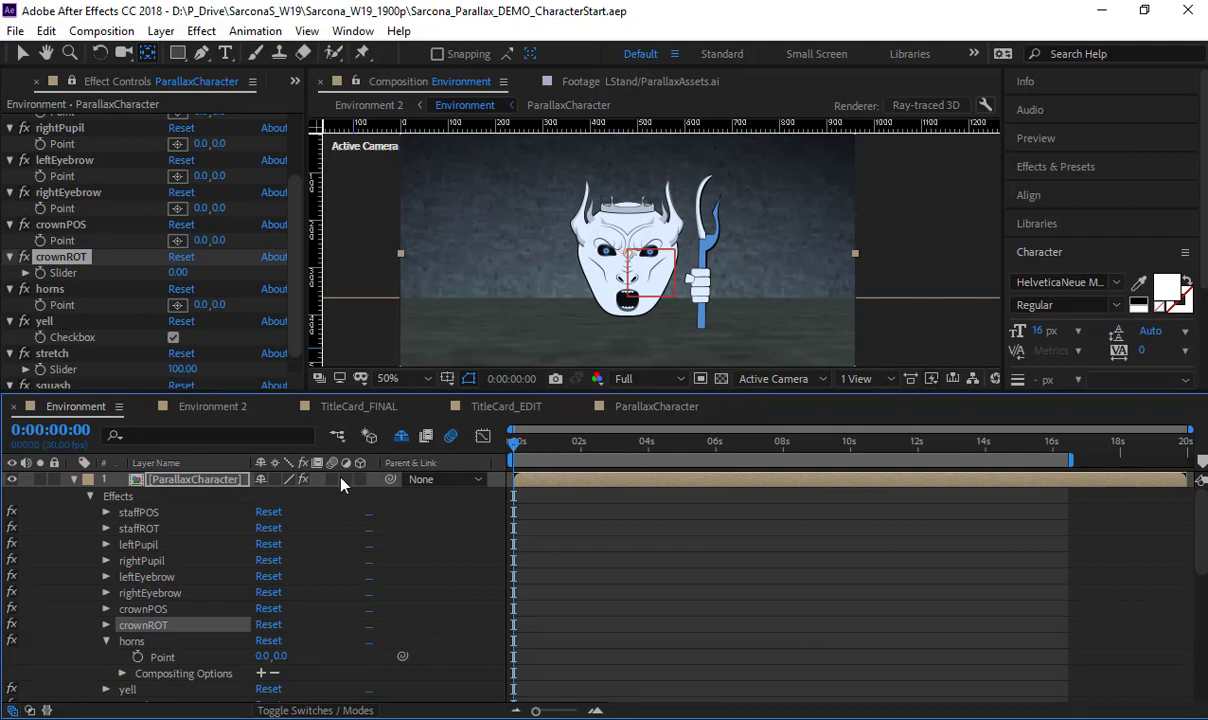
pyautogui.click(106, 641)
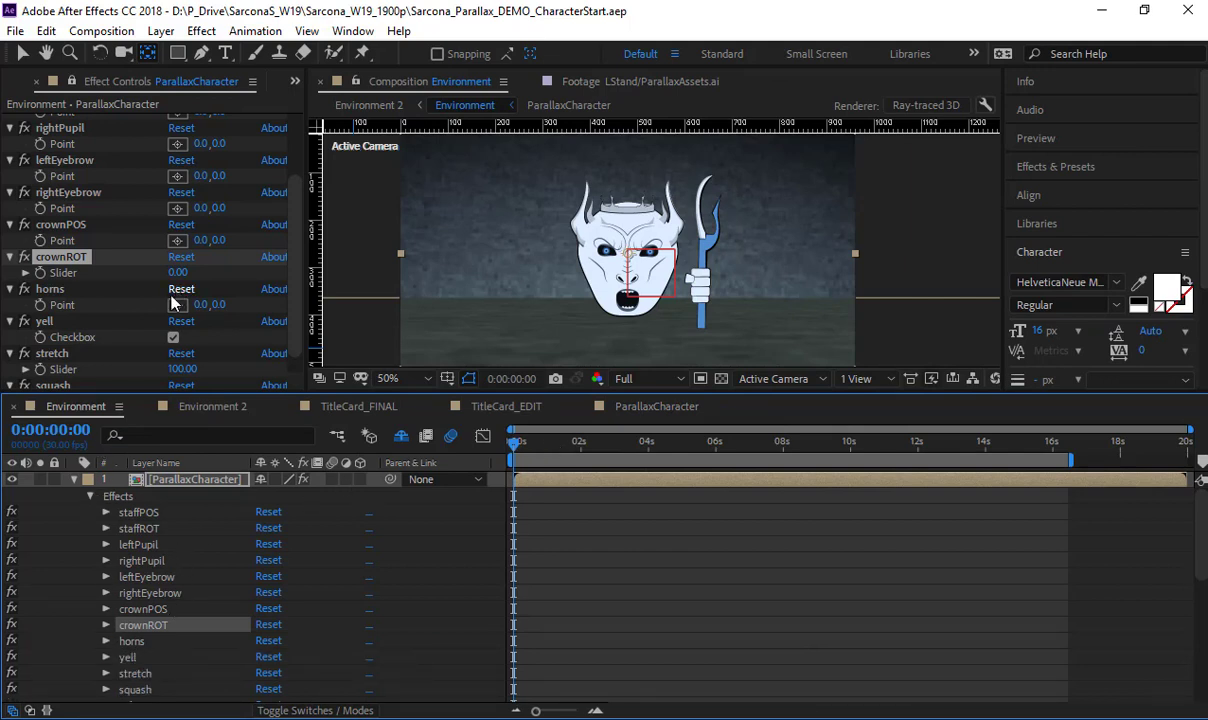
pyautogui.moveTo(176, 273)
pyautogui.mouseDown()
pyautogui.moveTo(233, 281)
pyautogui.moveTo(84, 293)
pyautogui.moveTo(195, 240)
pyautogui.moveTo(221, 250)
pyautogui.moveTo(268, 239)
pyautogui.mouseUp()
pyautogui.hotkey('ctrl', 'z')
pyautogui.hotkey('ctrl', 'z')
pyautogui.hotkey('ctrl', 'z')
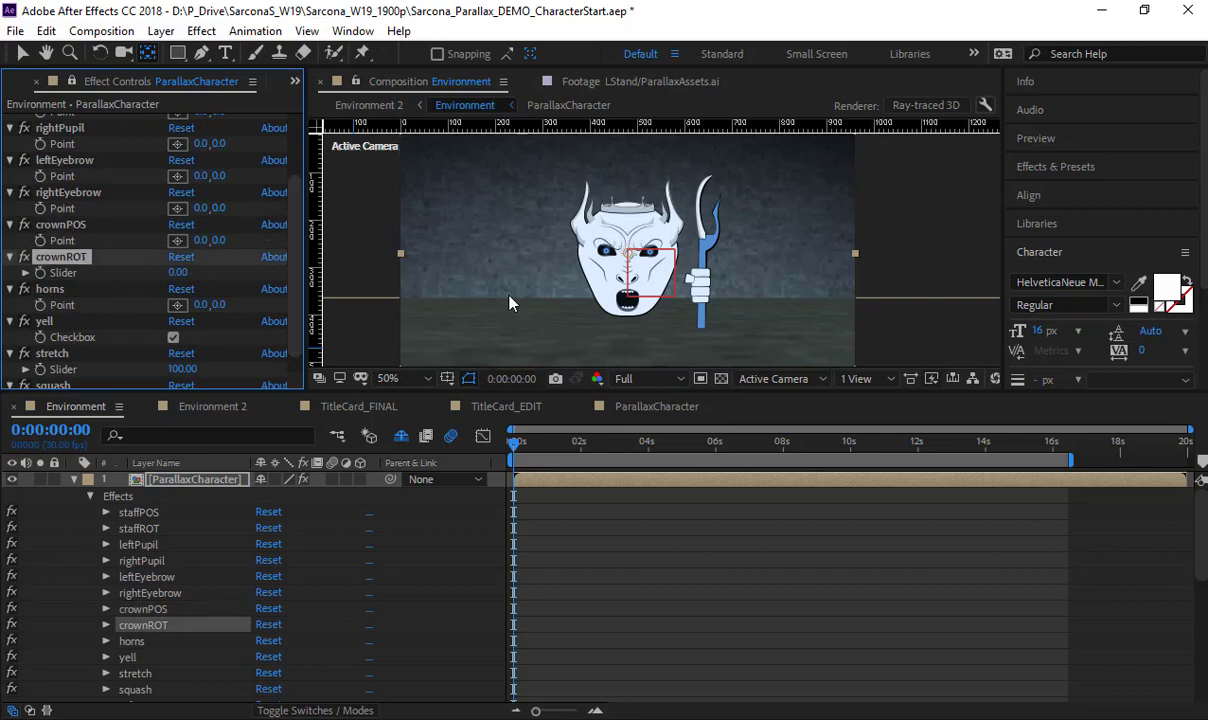
pyautogui.hotkey('ctrl', 's')
# Make the ParallaxCharacter layer 3D with its properties collapsed, and move the current time to 0:00:14:22
pyautogui.press(',')
pyautogui.moveTo(565, 285); pyautogui.dragTo(547, 291)
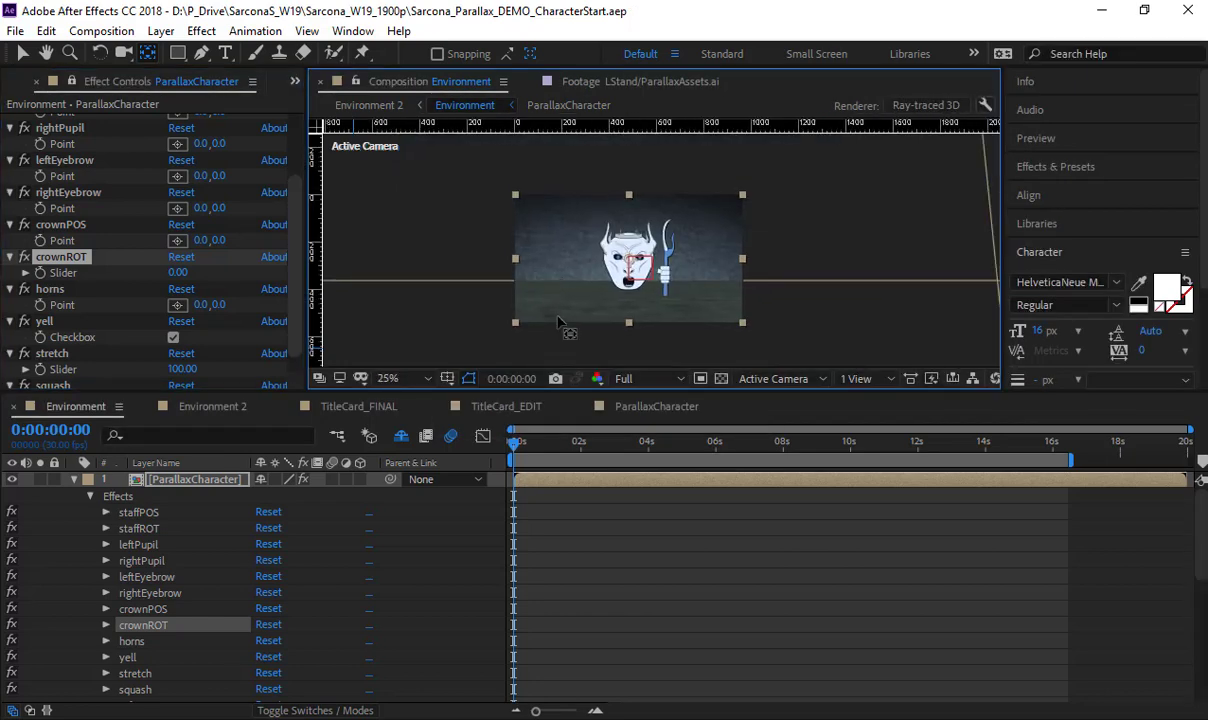
pyautogui.click(74, 480)
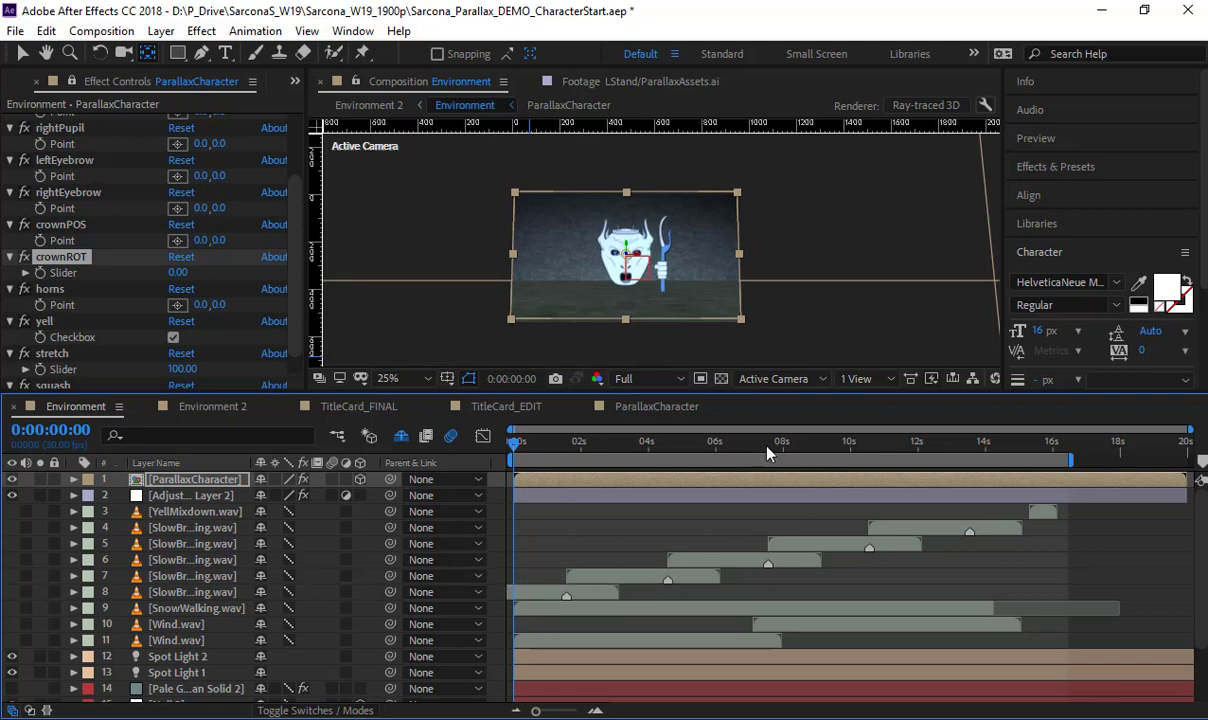
pyautogui.moveTo(767, 453); pyautogui.dragTo(1010, 443)
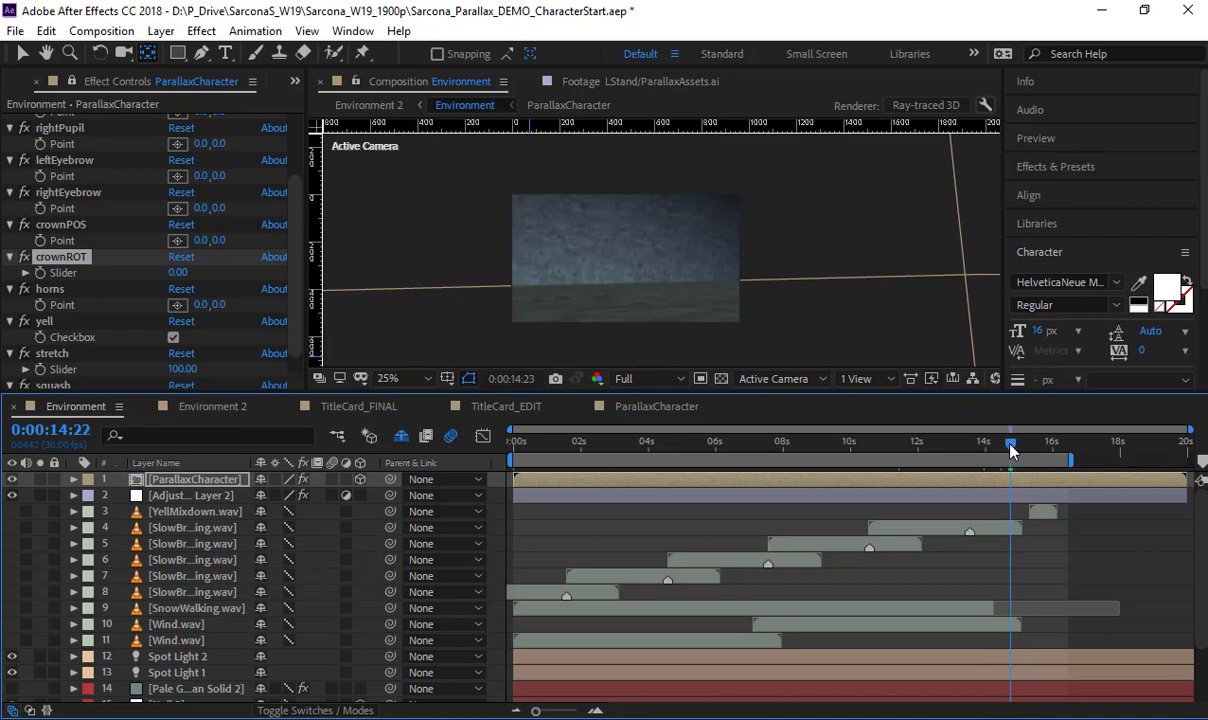
# In the Top view, move the ParallaxCharacter layer in front of the camera, at about 944, 270, 2997
pyautogui.click(852, 379)
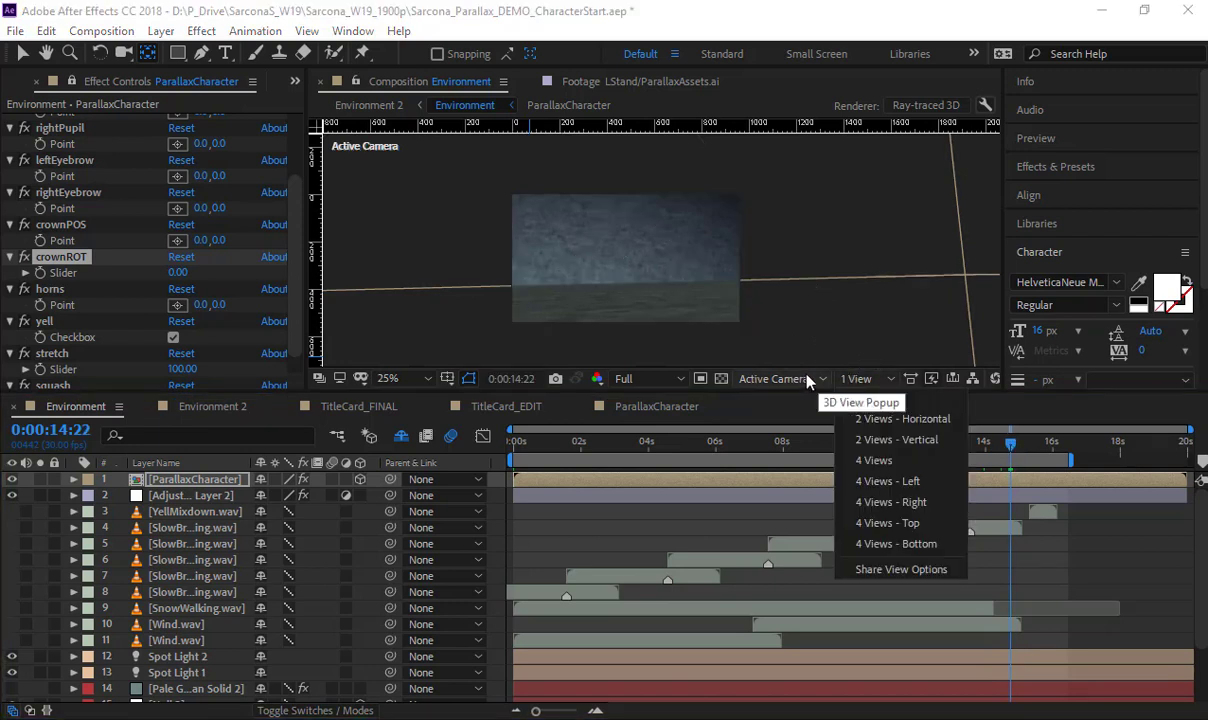
pyautogui.click(800, 380)
pyautogui.click(762, 490)
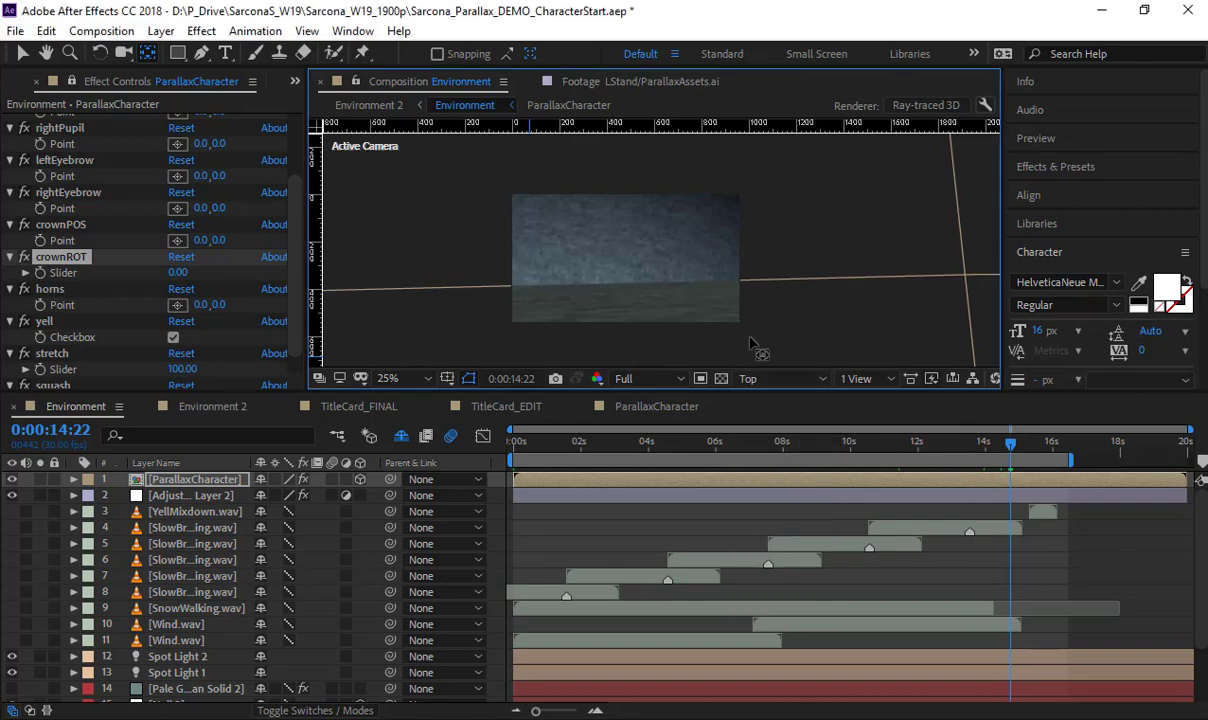
pyautogui.scroll(-3, 731, 270)
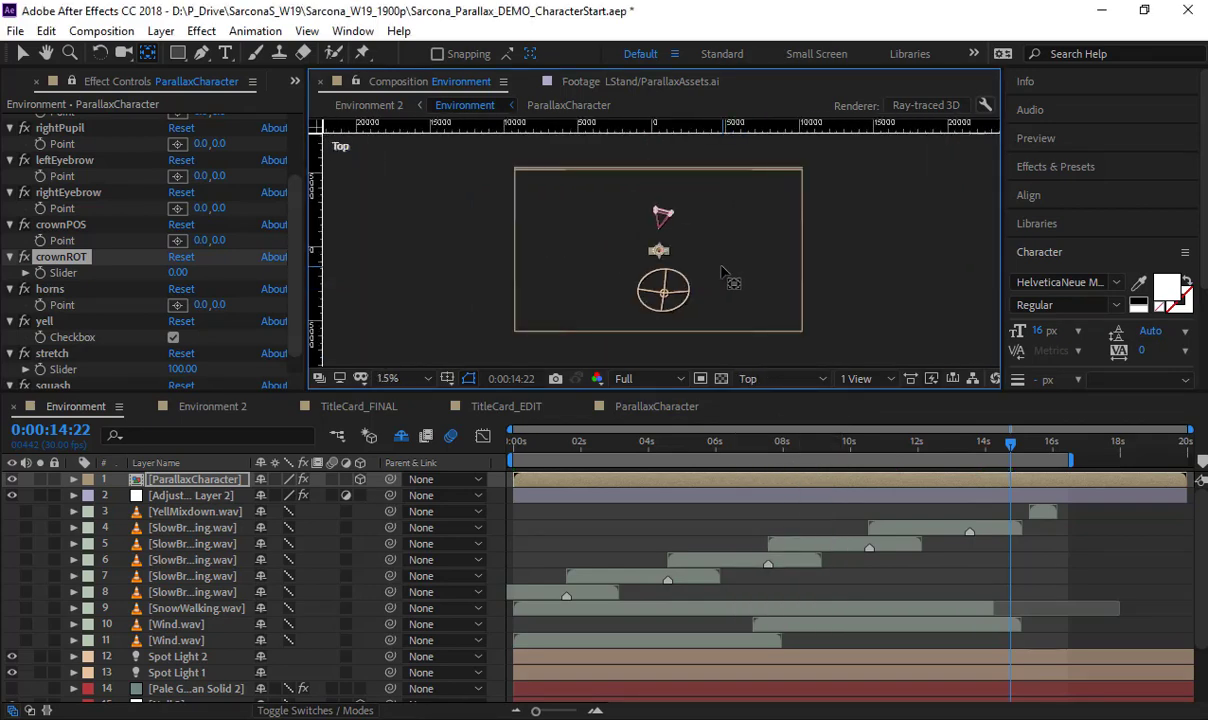
pyautogui.scroll(2, 722, 268)
pyautogui.moveTo(686, 230)
pyautogui.mouseDown()
pyautogui.moveTo(665, 321)
pyautogui.moveTo(630, 328)
pyautogui.moveTo(634, 178)
pyautogui.moveTo(665, 172)
pyautogui.mouseUp()
pyautogui.press('v')
pyautogui.scroll(4, 672, 185)
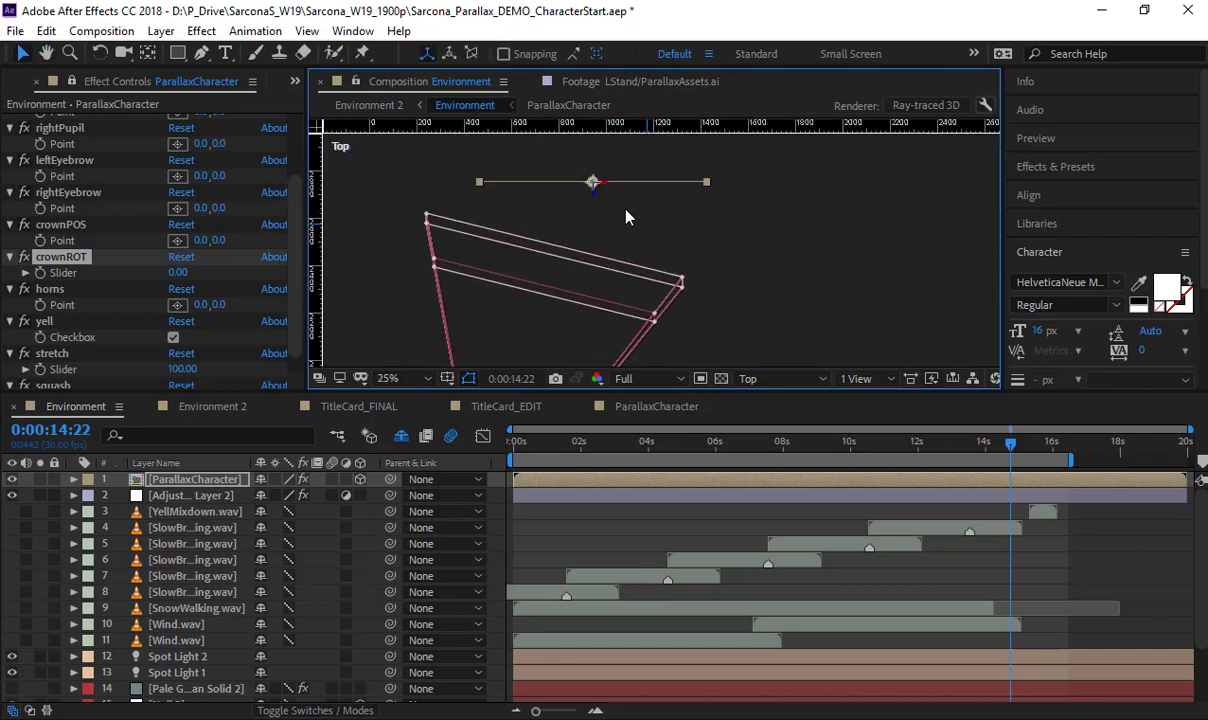
# Set ParallaxCharacter's Y Rotation to 17° and show the scene through Camera 1, fitted to the viewer
pyautogui.press('r')
pyautogui.moveTo(283, 531); pyautogui.dragTo(298, 526)
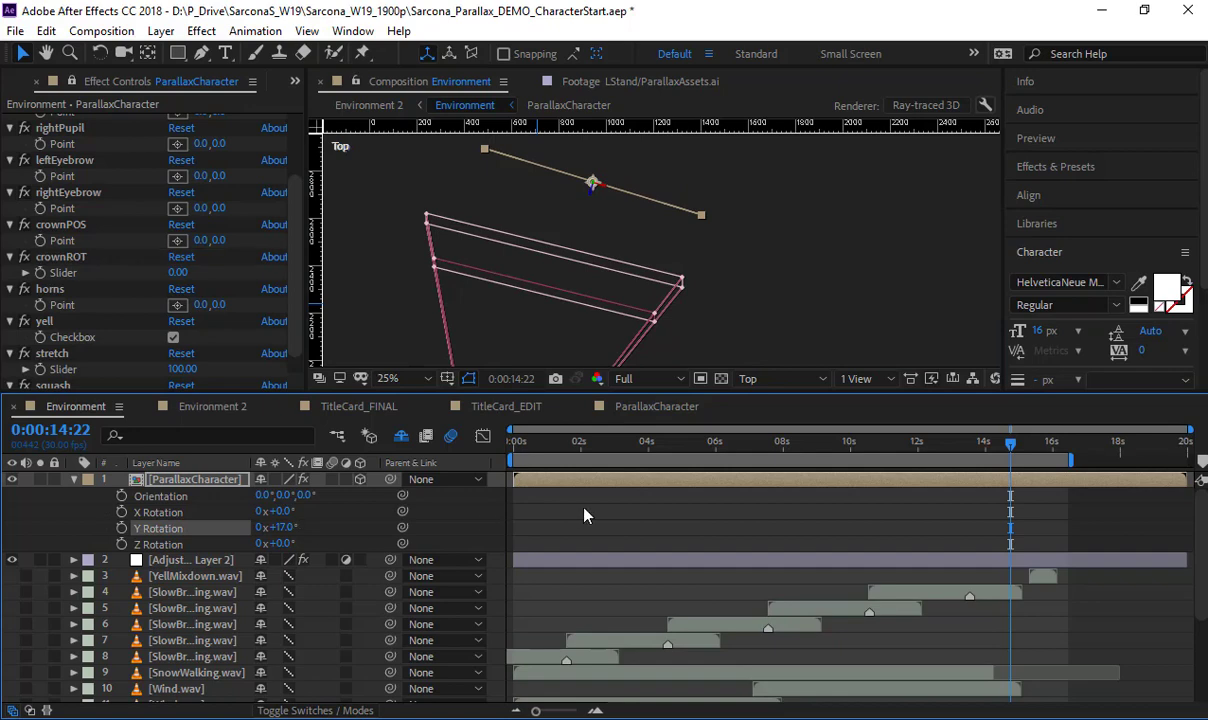
pyautogui.click(760, 378)
pyautogui.click(748, 425)
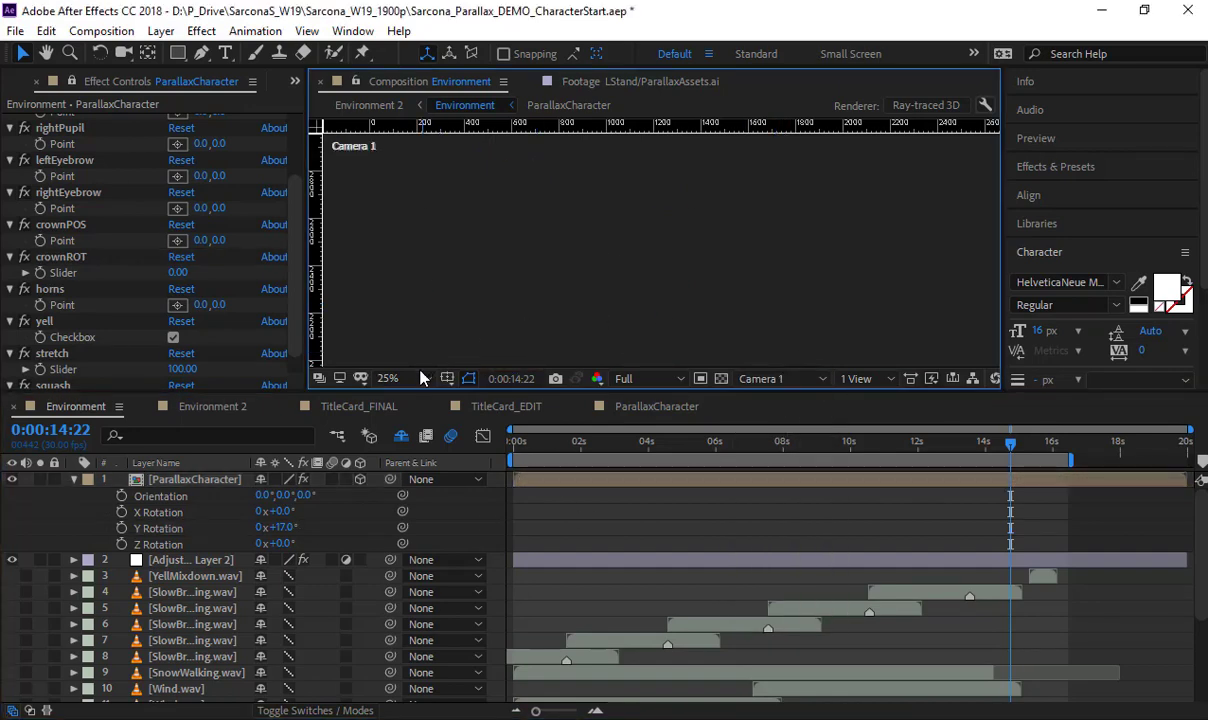
pyautogui.click(393, 378)
pyautogui.click(418, 44)
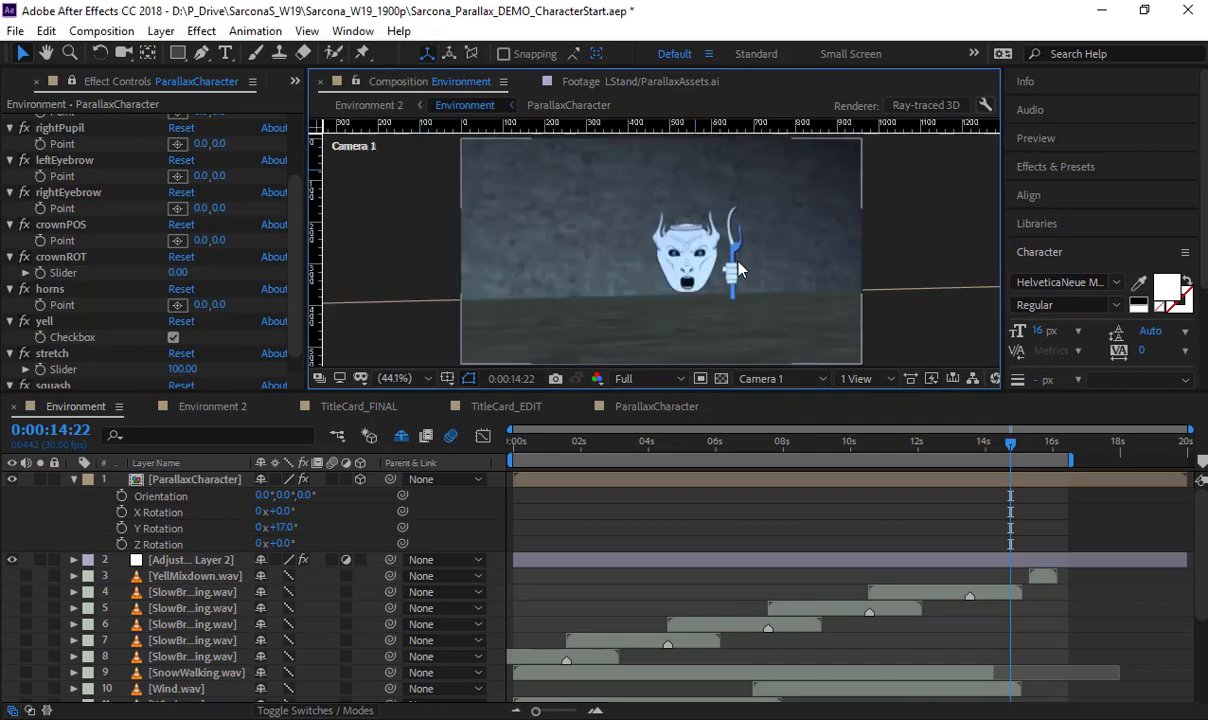
# Move the ParallaxCharacter layer closer to the camera by setting its Position to 722, 270, 2466
pyautogui.click(206, 486)
pyautogui.press('p')
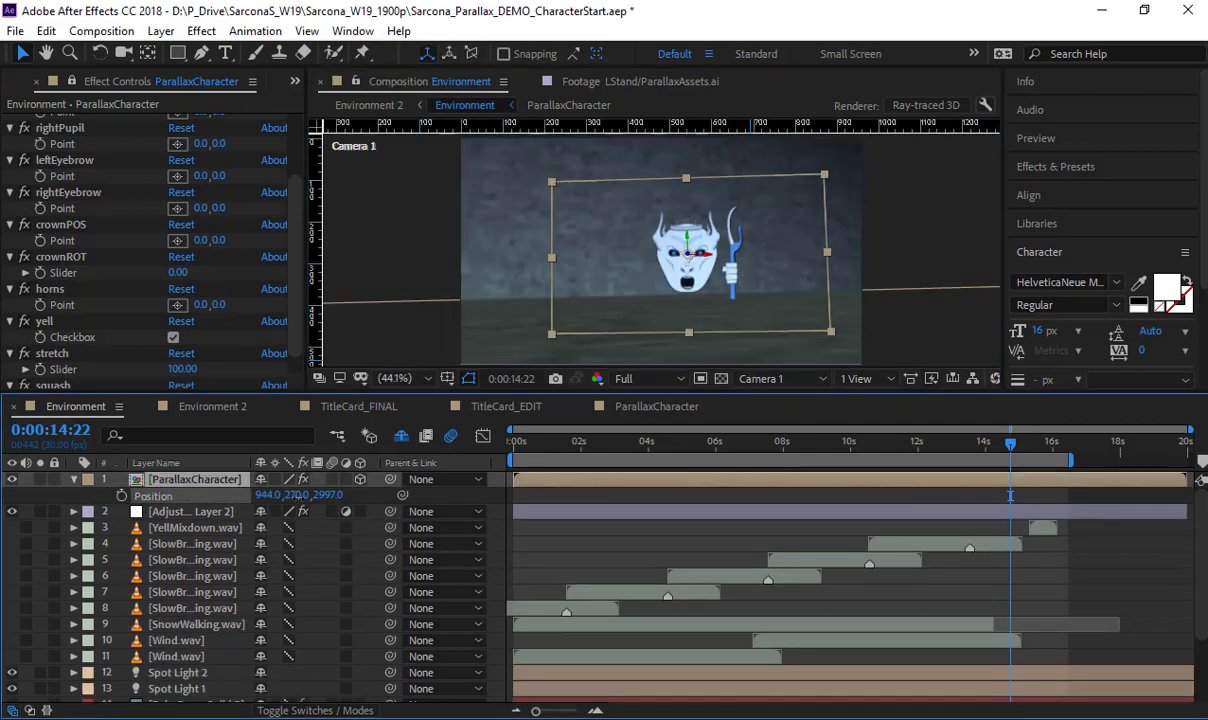
pyautogui.moveTo(328, 495); pyautogui.dragTo(52, 494)
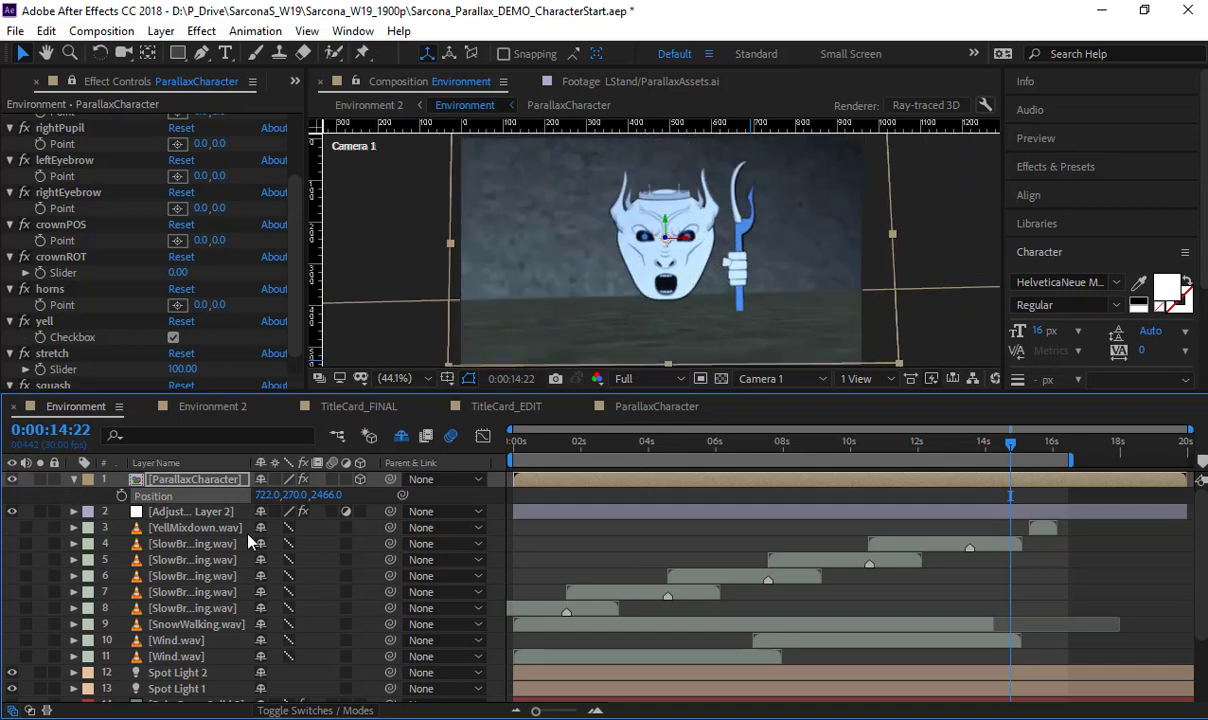
pyautogui.press('space')
pyautogui.moveTo(641, 272); pyautogui.dragTo(610, 269)
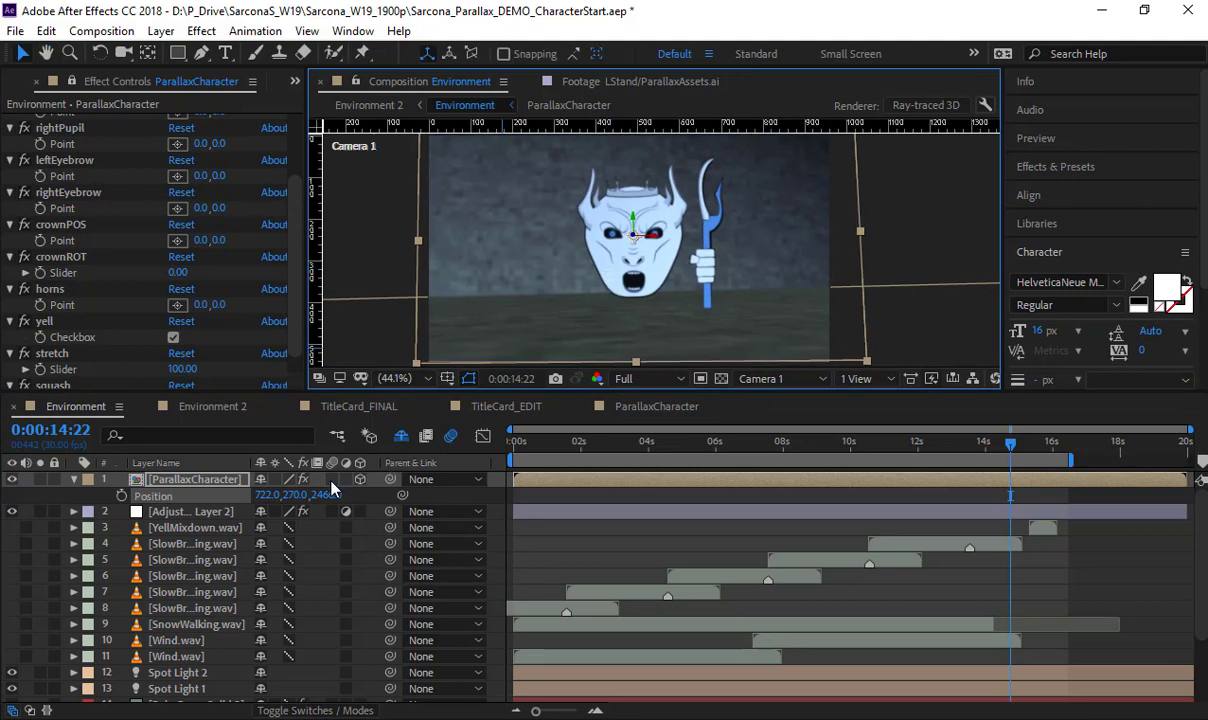
# Scale the ParallaxCharacter layer uniformly down to 92%
pyautogui.press('s')
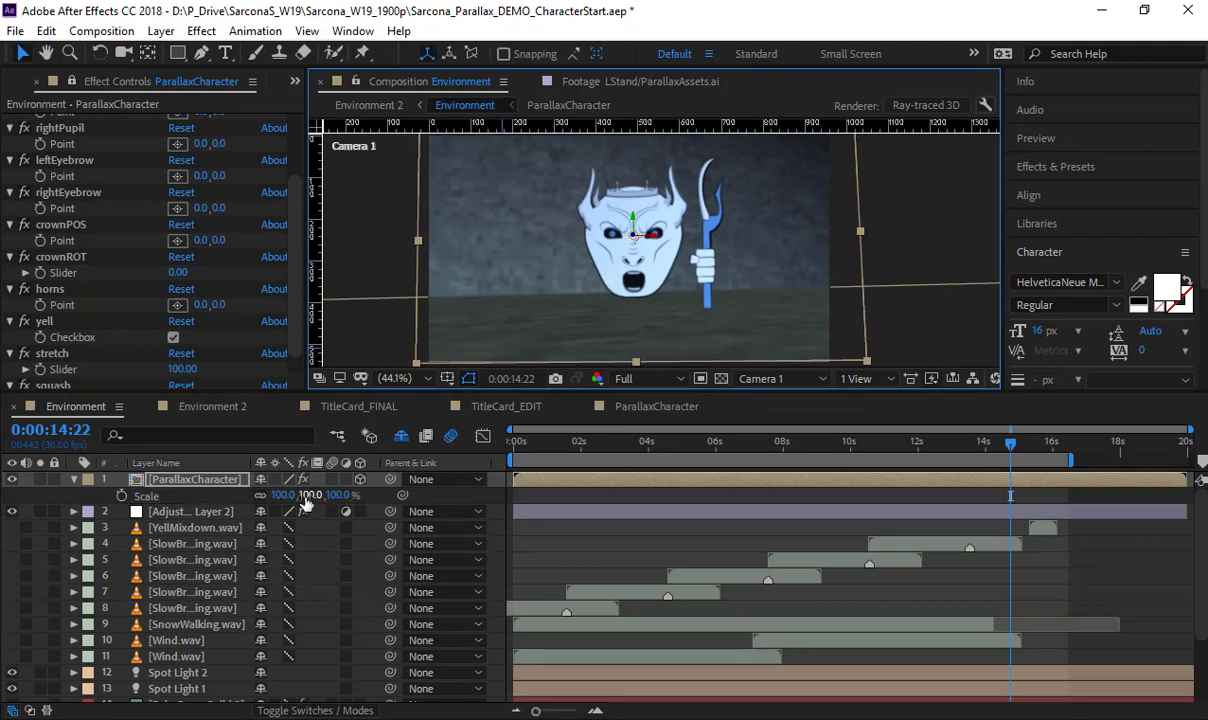
pyautogui.moveTo(305, 497); pyautogui.dragTo(297, 496)
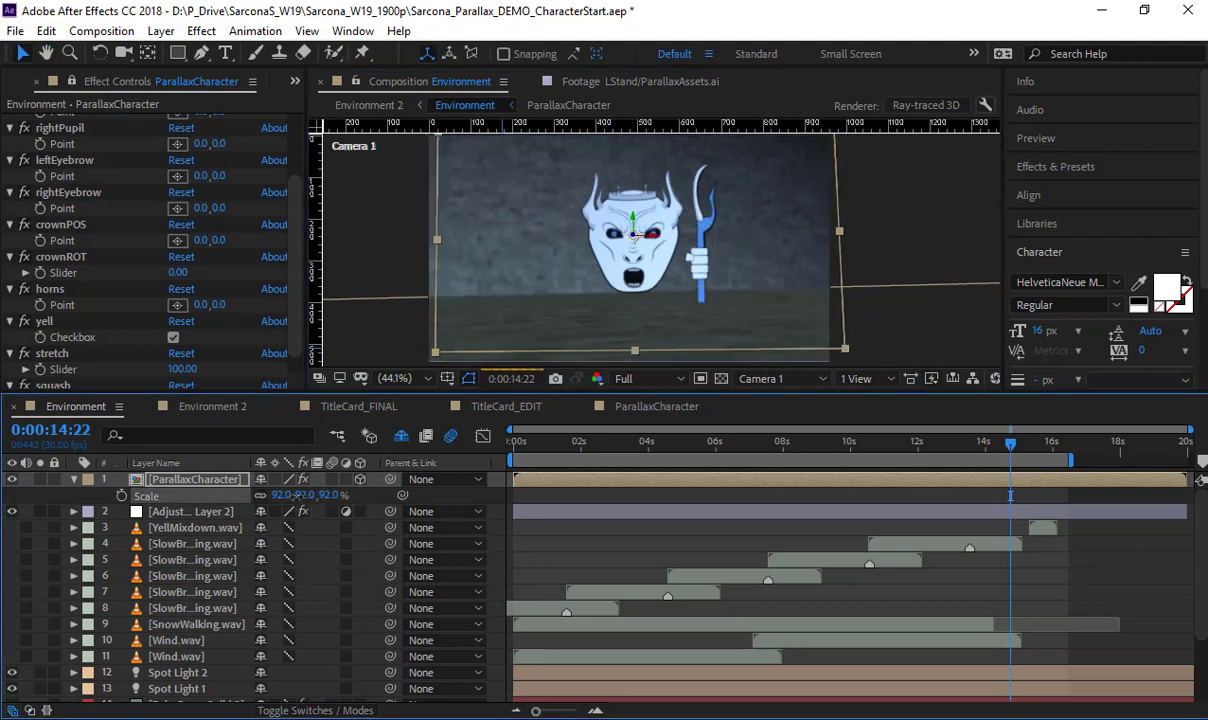
pyautogui.scroll(-2, 590, 297)
pyautogui.scroll(2, 590, 304)
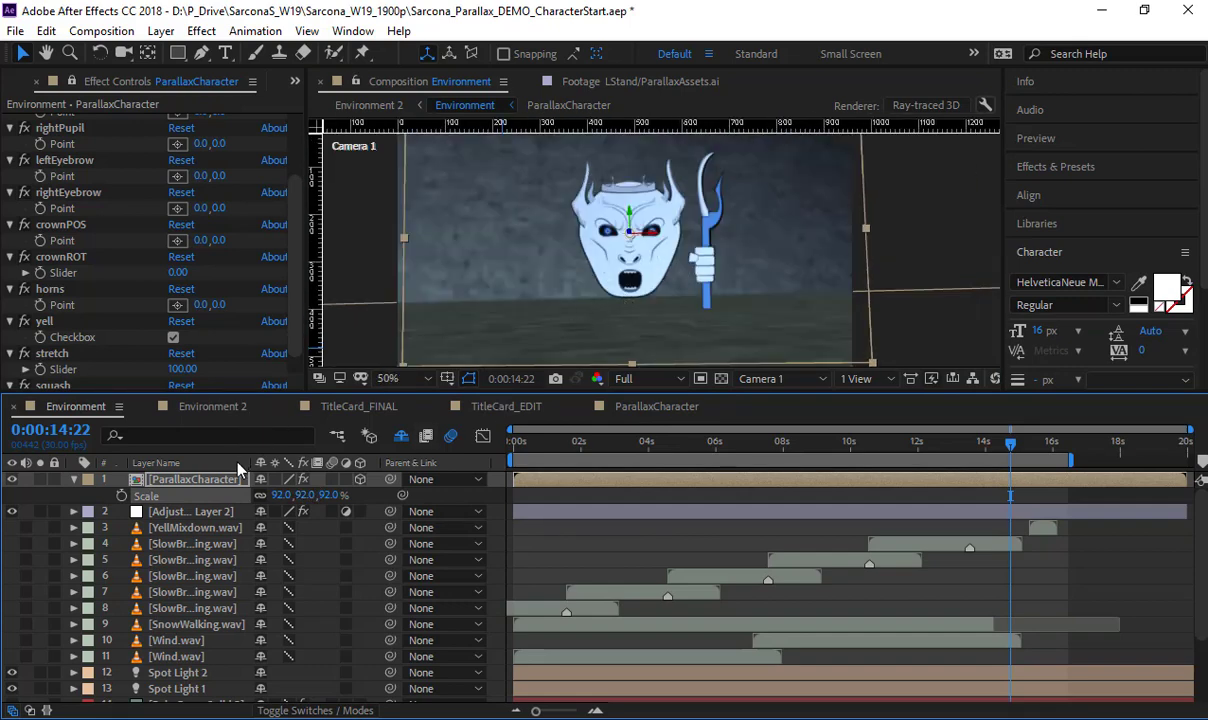
# Lower the ParallaxCharacter layer and push it back from the camera to Position 722, 564, 3697
pyautogui.press('p')
pyautogui.moveTo(300, 502); pyautogui.dragTo(412, 505)
pyautogui.press('space')
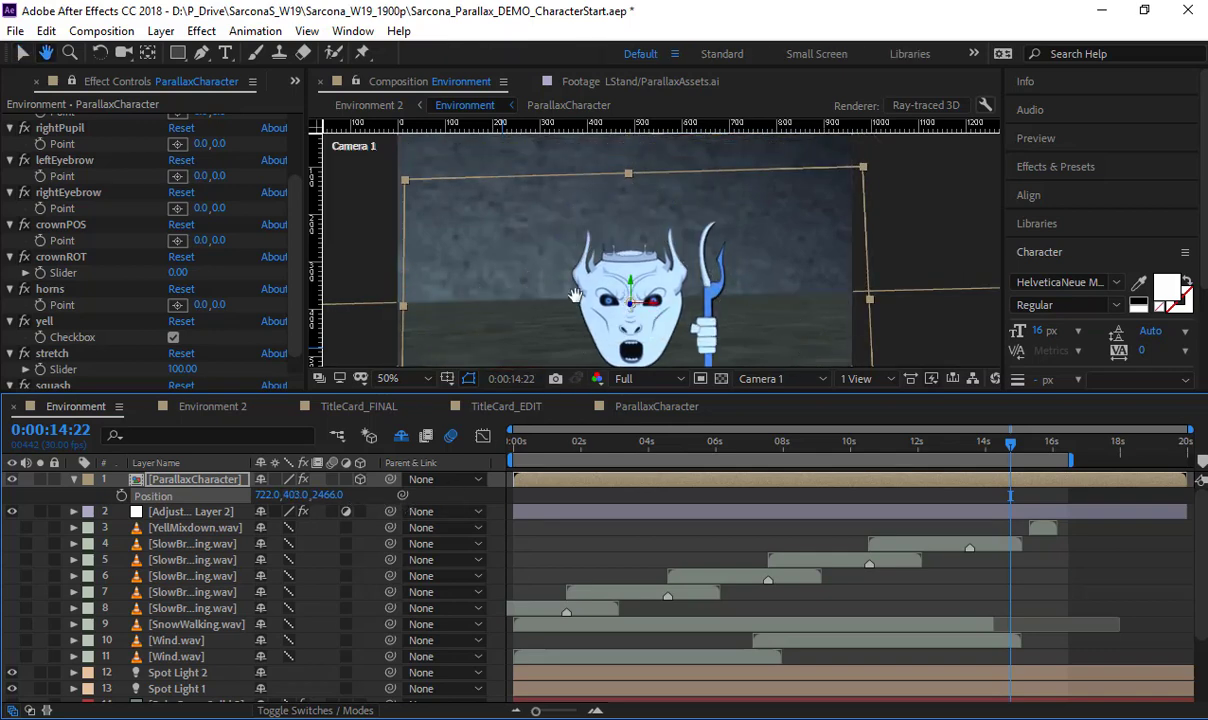
pyautogui.moveTo(543, 281); pyautogui.dragTo(502, 208)
pyautogui.moveTo(335, 498); pyautogui.dragTo(375, 498)
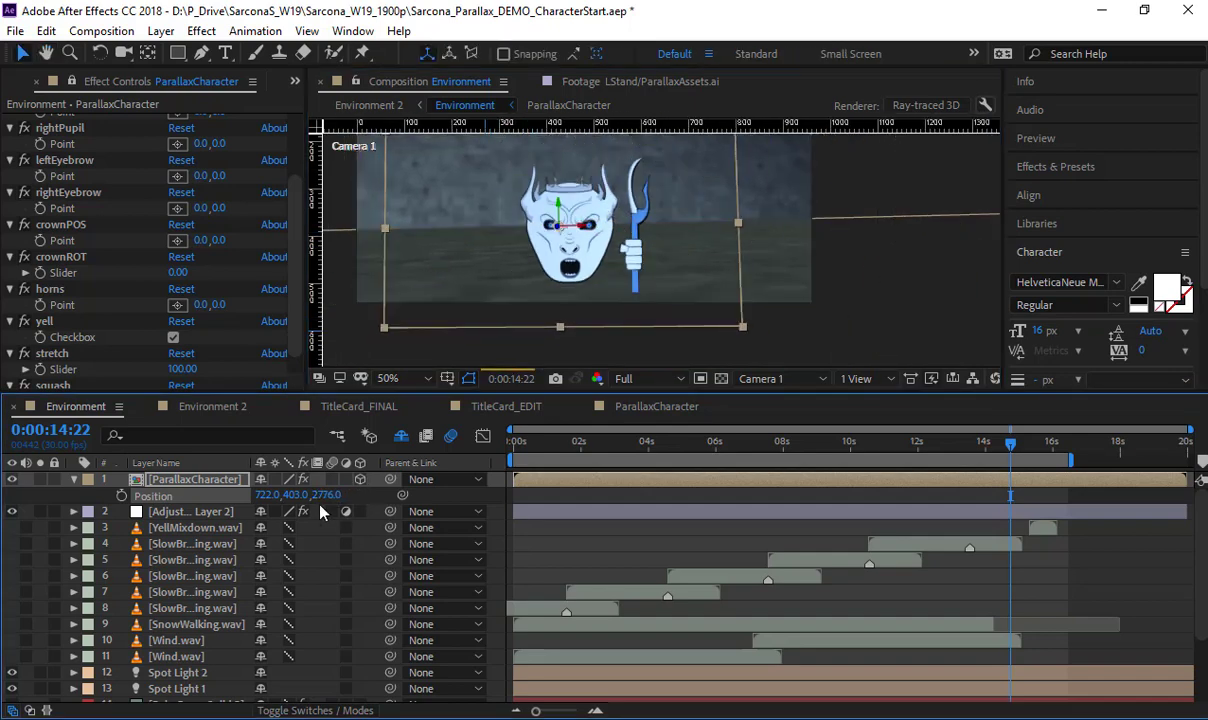
pyautogui.moveTo(297, 500); pyautogui.dragTo(700, 508)
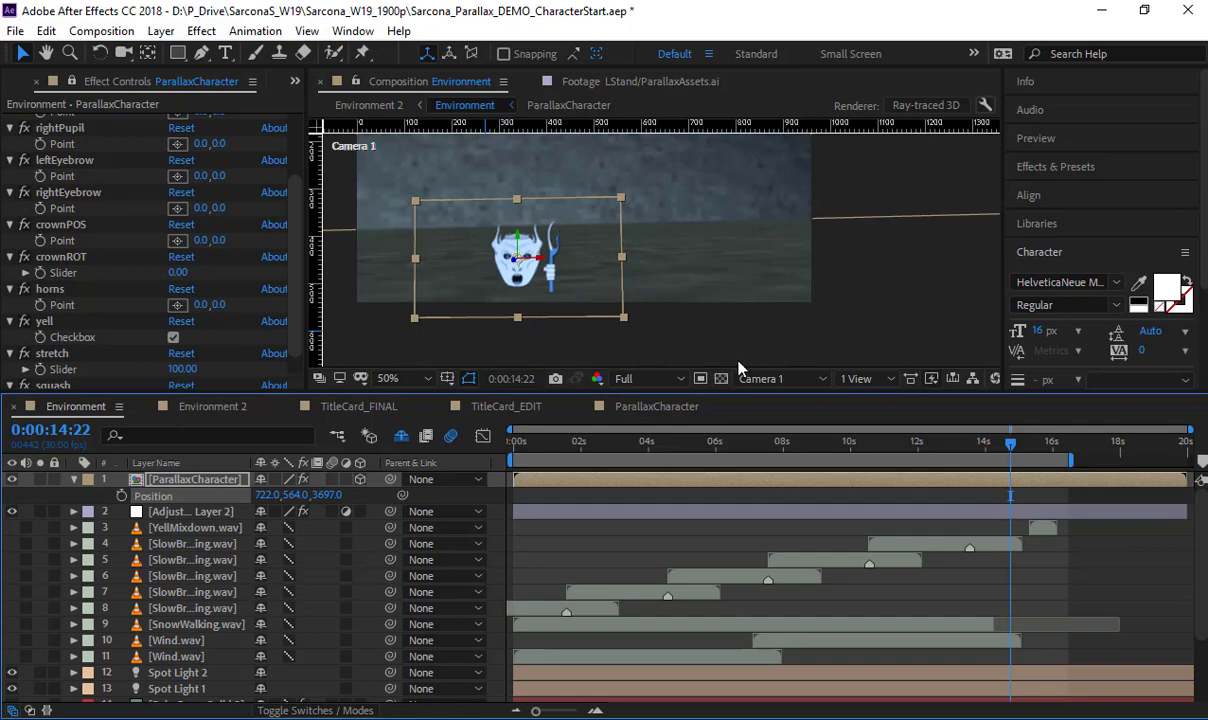
# In the Front view, raise the ParallaxCharacter layer to a Y position of about 380, then show the scene through Camera 1
pyautogui.click(768, 378)
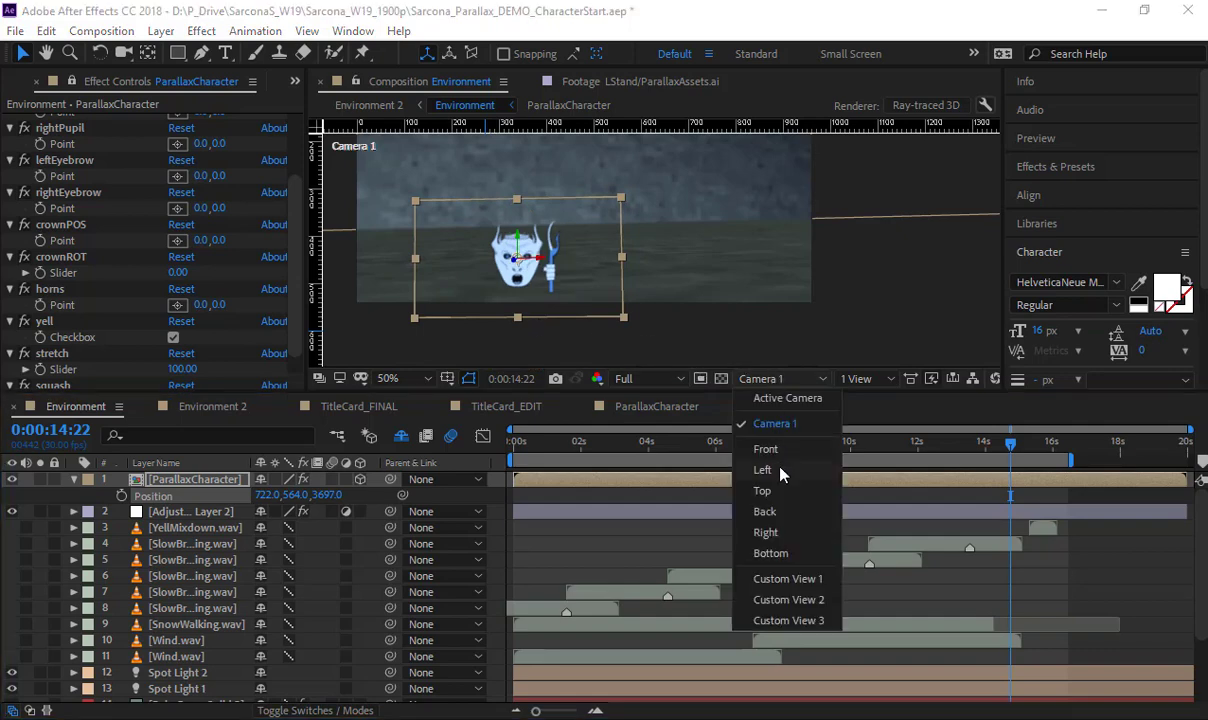
pyautogui.click(766, 449)
pyautogui.moveTo(694, 293); pyautogui.dragTo(618, 151)
pyautogui.scroll(-1, 676, 246)
pyautogui.moveTo(673, 275); pyautogui.dragTo(675, 313)
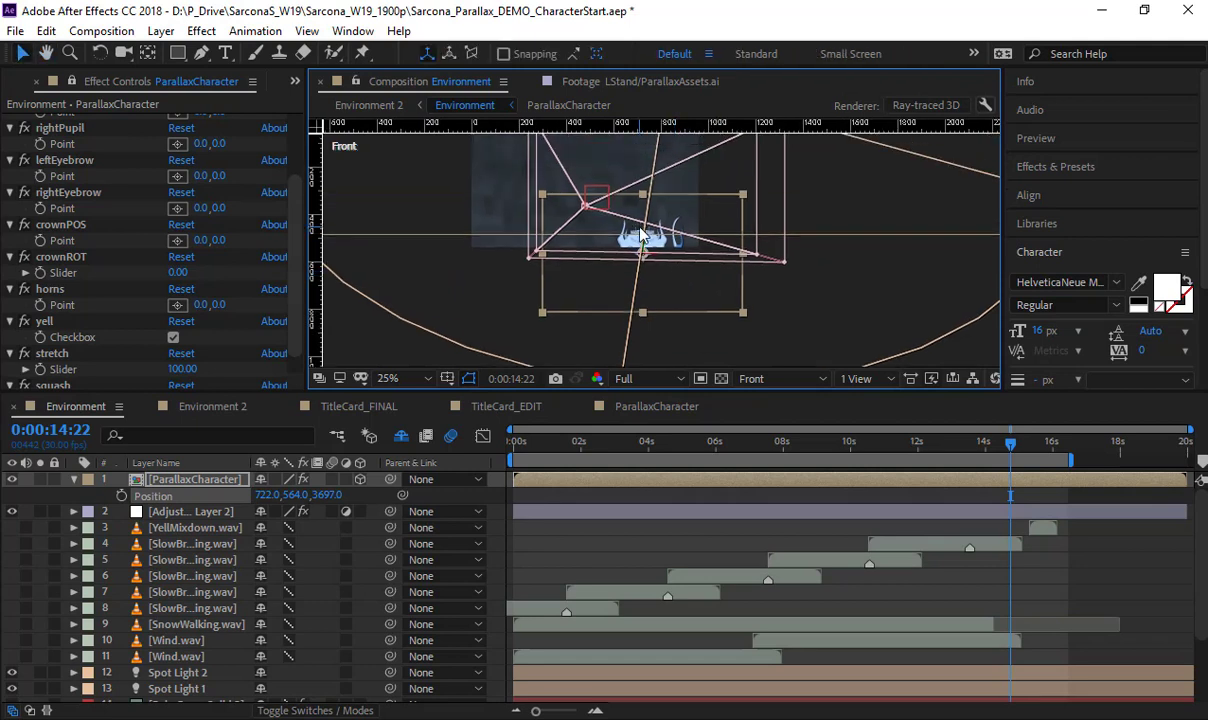
pyautogui.moveTo(647, 252); pyautogui.dragTo(646, 199)
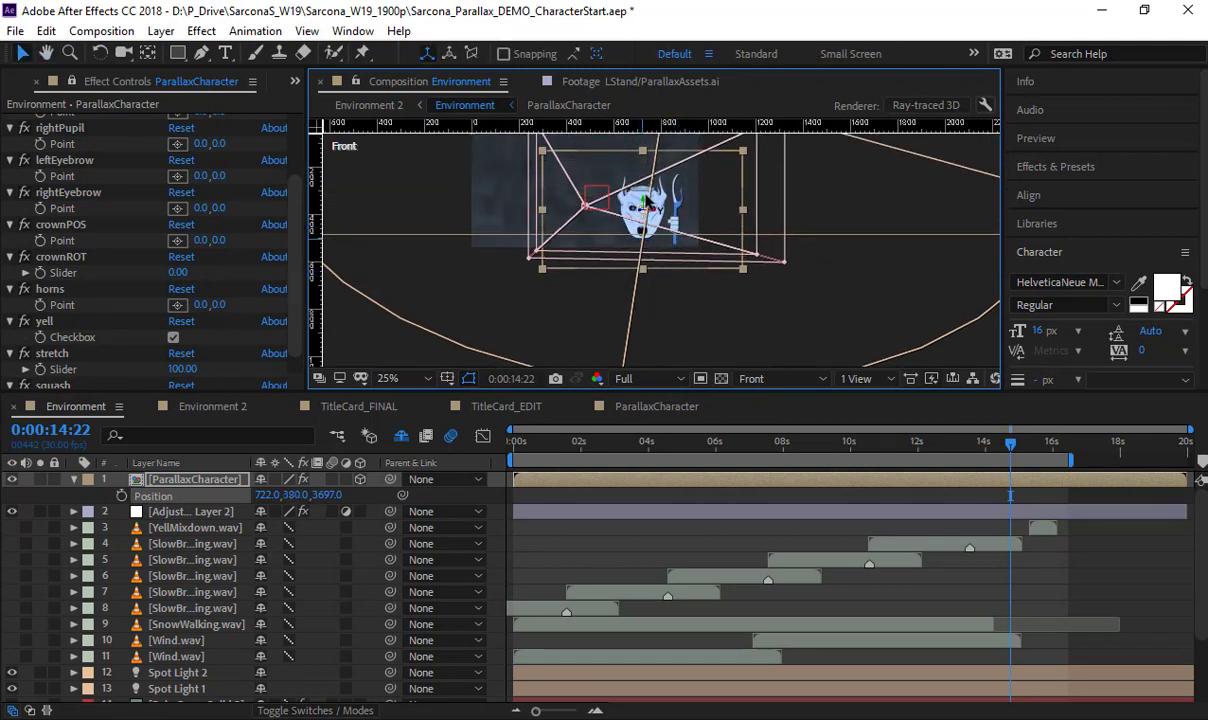
pyautogui.click(775, 382)
pyautogui.click(766, 444)
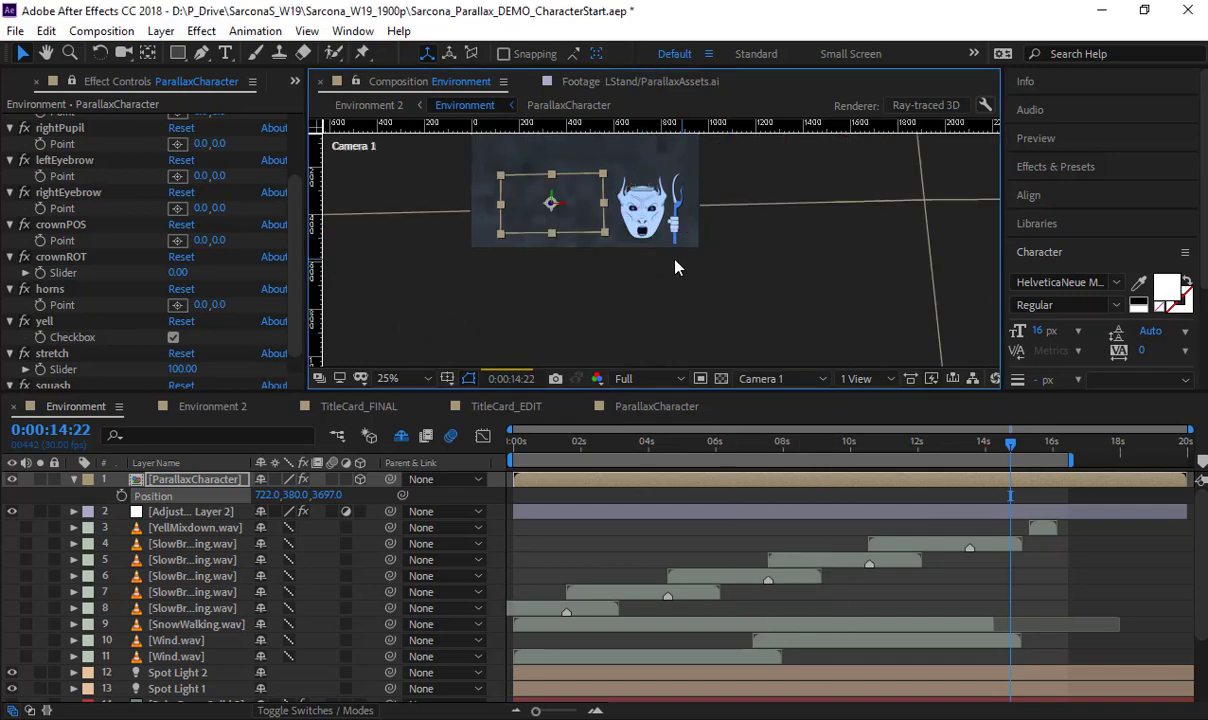
pyautogui.scroll(1, 635, 252)
pyautogui.moveTo(581, 205); pyautogui.dragTo(686, 276)
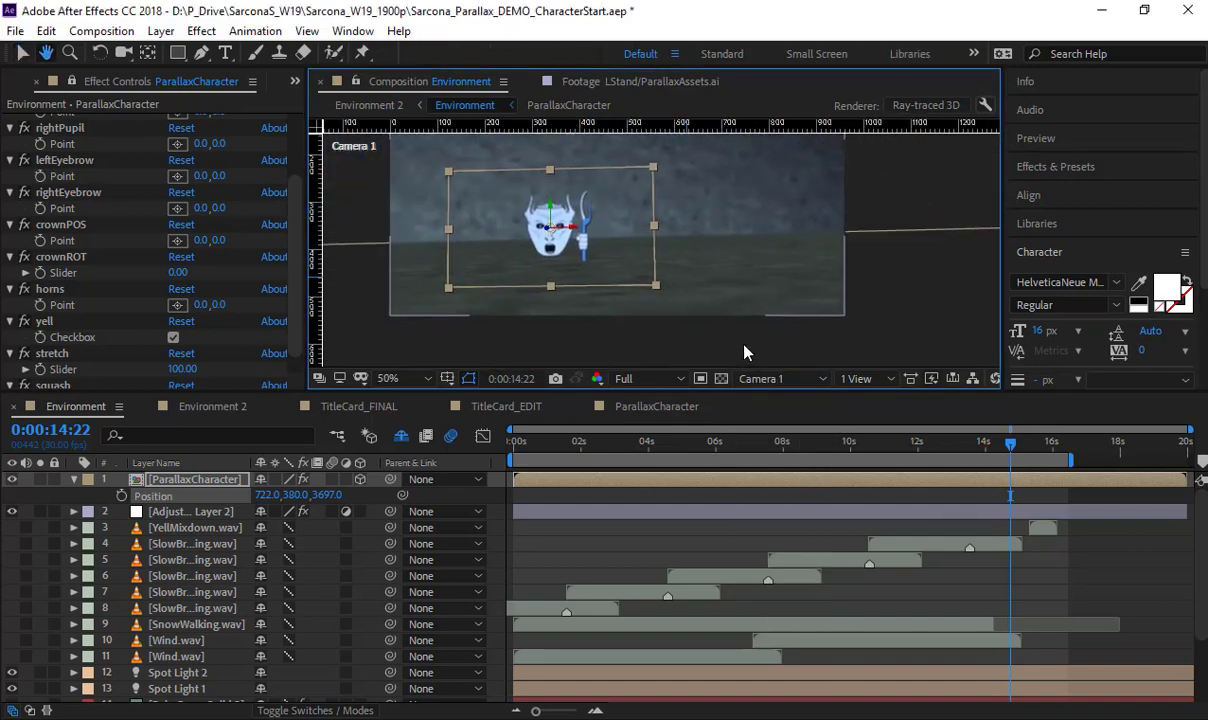
# Check the ParallaxCharacter's placement relative to the camera in the Left view and return to the Camera 1 view
pyautogui.click(778, 378)
pyautogui.click(783, 471)
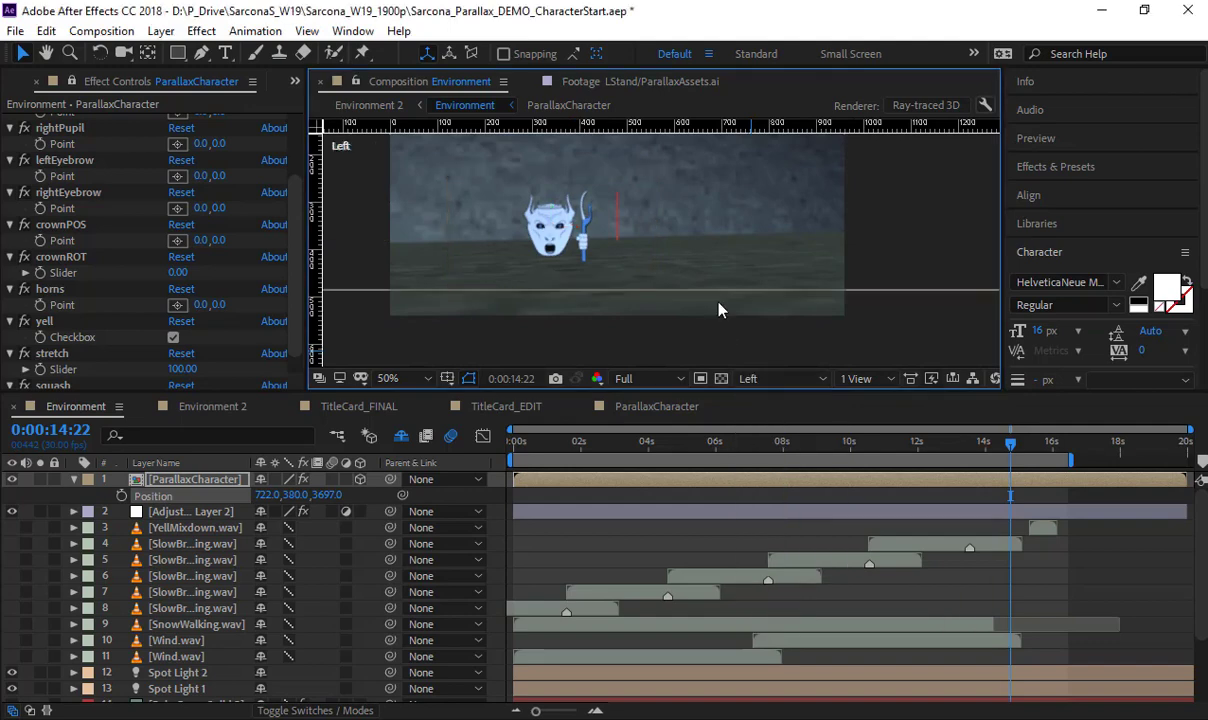
pyautogui.scroll(4, 660, 285)
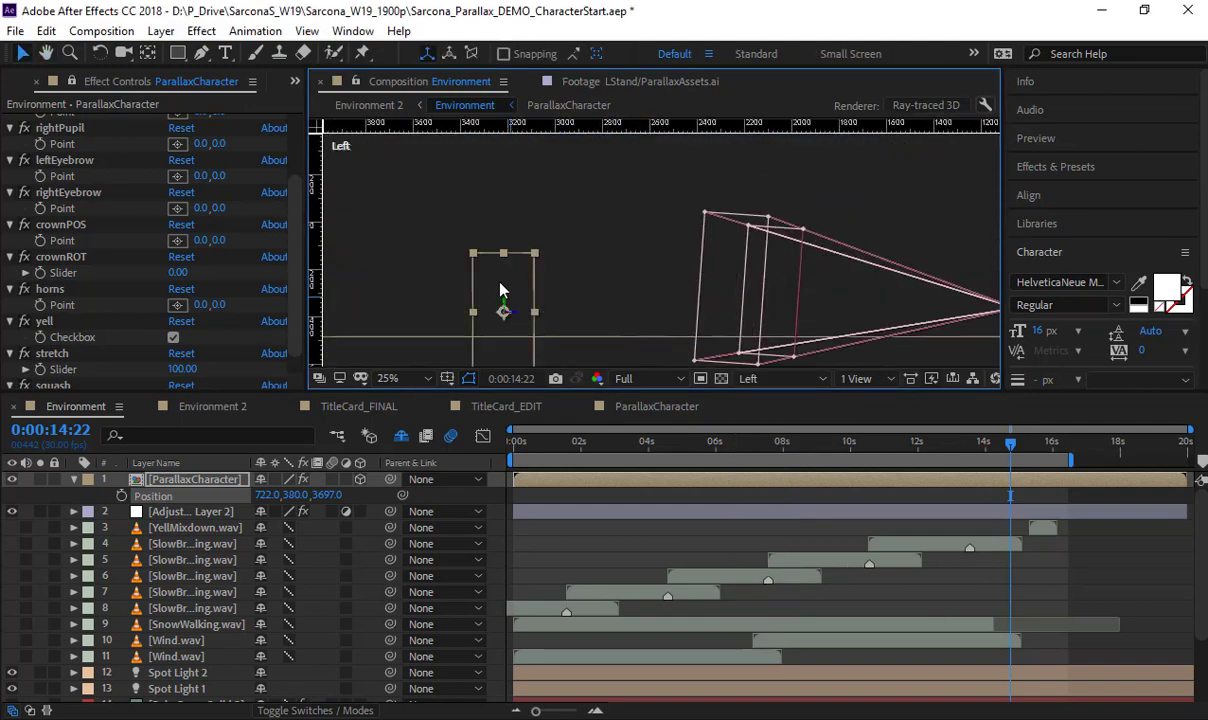
pyautogui.moveTo(635, 278); pyautogui.dragTo(592, 214)
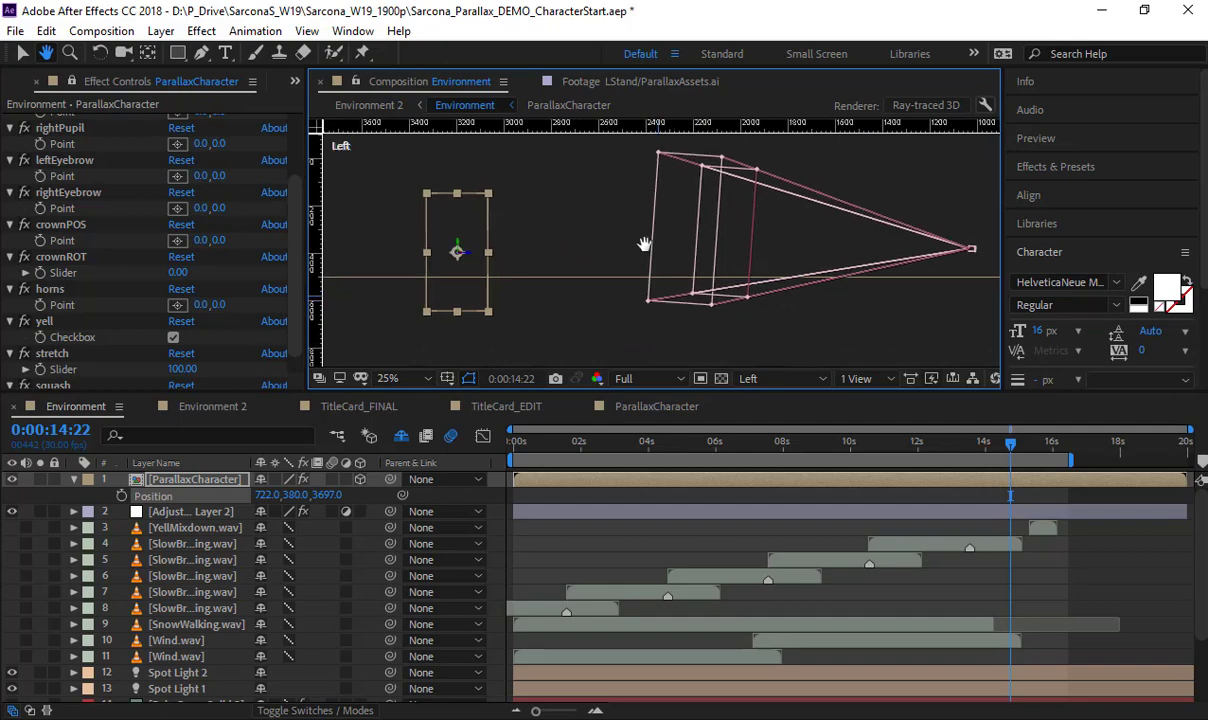
pyautogui.click(765, 378)
pyautogui.click(777, 424)
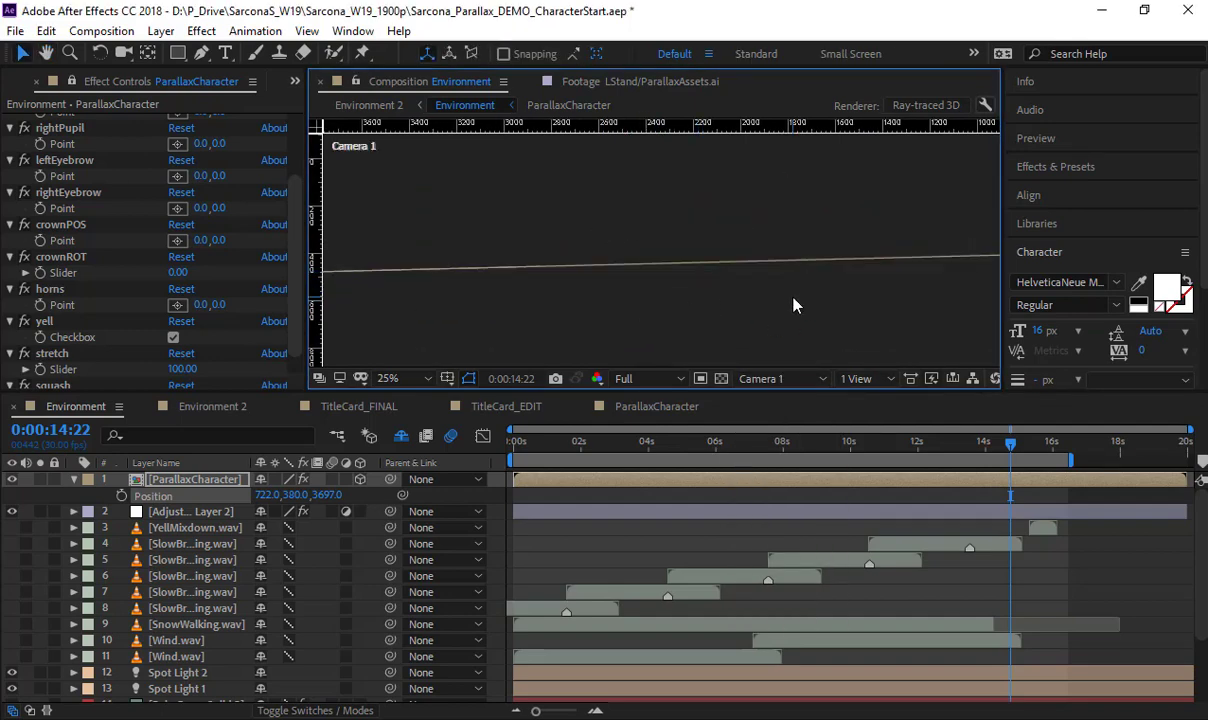
# Bring the ParallaxCharacter layer forward to a Z position of 2557 and centre it in the viewer
pyautogui.scroll(-1, 801, 261)
pyautogui.moveTo(975, 275); pyautogui.dragTo(633, 174)
pyautogui.scroll(2, 712, 306)
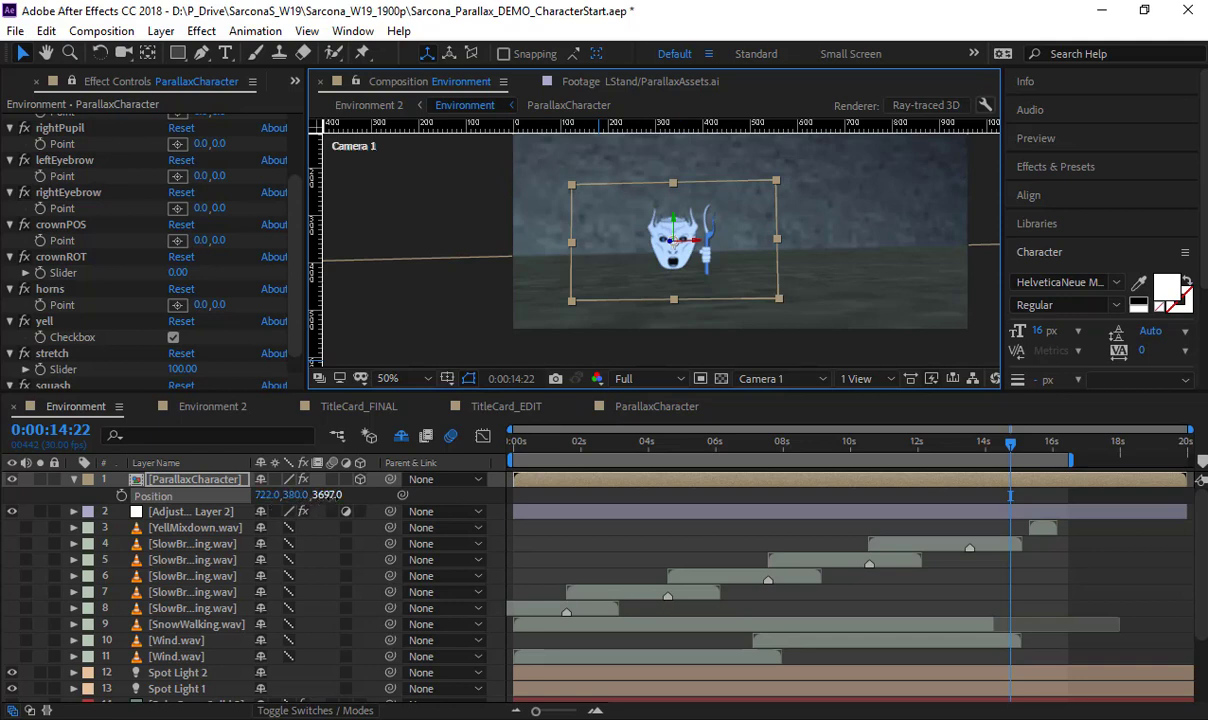
pyautogui.moveTo(327, 495); pyautogui.dragTo(230, 511)
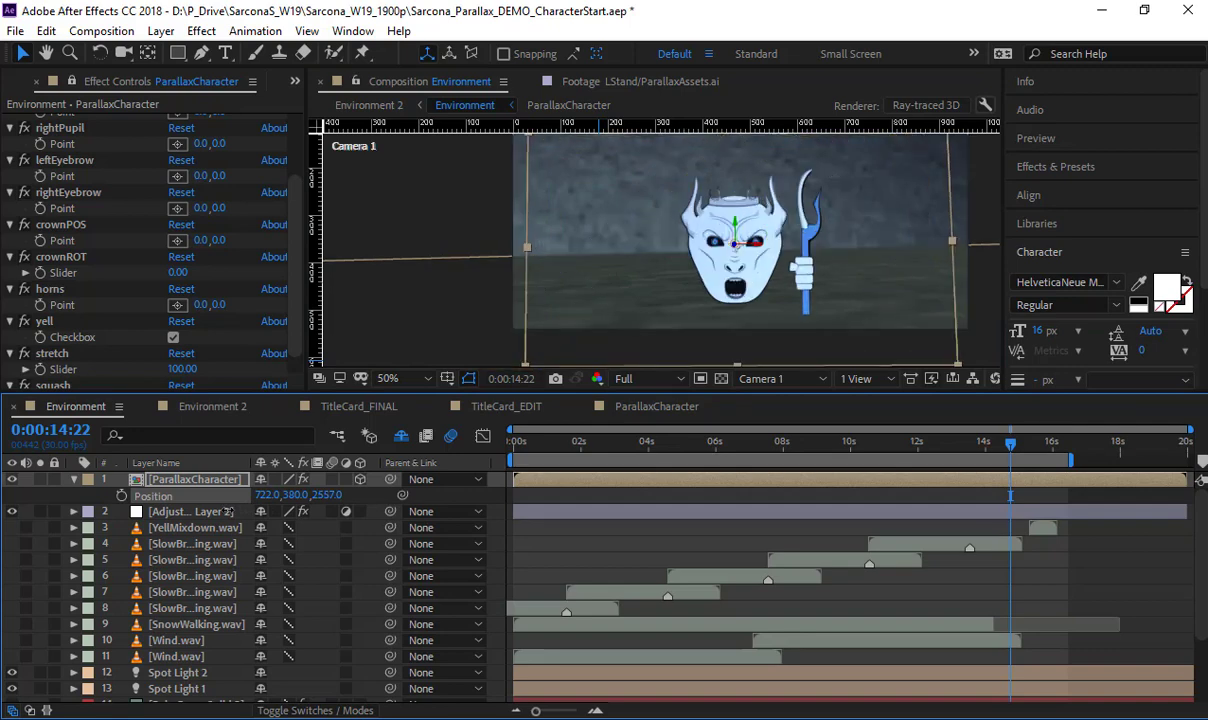
pyautogui.moveTo(643, 293); pyautogui.dragTo(431, 313)
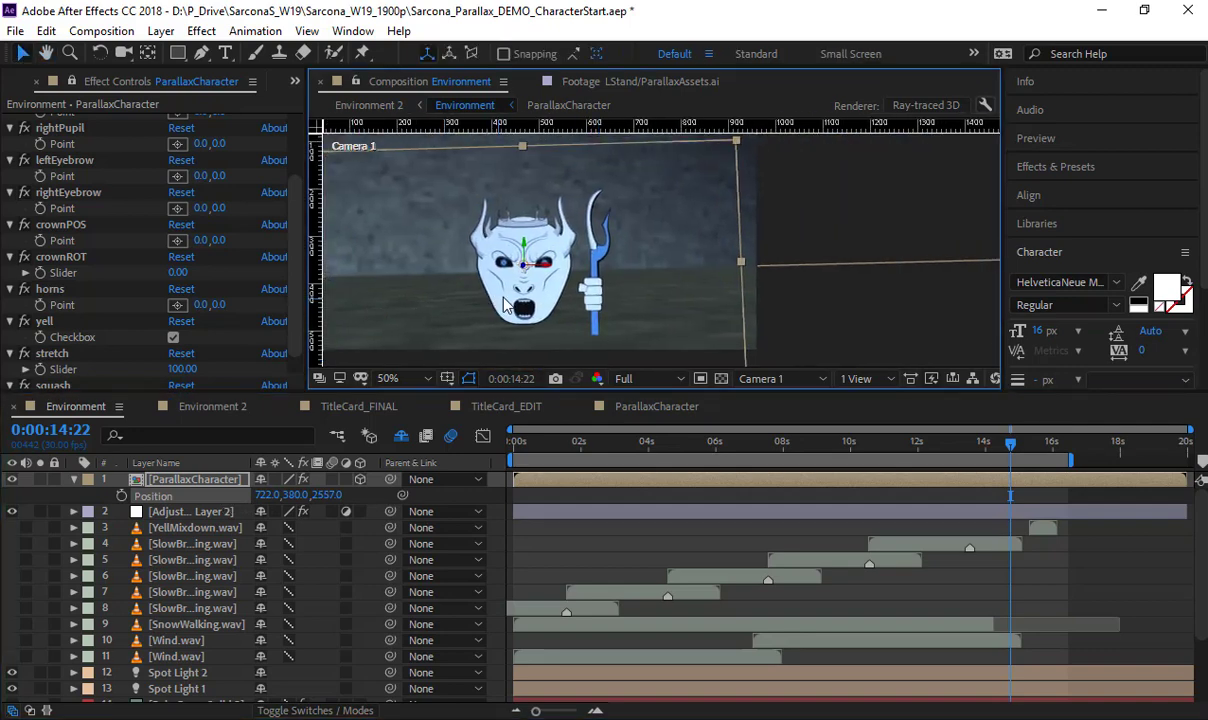
# Preview the Environment composition through Camera 1 with the whole frame in view to check the character's placement
pyautogui.scroll(-1, 504, 301)
pyautogui.scroll(1, 504, 299)
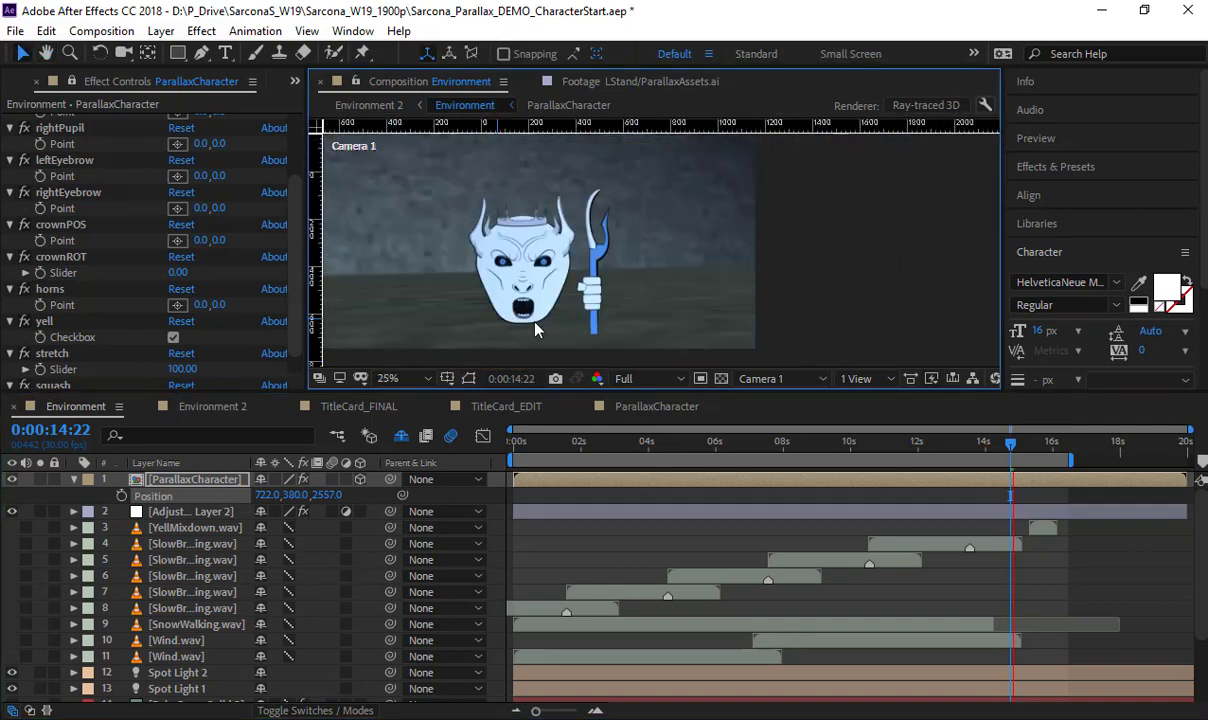
pyautogui.scroll(-1, 534, 322)
pyautogui.press('space')
pyautogui.moveTo(732, 340); pyautogui.dragTo(739, 359)
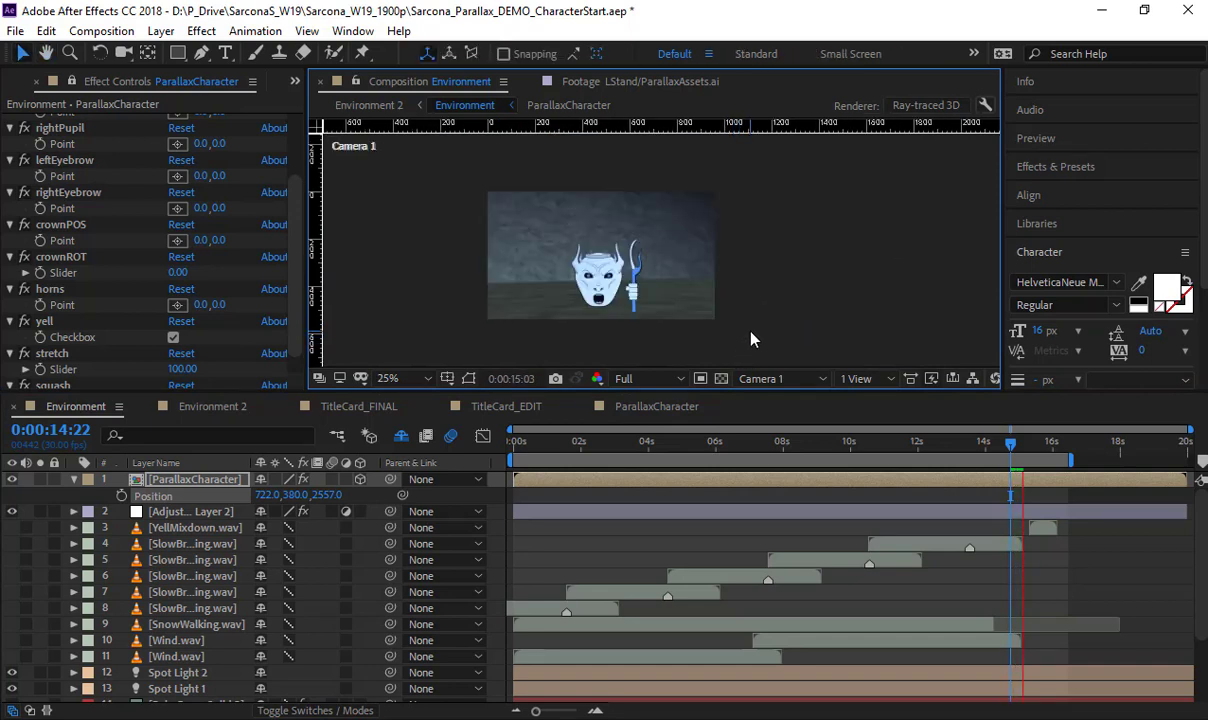
pyautogui.scroll(-2, 326, 615)
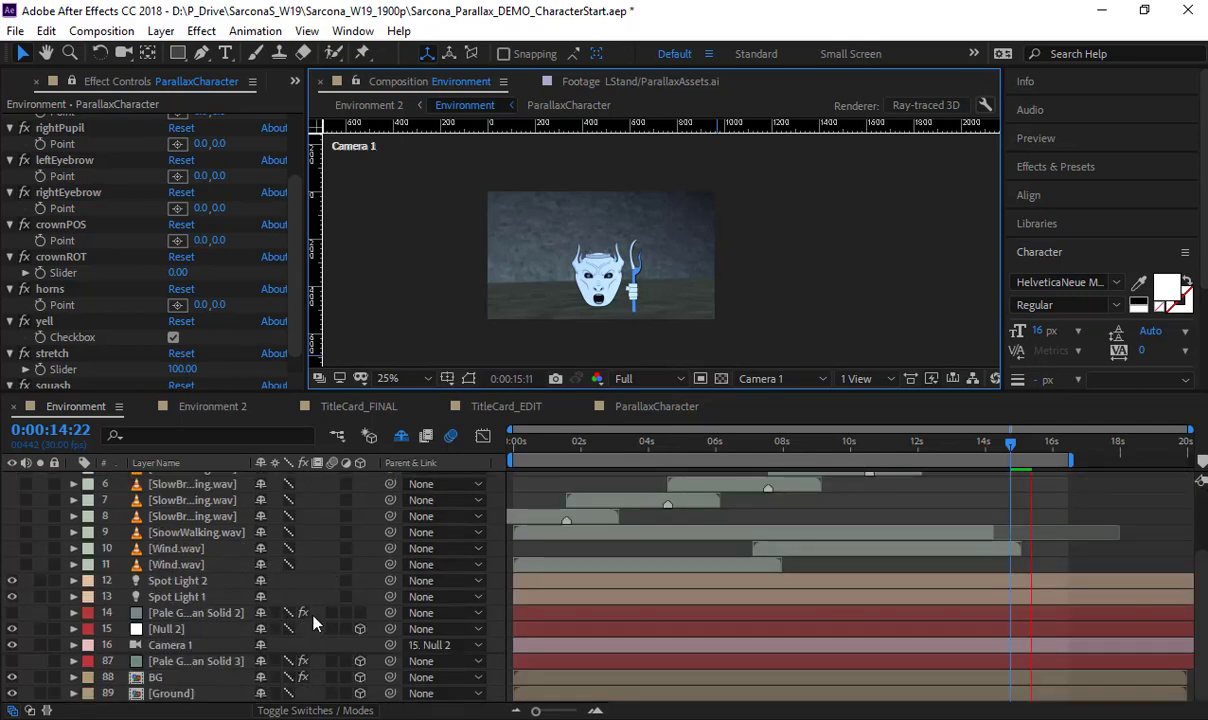
pyautogui.press('p')
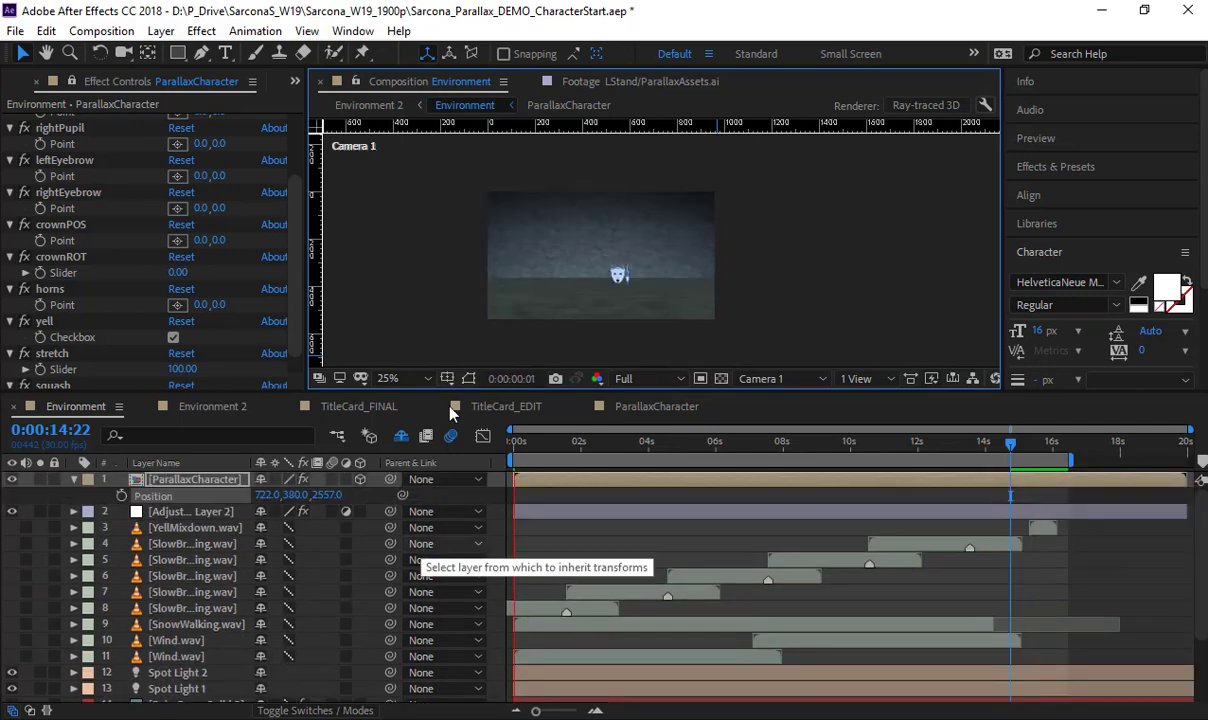
pyautogui.scroll(2, 560, 330)
pyautogui.scroll(-2, 568, 336)
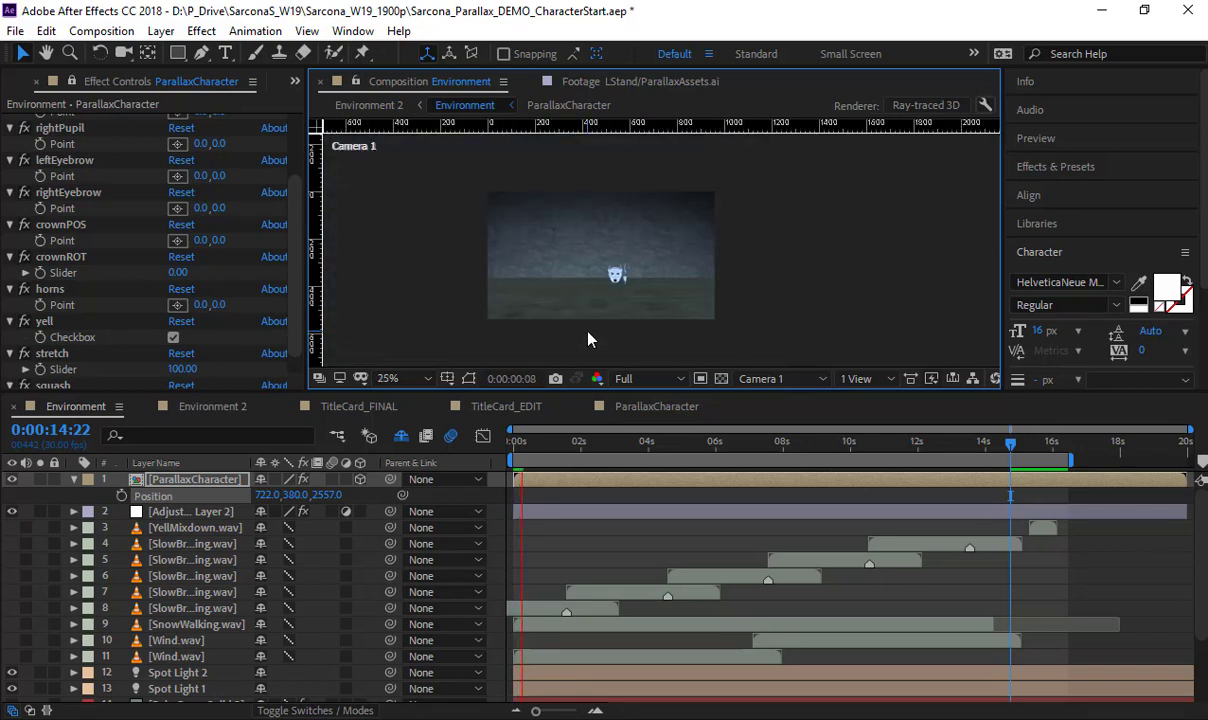
# Move the current time to about 0:00:13:12 and preview the end of the camera move from there
pyautogui.click(988, 448)
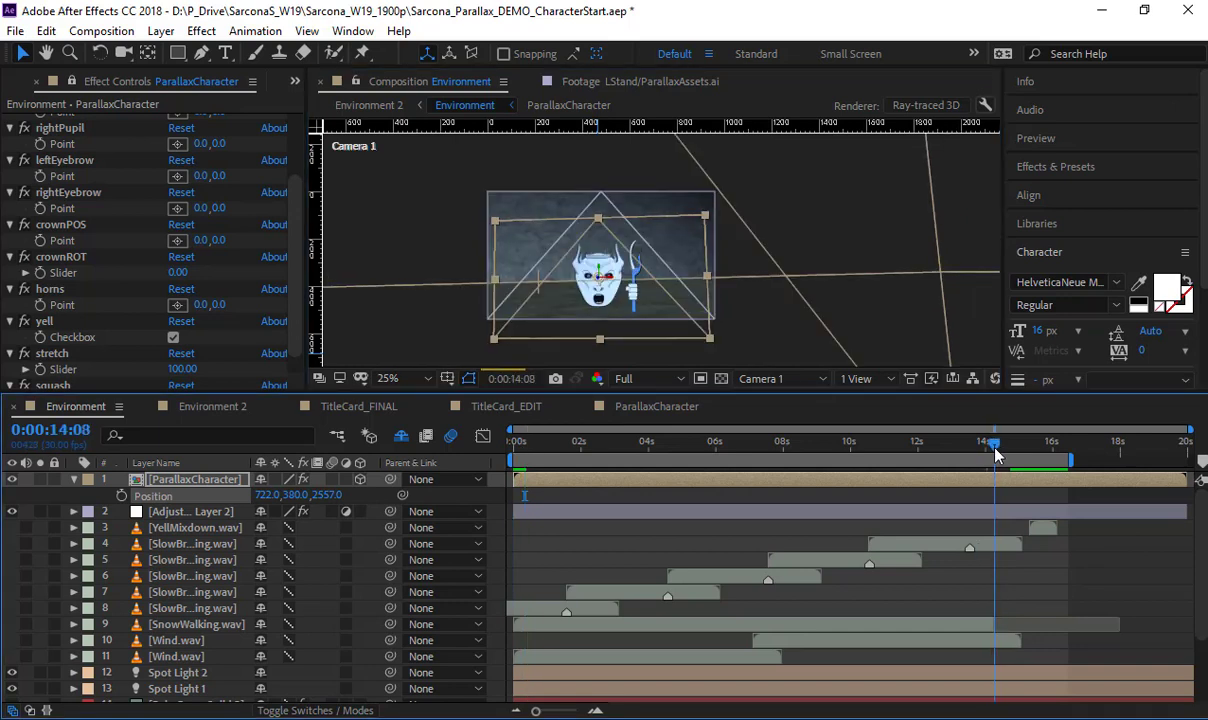
pyautogui.moveTo(993, 455); pyautogui.dragTo(967, 463)
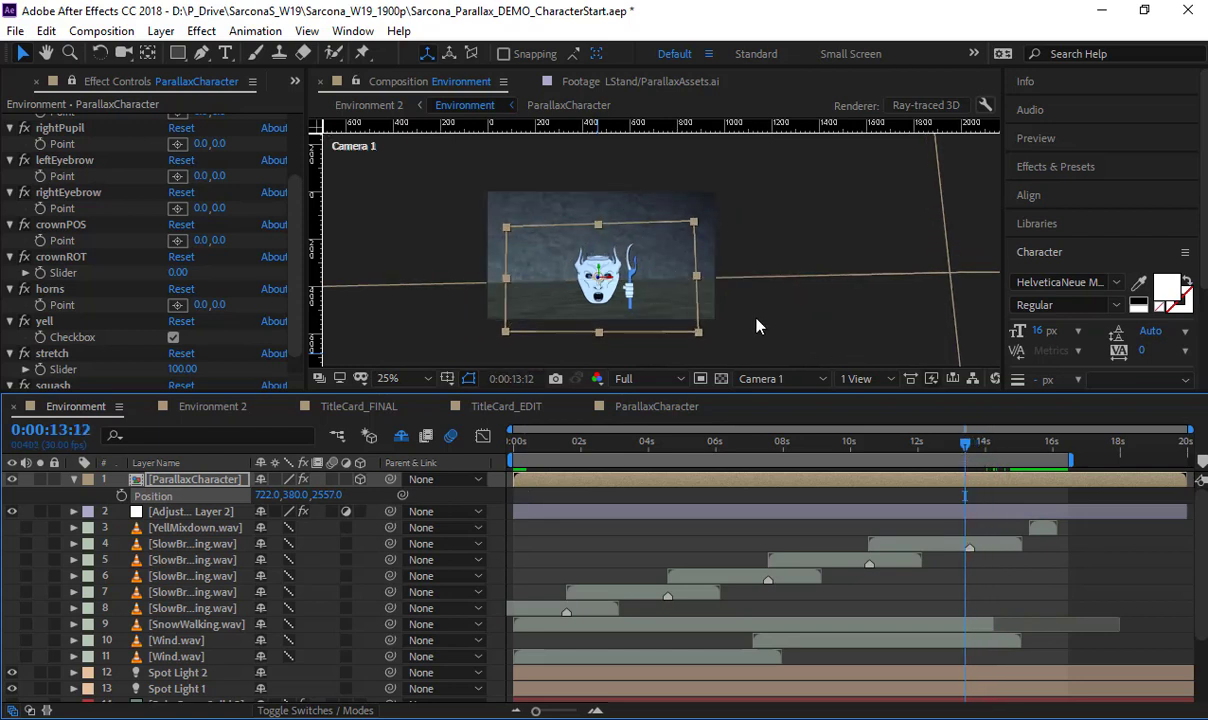
pyautogui.press('space')
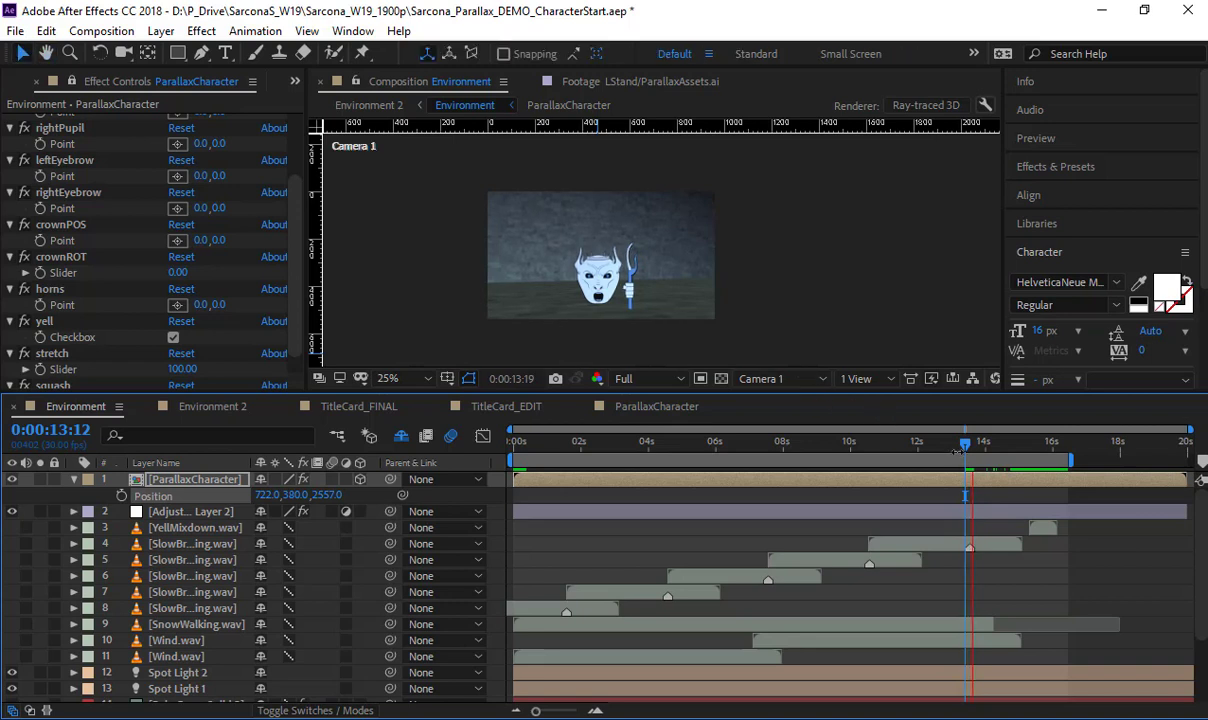
pyautogui.click(964, 453)
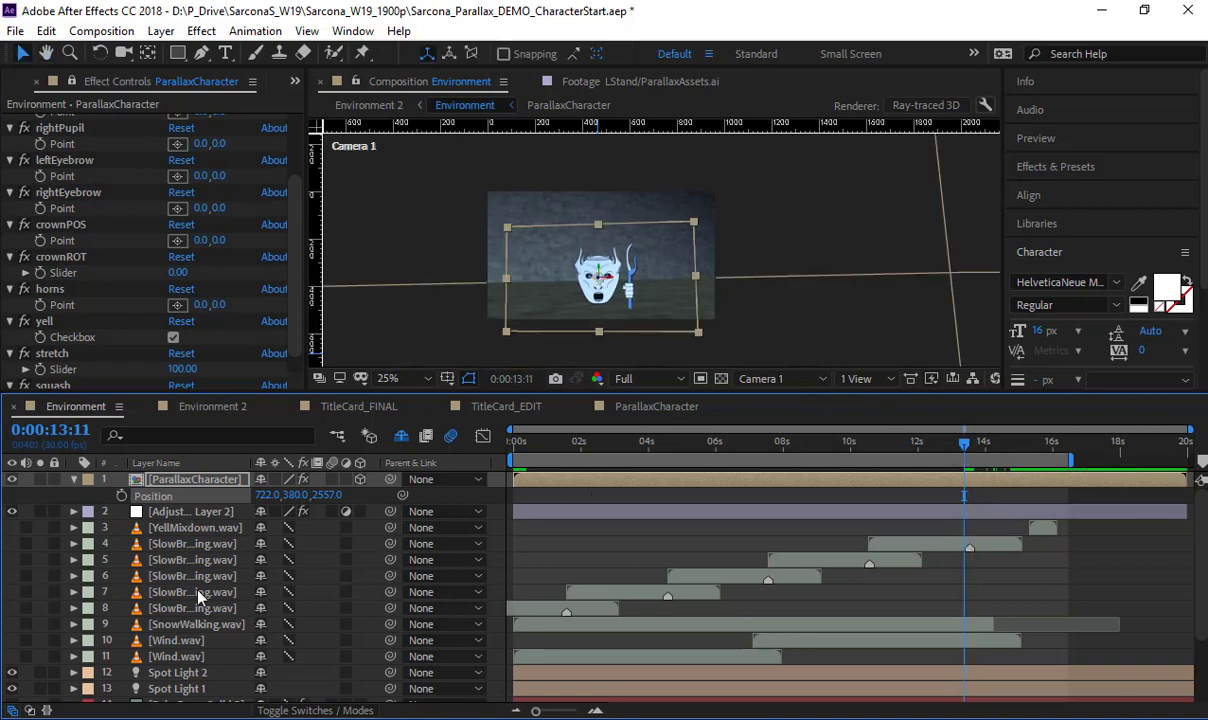
# Reveal Camera 1's Position keyframes, move the current time to the last one at 0:00:14:02, and magnify the timeline around it
pyautogui.scroll(-2, 186, 570)
pyautogui.click(186, 646)
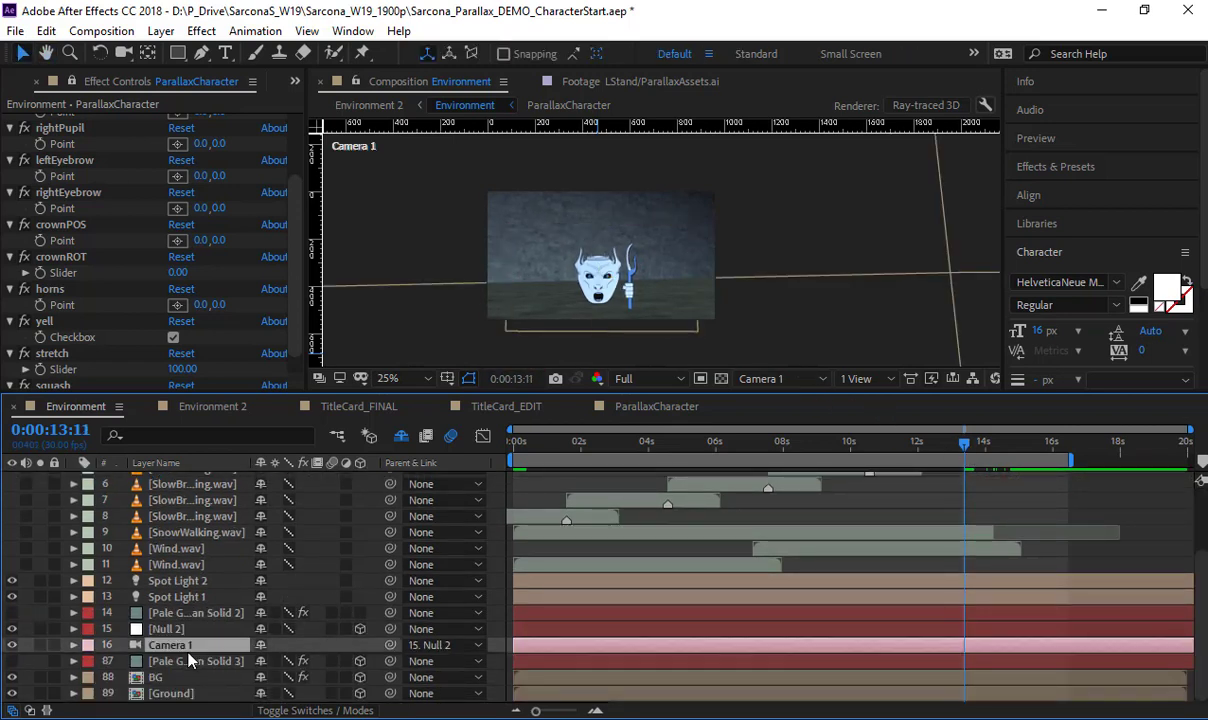
pyautogui.press('p')
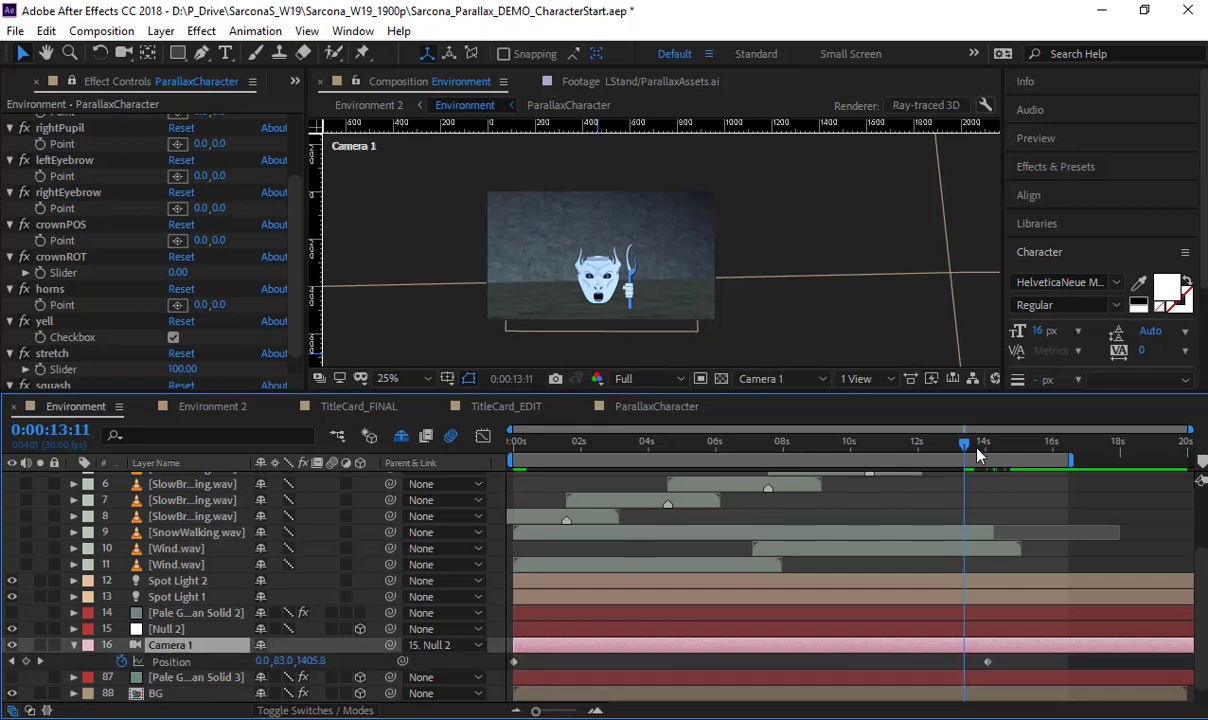
pyautogui.press('k')
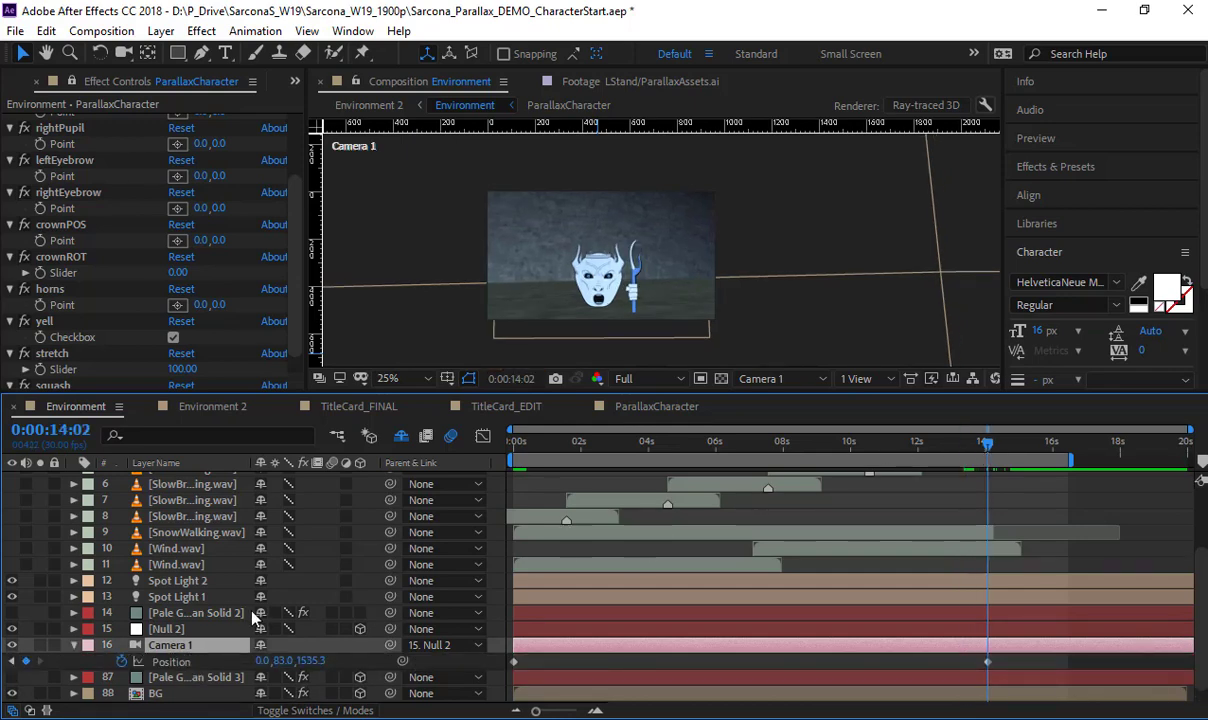
pyautogui.scroll(2, 597, 540)
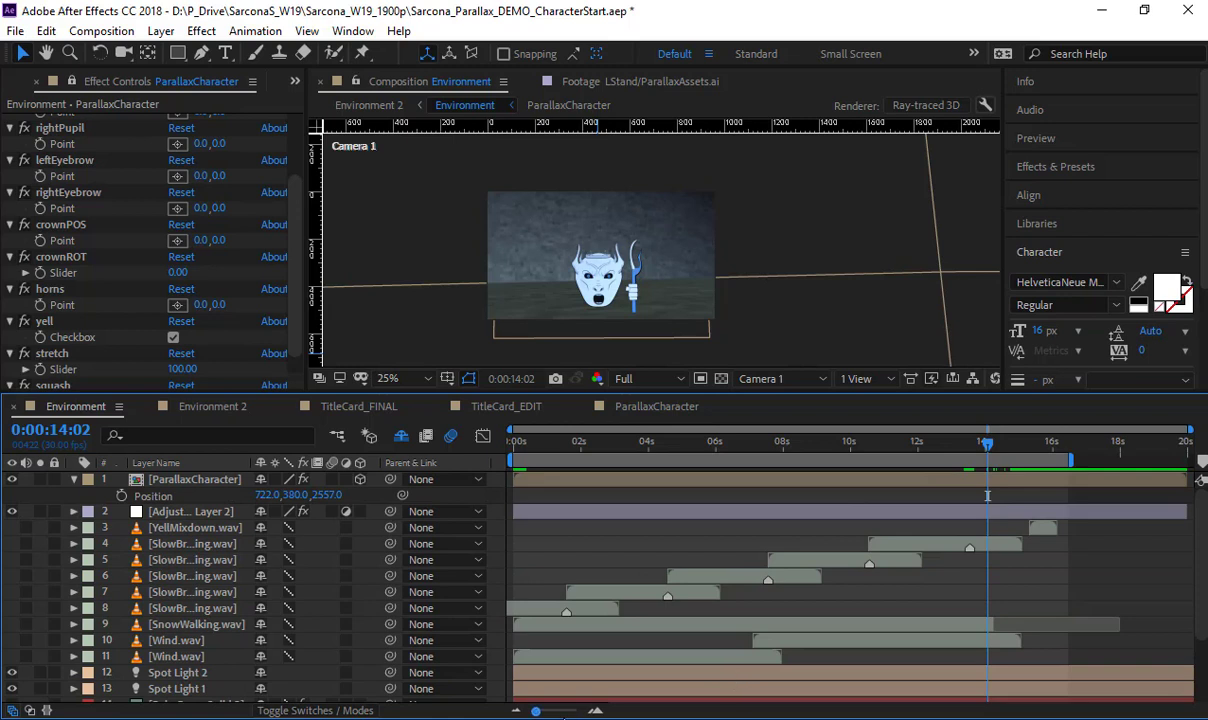
pyautogui.moveTo(555, 711); pyautogui.dragTo(565, 711)
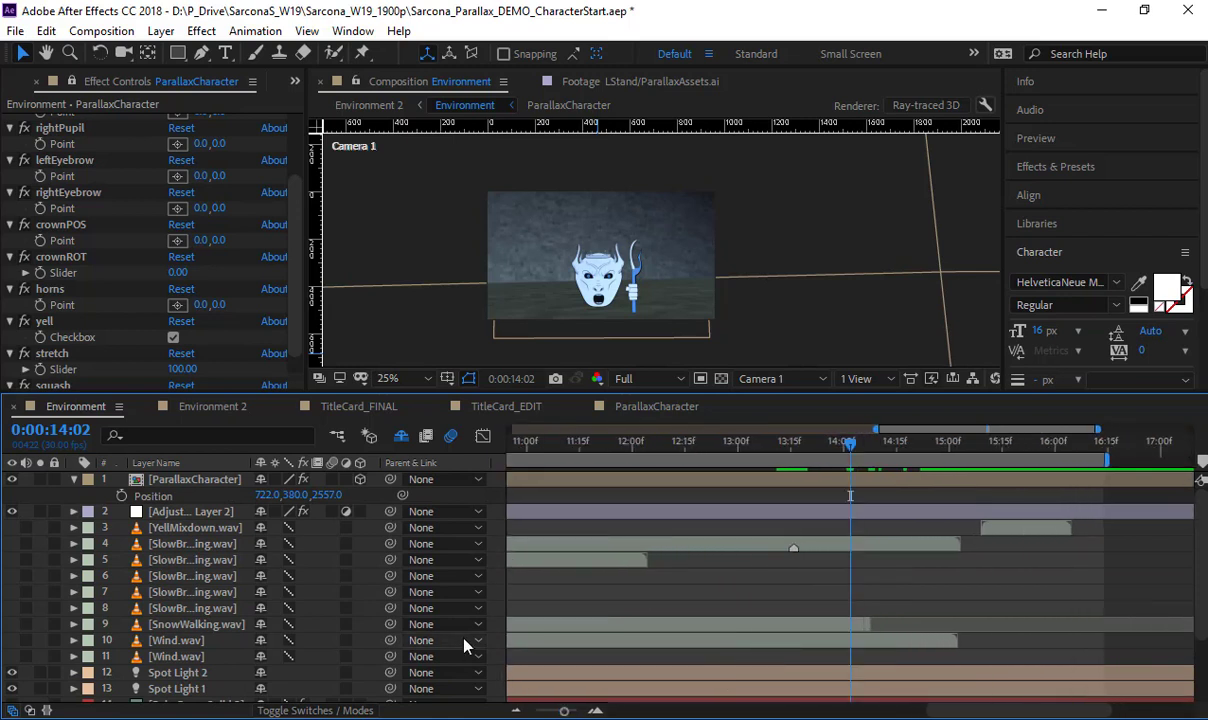
# Trim ParallaxCharacter to start at 0:00:14:02 and keyframe its Position from Y -252 there to Y 380 at 0:00:14:15
pyautogui.click(218, 481)
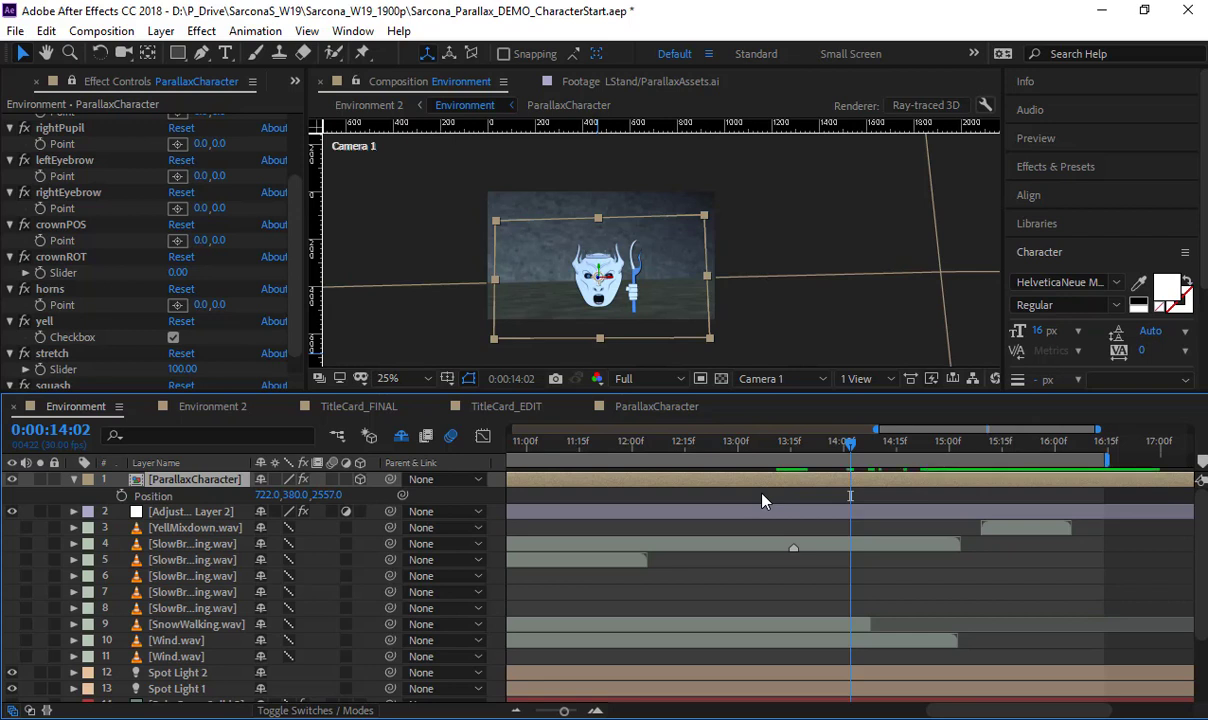
pyautogui.hotkey('alt', '[')
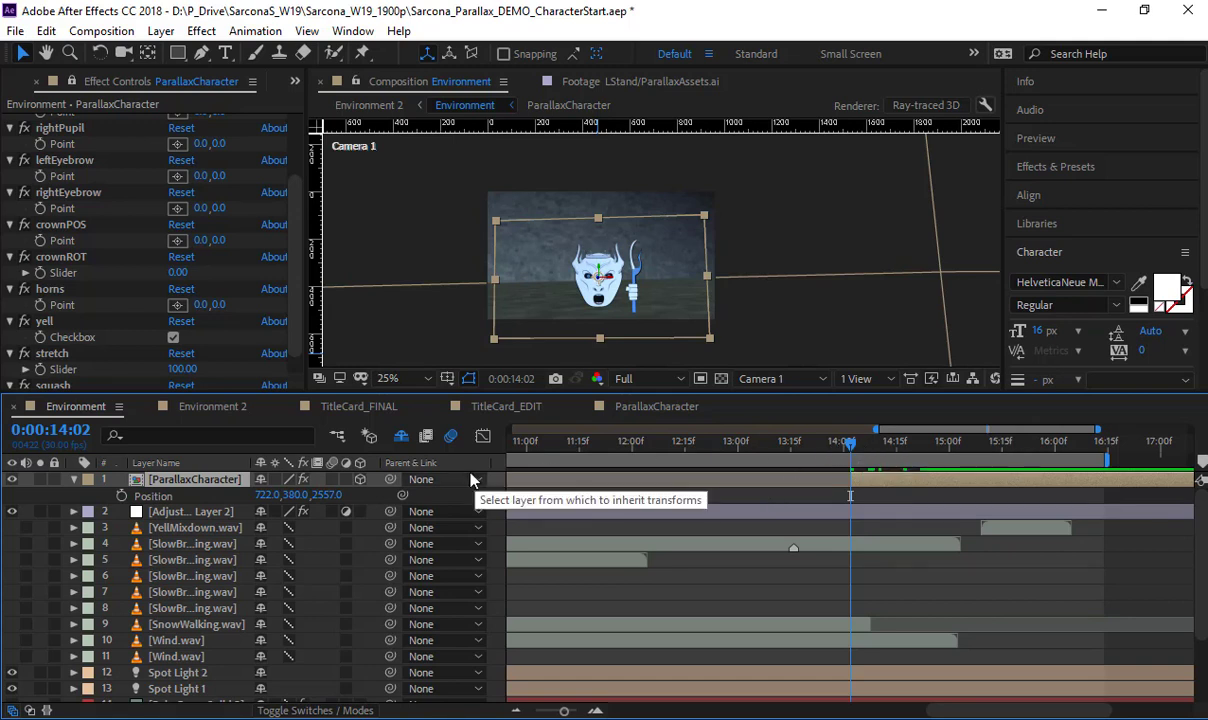
pyautogui.click(121, 496)
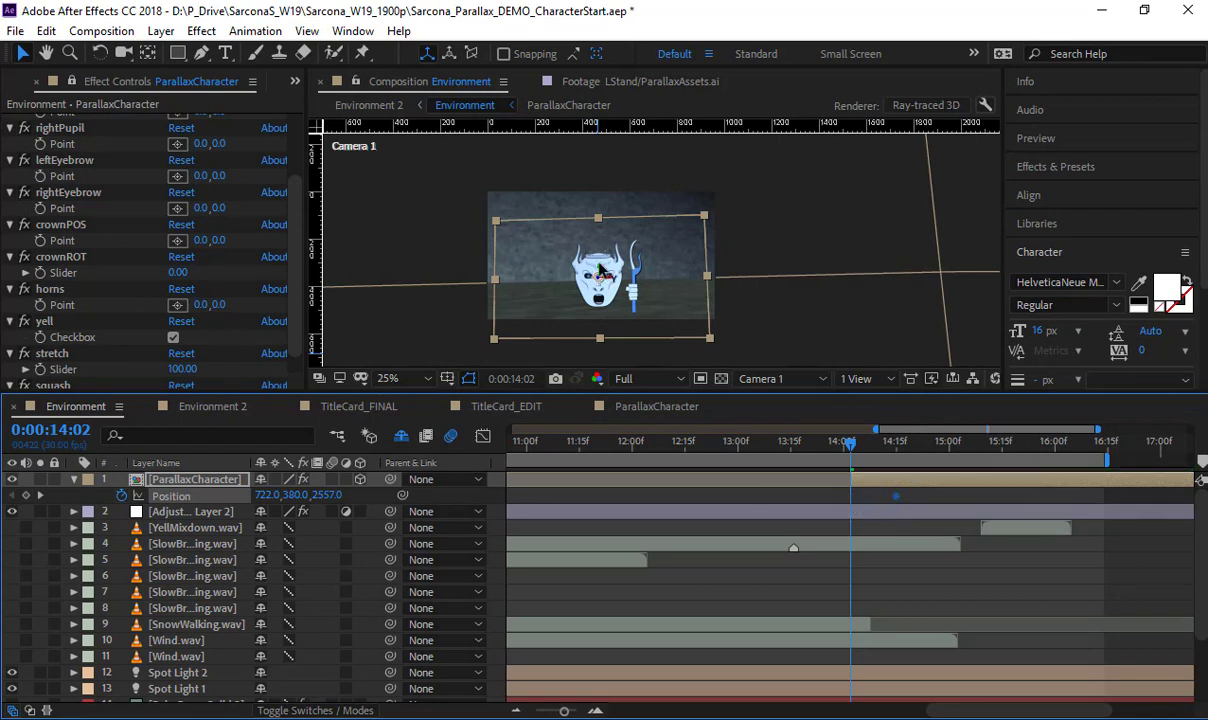
pyautogui.moveTo(572, 255); pyautogui.dragTo(604, 114)
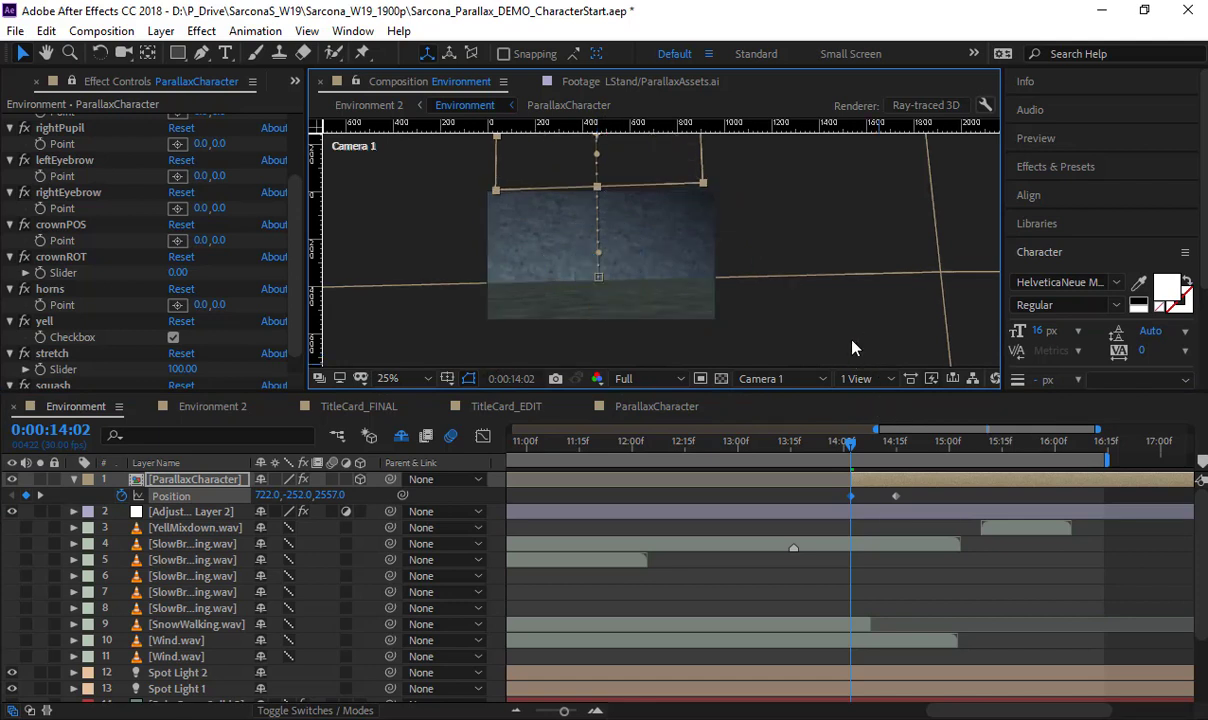
# Preview the character's drop into the scene, lowering the viewer resolution to Half for faster playback
pyautogui.click(855, 333)
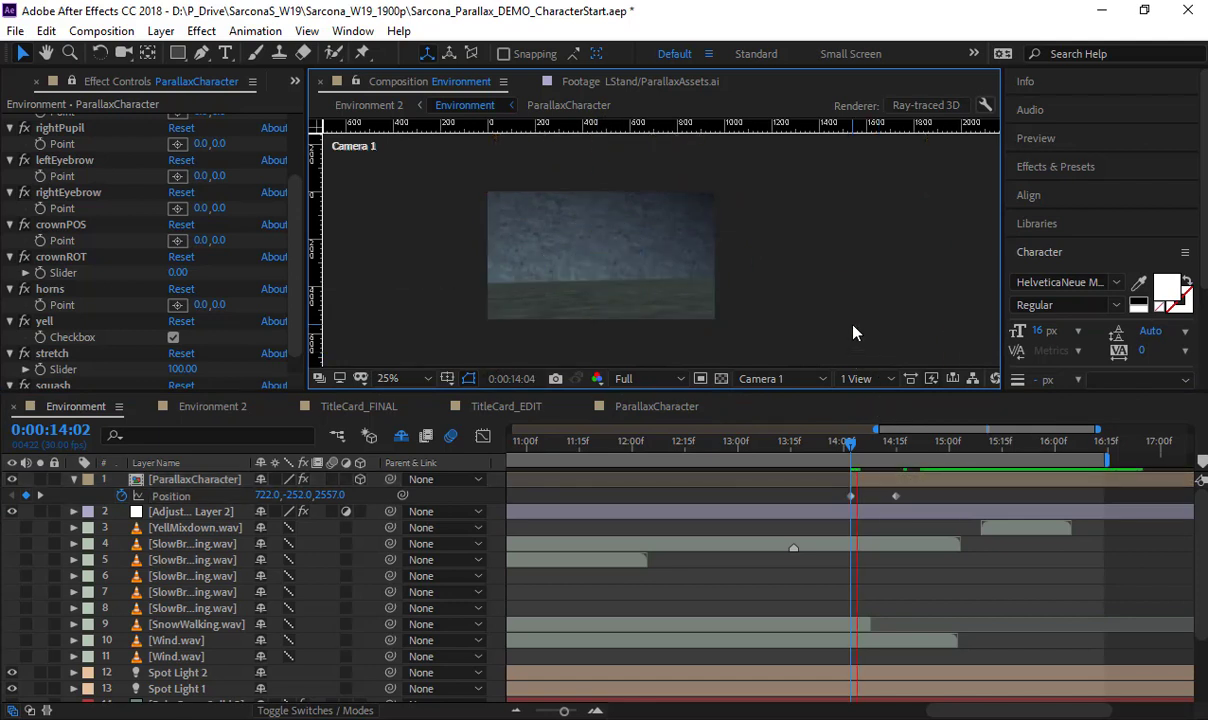
pyautogui.click(667, 381)
pyautogui.click(655, 446)
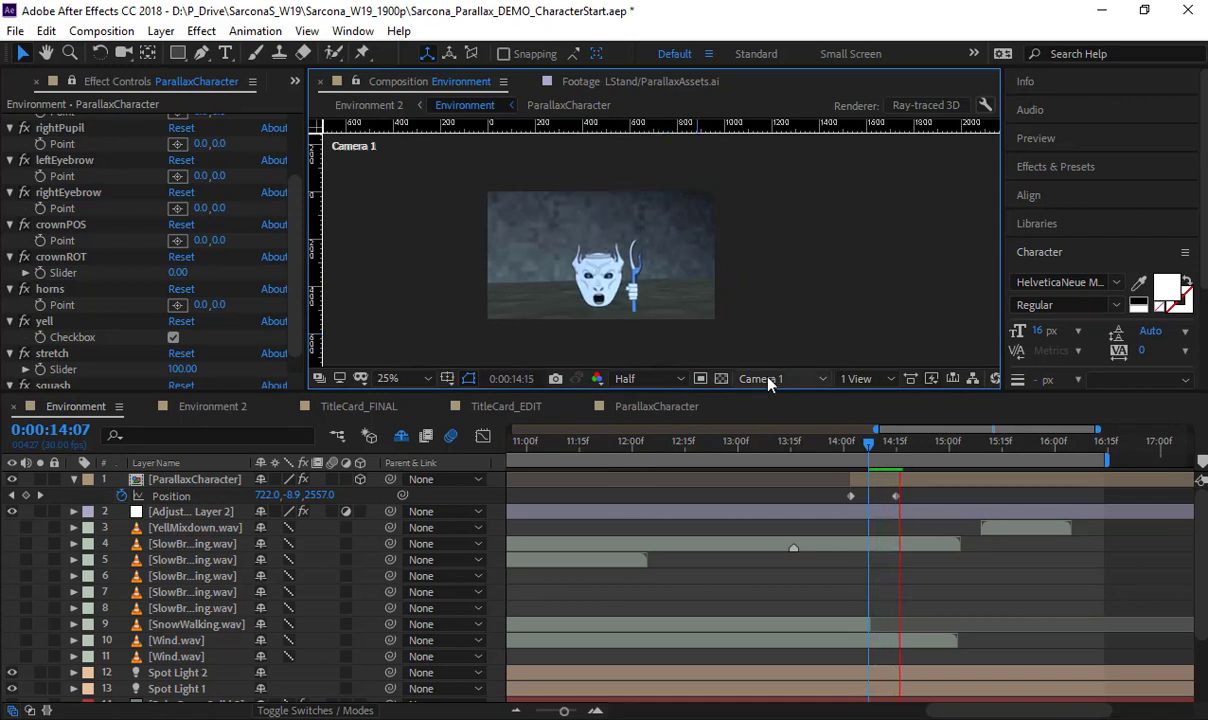
pyautogui.press('space')
pyautogui.press('space')
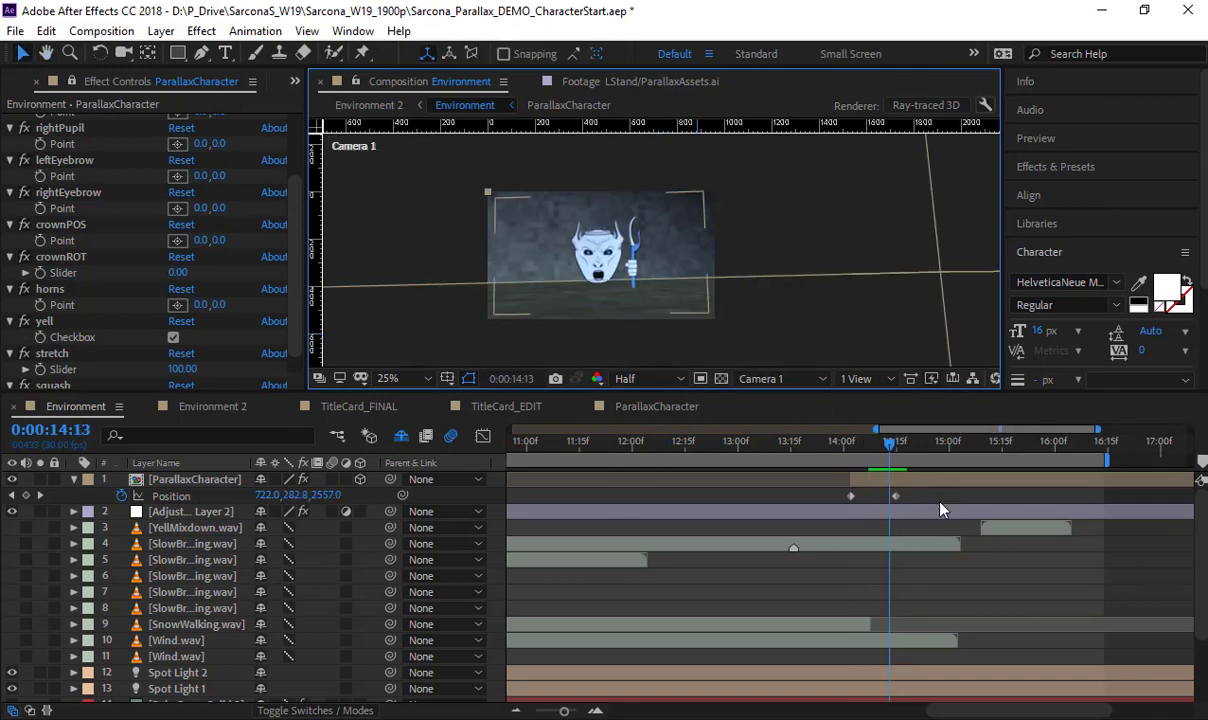
# Apply Easy Ease to both ParallaxCharacter Position keyframes and reshape the speed curve so the drop accelerates to a peak just before landing
pyautogui.moveTo(928, 493); pyautogui.dragTo(805, 501)
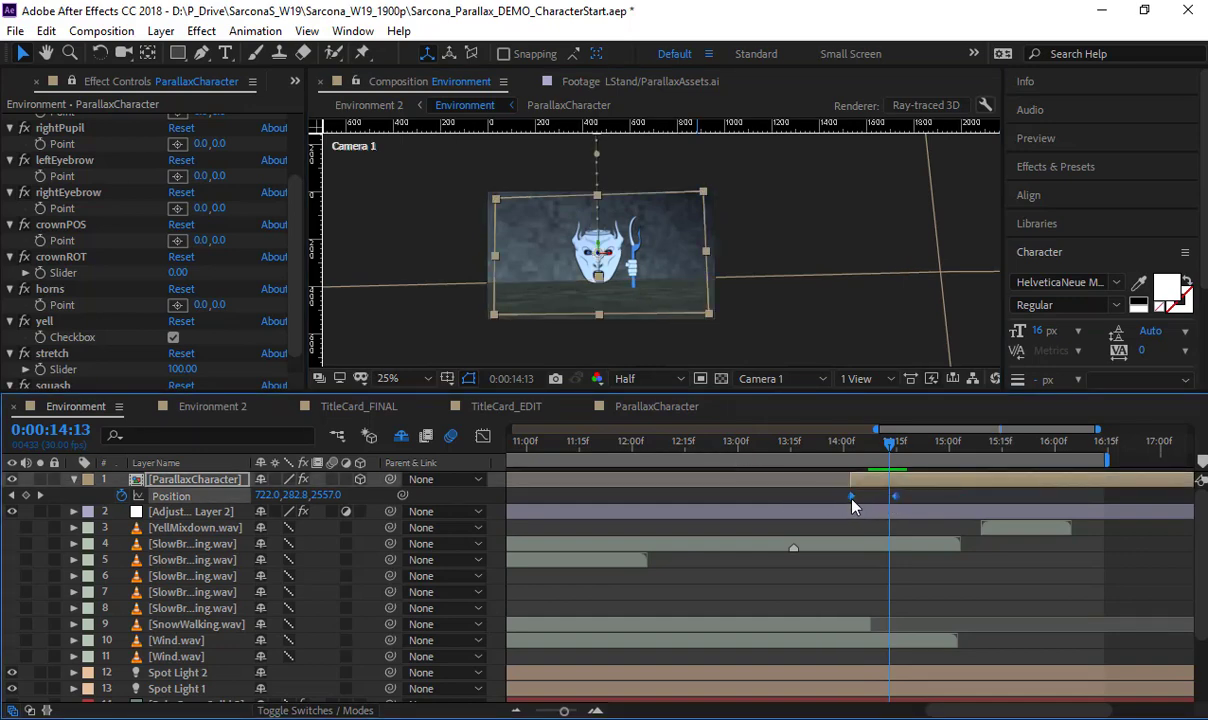
pyautogui.rightClick(852, 497)
pyautogui.moveTo(930, 485)
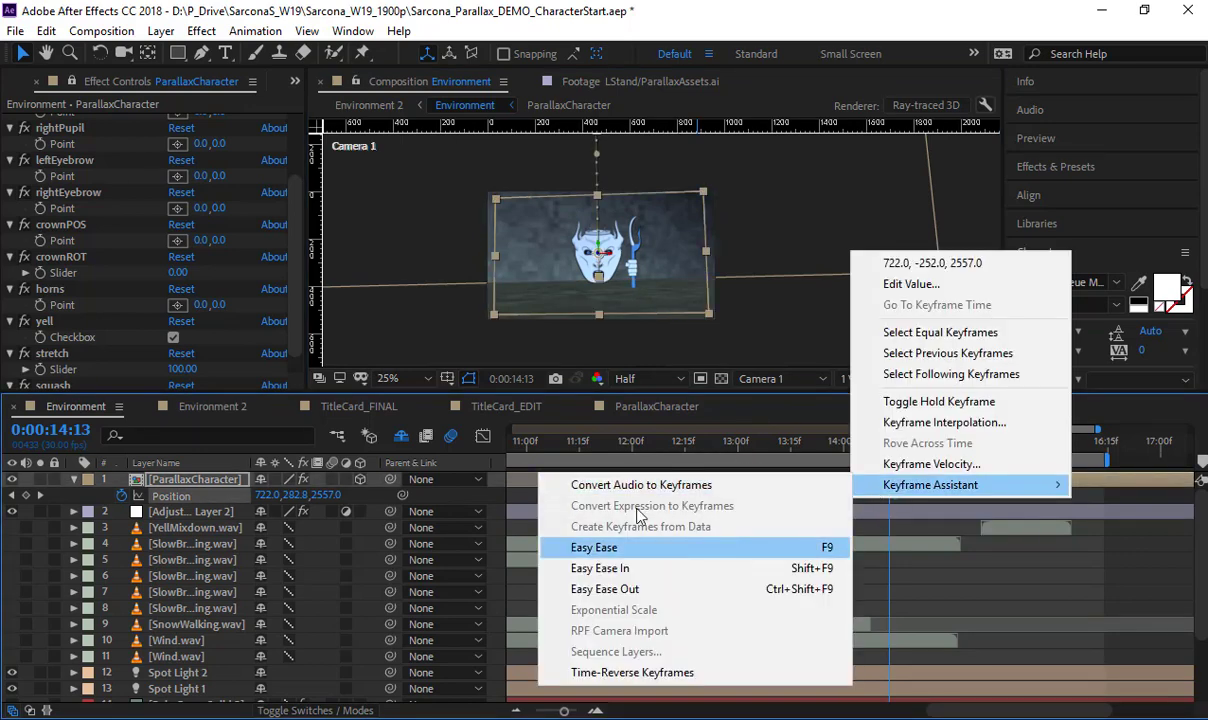
pyautogui.click(598, 547)
pyautogui.click(483, 436)
pyautogui.moveTo(820, 617); pyautogui.dragTo(866, 668)
pyautogui.moveTo(858, 659); pyautogui.dragTo(905, 659)
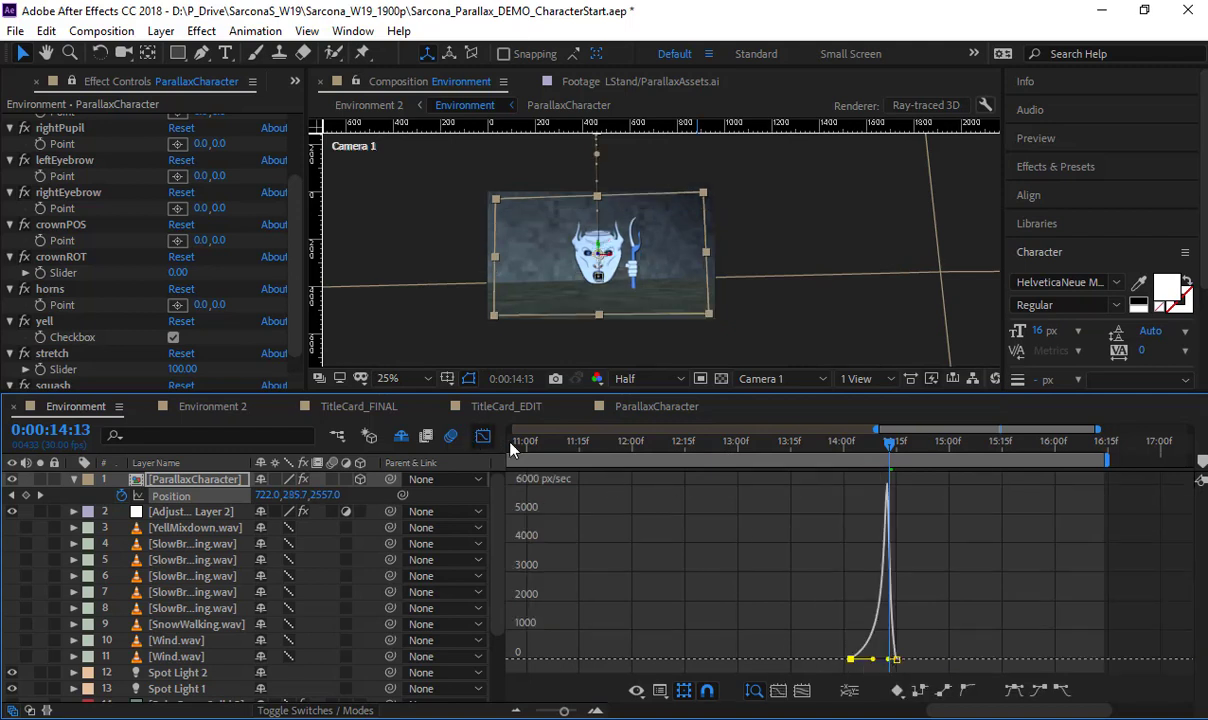
pyautogui.click(483, 436)
# Preview the eased drop from about 0:00:13:28 to check its timing
pyautogui.click(838, 455)
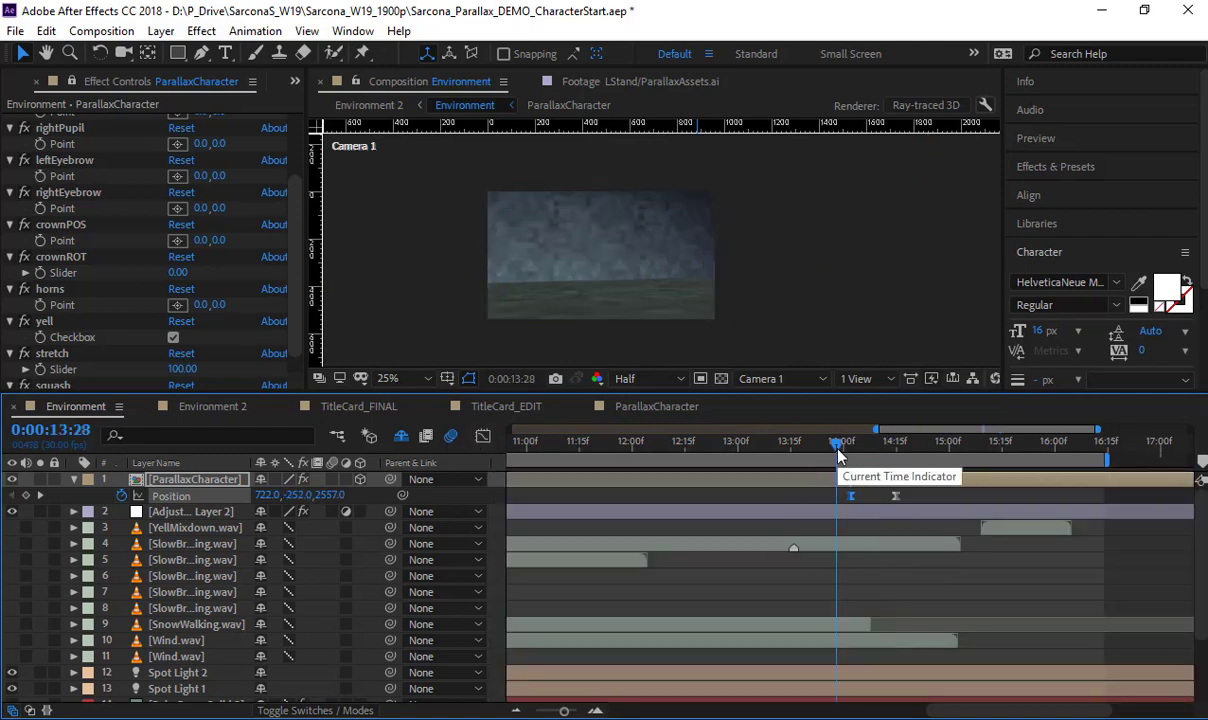
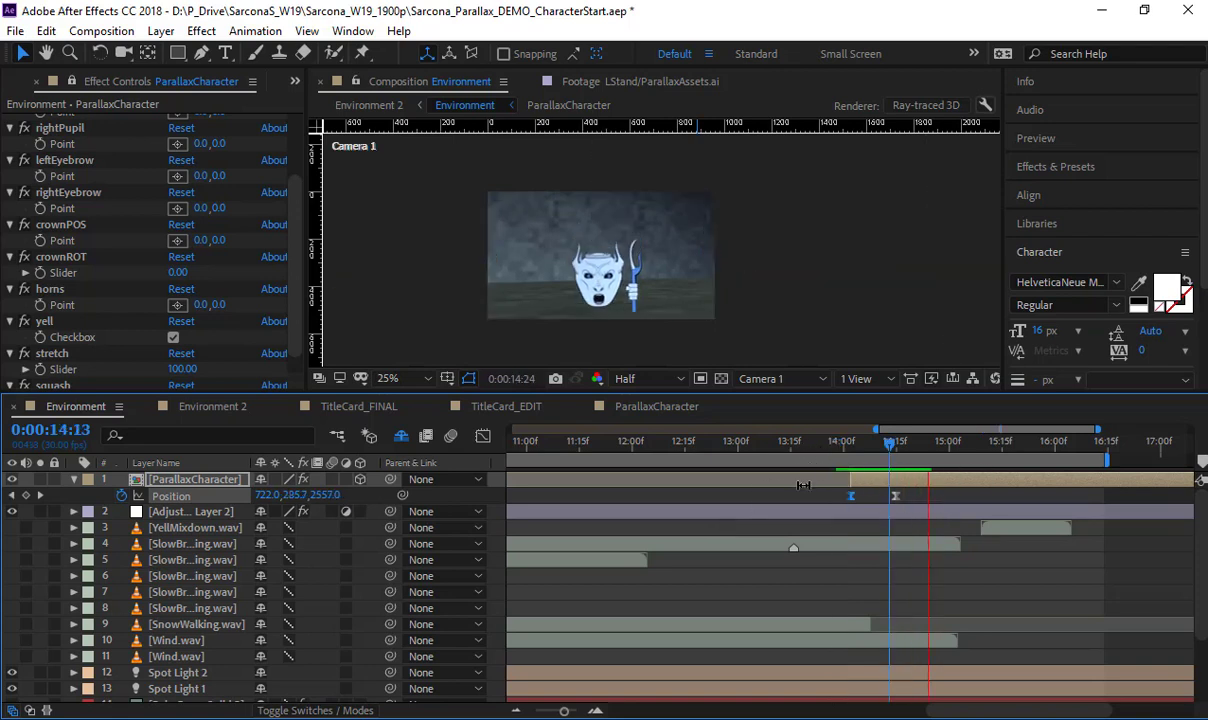
pyautogui.press('space')
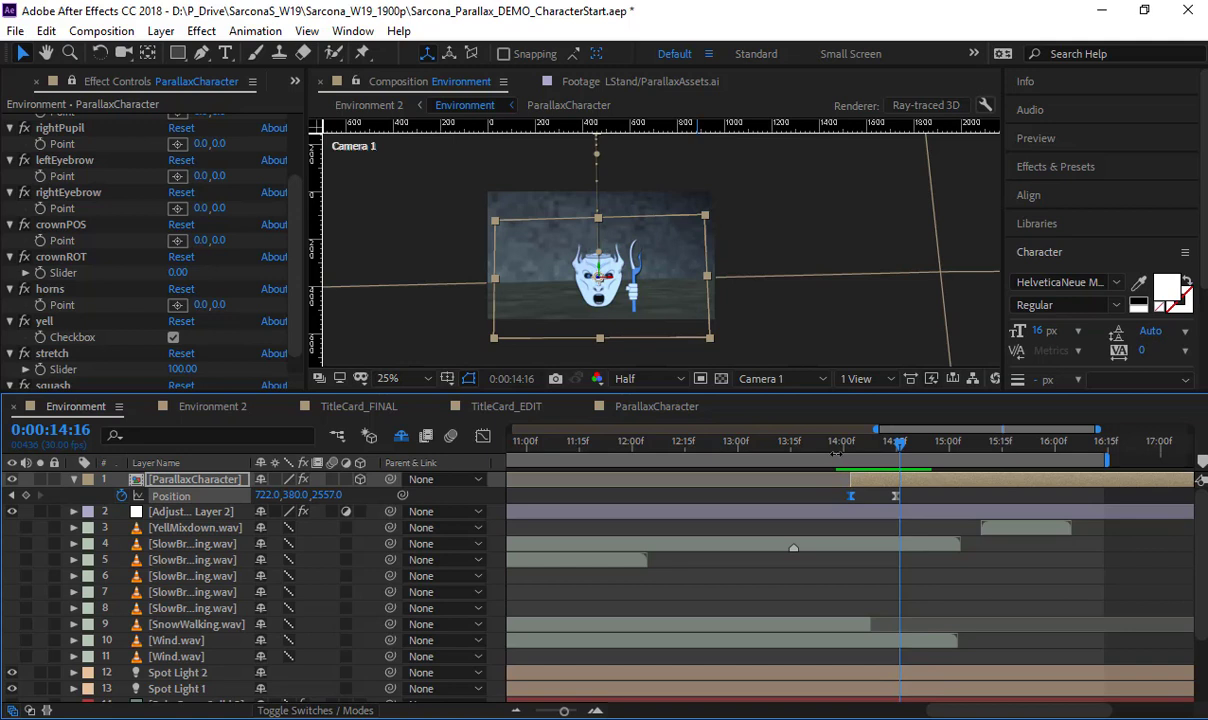
pyautogui.click(836, 452)
pyautogui.press('space')
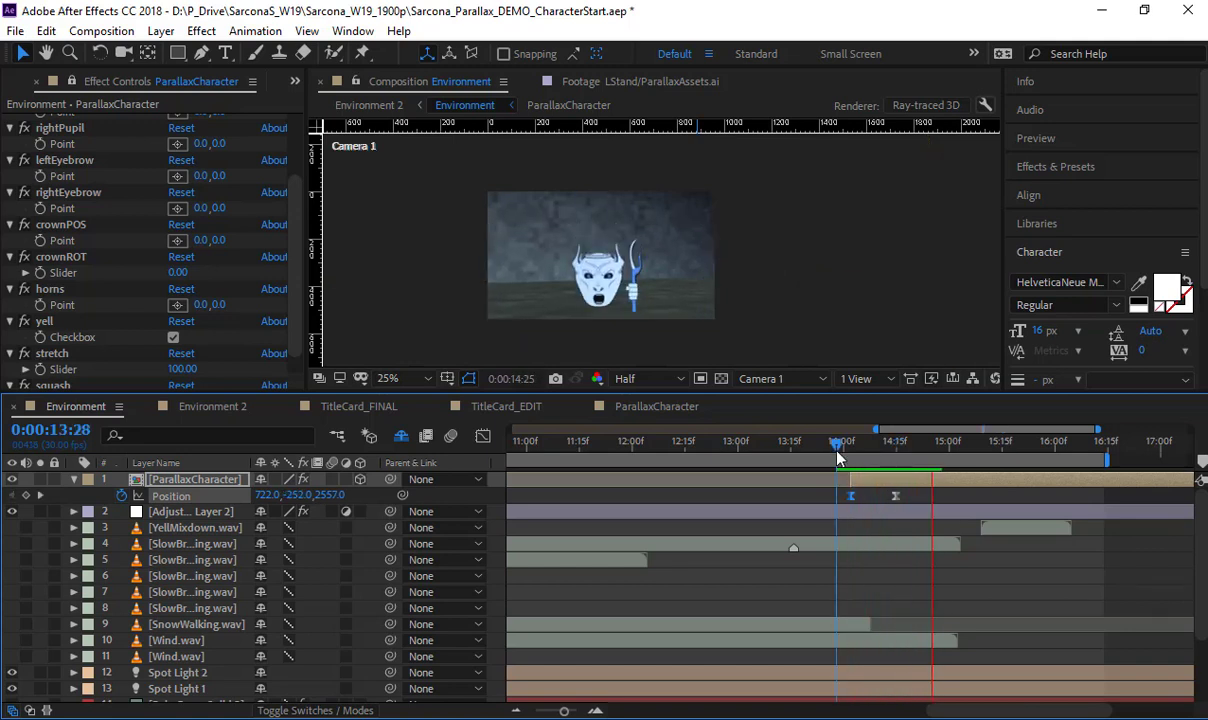
pyautogui.press('space')
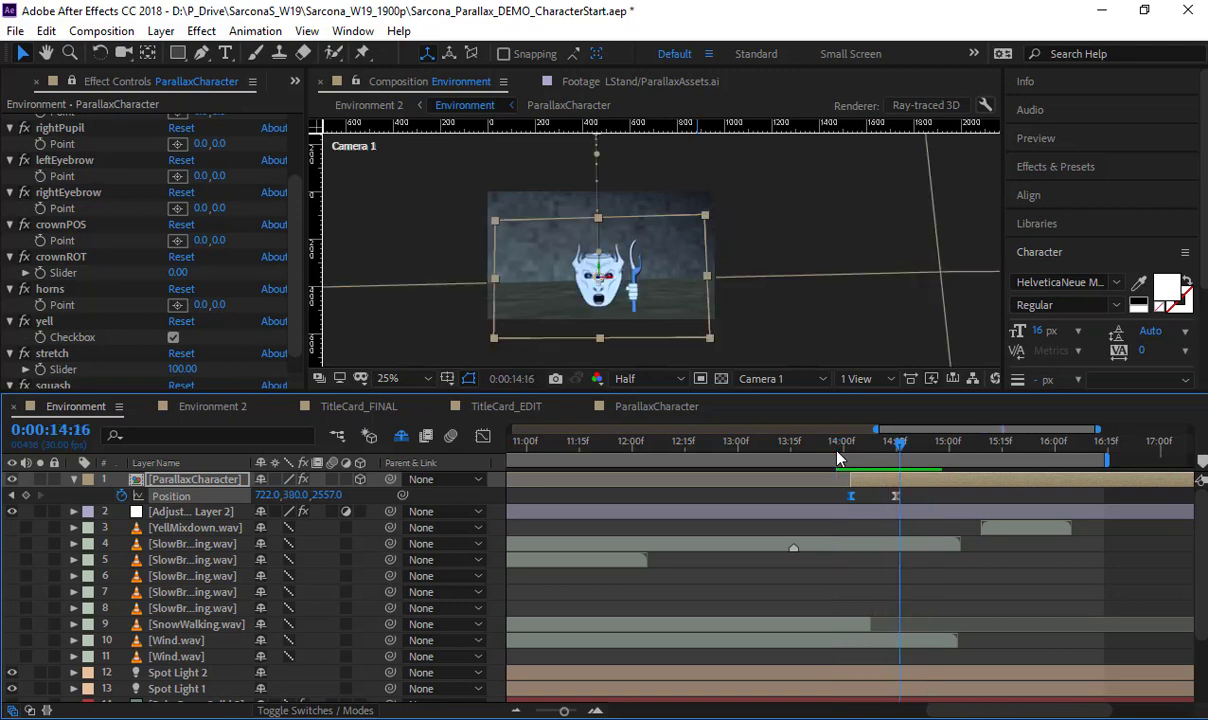
# At 0:00:14:15, set the character's stretch slider to 123 and squash slider to 85, and start keyframing both
pyautogui.moveTo(860, 448); pyautogui.dragTo(898, 477)
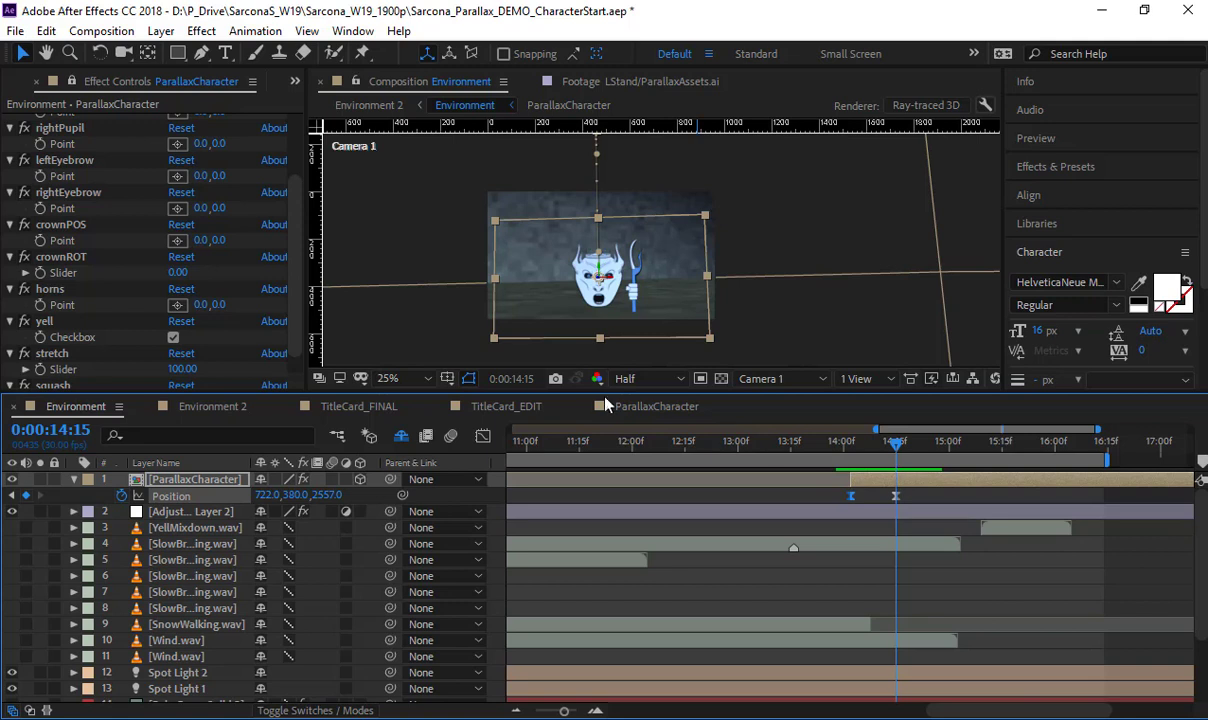
pyautogui.scroll(-1, 113, 331)
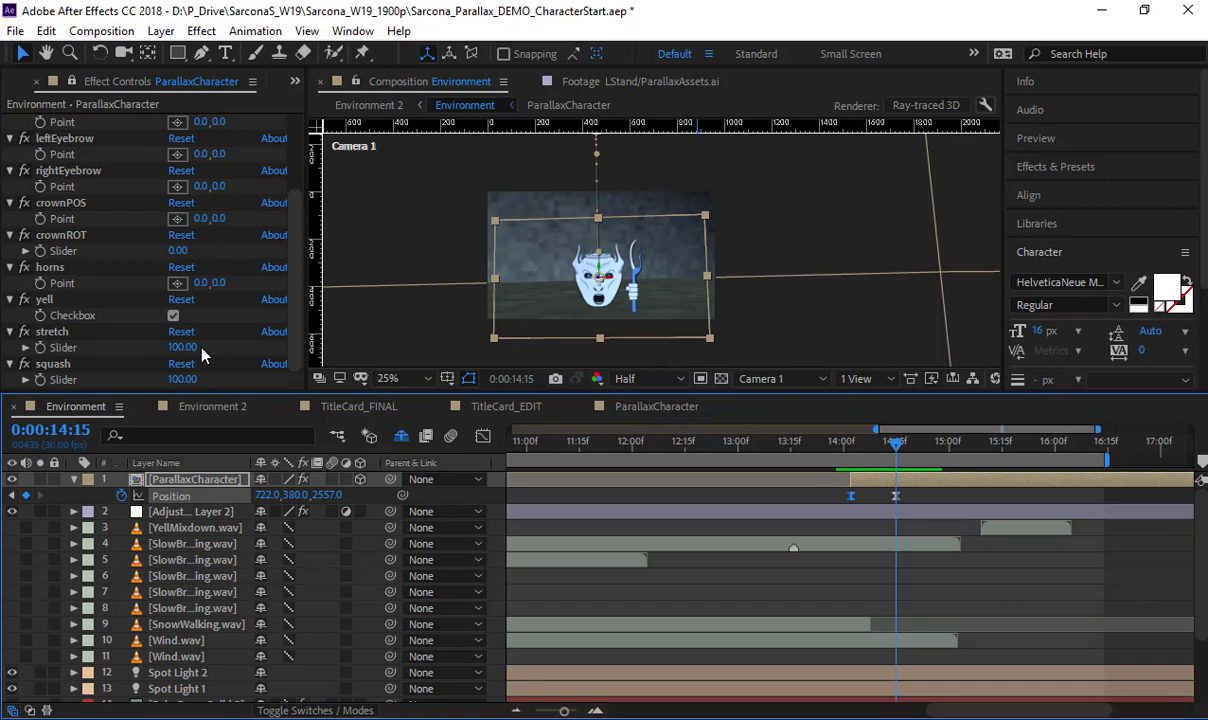
pyautogui.moveTo(185, 347); pyautogui.dragTo(175, 380)
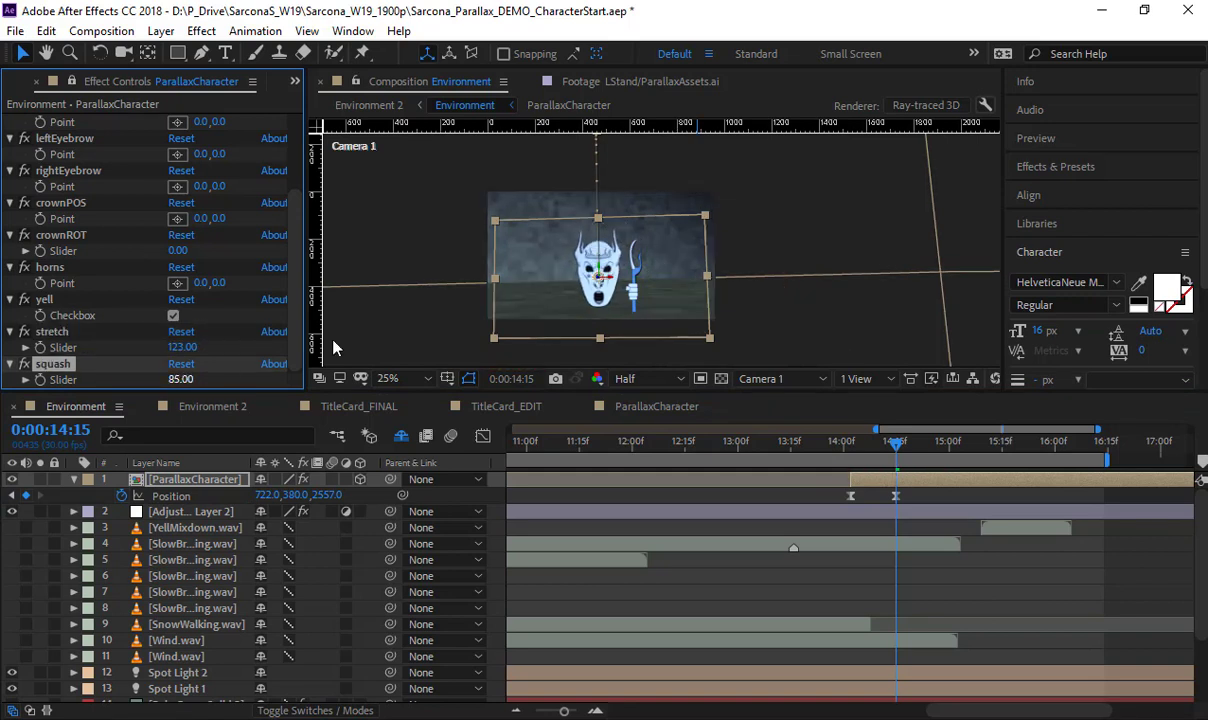
pyautogui.scroll(2, 588, 291)
pyautogui.press('space')
pyautogui.moveTo(588, 293); pyautogui.dragTo(636, 232)
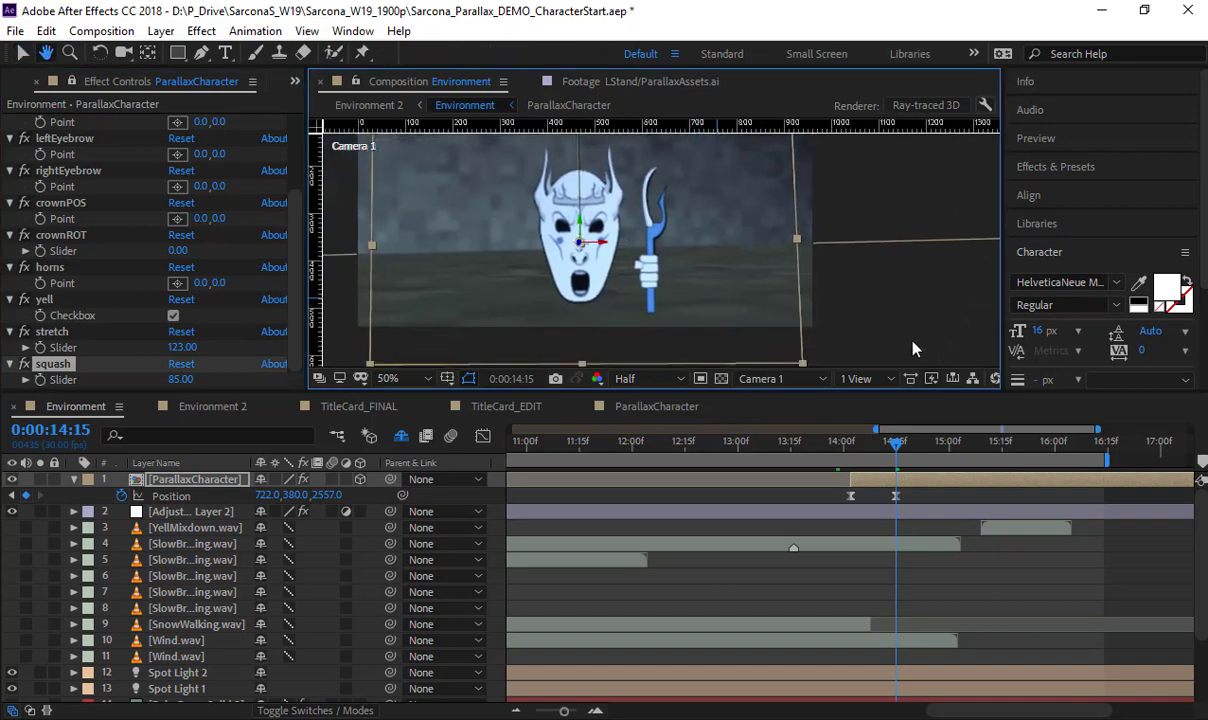
pyautogui.click(42, 331)
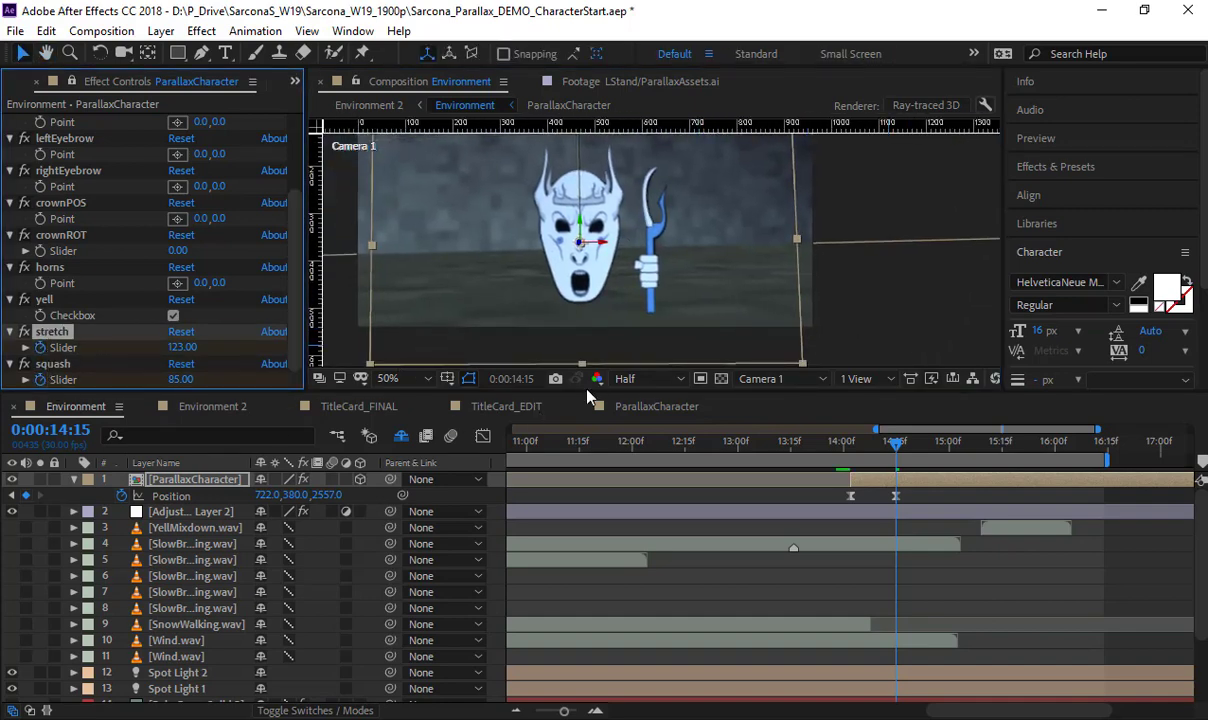
# One frame on, at 0:00:14:16, keyframe the stretch slider at 86 and the squash slider at 111
pyautogui.press('pagedown')
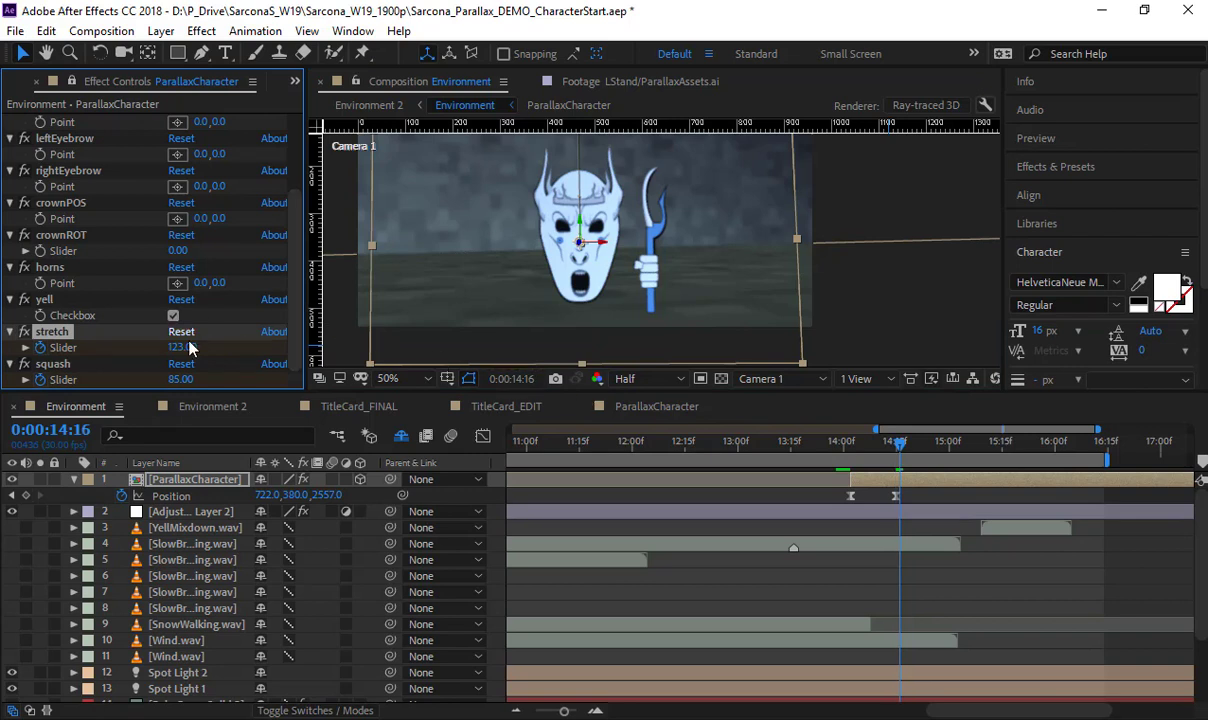
pyautogui.moveTo(181, 353)
pyautogui.mouseDown()
pyautogui.moveTo(150, 353)
pyautogui.moveTo(210, 380)
pyautogui.moveTo(178, 350)
pyautogui.mouseUp()
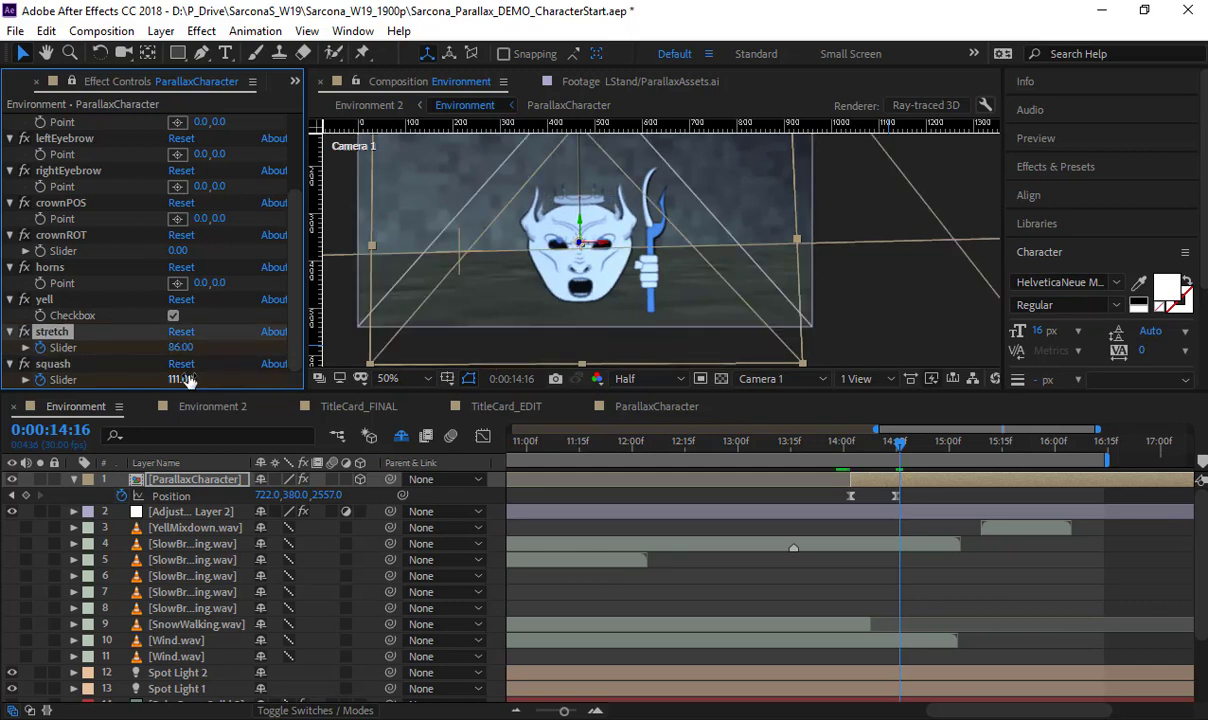
pyautogui.click(186, 380)
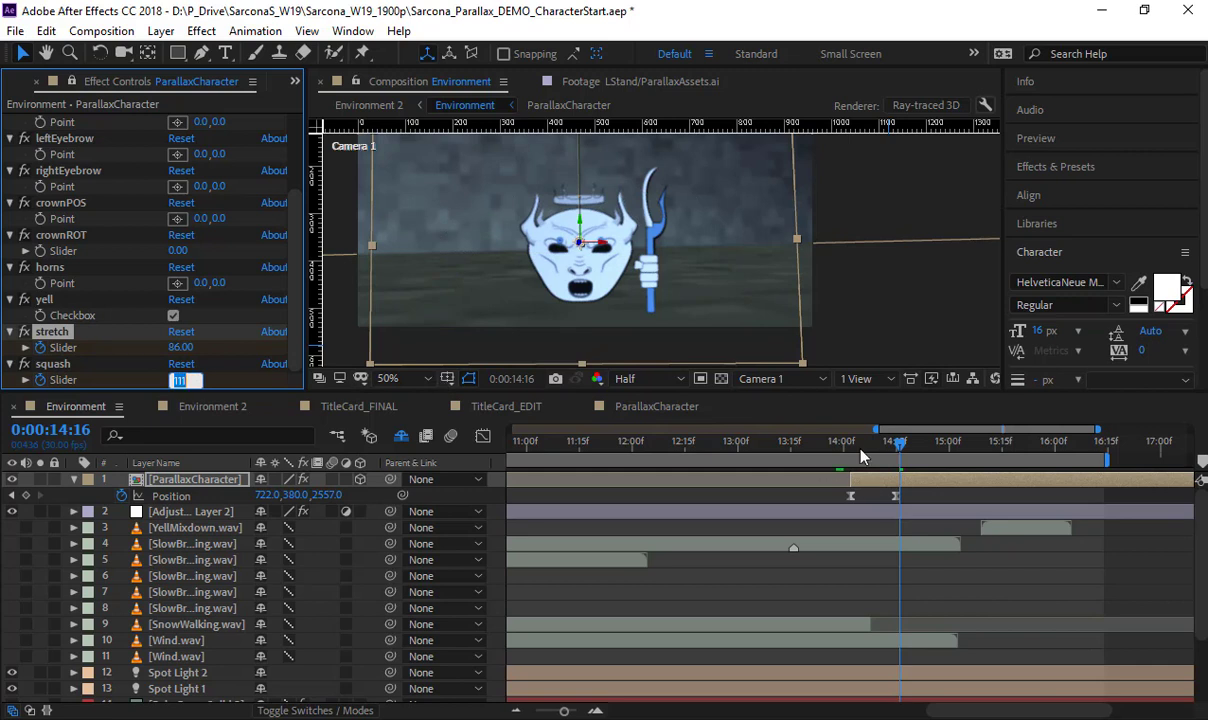
# At 0:00:14:18, keyframe both the stretch and squash sliders at 100
pyautogui.moveTo(852, 457); pyautogui.dragTo(908, 467)
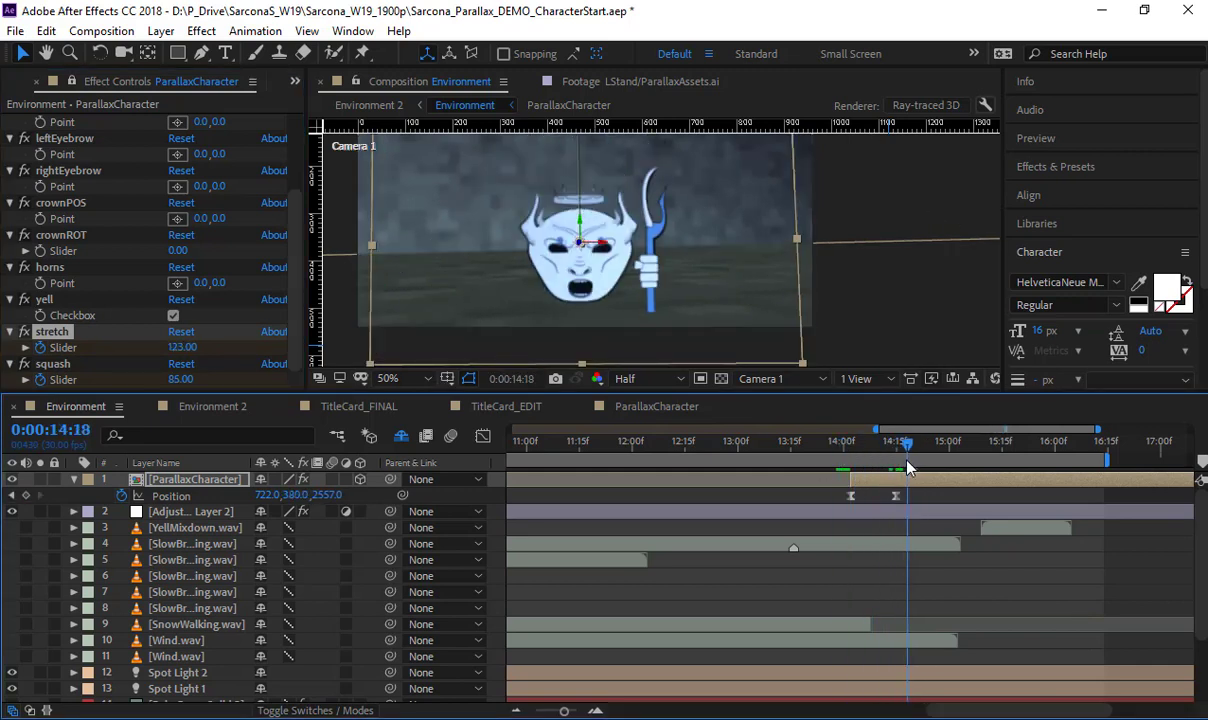
pyautogui.click(179, 347)
pyautogui.write('100')
pyautogui.press('Tab')
pyautogui.write('100')
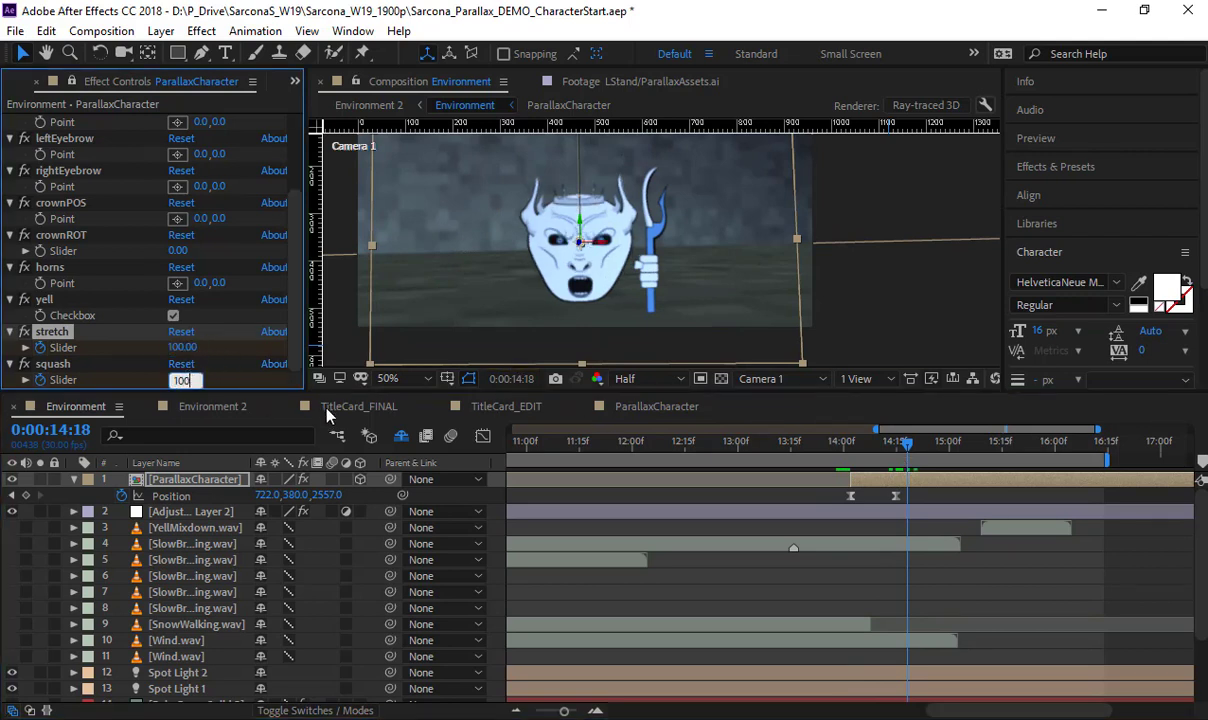
pyautogui.press('Return')
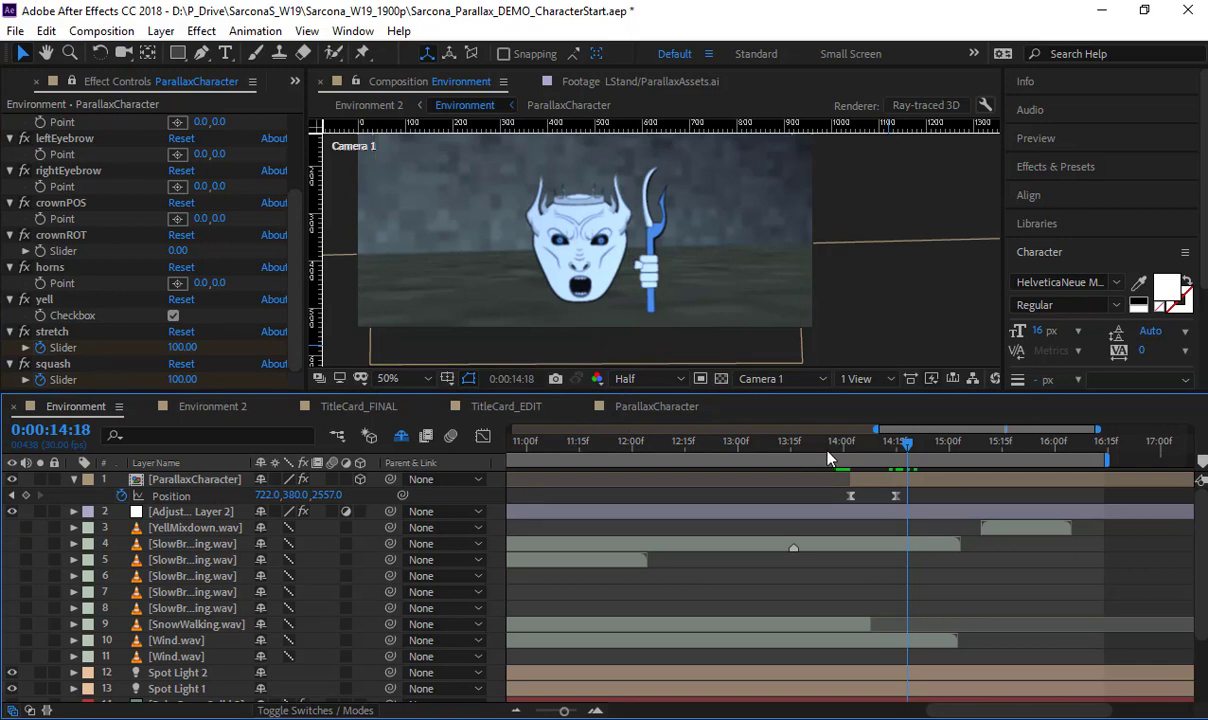
# Set the work area from 0:00:13:24 to 0:00:15:09 and preview the landing within it
pyautogui.moveTo(830, 450); pyautogui.dragTo(823, 451)
pyautogui.press('b')
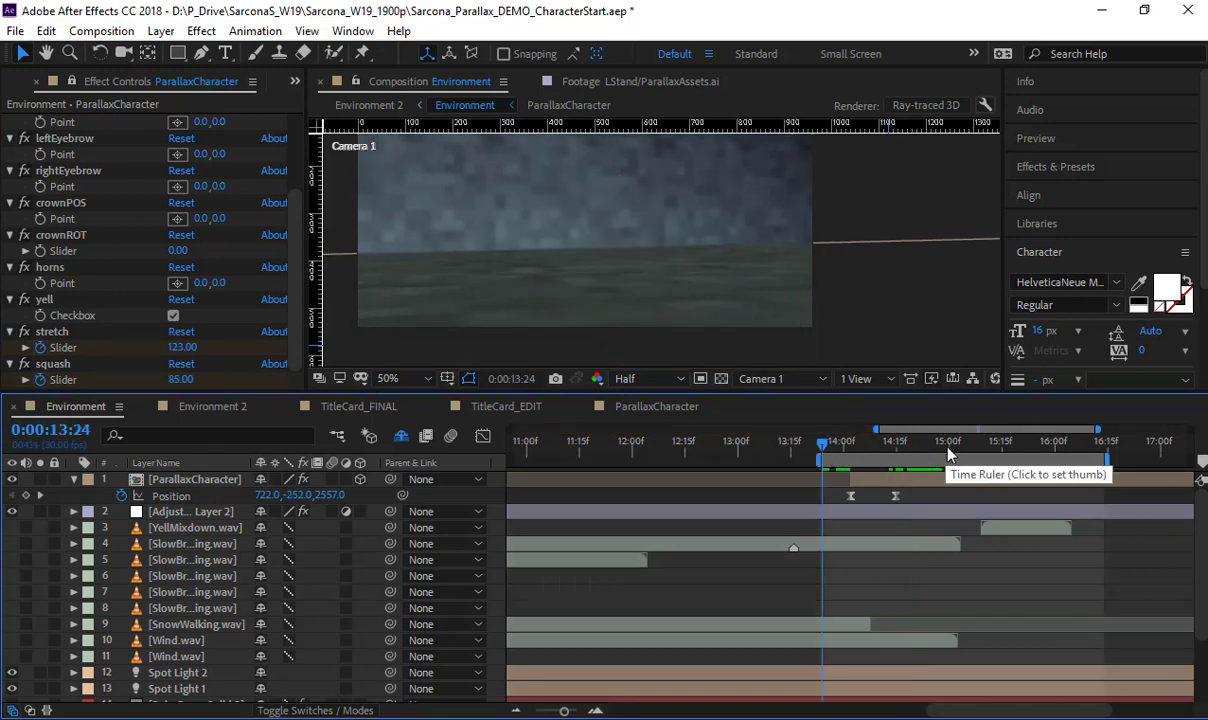
pyautogui.click(981, 455)
pyautogui.press('n')
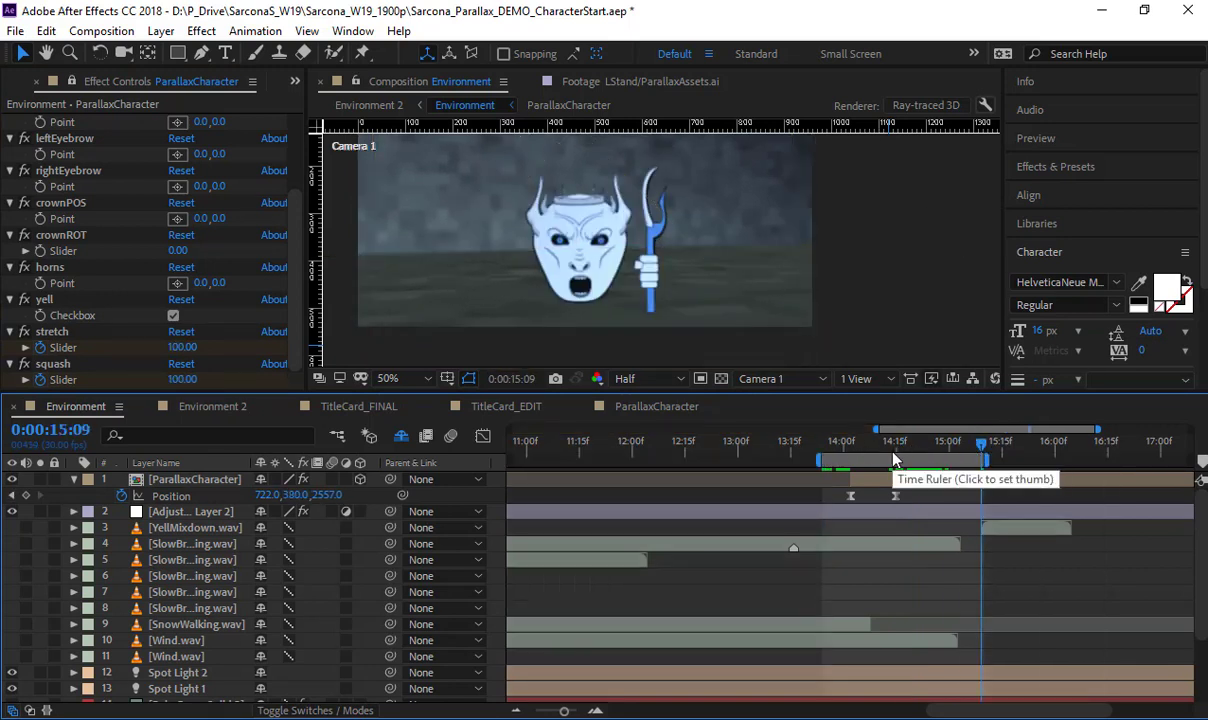
pyautogui.press('space')
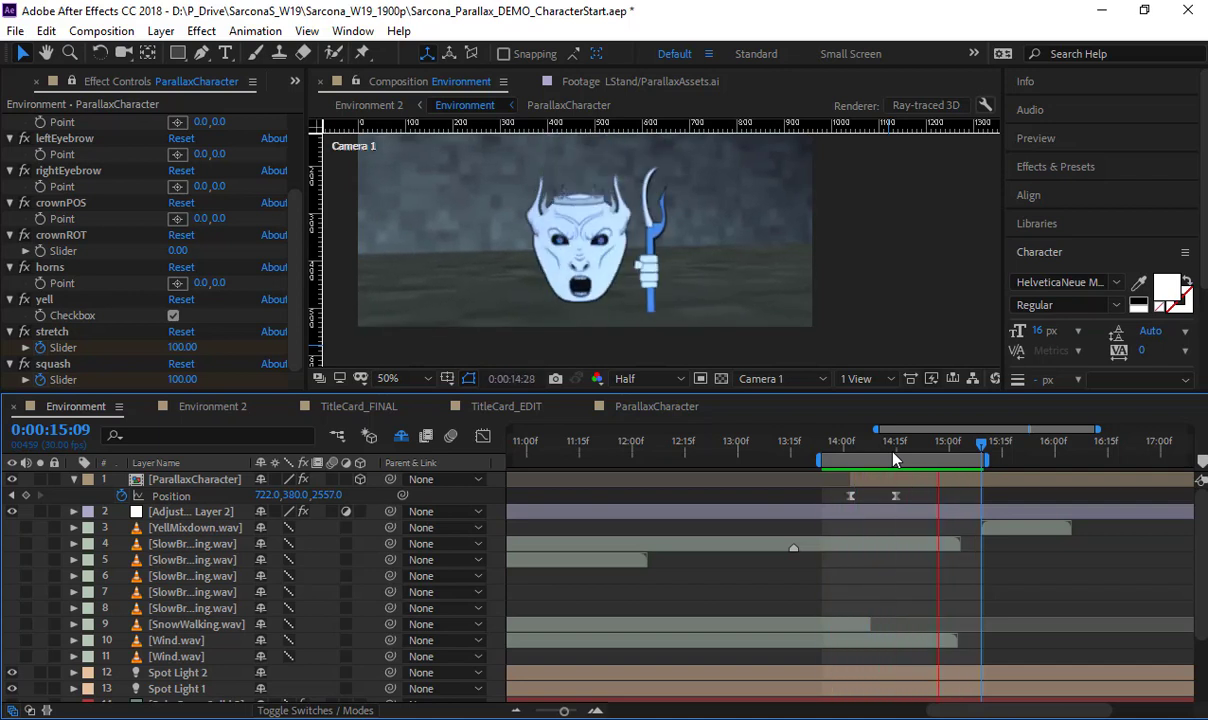
pyautogui.press('space')
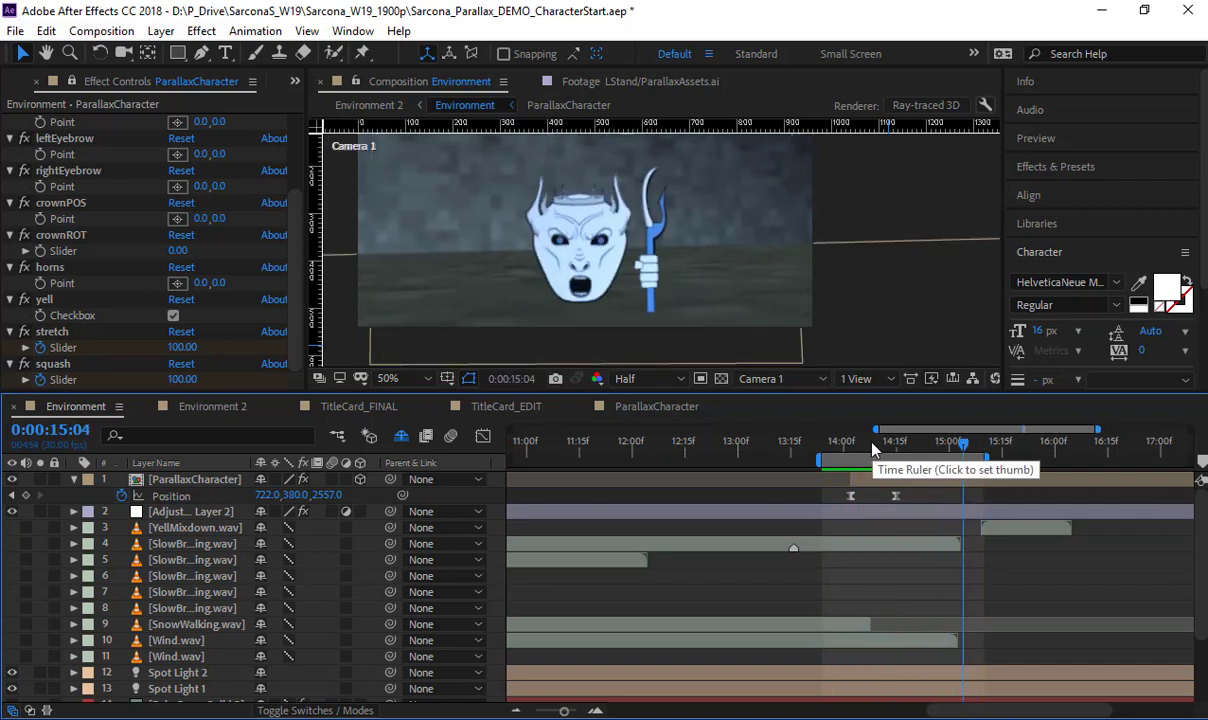
# At 0:00:14:15, set the character's leftPupil point to 0.0, -26.0
pyautogui.click(861, 446)
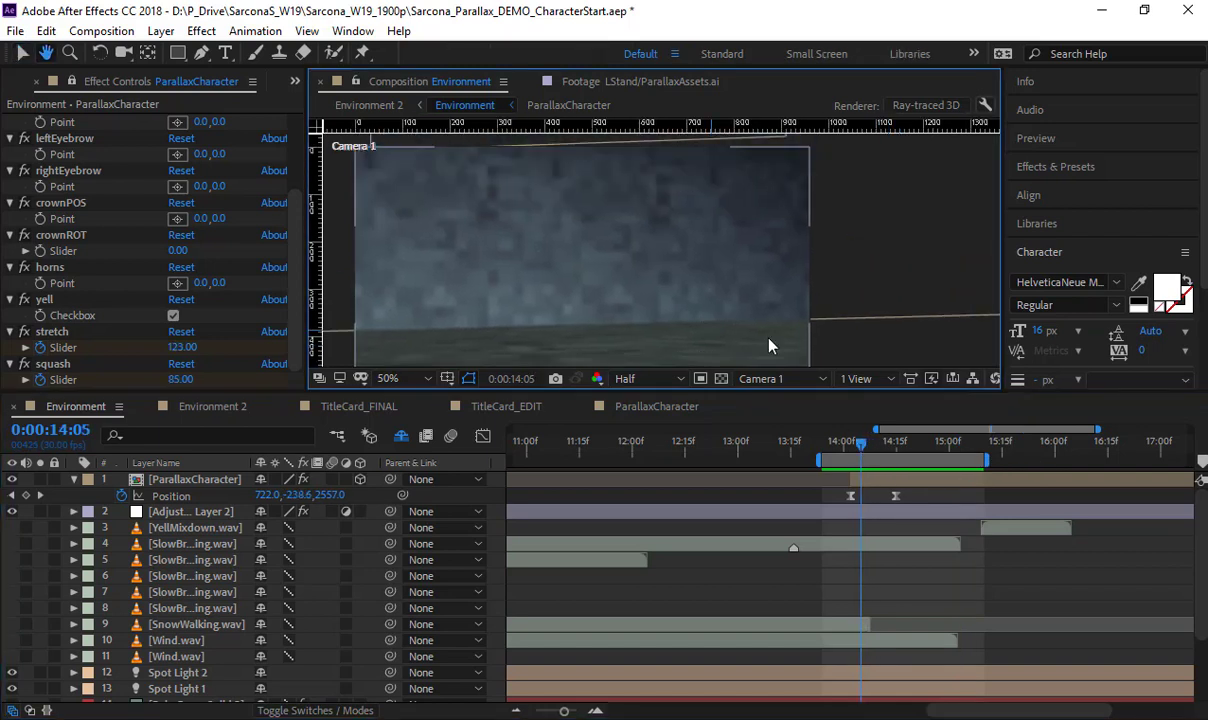
pyautogui.moveTo(869, 456); pyautogui.dragTo(890, 463)
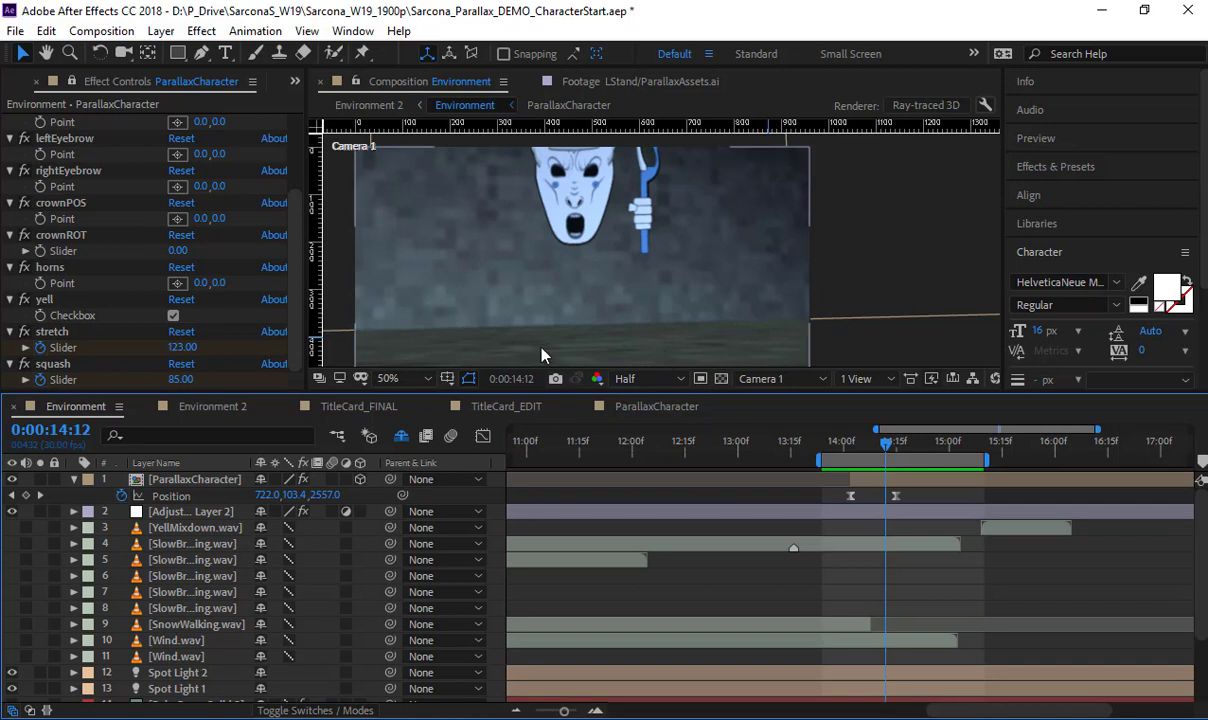
pyautogui.click(894, 448)
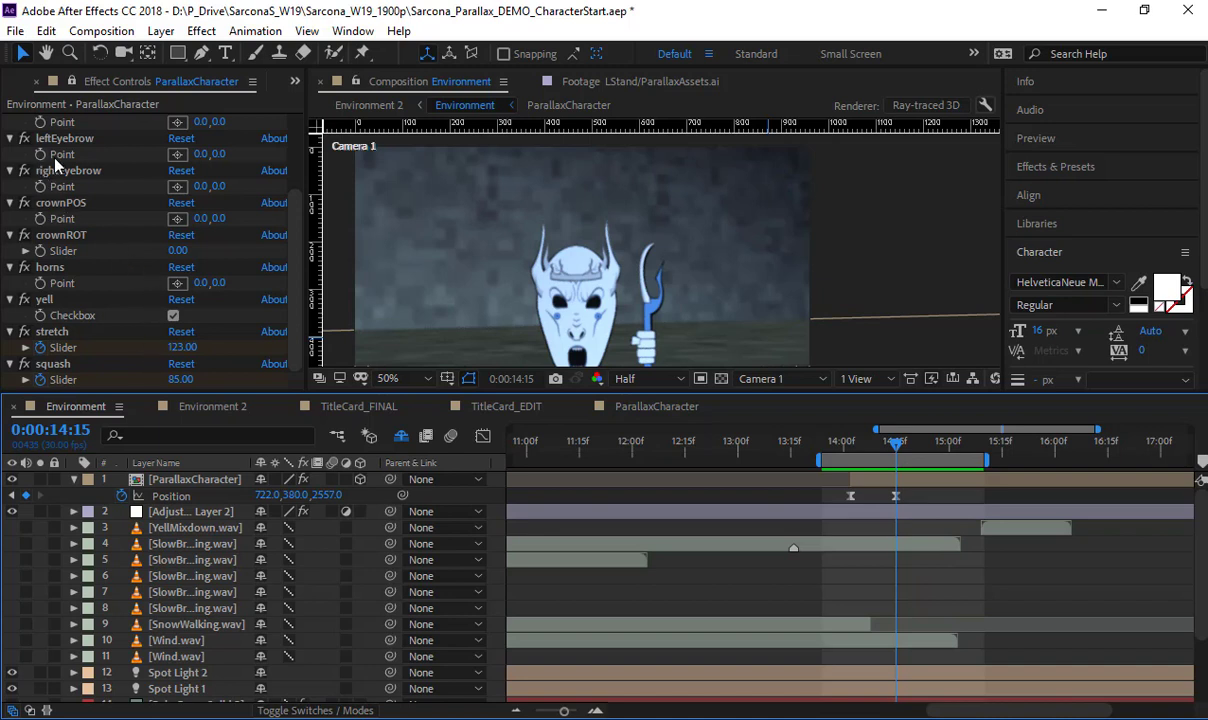
pyautogui.scroll(1, 54, 160)
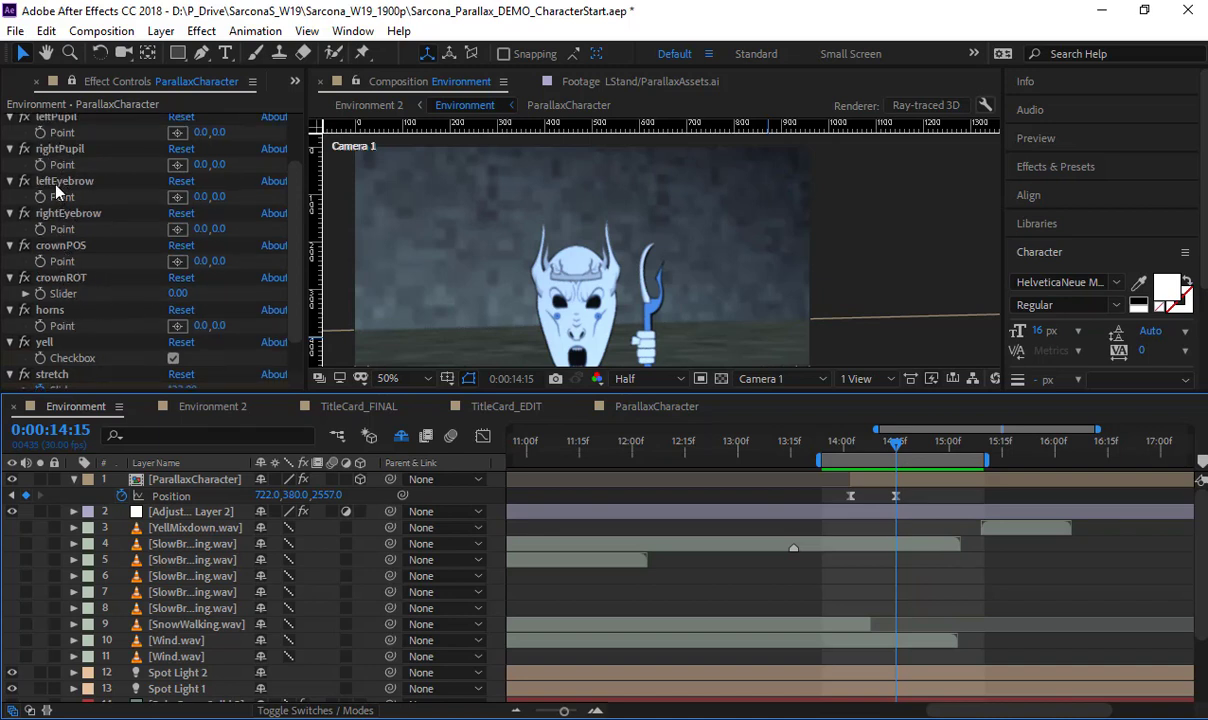
pyautogui.scroll(1, 50, 172)
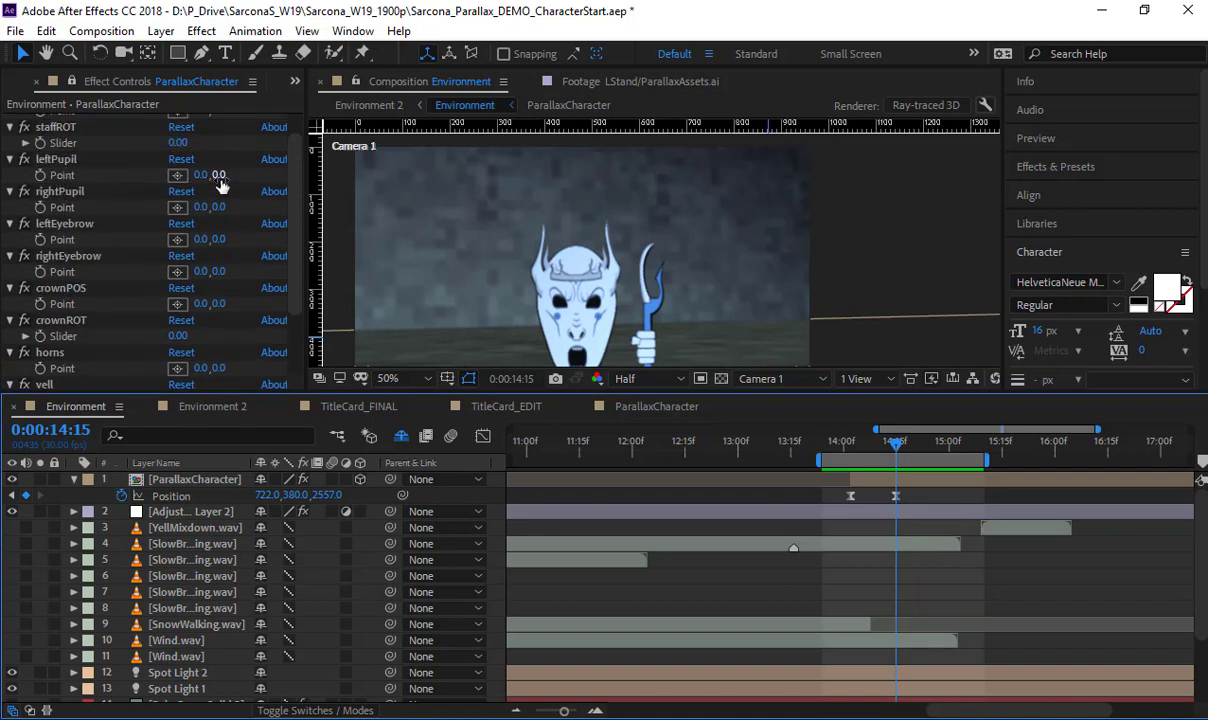
pyautogui.moveTo(215, 175)
pyautogui.mouseDown()
pyautogui.moveTo(244, 176)
pyautogui.moveTo(199, 174)
pyautogui.mouseUp()
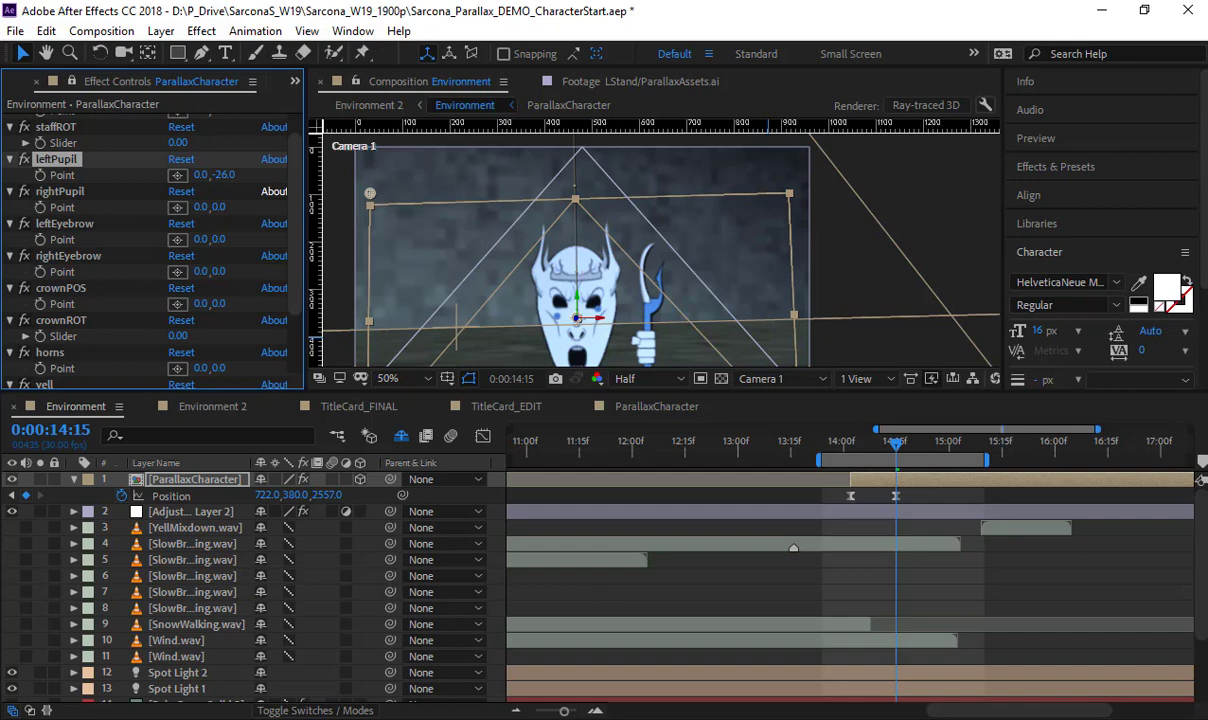
# Open Task Manager and end the Adobe After Effects CC 2018 process
pyautogui.rightClick(888, 718)
pyautogui.click(916, 654)
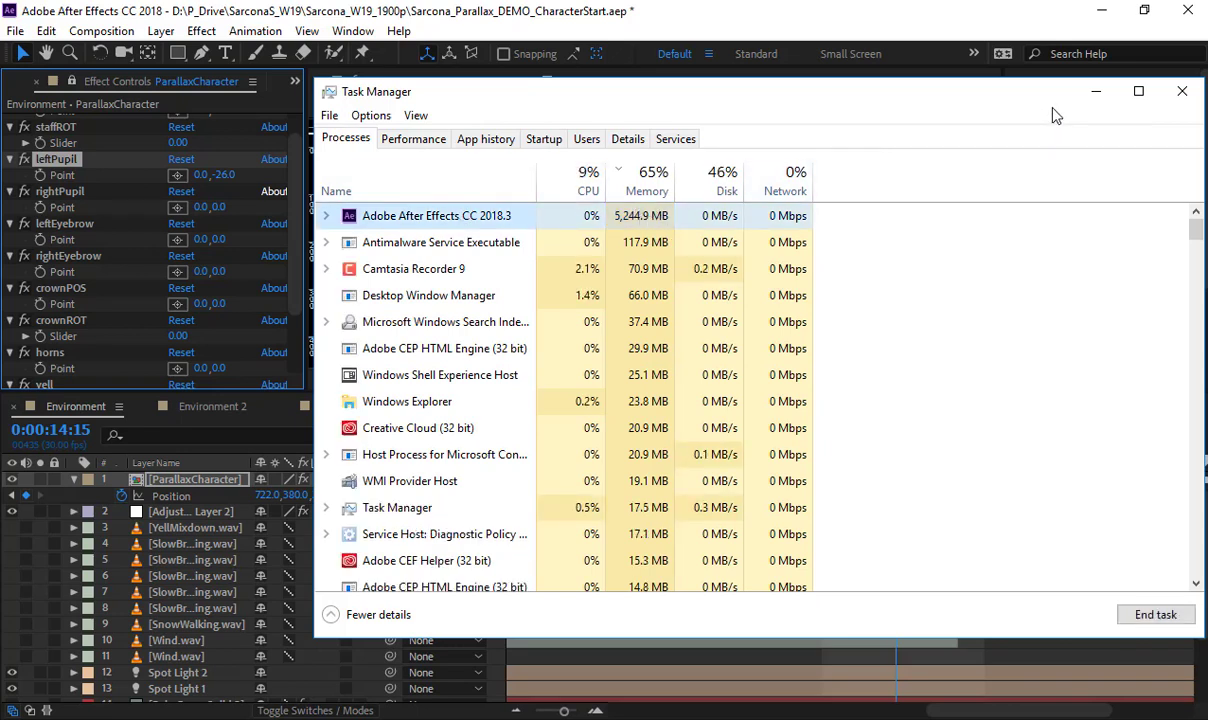
pyautogui.click(1096, 91)
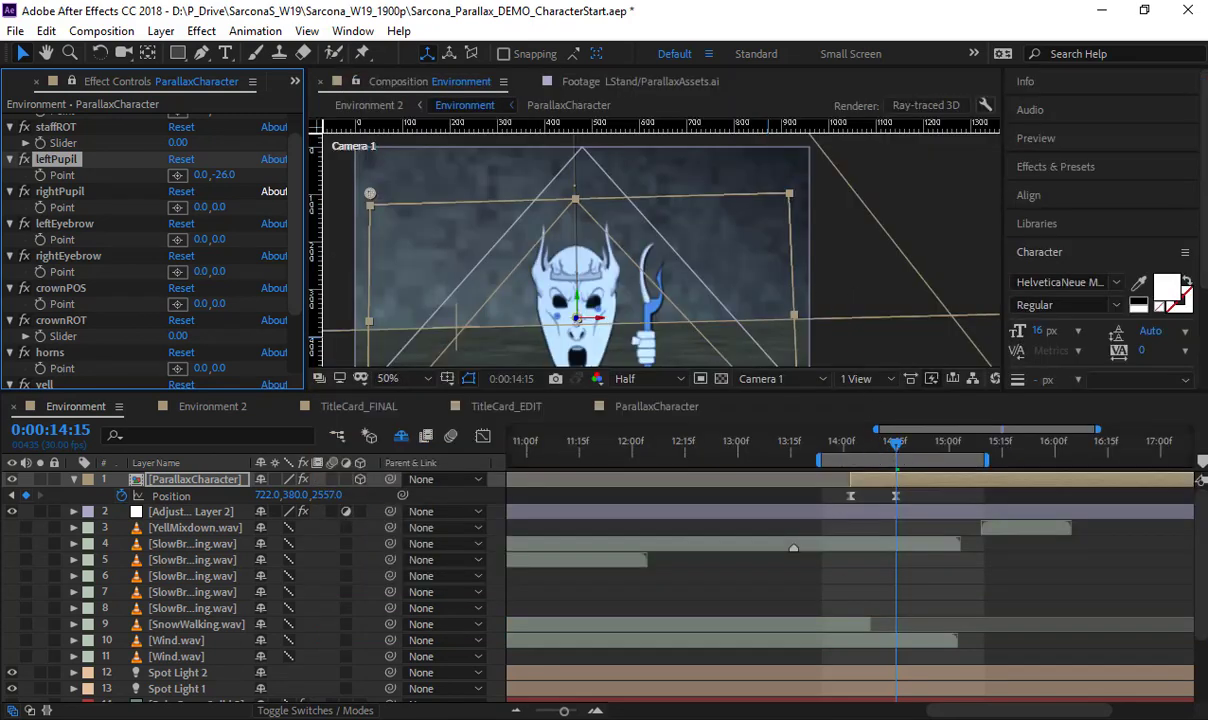
pyautogui.click(818, 537)
pyautogui.rightClick(905, 715)
pyautogui.click(960, 644)
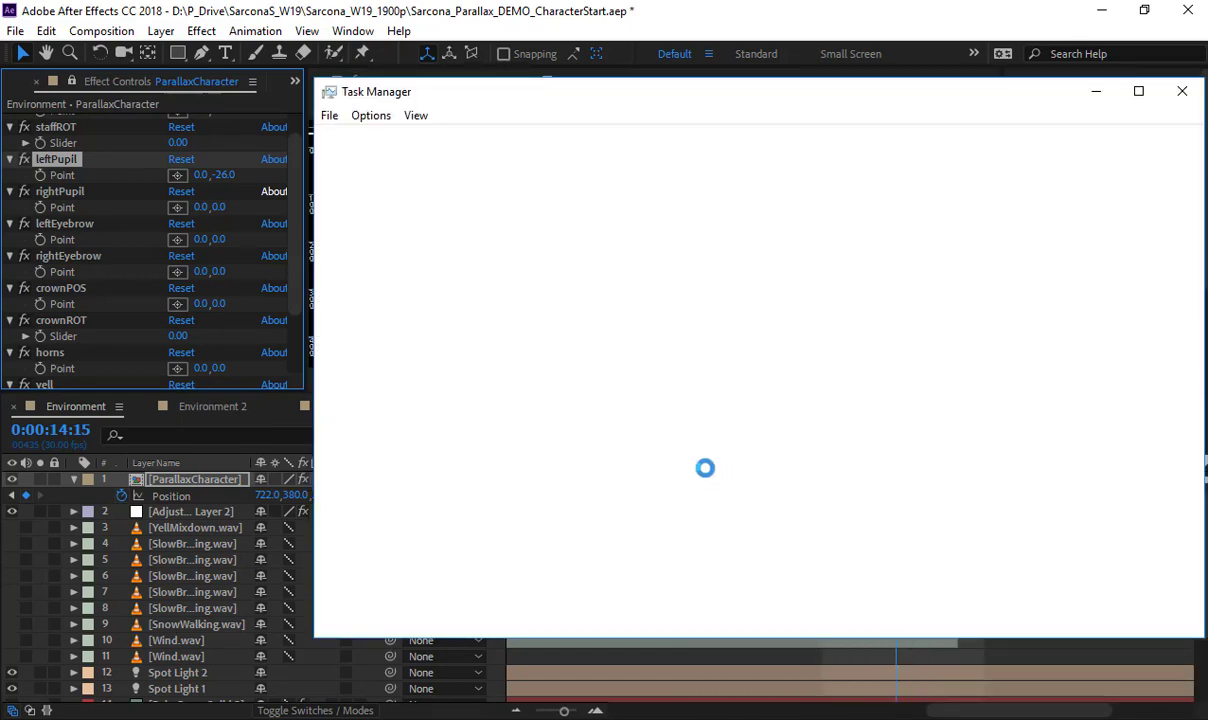
pyautogui.rightClick(480, 220)
pyautogui.click(526, 253)
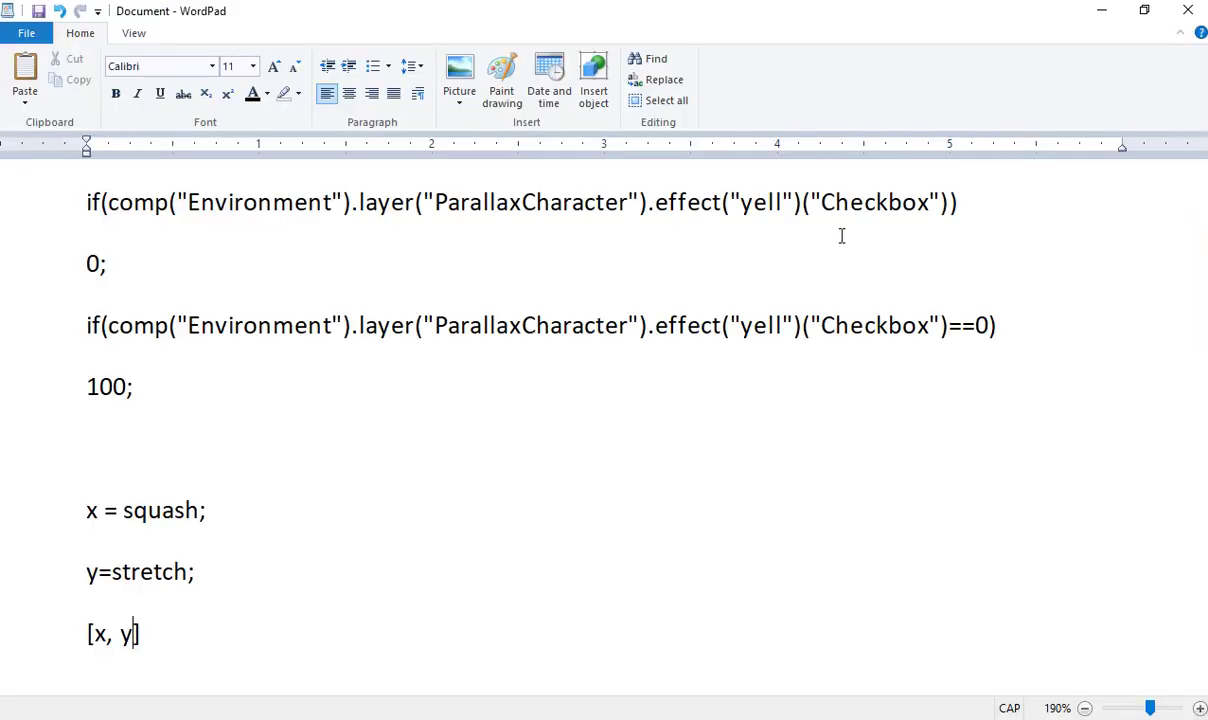
# Relaunch After Effects, bring up the Sarcona_Parallax_001.aep project, minimize WordPad and re-enable refreshing of the composition view
pyautogui.press('super')
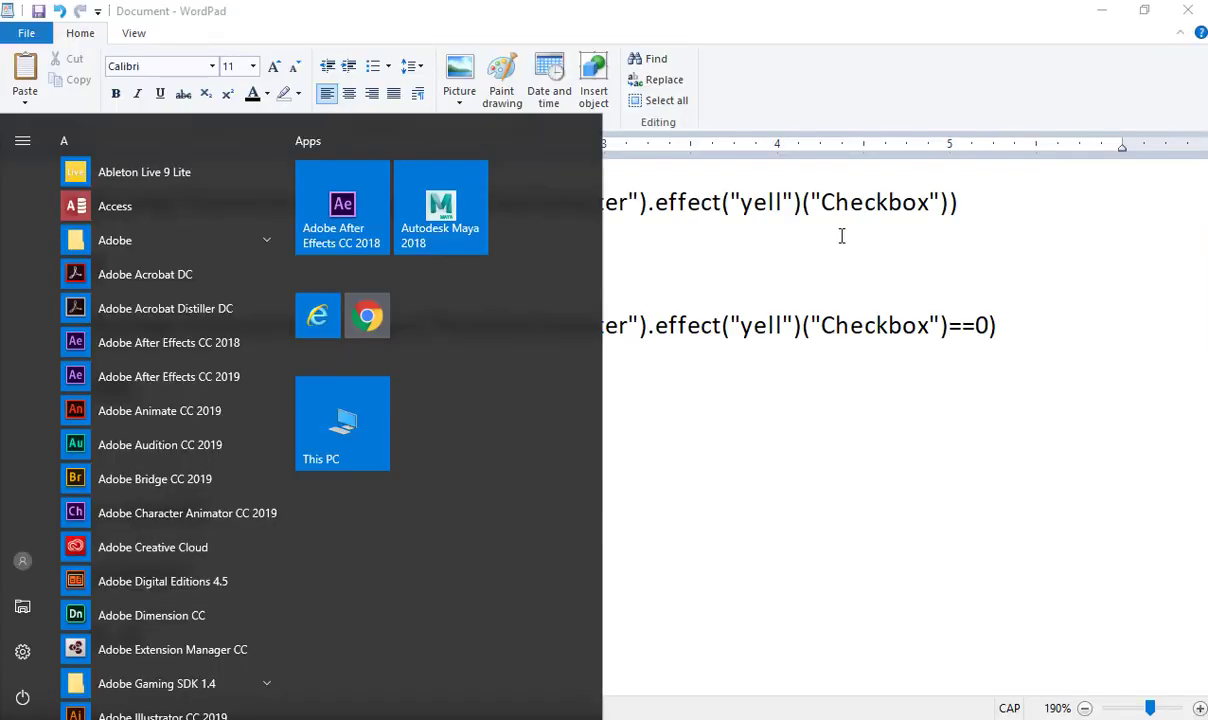
pyautogui.write('aFTER')
pyautogui.click(245, 228)
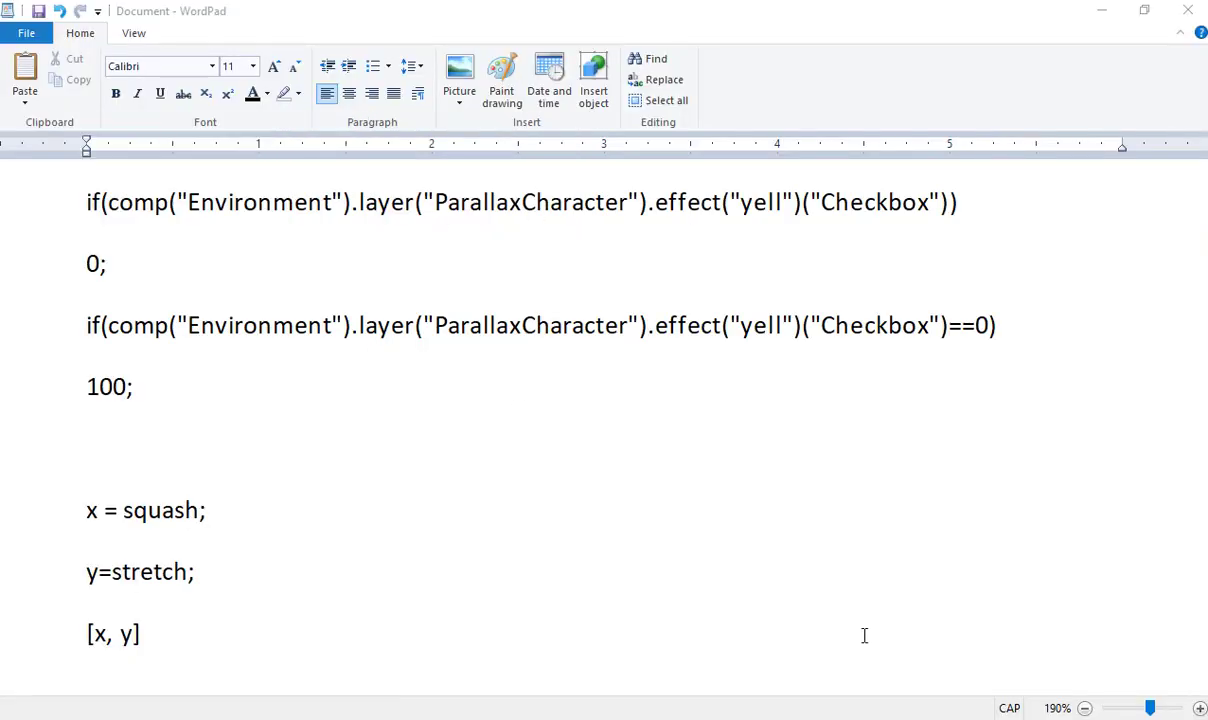
pyautogui.hotkey('alt', 'Tab')
pyautogui.hotkey('alt', 'Tab')
pyautogui.click(1104, 12)
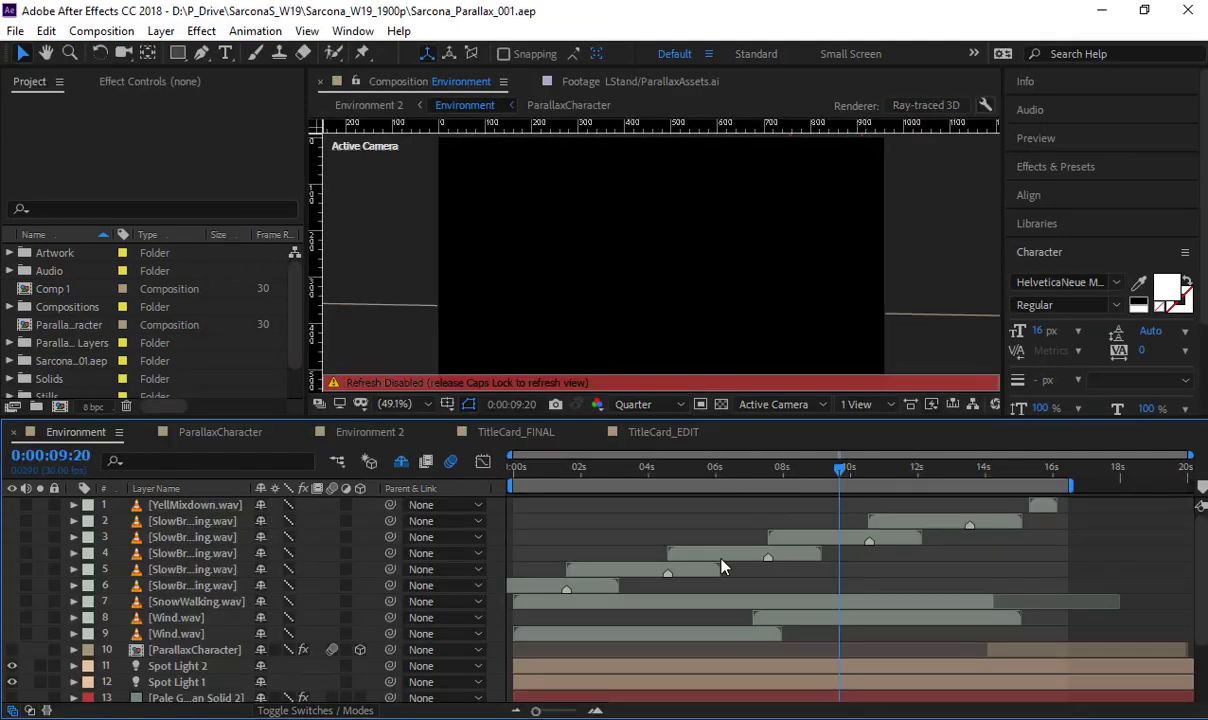
pyautogui.press('capslock')
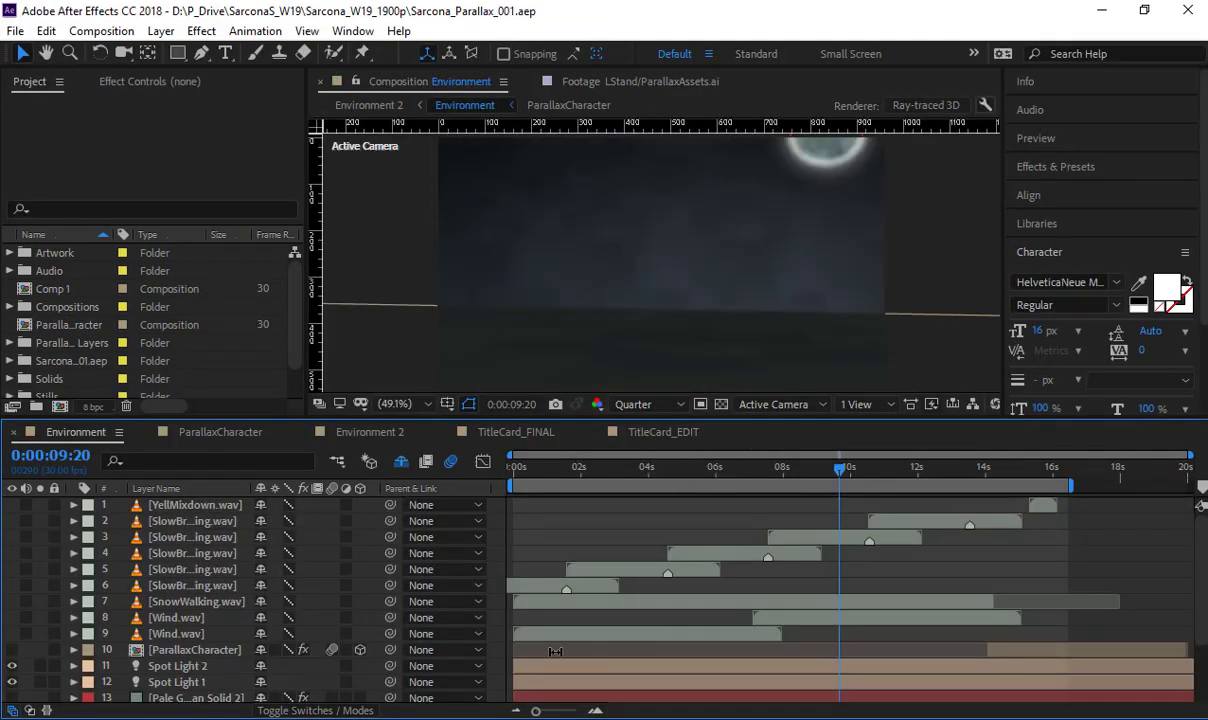
# Make the ParallaxCharacter layer visible at 0:00:14:23 and reveal its animated properties in an enlarged, magnified timeline
pyautogui.click(1012, 652)
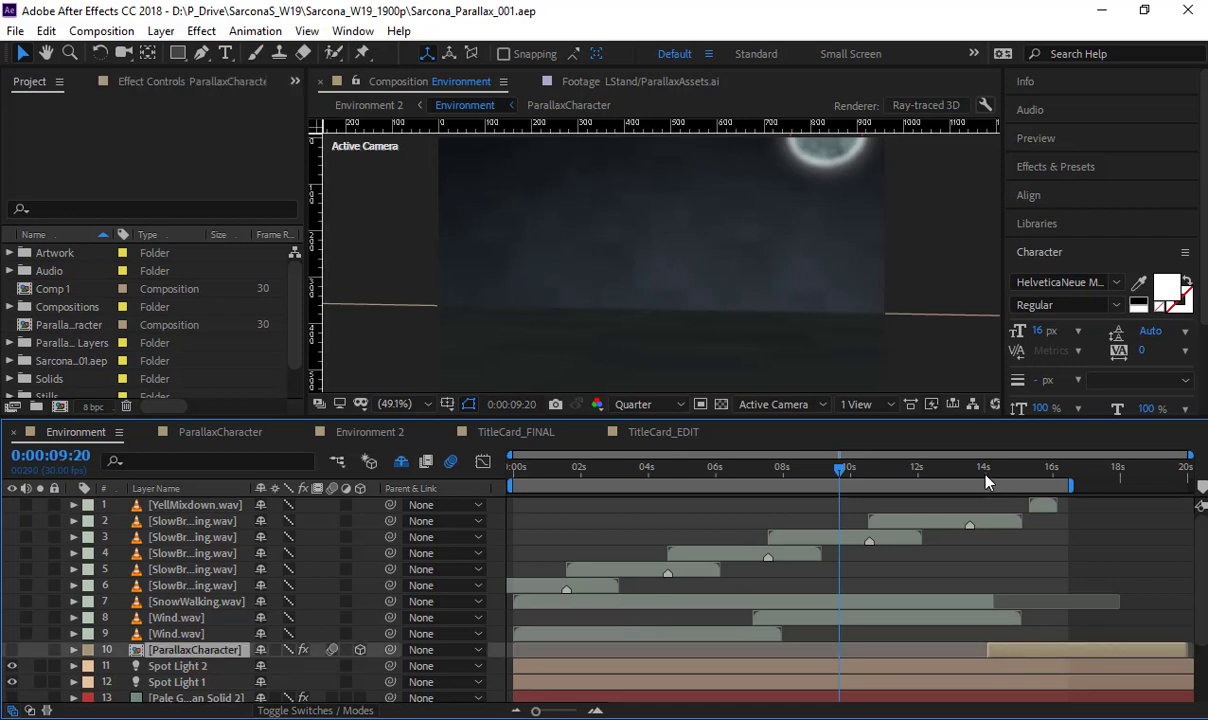
pyautogui.moveTo(985, 475); pyautogui.dragTo(1011, 470)
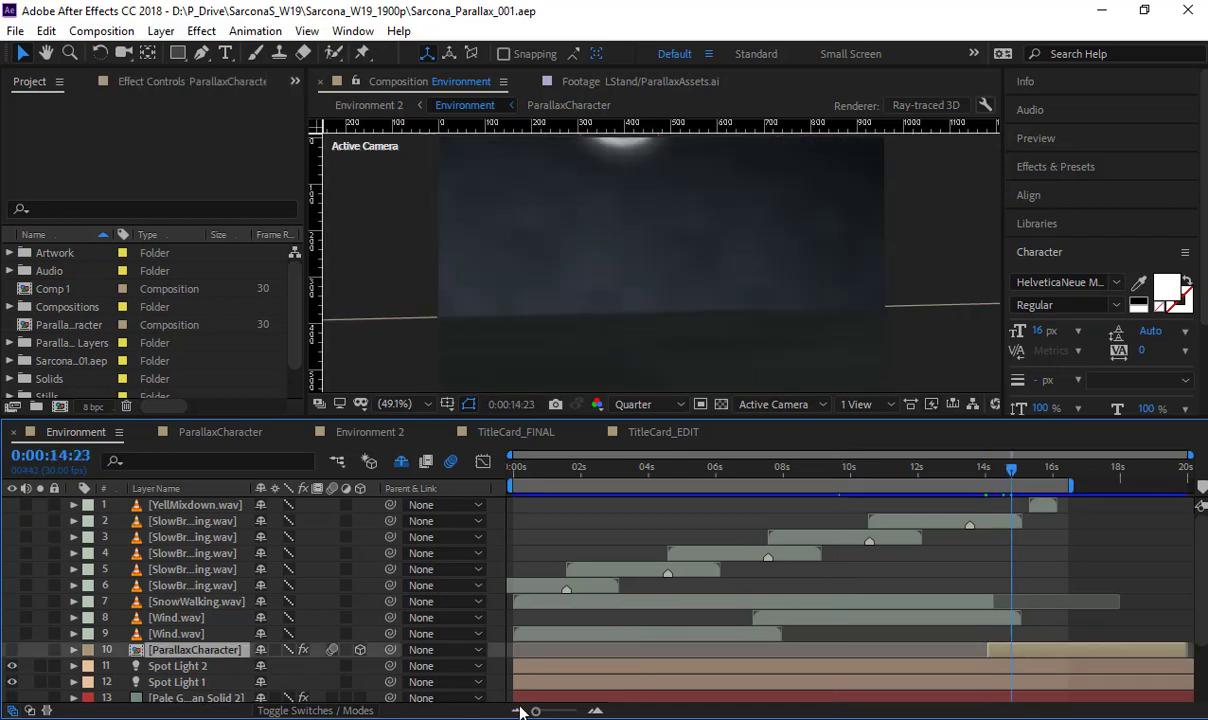
pyautogui.click(12, 650)
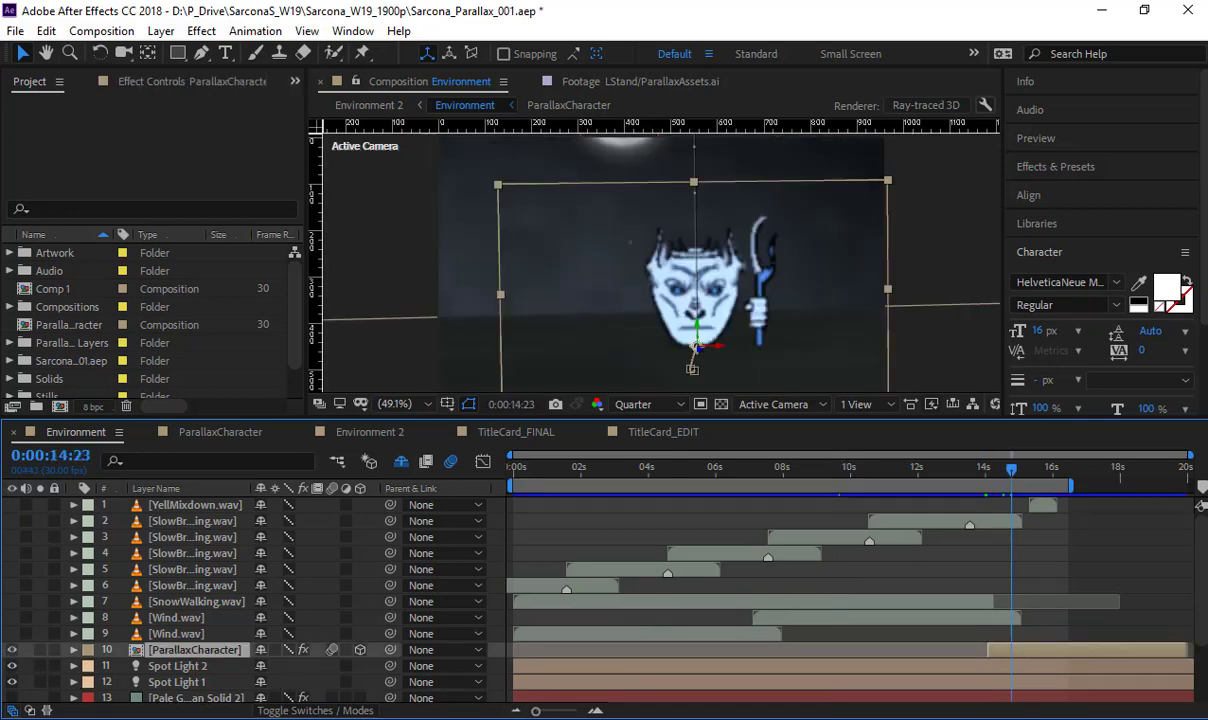
pyautogui.moveTo(536, 711); pyautogui.dragTo(571, 711)
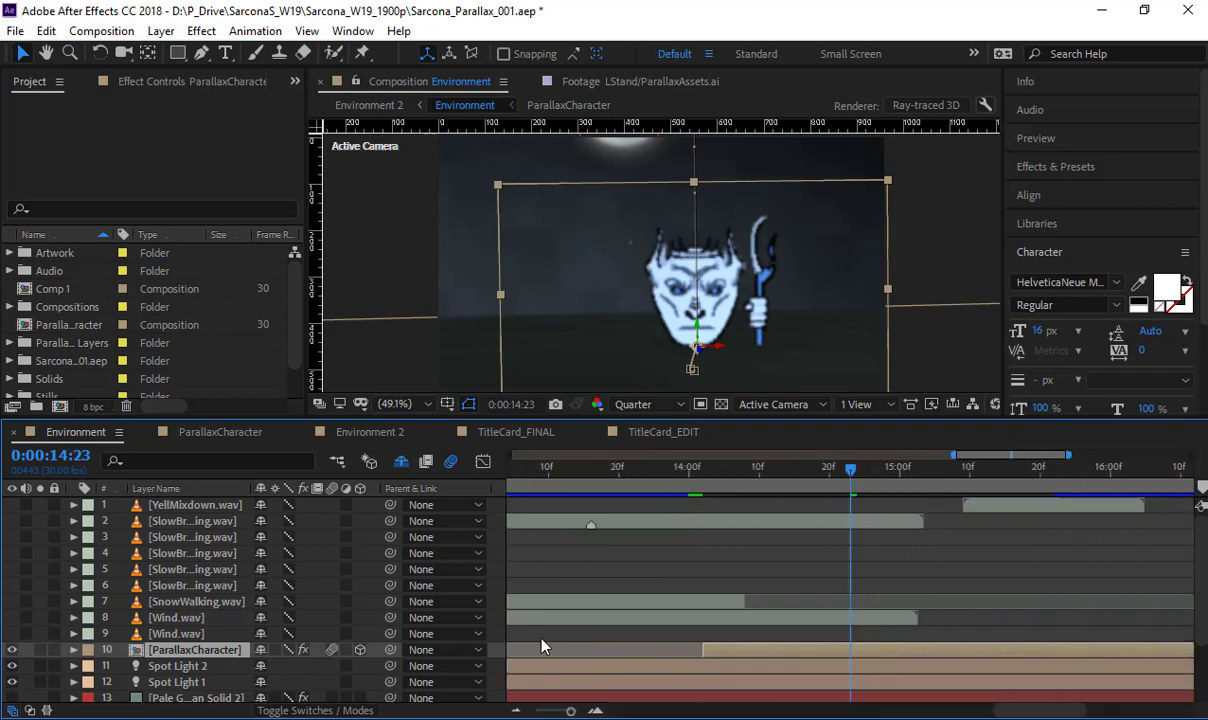
pyautogui.press('u')
pyautogui.scroll(-6, 795, 542)
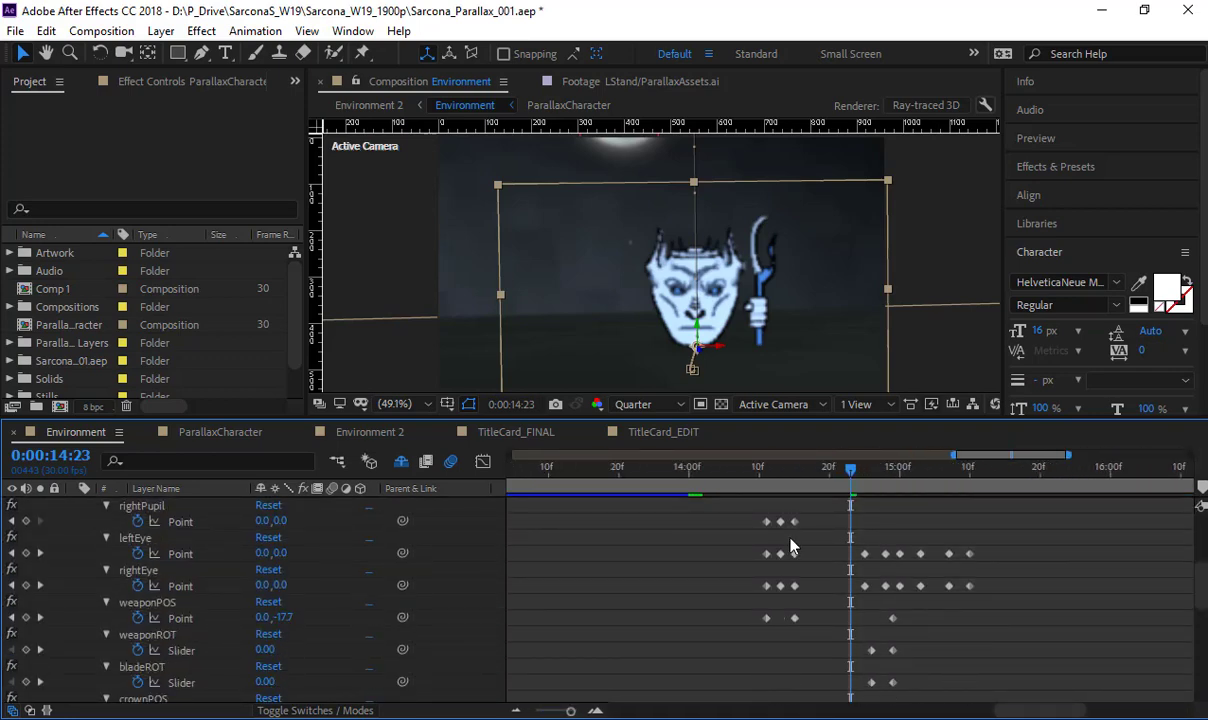
pyautogui.moveTo(757, 419); pyautogui.dragTo(757, 370)
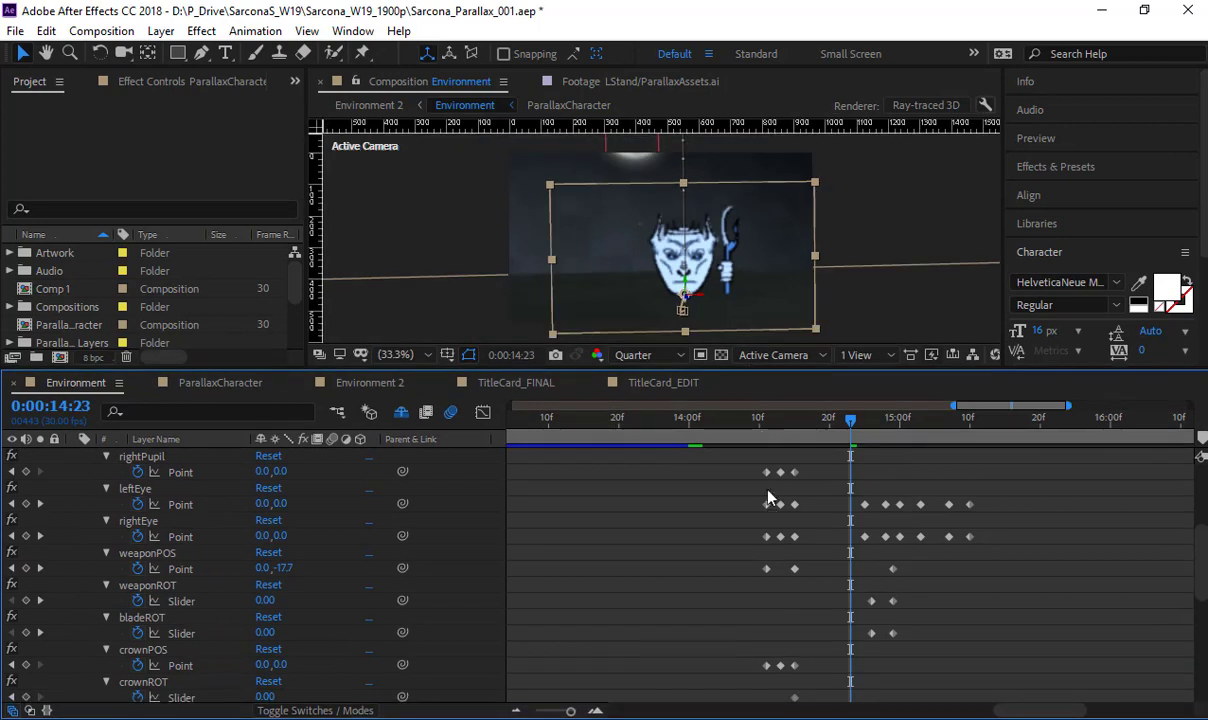
# Examine the character's landing pose and facial keyframes frame by frame from 0:00:14:10 to 0:00:14:13
pyautogui.click(762, 428)
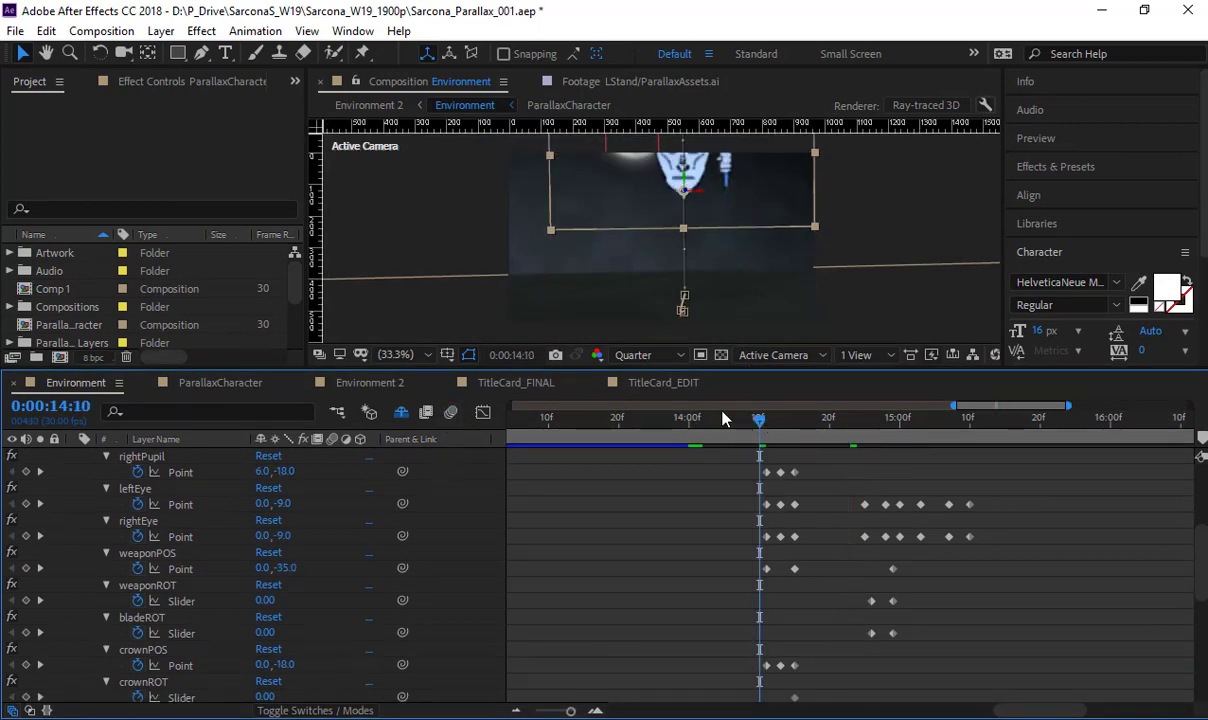
pyautogui.moveTo(757, 425); pyautogui.dragTo(768, 428)
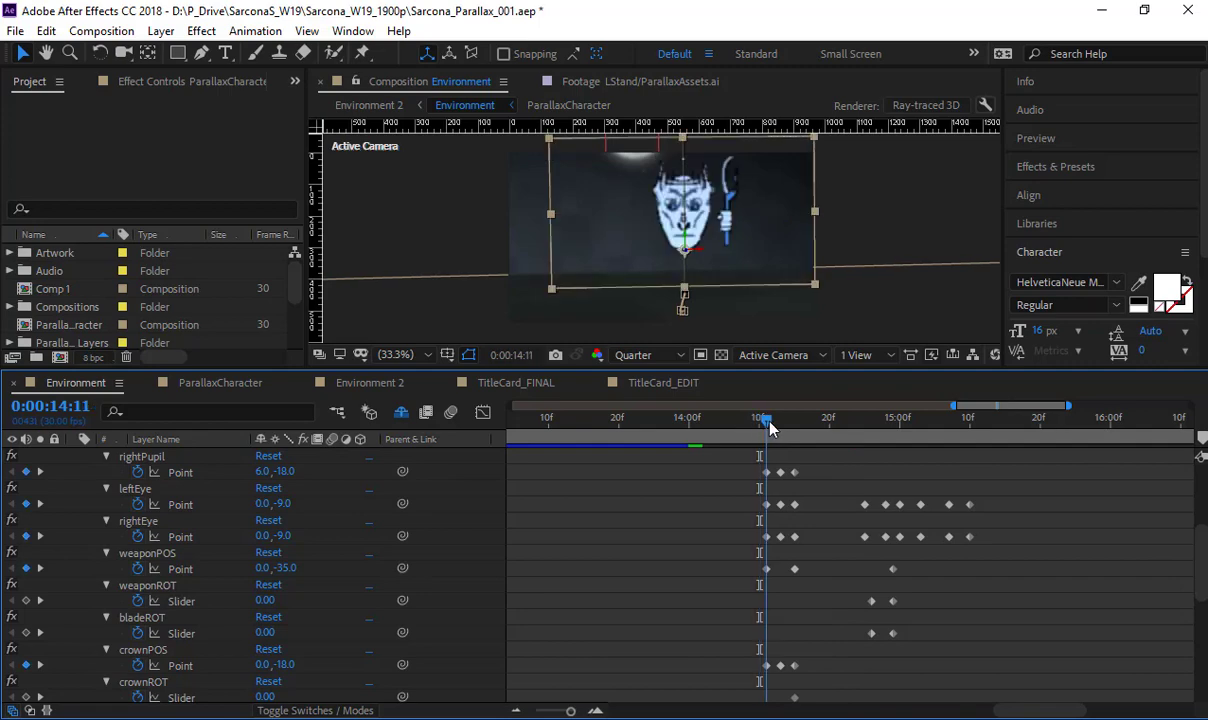
pyautogui.scroll(2, 697, 288)
pyautogui.moveTo(716, 257); pyautogui.dragTo(658, 283)
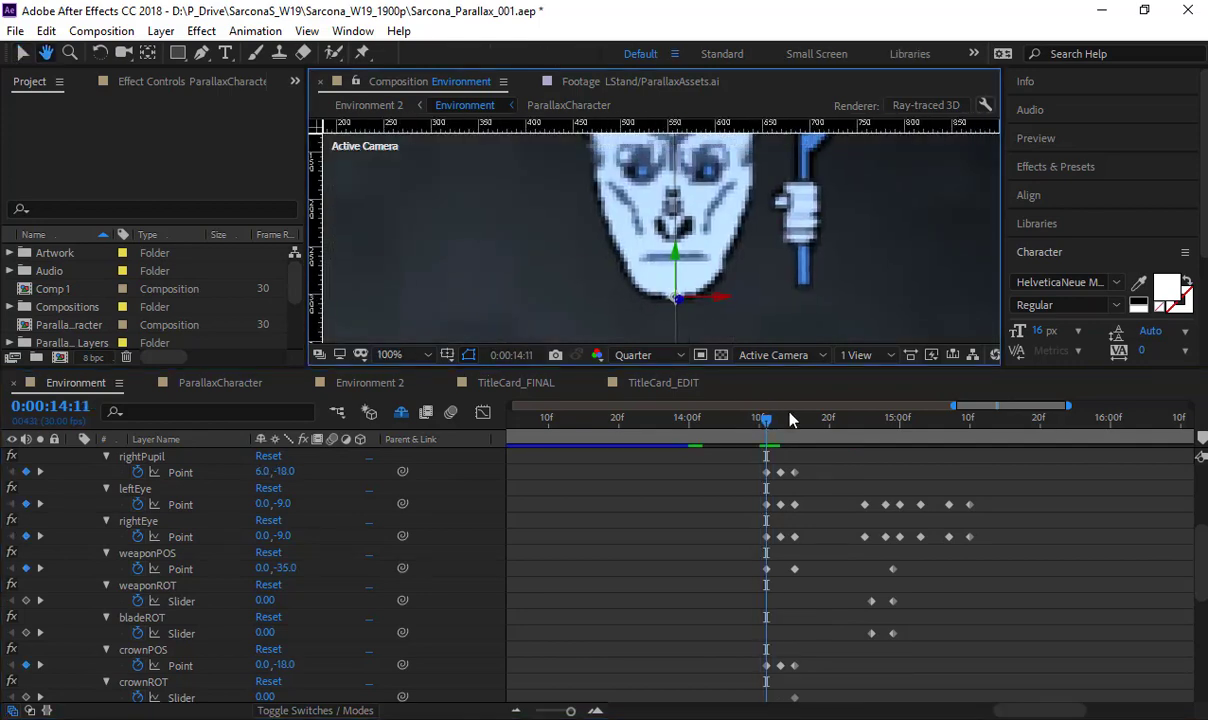
pyautogui.moveTo(770, 428); pyautogui.dragTo(776, 428)
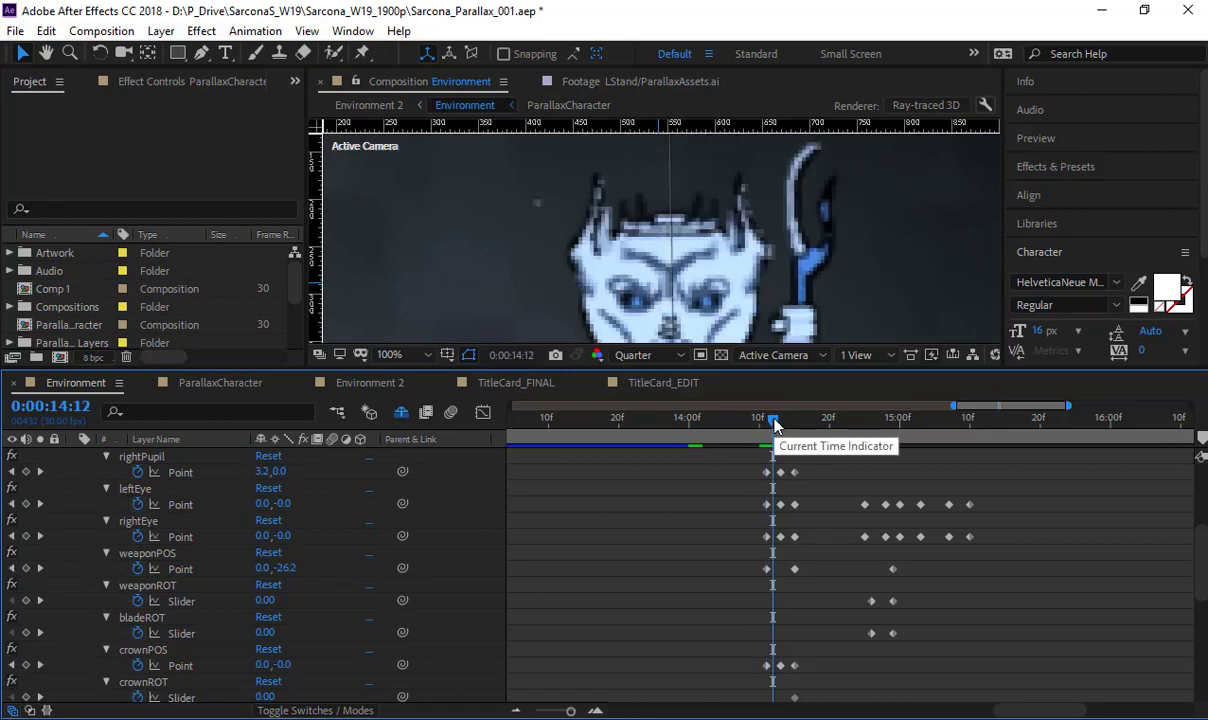
pyautogui.moveTo(723, 313); pyautogui.dragTo(703, 259)
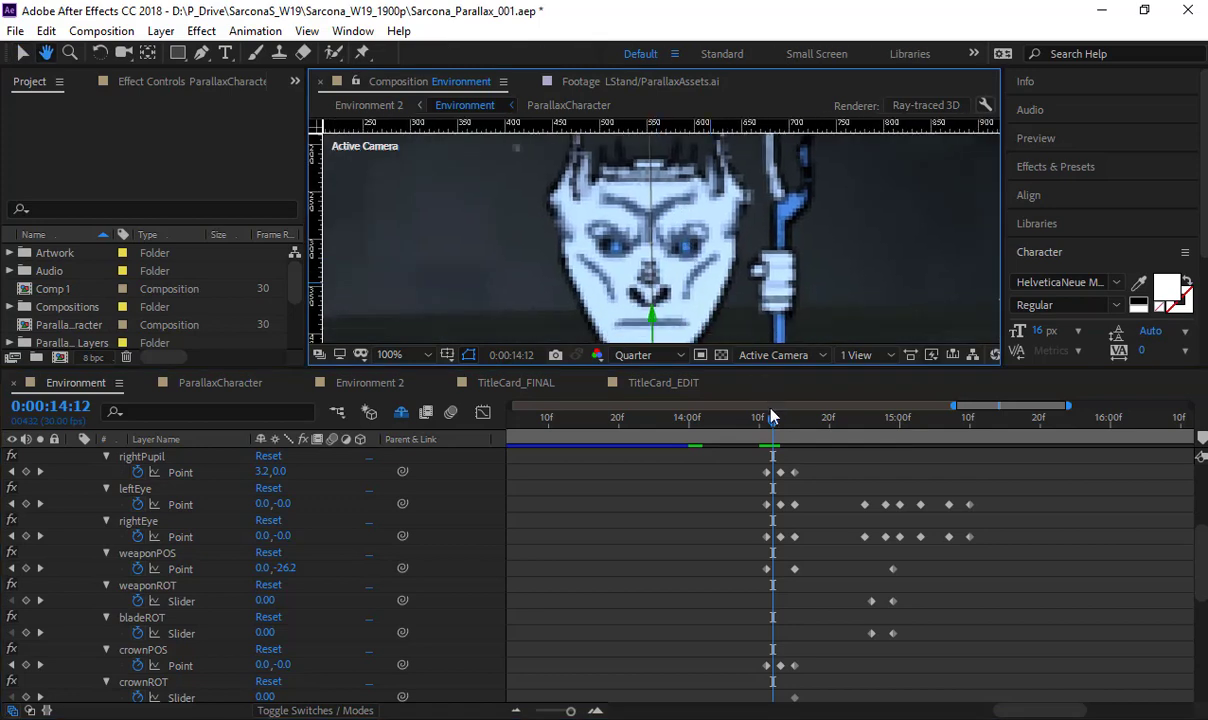
pyautogui.moveTo(779, 425); pyautogui.dragTo(788, 429)
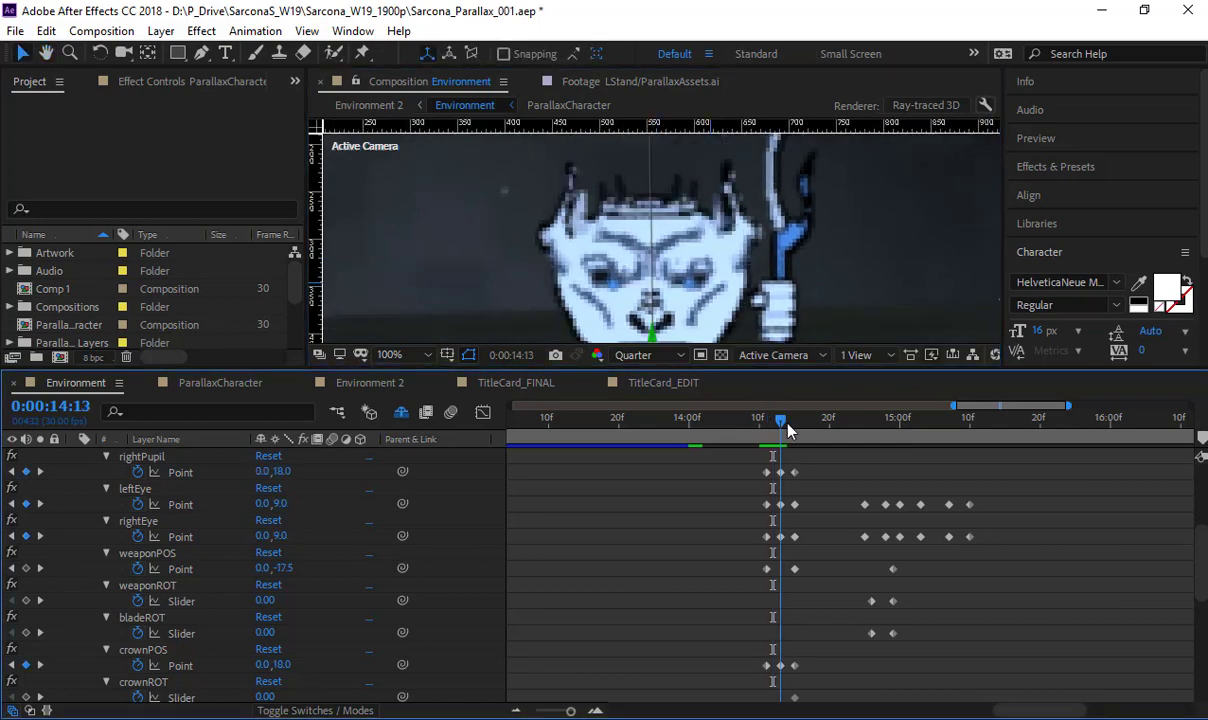
# Set the preview resolution to Full and scrub through the character's animation up to 0:00:15:24
pyautogui.click(655, 355)
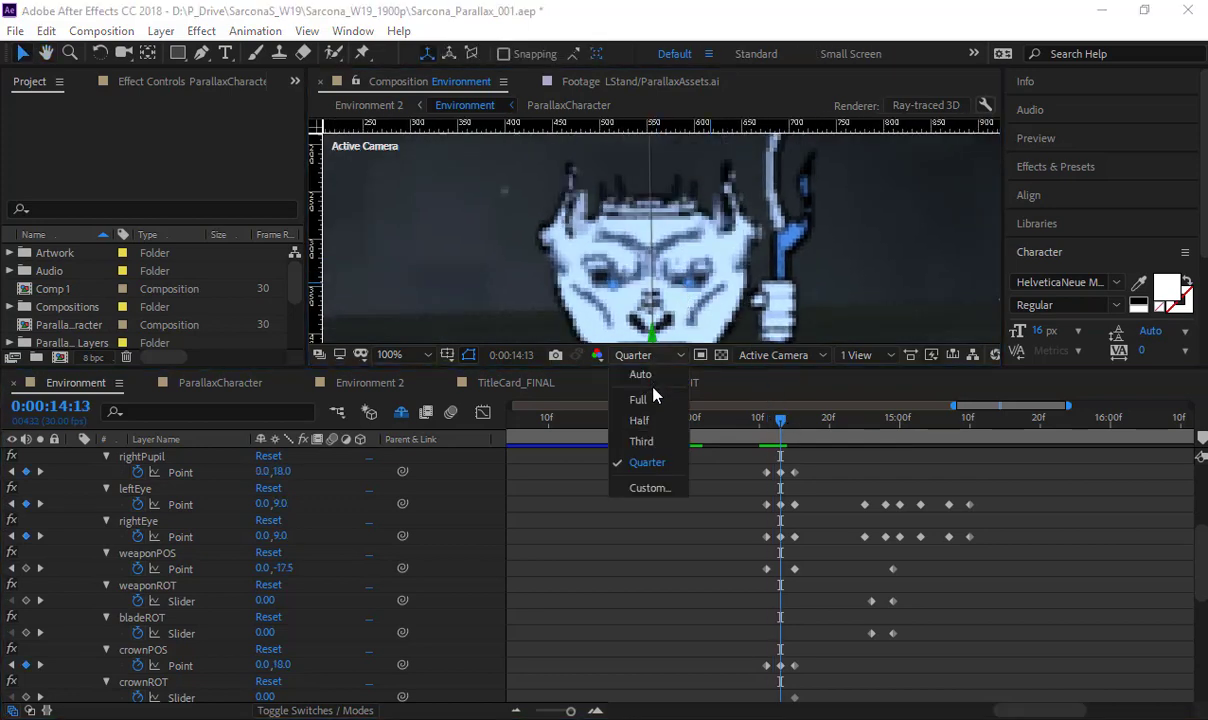
pyautogui.click(651, 396)
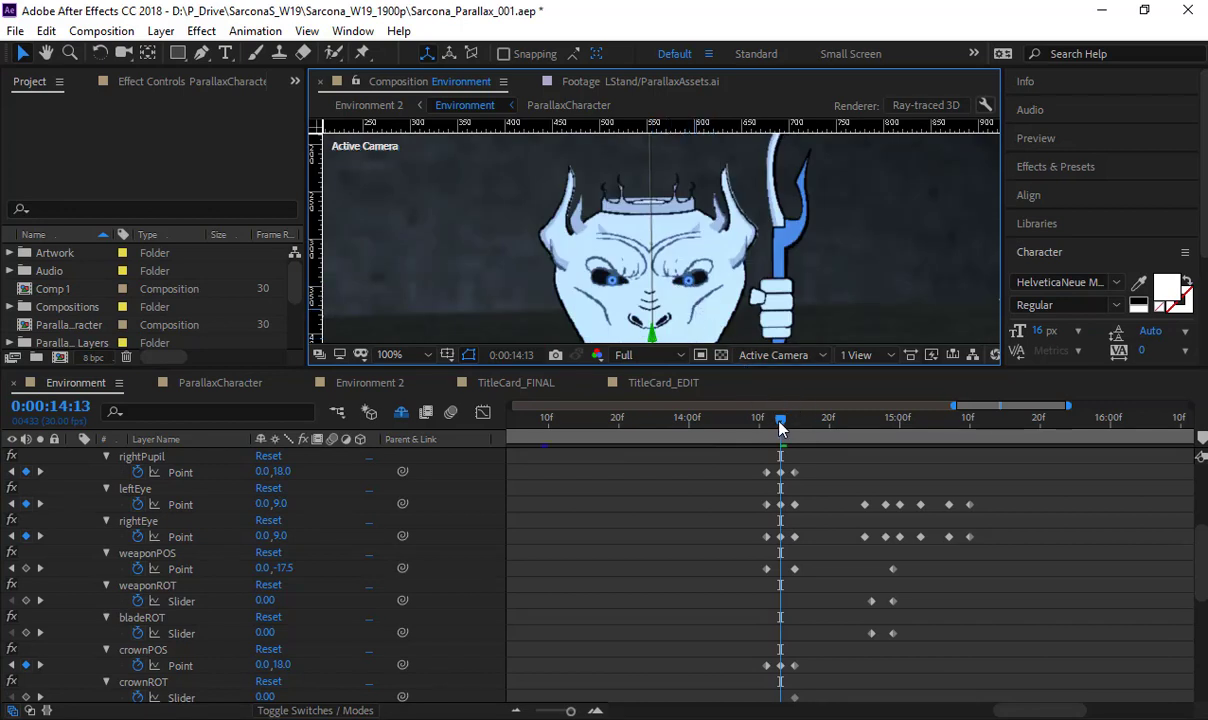
pyautogui.moveTo(776, 428); pyautogui.dragTo(807, 440)
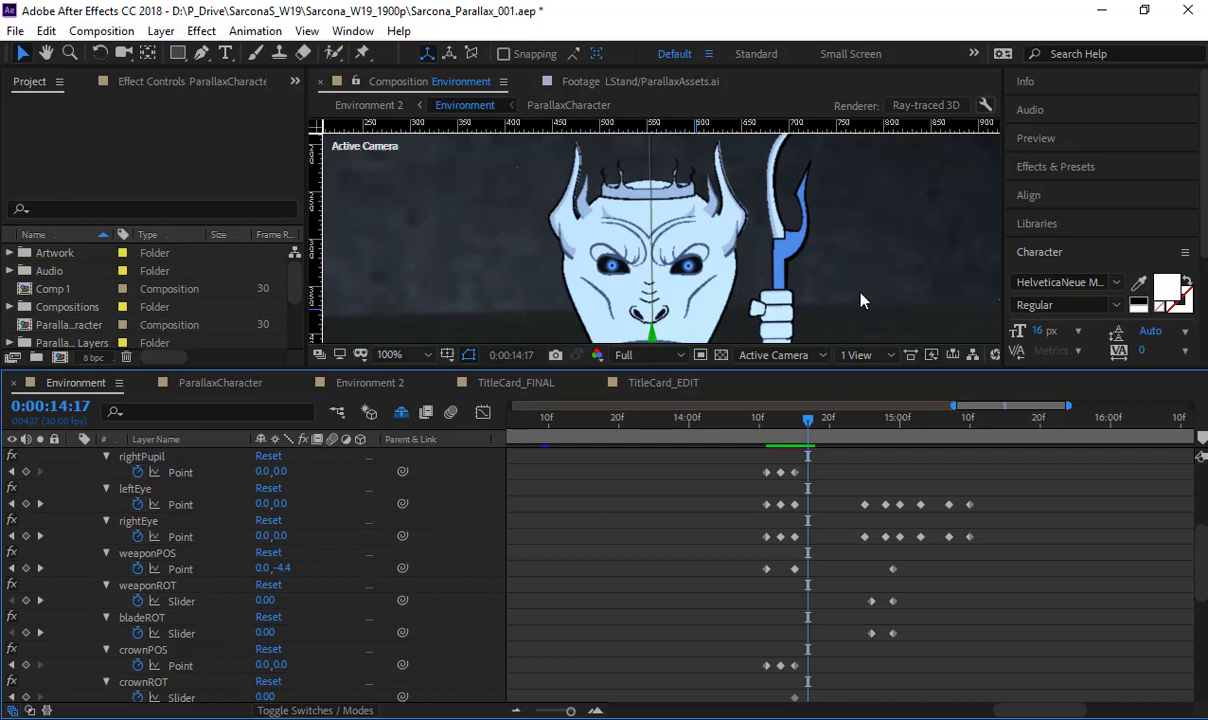
pyautogui.moveTo(815, 420); pyautogui.dragTo(930, 457)
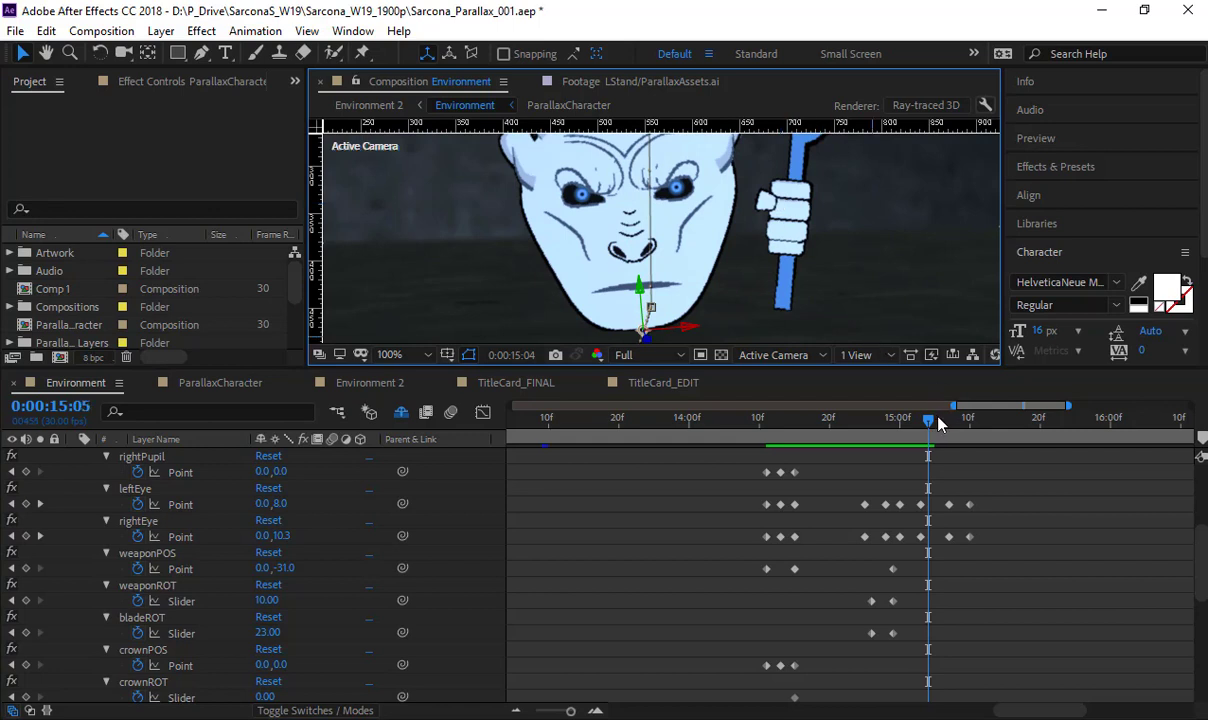
pyautogui.moveTo(938, 423); pyautogui.dragTo(1078, 430)
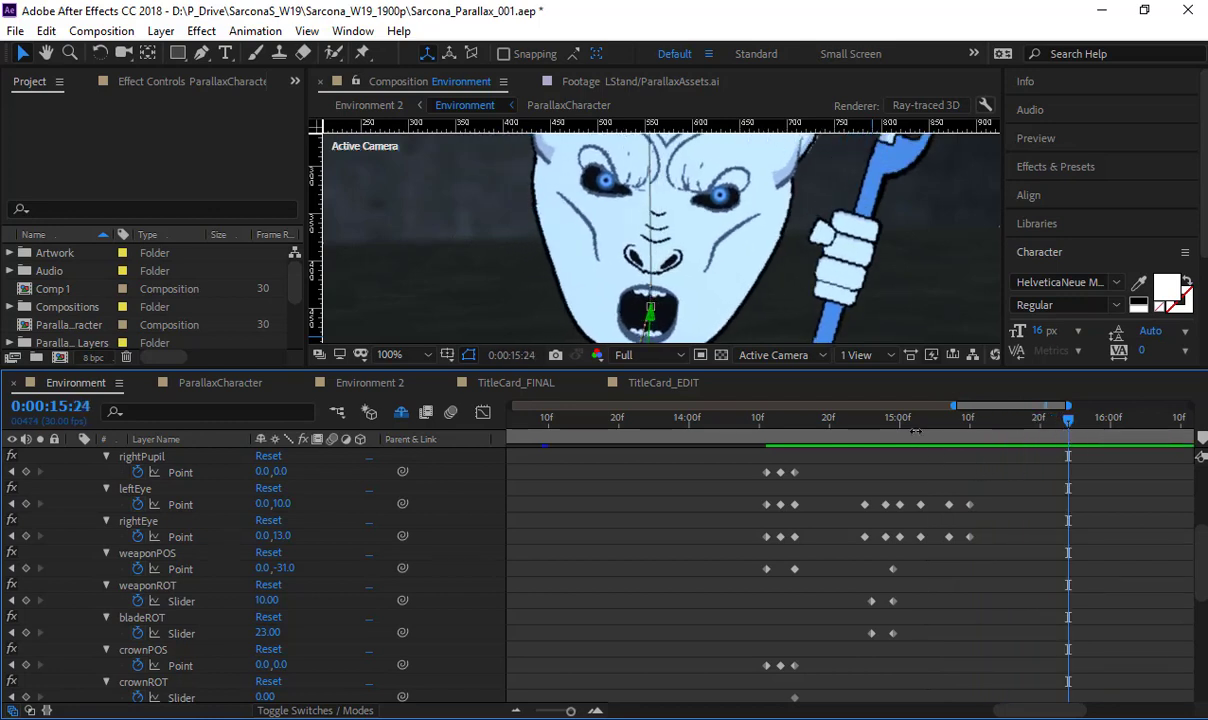
# Examine the motion of the character's crown and horns, ending at 0:00:15:00
pyautogui.moveTo(835, 424); pyautogui.dragTo(949, 454)
pyautogui.press('h')
pyautogui.moveTo(750, 225); pyautogui.dragTo(742, 412)
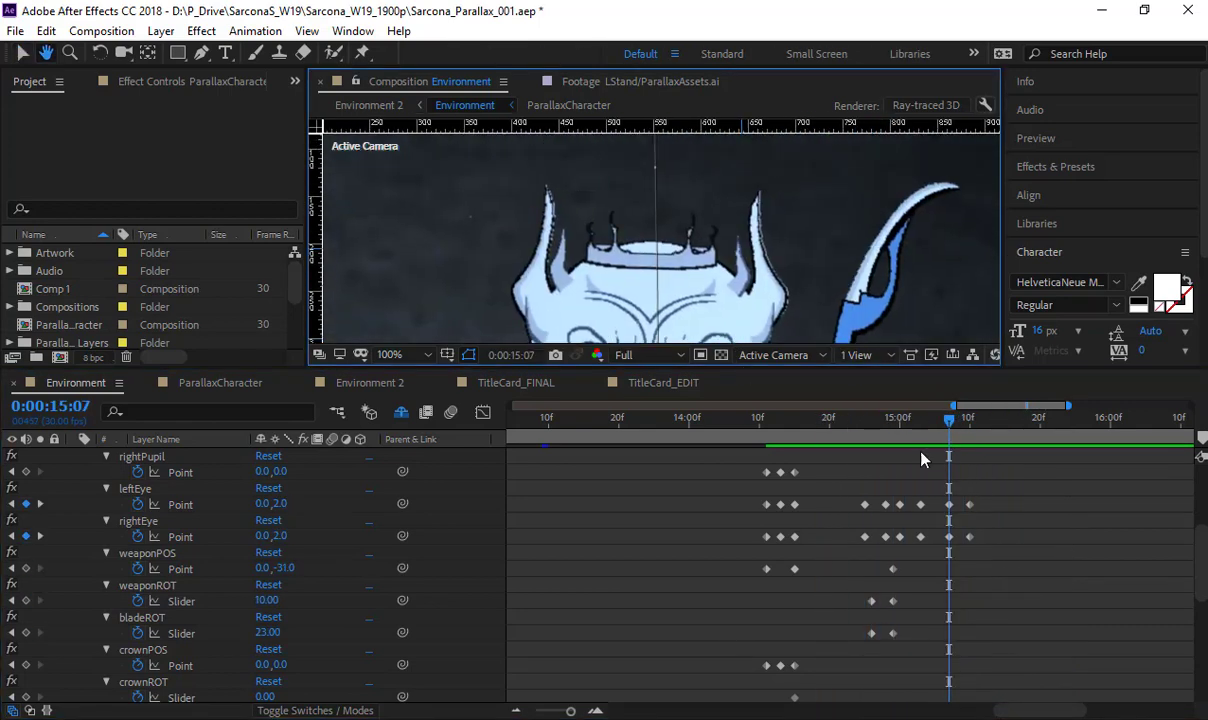
pyautogui.press('v')
pyautogui.moveTo(905, 426)
pyautogui.mouseDown()
pyautogui.moveTo(879, 423)
pyautogui.moveTo(962, 448)
pyautogui.moveTo(914, 450)
pyautogui.moveTo(965, 456)
pyautogui.moveTo(747, 440)
pyautogui.moveTo(900, 445)
pyautogui.mouseUp()
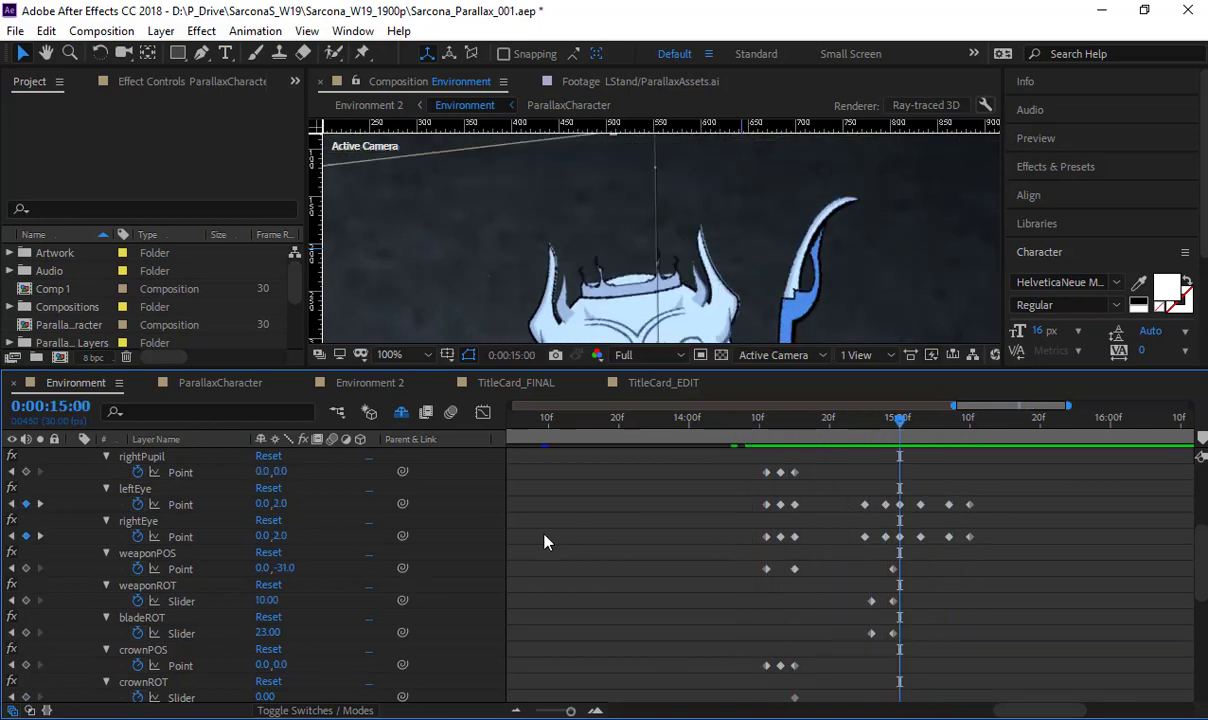
# Examine the ParallaxCharacter layer's Position and X, Y and Z Rotation keyframes and its full set of control effects
pyautogui.scroll(-8, 546, 566)
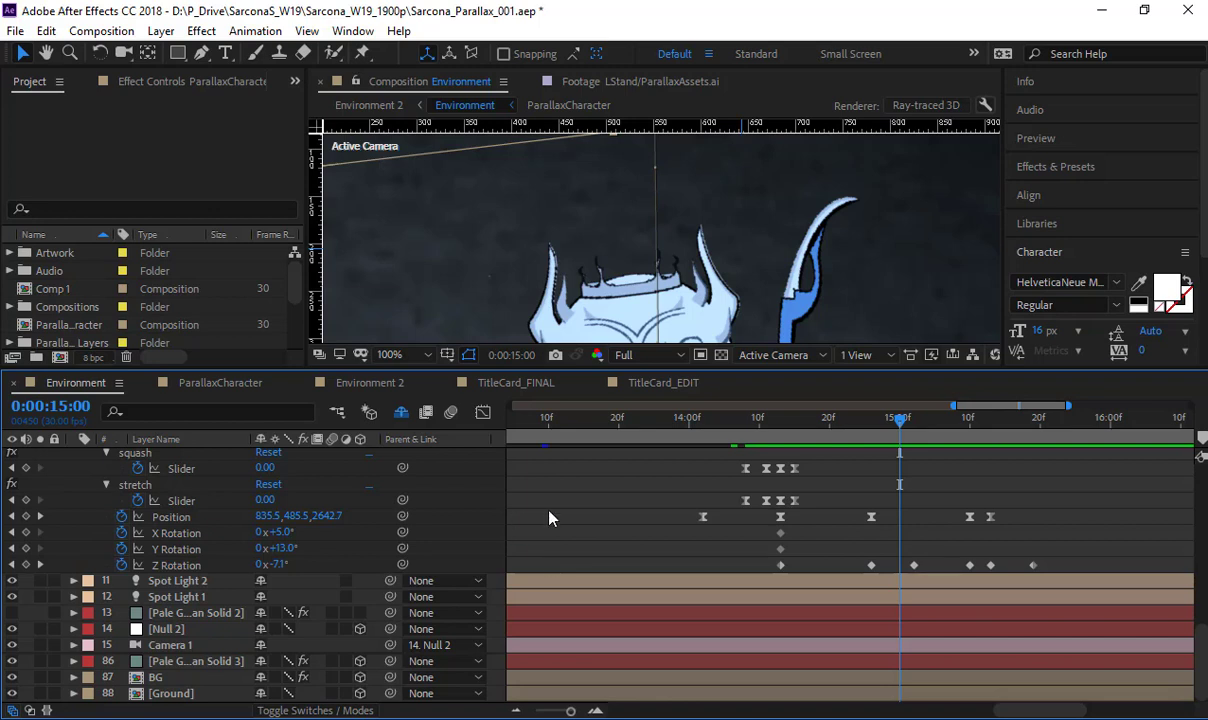
pyautogui.click(172, 516)
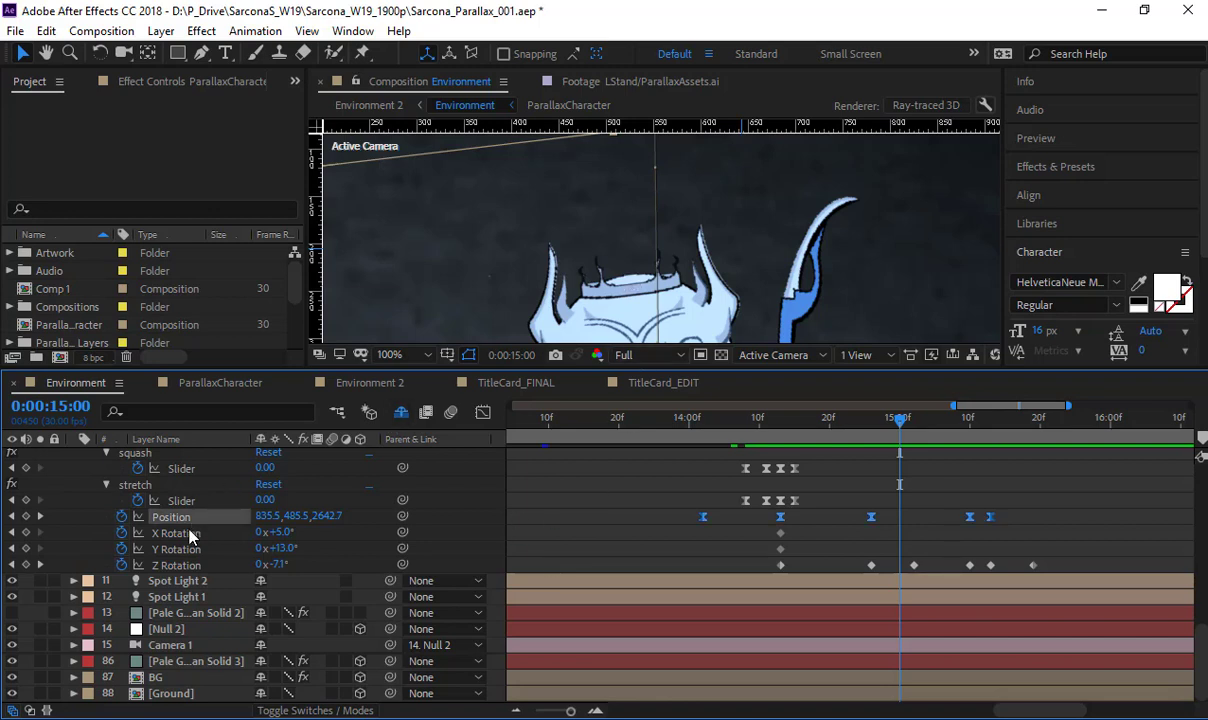
pyautogui.click(190, 534)
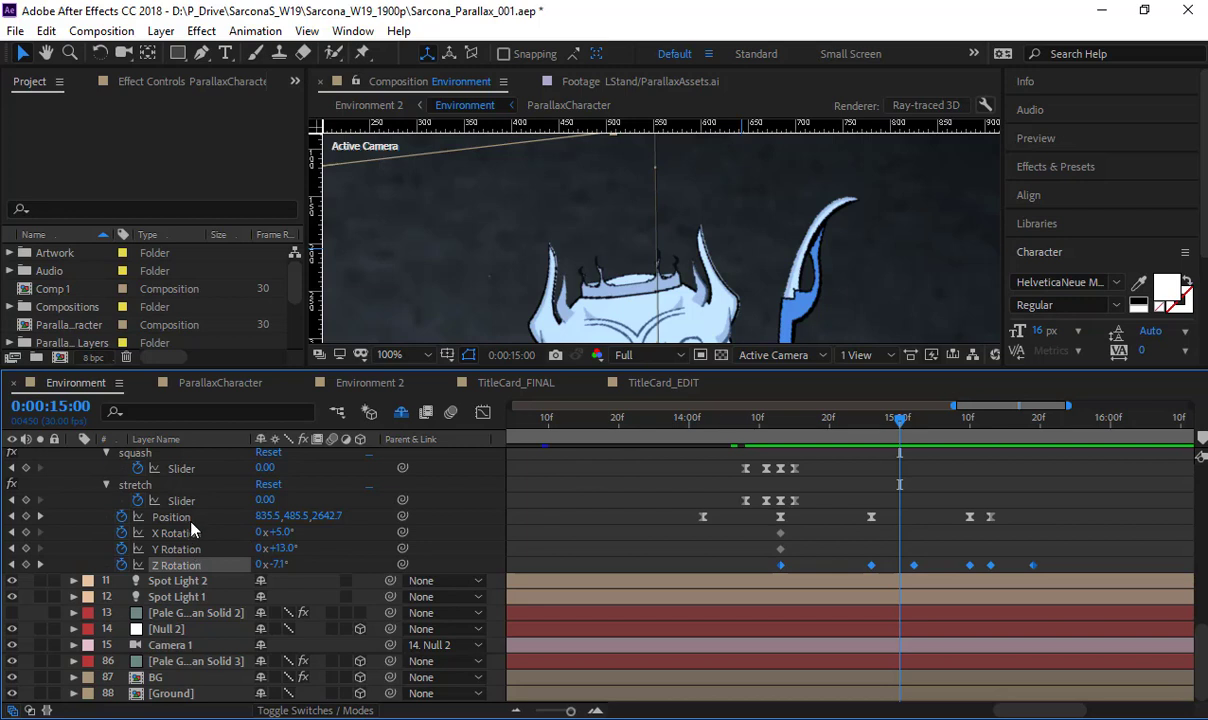
pyautogui.click(182, 550)
pyautogui.click(188, 566)
pyautogui.click(140, 84)
pyautogui.scroll(-5, 100, 200)
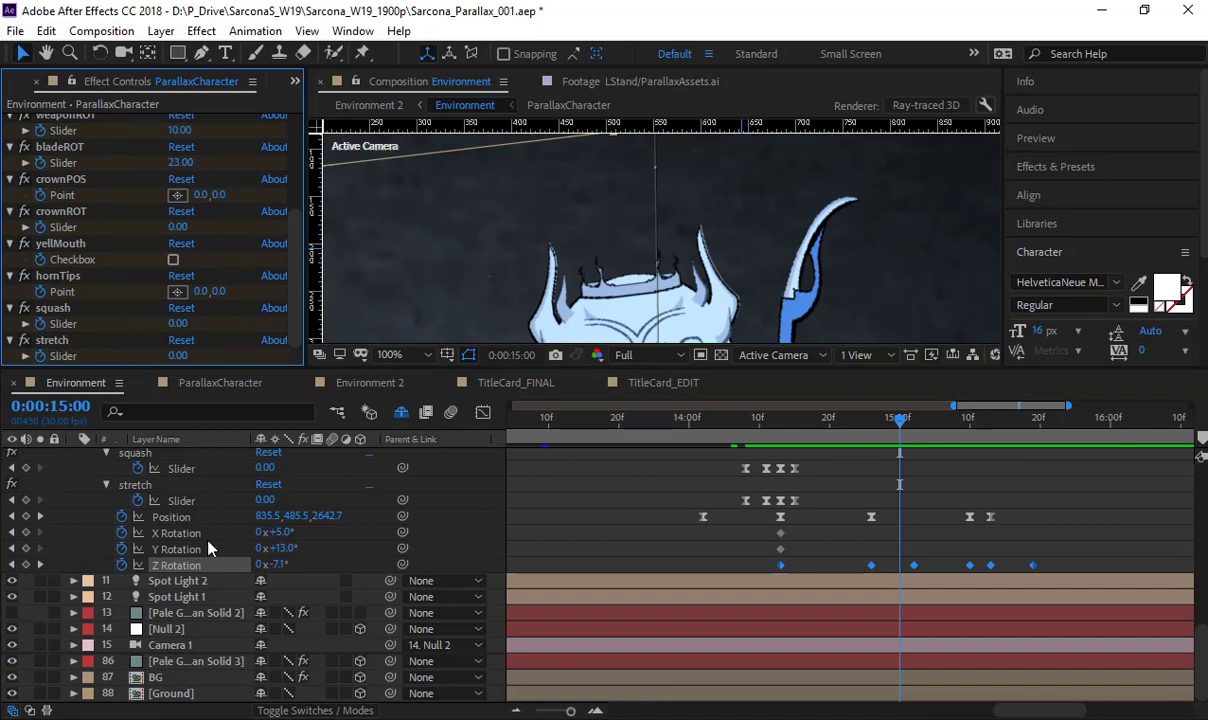
# Open the ParallaxCharacter composition and reveal the full opacity expression of the MouthLine layer
pyautogui.scroll(20, 208, 548)
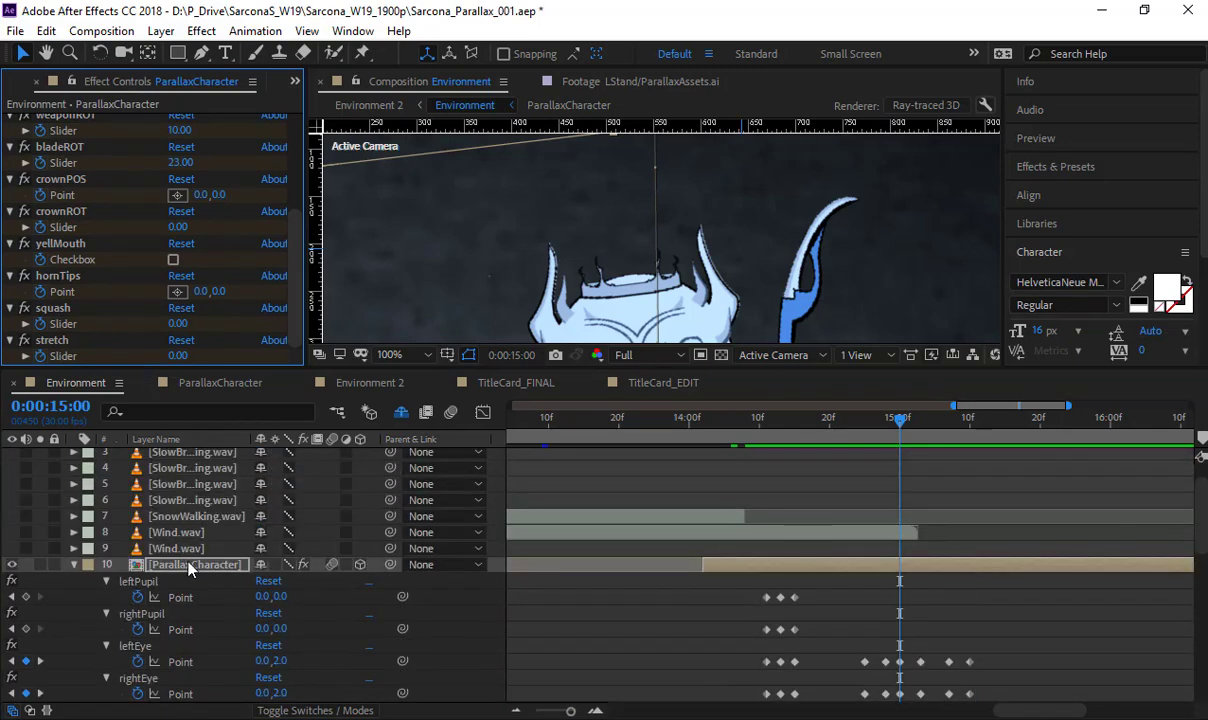
pyautogui.doubleClick(190, 566)
pyautogui.scroll(-2, 202, 545)
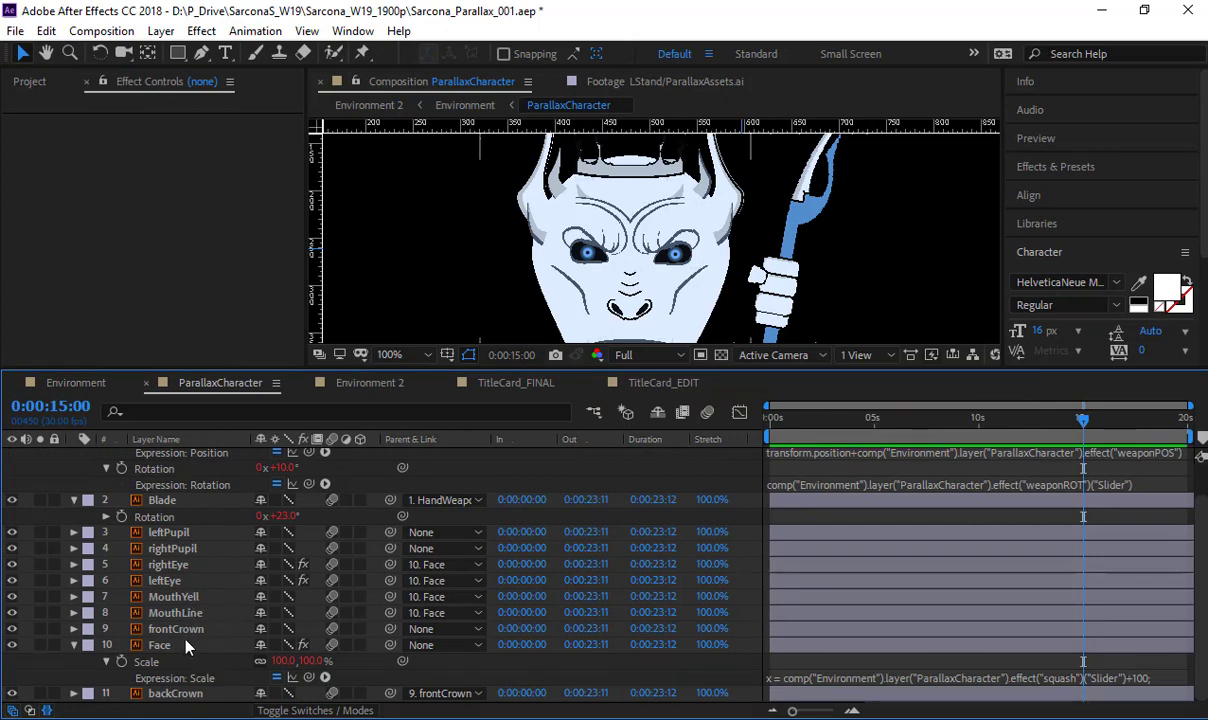
pyautogui.click(188, 613)
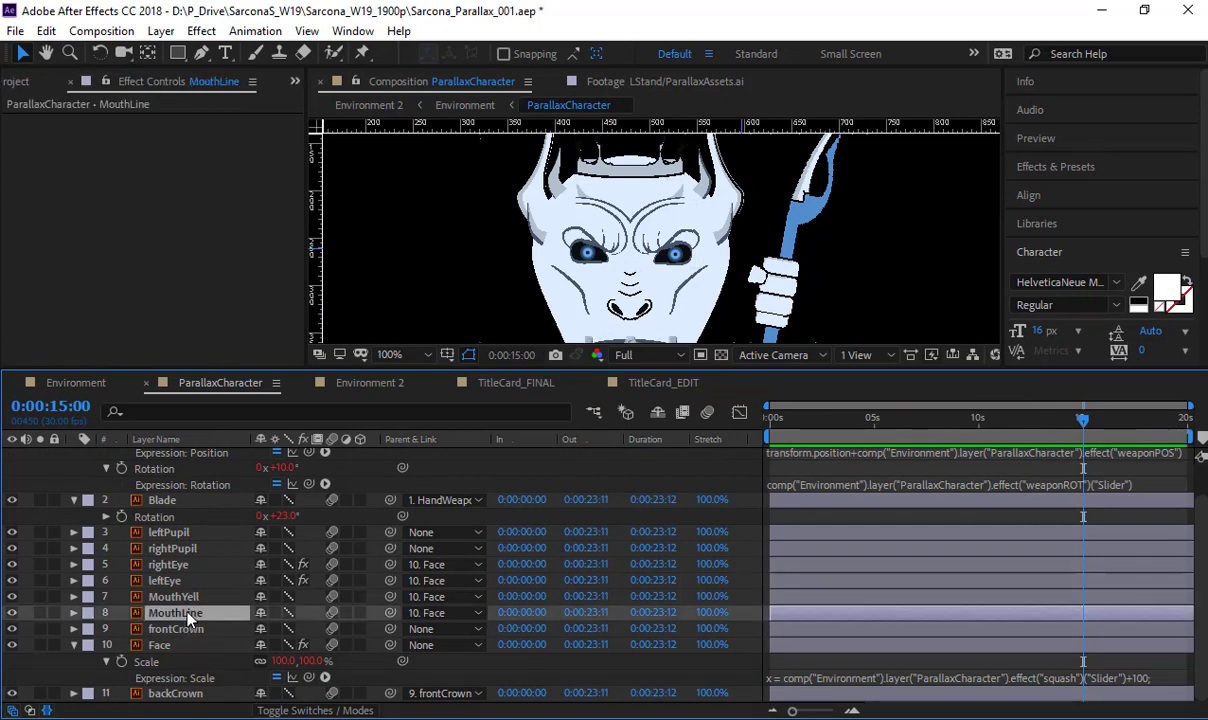
pyautogui.press('t')
pyautogui.hotkey('ctrl', 'v')
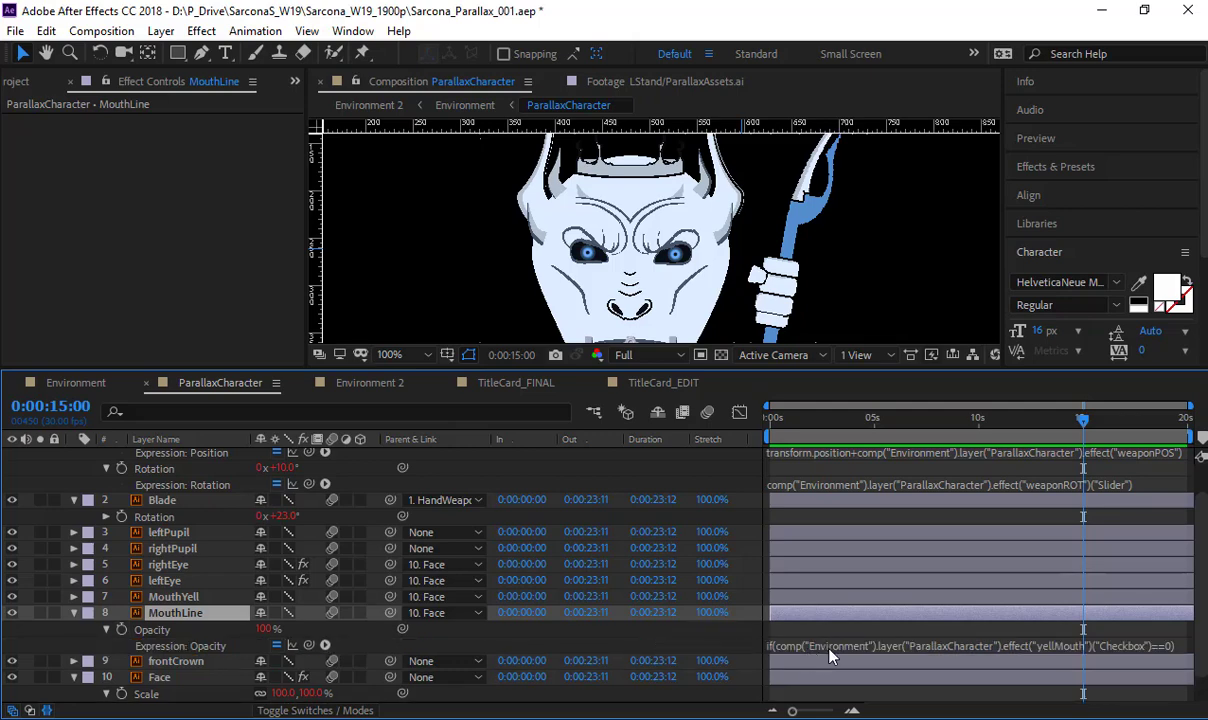
pyautogui.click(842, 644)
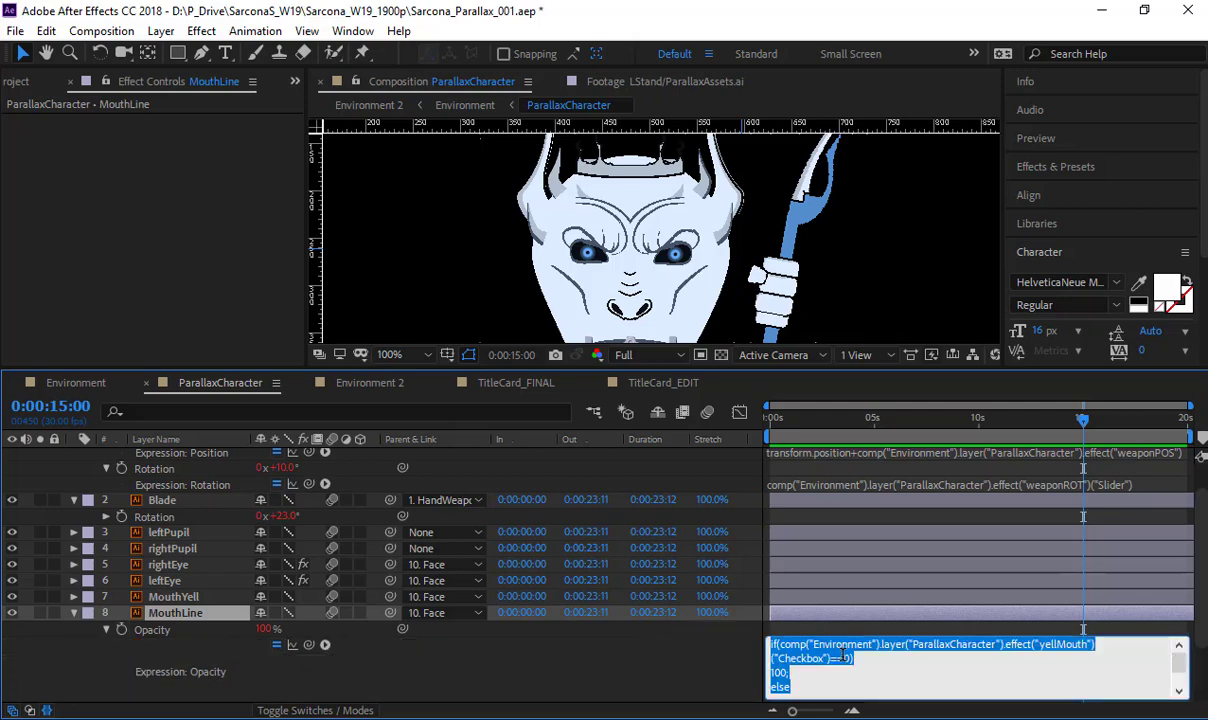
# Switch to WordPad, paste the yellMouth checkbox opacity expression to read it enlarged, and cut it out again
pyautogui.hotkey('alt', 'Tab')
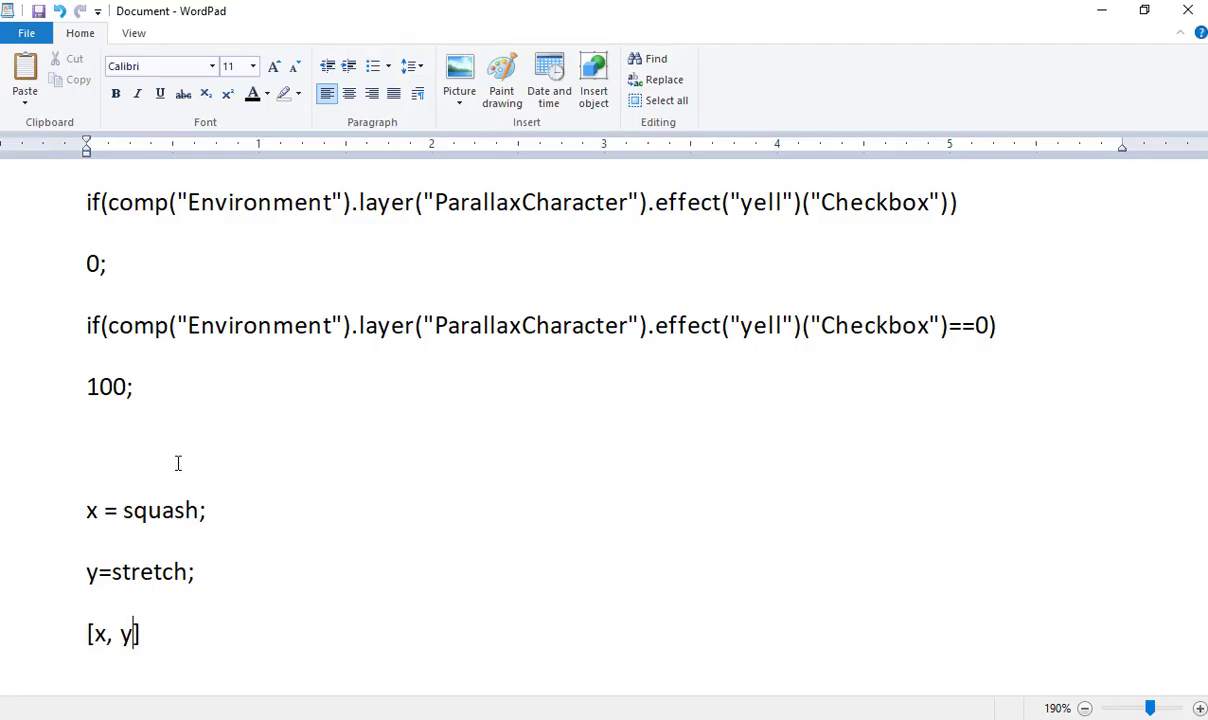
pyautogui.click(178, 458)
pyautogui.write('if(comp("Environment").layer("ParallaxCharacter").effect("yellMouth")("Checkbox")==0) 100; else 0;')
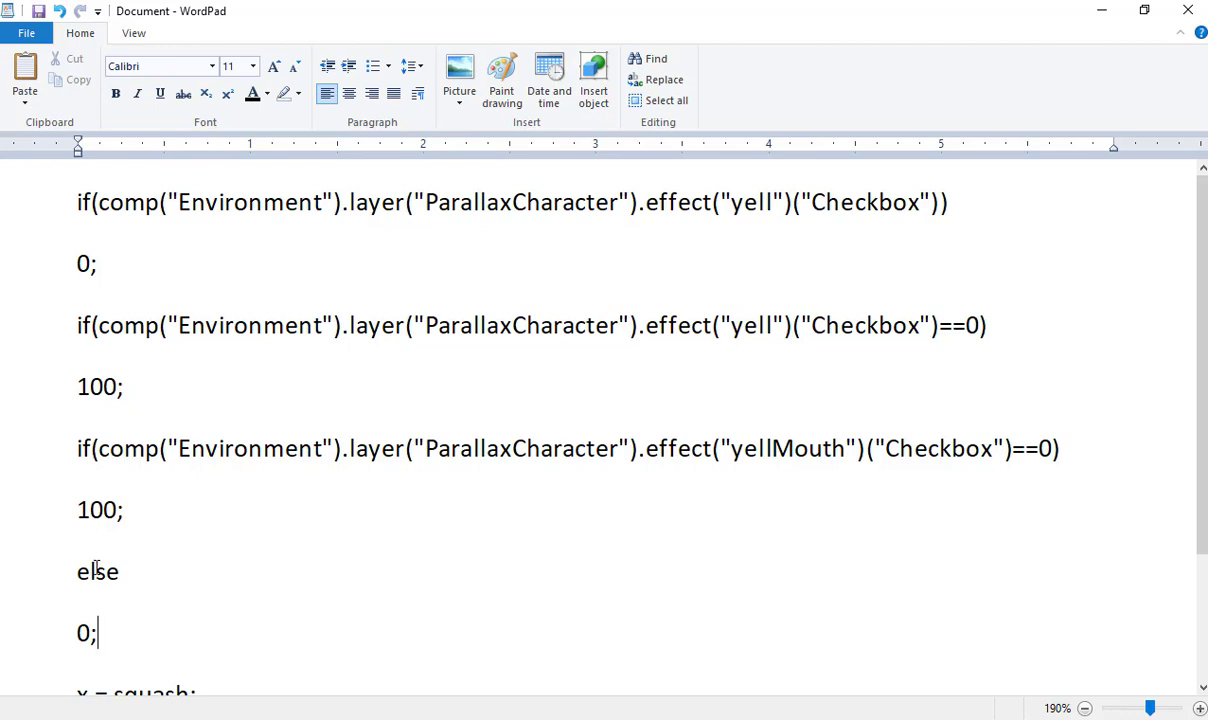
pyautogui.keyDown('shift'); pyautogui.click(73, 478); pyautogui.keyUp('shift')
pyautogui.hotkey('ctrl', 'x')
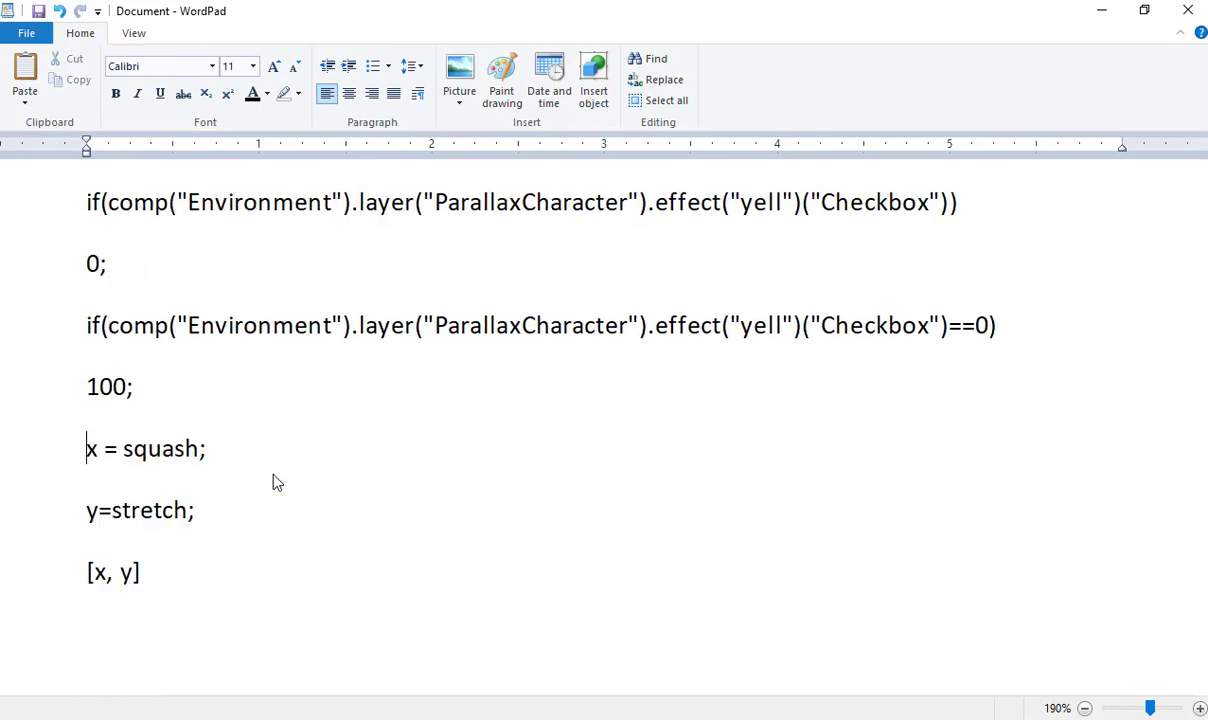
pyautogui.click(1101, 12)
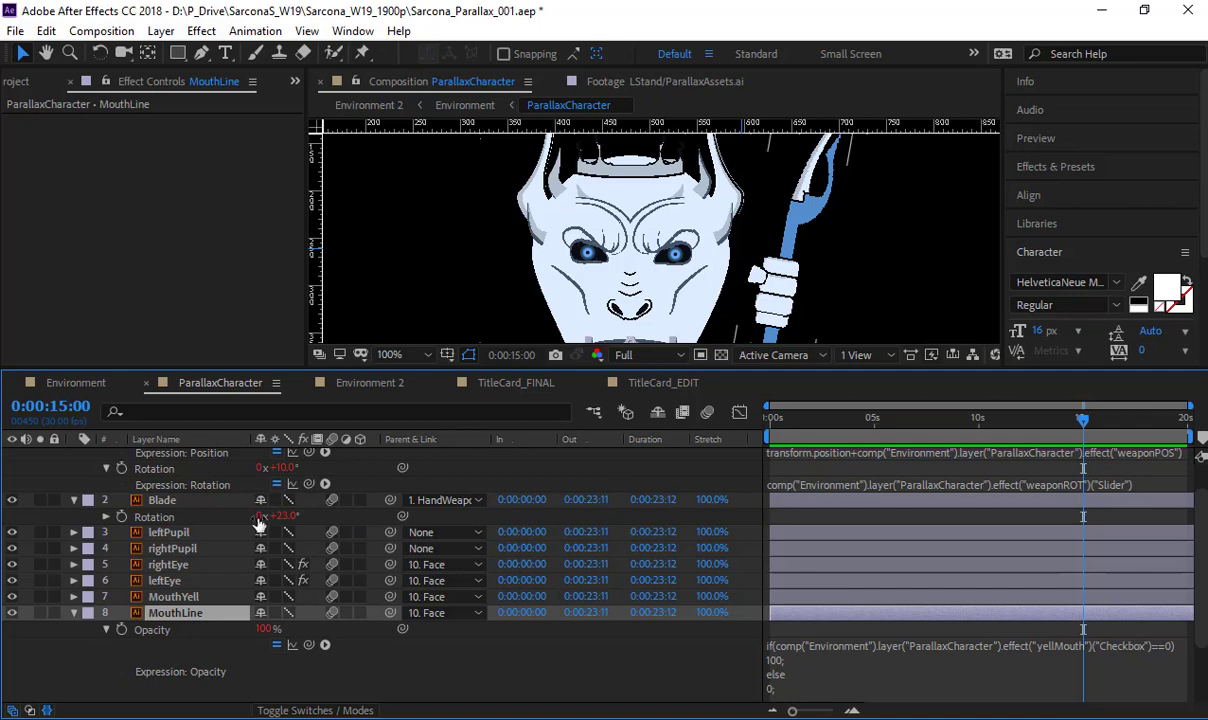
# Return to the Environment composition, collapse the ParallaxCharacter layer's properties and bring the character's face into view
pyautogui.scroll(1, 250, 510)
pyautogui.click(68, 382)
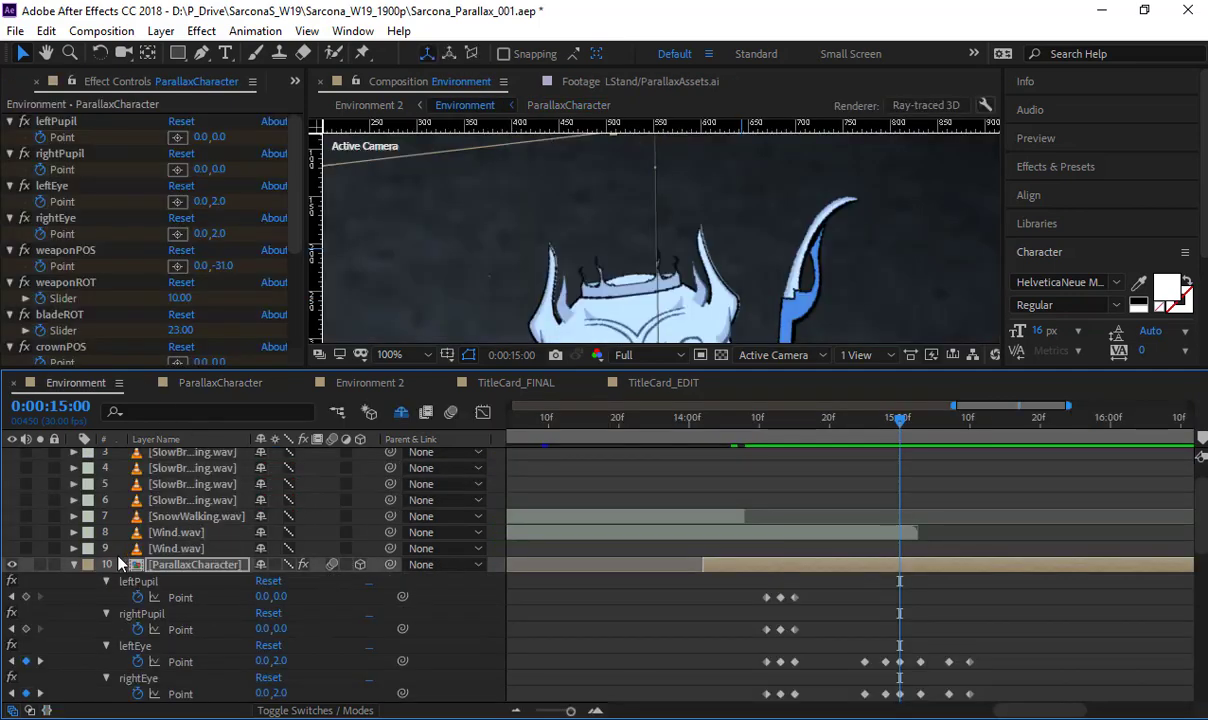
pyautogui.click(74, 565)
pyautogui.press('space')
pyautogui.moveTo(622, 254); pyautogui.dragTo(606, 120)
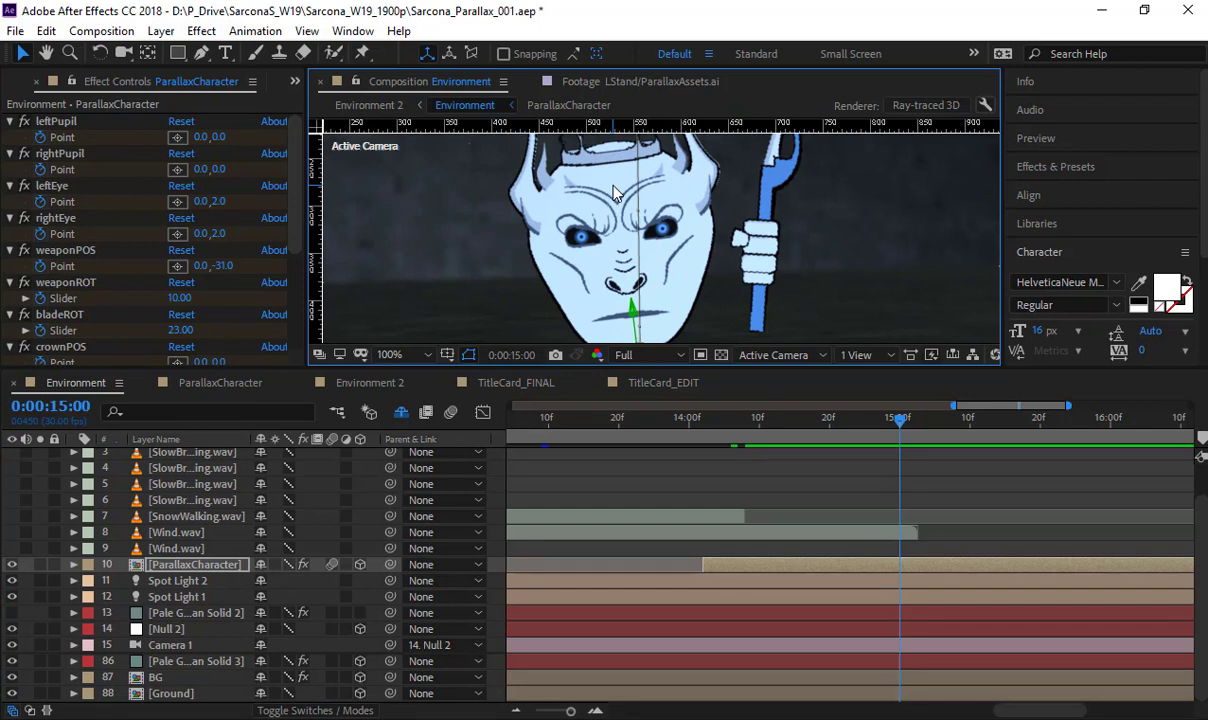
# Enable motion blur for the ParallaxCharacter composition and scrub through its animation, ending at 0:00:13:20
pyautogui.click(230, 383)
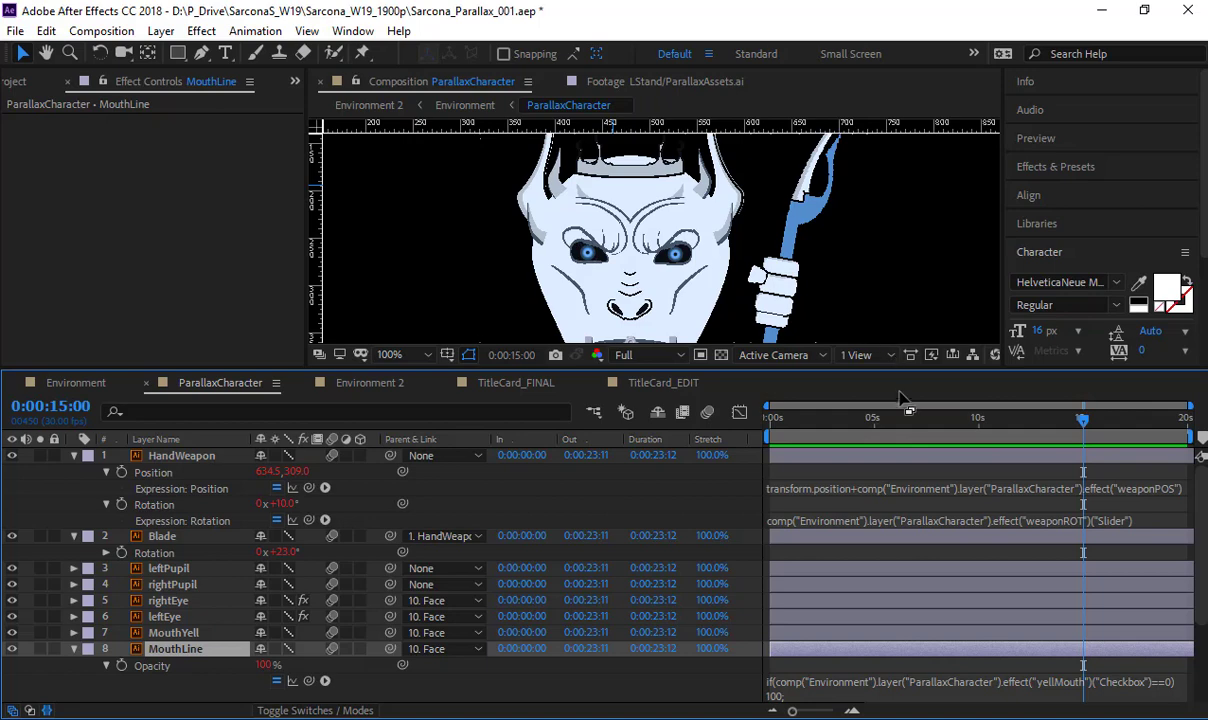
pyautogui.moveTo(947, 435); pyautogui.dragTo(987, 432)
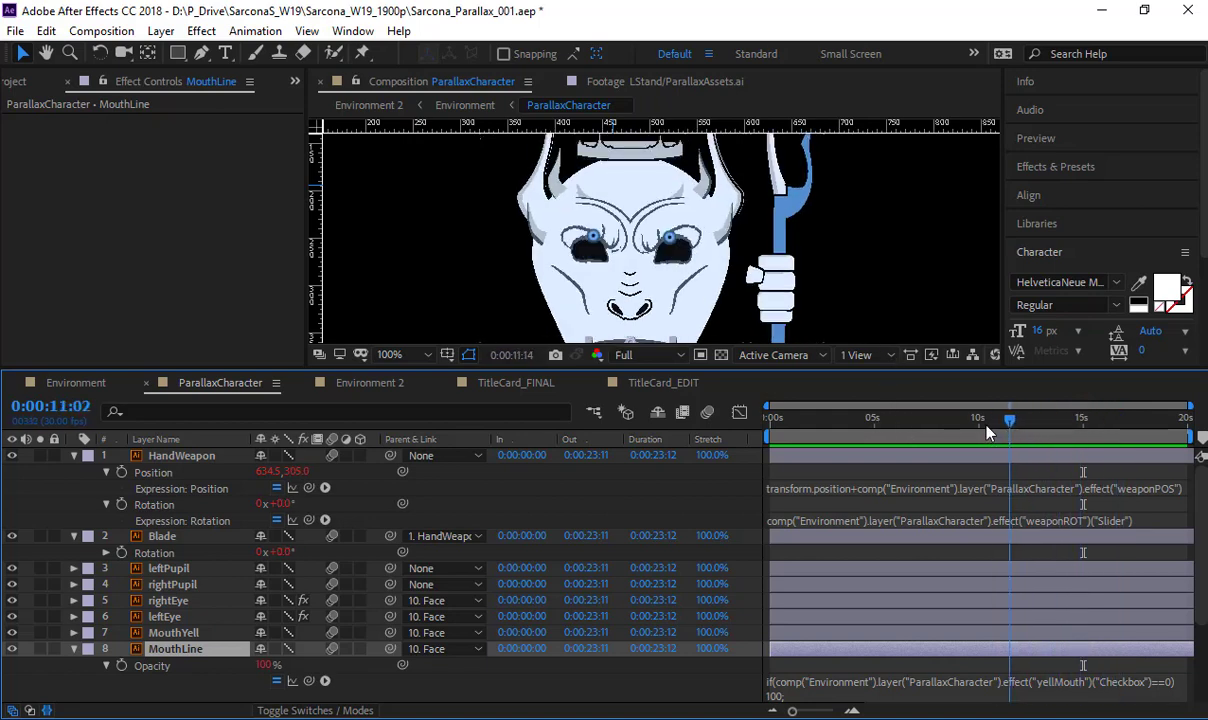
pyautogui.click(707, 418)
pyautogui.moveTo(909, 431); pyautogui.dragTo(1030, 440)
pyautogui.moveTo(968, 428); pyautogui.dragTo(1056, 443)
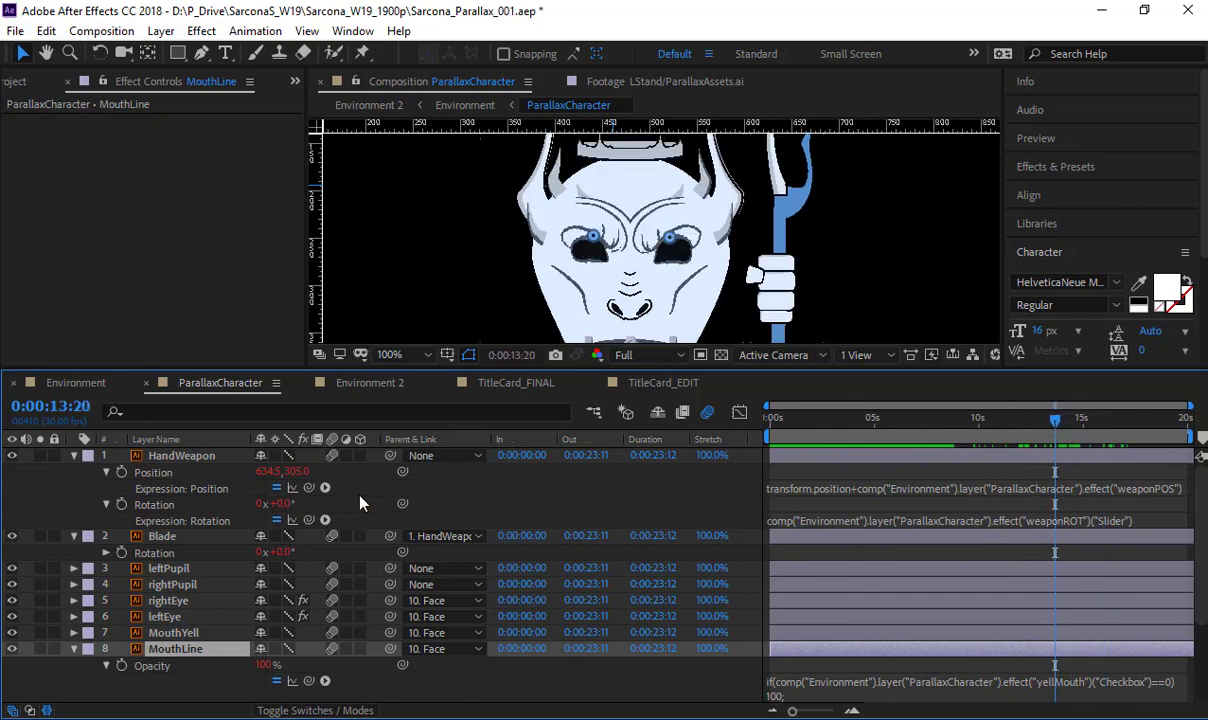
# Switch the unhidden layers of the Environment composition from draft to Best quality
pyautogui.click(76, 383)
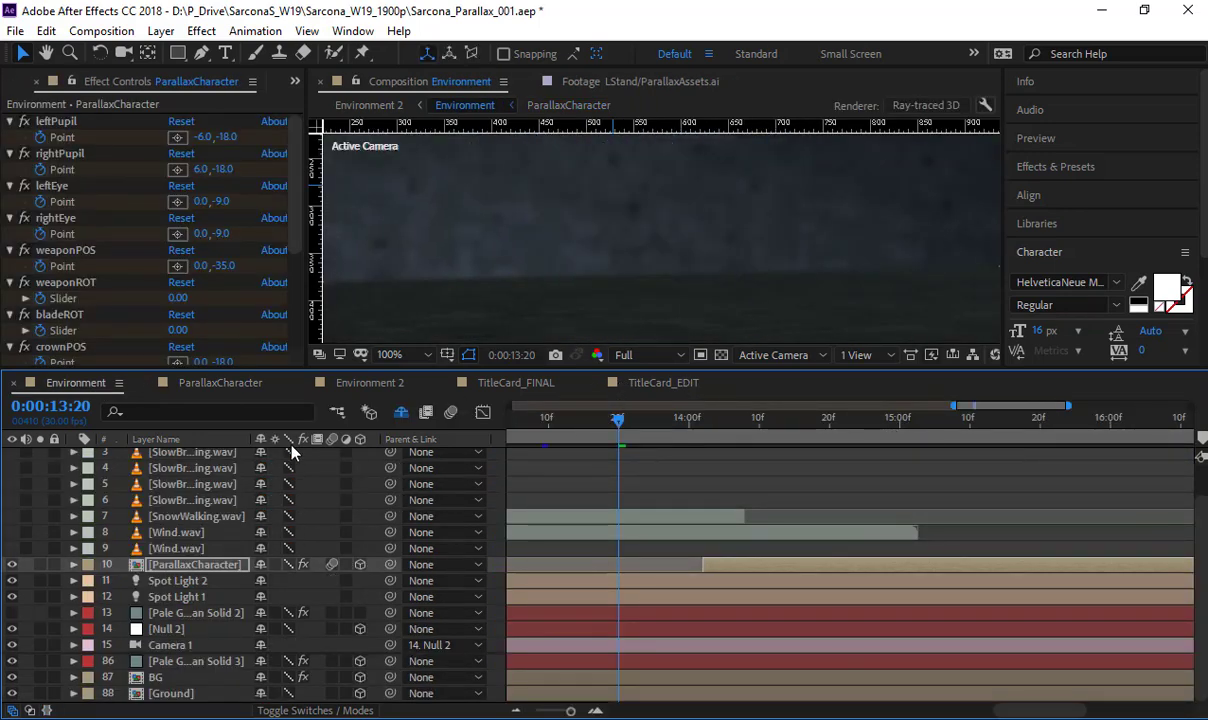
pyautogui.click(622, 354)
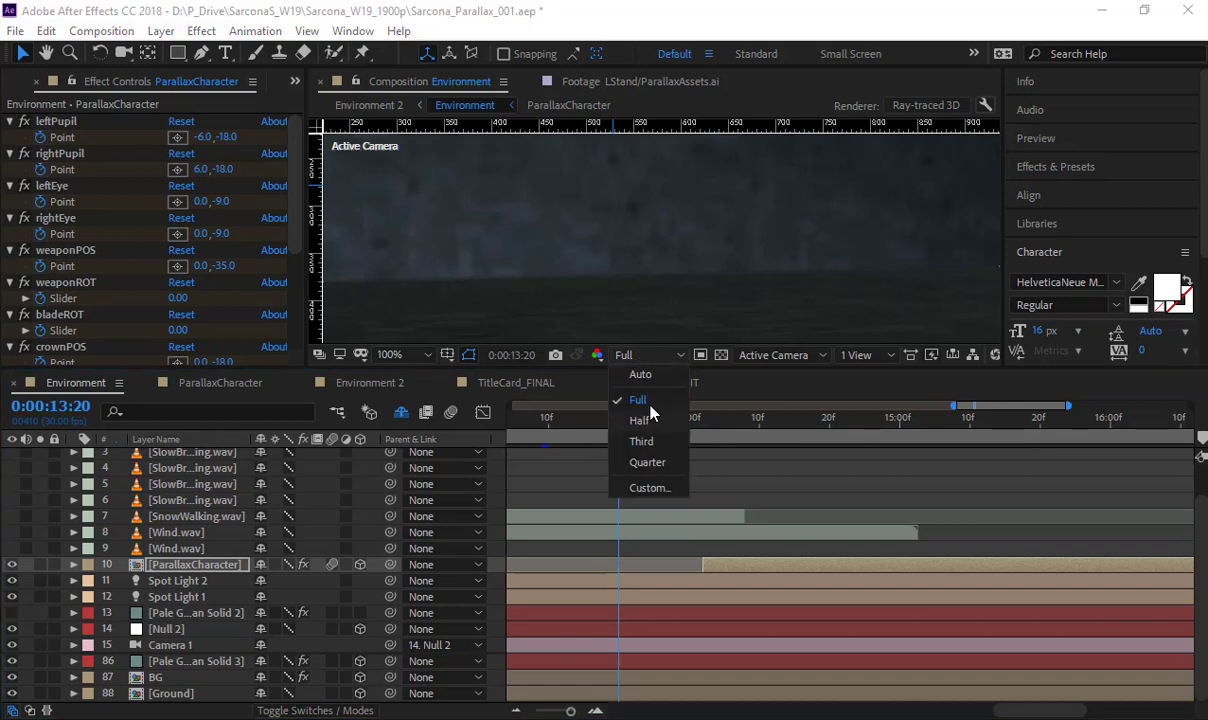
pyautogui.click(295, 463)
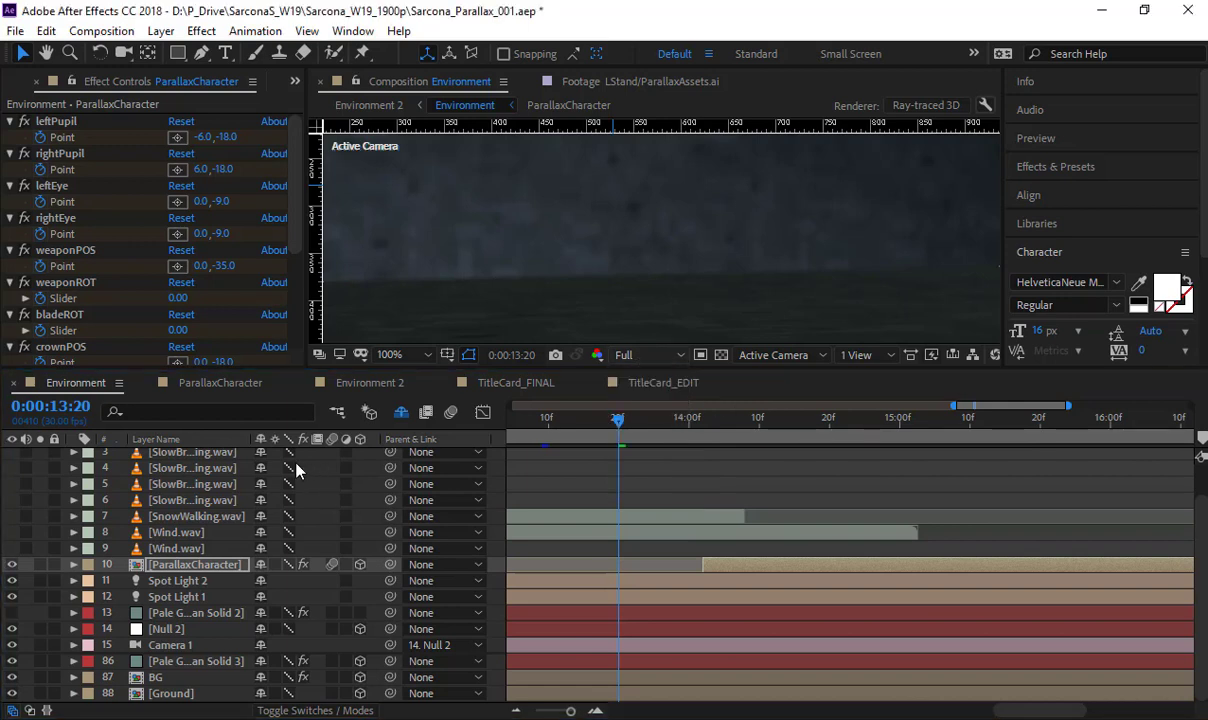
pyautogui.moveTo(291, 457); pyautogui.dragTo(290, 693)
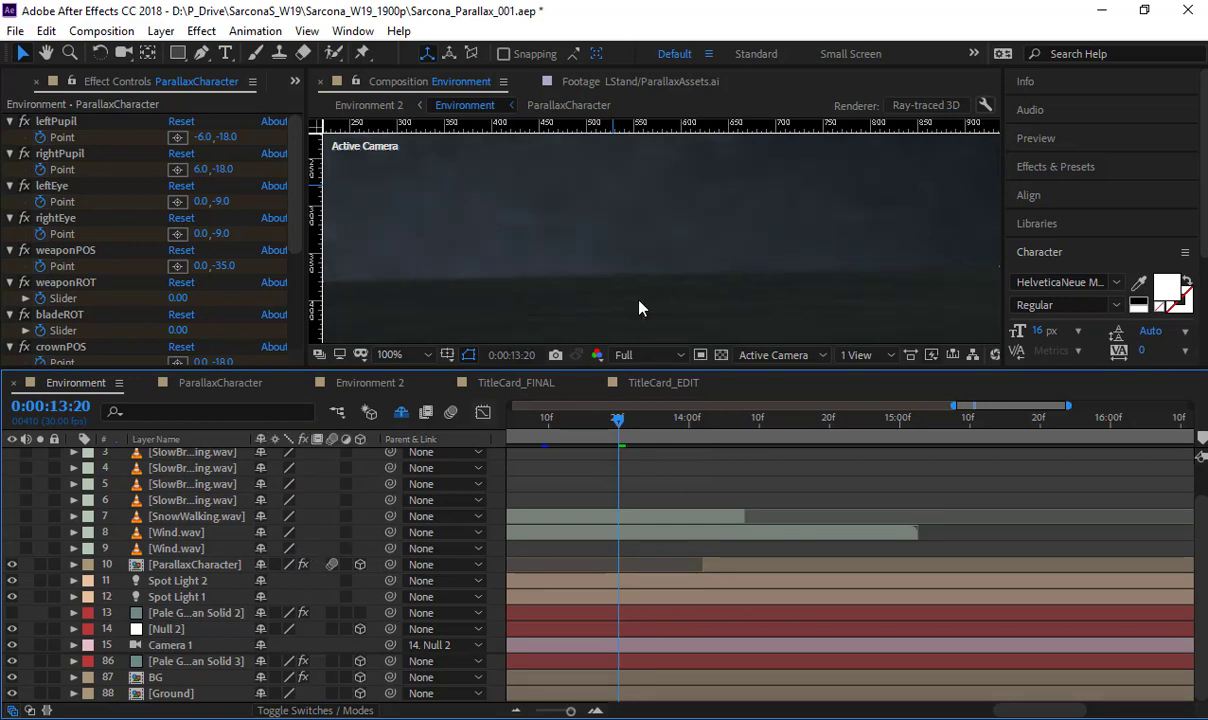
# Show the shy layers of the Environment composition and set layers 16 to 31 to Best quality
pyautogui.scroll(-4, 640, 308)
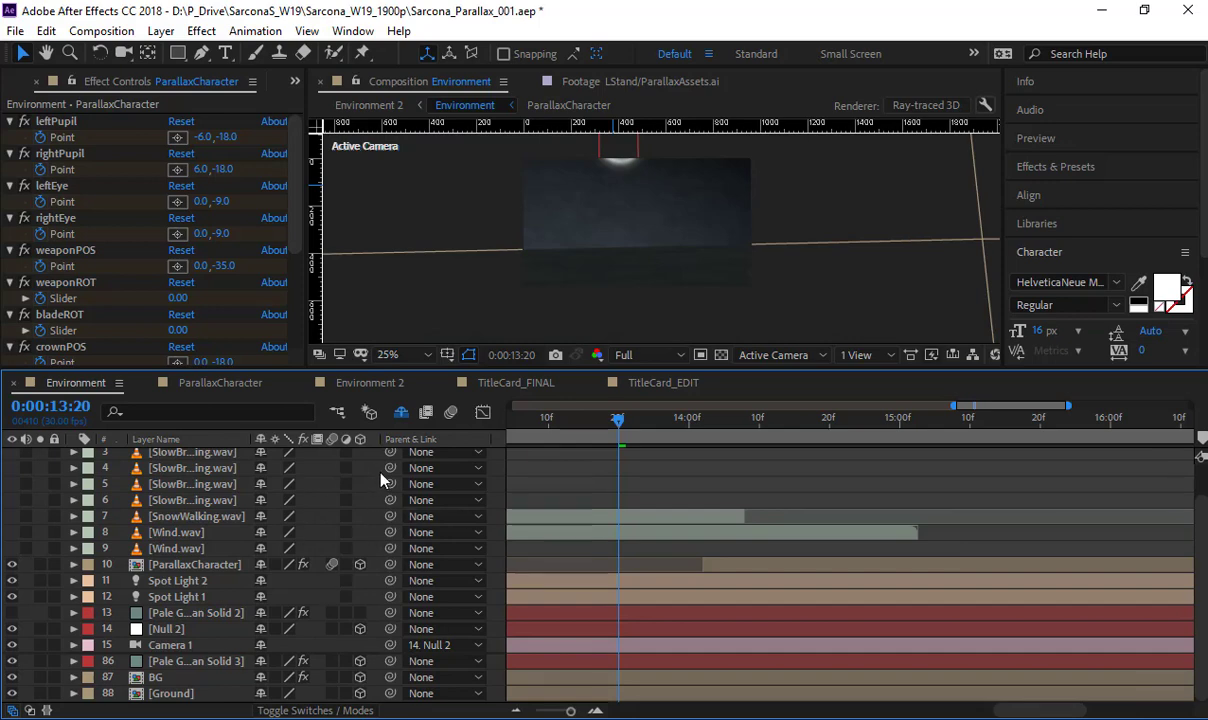
pyautogui.click(400, 413)
pyautogui.scroll(-3, 273, 535)
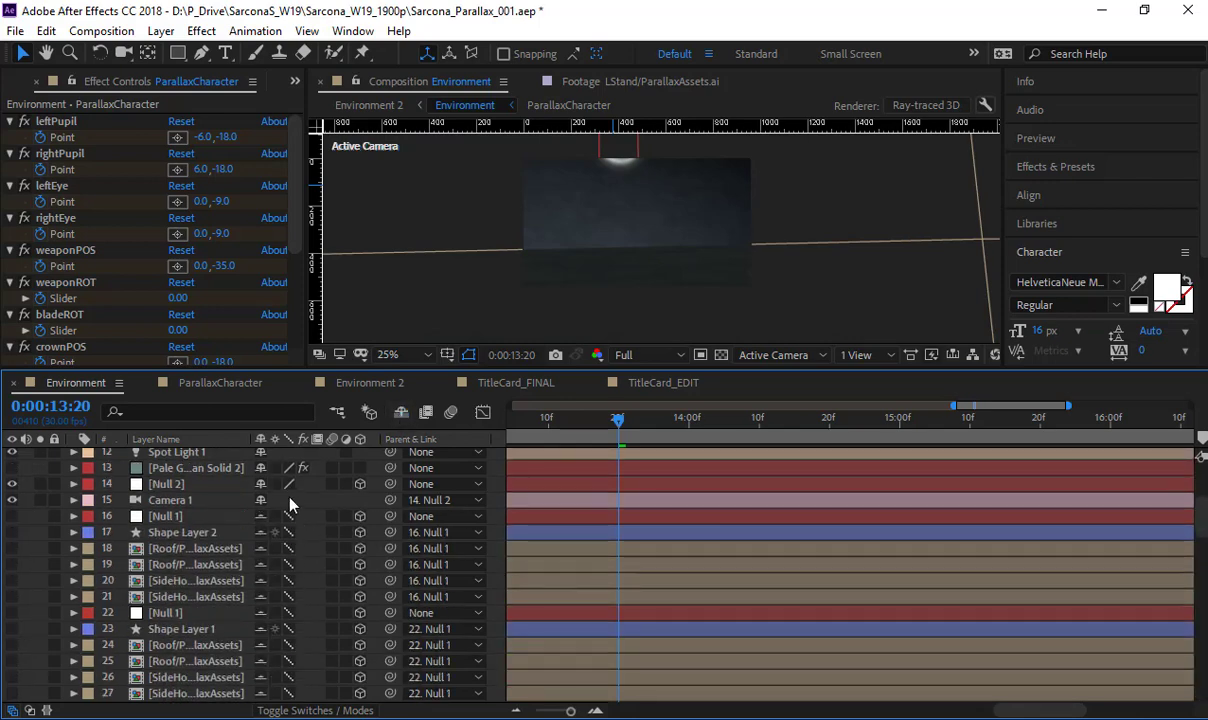
pyautogui.moveTo(288, 516); pyautogui.dragTo(288, 693)
pyautogui.scroll(-4, 310, 583)
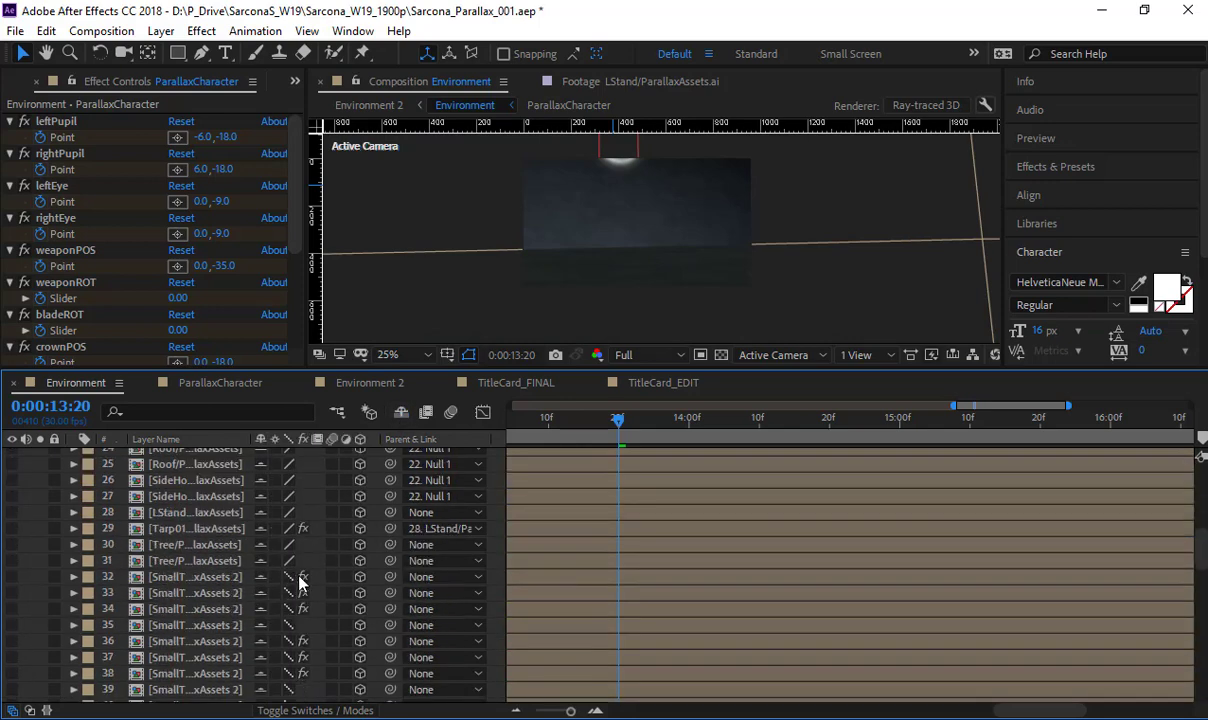
pyautogui.moveTo(292, 578); pyautogui.dragTo(326, 595)
pyautogui.click(323, 532)
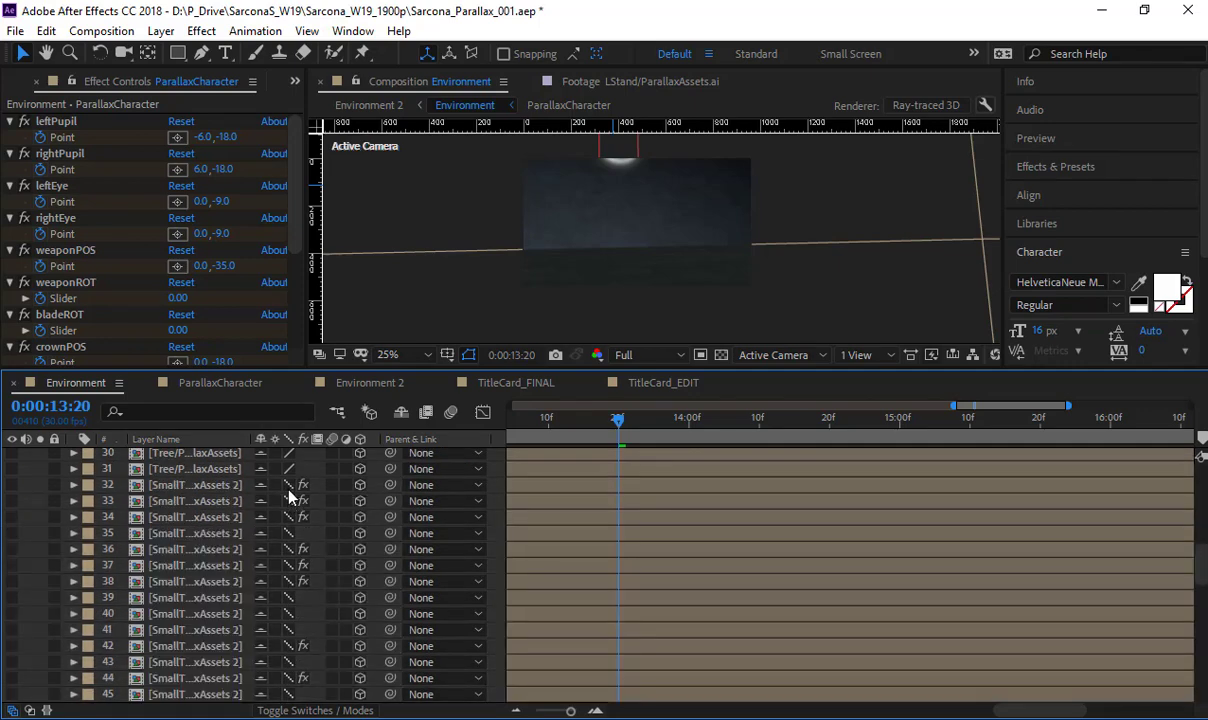
# Set the remaining small tree and Clouds layers, 32 to 85, to Best quality
pyautogui.moveTo(289, 488); pyautogui.dragTo(303, 703)
pyautogui.scroll(-4, 323, 553)
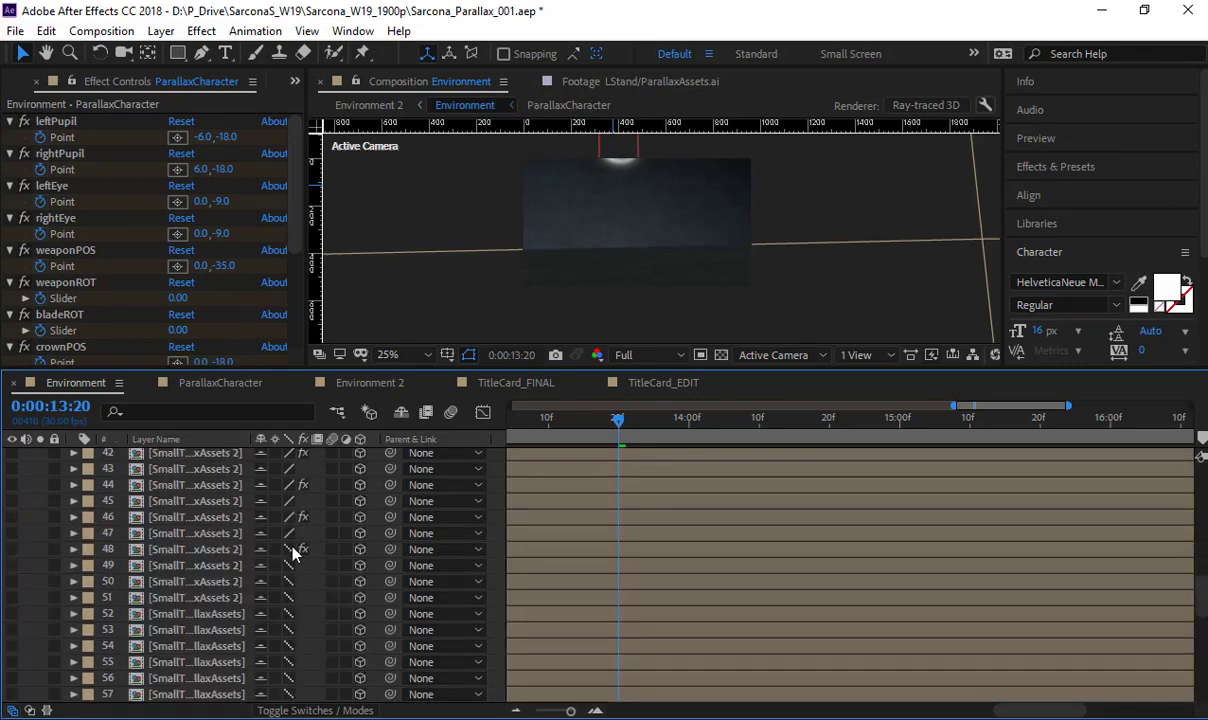
pyautogui.moveTo(289, 517); pyautogui.dragTo(287, 694)
pyautogui.scroll(-3, 294, 549)
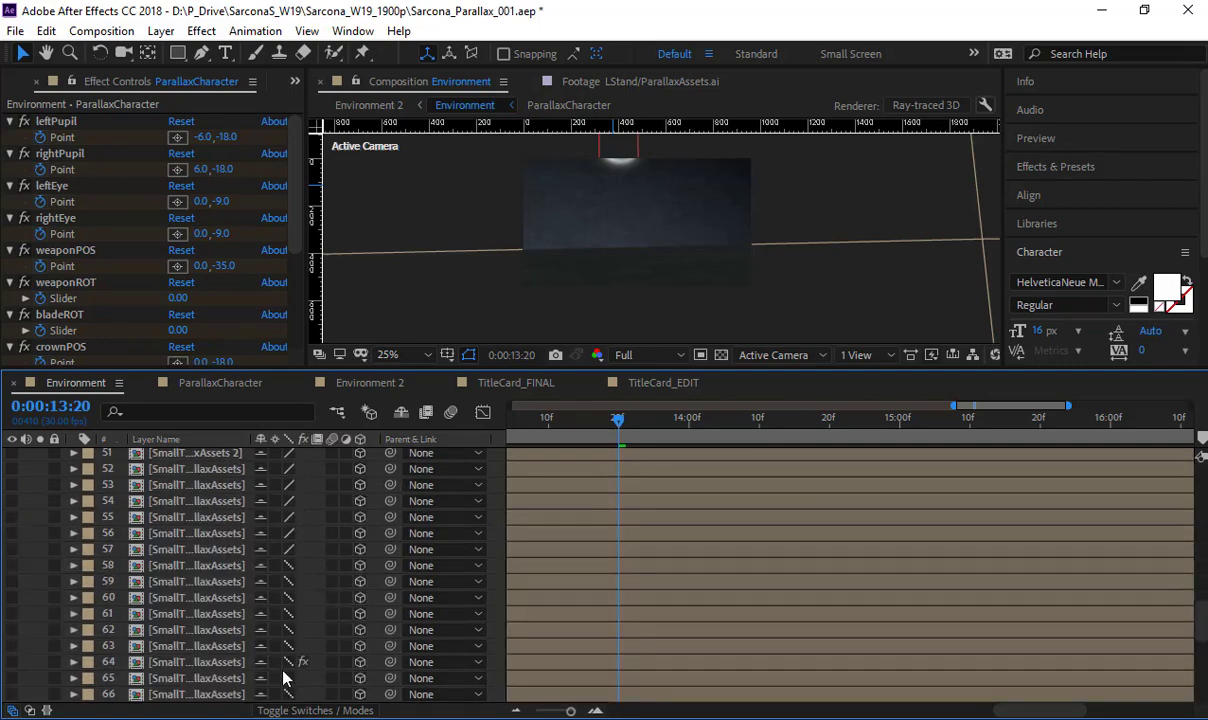
pyautogui.scroll(-4, 309, 587)
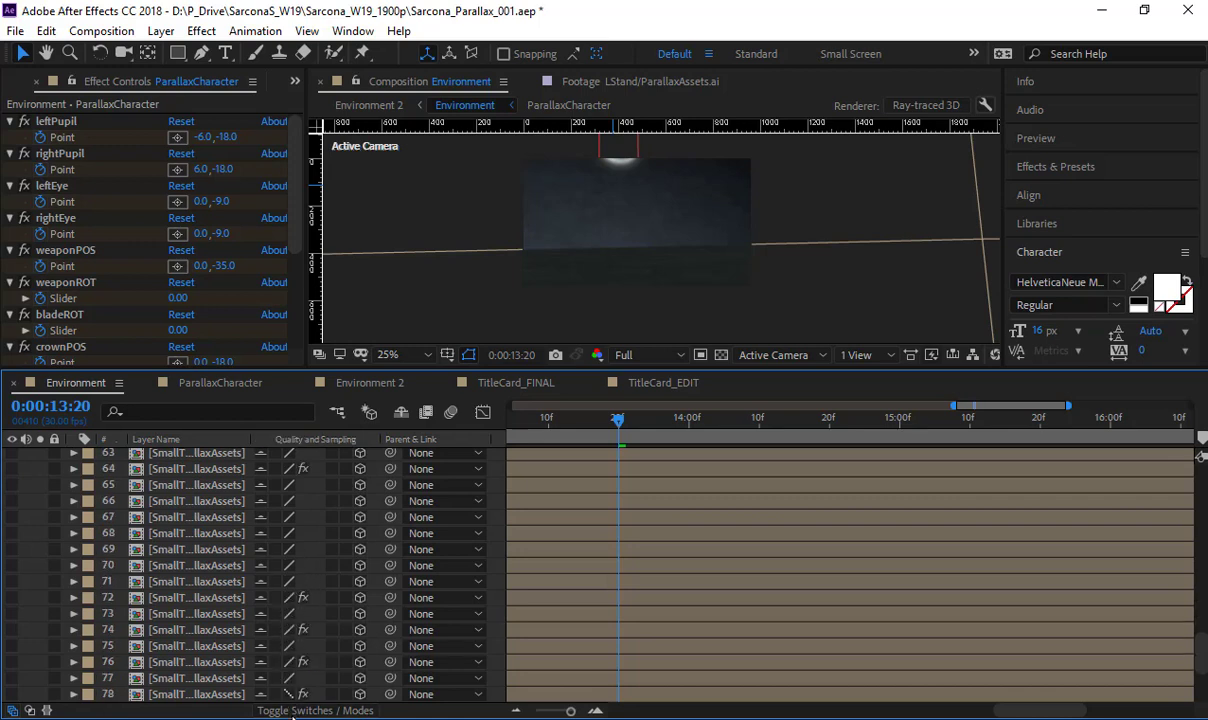
pyautogui.scroll(-3, 307, 585)
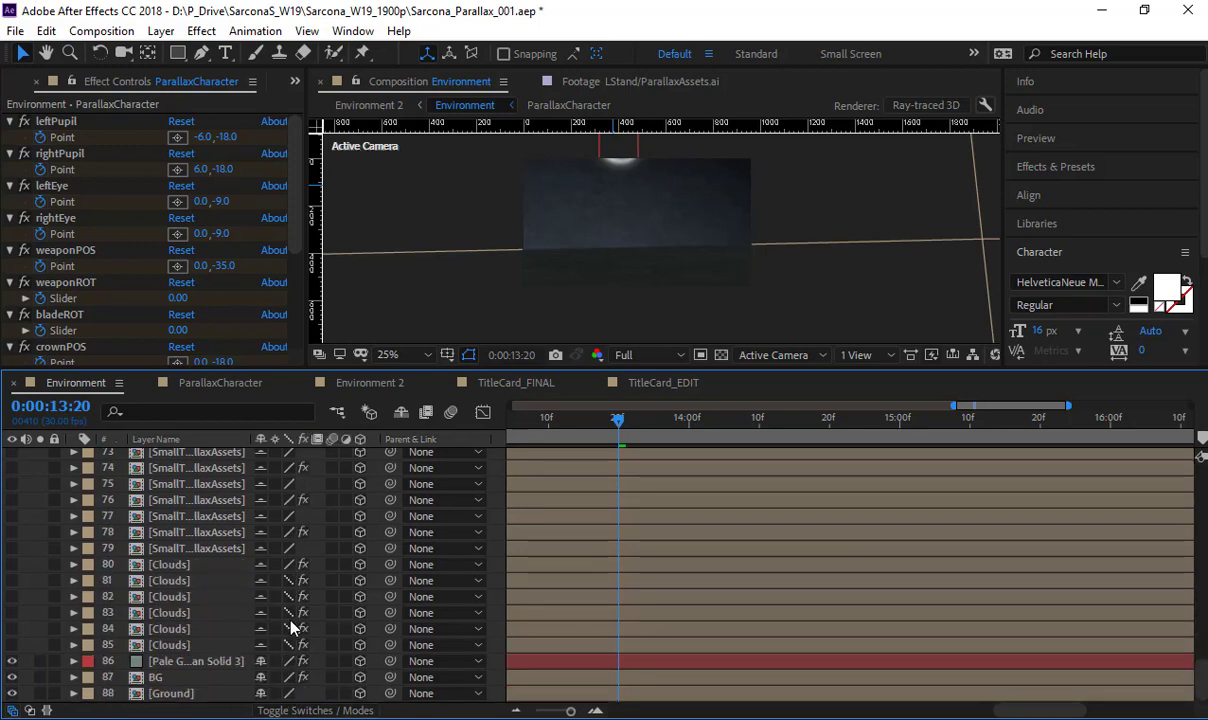
# Make tree layers 77 and 74 visible and inspect the rendered tree edges at up to 400% magnification
pyautogui.click(12, 516)
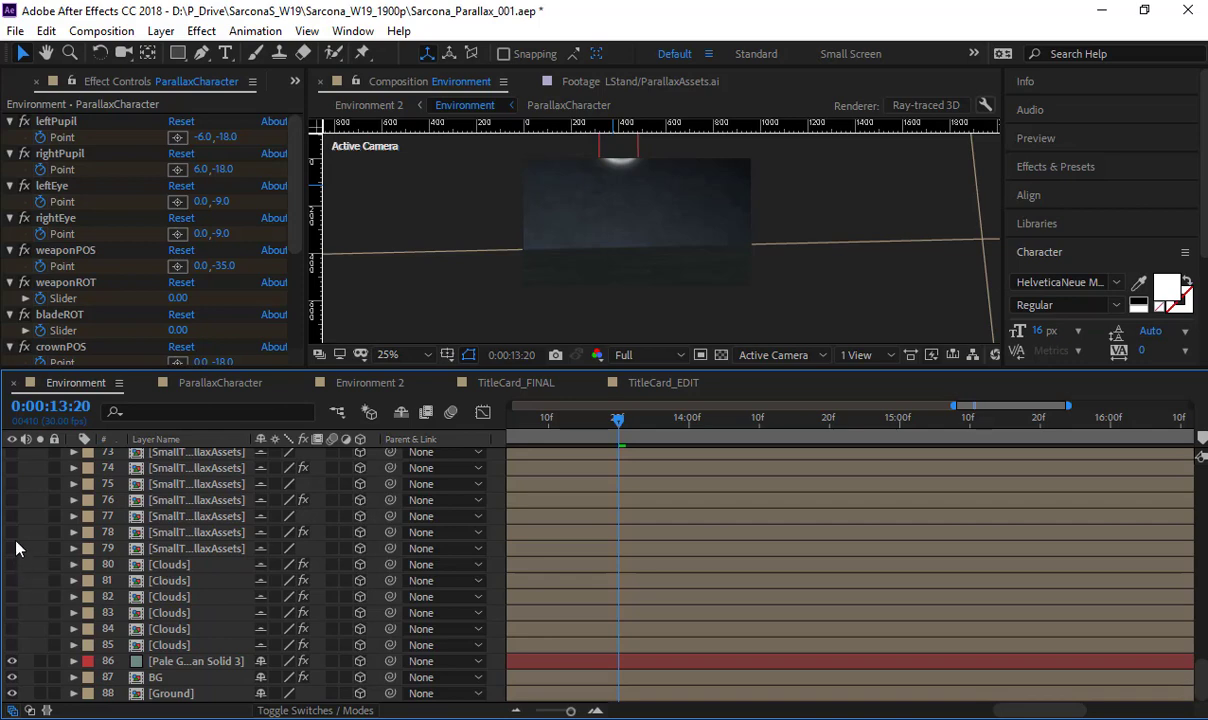
pyautogui.click(12, 467)
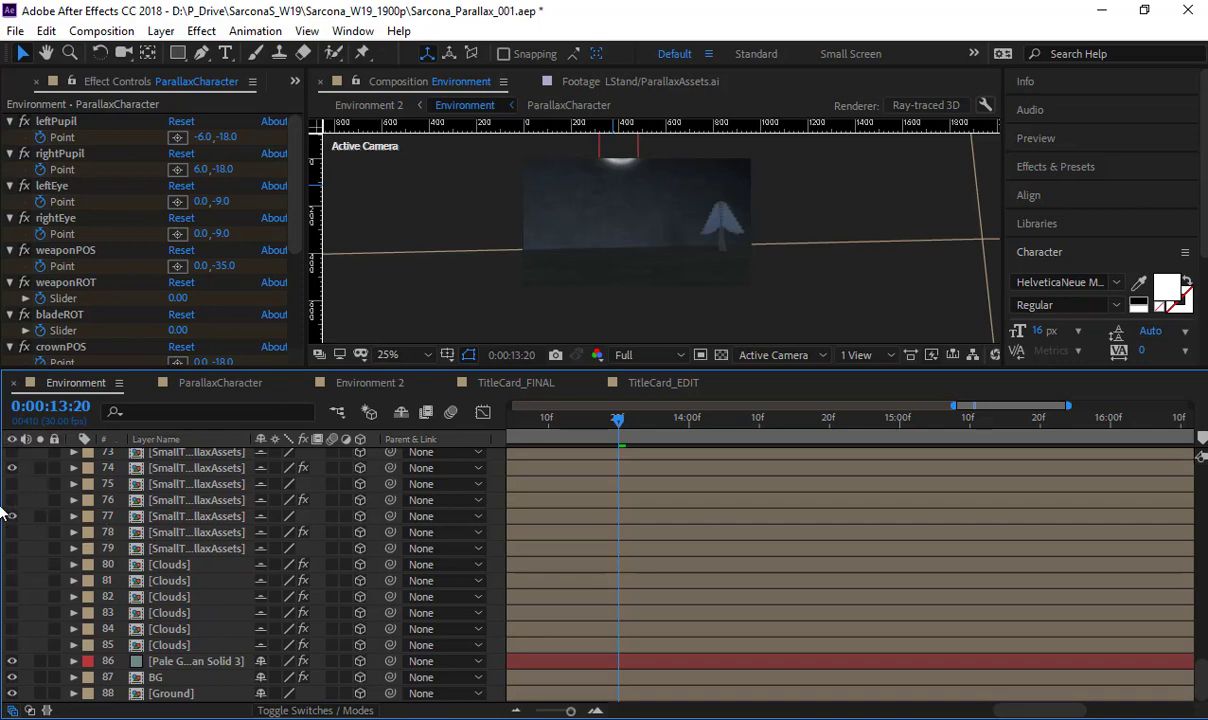
pyautogui.scroll(6, 700, 250)
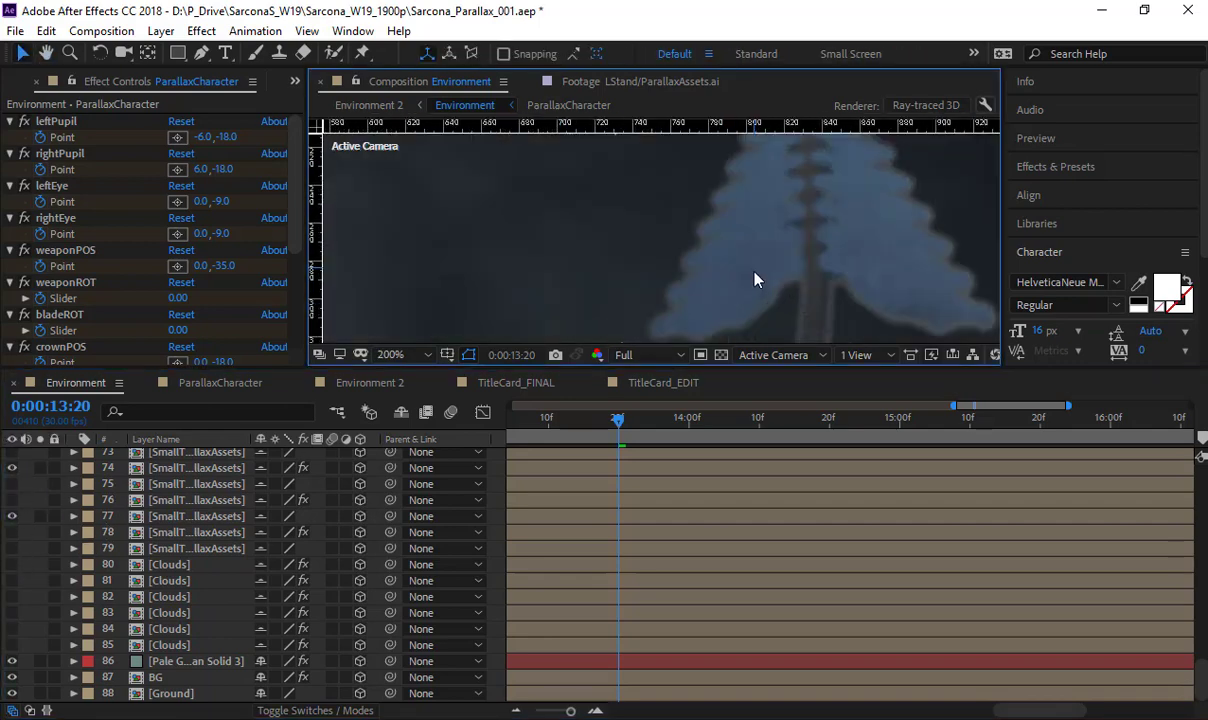
pyautogui.moveTo(748, 241); pyautogui.dragTo(722, 181)
pyautogui.scroll(1, 758, 245)
pyautogui.moveTo(758, 245); pyautogui.dragTo(683, 213)
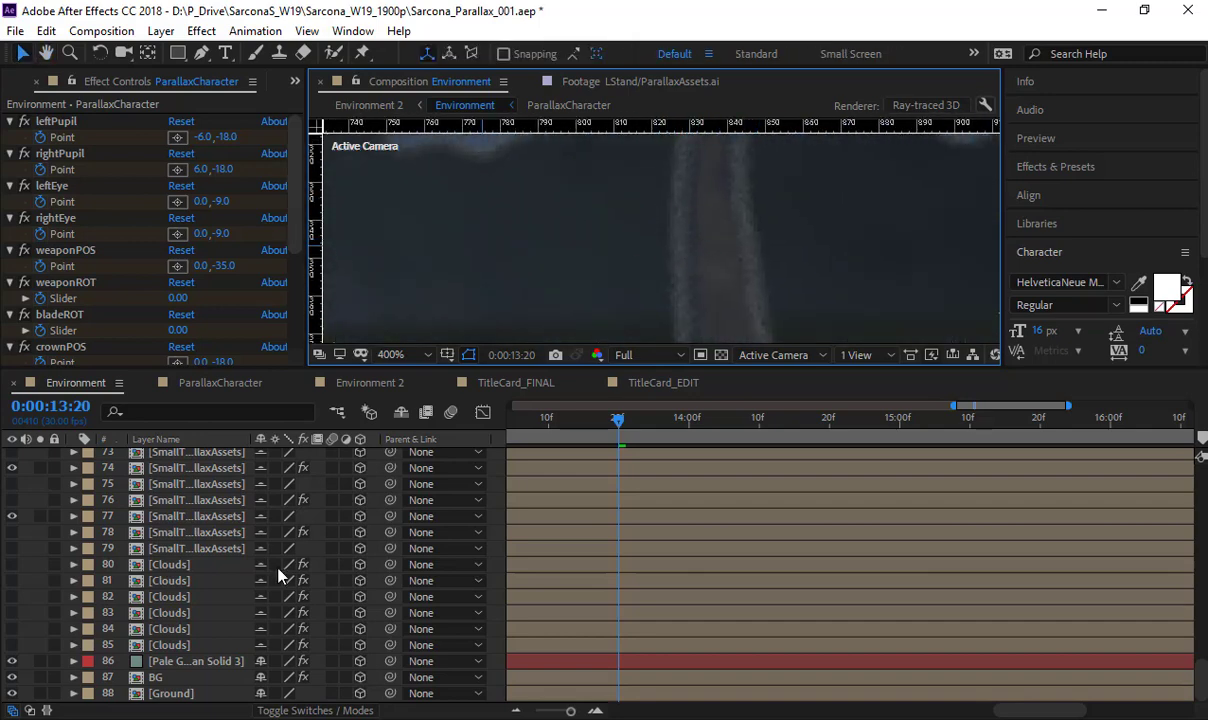
pyautogui.scroll(6, 275, 565)
pyautogui.scroll(16, 278, 568)
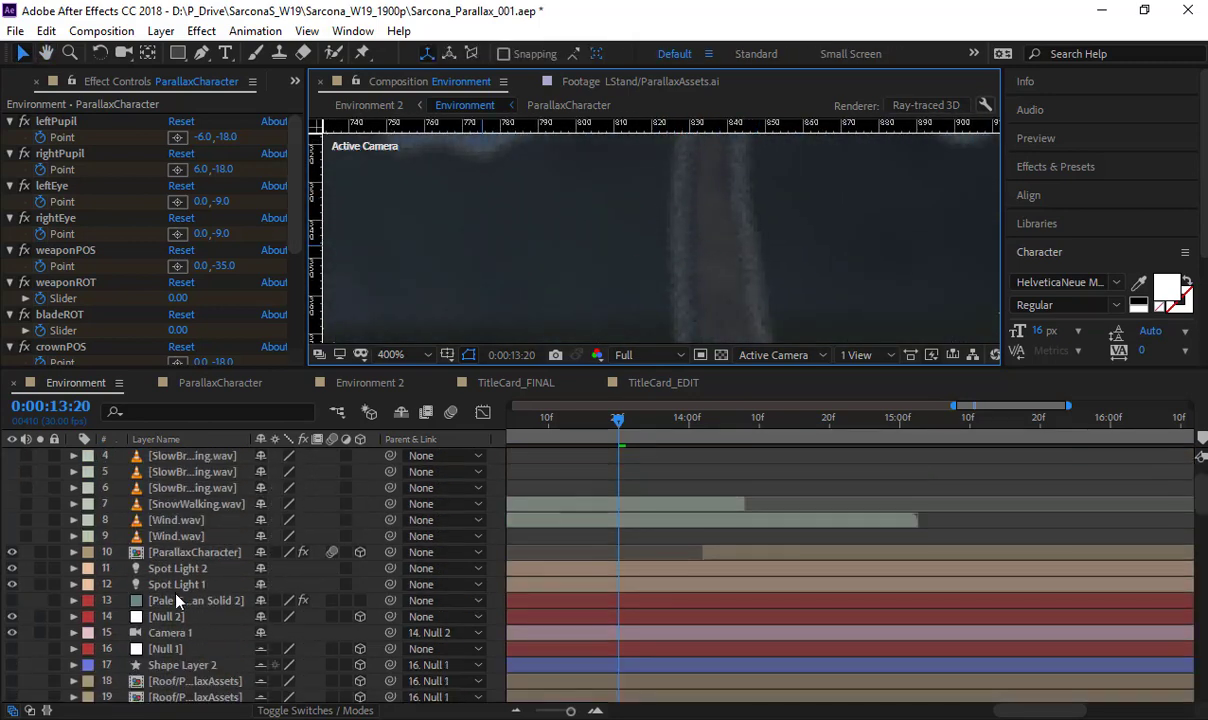
# Check Camera 1's settings and switch the Environment composition's 3D renderer from Ray-traced 3D to CINEMA 4D
pyautogui.doubleClick(180, 586)
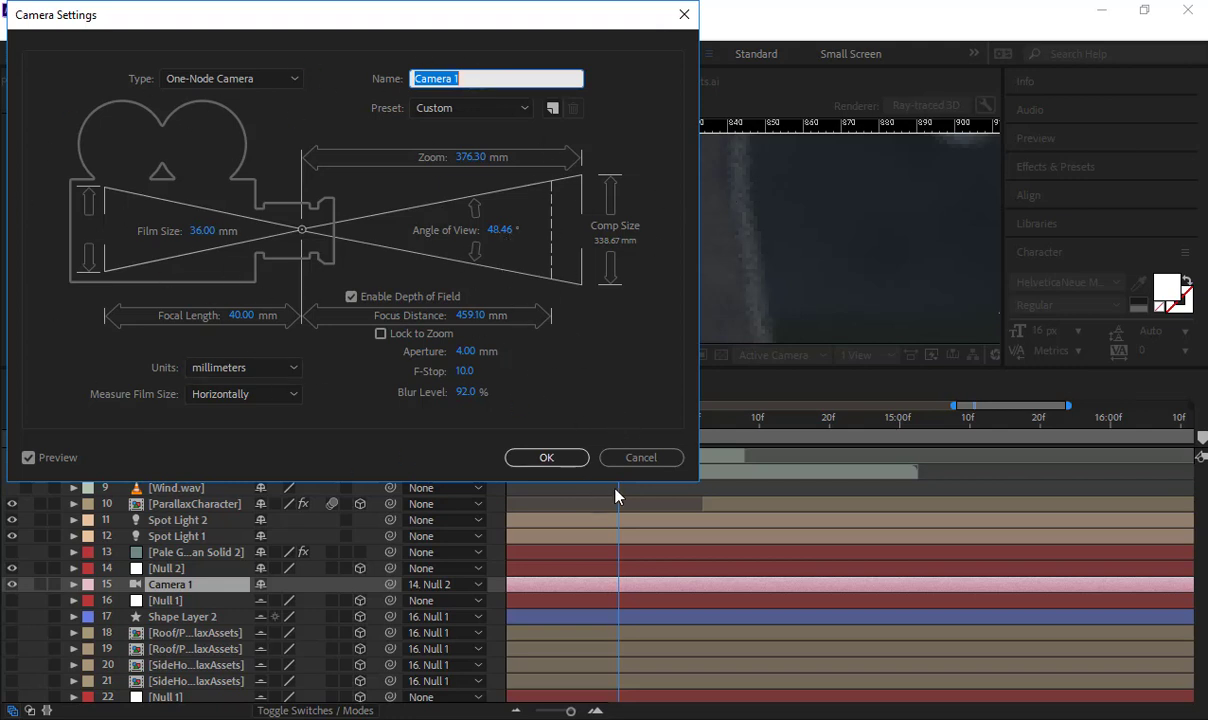
pyautogui.click(641, 458)
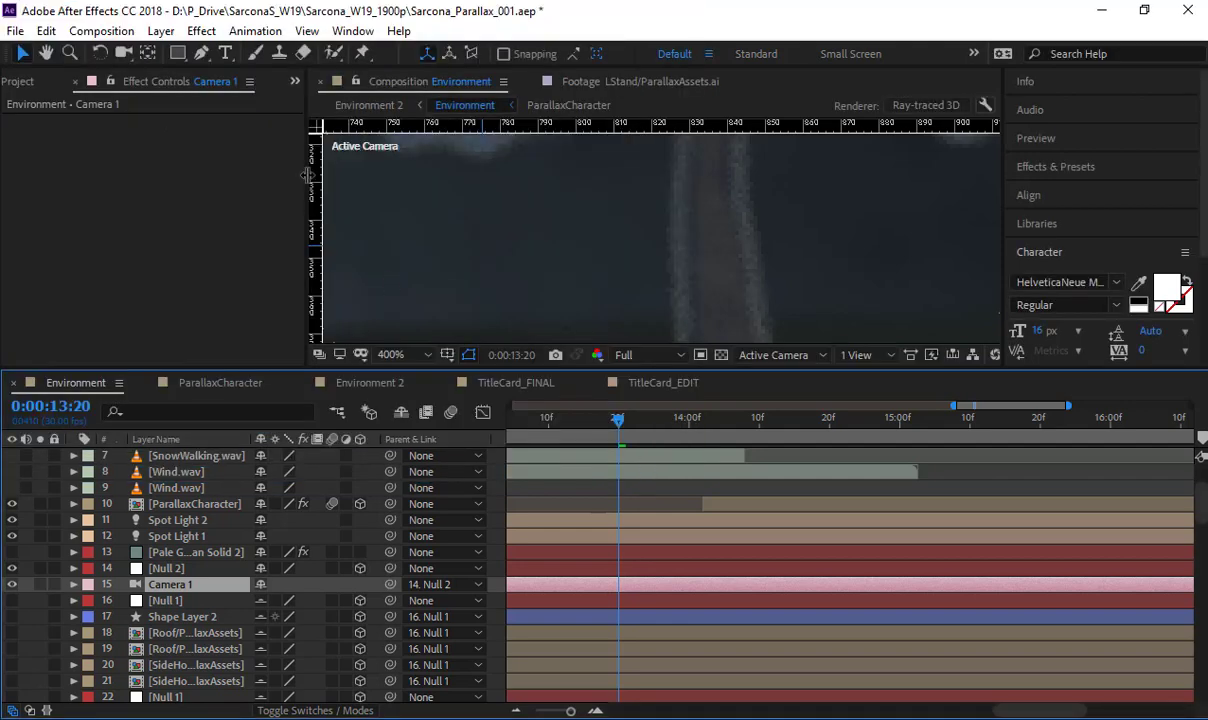
pyautogui.click(101, 31)
pyautogui.click(120, 81)
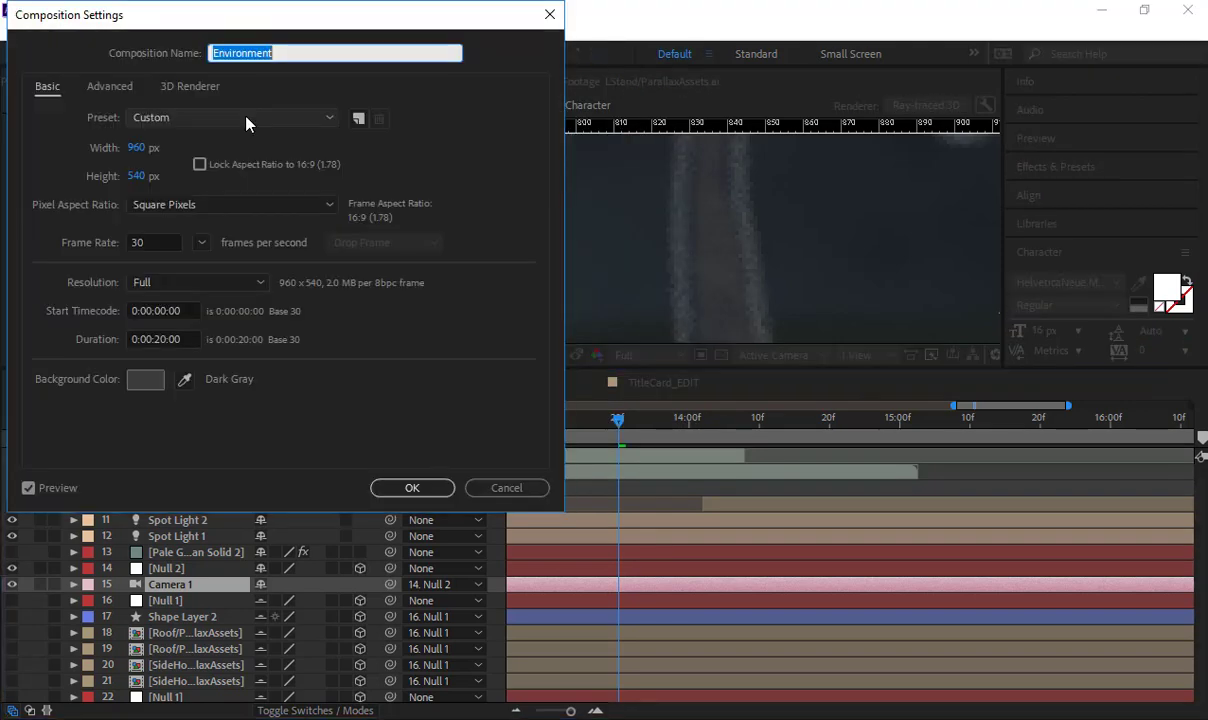
pyautogui.click(205, 87)
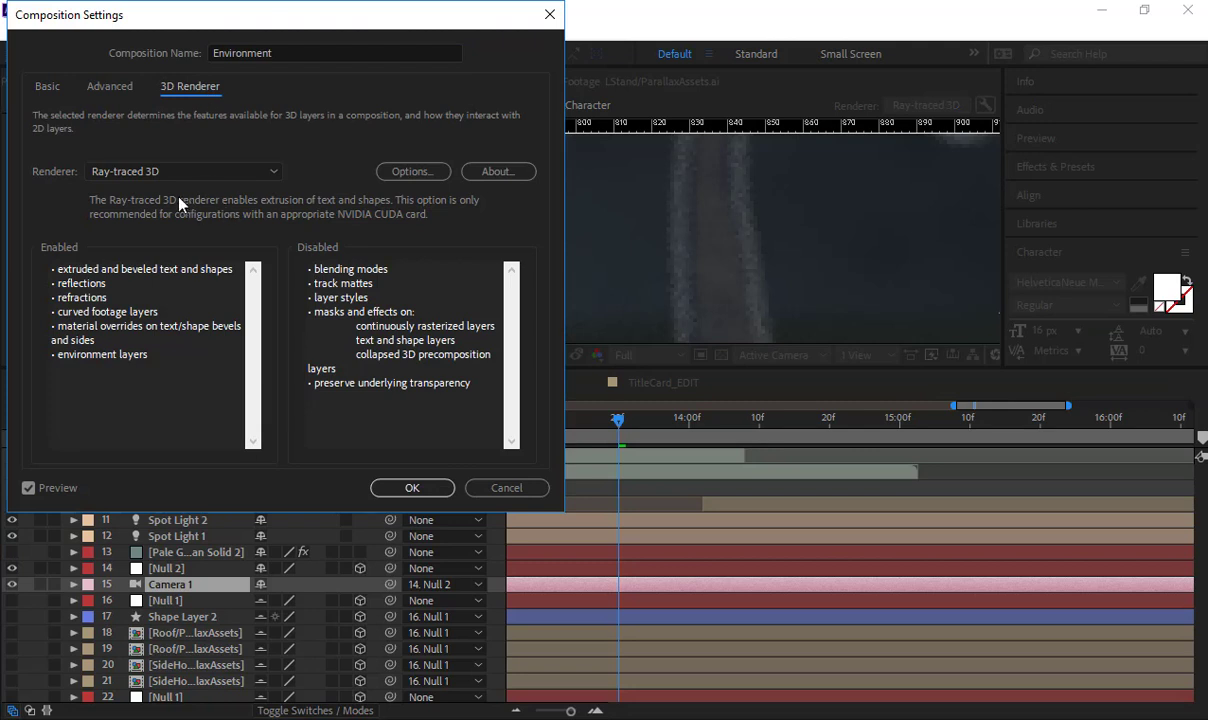
pyautogui.click(170, 171)
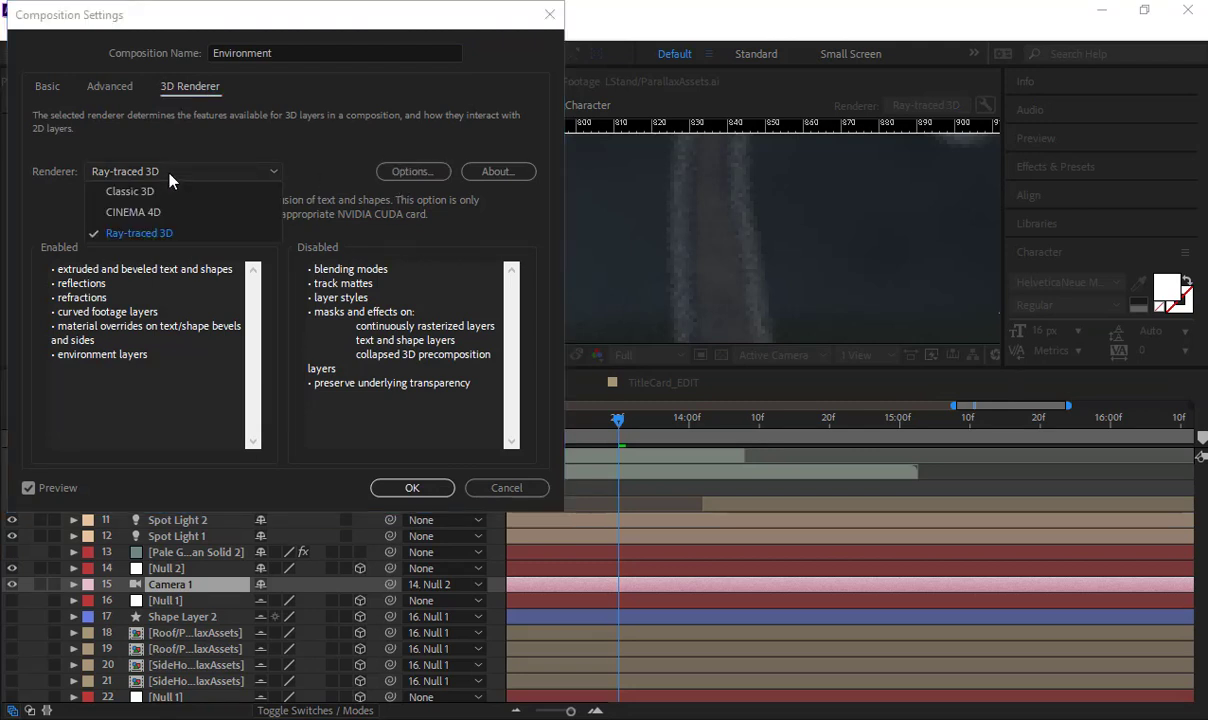
pyautogui.click(160, 212)
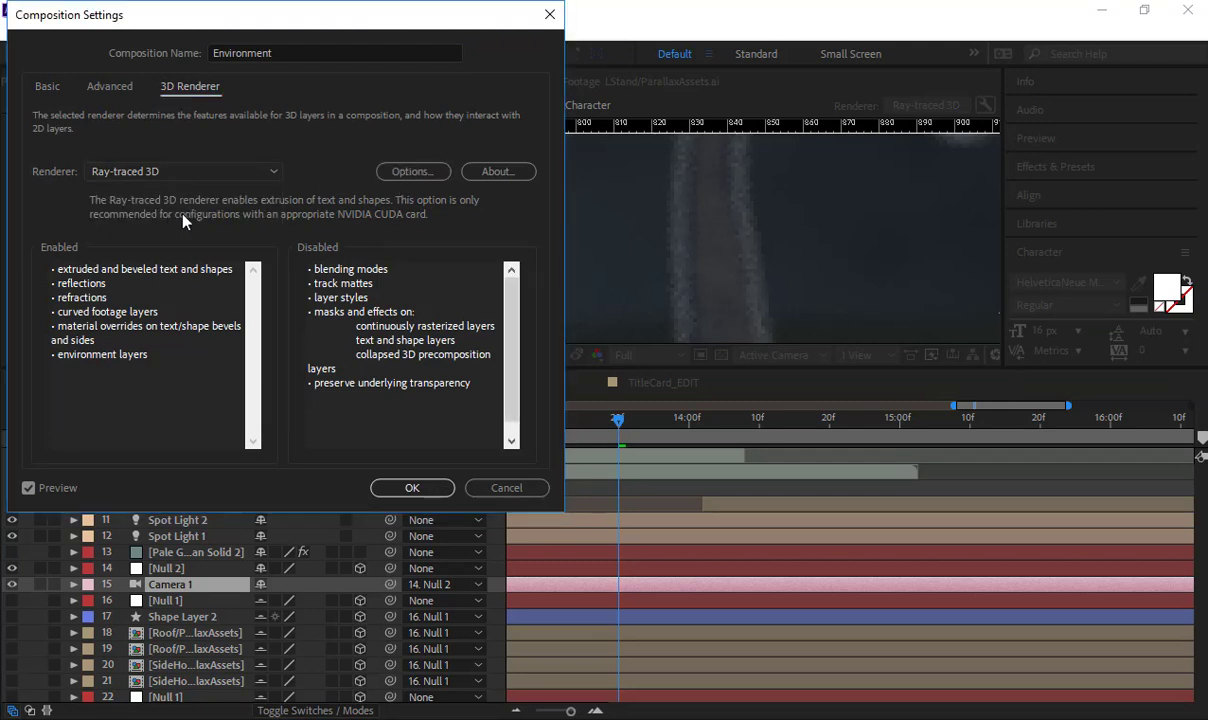
pyautogui.click(420, 489)
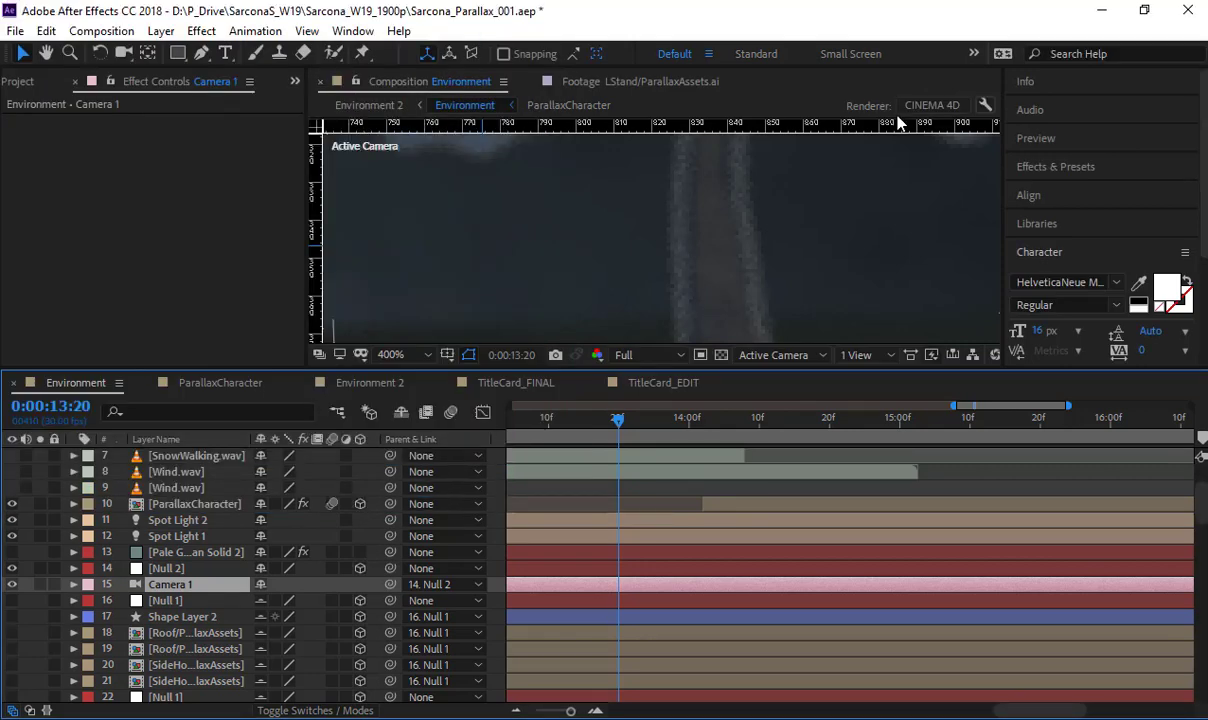
# Raise the CINEMA 4D renderer quality of the Environment composition to 99, at the Extreme end
pyautogui.click(985, 106)
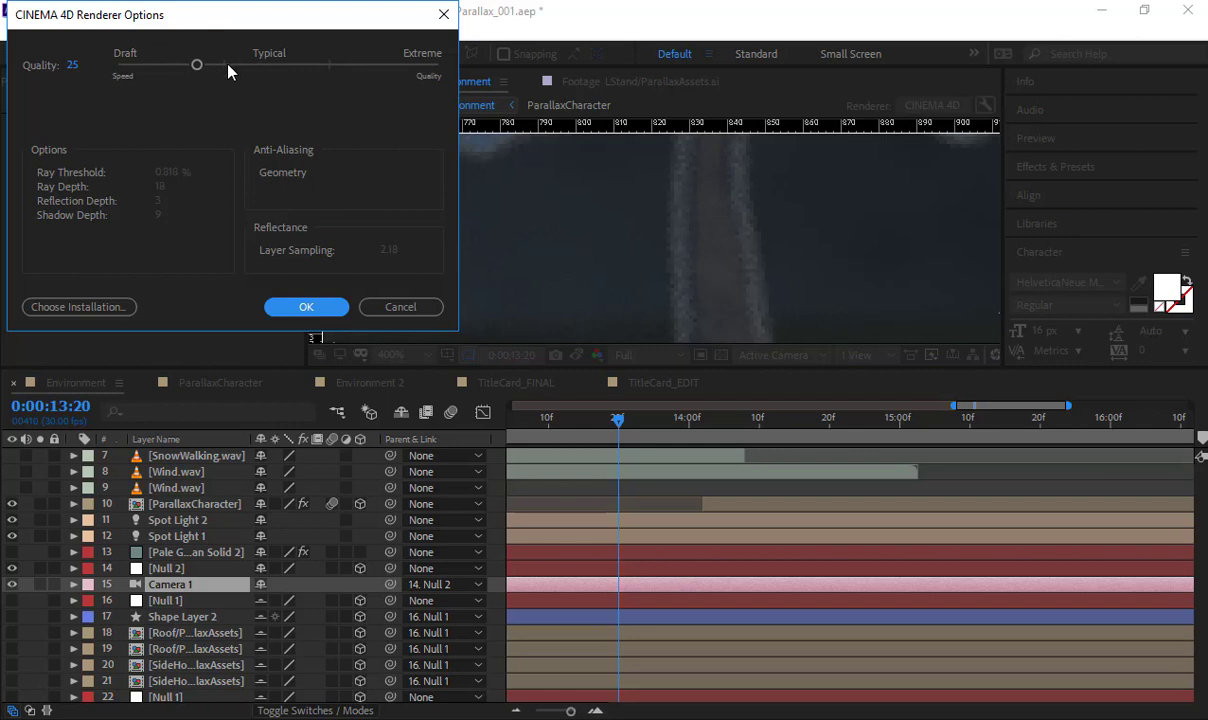
pyautogui.moveTo(199, 68); pyautogui.dragTo(438, 70)
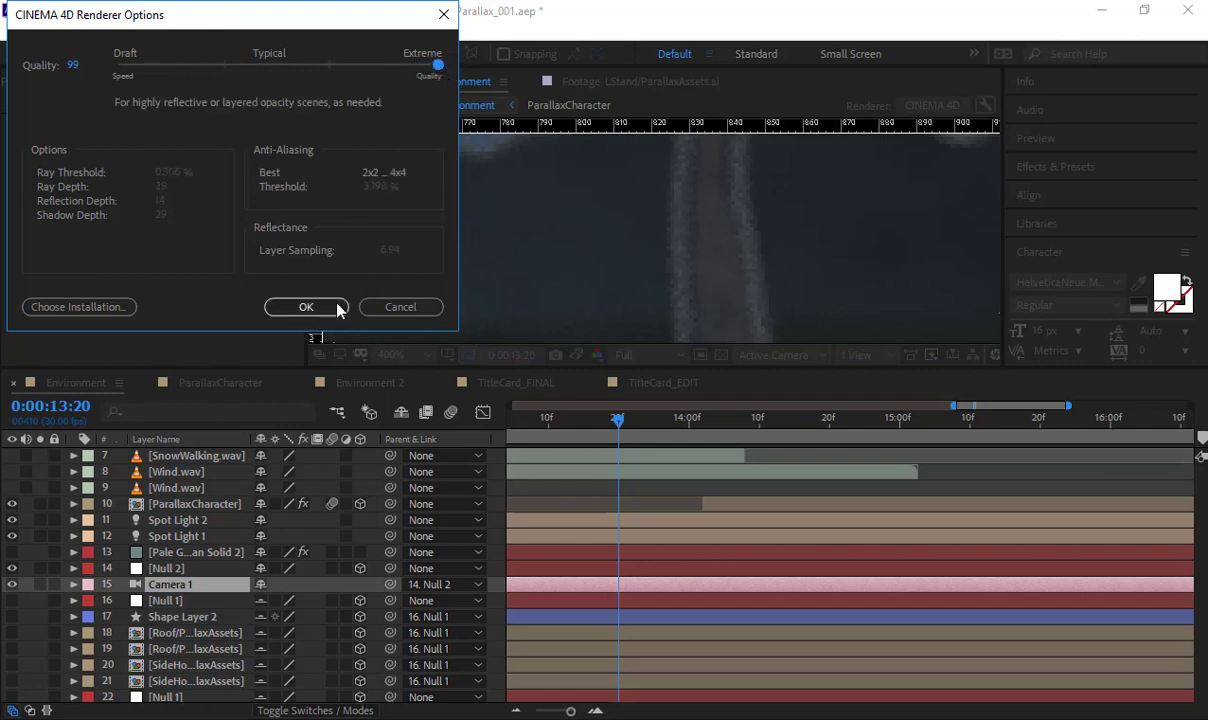
pyautogui.click(306, 307)
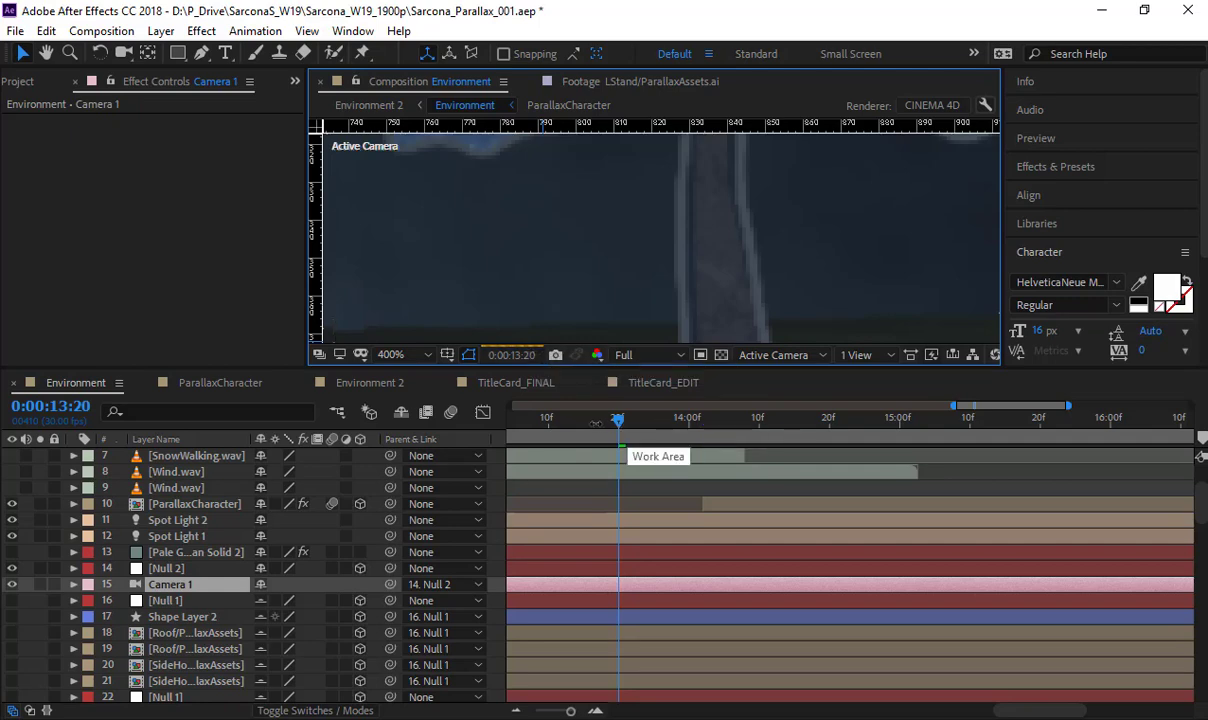
# Suspend viewer refresh at 0:00:13:15 and check the Environment composition's shutter and motion blur sample settings
pyautogui.click(595, 421)
pyautogui.click(584, 421)
pyautogui.press('capslock')
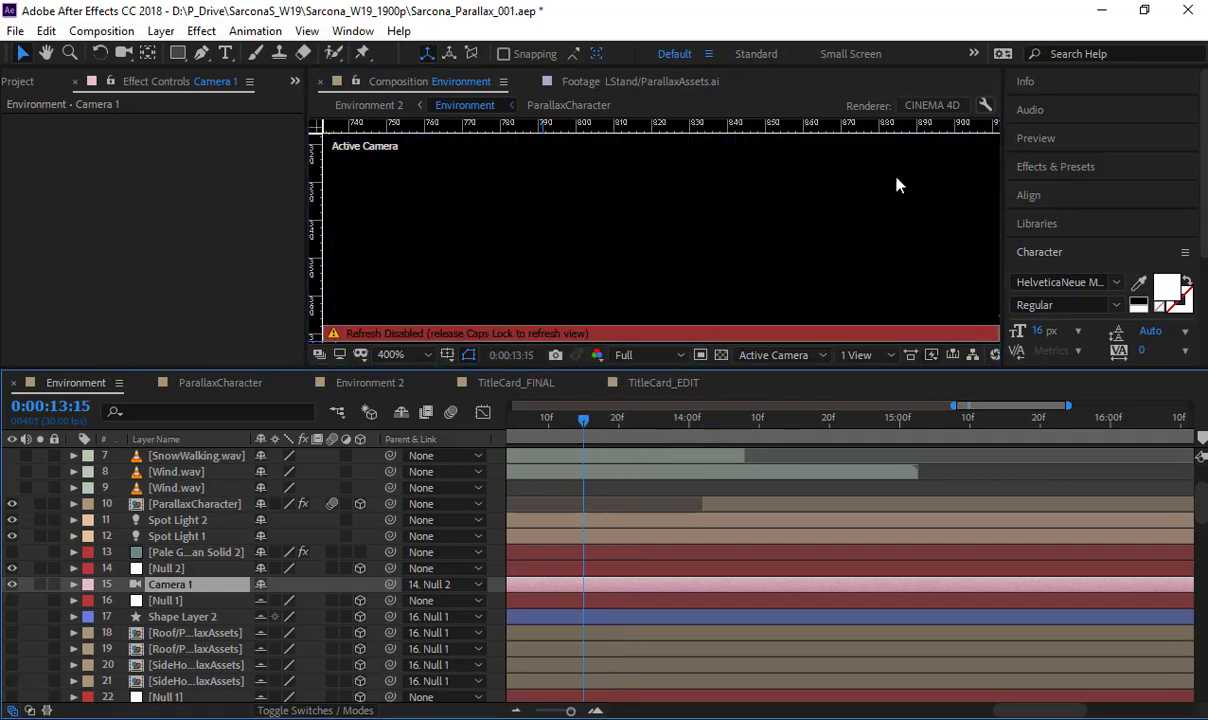
pyautogui.click(125, 34)
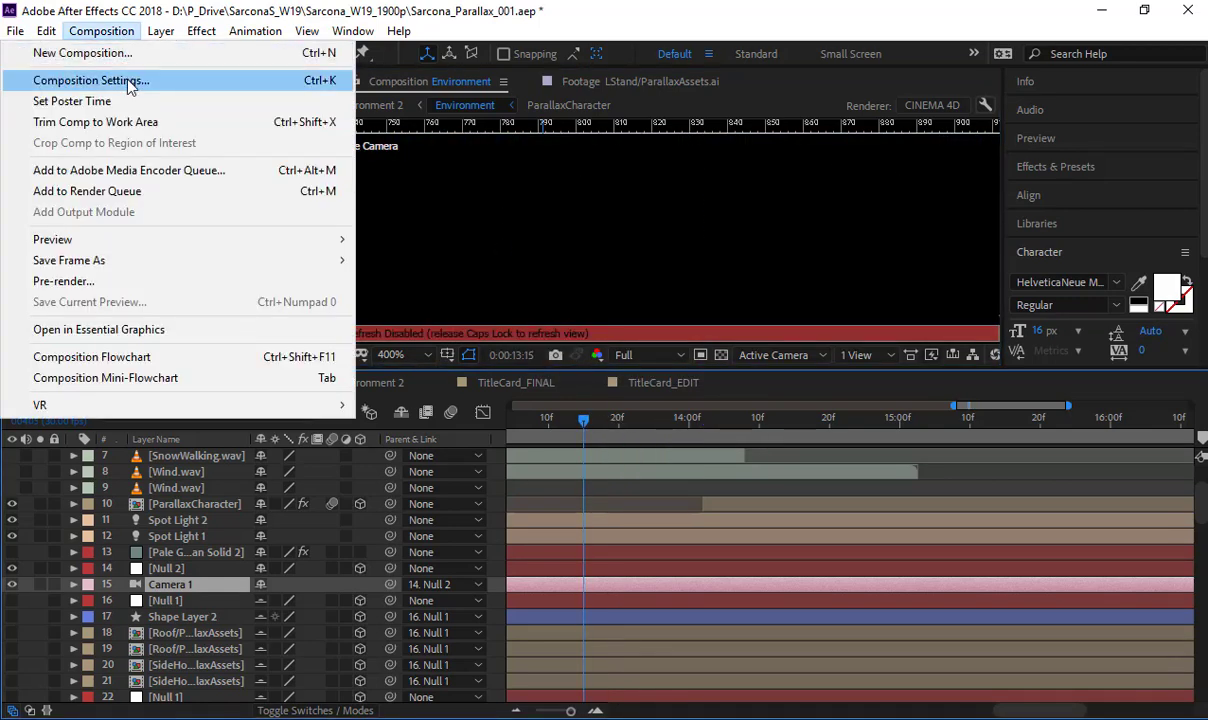
pyautogui.click(121, 81)
pyautogui.click(112, 87)
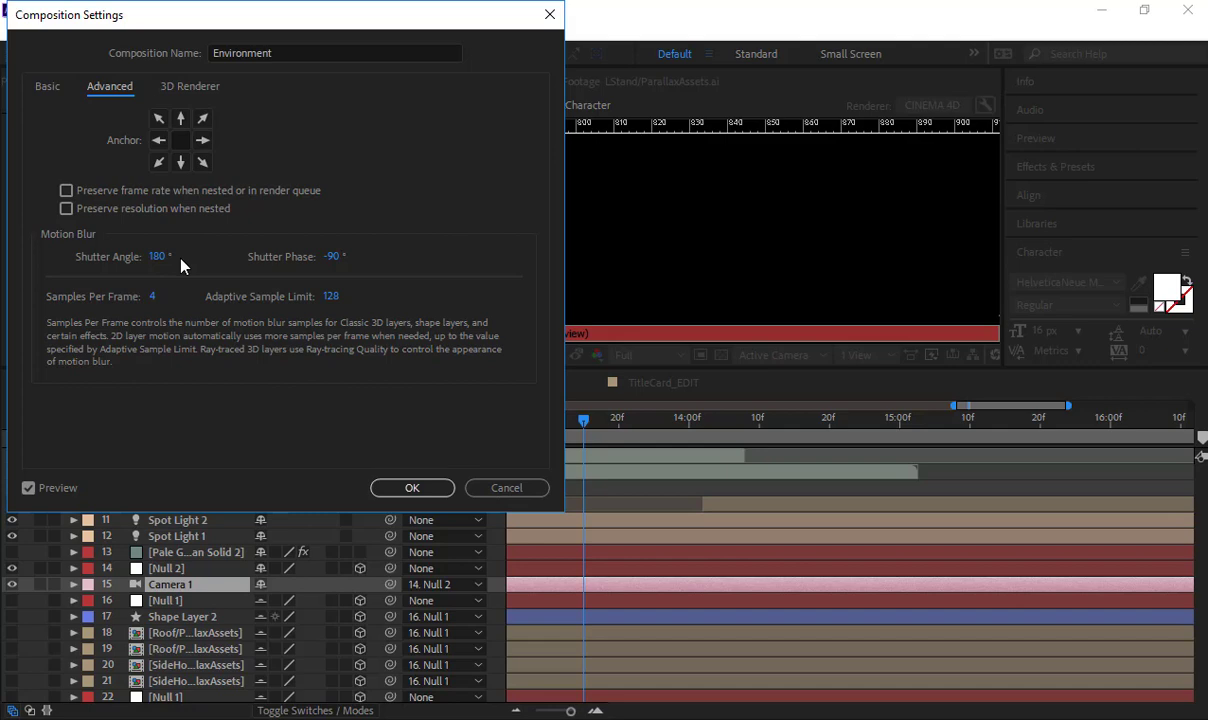
pyautogui.click(502, 489)
# Create a new composition with the default settings and draw a circle about 125 px wide left of its center
pyautogui.hotkey('ctrl', 'n')
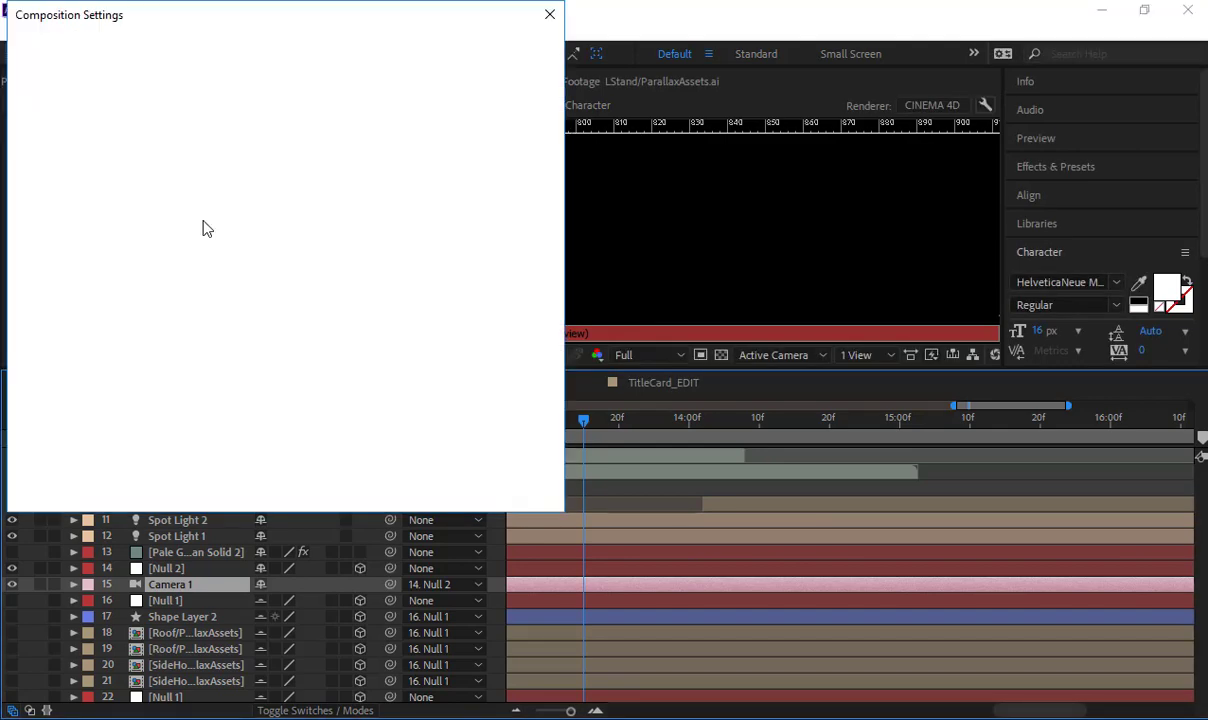
pyautogui.press('Return')
pyautogui.press('capslock')
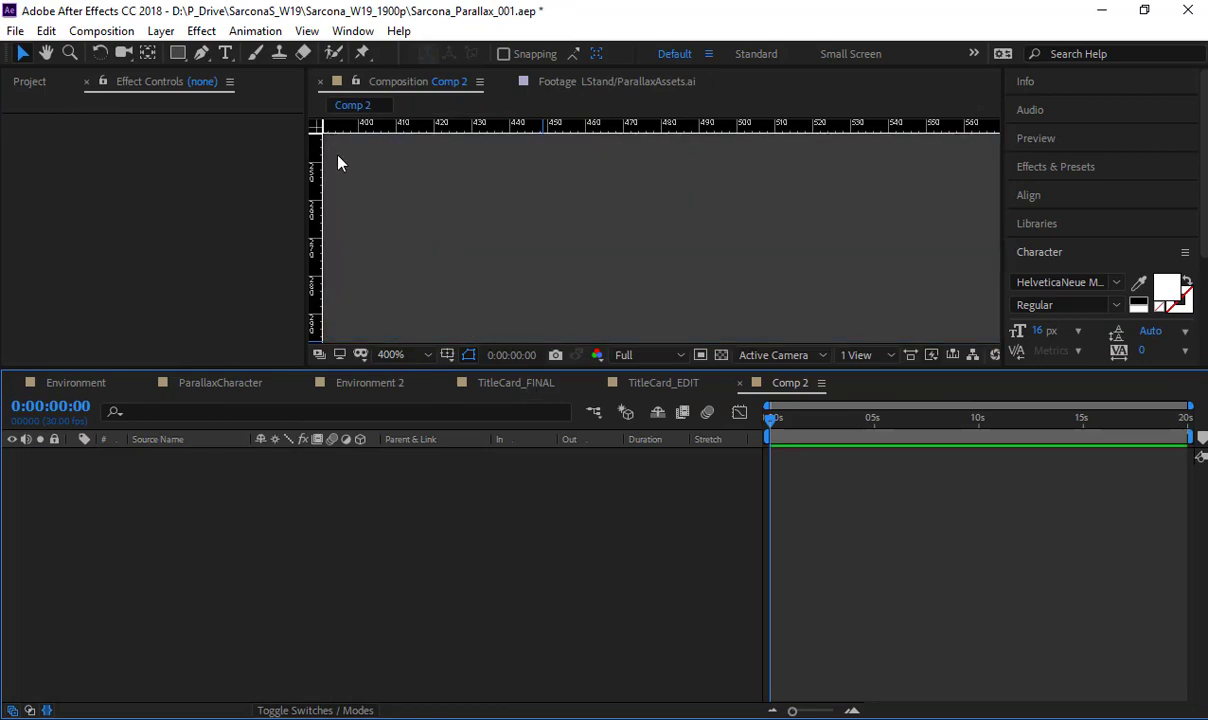
pyautogui.moveTo(180, 55); pyautogui.dragTo(222, 93)
pyautogui.moveTo(452, 163); pyautogui.dragTo(570, 281)
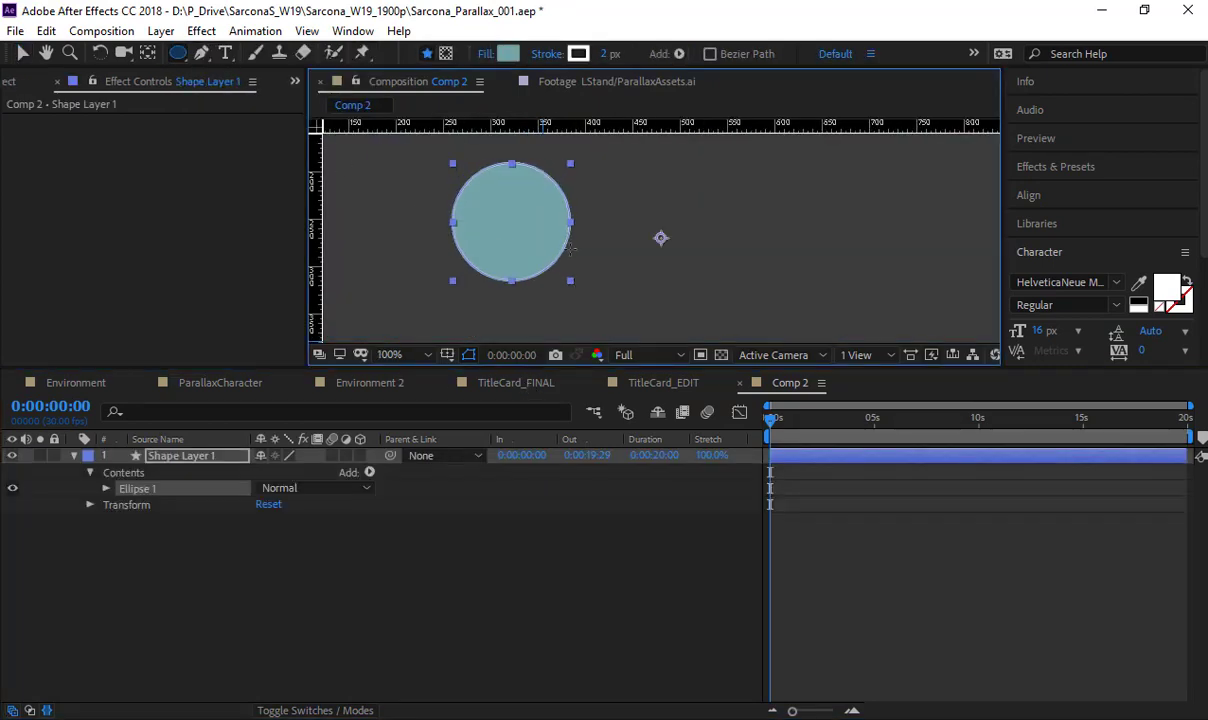
pyautogui.moveTo(591, 368); pyautogui.dragTo(591, 479)
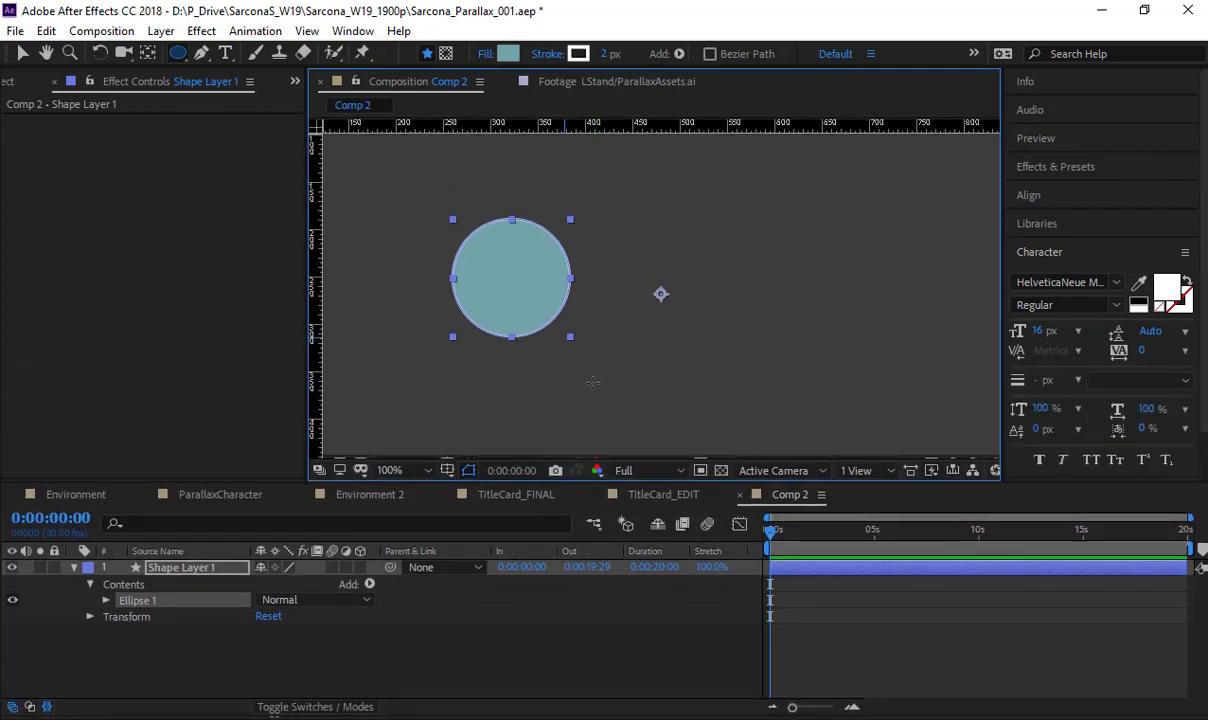
pyautogui.scroll(-2, 593, 372)
pyautogui.scroll(1, 593, 372)
# Keyframe the circle's position to travel from -118, 270 at frame 0 to past the composition's right edge at 0:00:00:24
pyautogui.press('v')
pyautogui.press('p')
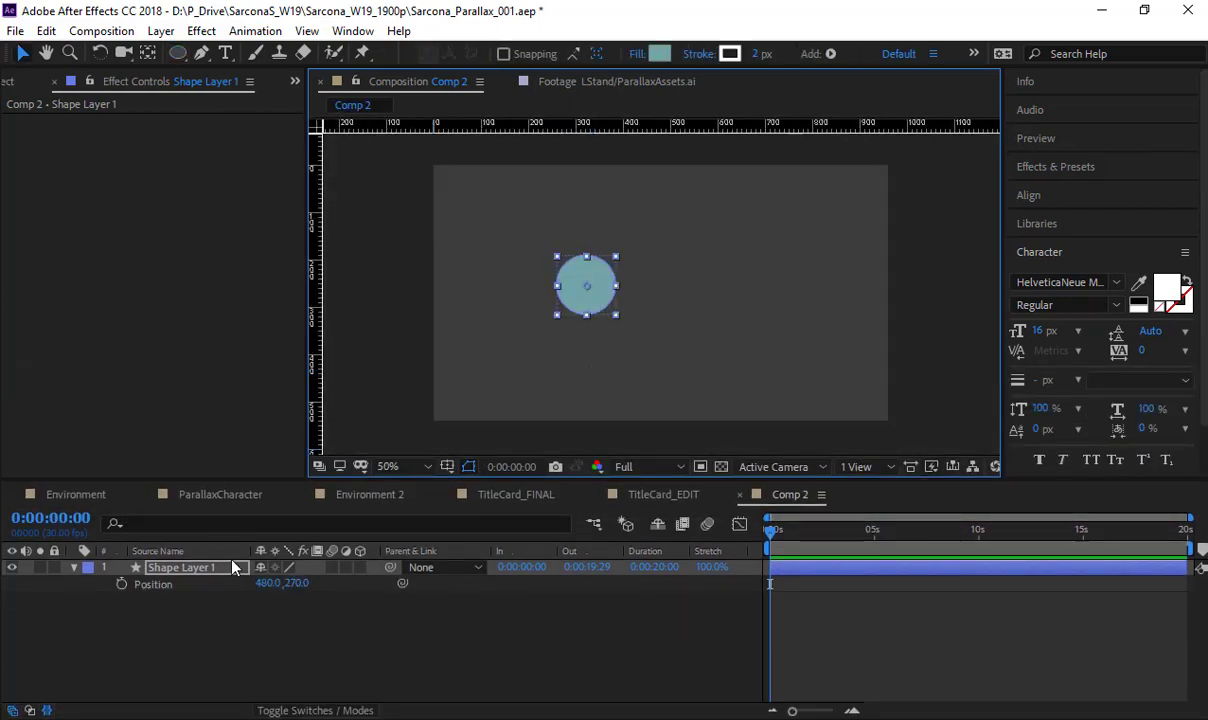
pyautogui.click(121, 584)
pyautogui.click(785, 540)
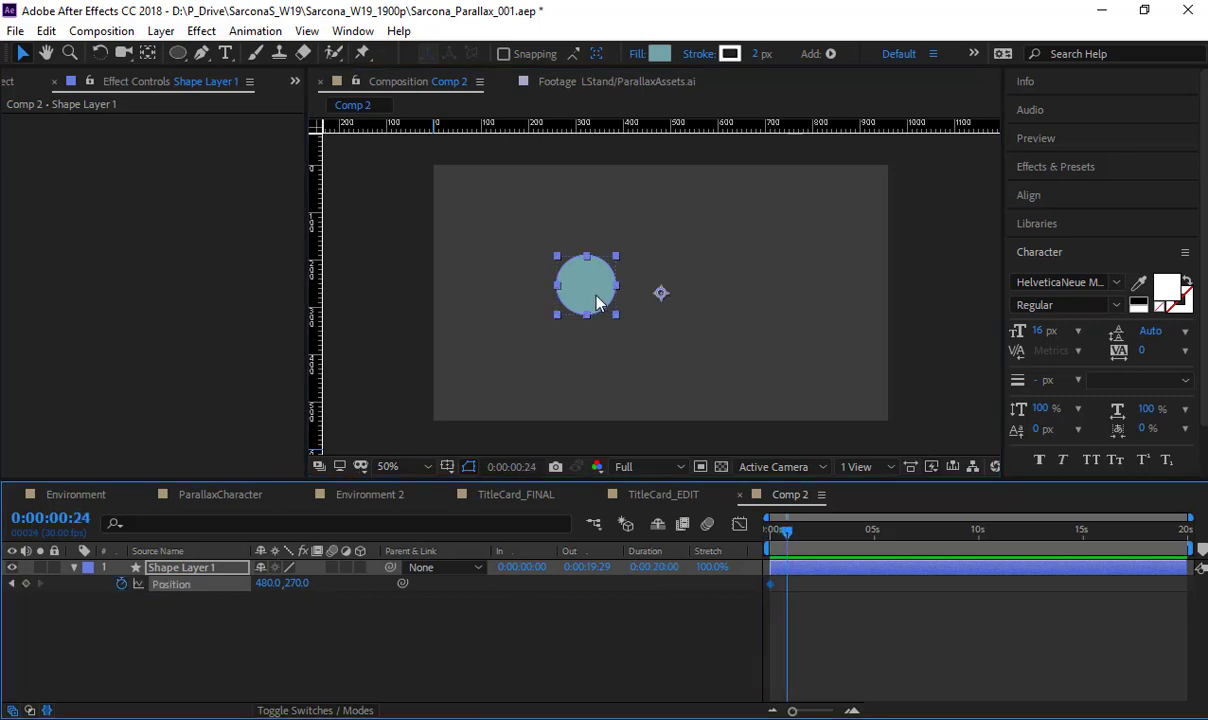
pyautogui.moveTo(598, 302); pyautogui.dragTo(900, 308)
pyautogui.moveTo(786, 530); pyautogui.dragTo(682, 507)
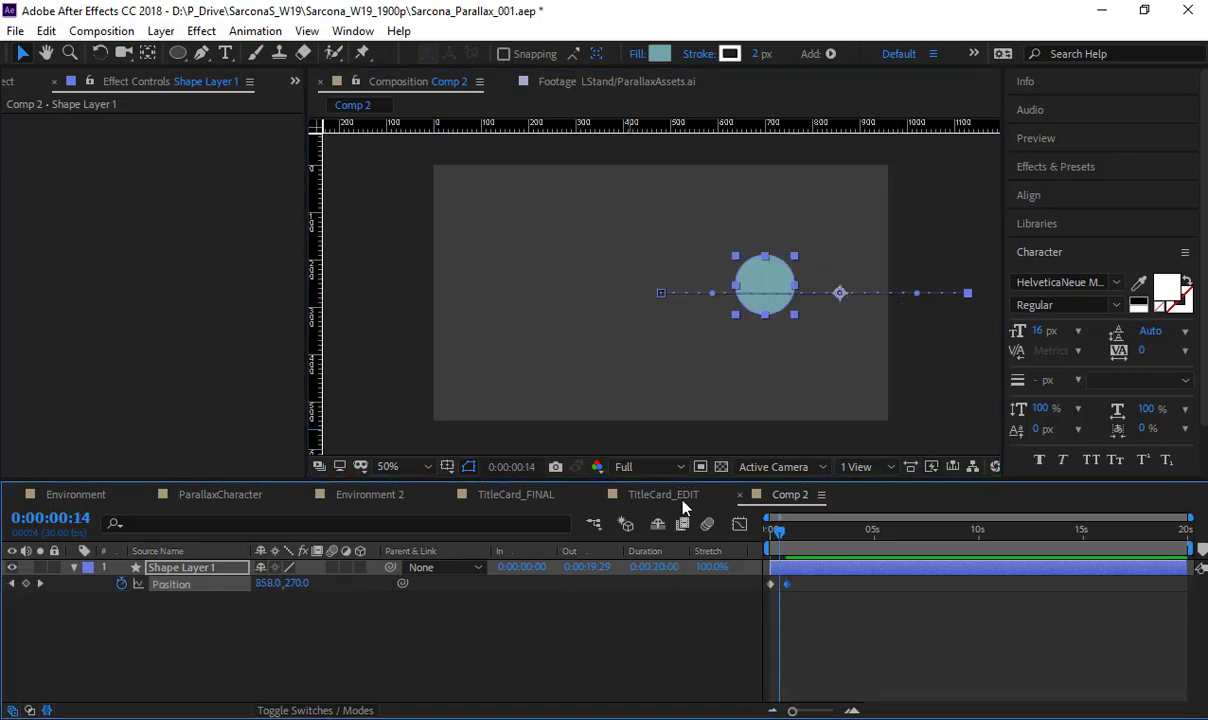
pyautogui.moveTo(577, 302); pyautogui.dragTo(454, 300)
pyautogui.moveTo(295, 300); pyautogui.dragTo(296, 301)
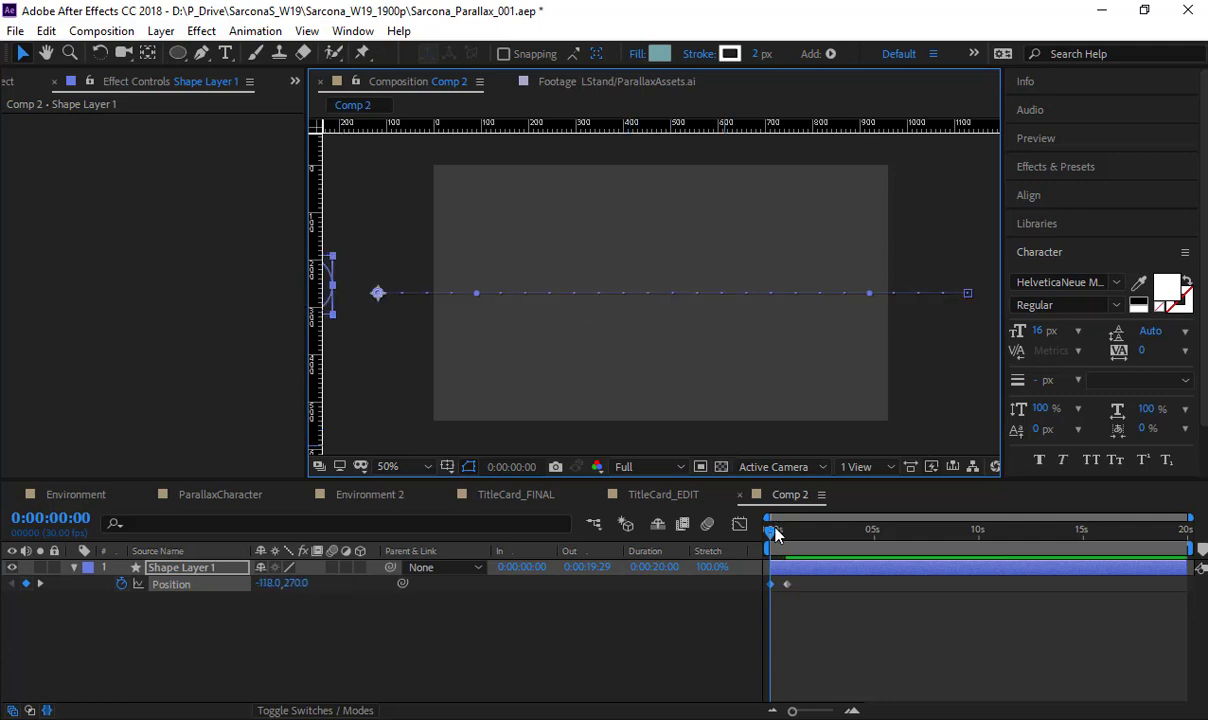
# Enable motion blur for Comp 2 and the circle layer, and apply Easy Ease to both position keyframes
pyautogui.click(705, 524)
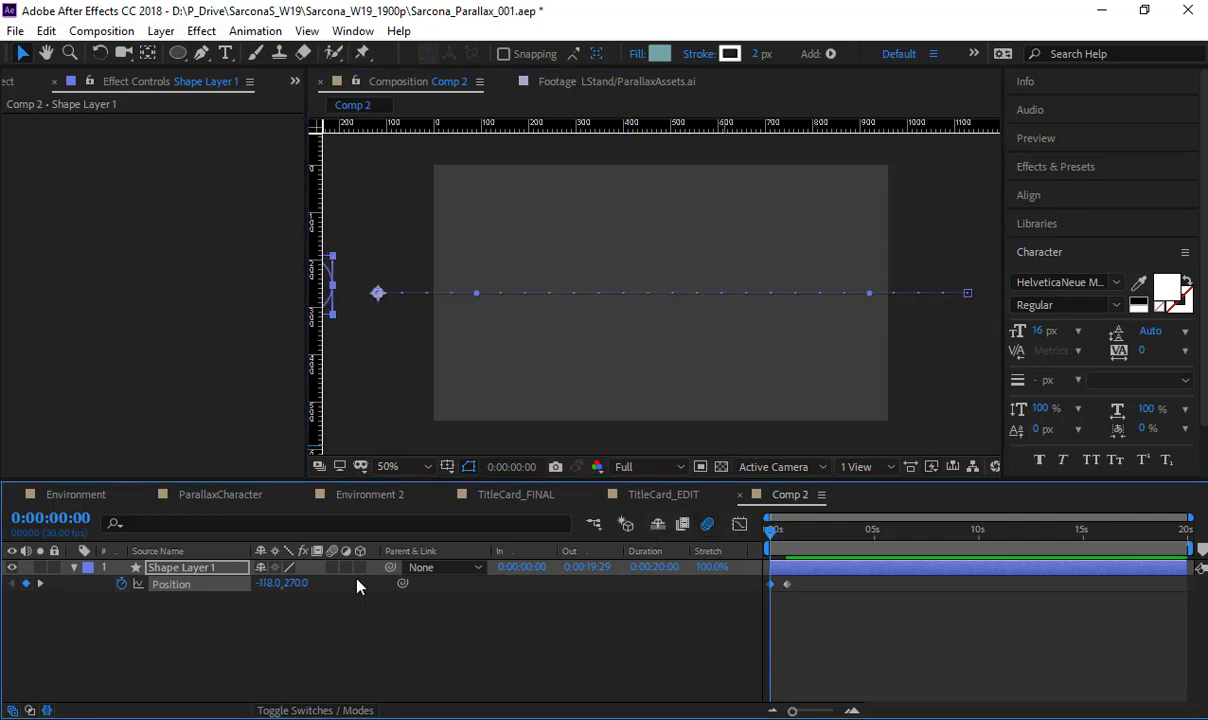
pyautogui.click(334, 568)
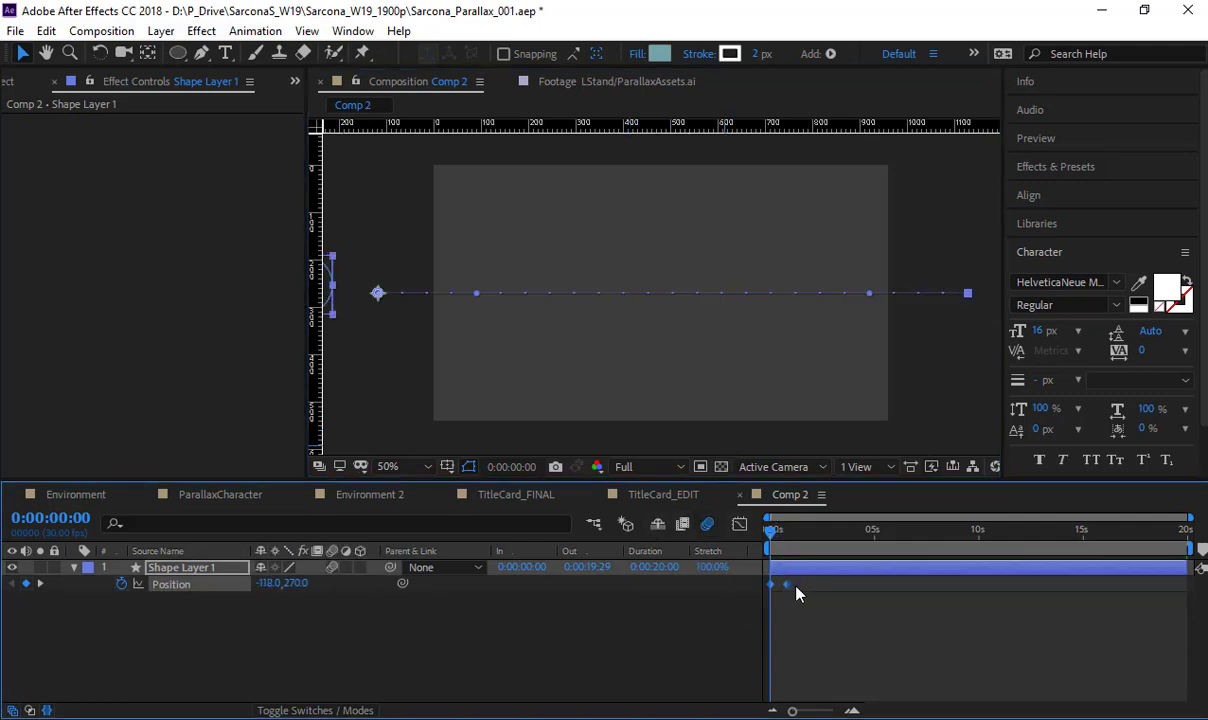
pyautogui.rightClick(787, 584)
pyautogui.click(696, 462)
# Lengthen the ease out of the circle's first position keyframe in the speed graph so the motion accelerates late
pyautogui.click(745, 526)
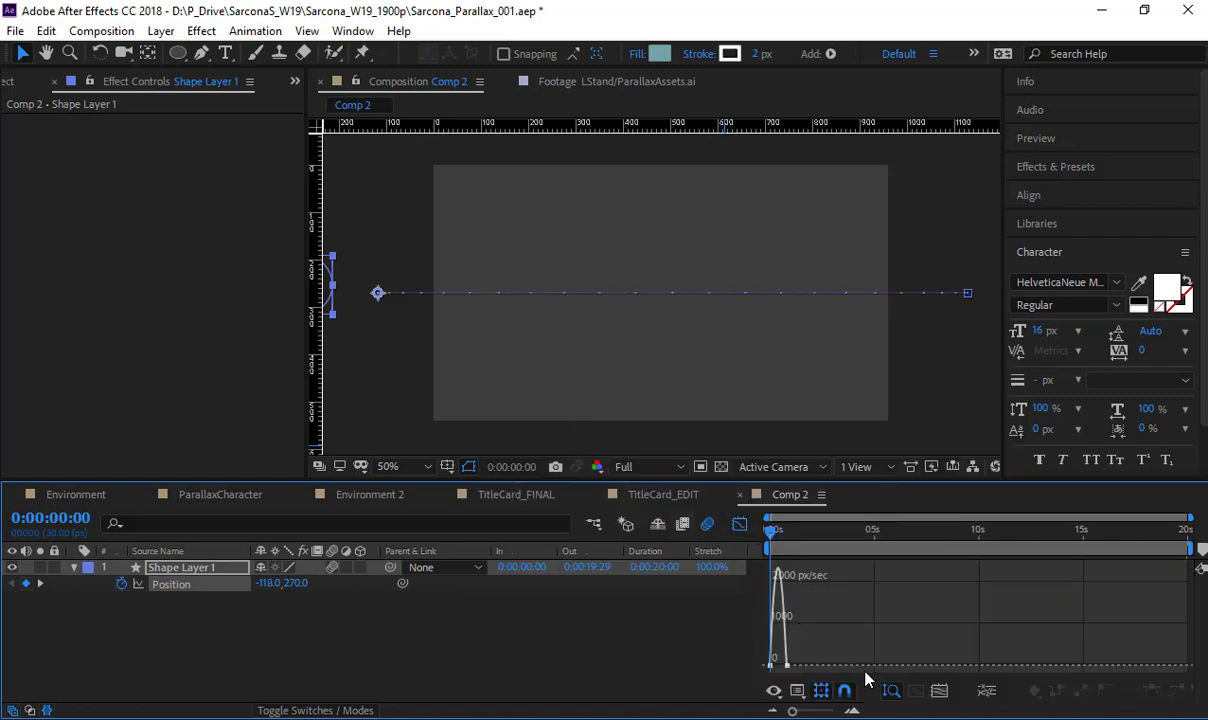
pyautogui.click(938, 690)
pyautogui.click(770, 664)
pyautogui.moveTo(839, 666); pyautogui.dragTo(1065, 668)
pyautogui.click(745, 526)
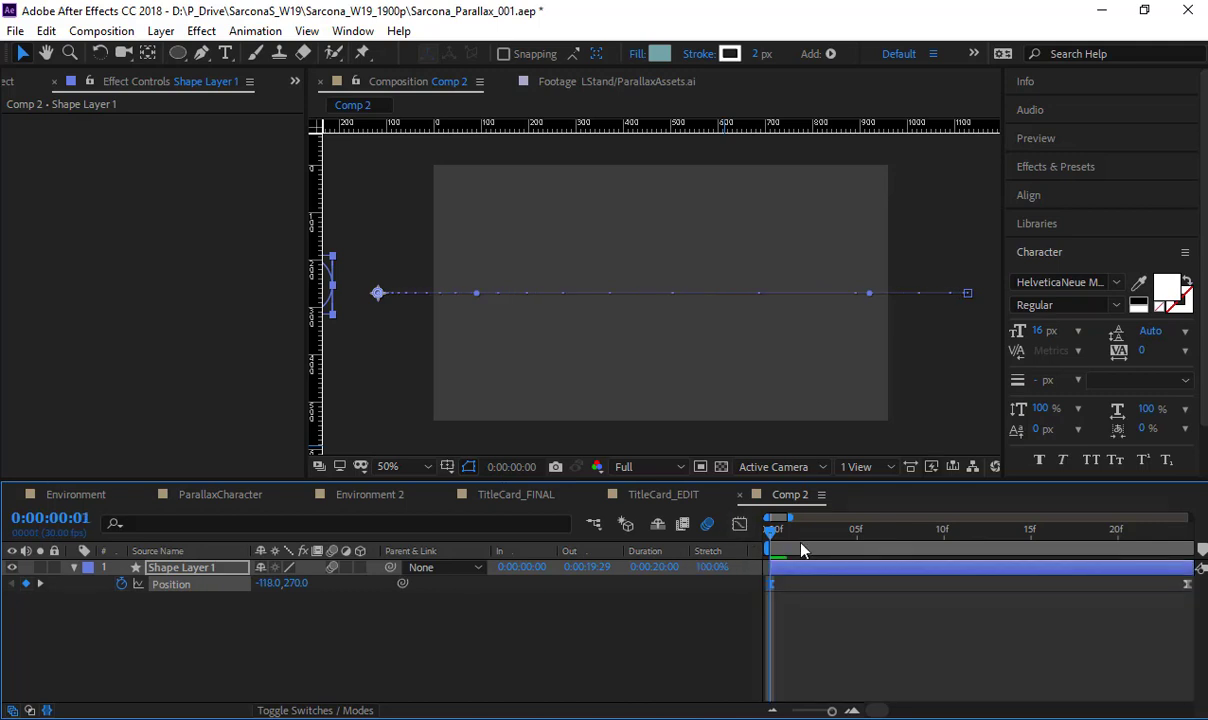
# Preview the circle's movement up to 0:00:00:18 and examine its motion blur at 100% magnification
pyautogui.click(840, 549)
pyautogui.moveTo(880, 560); pyautogui.dragTo(1086, 562)
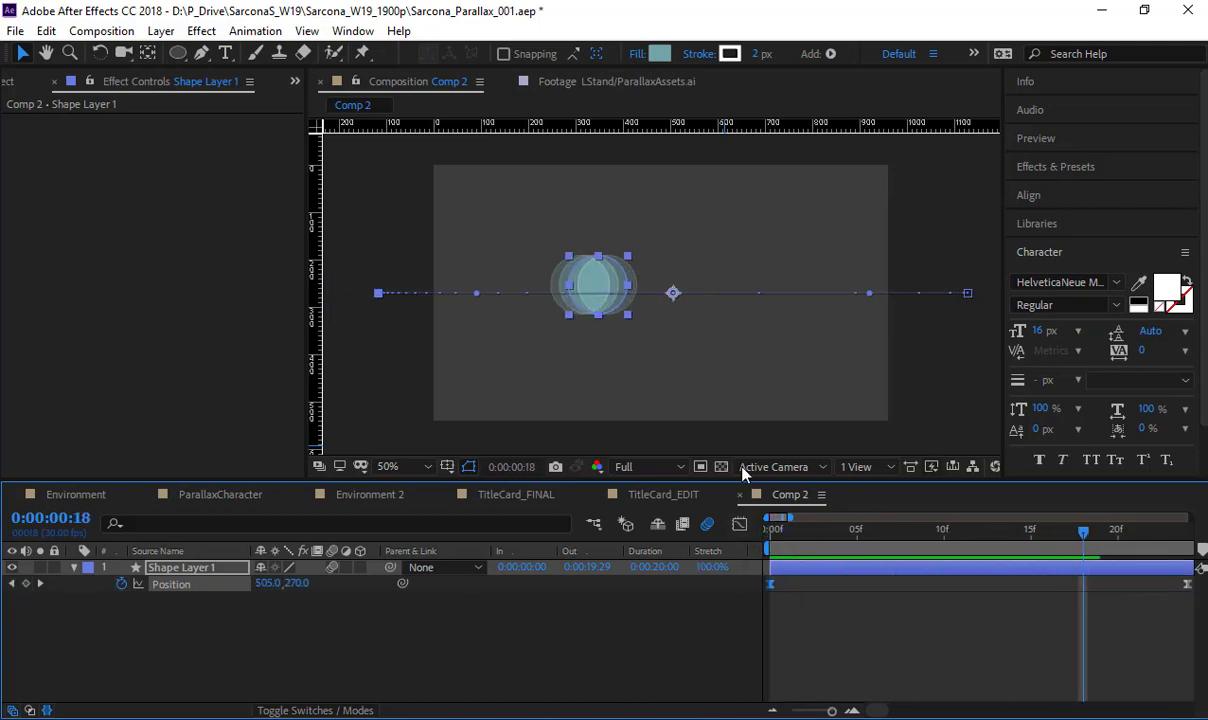
pyautogui.scroll(2, 588, 285)
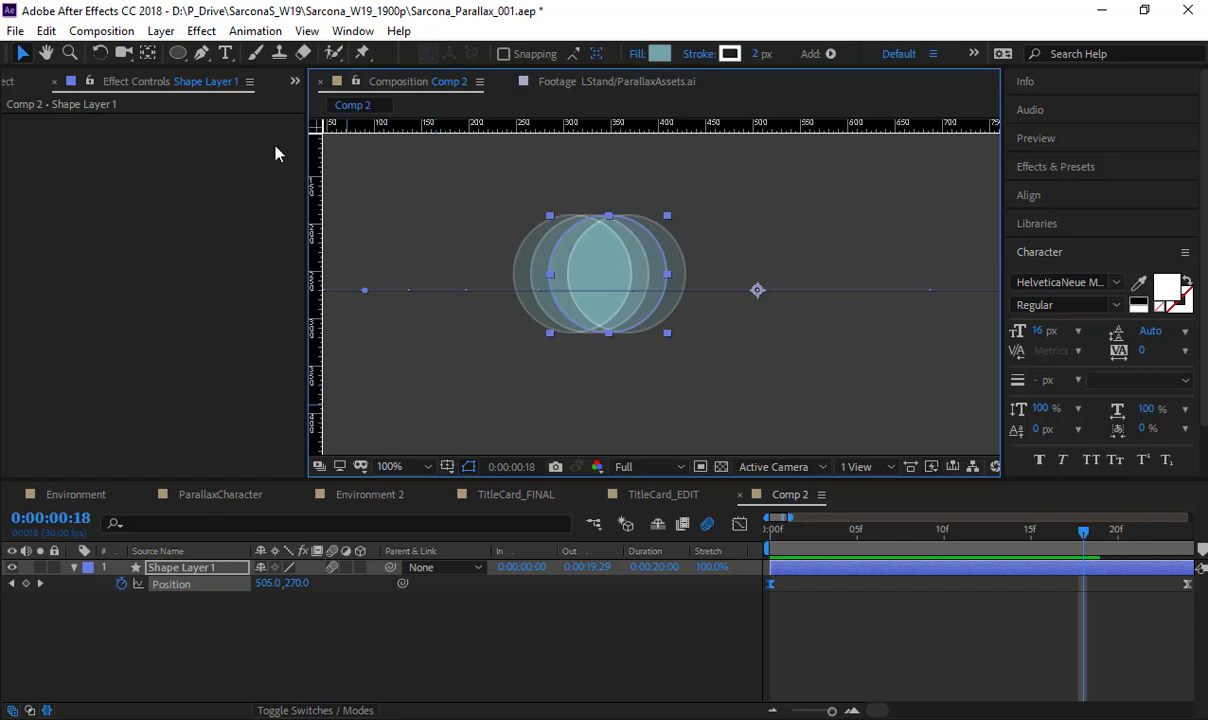
# Set Comp 2's motion blur Samples Per Frame to 8, keeping the circle visible beside the composition settings
pyautogui.click(101, 30)
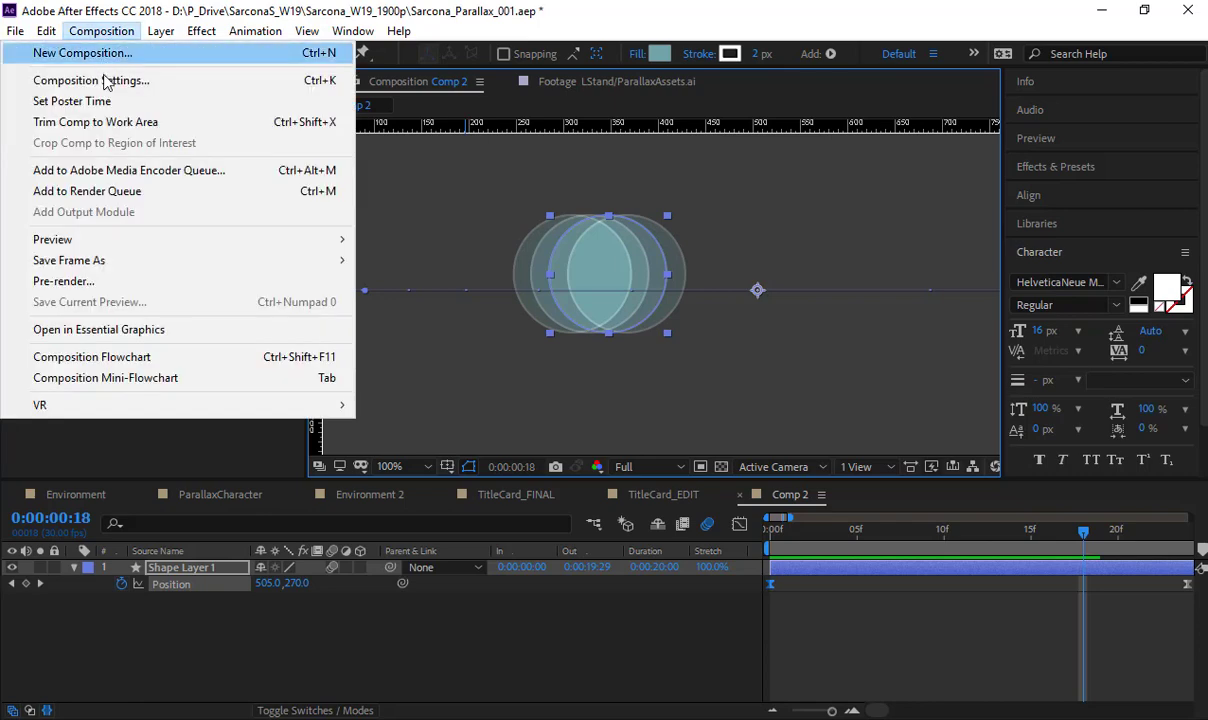
pyautogui.click(146, 82)
pyautogui.click(106, 82)
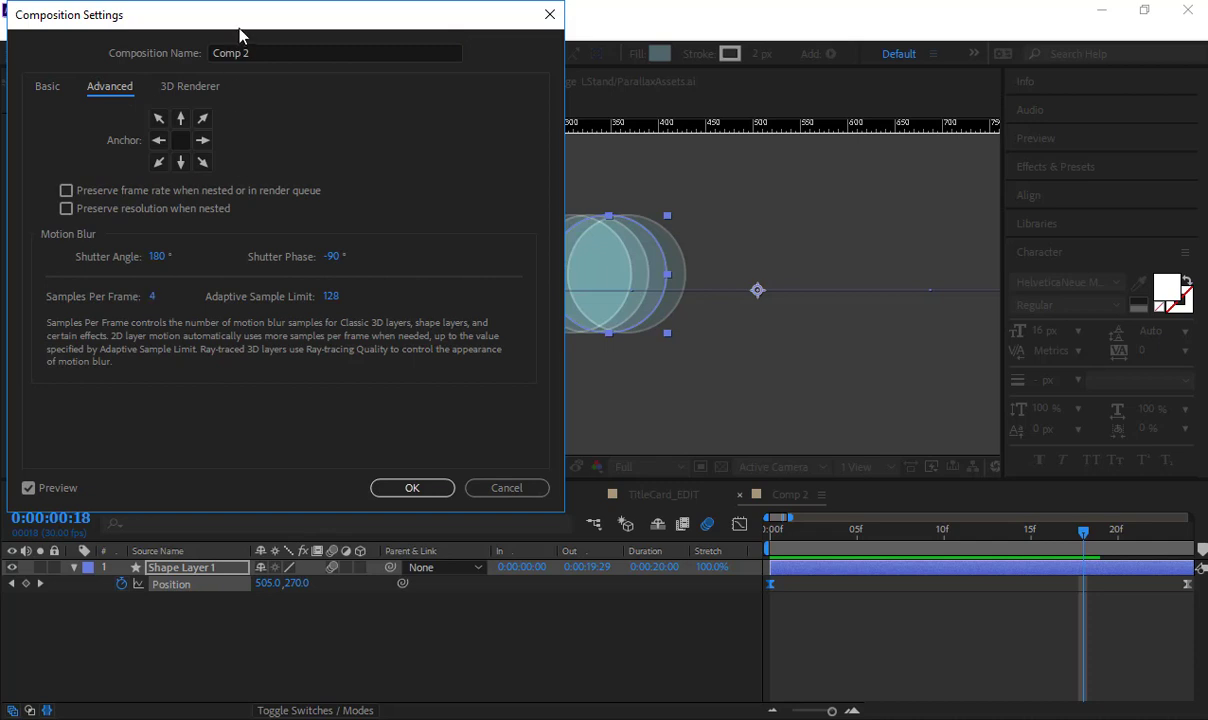
pyautogui.moveTo(226, 26); pyautogui.dragTo(624, 352)
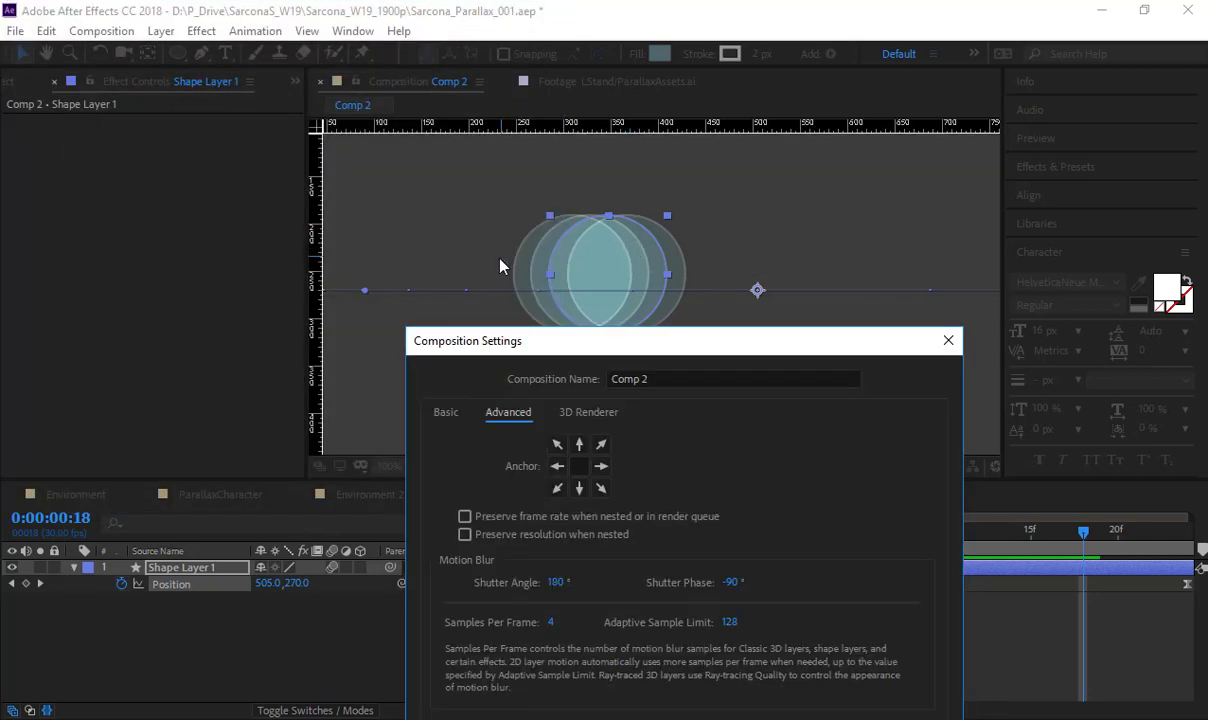
pyautogui.click(551, 622)
pyautogui.write('8')
pyautogui.press('Tab')
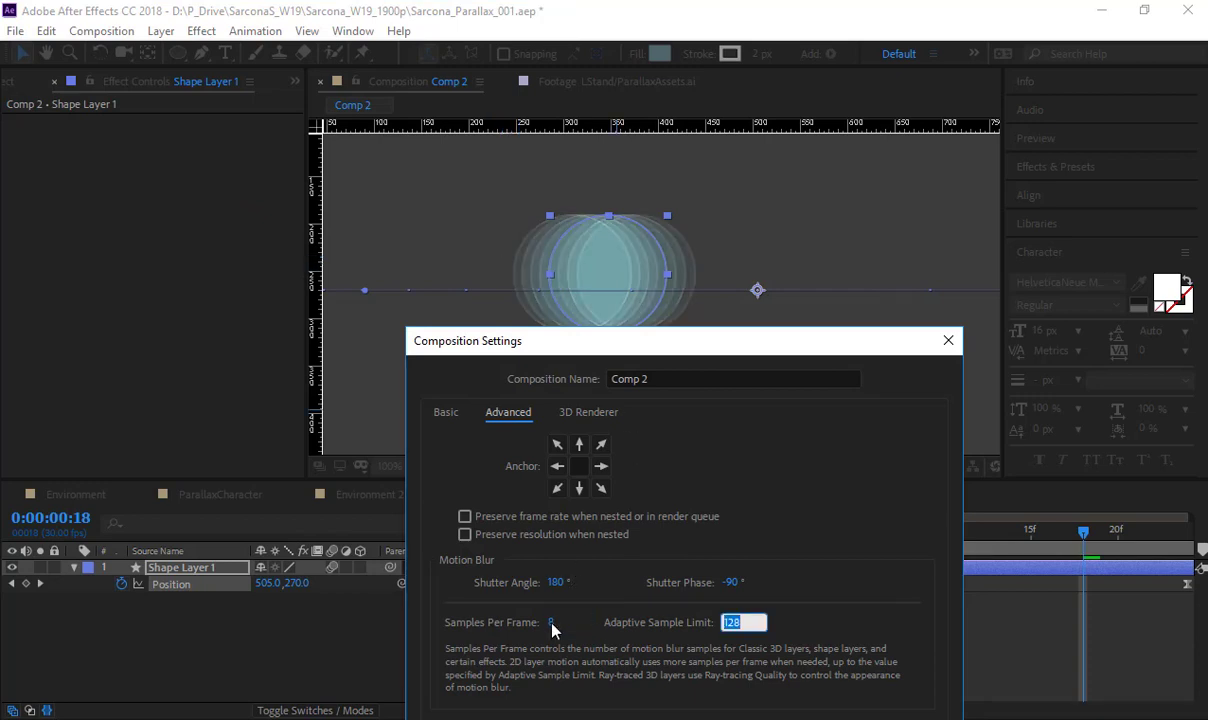
# Try 30 motion blur Samples Per Frame on Comp 2's moving circle
pyautogui.click(551, 622)
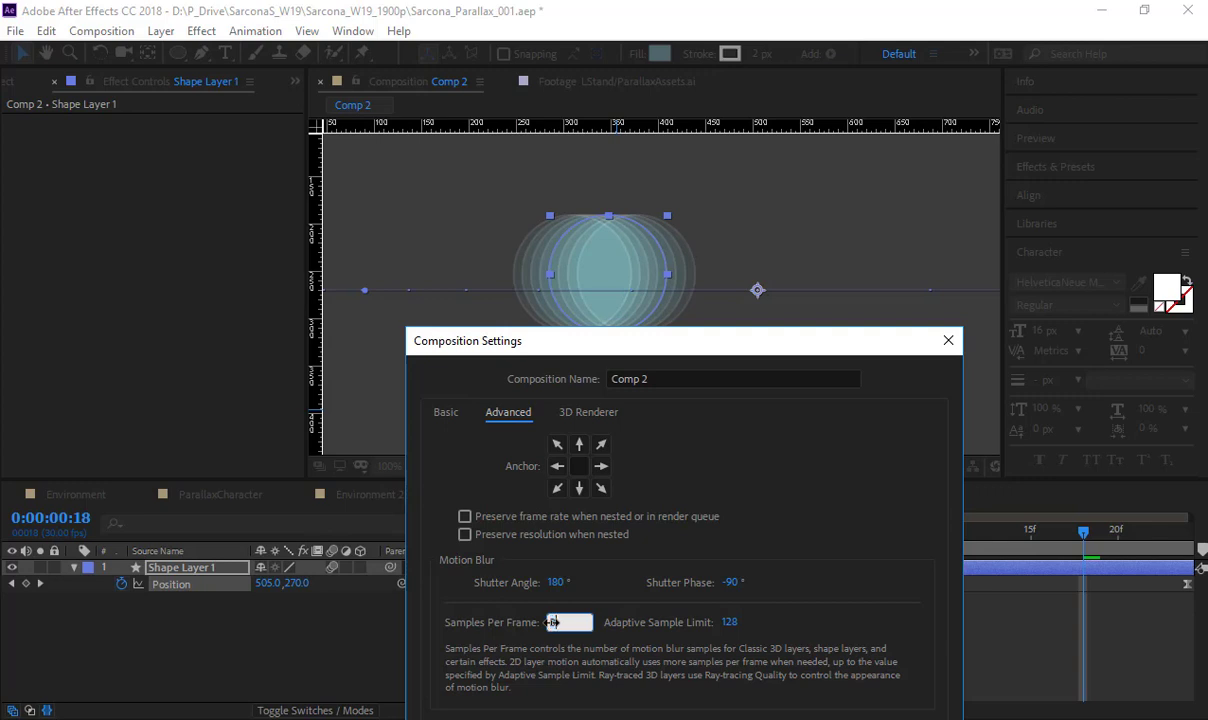
pyautogui.write('30')
pyautogui.press('Tab')
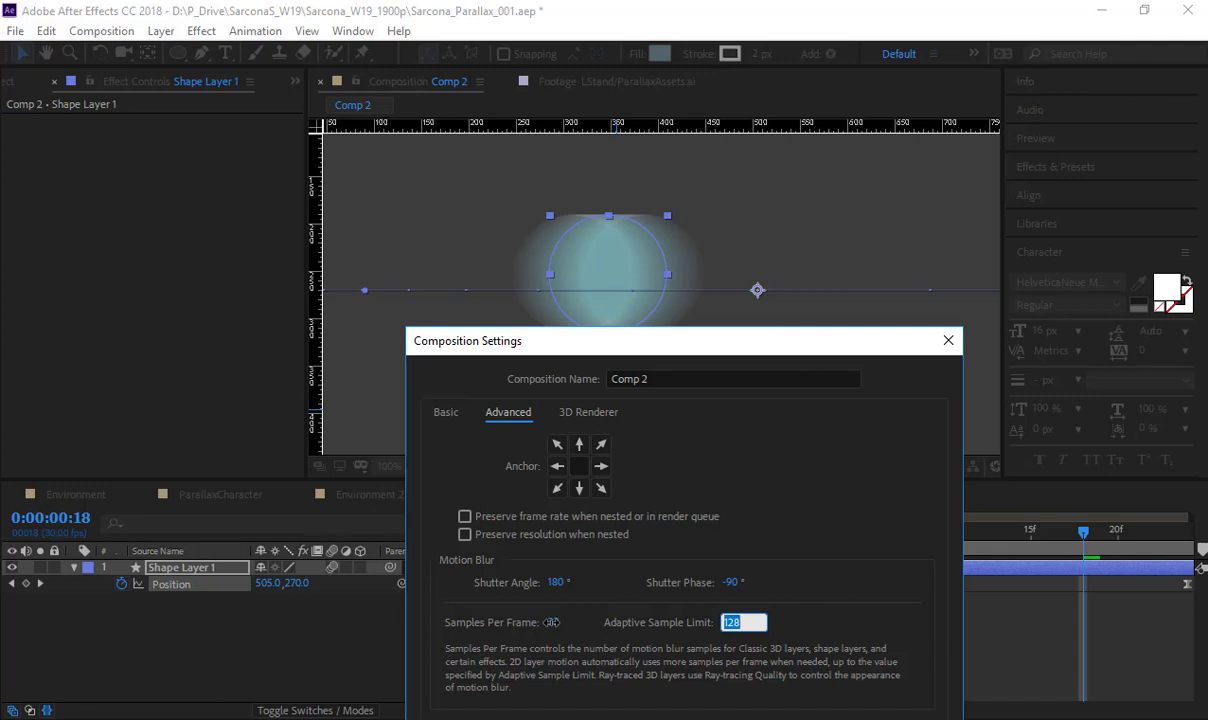
# Set Comp 2's motion blur Samples Per Frame to 32 and apply the composition settings
pyautogui.click(552, 622)
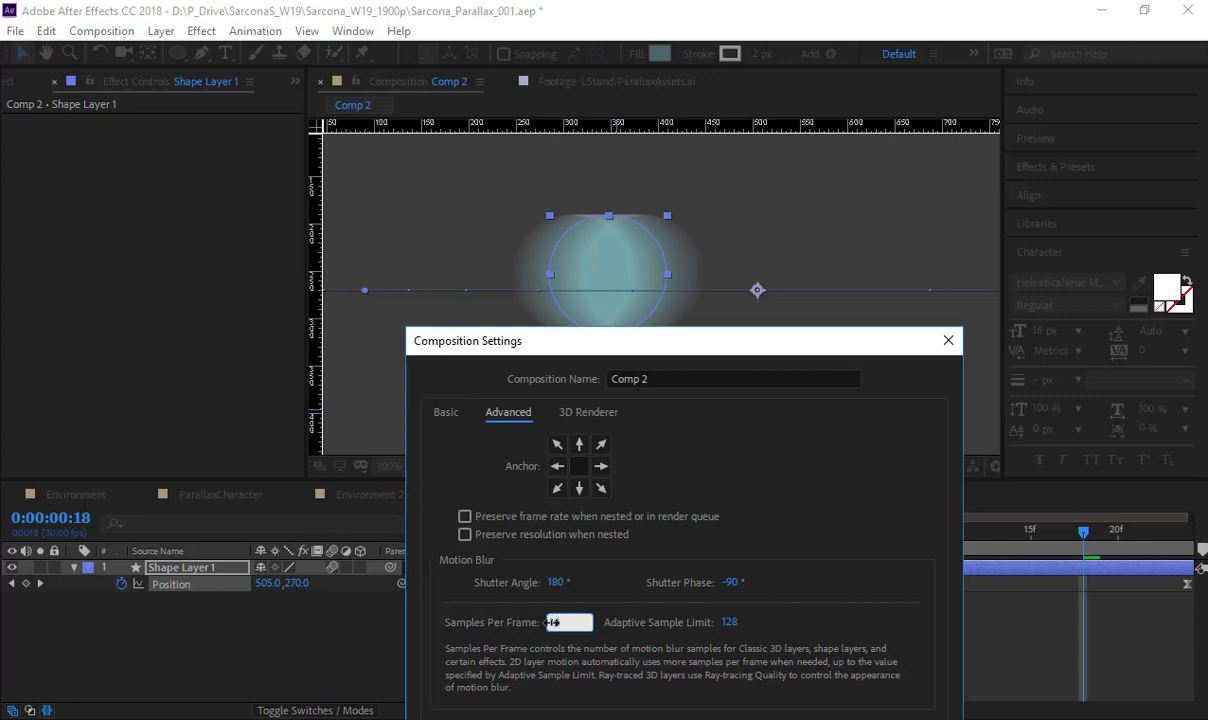
pyautogui.press('Tab')
pyautogui.click(551, 622)
pyautogui.press('Tab')
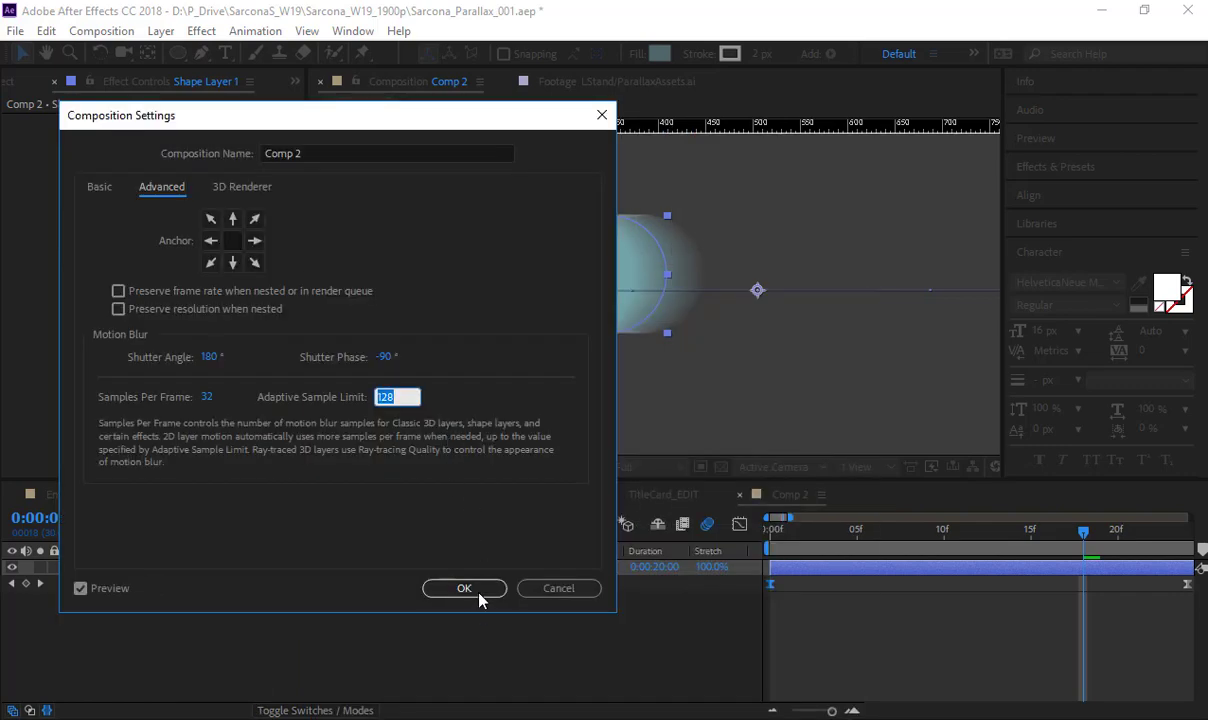
pyautogui.click(464, 588)
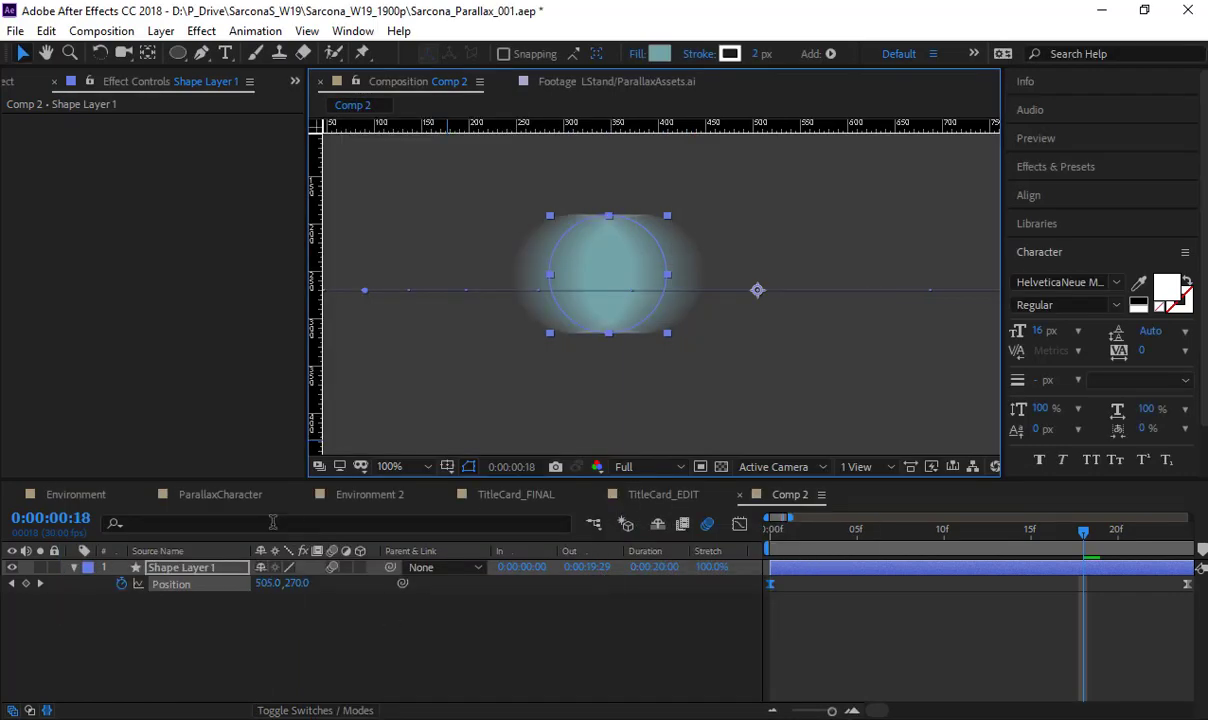
# Look through the Environment and title card compositions, open Environment 2, and set its current time to 0:00:00:00
pyautogui.click(107, 500)
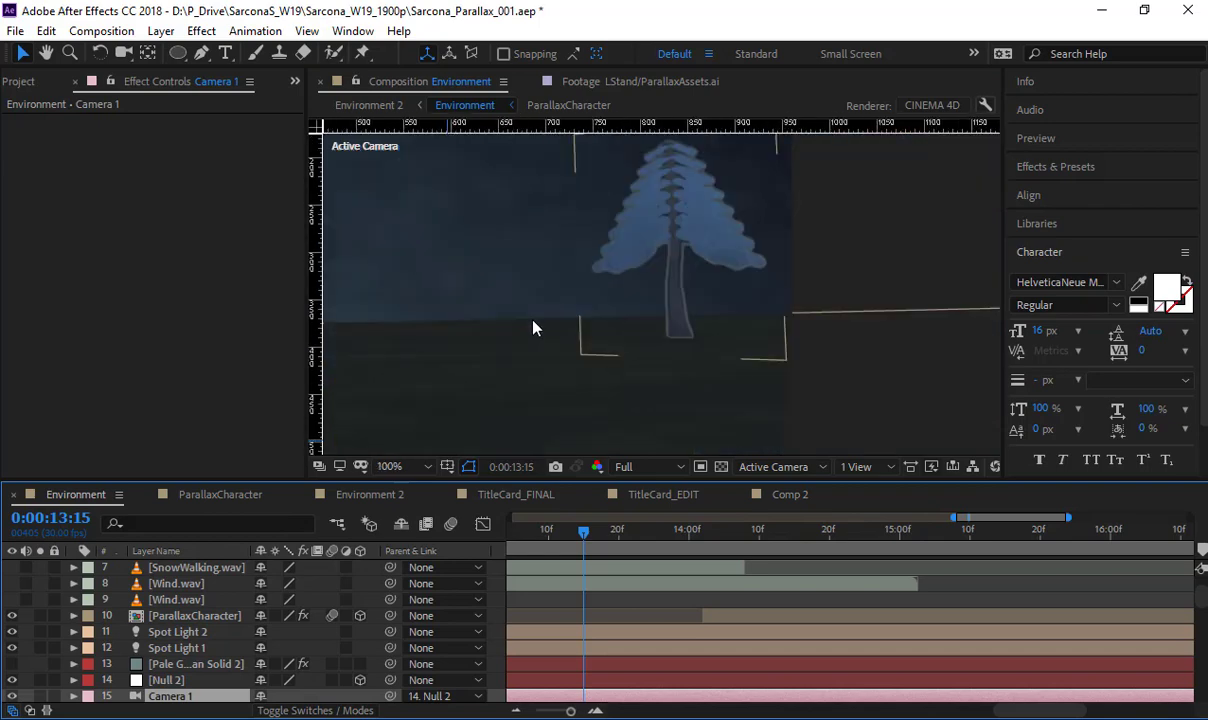
pyautogui.click(657, 494)
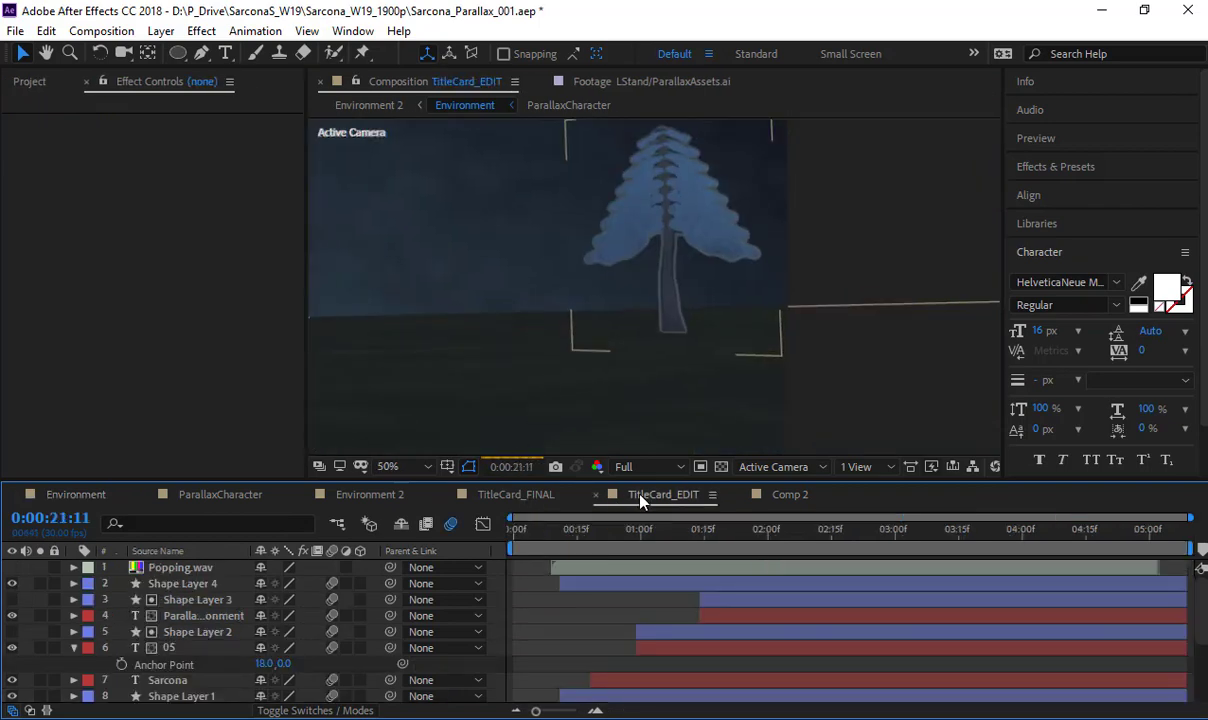
pyautogui.click(512, 494)
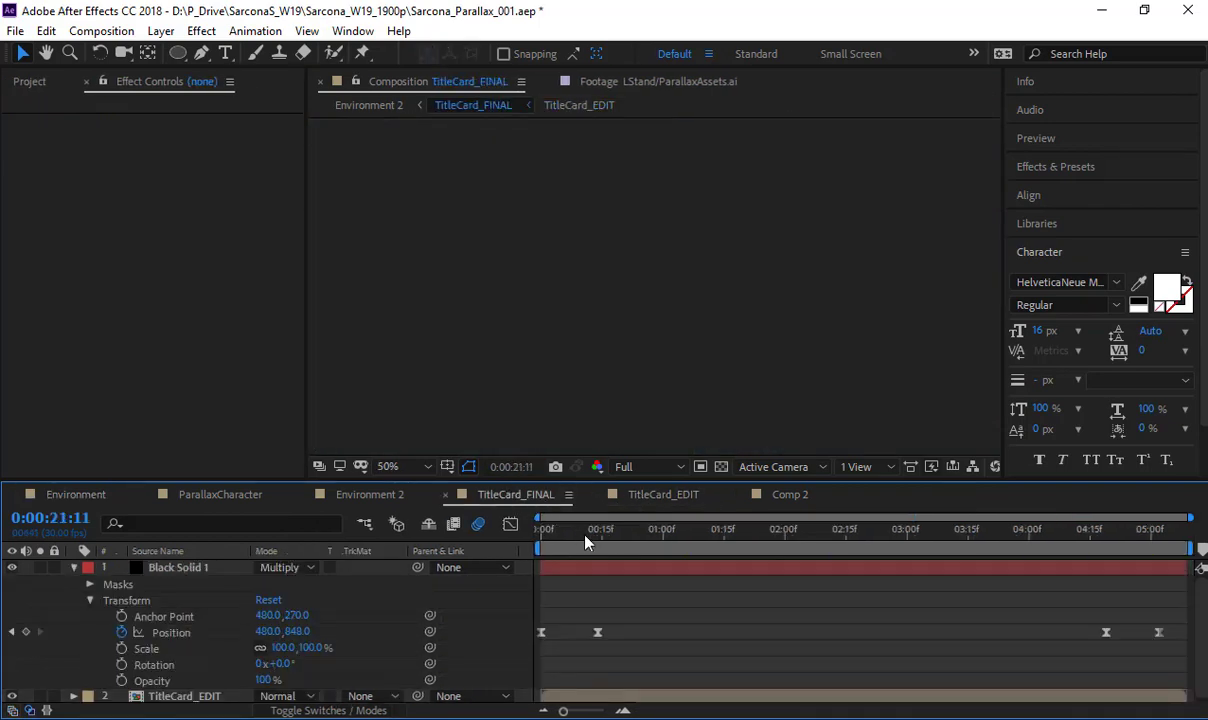
pyautogui.click(377, 497)
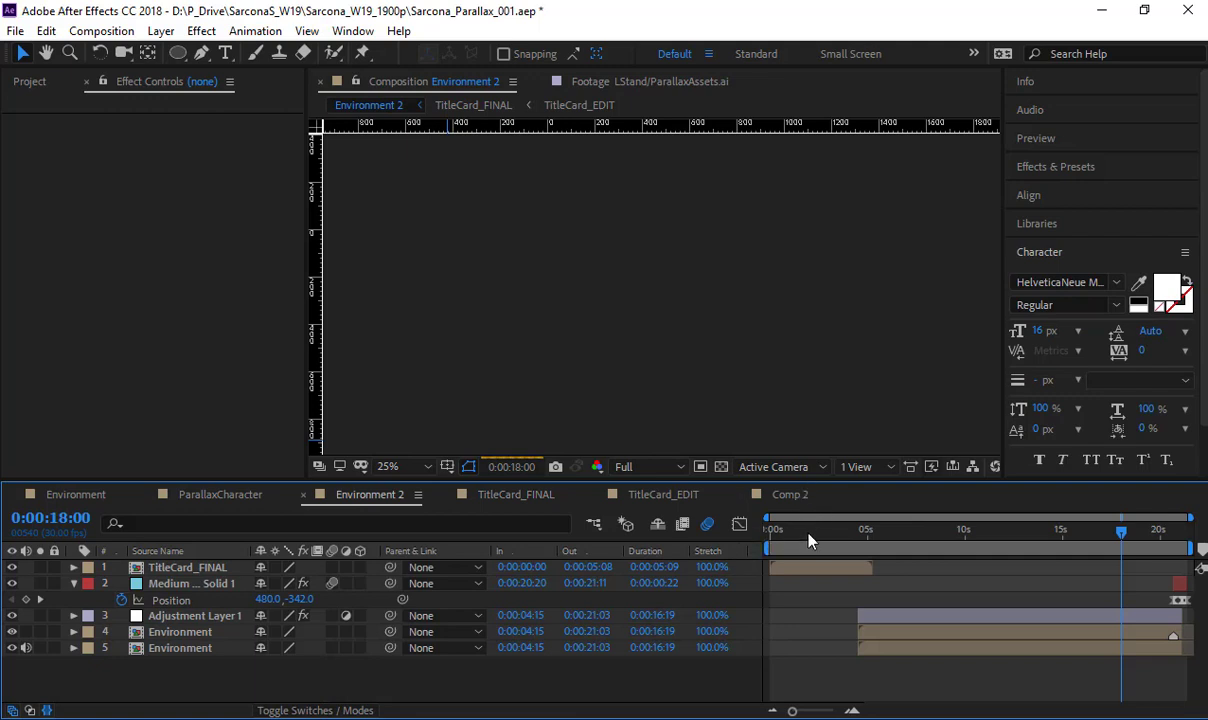
pyautogui.moveTo(779, 528); pyautogui.dragTo(680, 484)
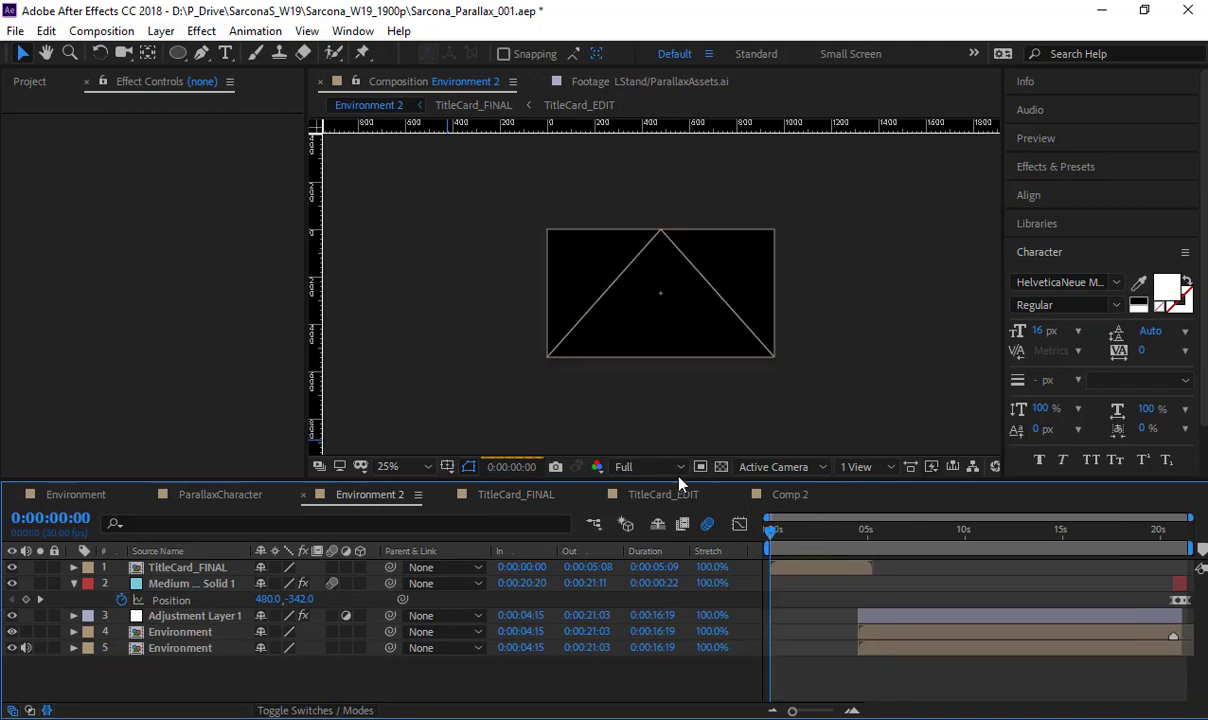
# Set the Environment 2 viewer's preview resolution to Quarter
pyautogui.press('capslock')
pyautogui.click(655, 467)
pyautogui.click(645, 574)
pyautogui.press('capslock')
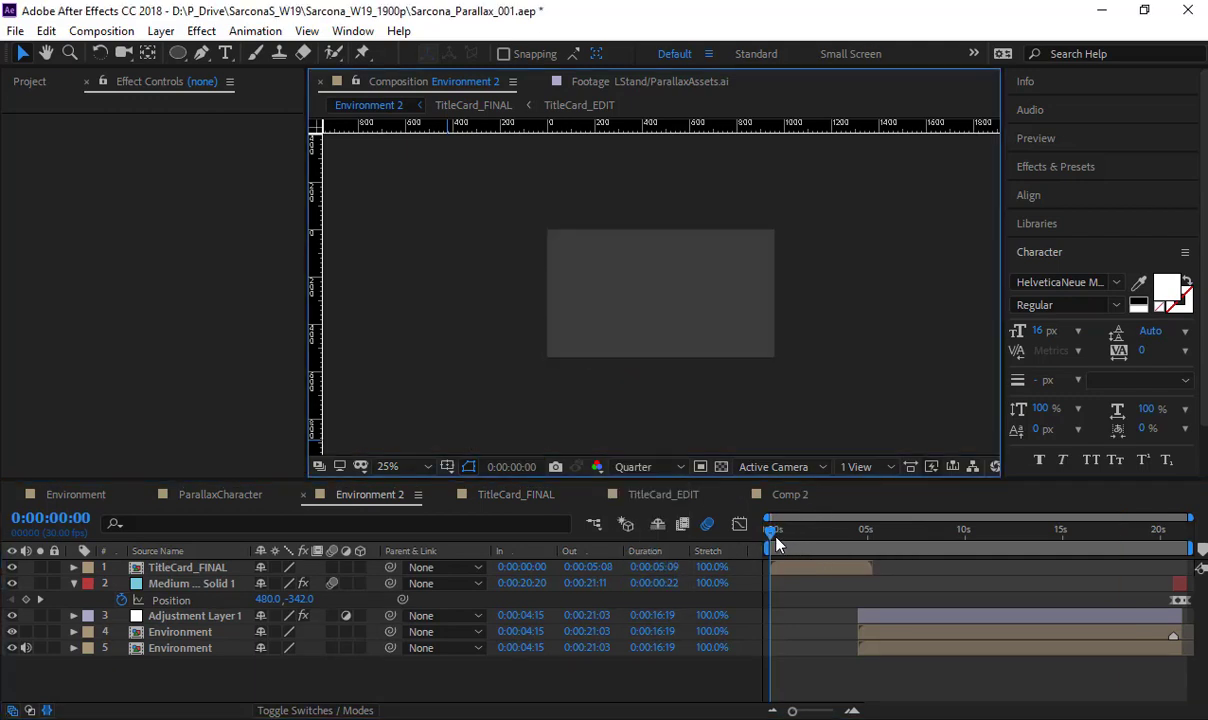
# Scrub through Environment 2 from the title card to the final frame at 0:00:21:11
pyautogui.click(781, 531)
pyautogui.moveTo(787, 538); pyautogui.dragTo(872, 555)
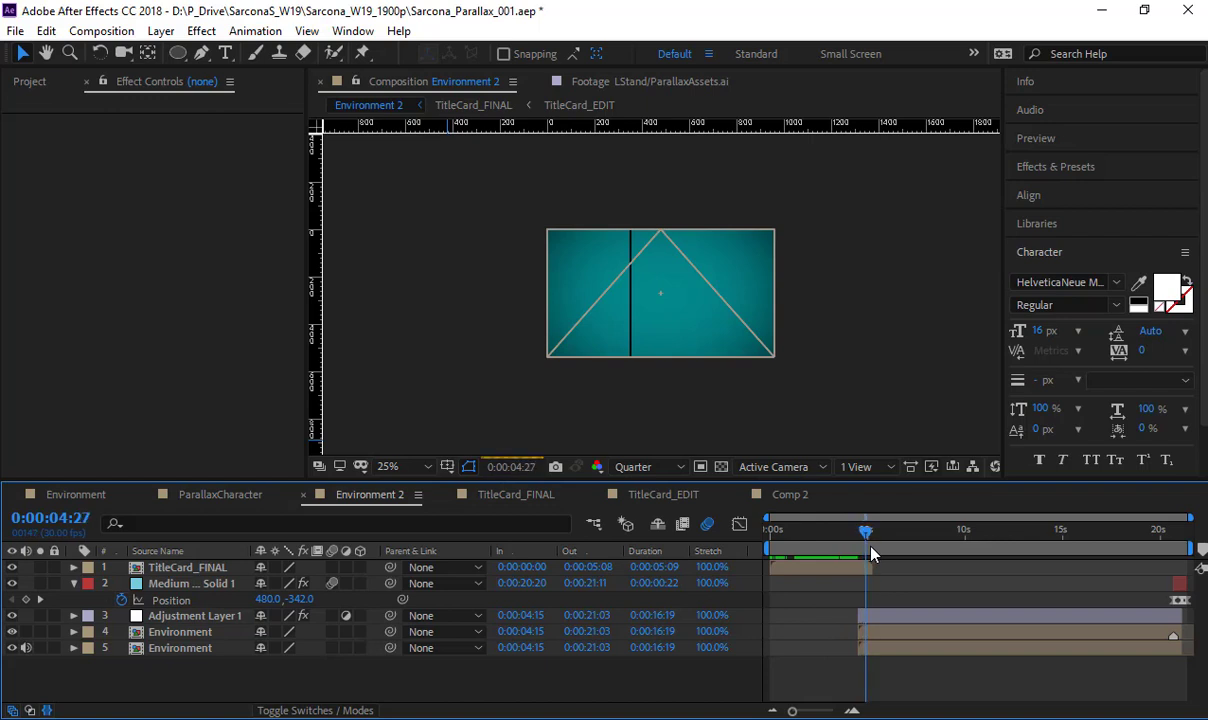
pyautogui.press('space')
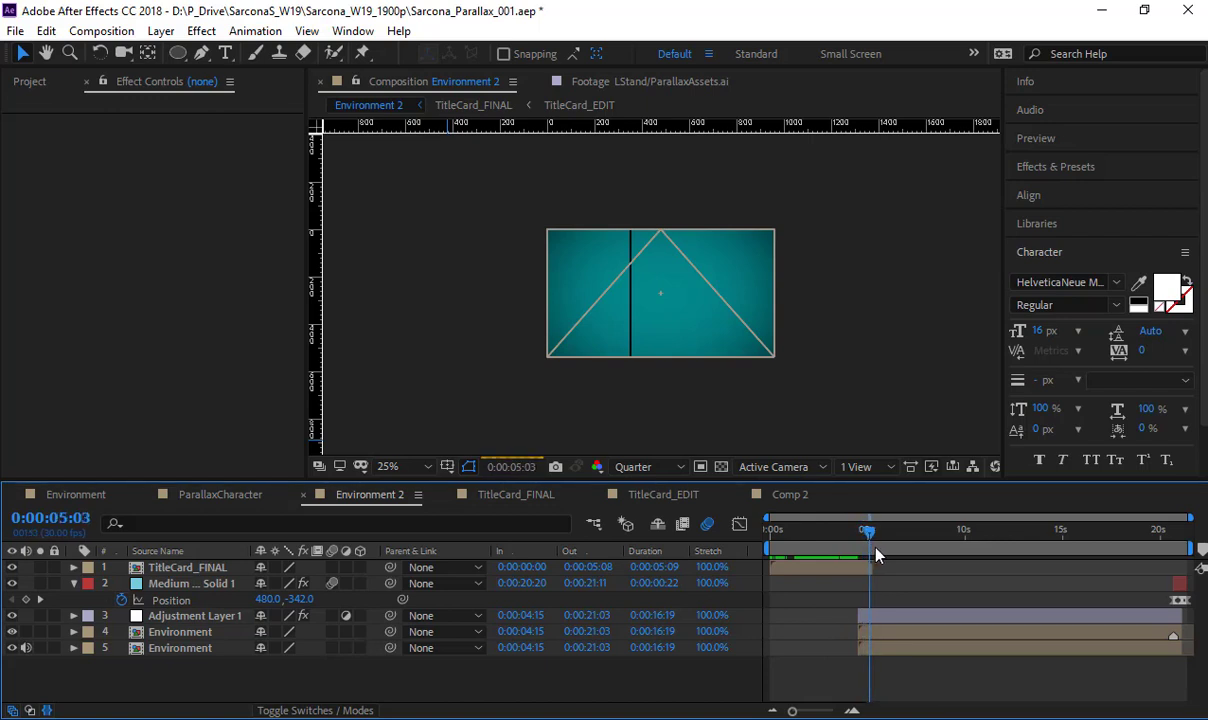
pyautogui.moveTo(950, 557); pyautogui.dragTo(1197, 562)
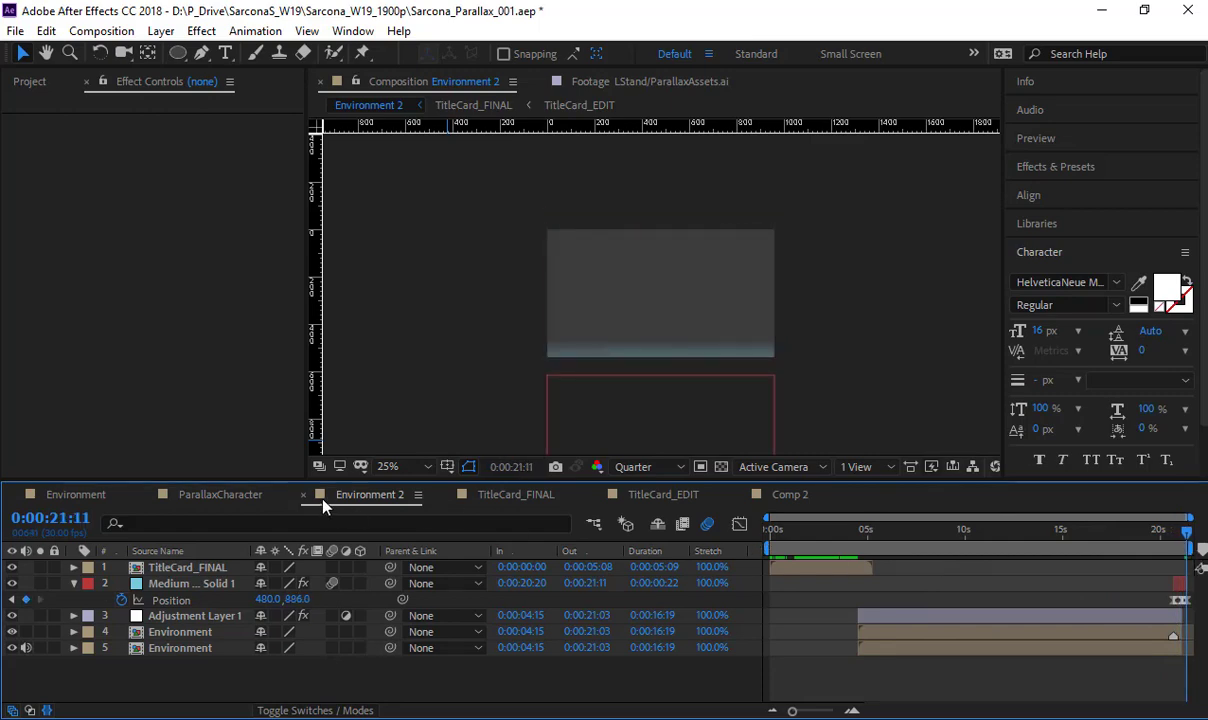
# Review the YellMixdown, SlowBreathing, SnowWalking and Wind audio layers in the Environment composition
pyautogui.click(209, 496)
pyautogui.click(76, 494)
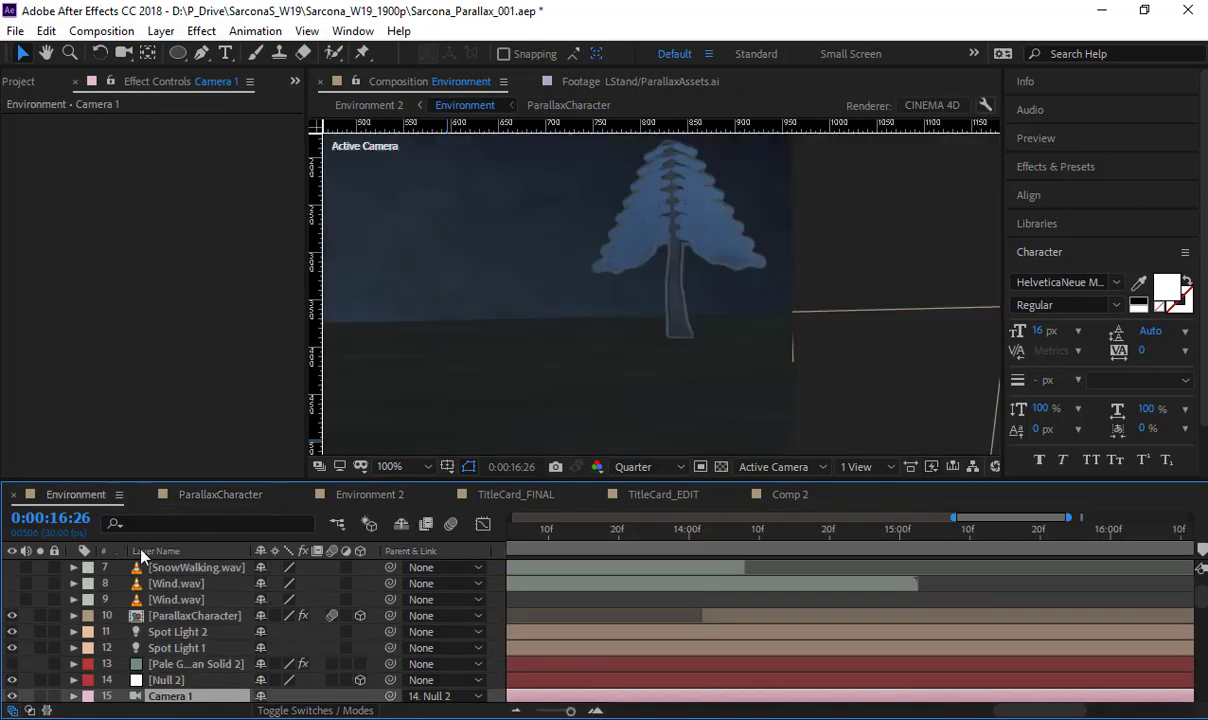
pyautogui.scroll(3, 120, 558)
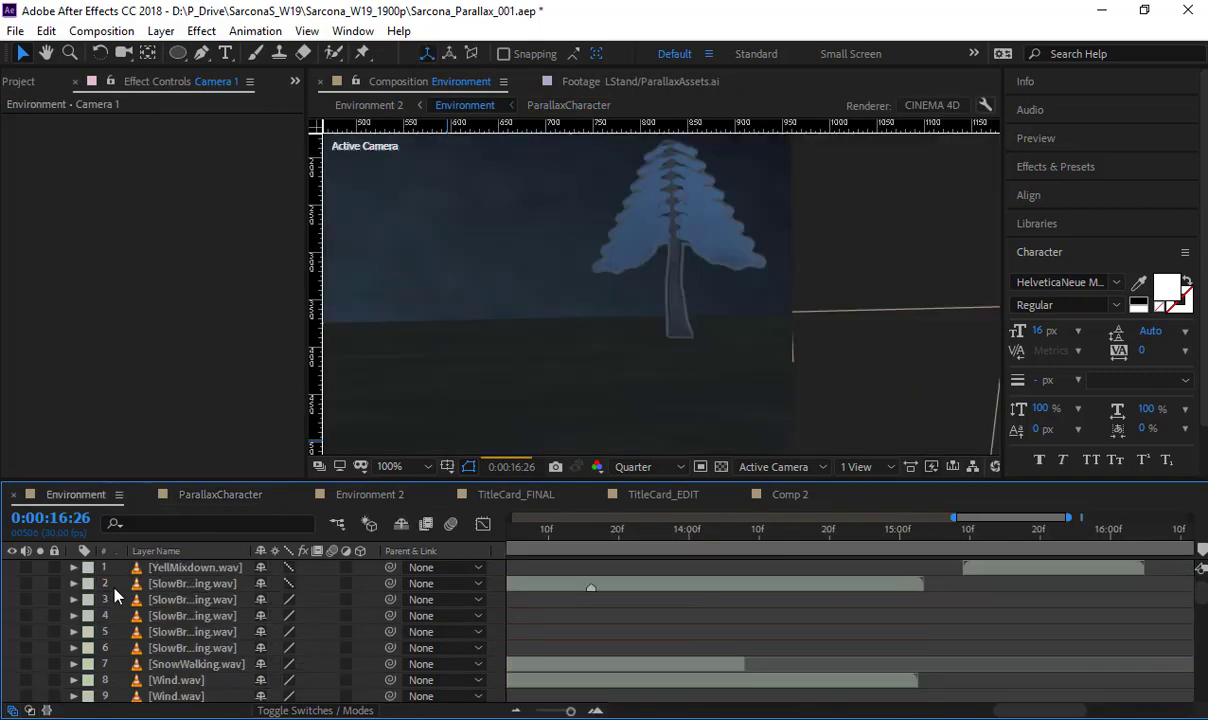
pyautogui.click(180, 568)
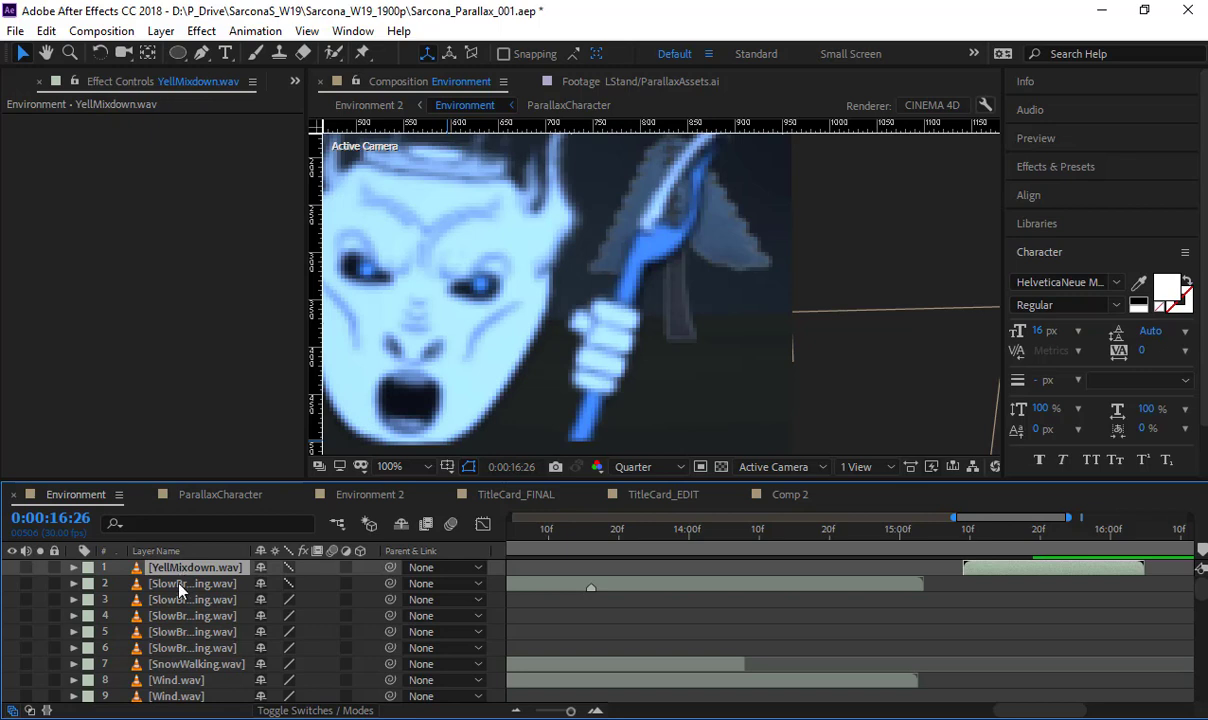
pyautogui.click(180, 584)
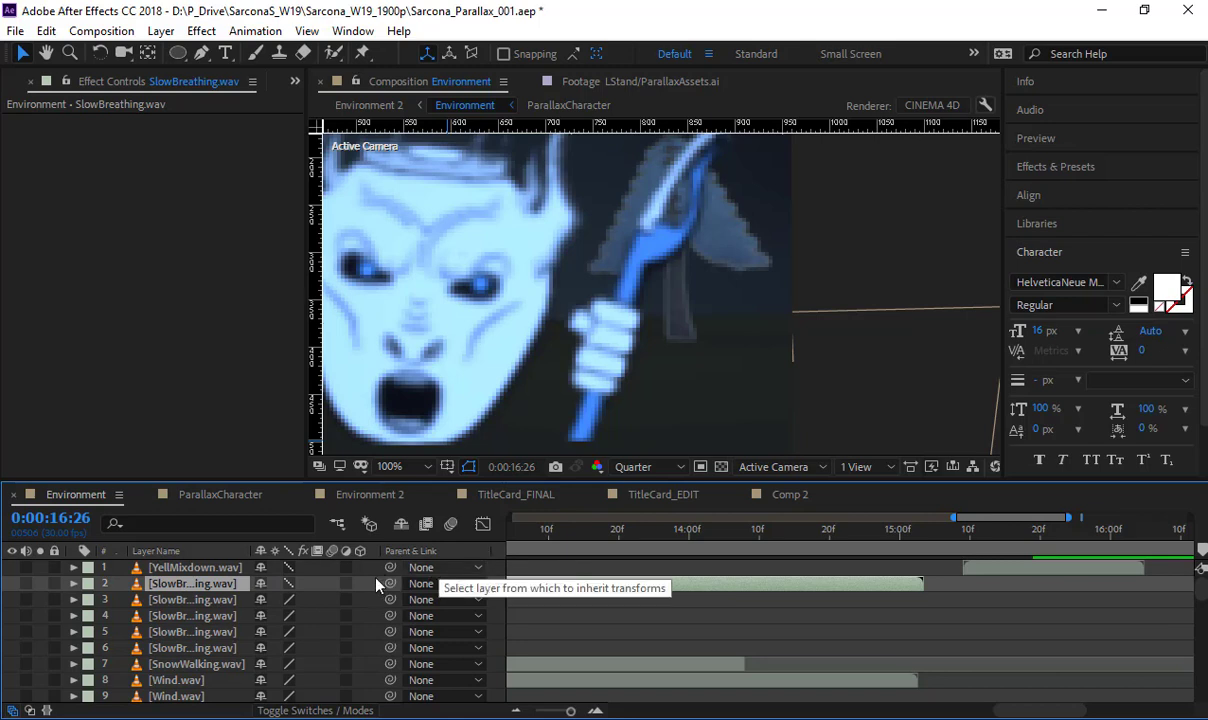
pyautogui.scroll(-2, 222, 618)
pyautogui.click(216, 618)
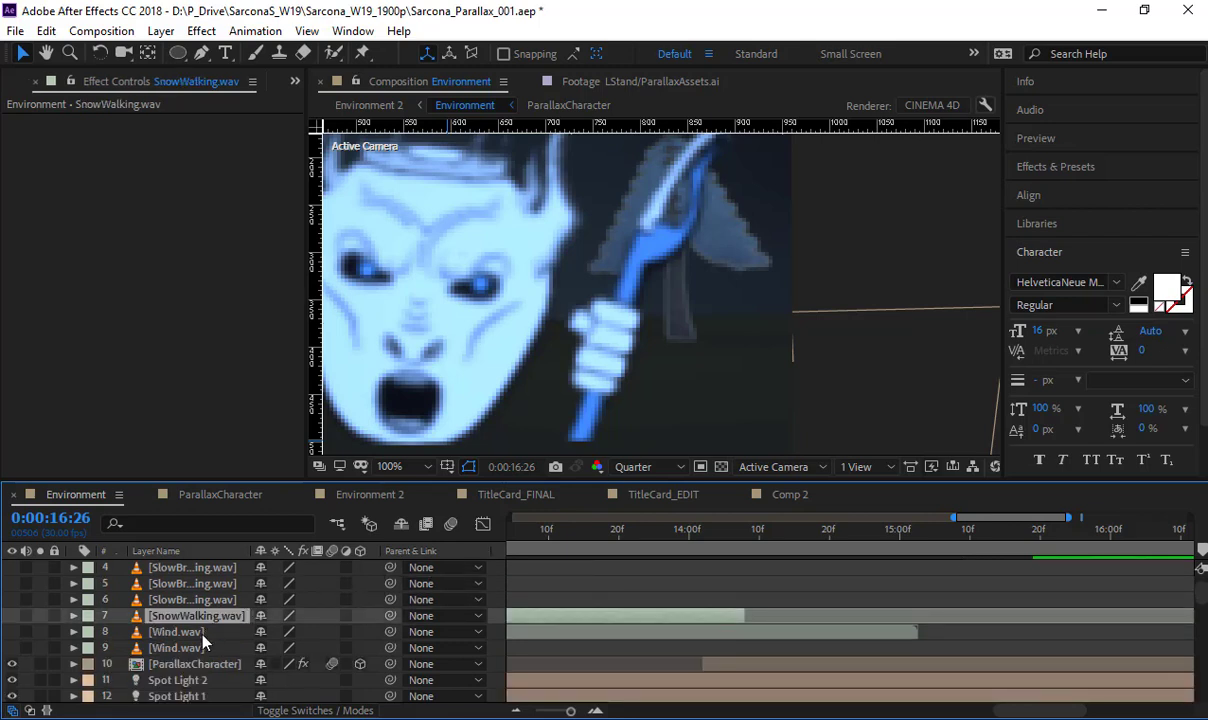
pyautogui.click(200, 633)
pyautogui.click(193, 649)
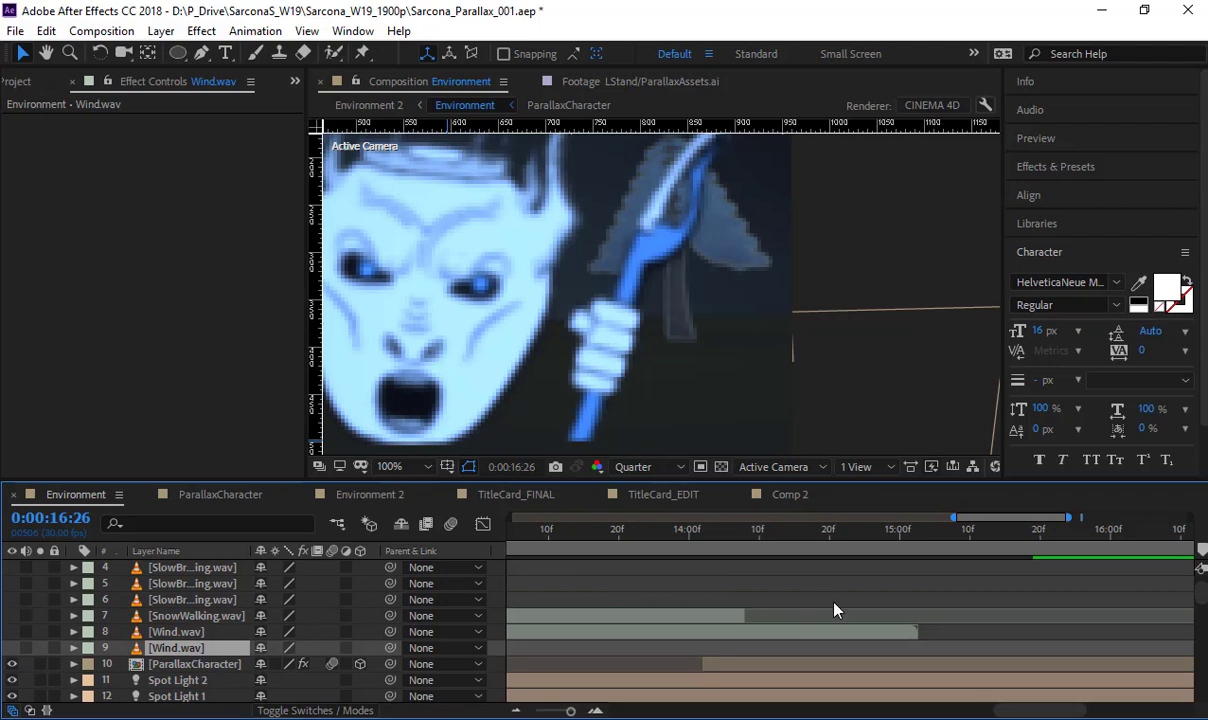
# Duplicate the trimmed Wind.wav layer and shift the copy to start at about 0:00:14:23, overlapping the original's end
pyautogui.click(820, 635)
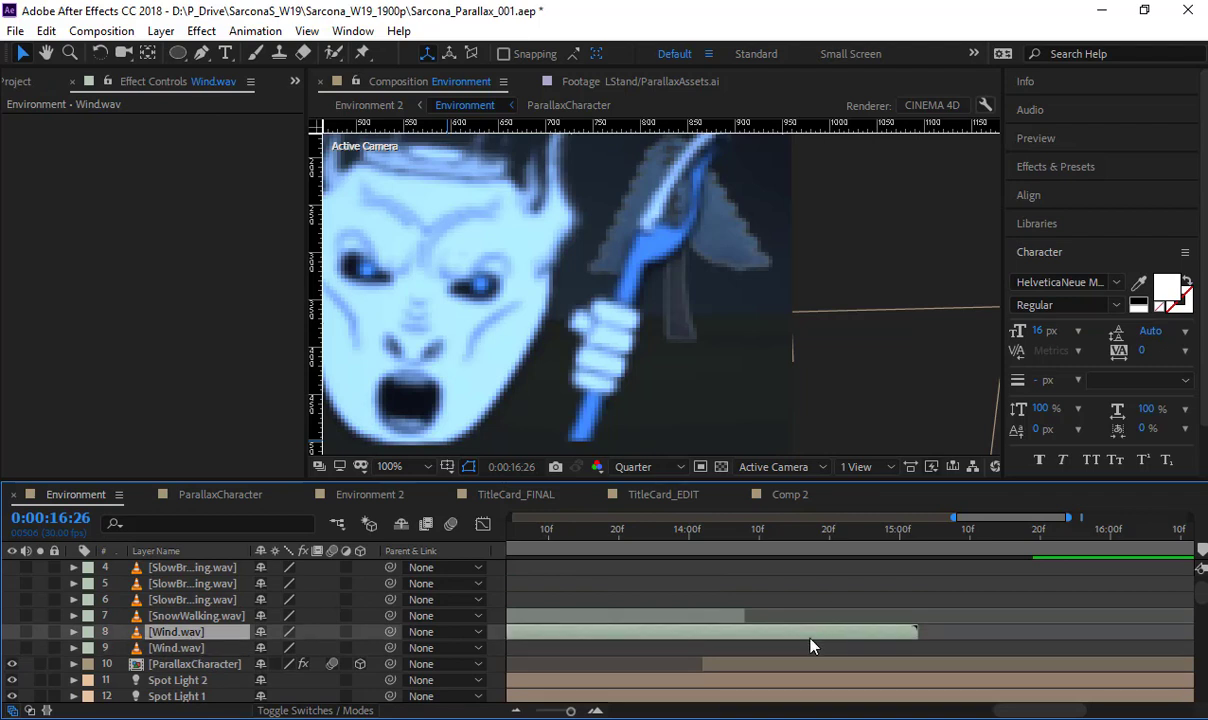
pyautogui.hotkey('ctrl', 'd')
pyautogui.moveTo(728, 638); pyautogui.dragTo(1107, 655)
pyautogui.moveTo(802, 643); pyautogui.dragTo(1170, 664)
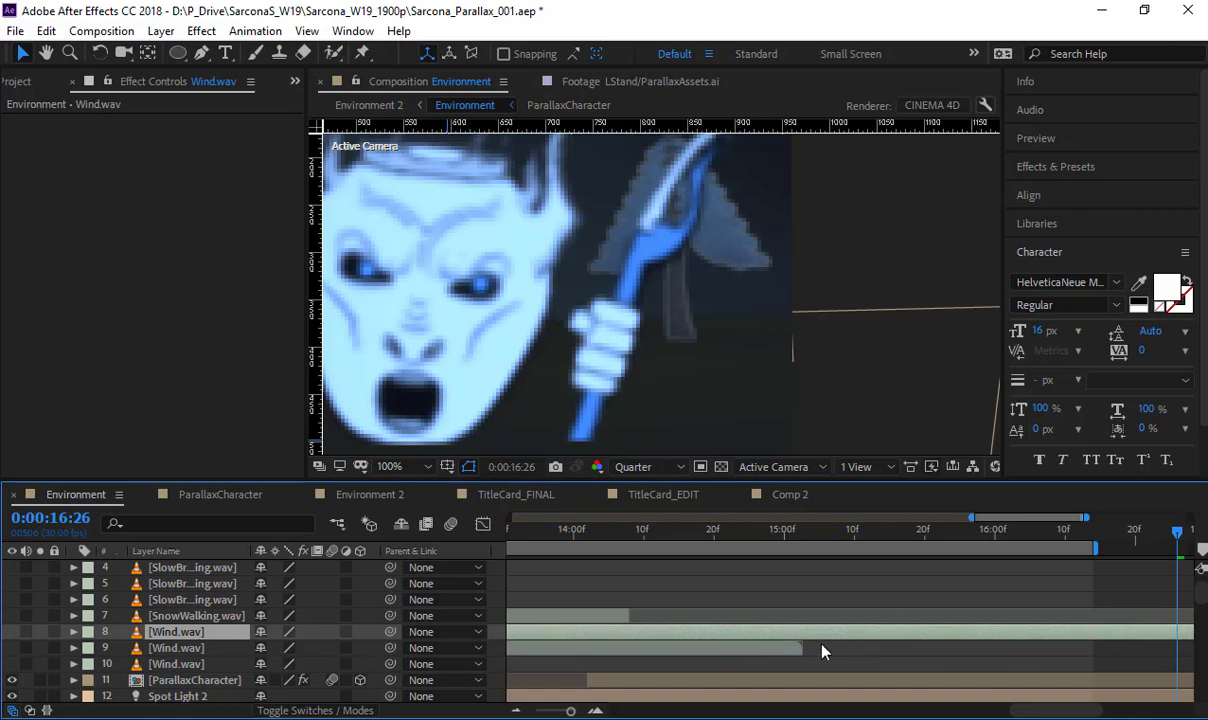
pyautogui.moveTo(1055, 653); pyautogui.dragTo(952, 650)
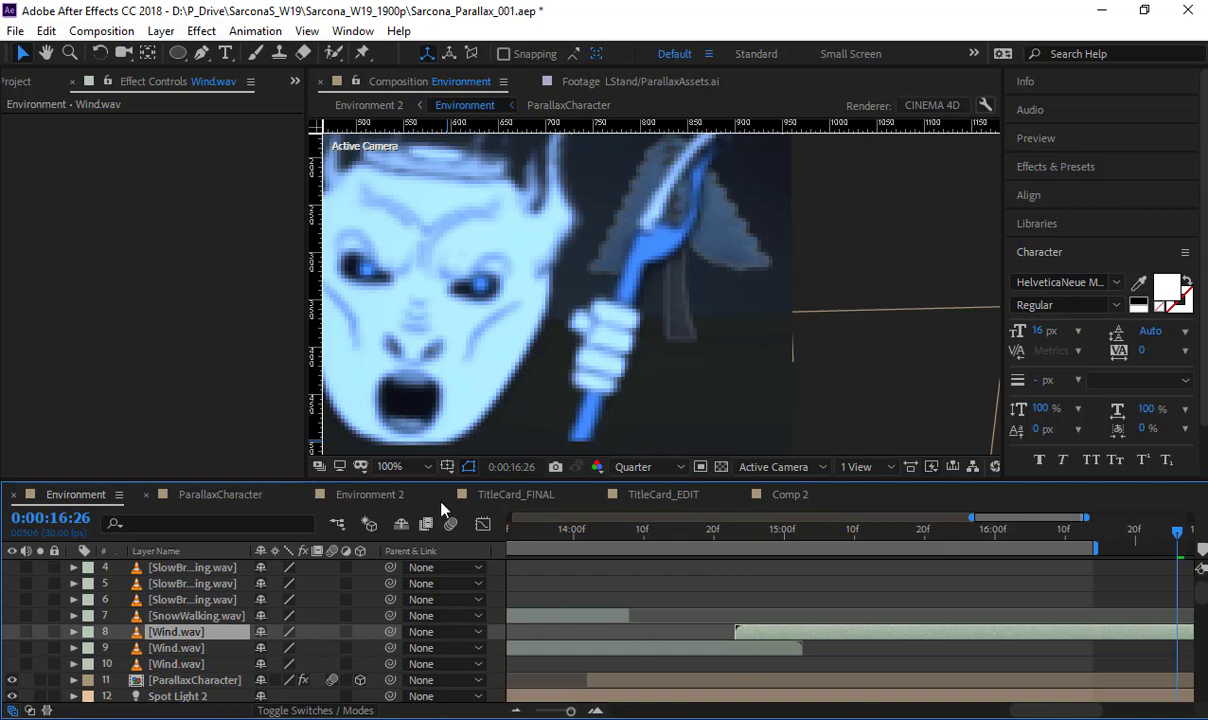
# Return to Environment 2 and scrub through the closing transition up to 0:00:21:11
pyautogui.click(553, 500)
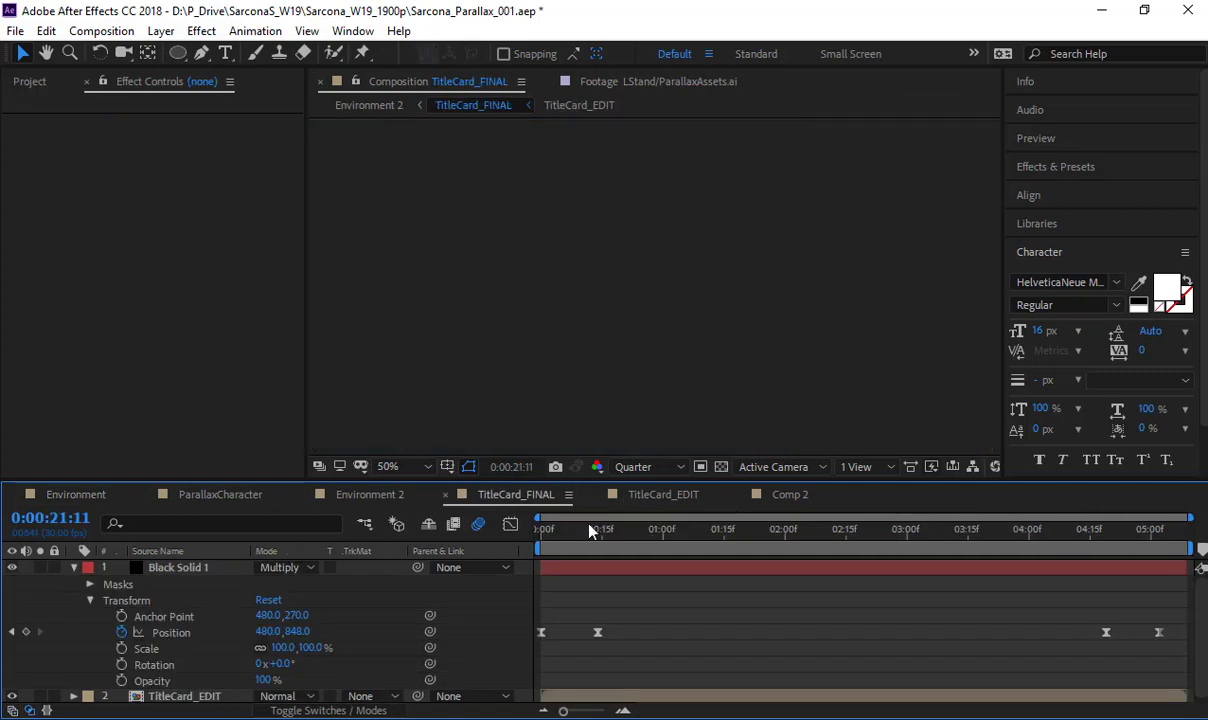
pyautogui.click(370, 498)
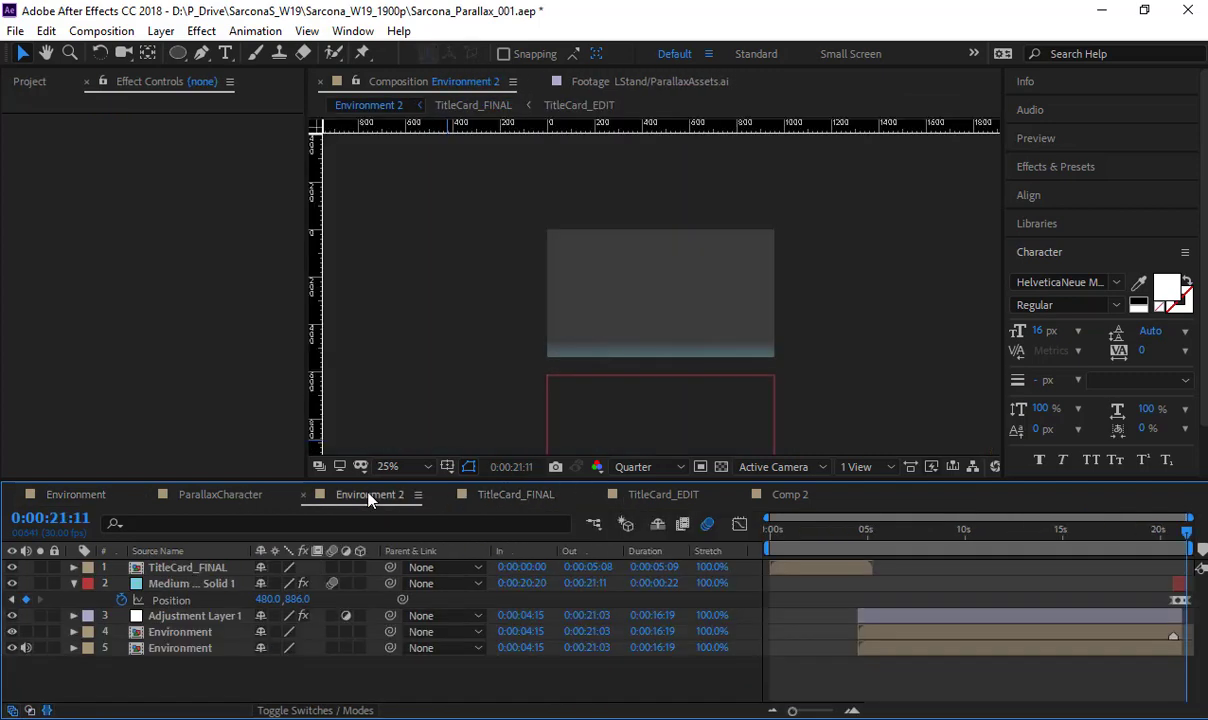
pyautogui.click(1180, 530)
pyautogui.moveTo(1185, 540)
pyautogui.mouseDown()
pyautogui.moveTo(1200, 538)
pyautogui.moveTo(1172, 538)
pyautogui.moveTo(1198, 546)
pyautogui.mouseUp()
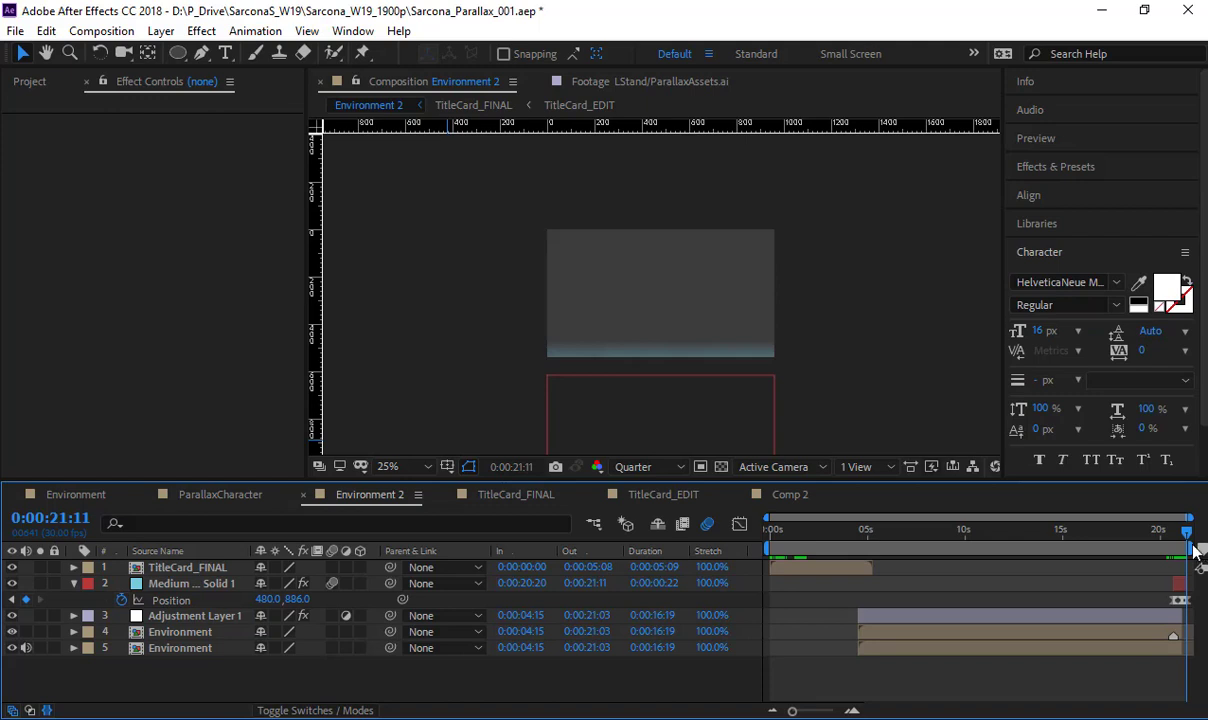
pyautogui.moveTo(1198, 546)
pyautogui.mouseDown()
pyautogui.moveTo(1051, 536)
pyautogui.moveTo(1204, 546)
pyautogui.mouseUp()
# Return to the Environment composition, switch to the WordPad document, and select its expression text from the first if statement through [x, y]
pyautogui.click(80, 494)
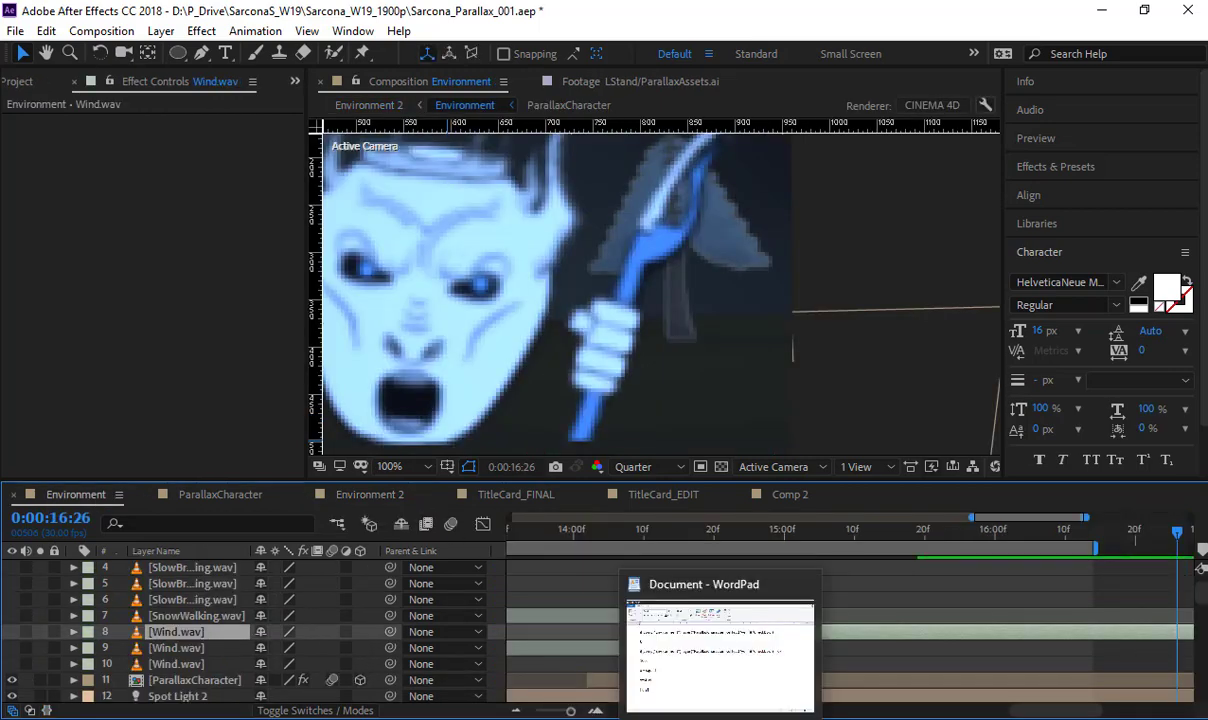
pyautogui.click(727, 718)
pyautogui.moveTo(349, 617); pyautogui.dragTo(36, 215)
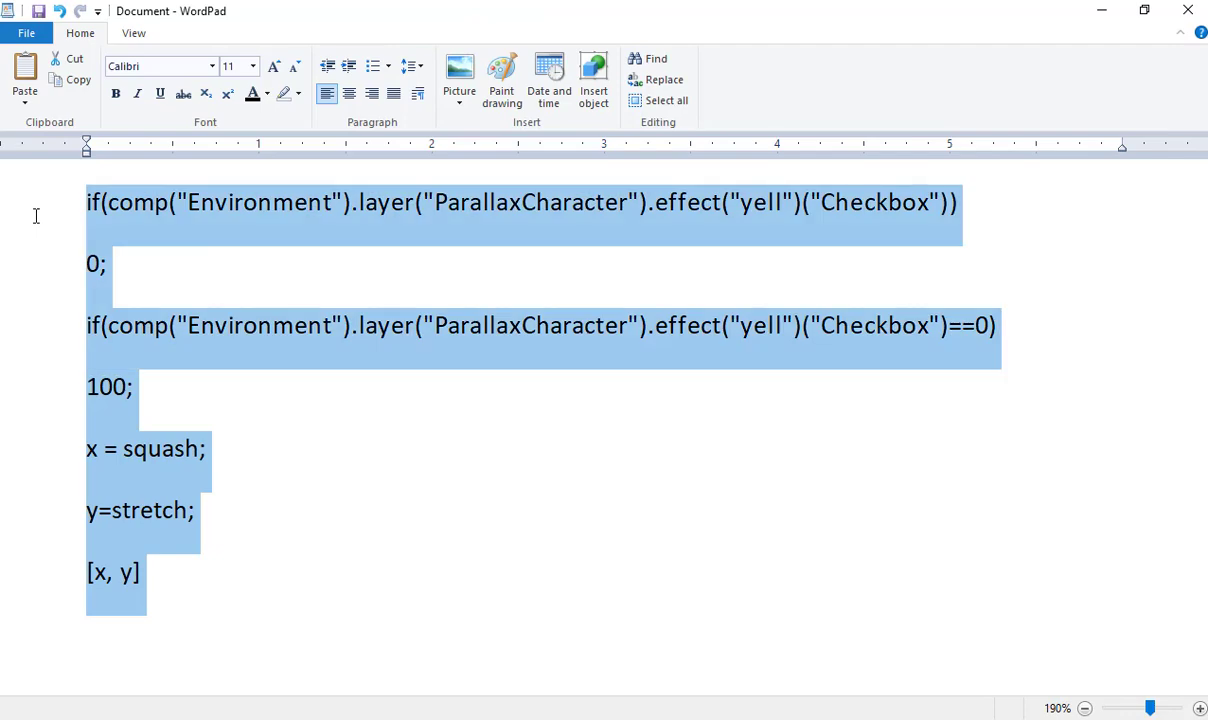